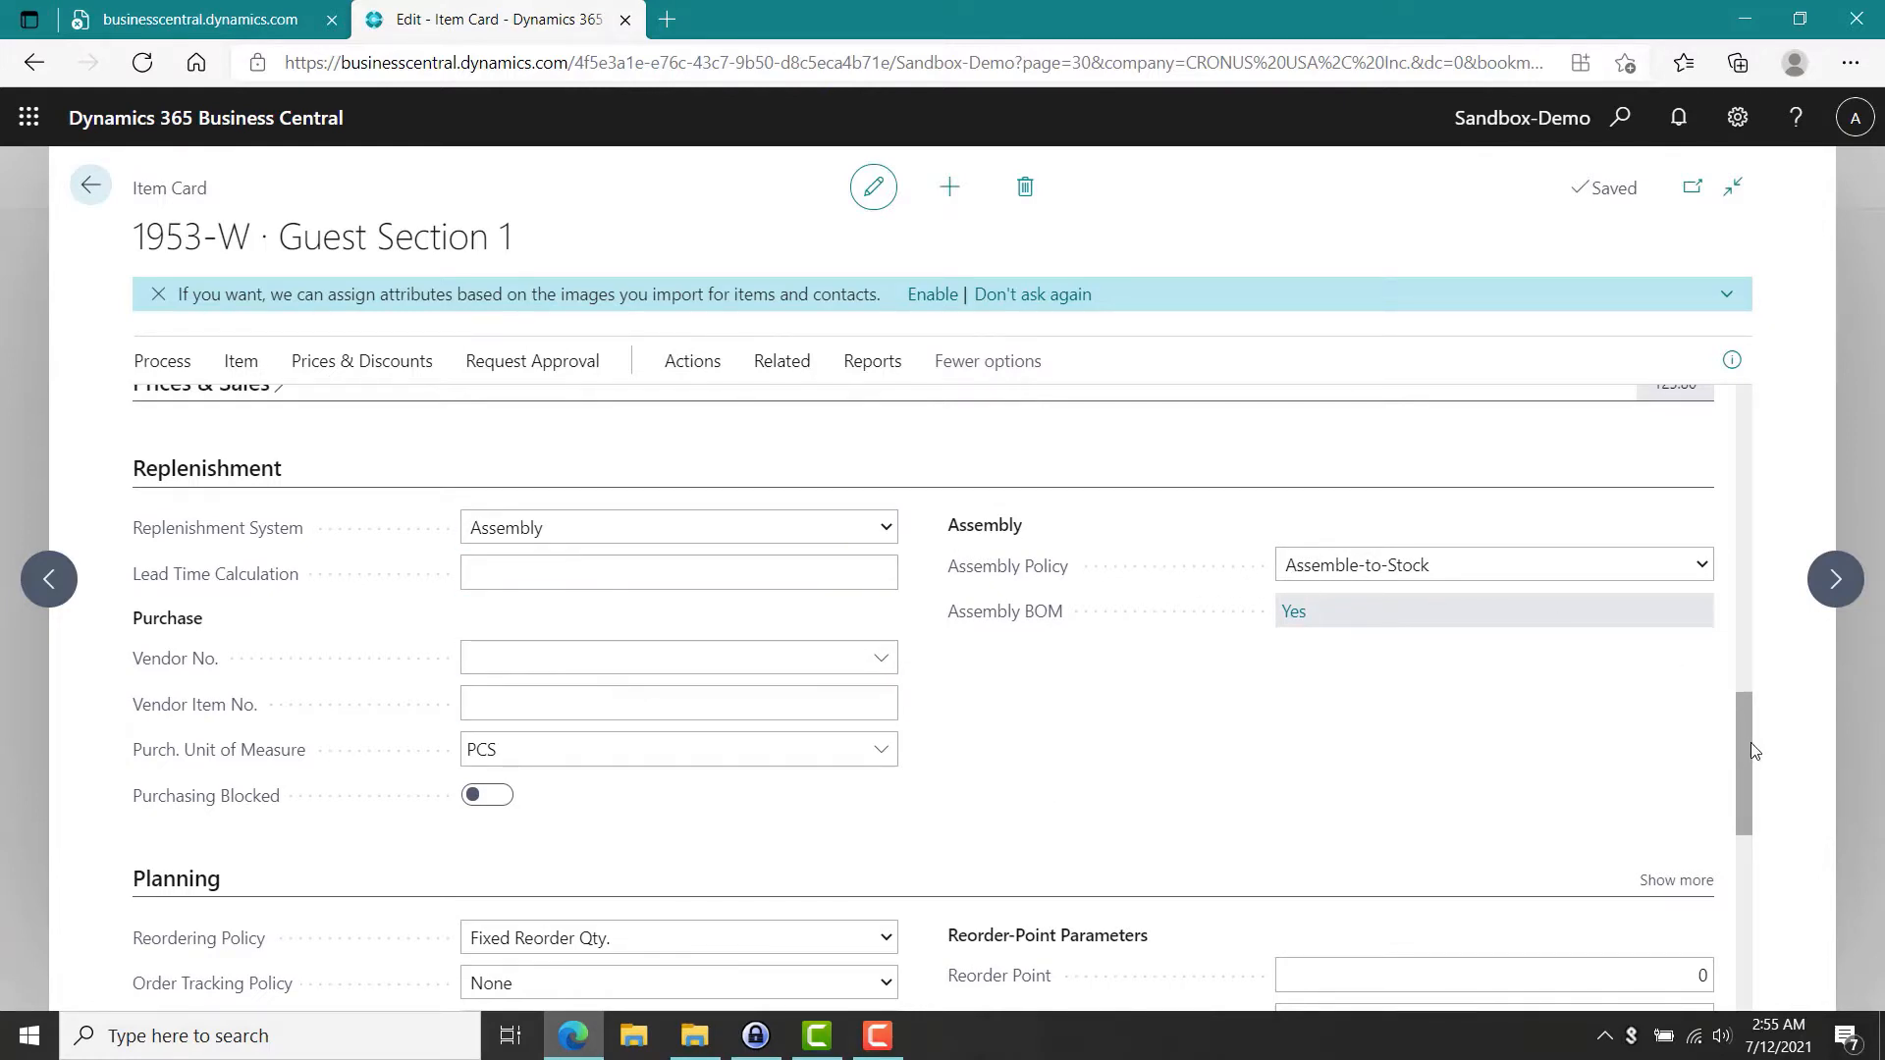
# Set the Reordering Policy of item 1953-W Guest Section 1 to Lot-for-Lot.
pyautogui.moveTo(1741, 756); pyautogui.dragTo(1754, 857)
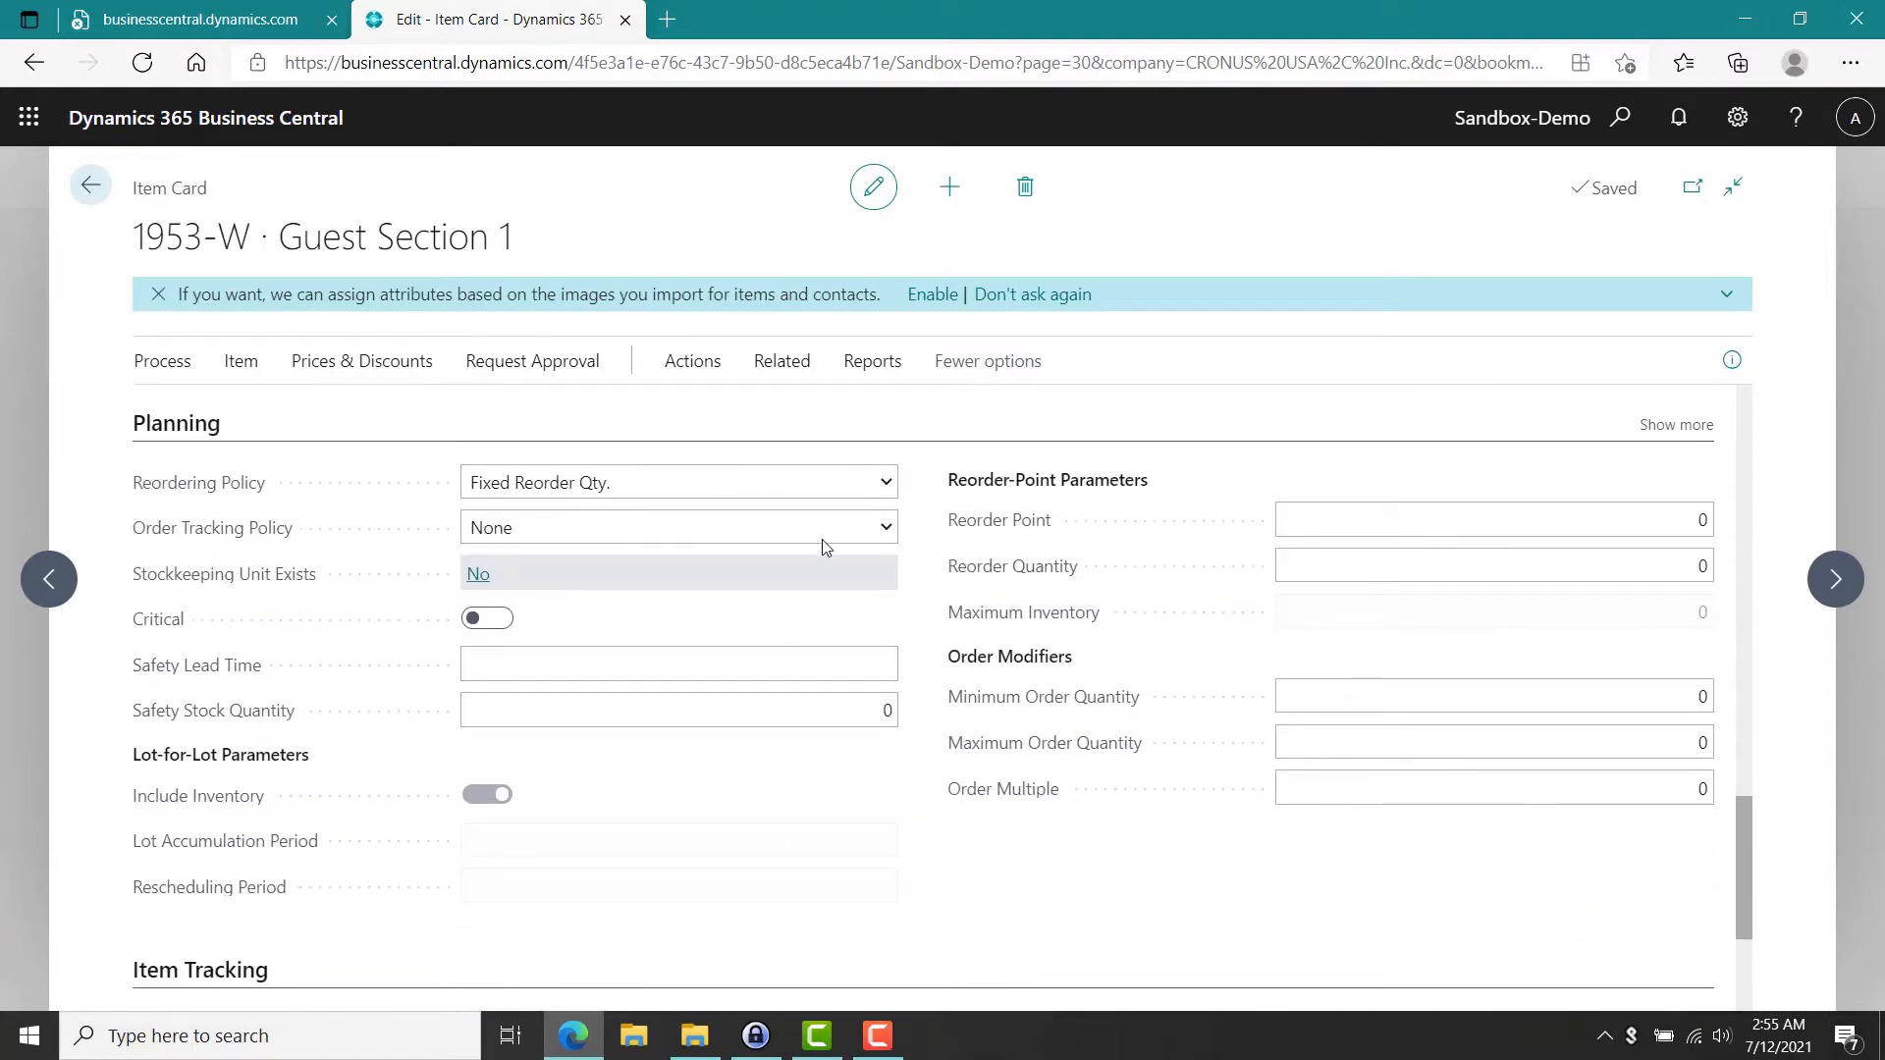
pyautogui.click(890, 486)
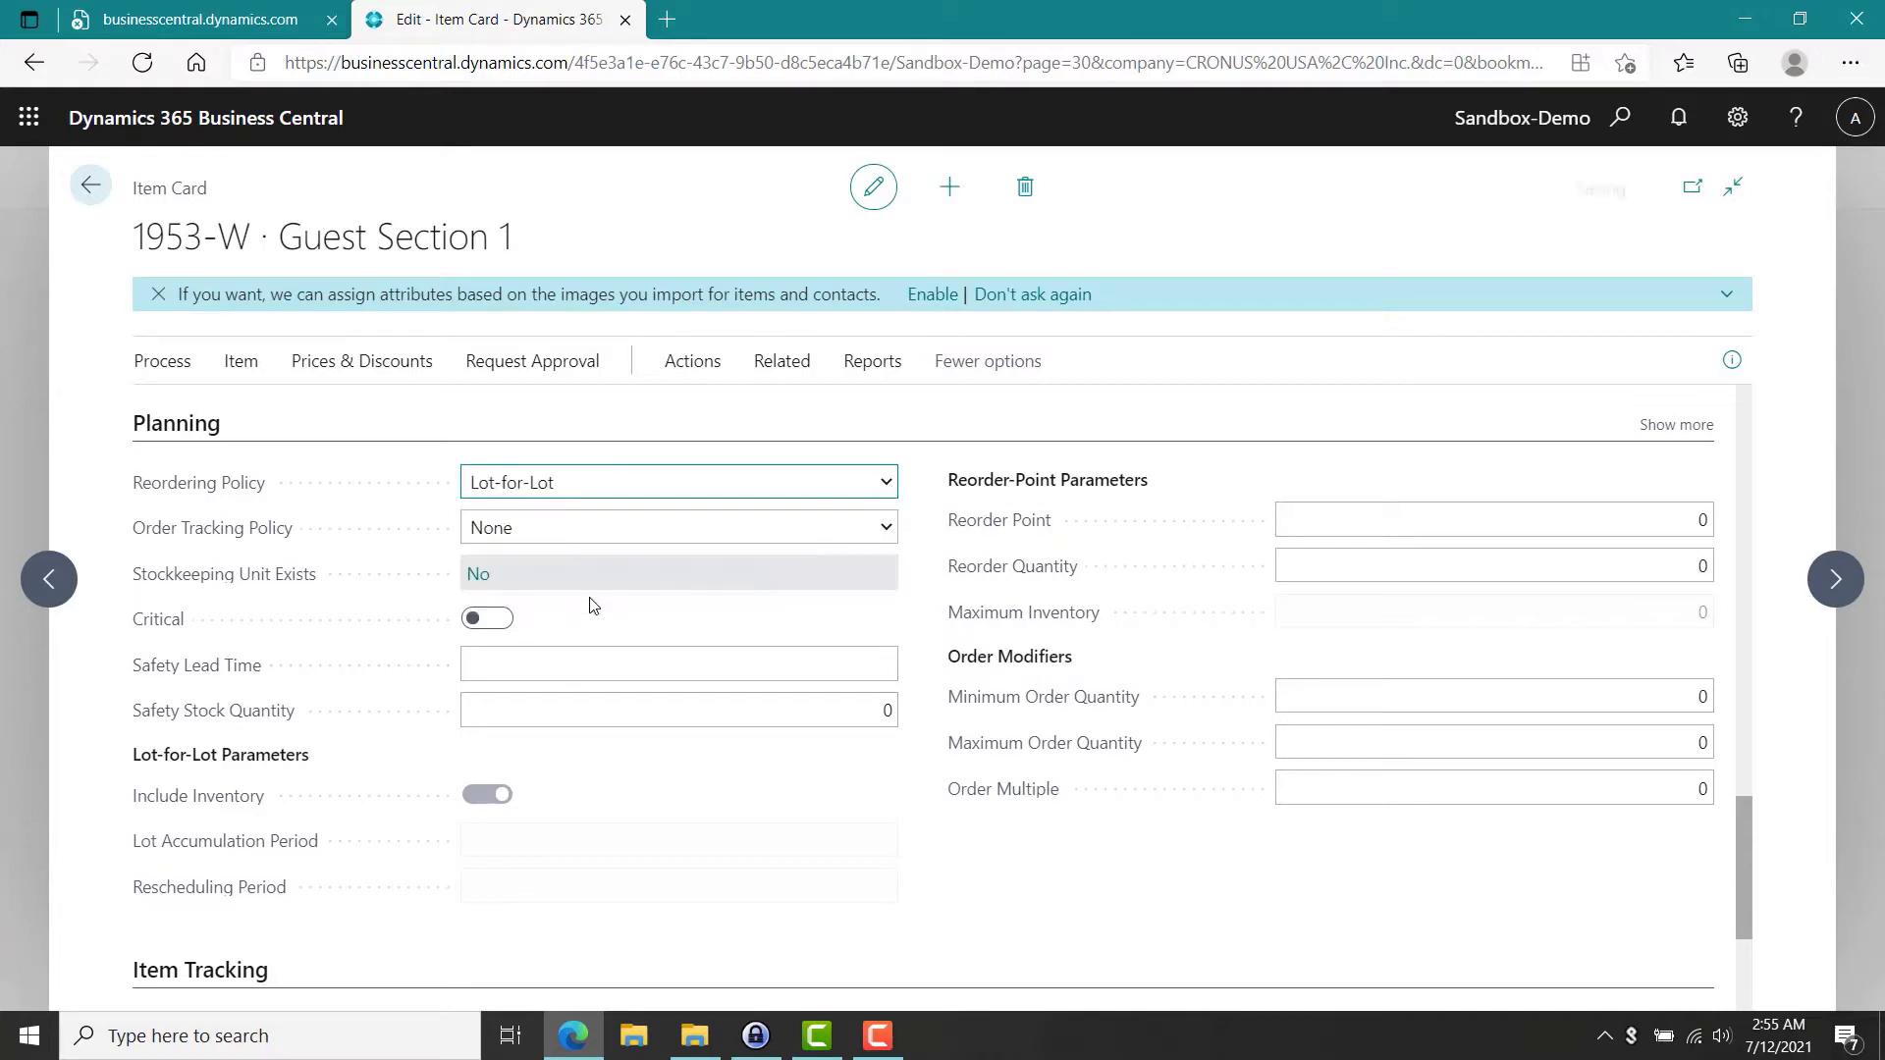
pyautogui.click(590, 605)
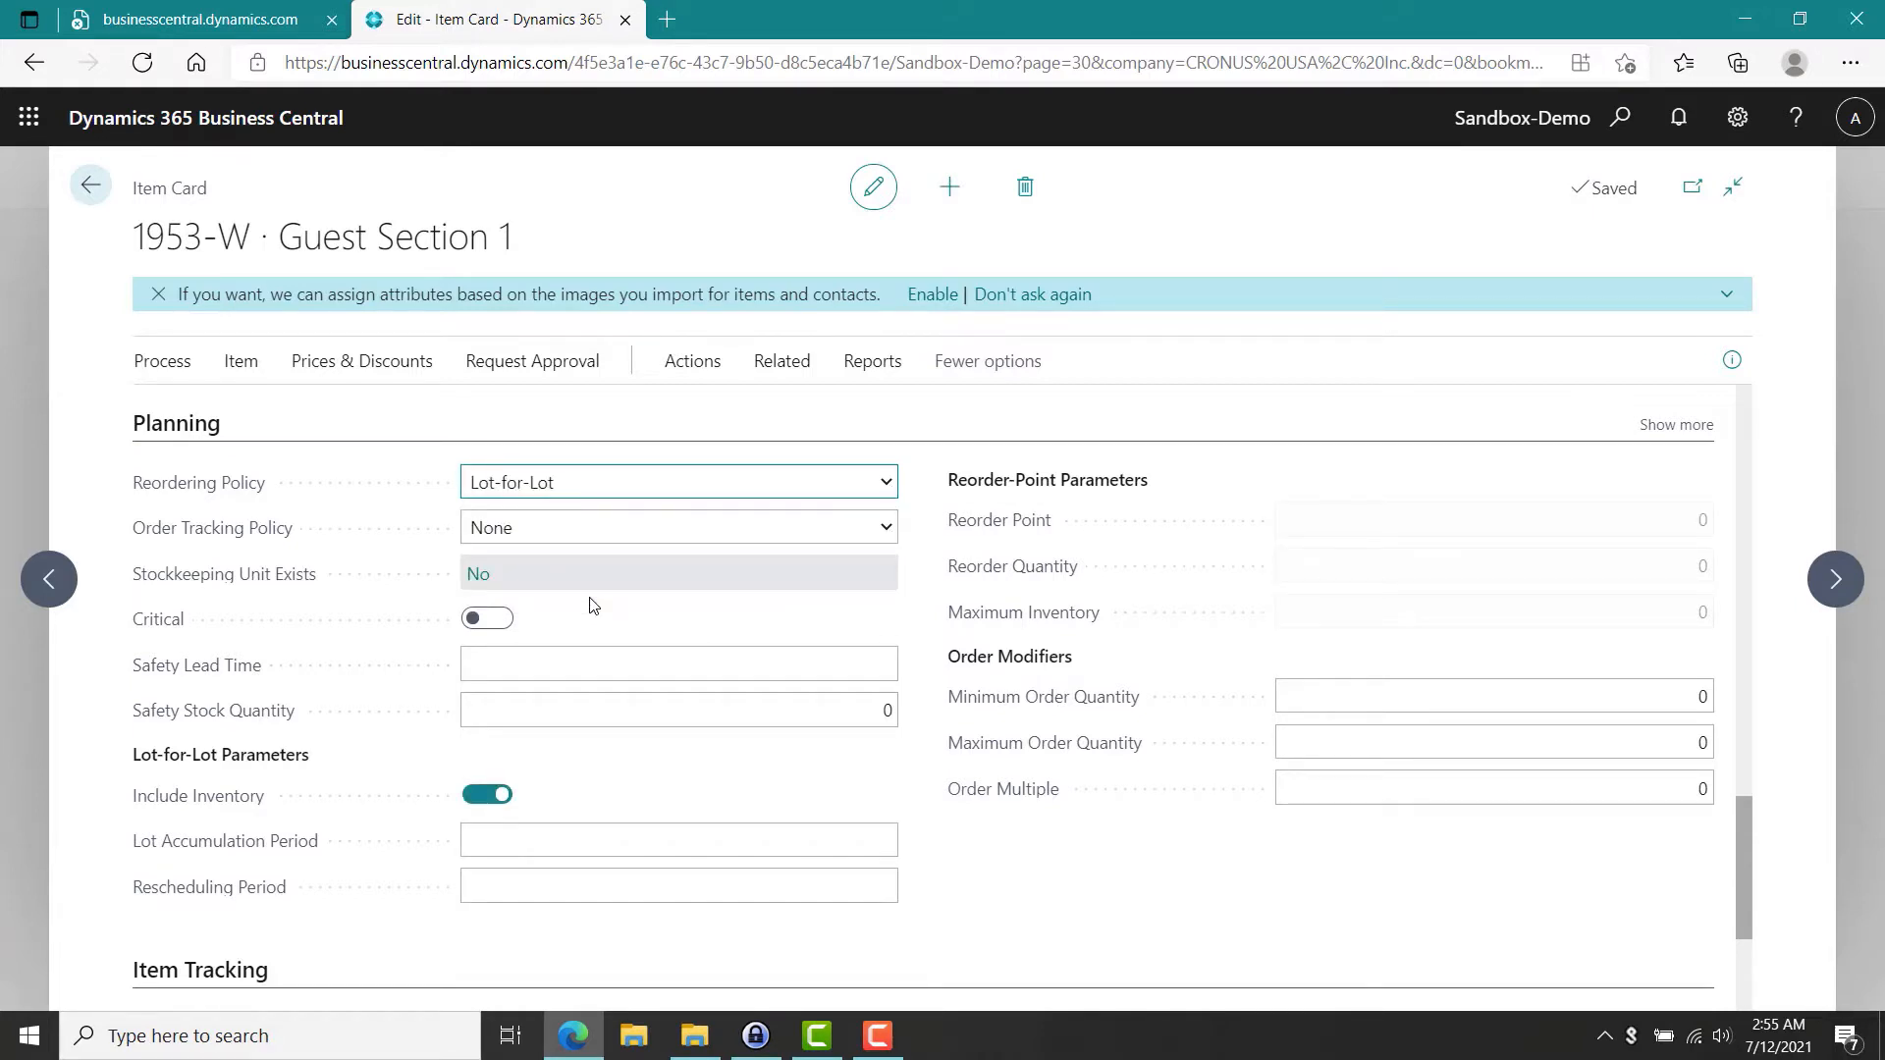
# Return to the home page and open the Demand Forecasts list.
pyautogui.click(91, 185)
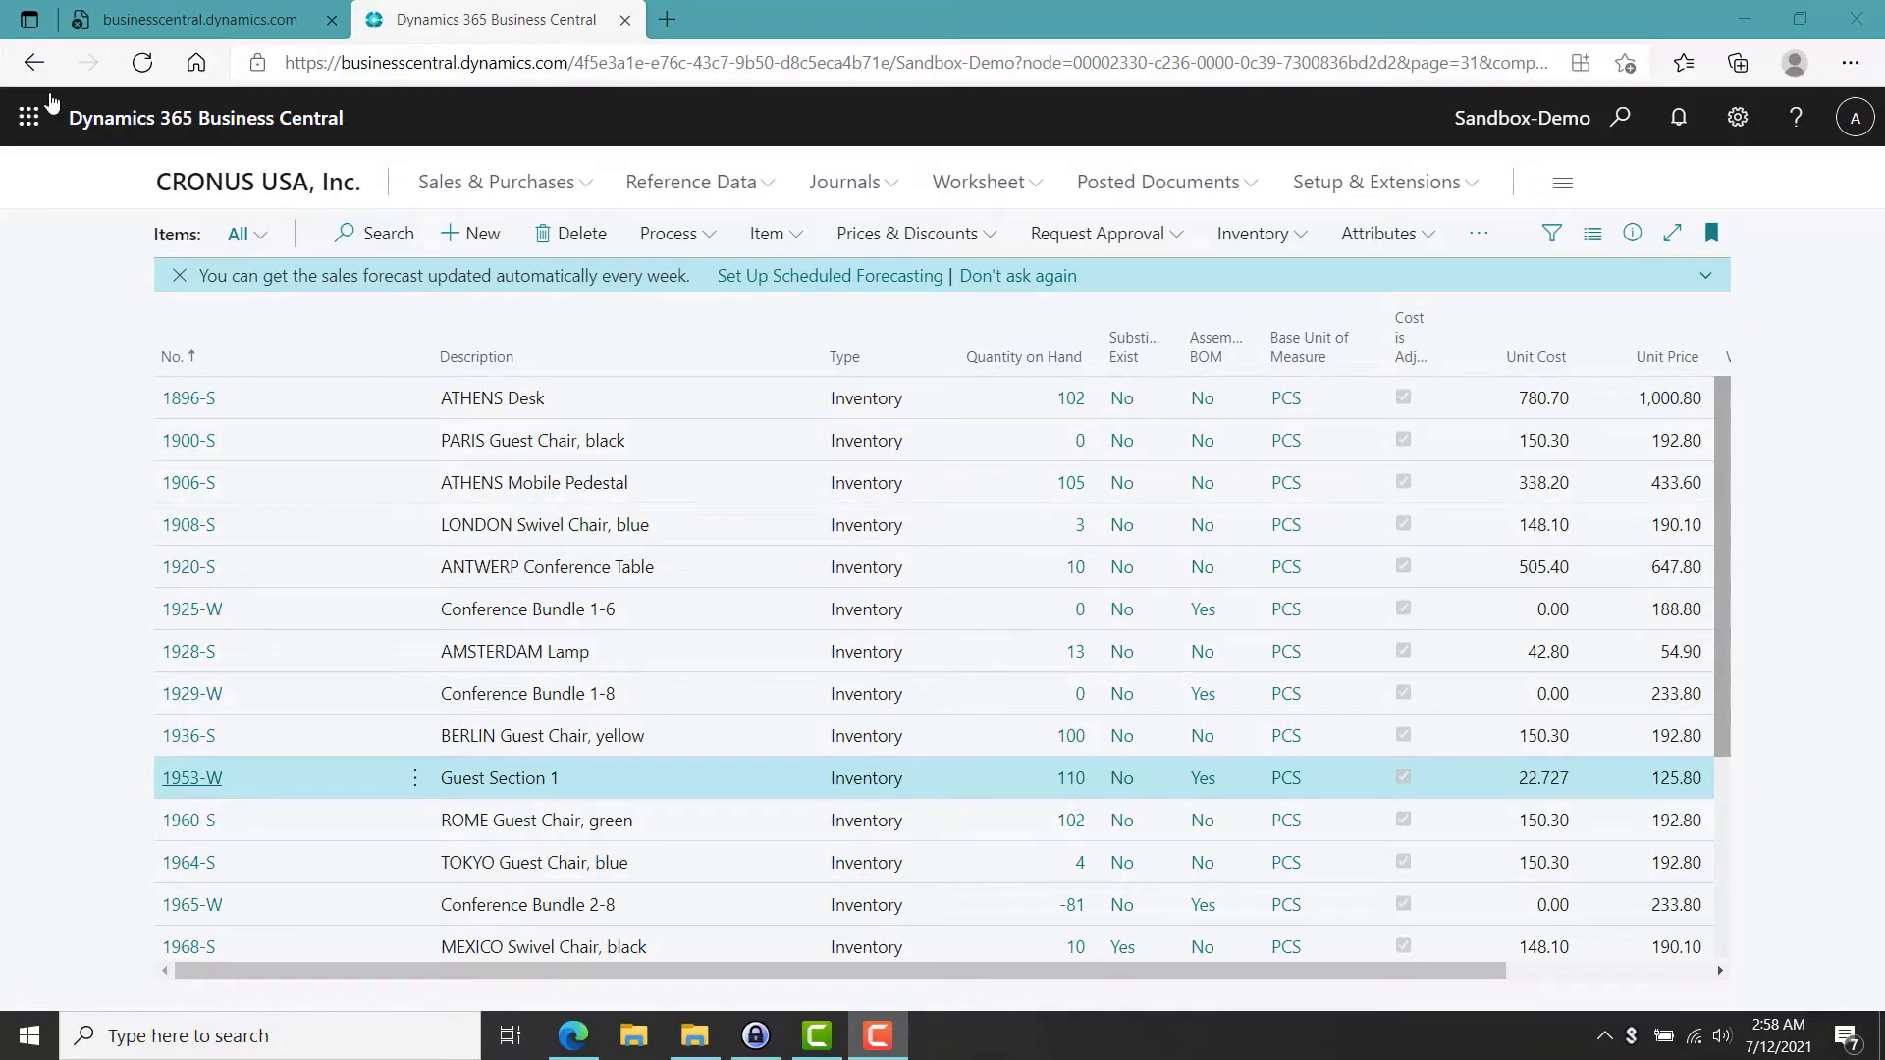
pyautogui.click(33, 62)
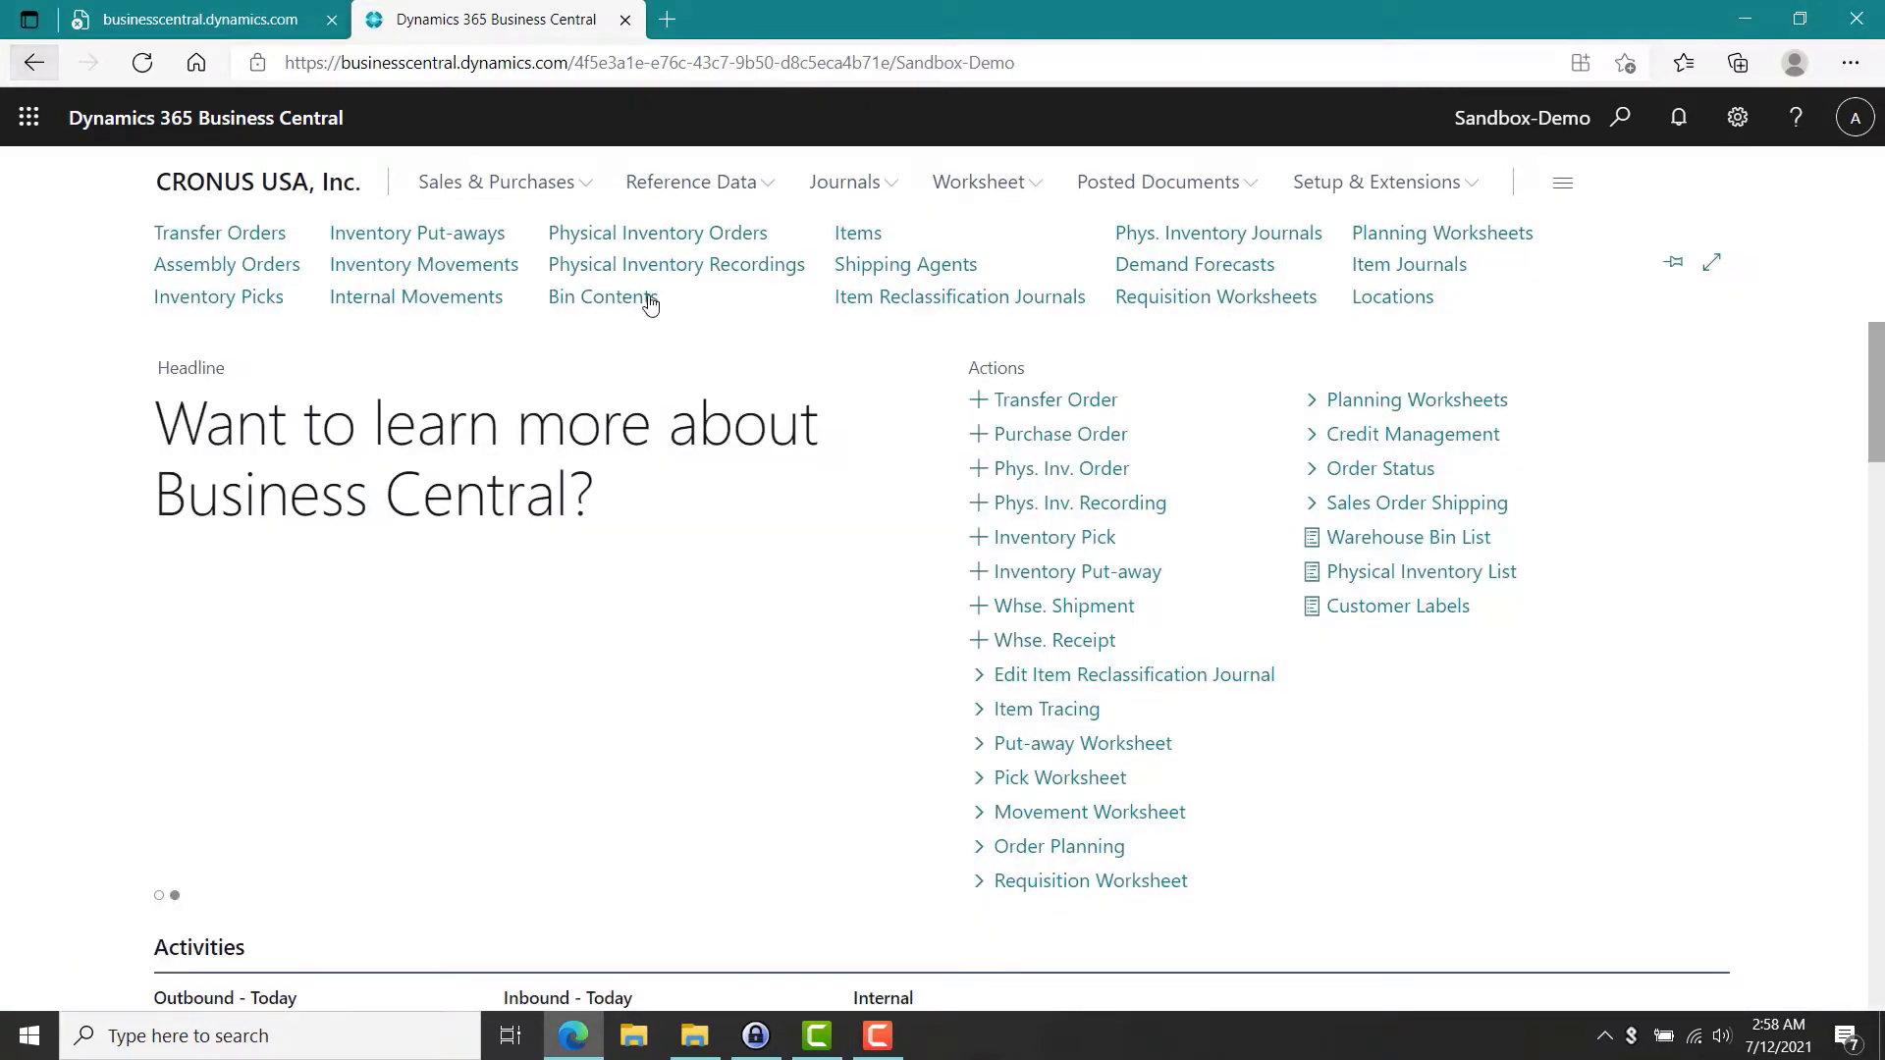
pyautogui.click(1163, 282)
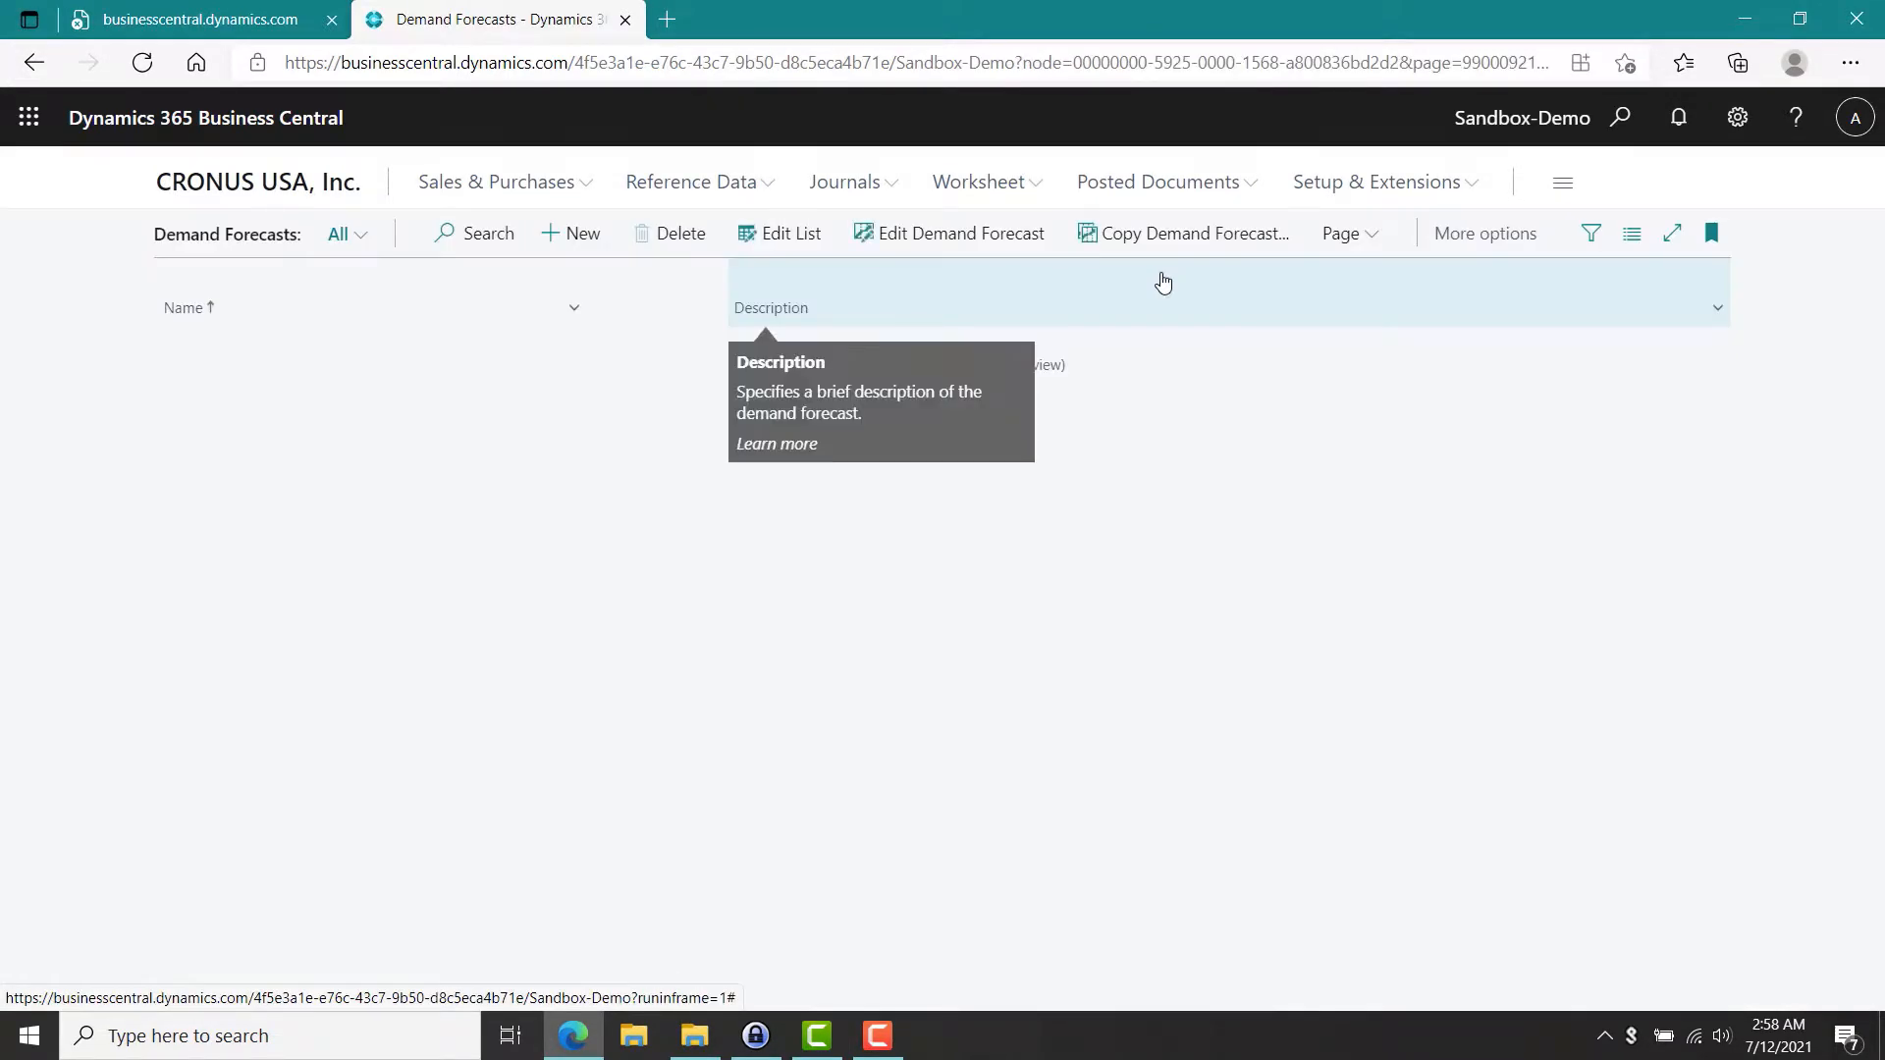
# Create a new demand forecast named NBD-1 with the description Test.
pyautogui.click(575, 235)
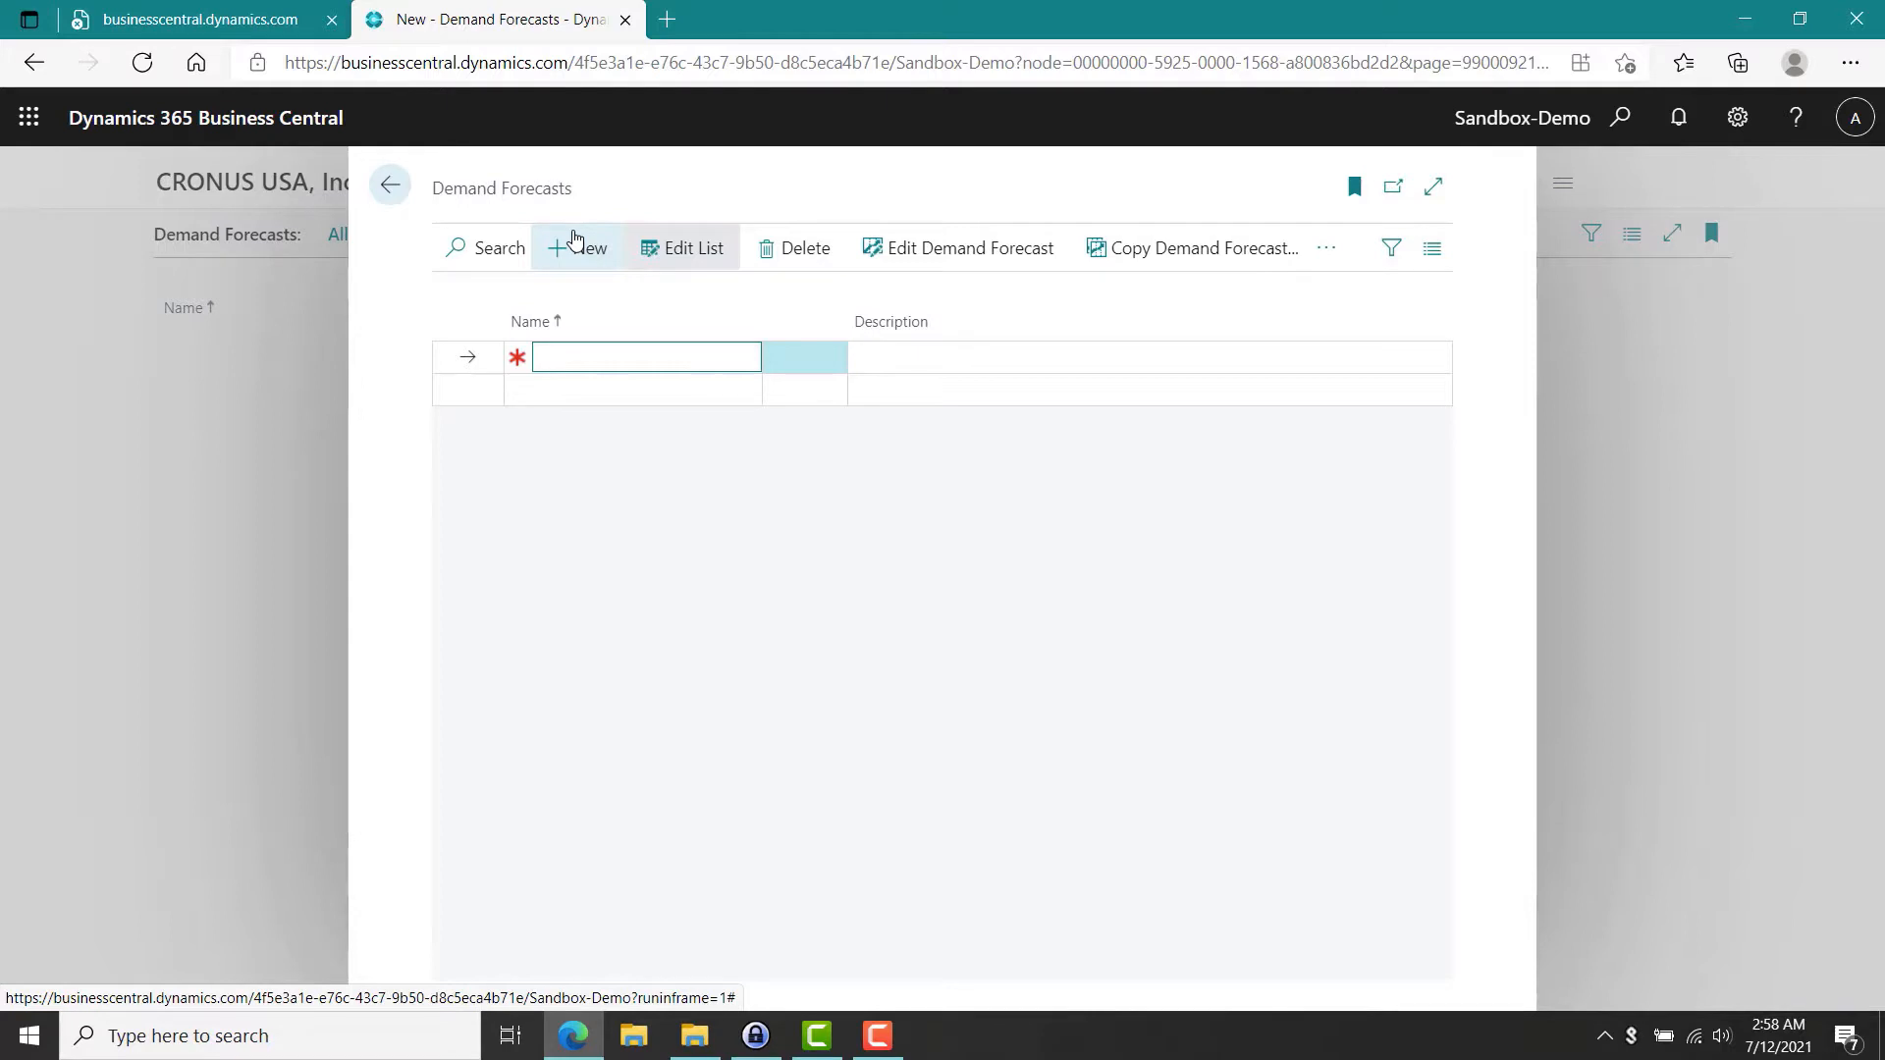
pyautogui.write('NBD-1')
pyautogui.press('Tab')
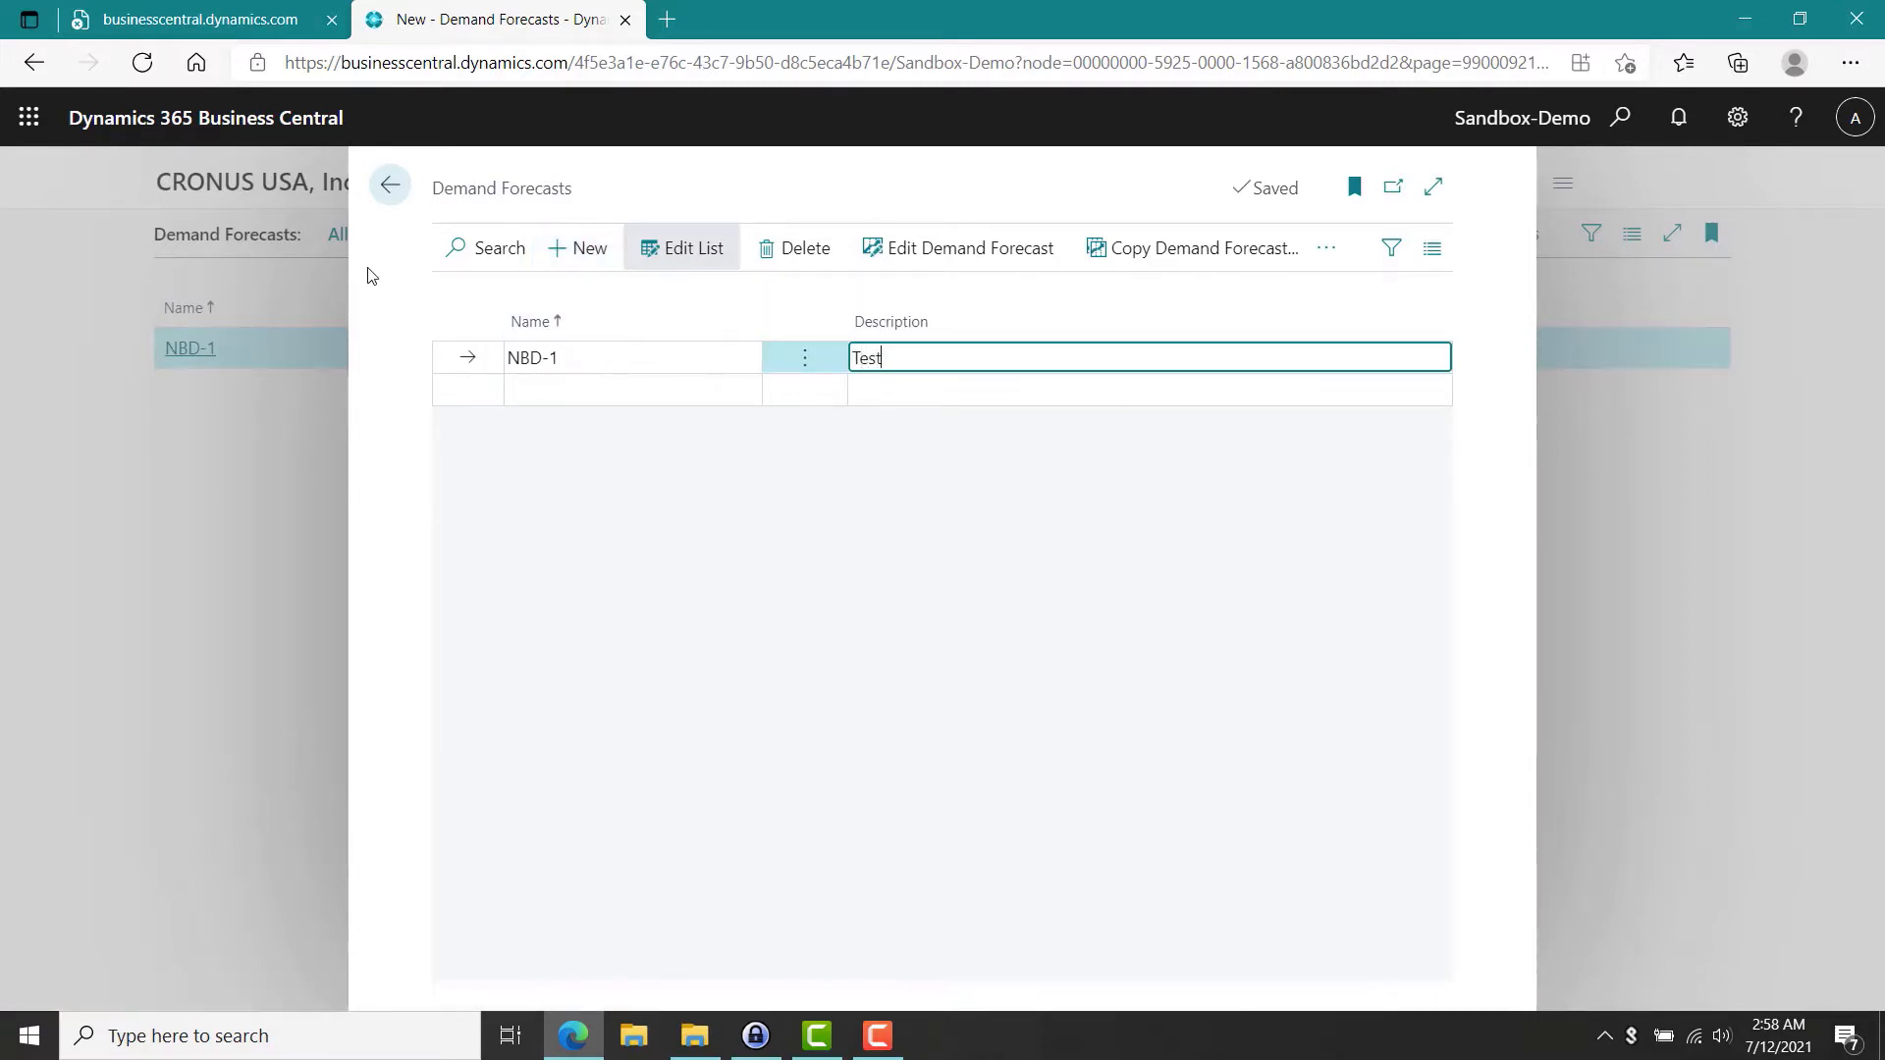
# Open the NBD-1 demand forecast overview and set it to view by Month with Forecast Type Sales Item.
pyautogui.click(391, 189)
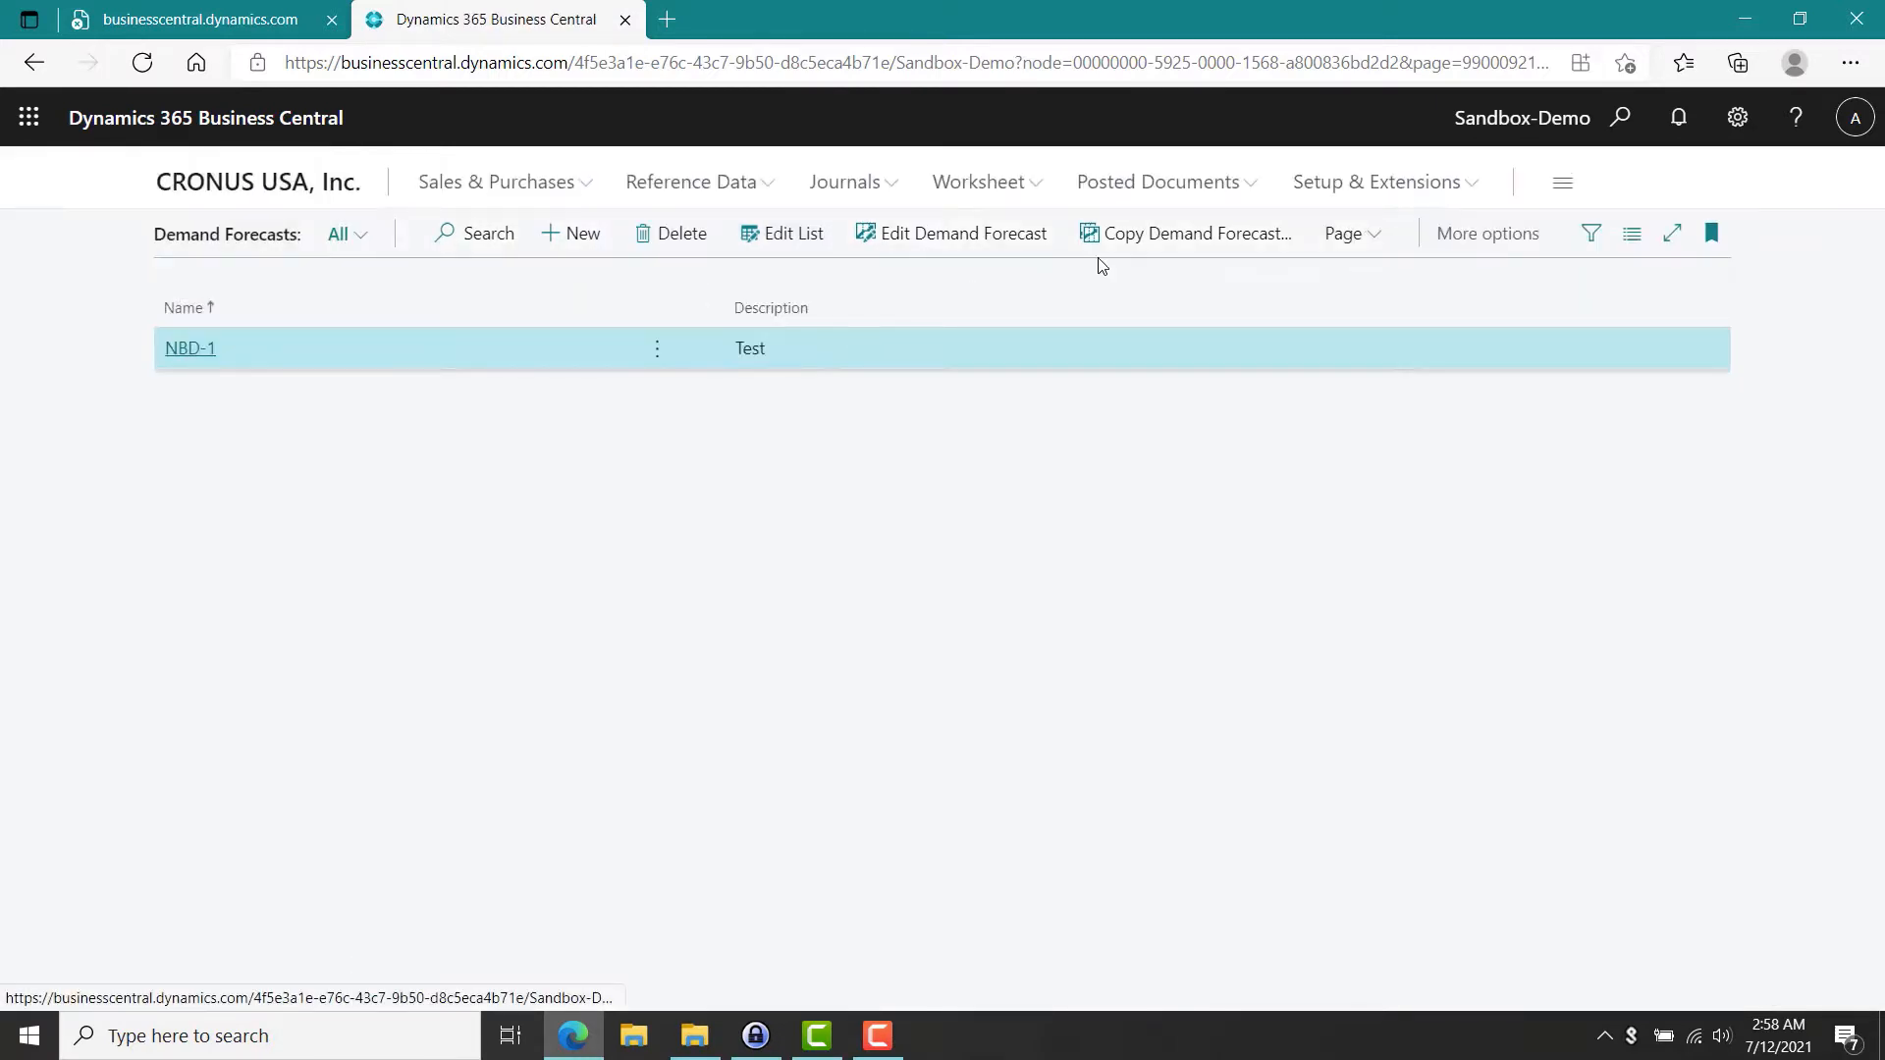
pyautogui.click(184, 349)
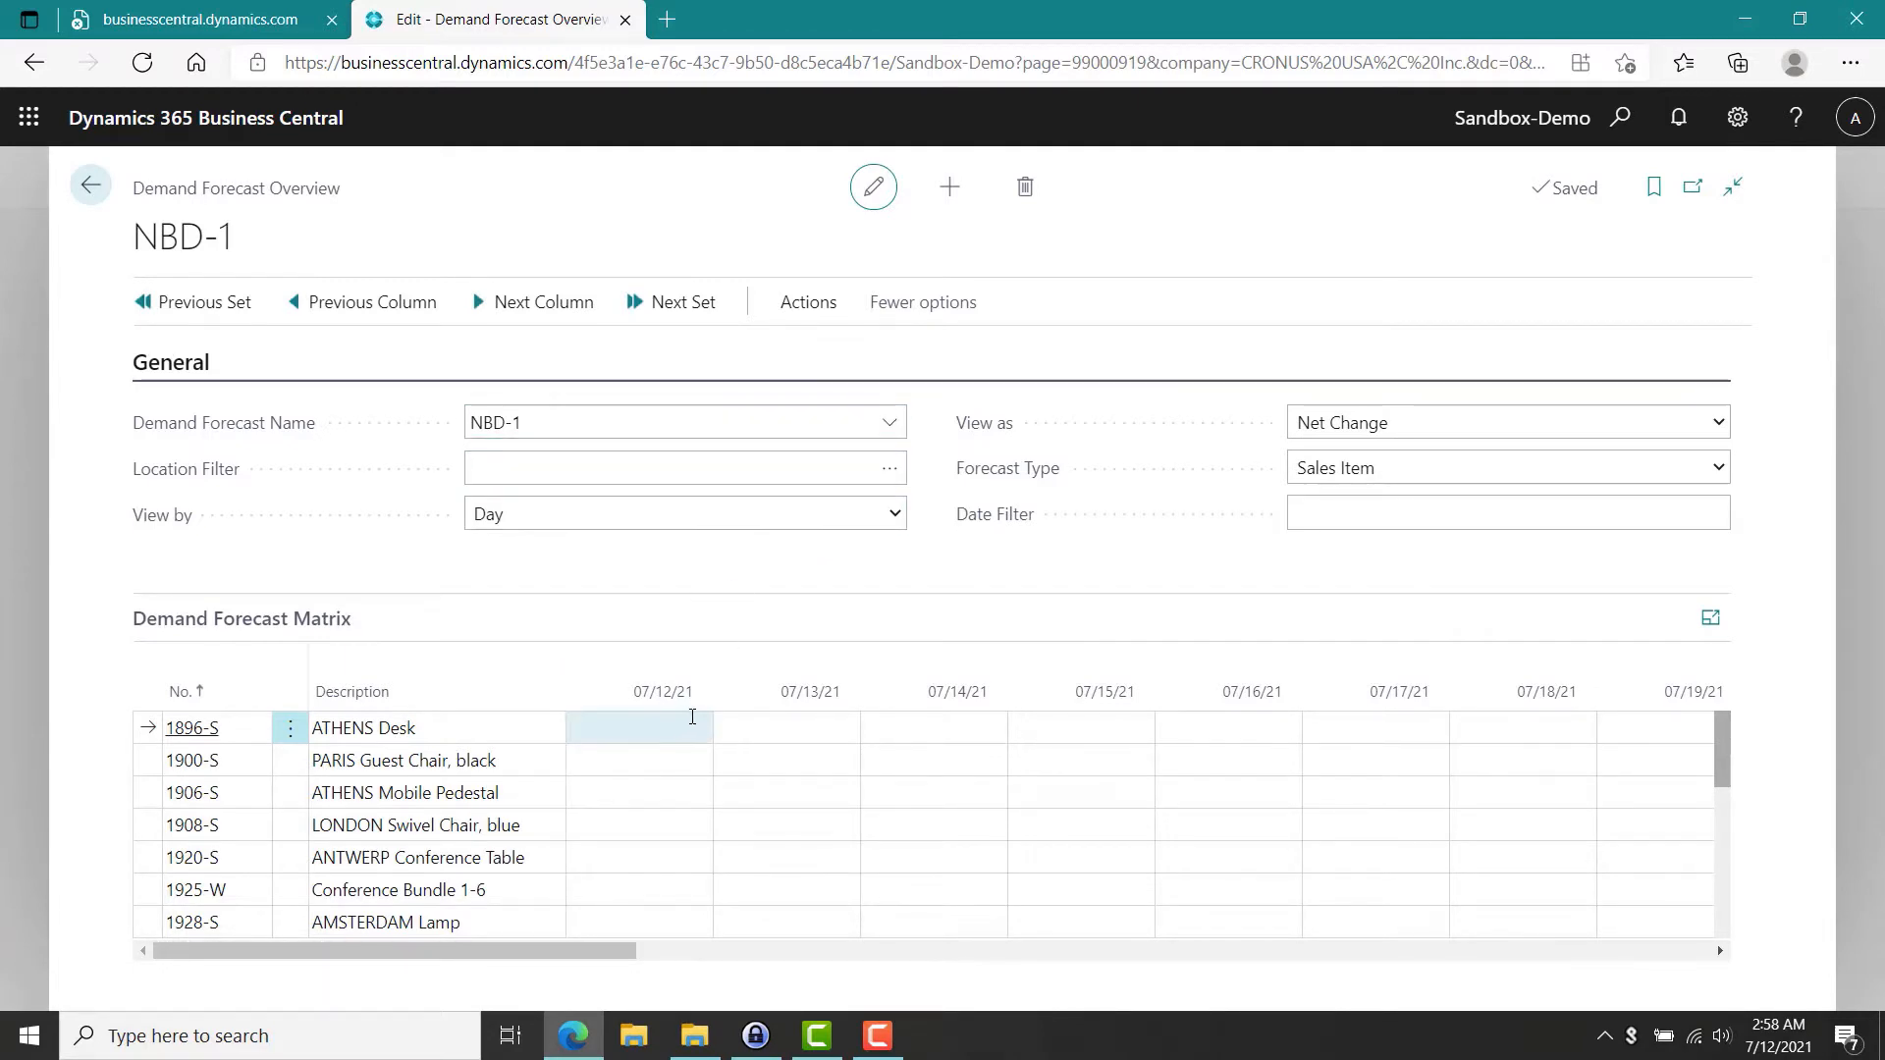
pyautogui.click(895, 516)
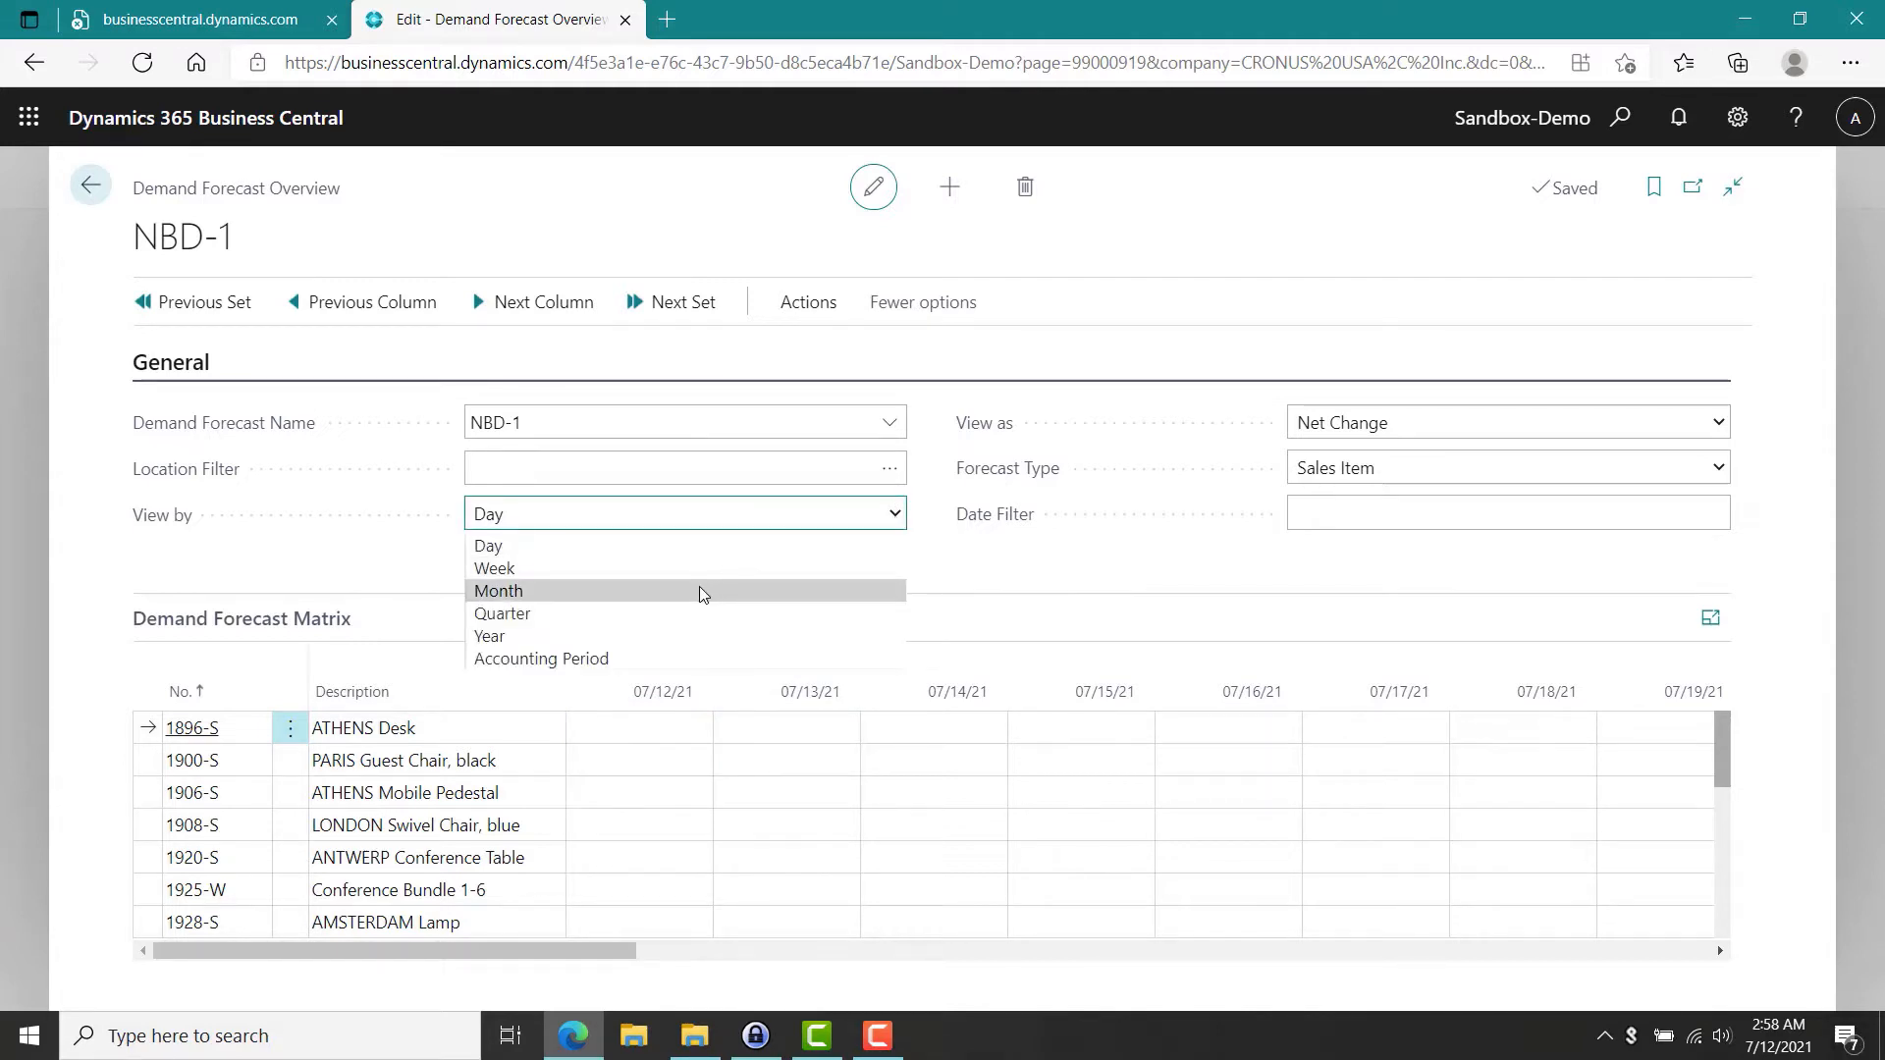
pyautogui.click(692, 592)
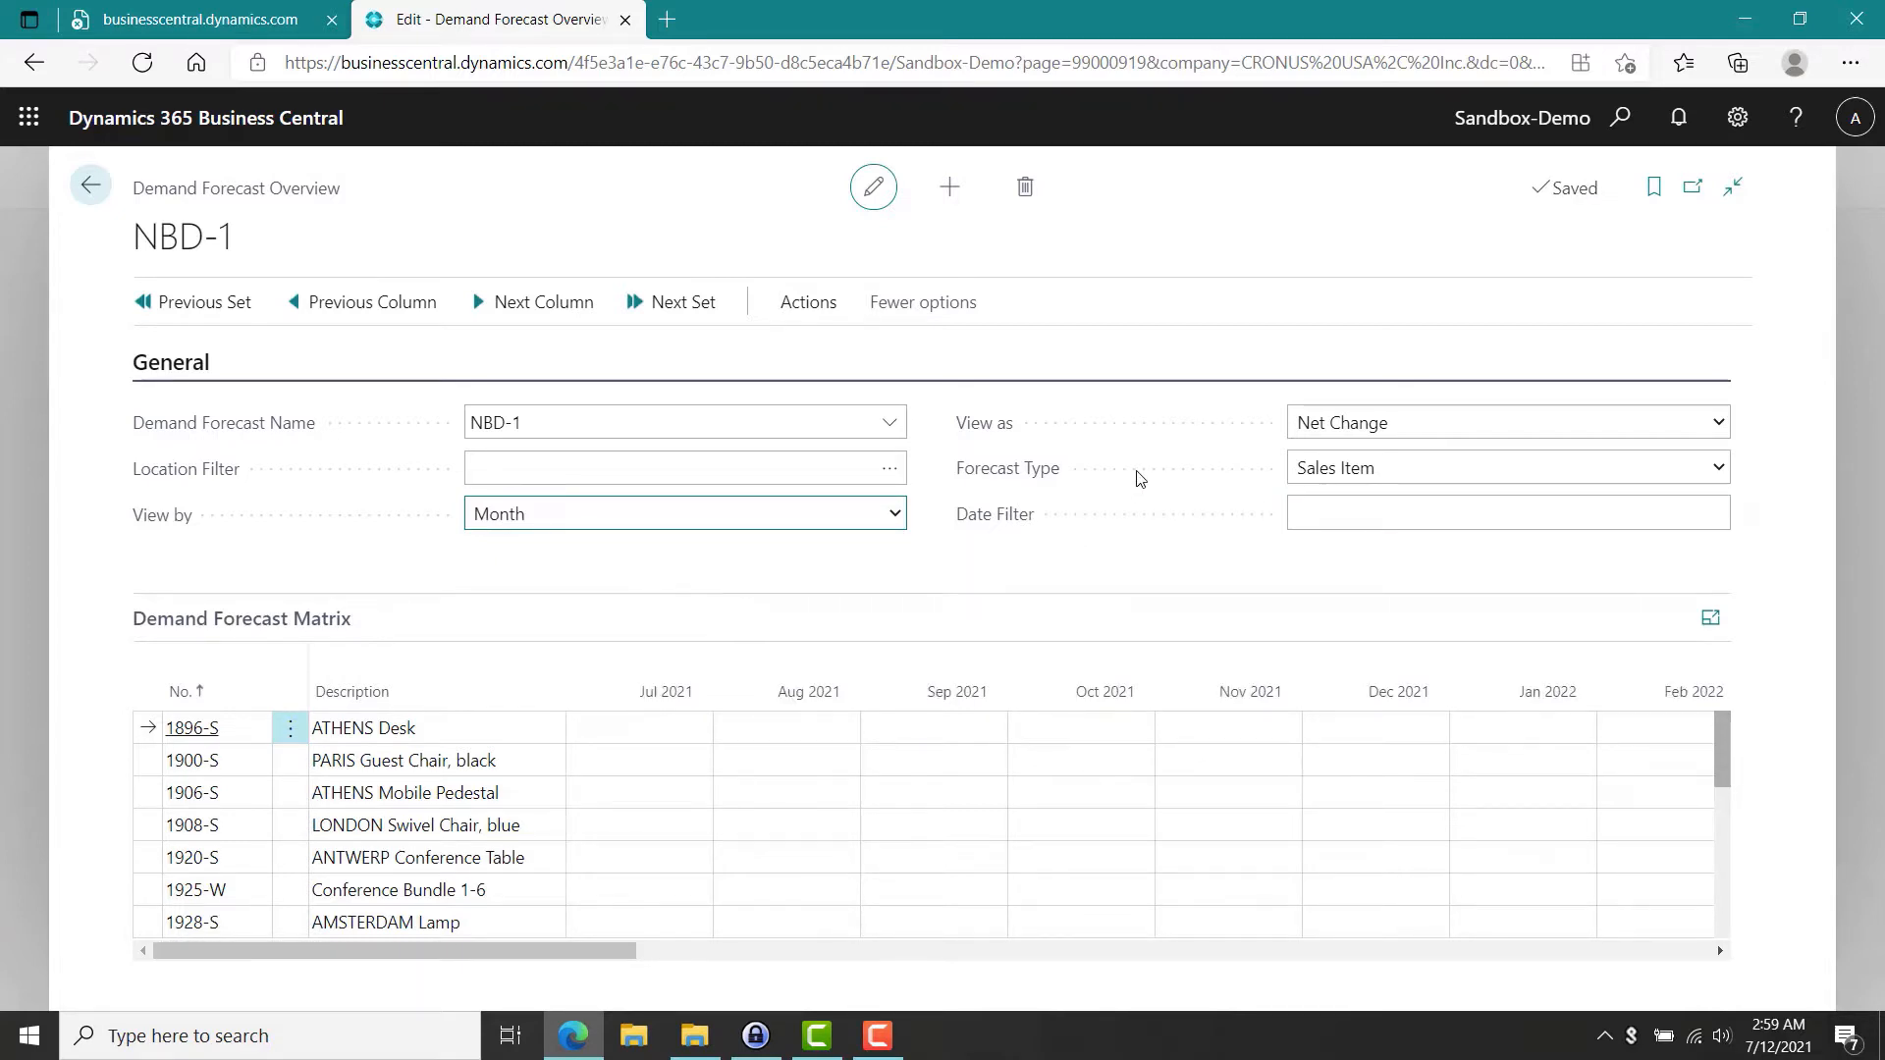
pyautogui.click(1720, 469)
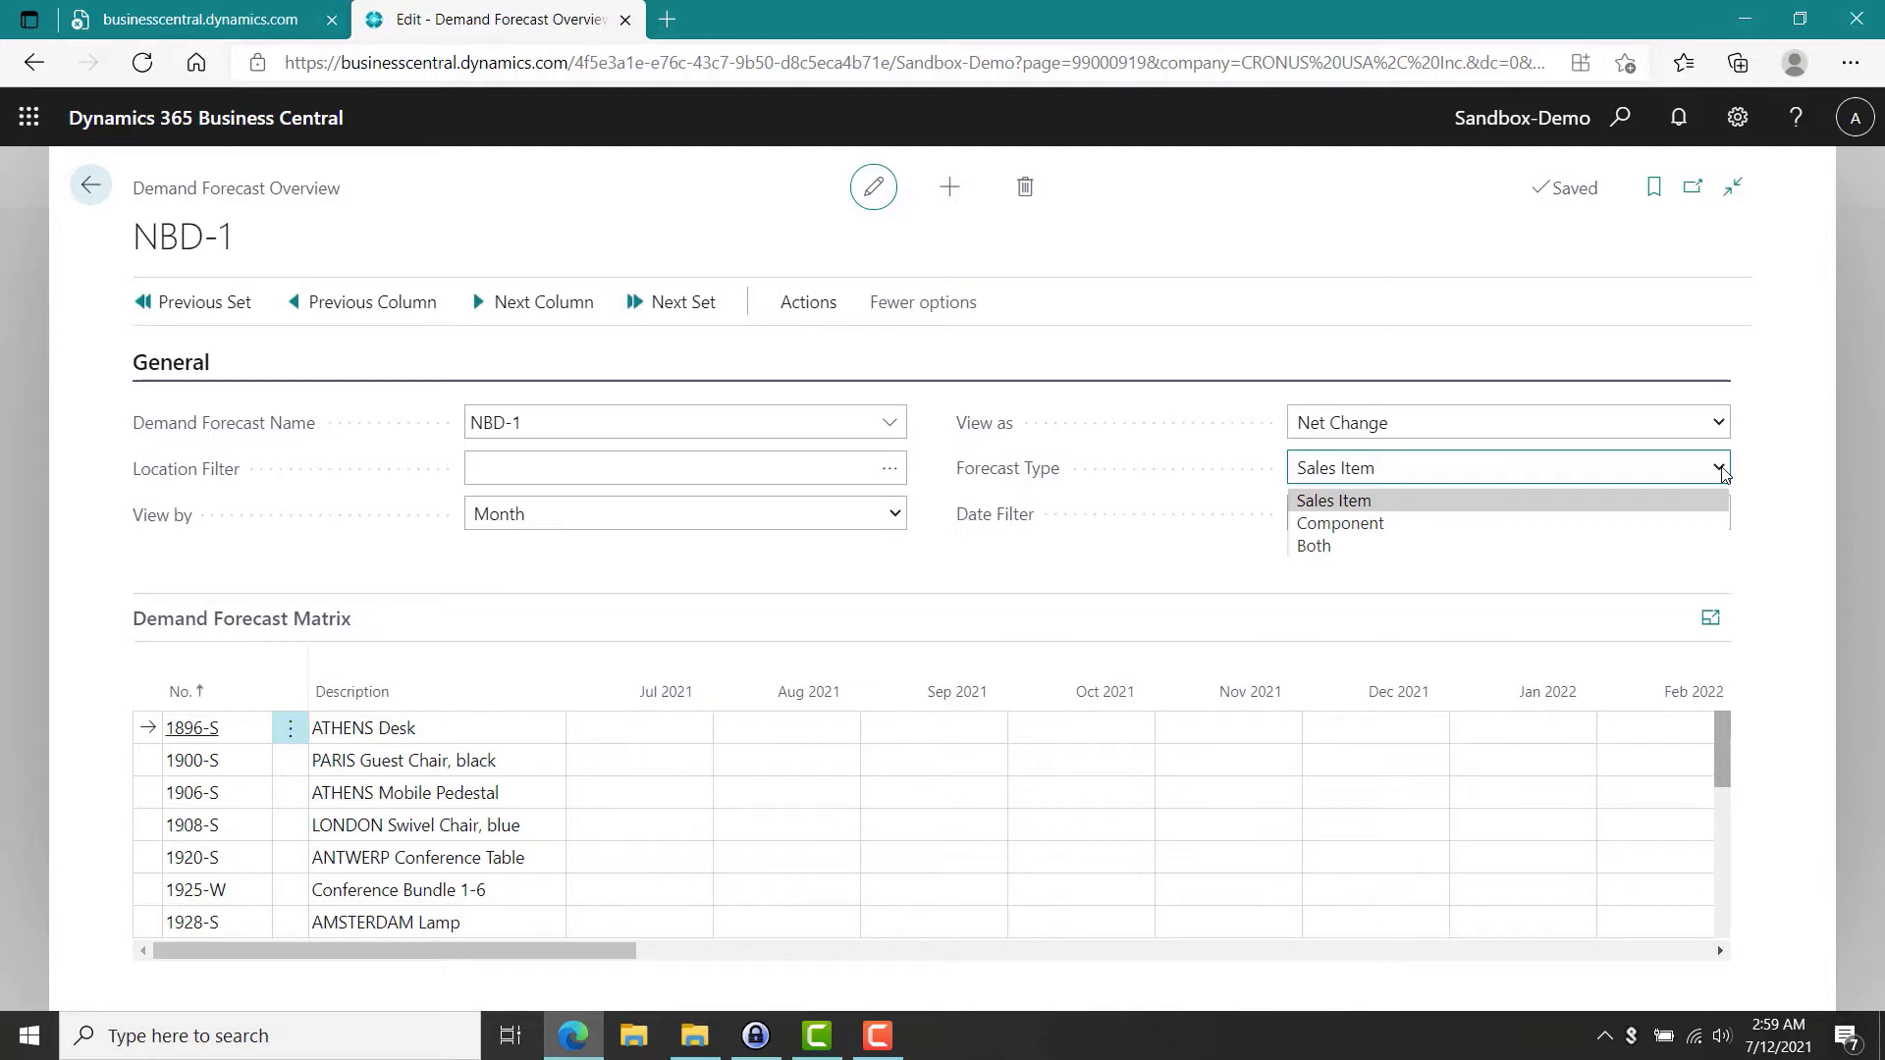
pyautogui.click(1450, 506)
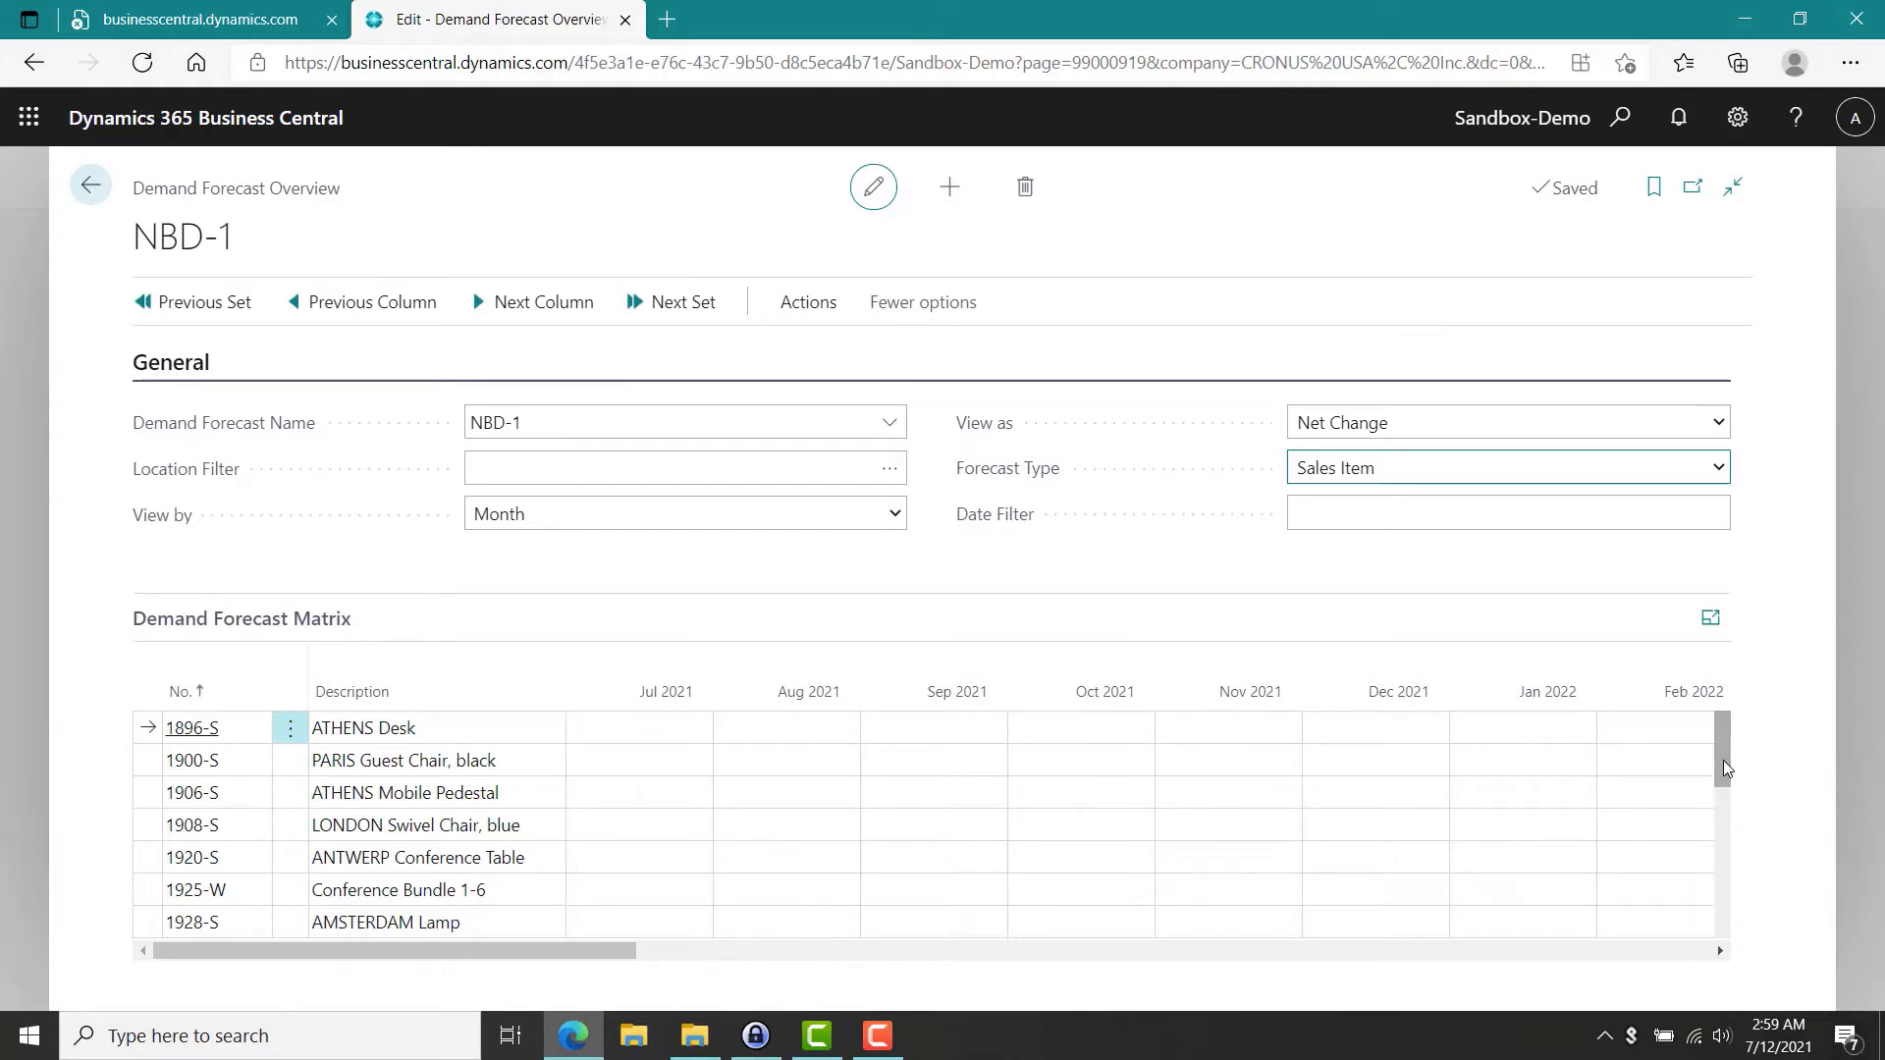
# Enter forecast quantities of 10, 20 and 30 for Guest Section 1 in Jul, Aug and Sep 2021.
pyautogui.moveTo(1724, 761); pyautogui.dragTo(1729, 805)
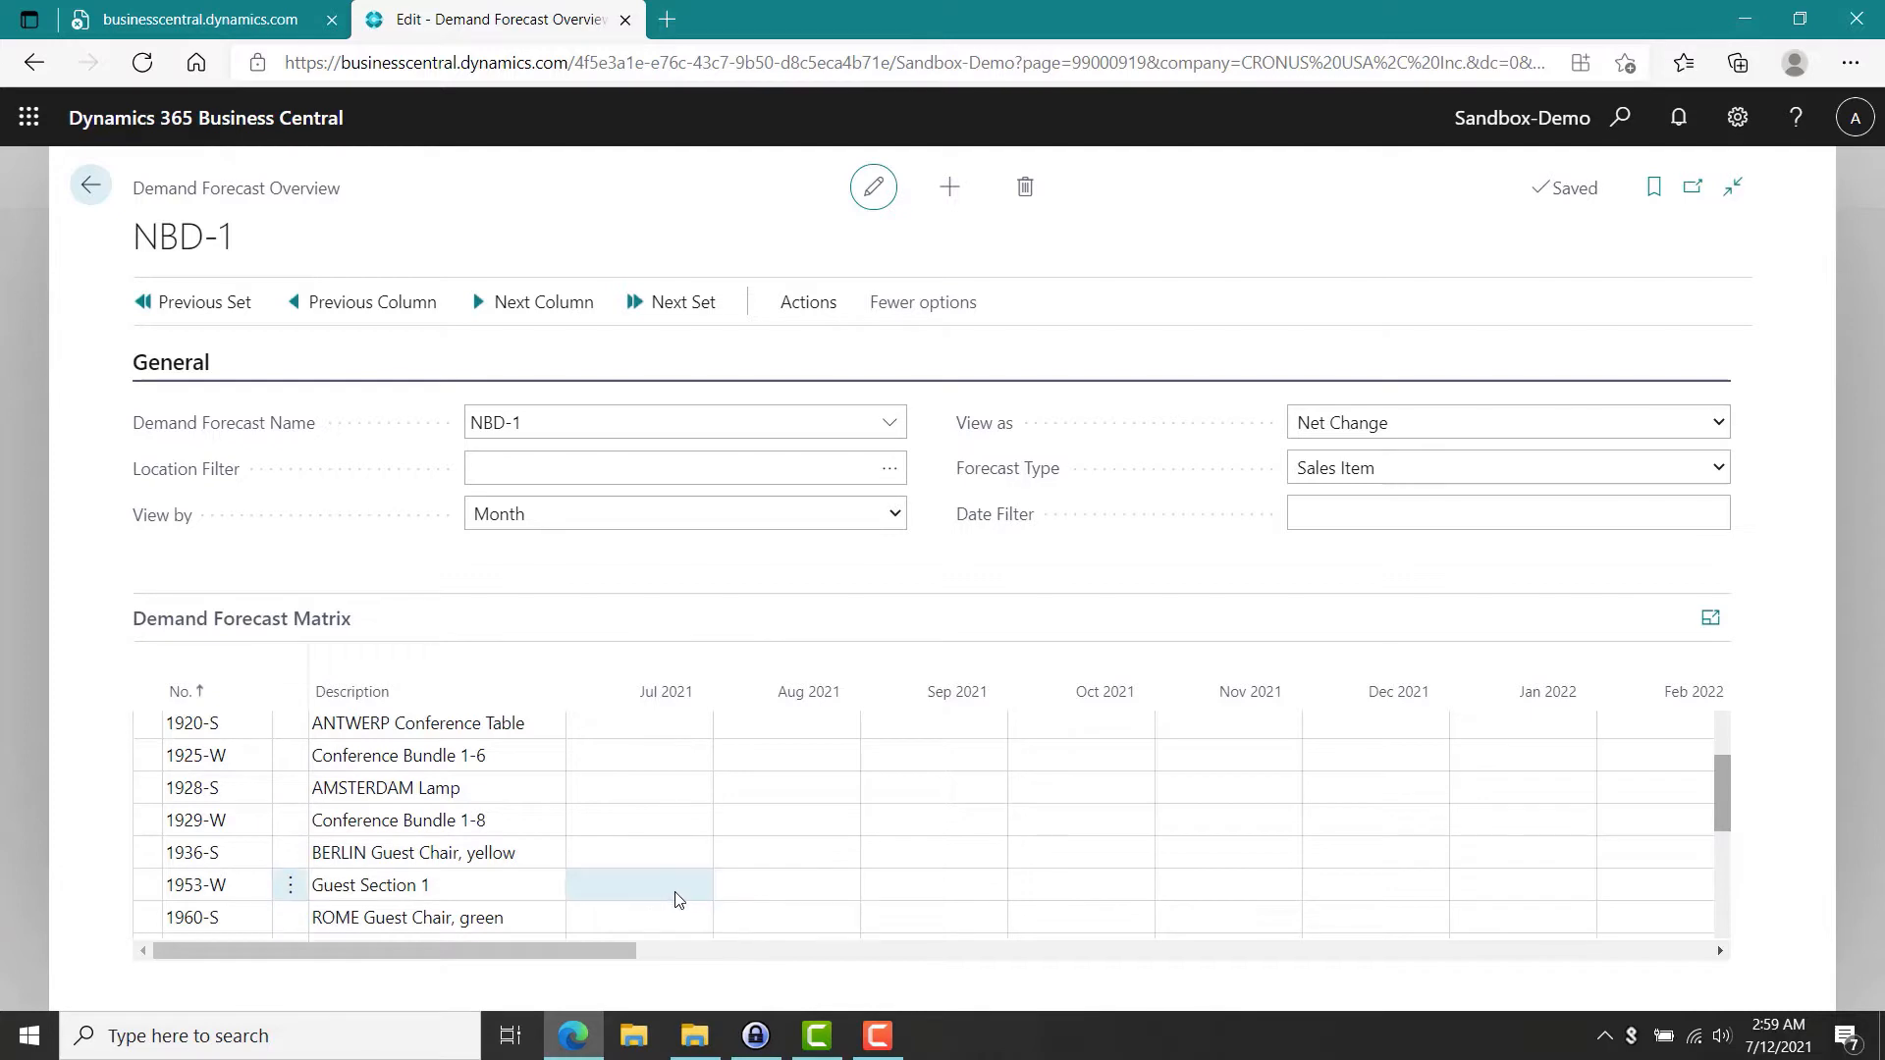
pyautogui.click(703, 899)
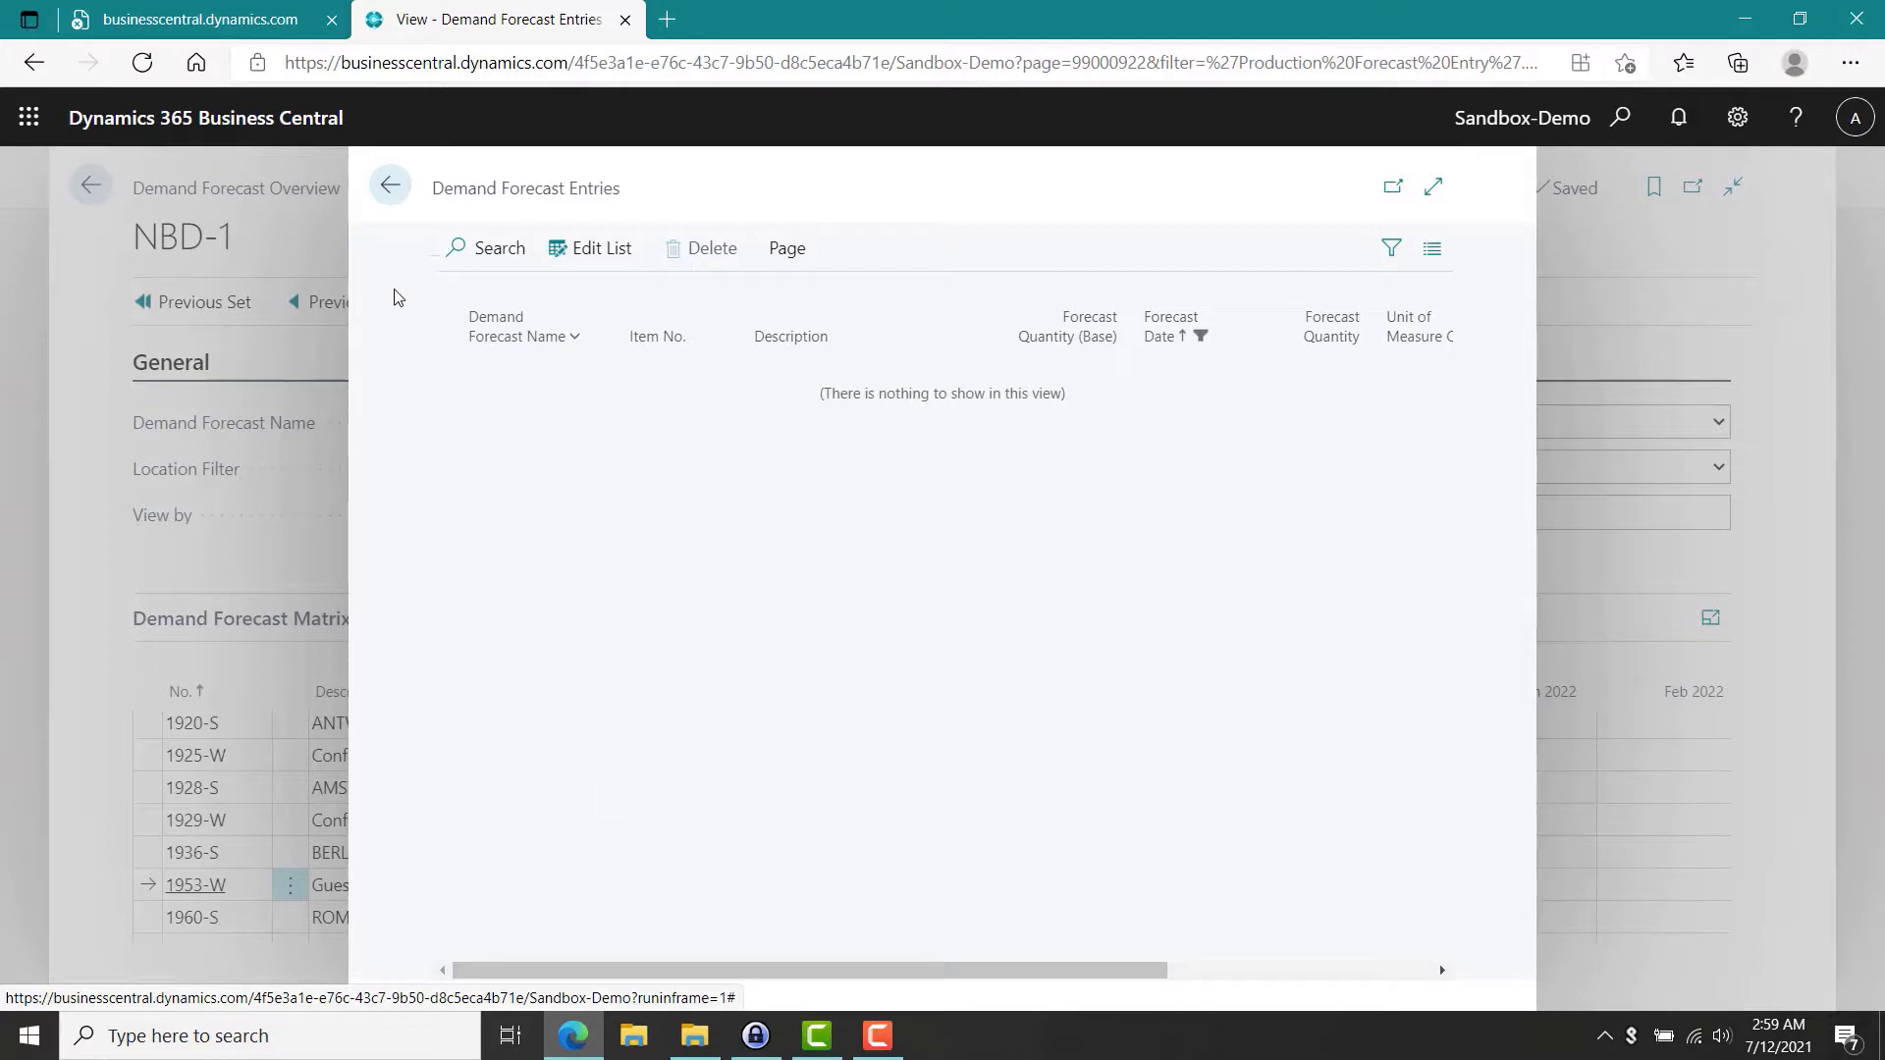
pyautogui.click(392, 186)
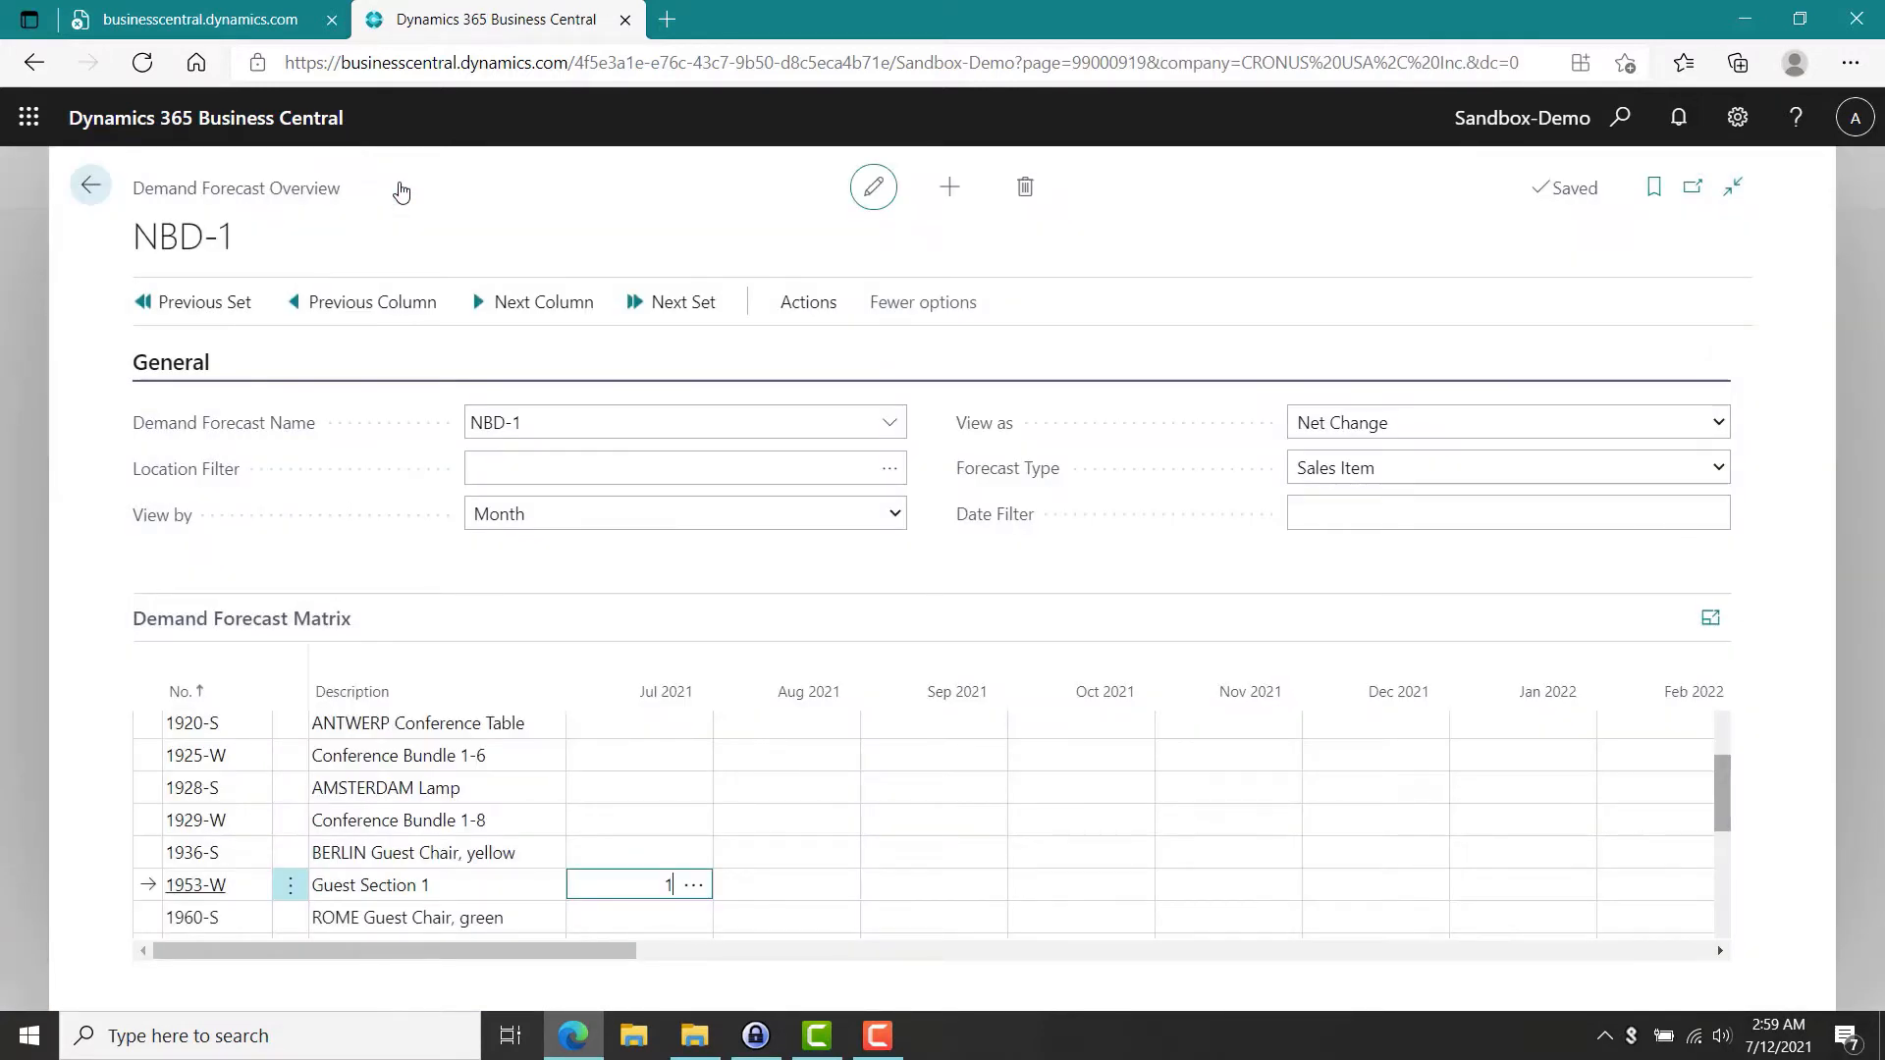
pyautogui.write('10')
pyautogui.click(404, 190)
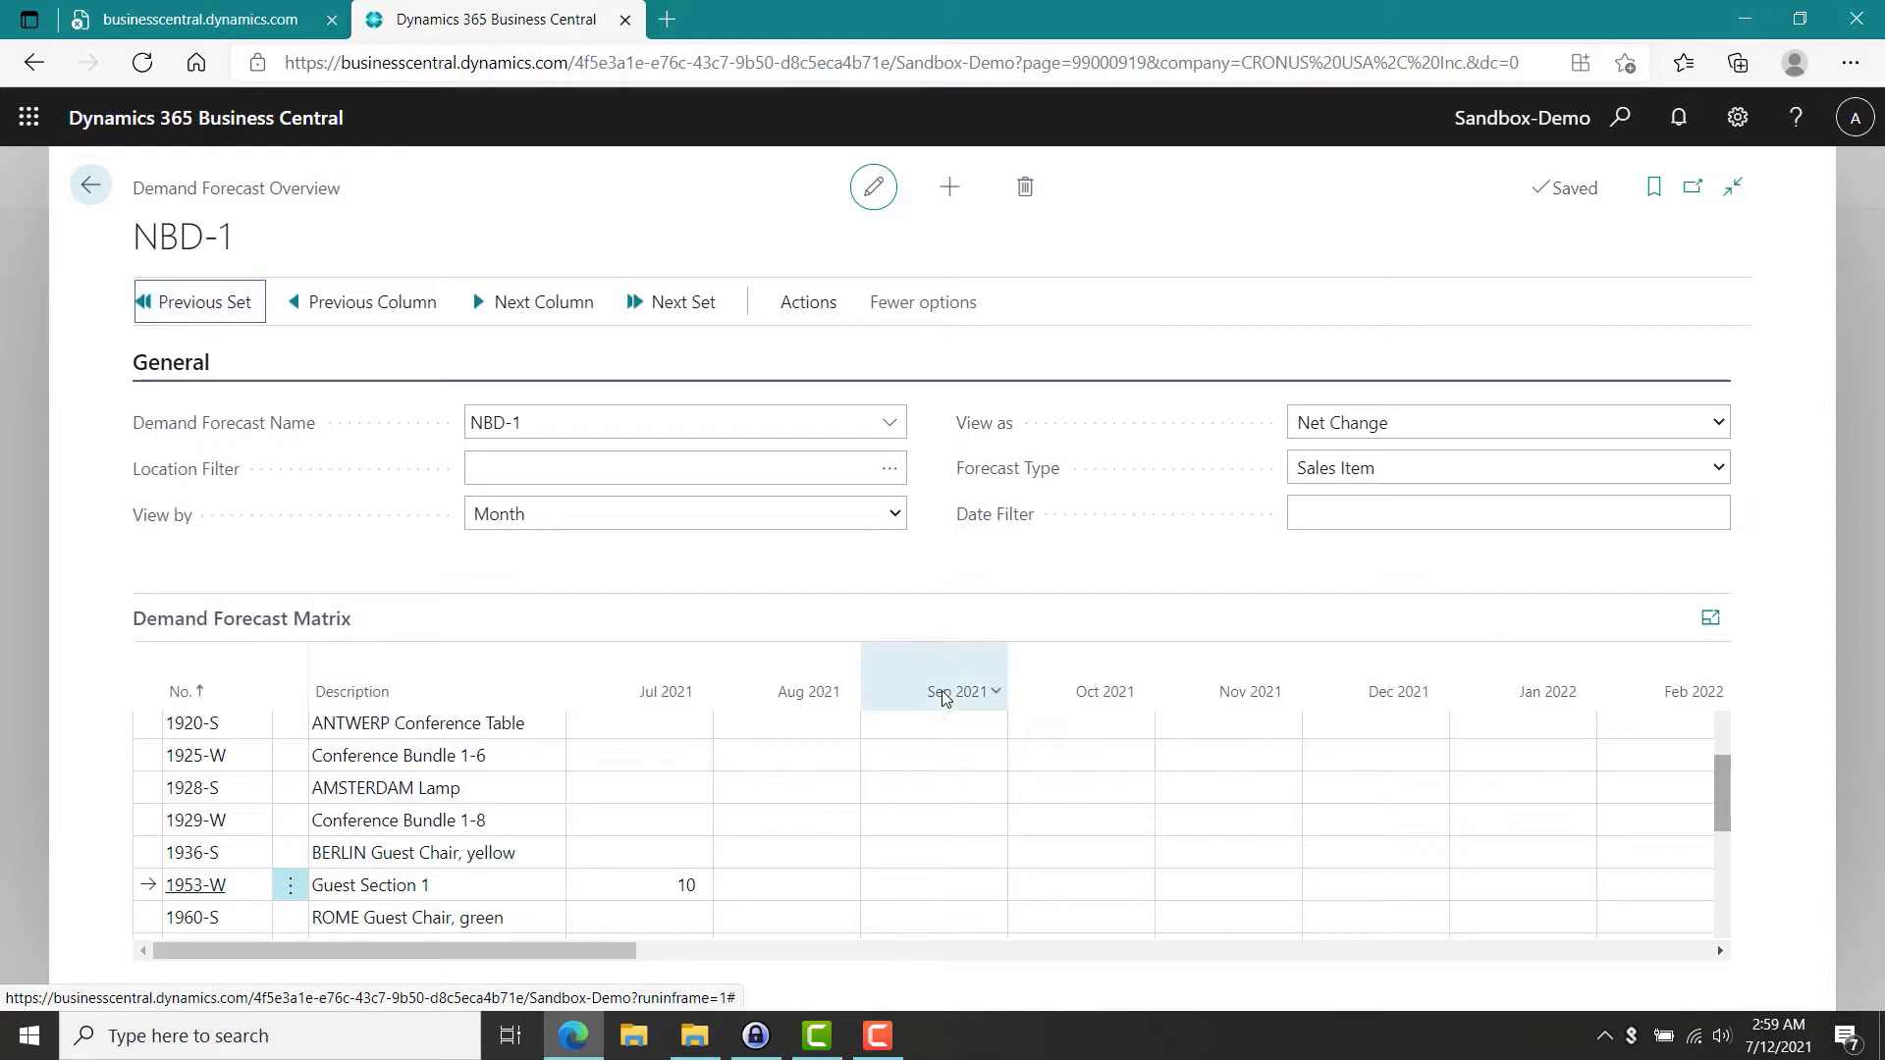
pyautogui.click(756, 885)
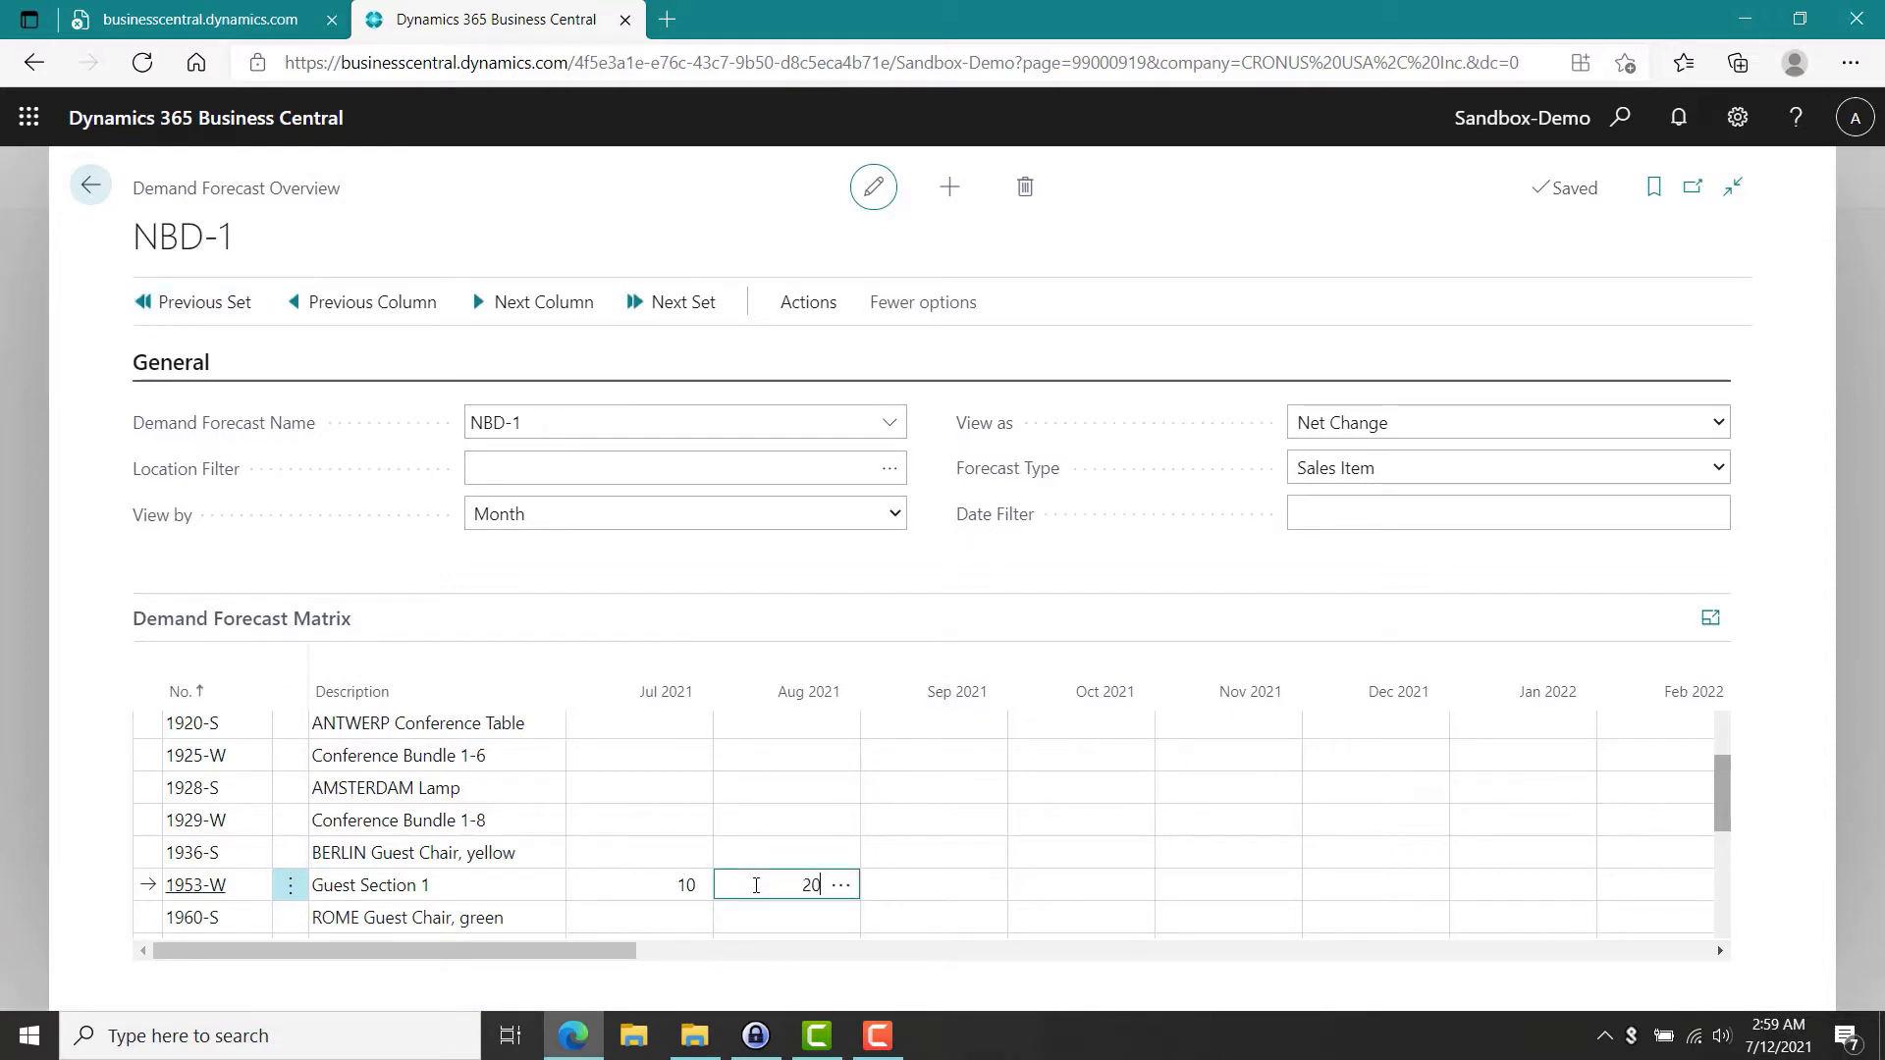
pyautogui.press('Tab')
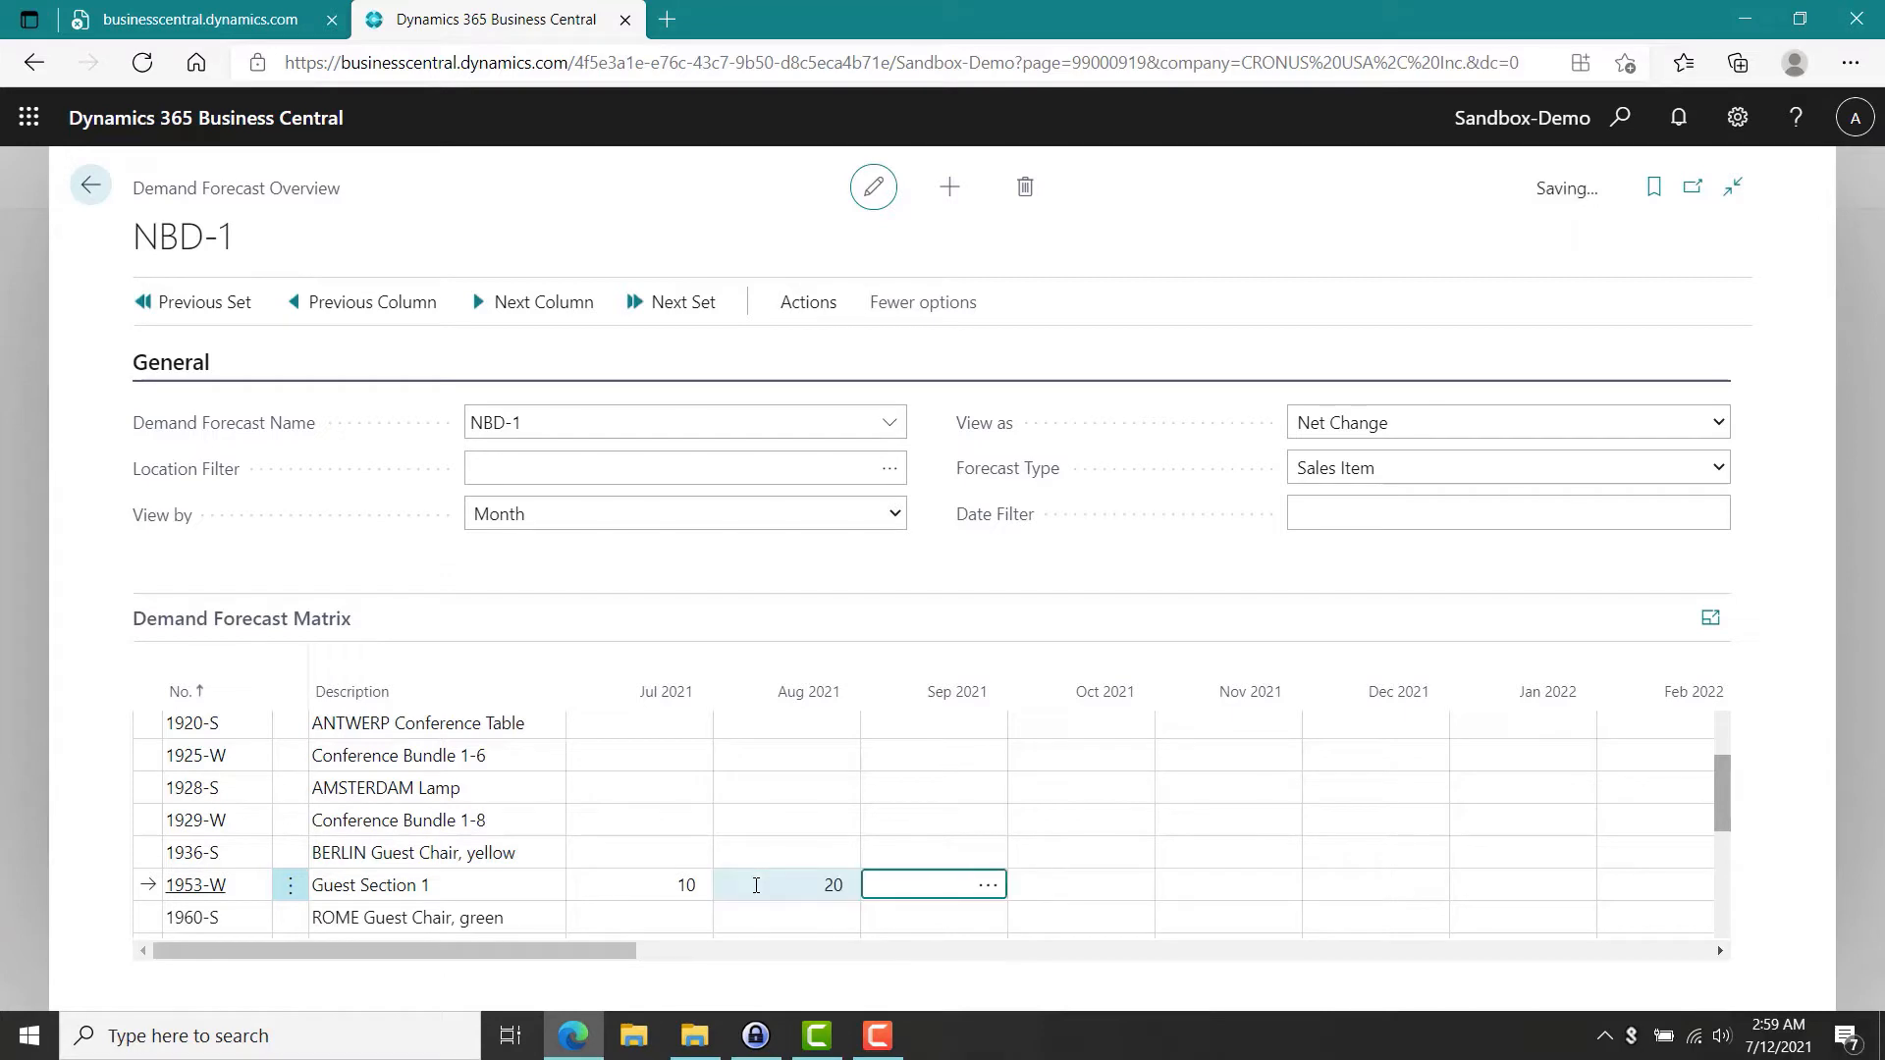
pyautogui.write('30')
pyautogui.press('Tab')
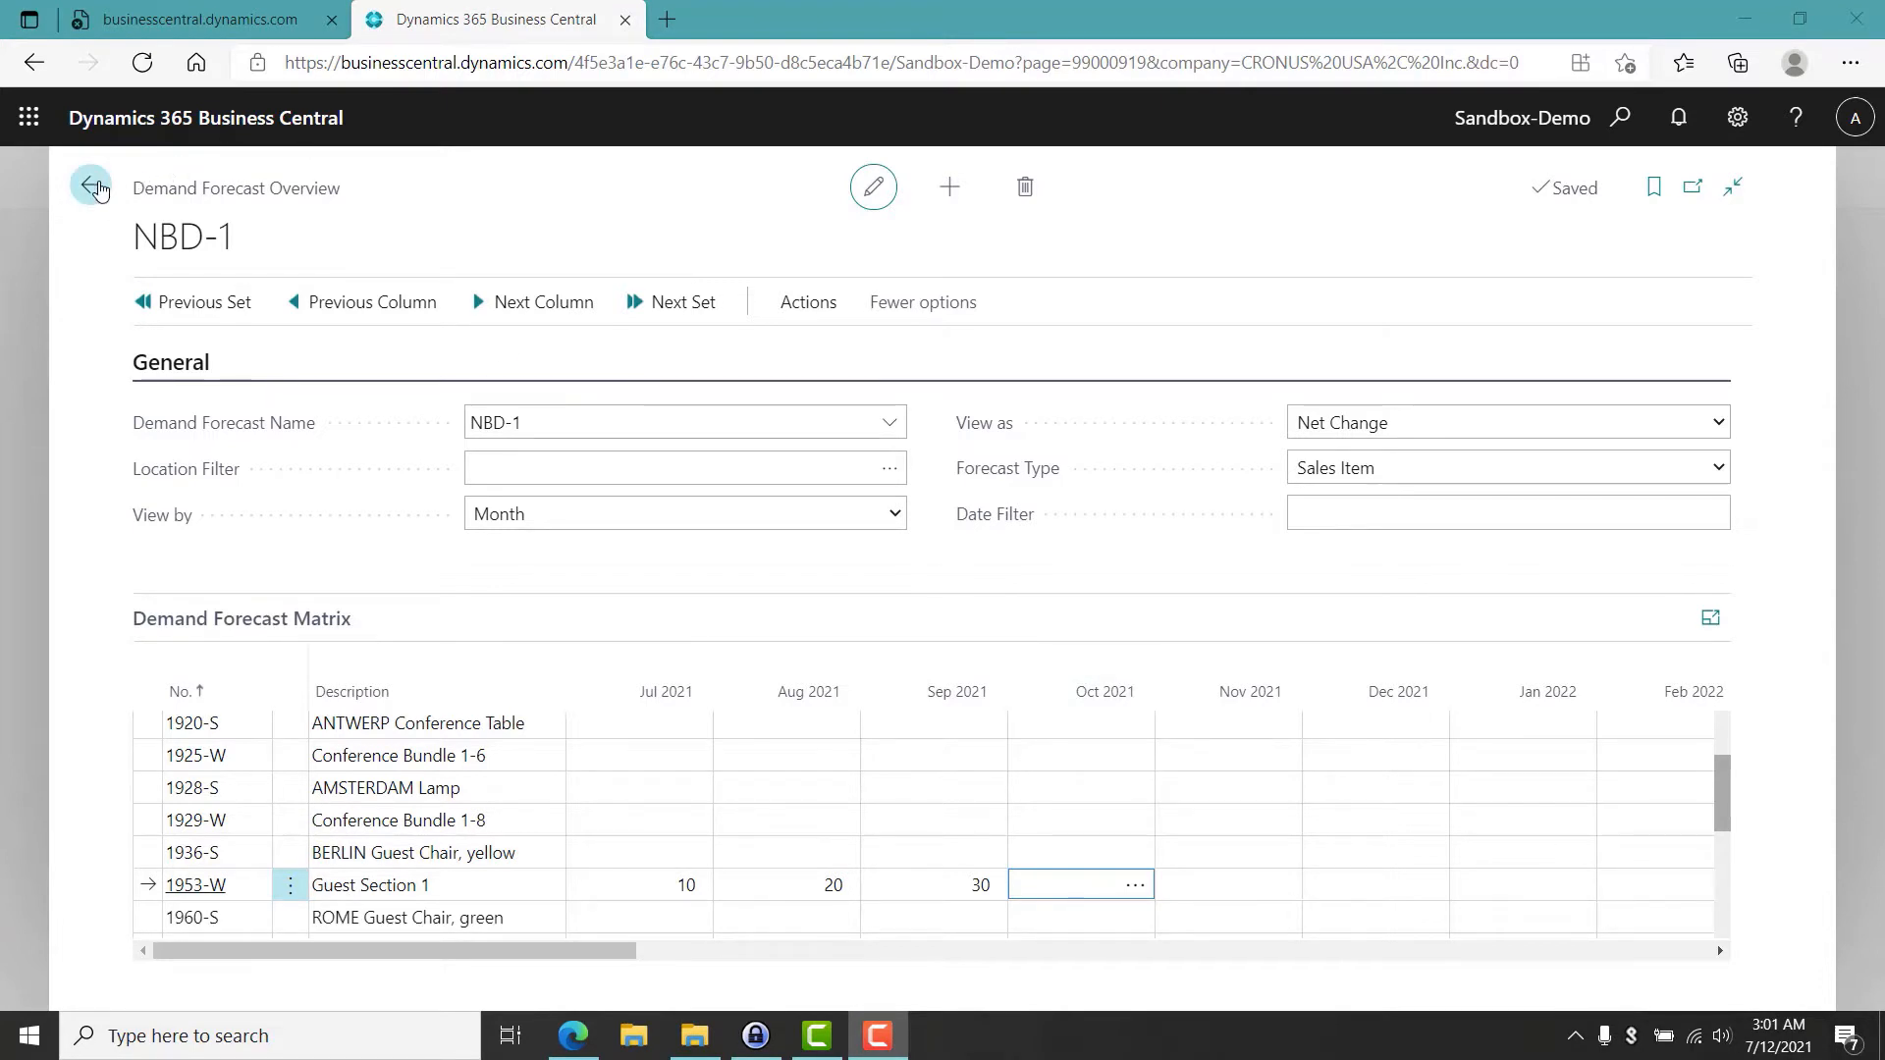
# Open the Planning Worksheets and start Calculate Regenerative Plan.
pyautogui.click(96, 187)
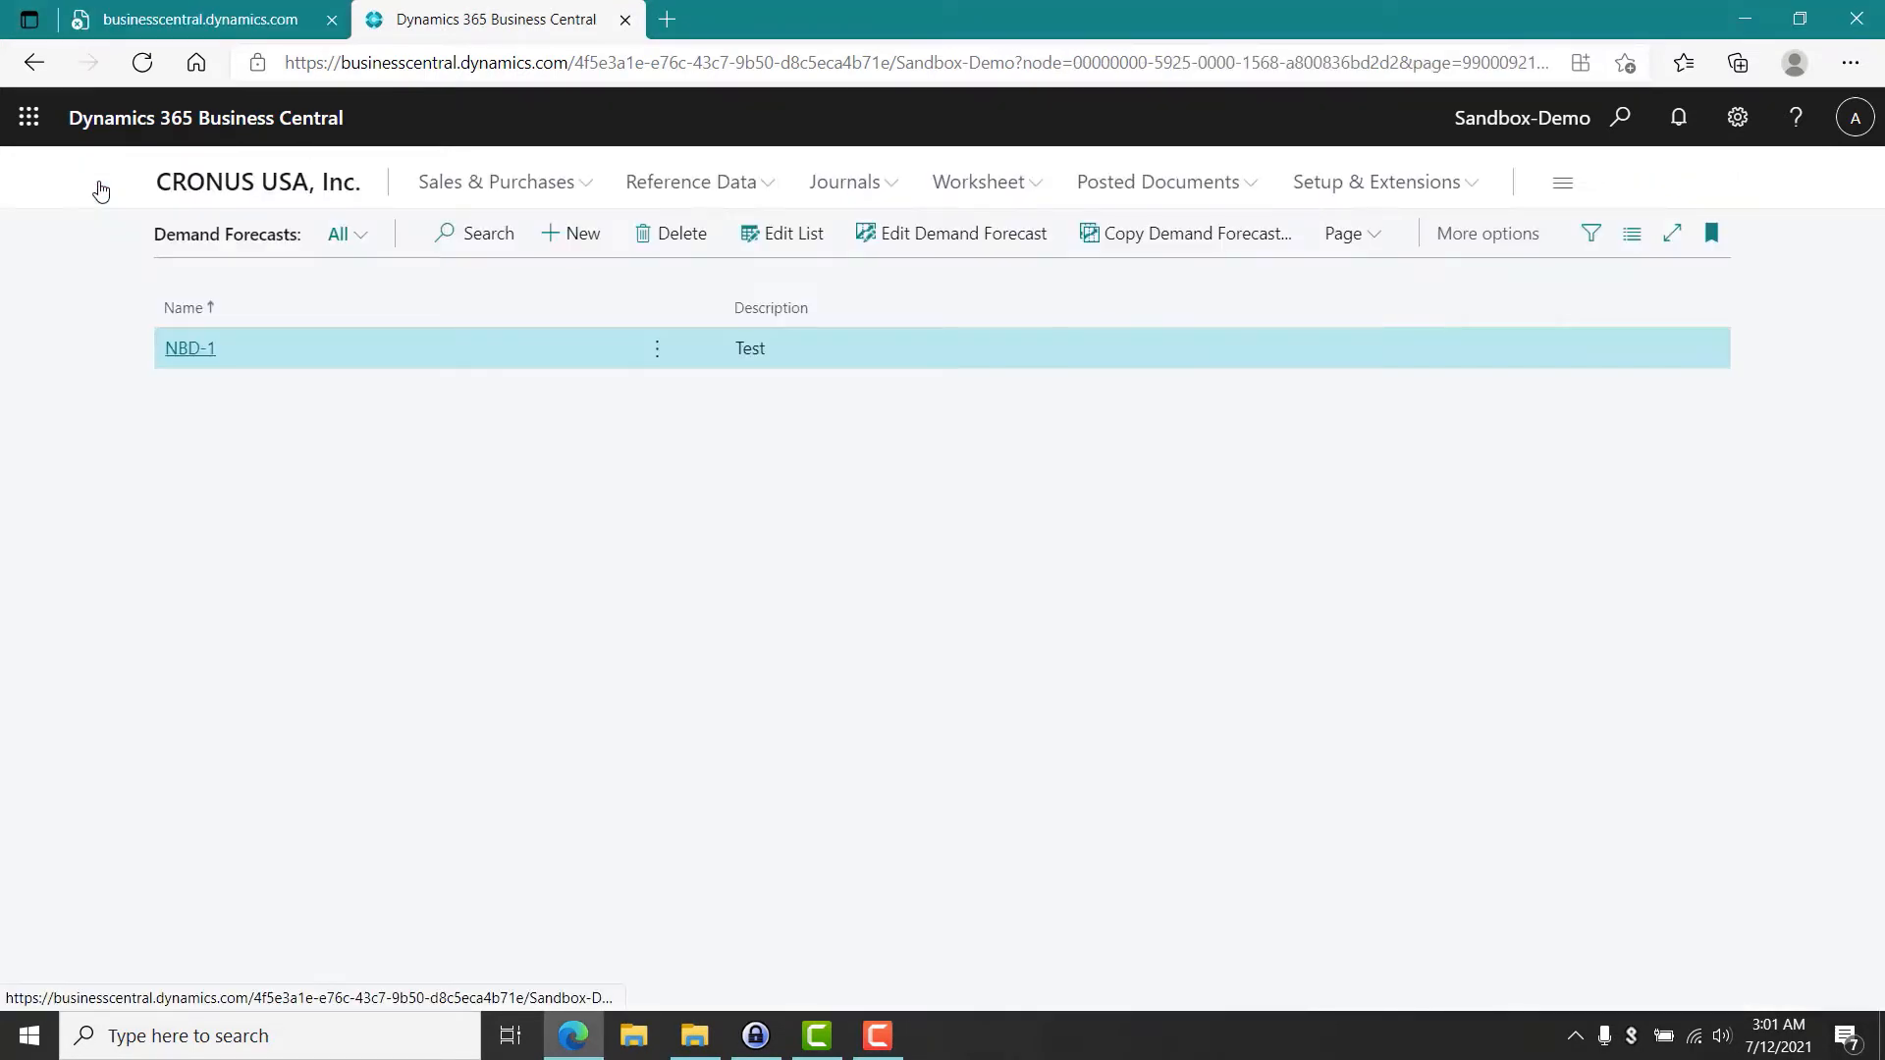
pyautogui.click(37, 69)
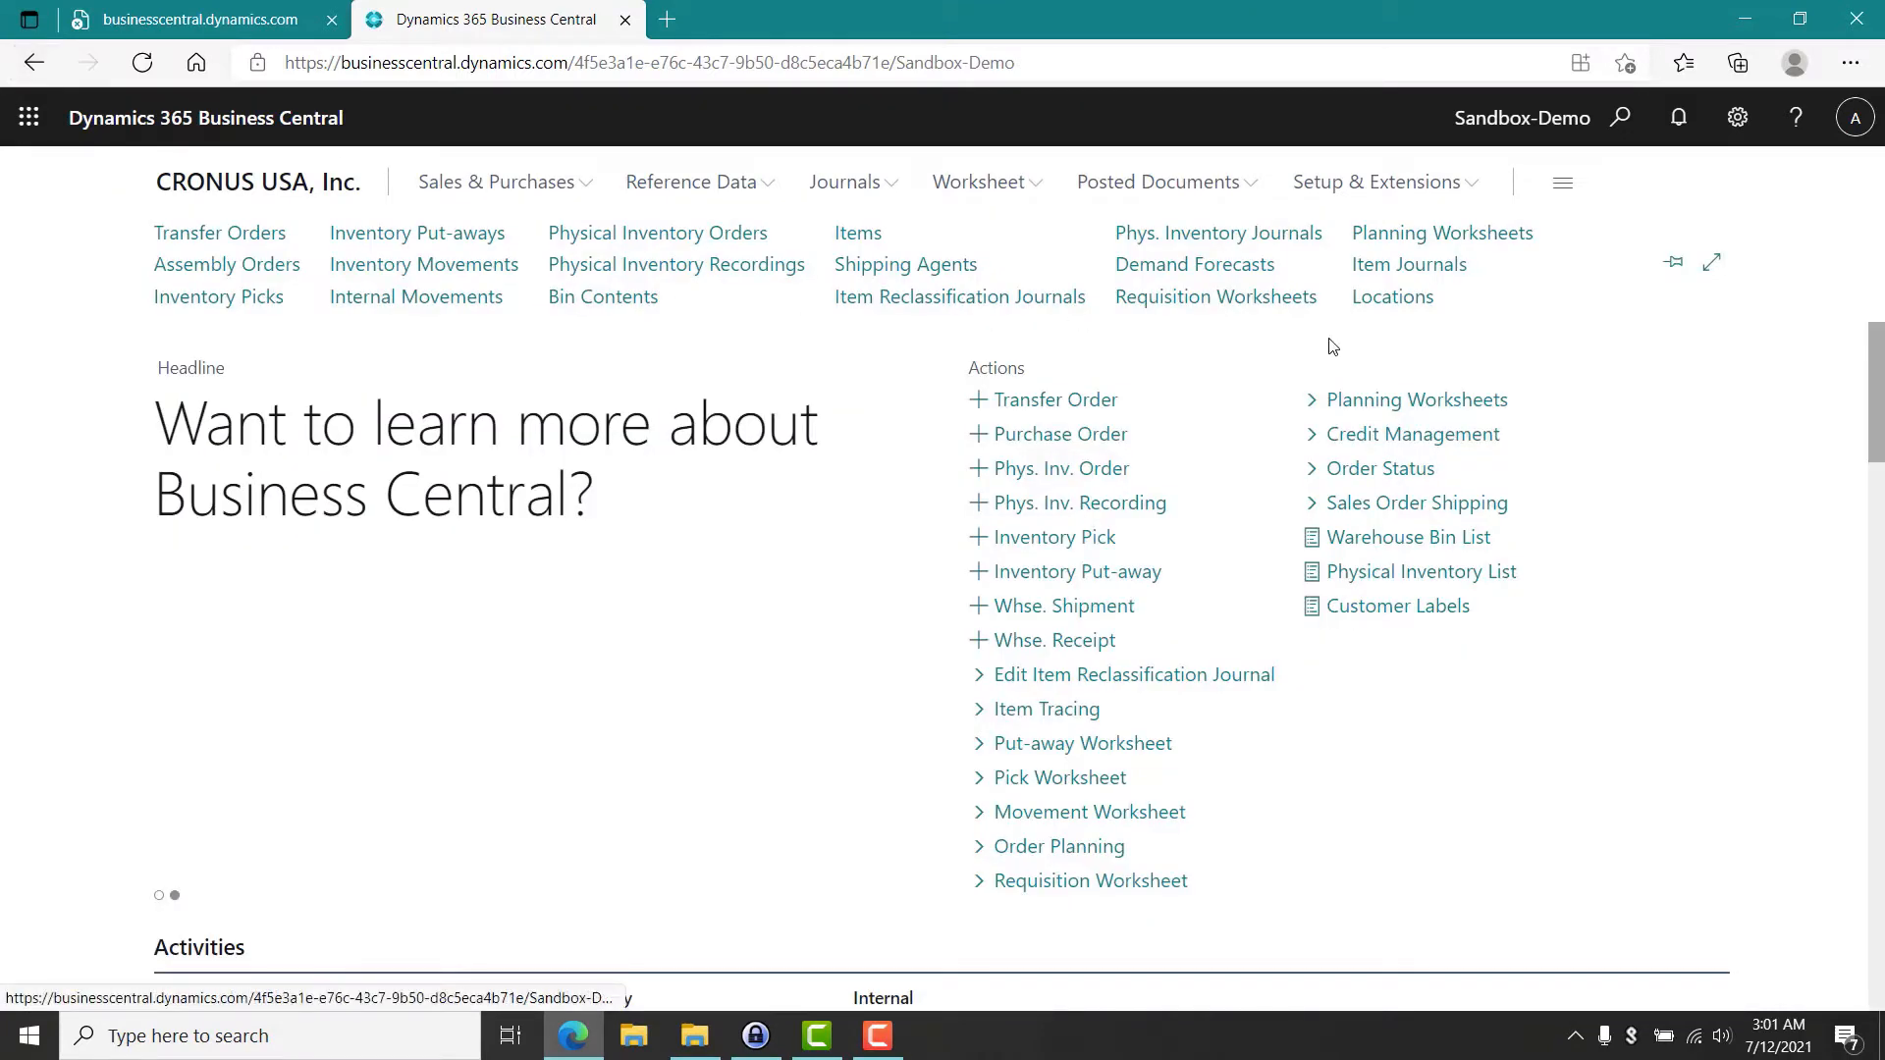
pyautogui.click(1413, 245)
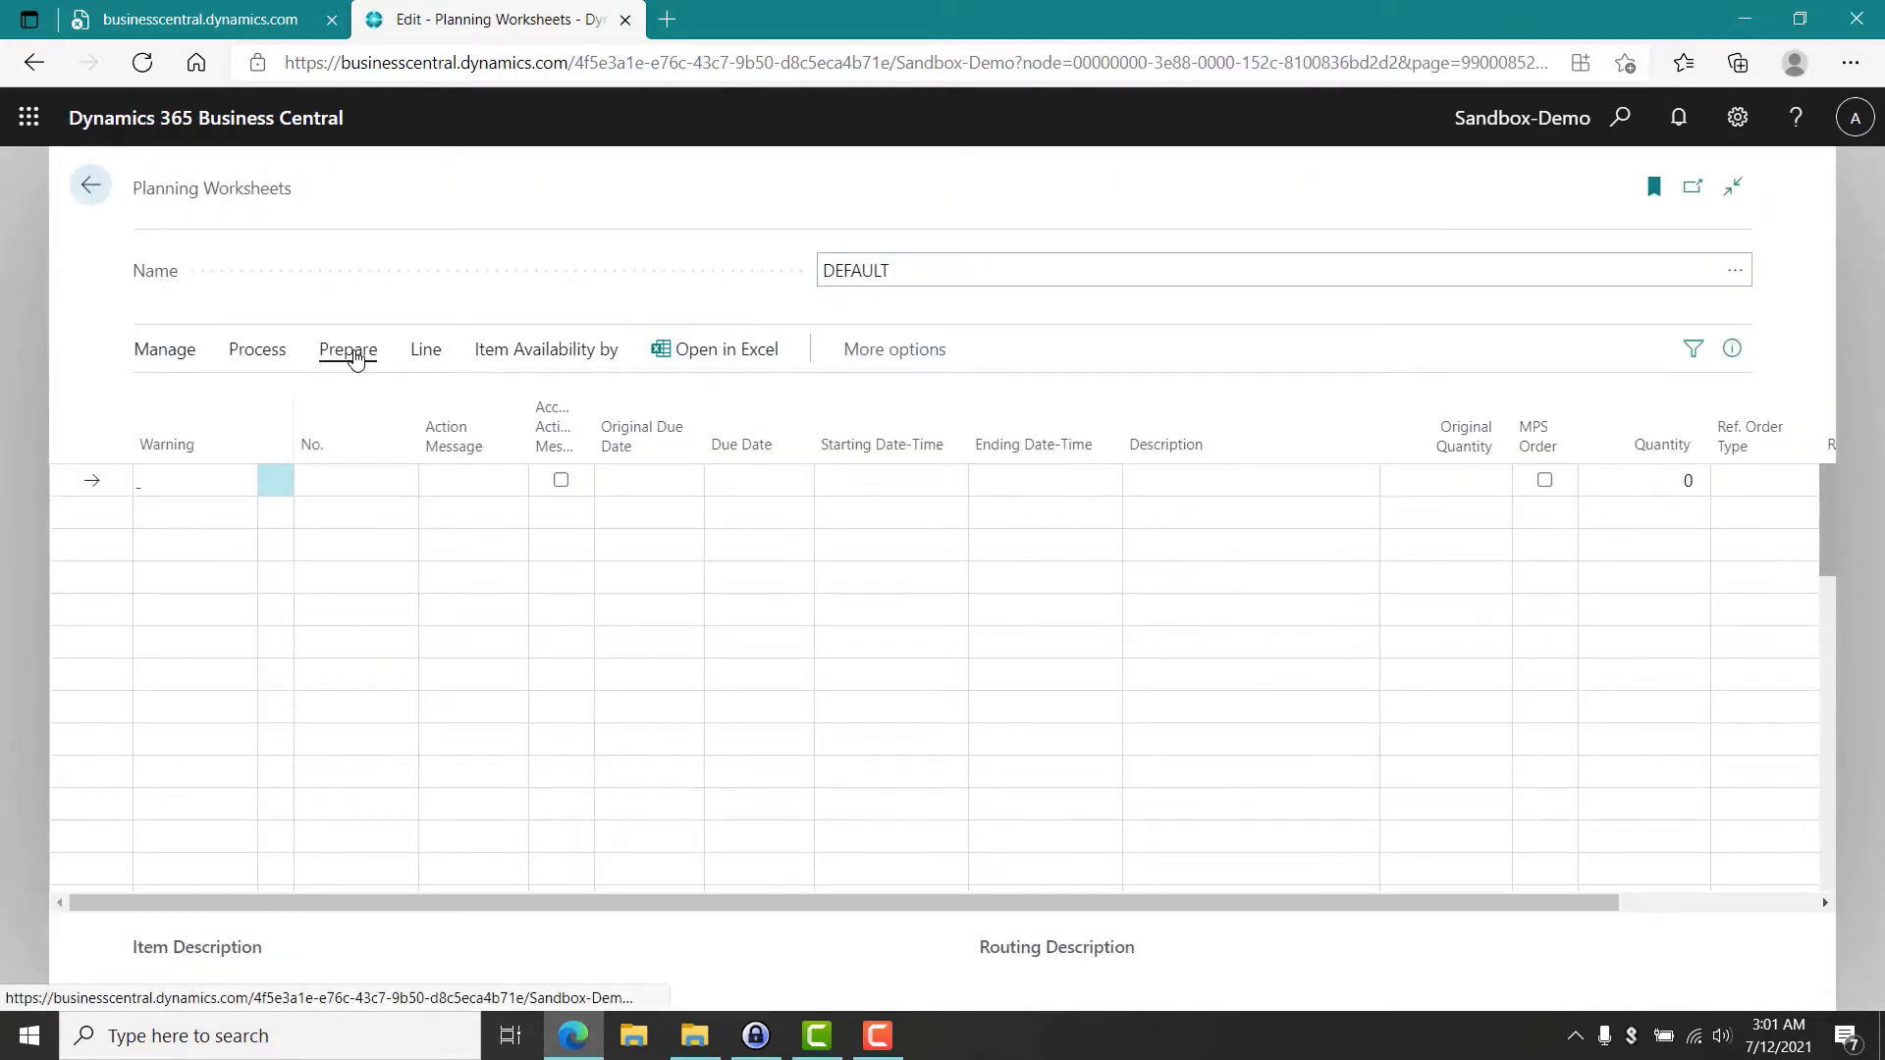
pyautogui.click(351, 353)
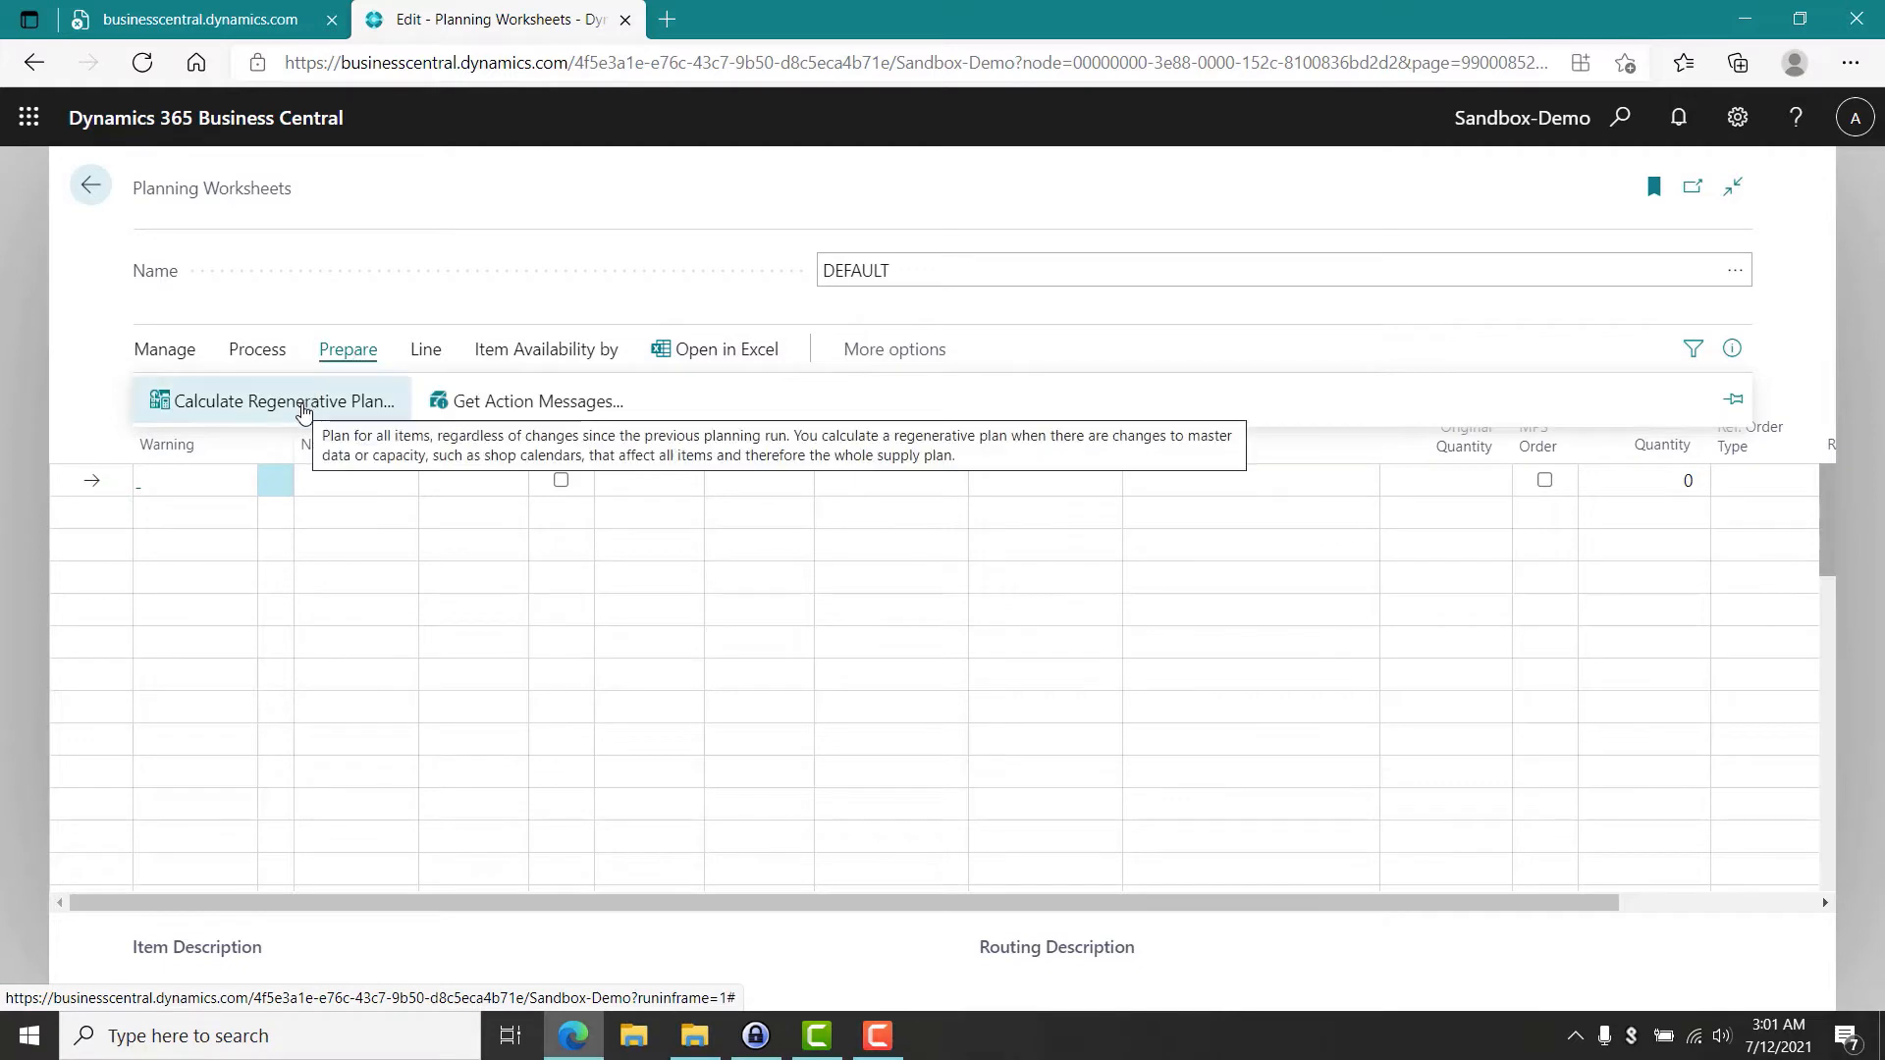
pyautogui.click(303, 404)
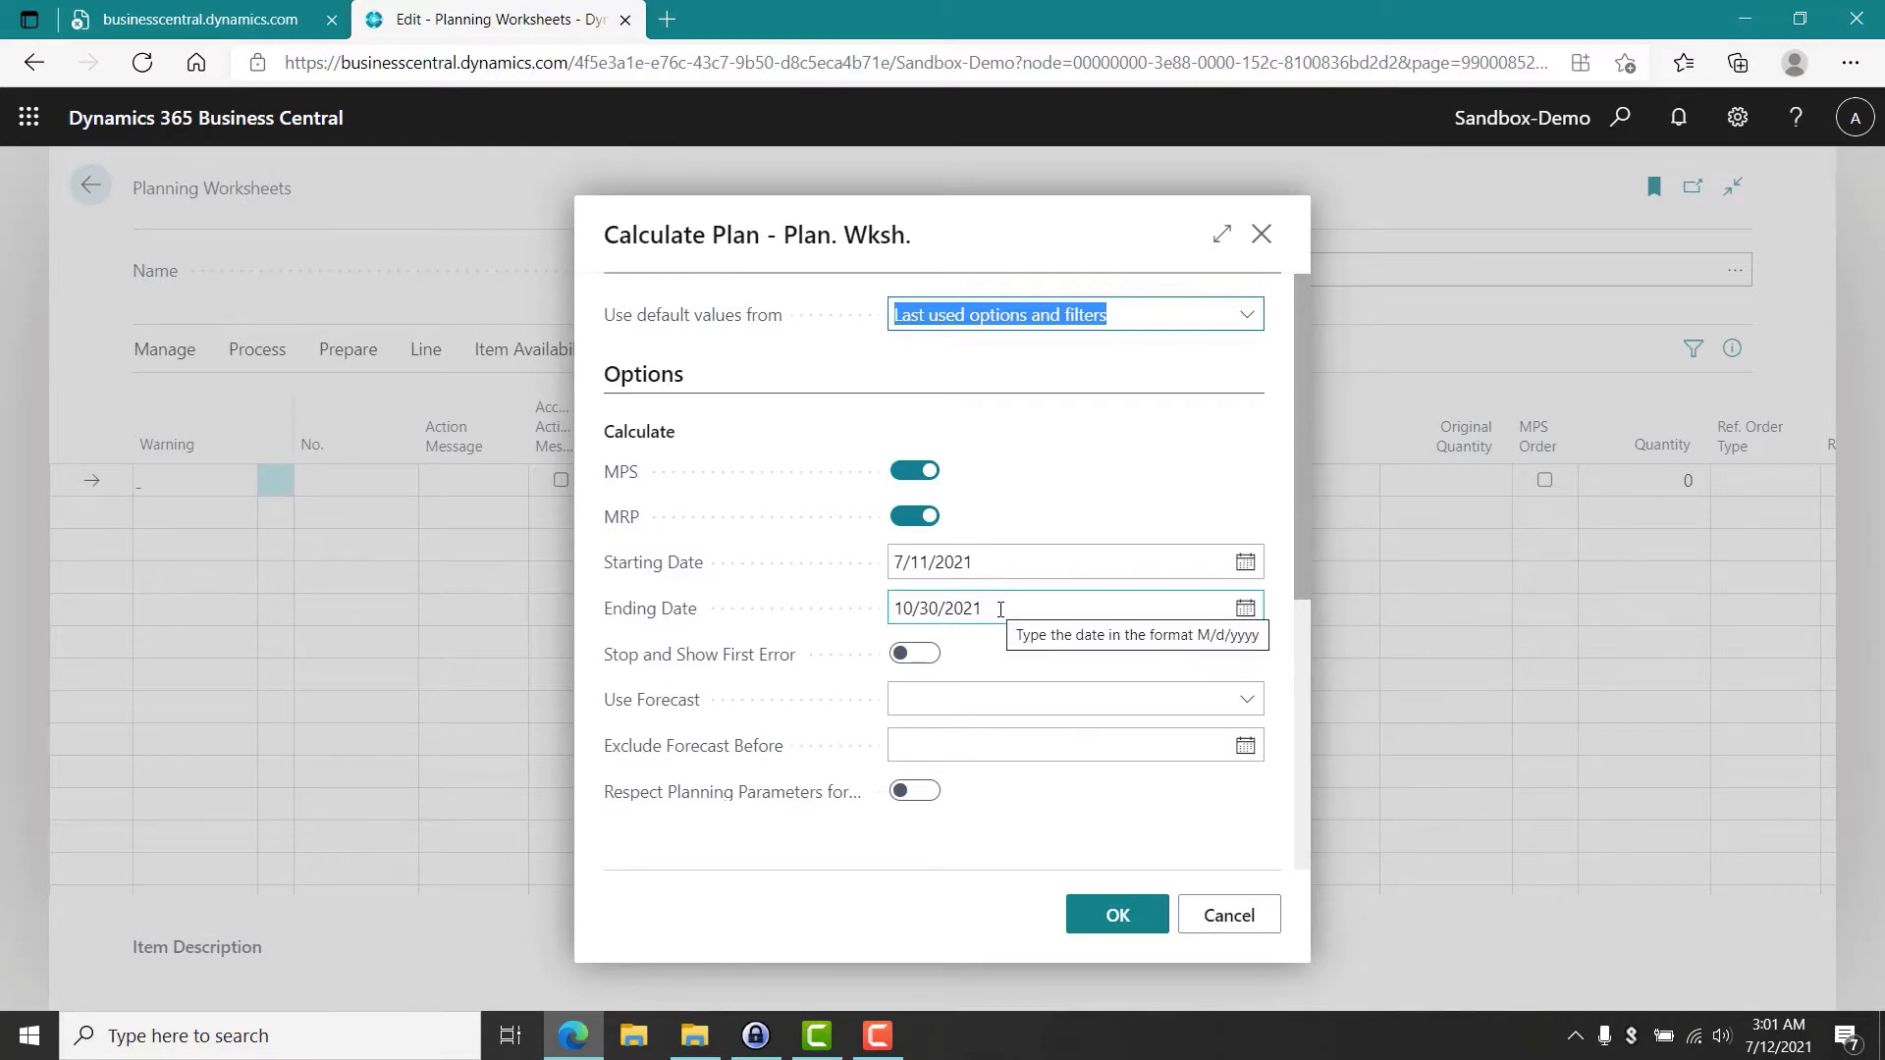
# Select forecast NBD-1 for the plan calculation and run it.
pyautogui.click(1259, 708)
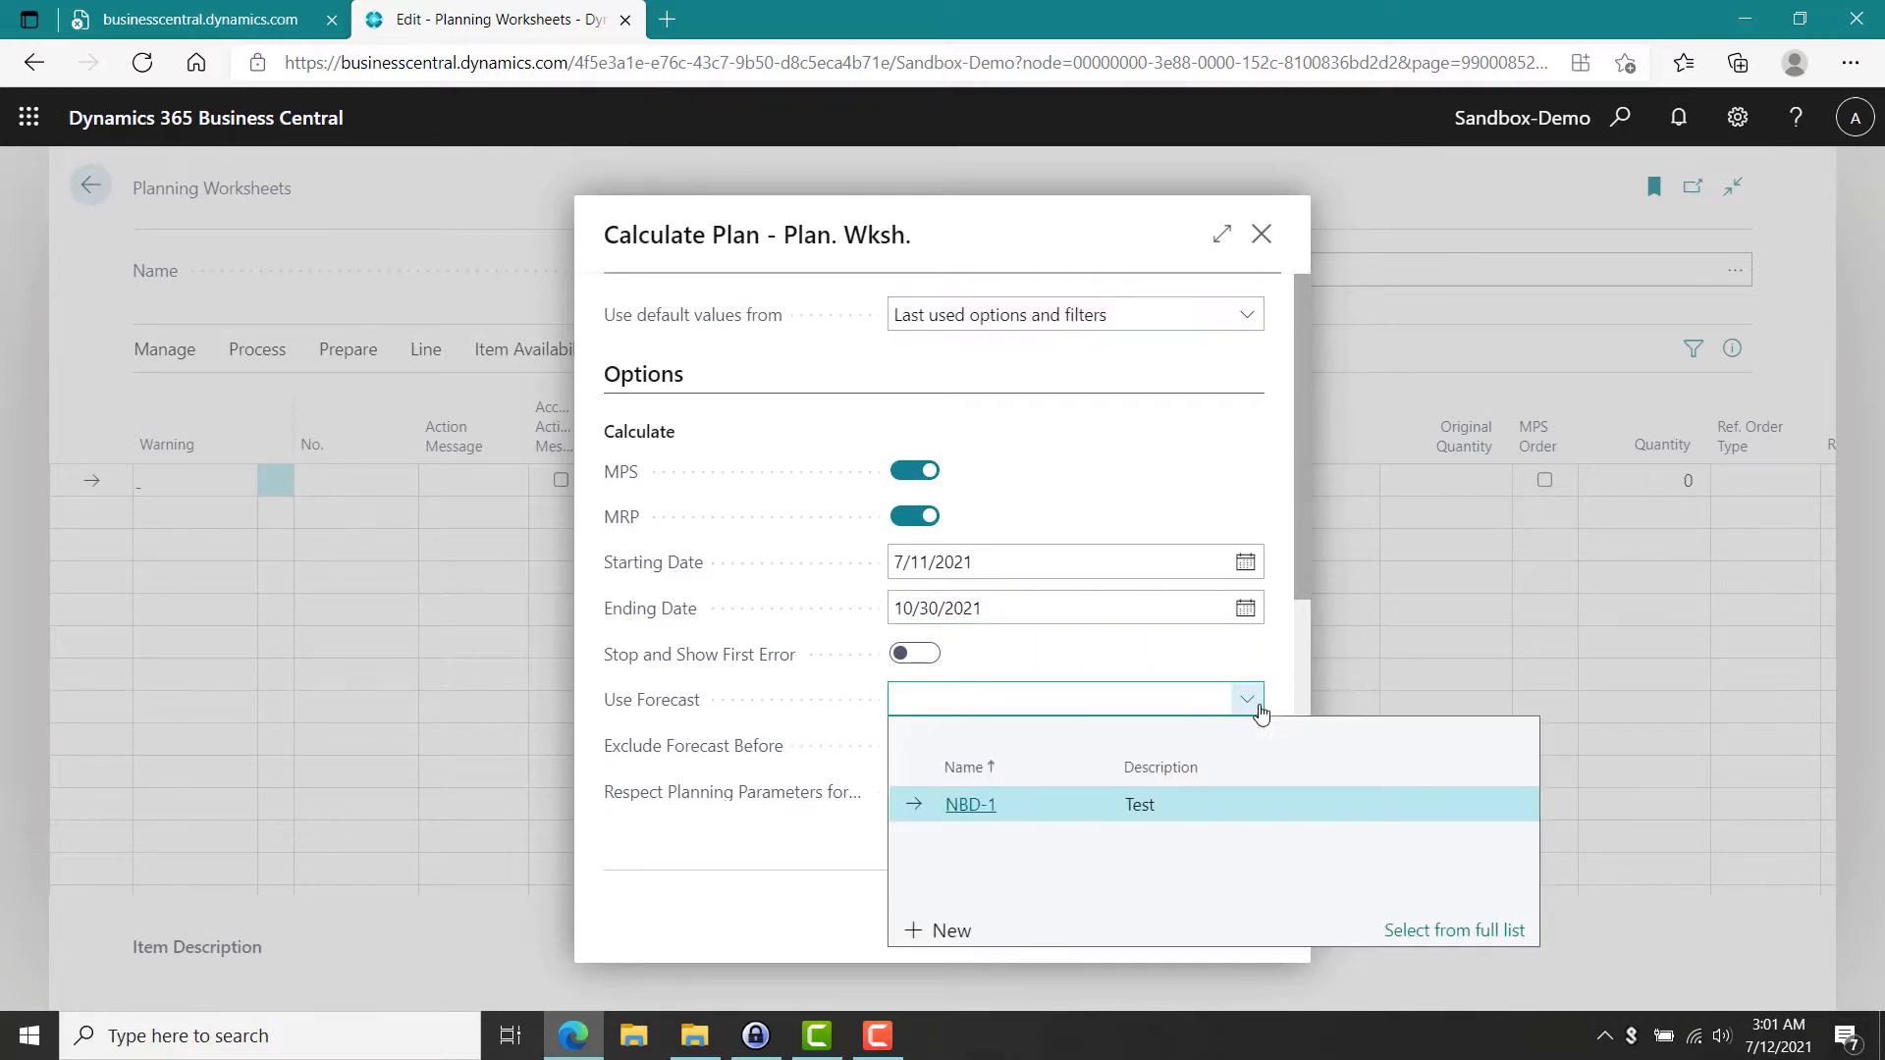
pyautogui.click(977, 806)
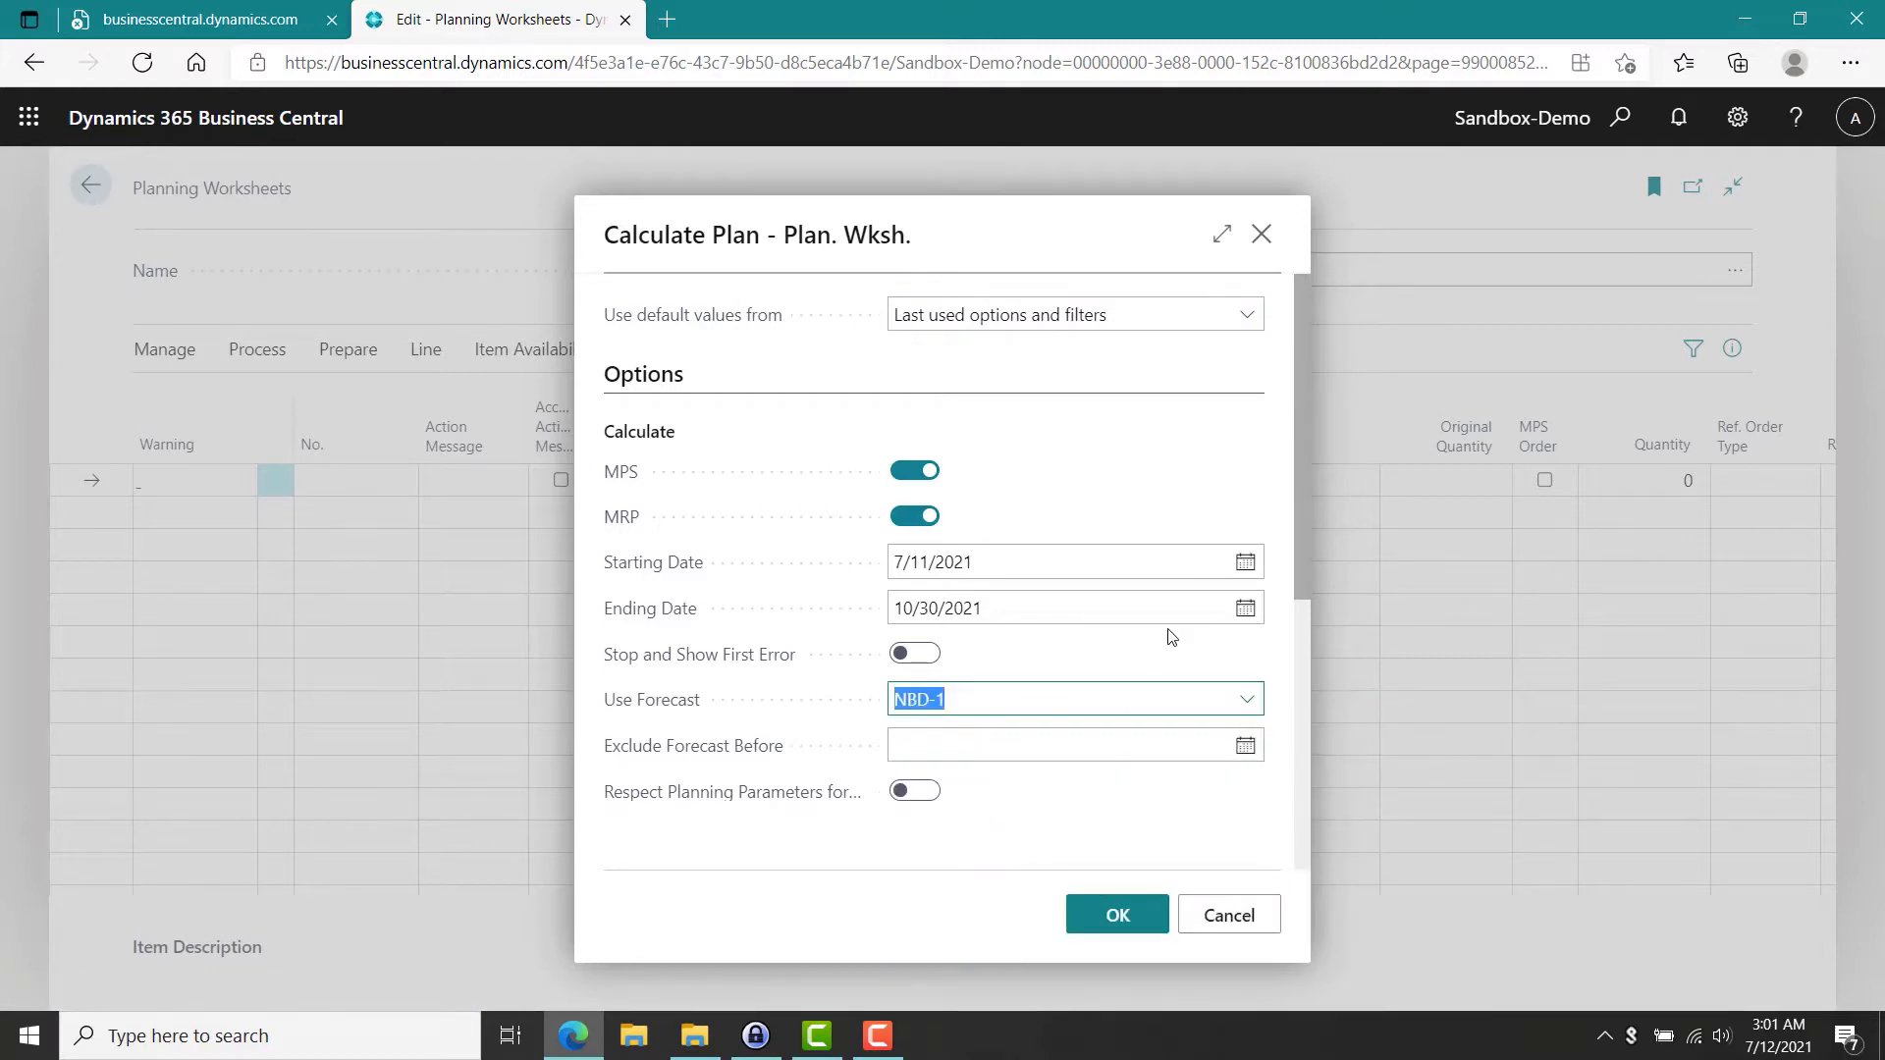
pyautogui.moveTo(1304, 562); pyautogui.dragTo(1292, 397)
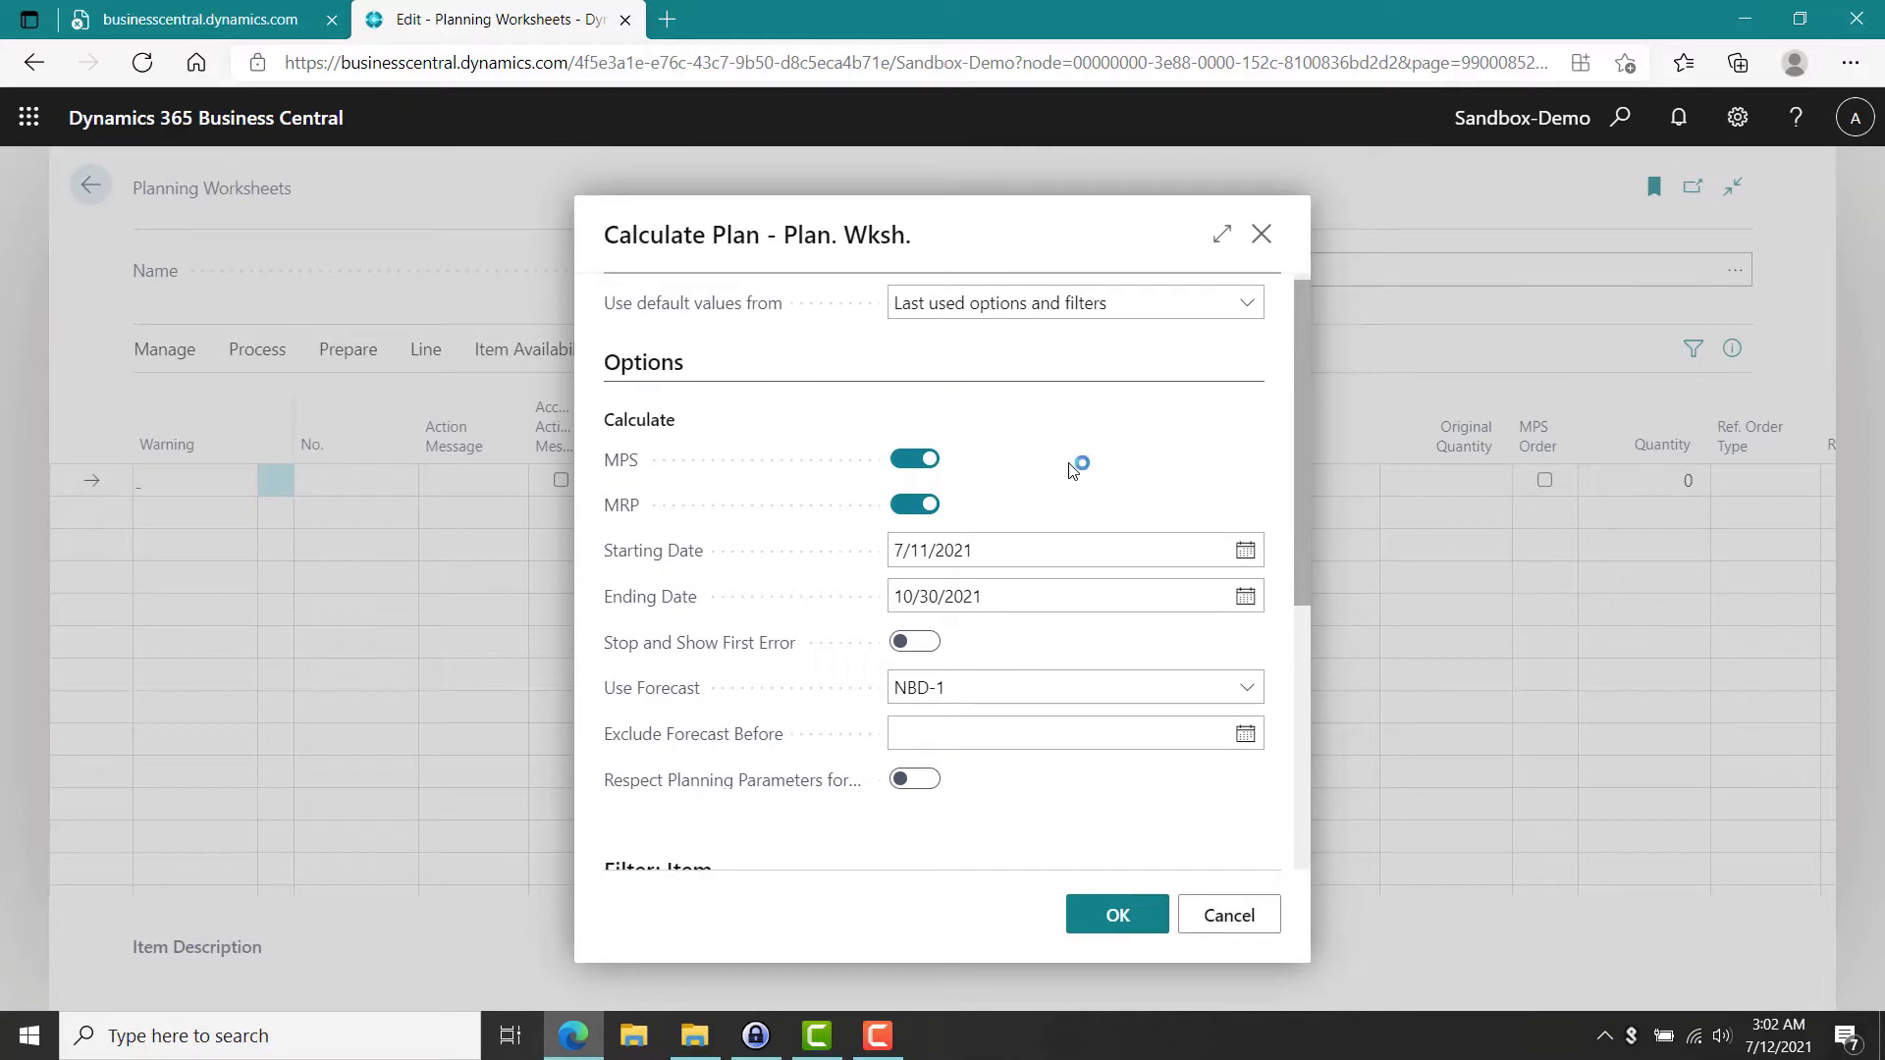
pyautogui.click(924, 507)
pyautogui.click(1117, 914)
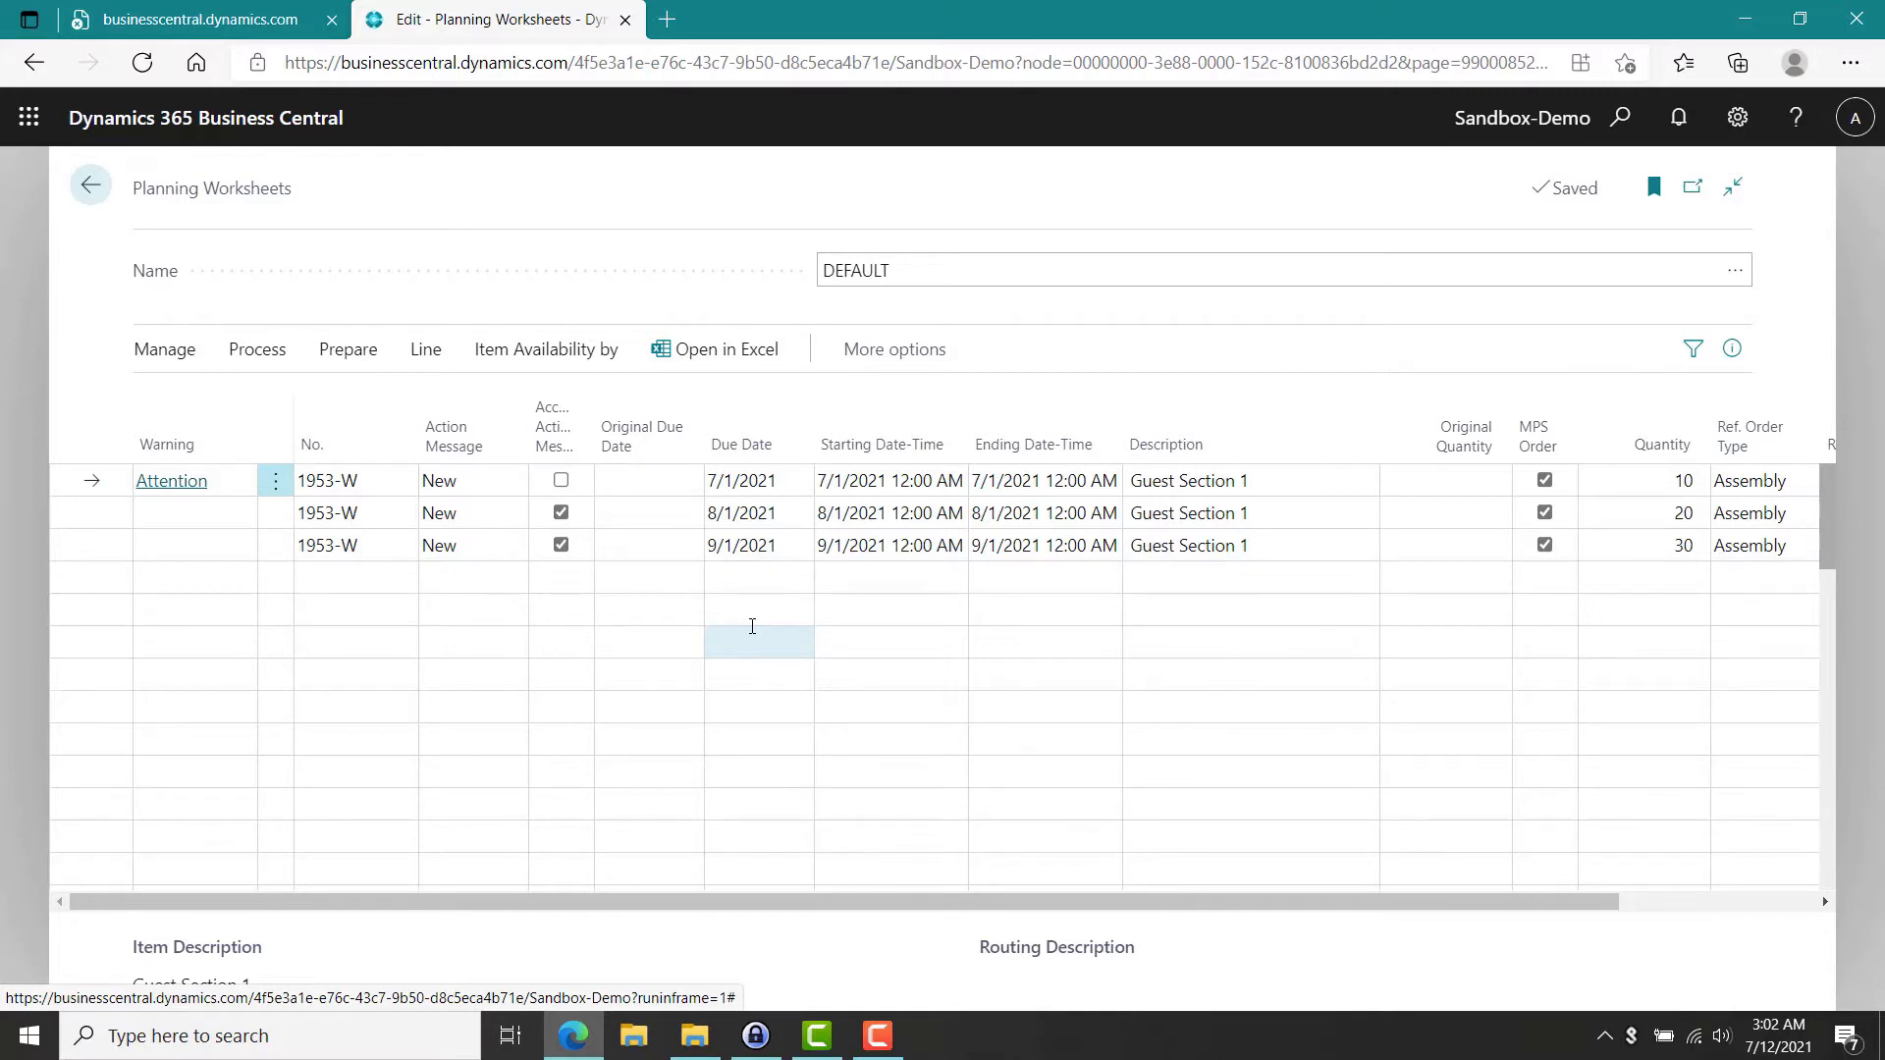
# Open and review the Attention warning on the first planning line.
pyautogui.click(194, 483)
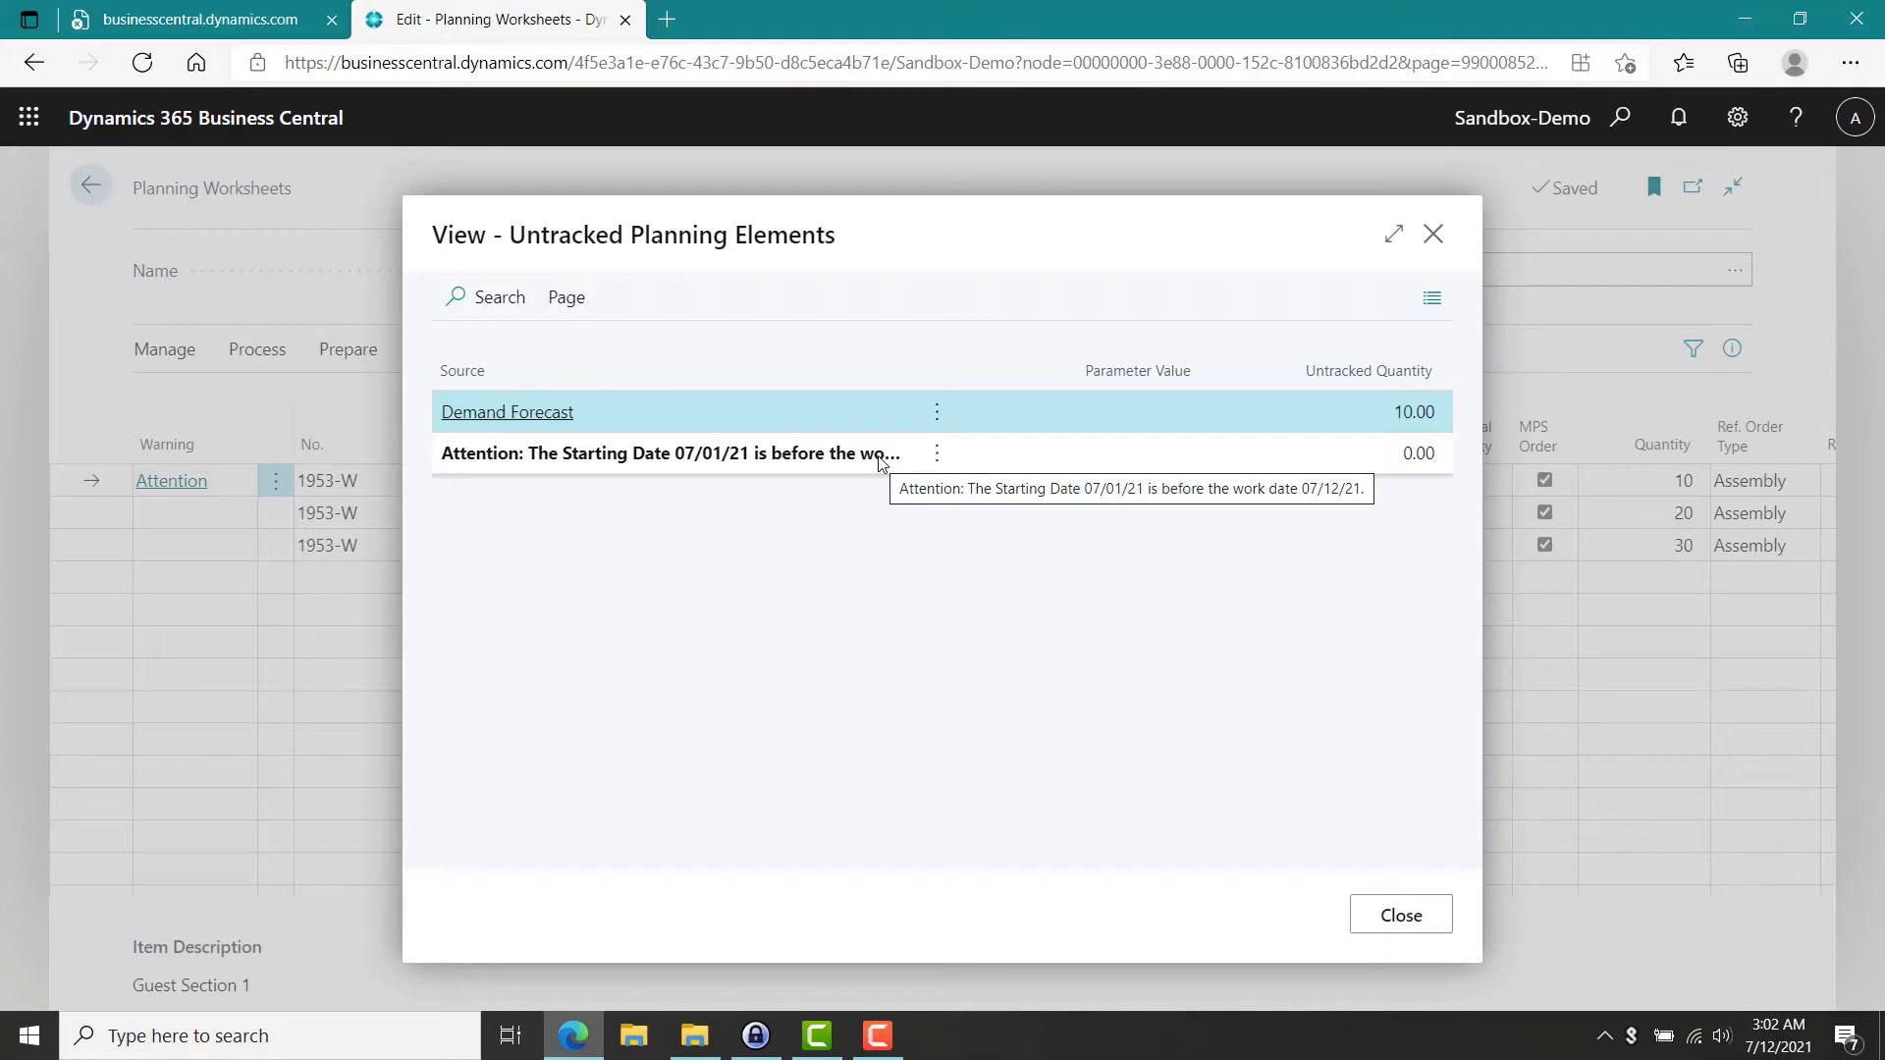
pyautogui.click(1402, 915)
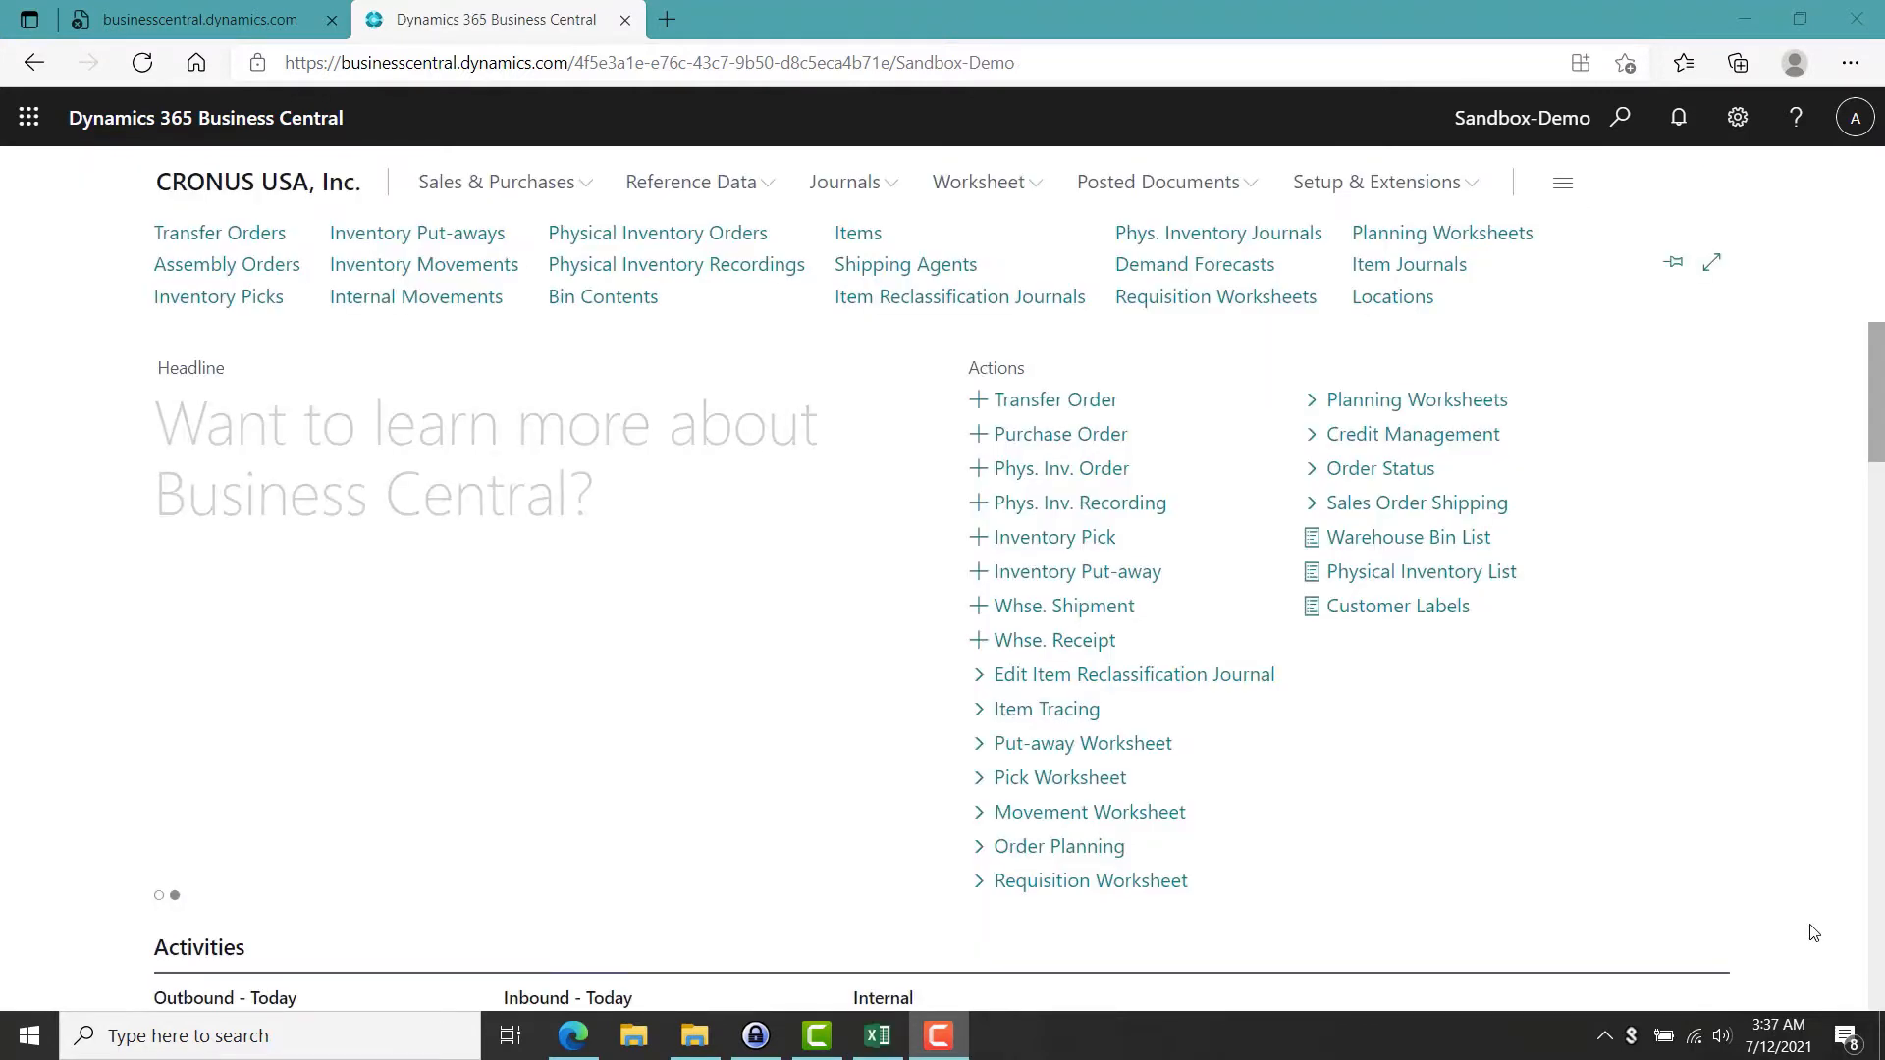
# Open the Guest Section 1 item card and review its Planning section.
pyautogui.click(857, 234)
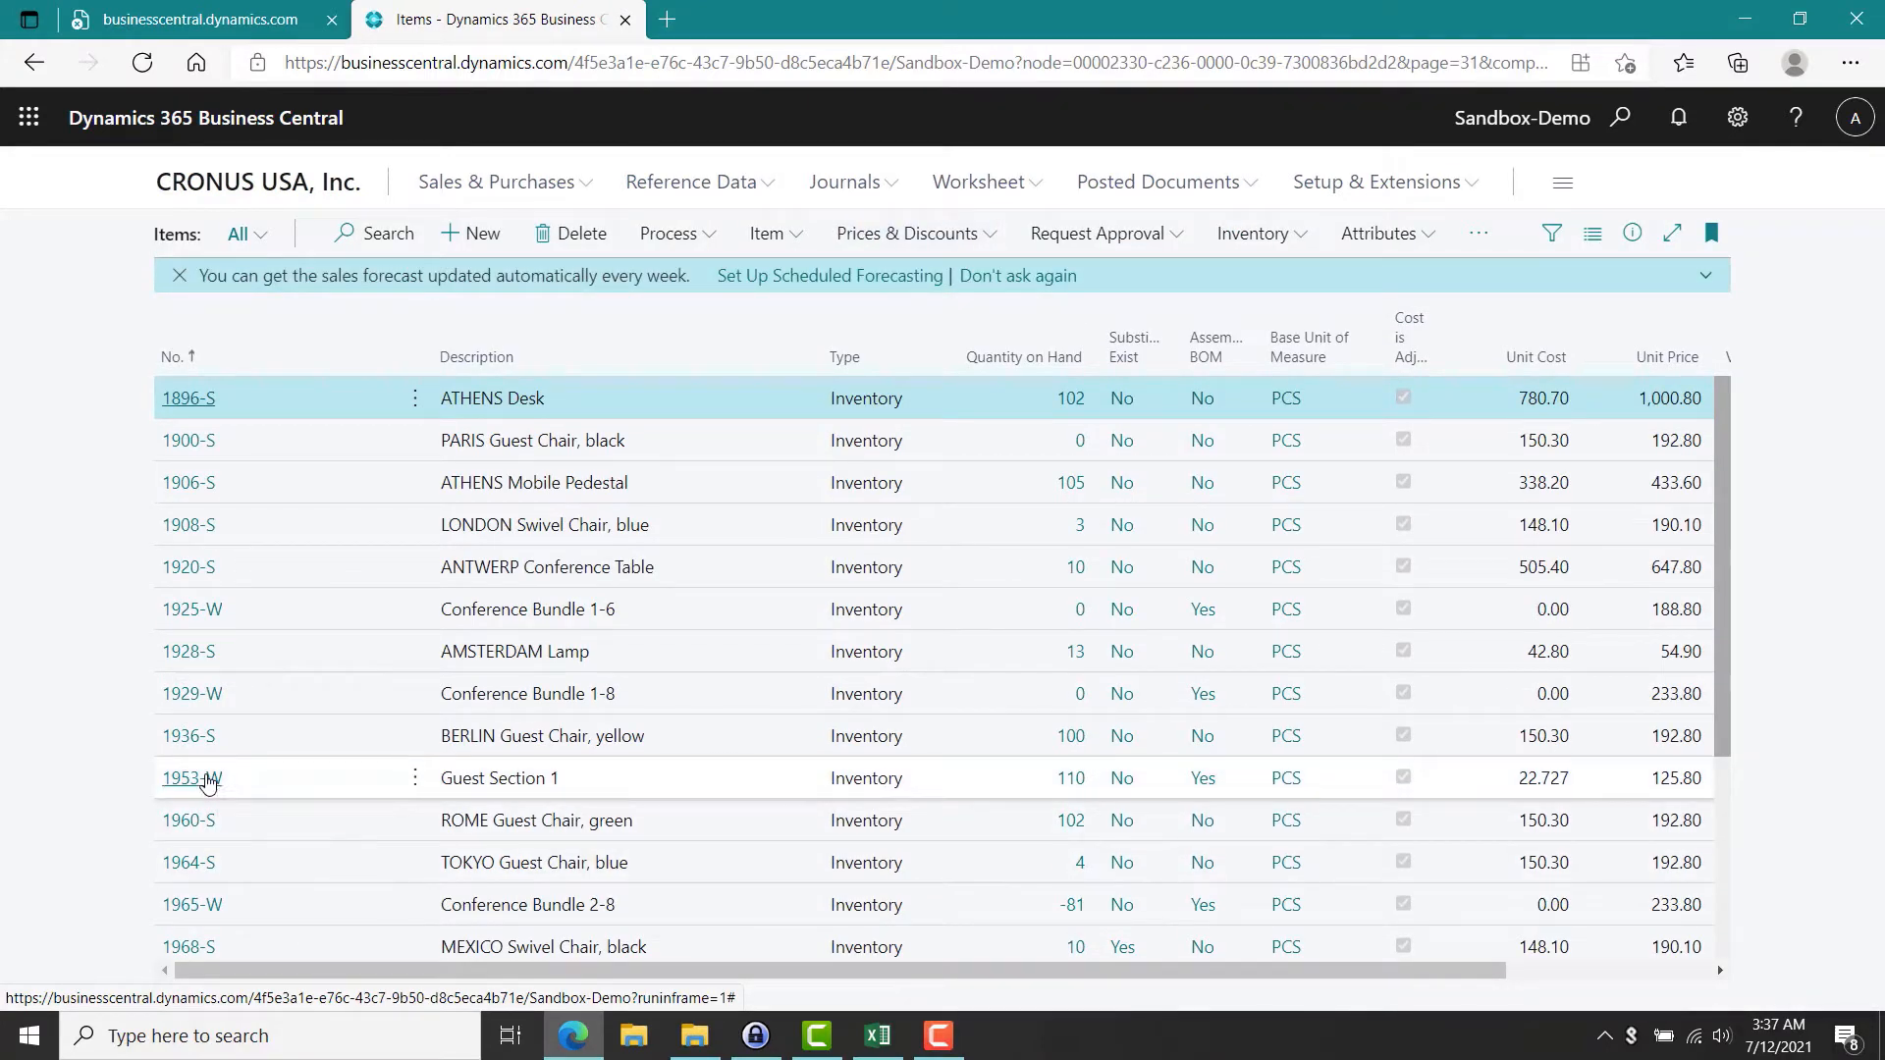
pyautogui.click(207, 781)
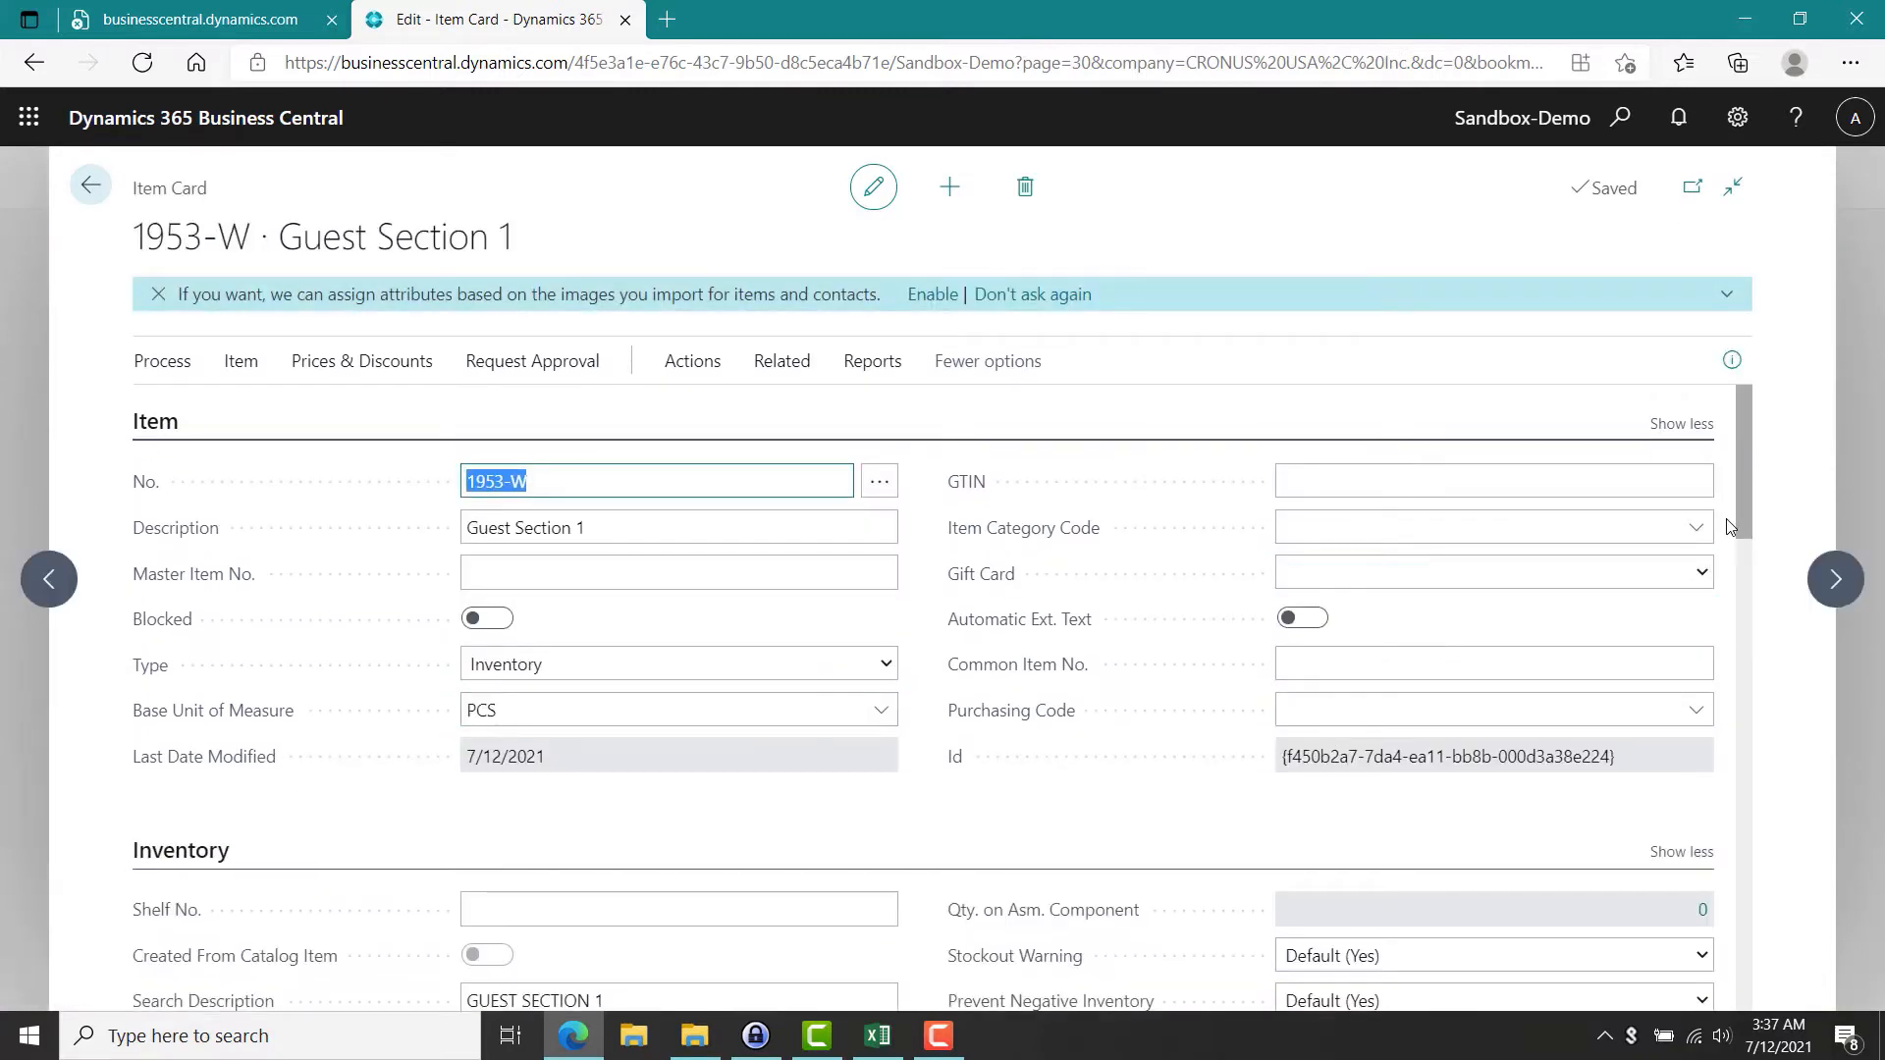
pyautogui.moveTo(1740, 510); pyautogui.dragTo(1705, 846)
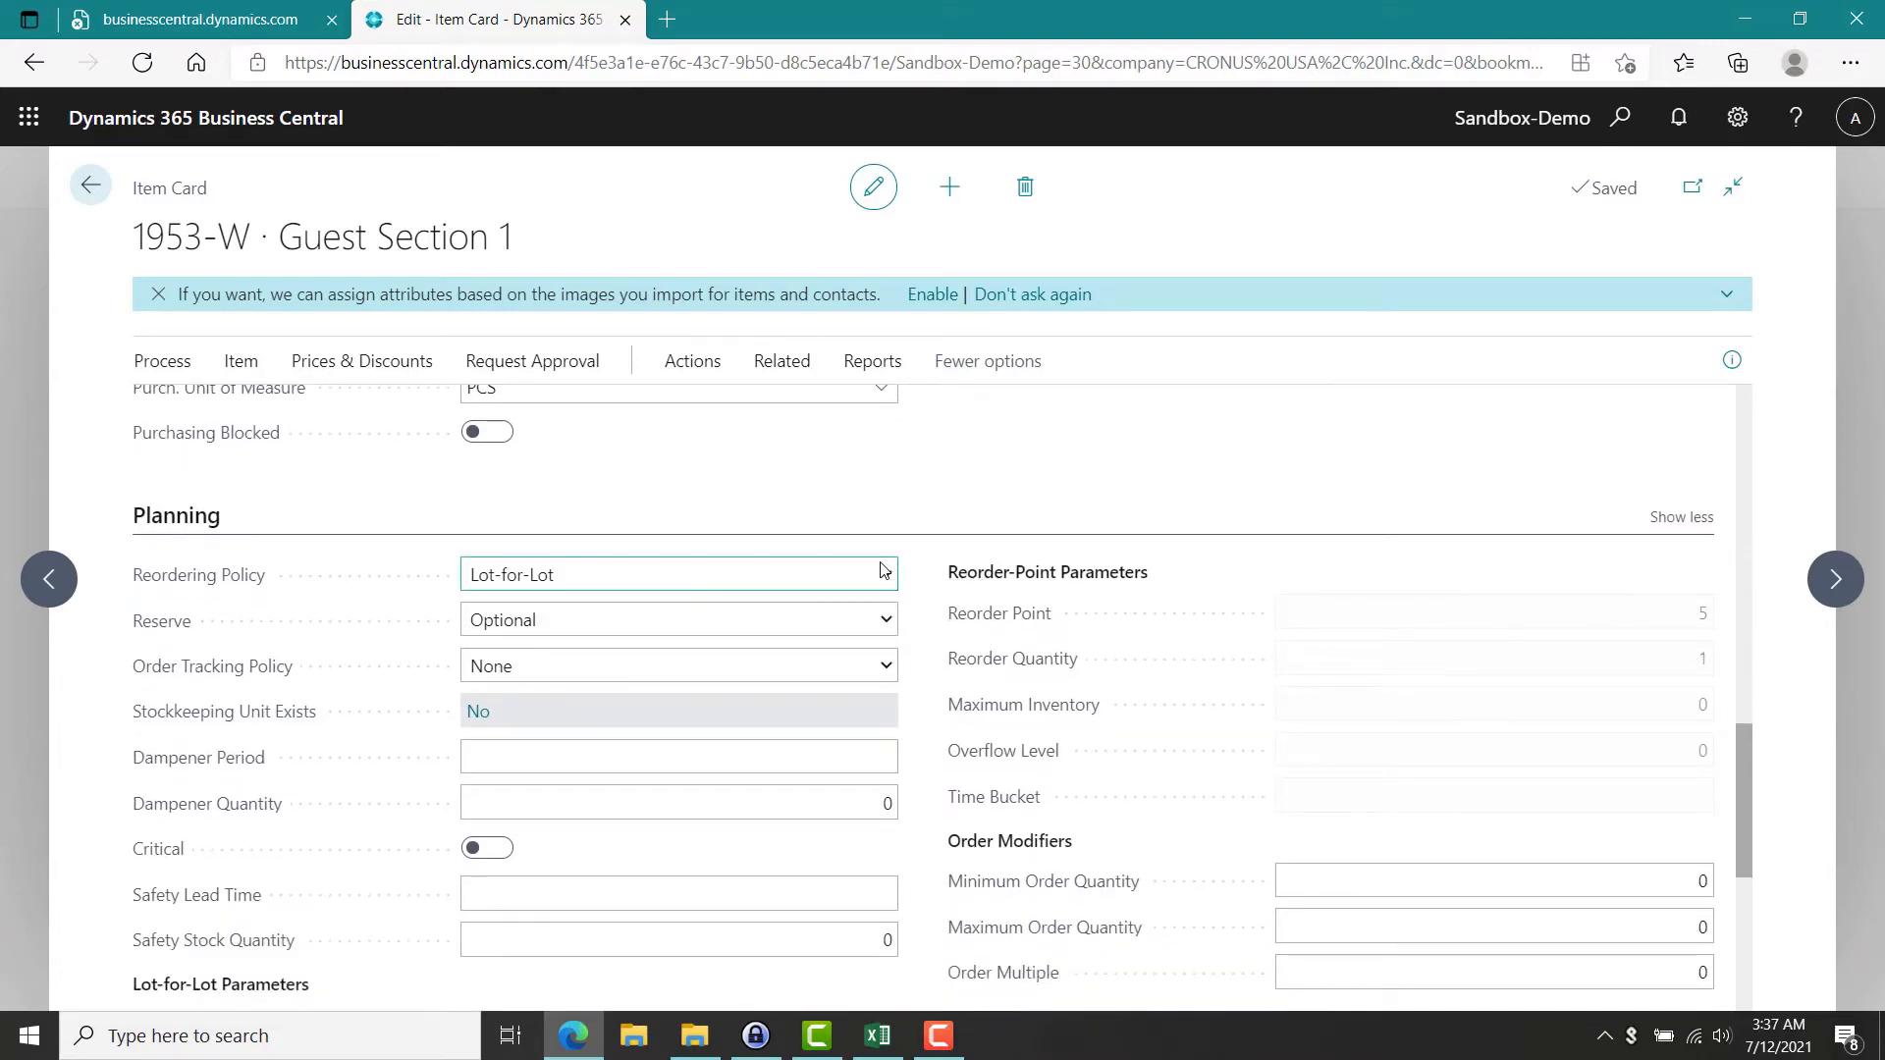
# Change the item's reordering policy to Fixed Reorder Qty. and check the reorder point and reorder quantity fields.
pyautogui.click(885, 572)
pyautogui.click(622, 629)
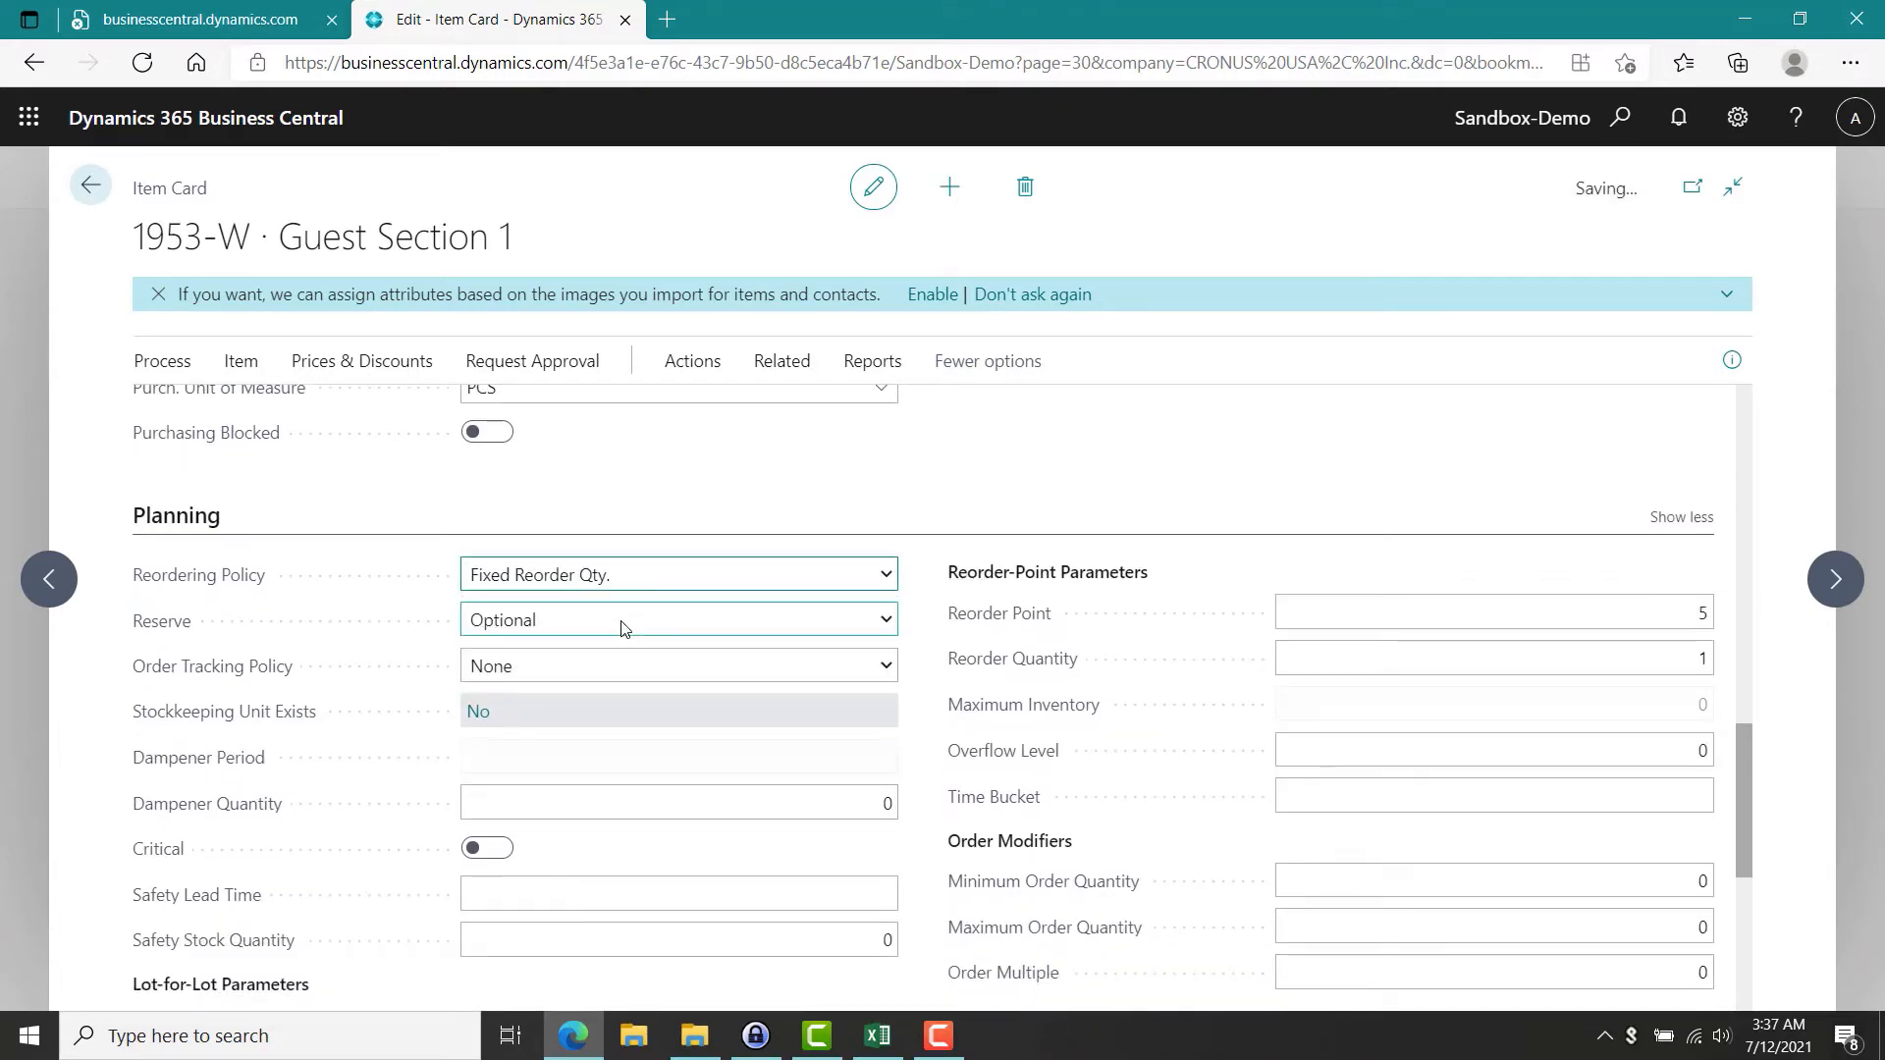
pyautogui.click(1654, 612)
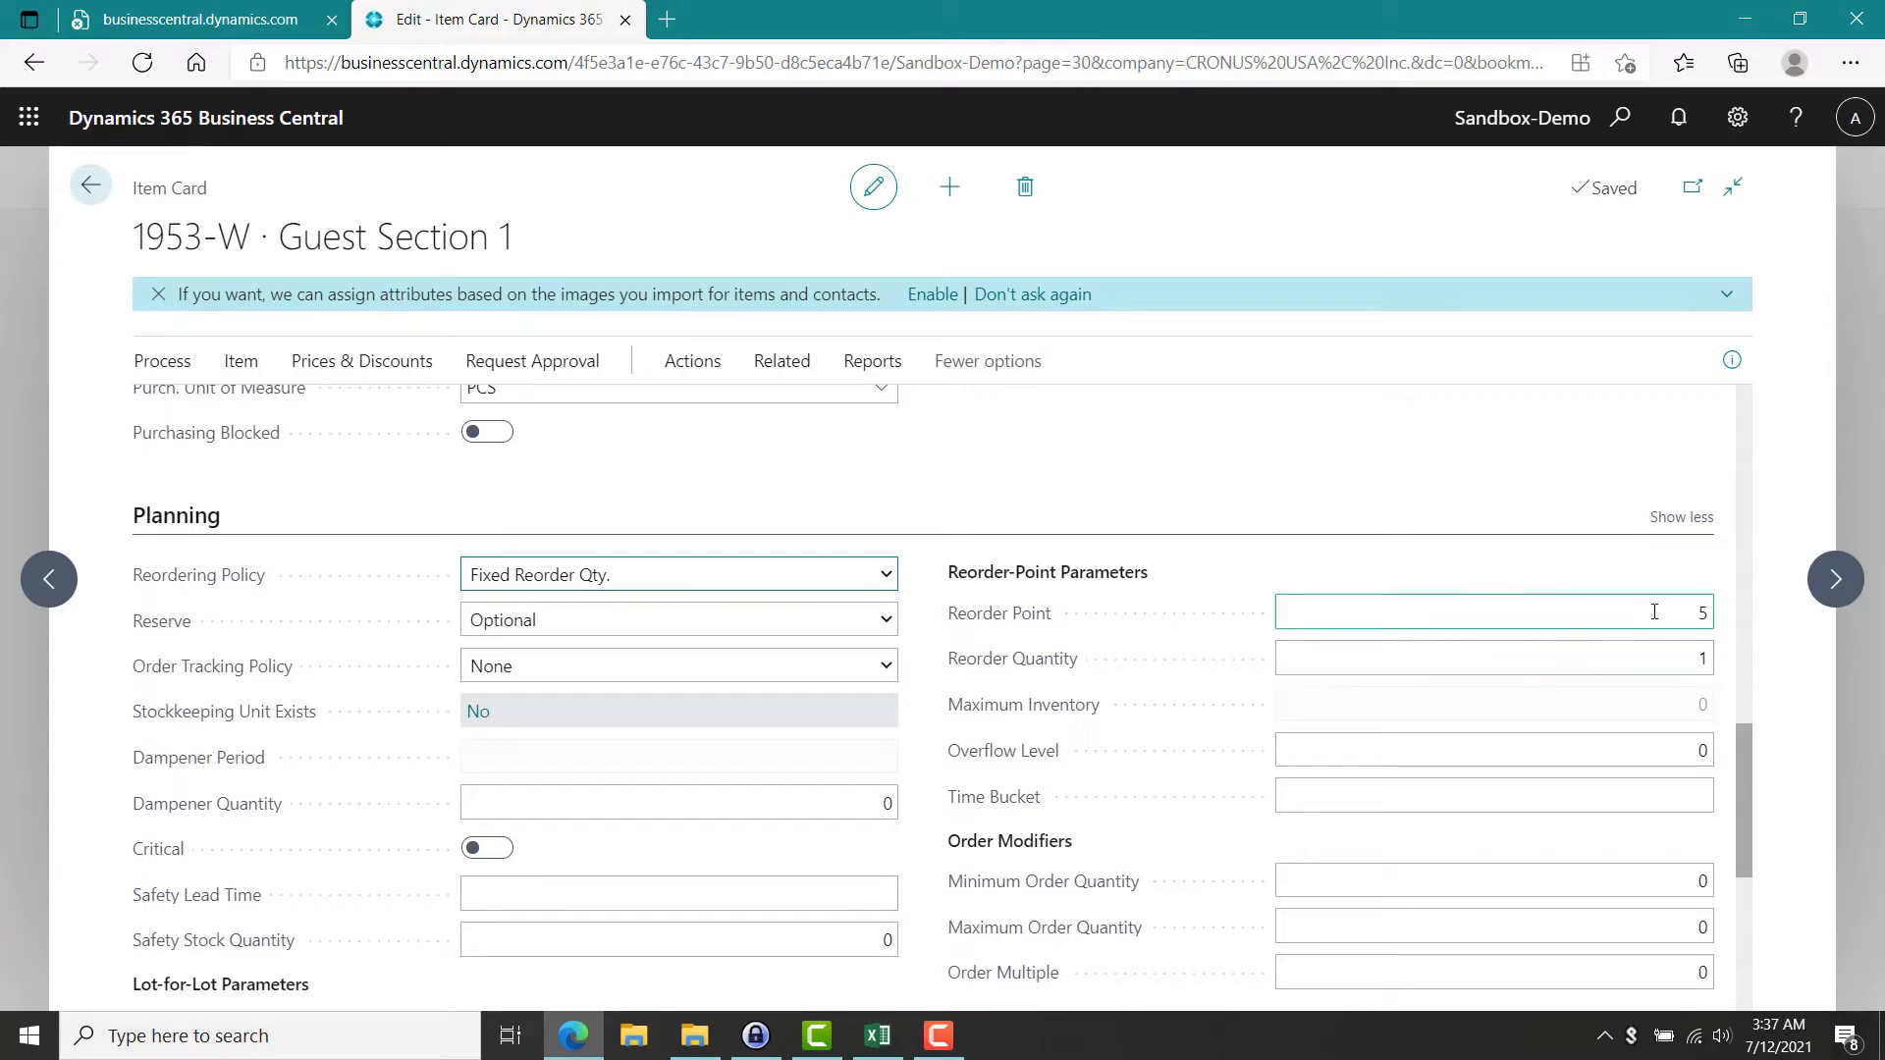
pyautogui.click(1680, 663)
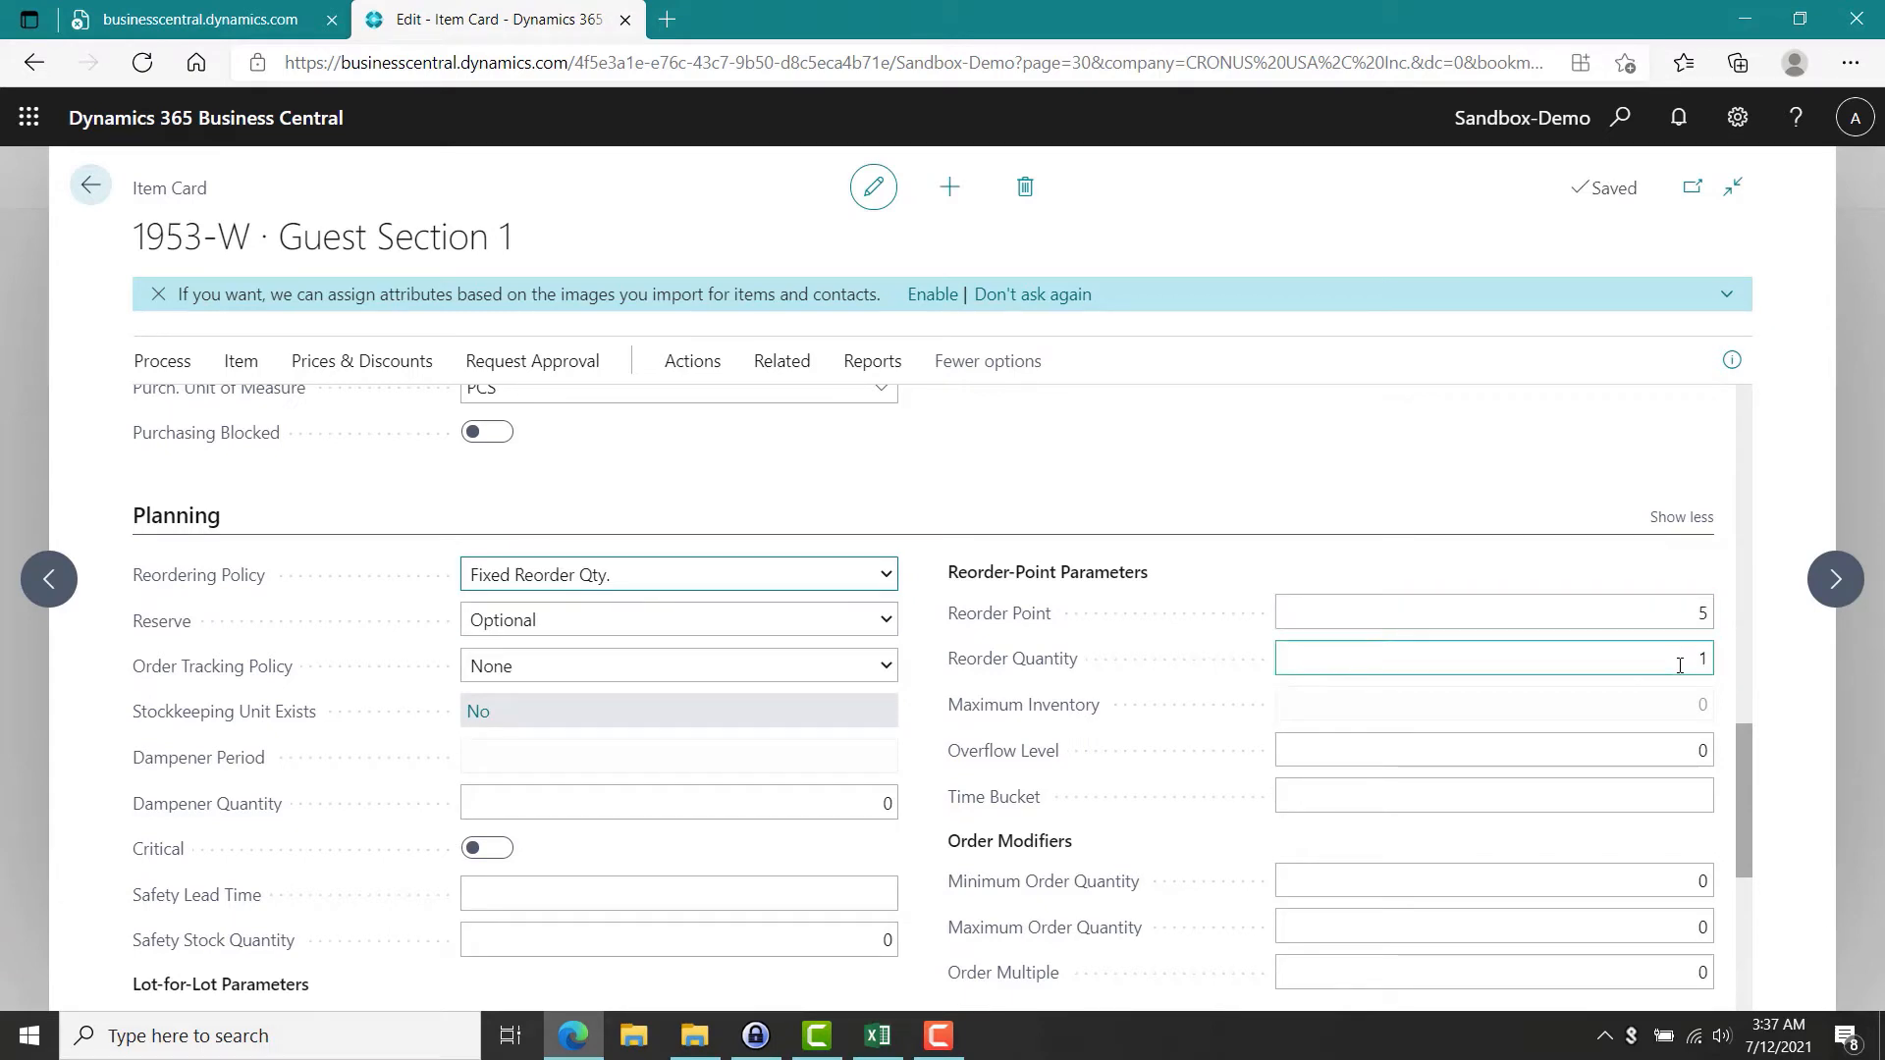
# Return to the Planning Worksheets and calculate a regenerative plan for item 1953-W using forecast NBD-1.
pyautogui.click(91, 188)
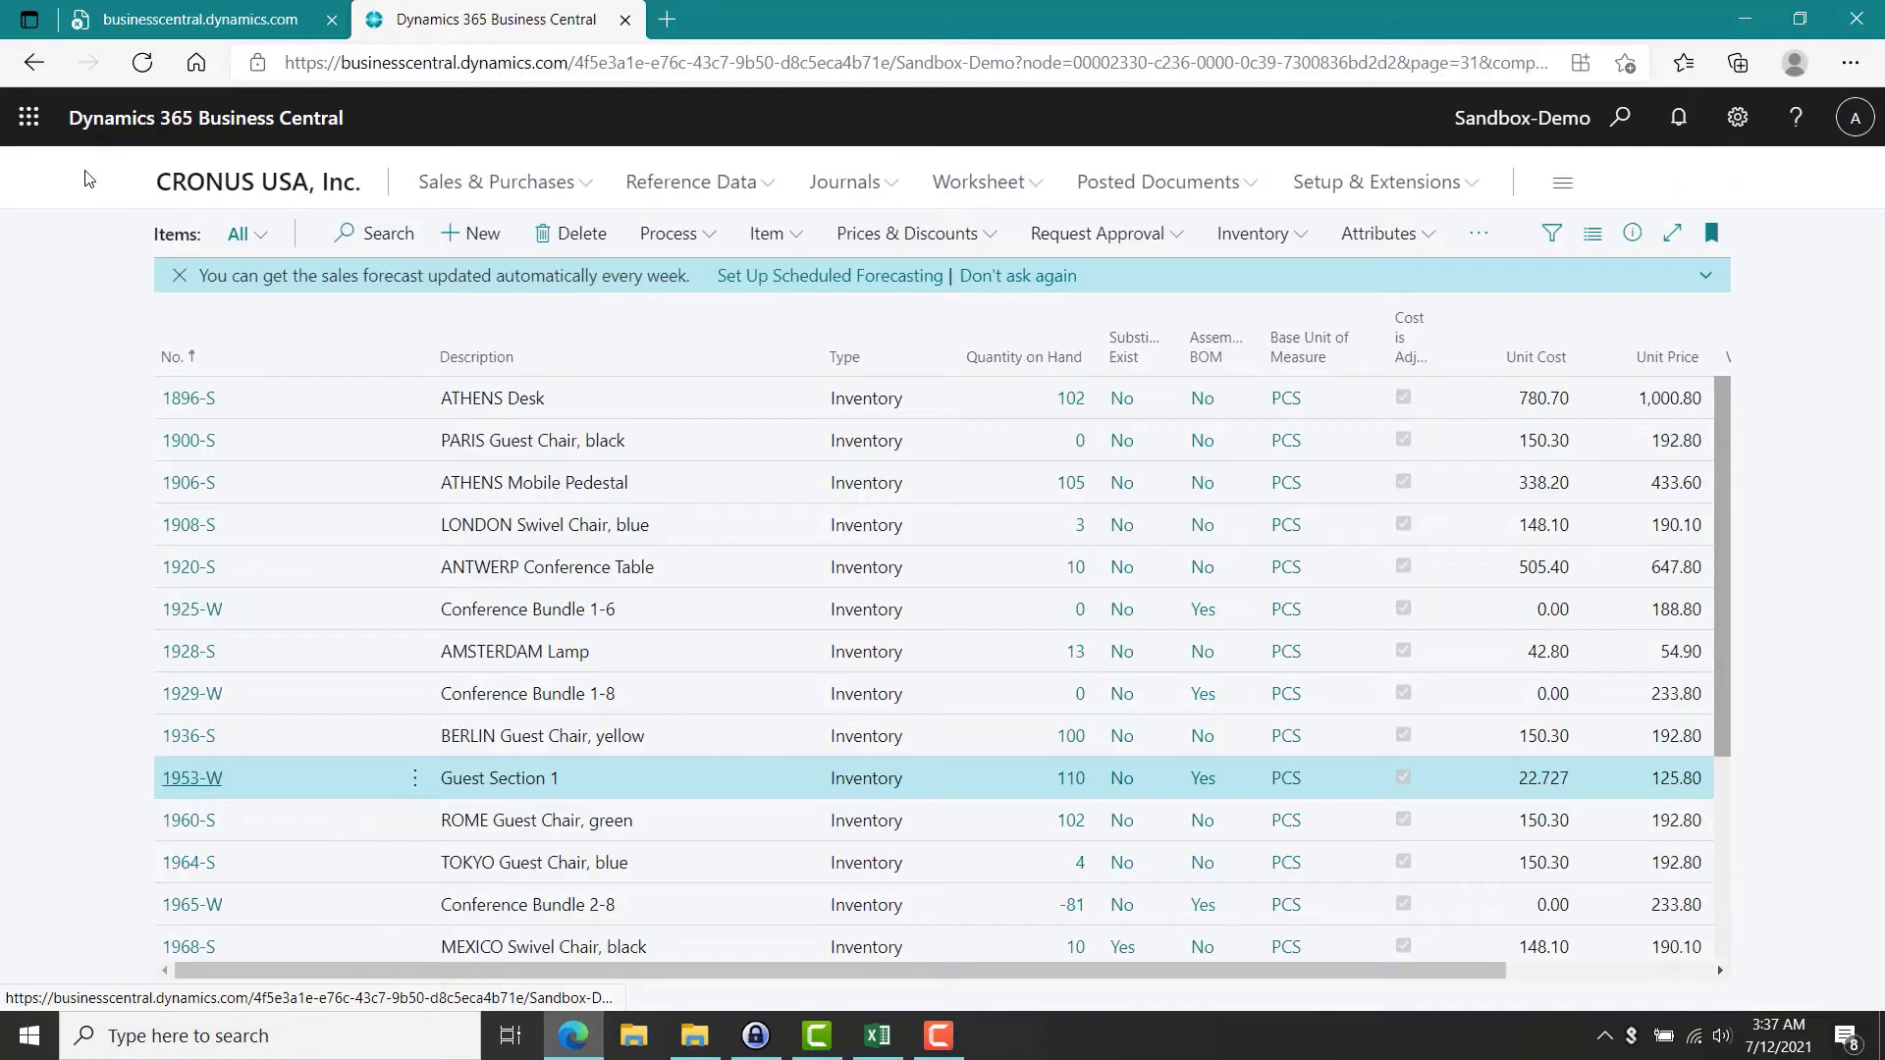
pyautogui.click(34, 64)
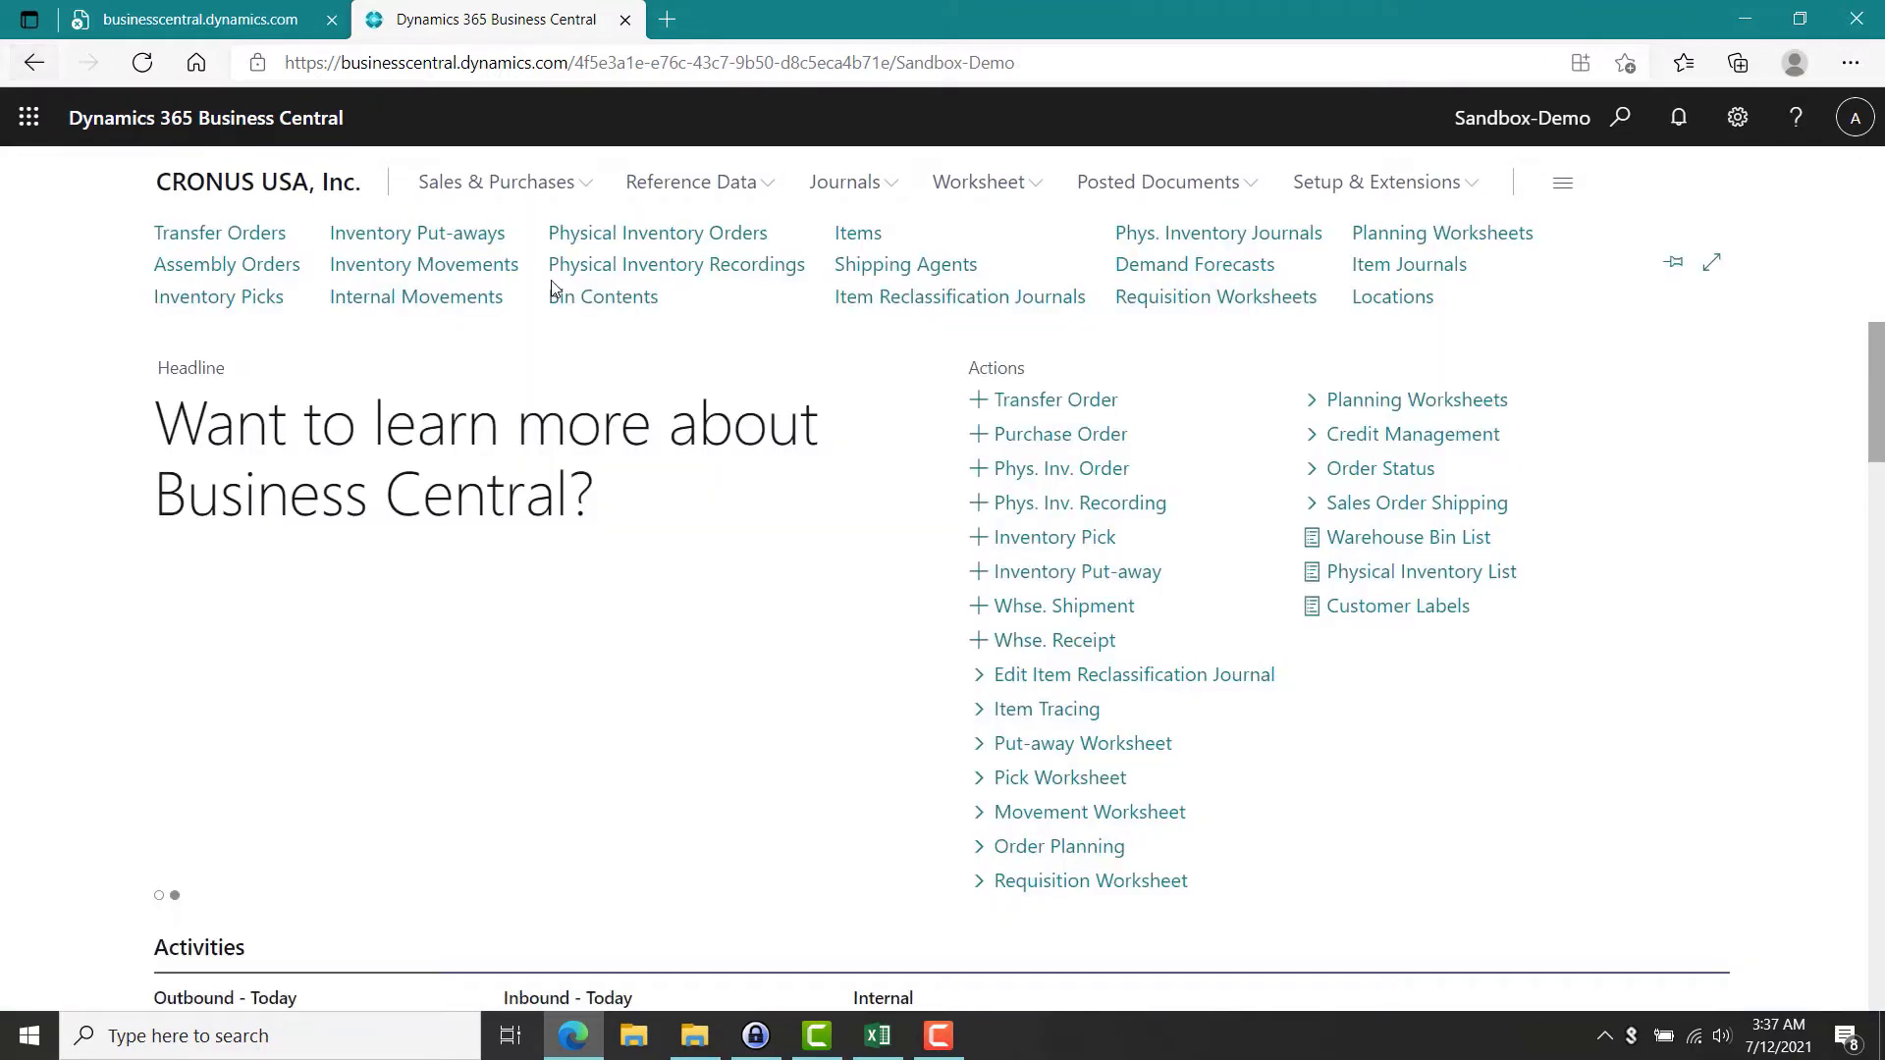
pyautogui.click(1457, 236)
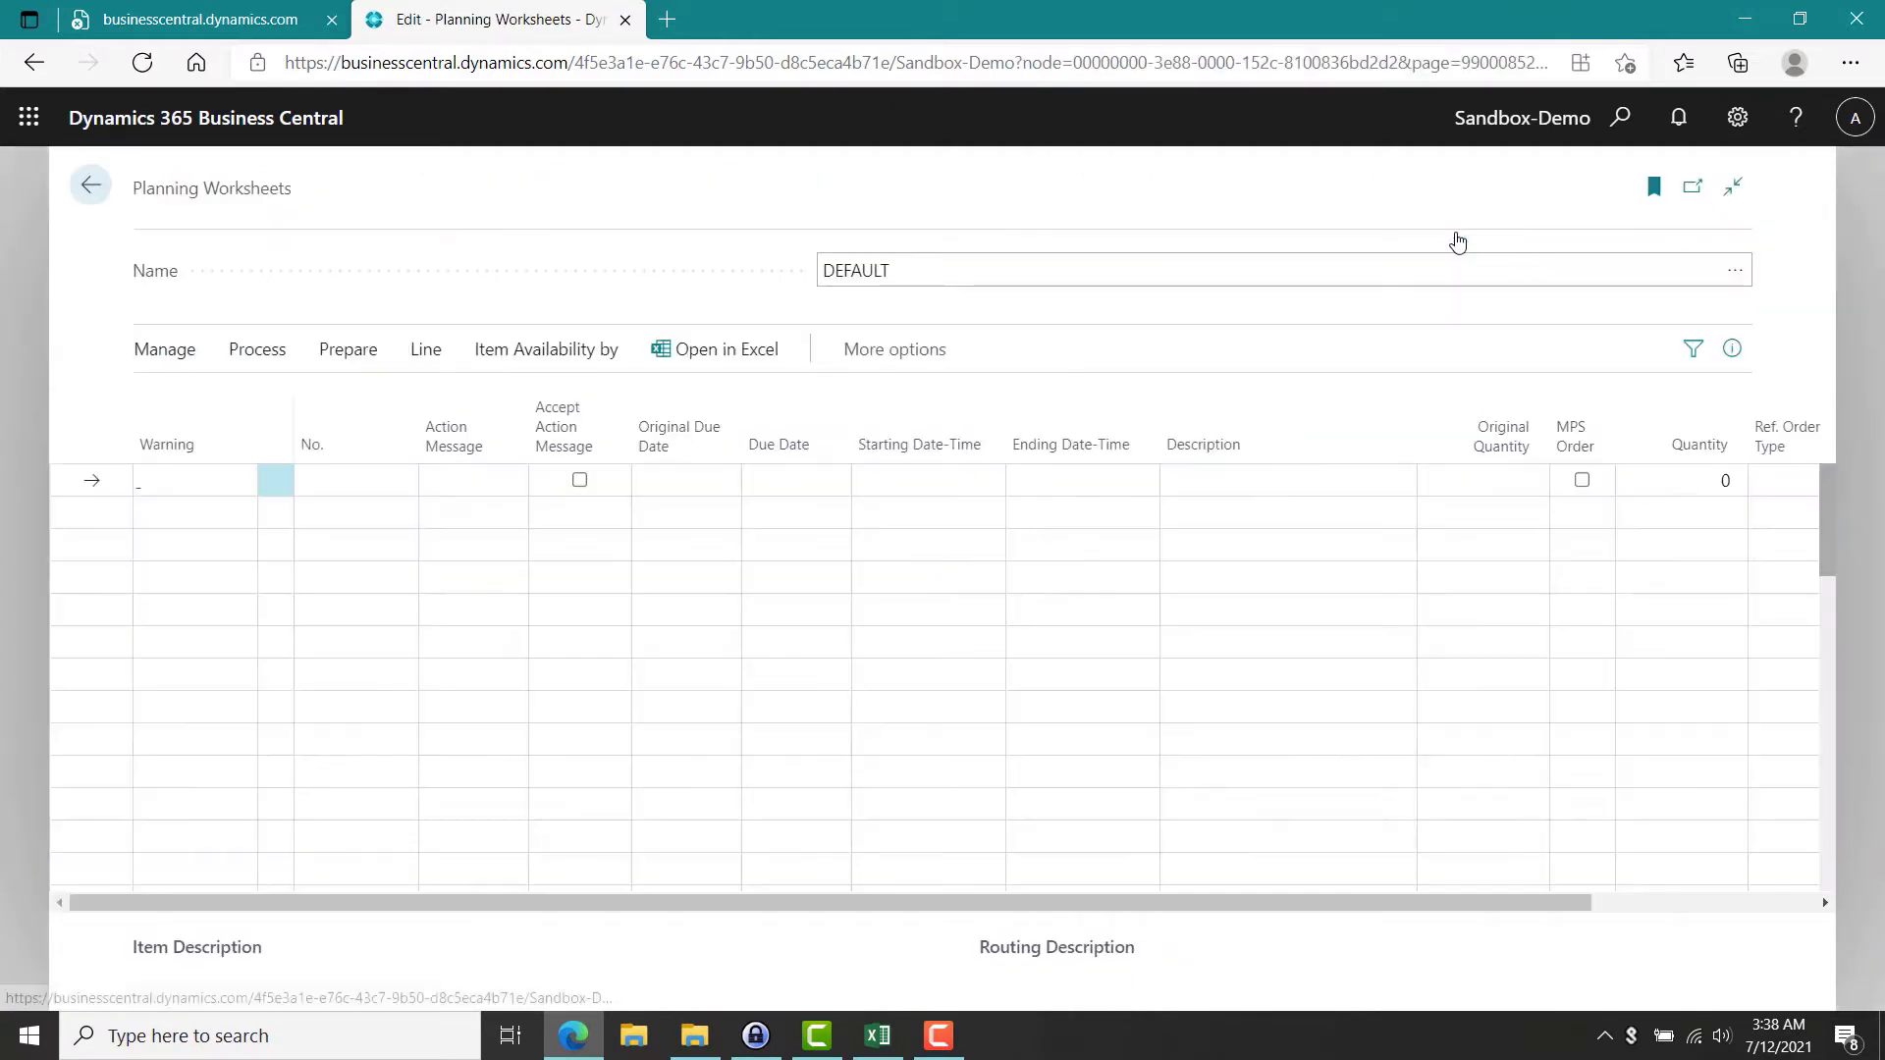
pyautogui.click(348, 356)
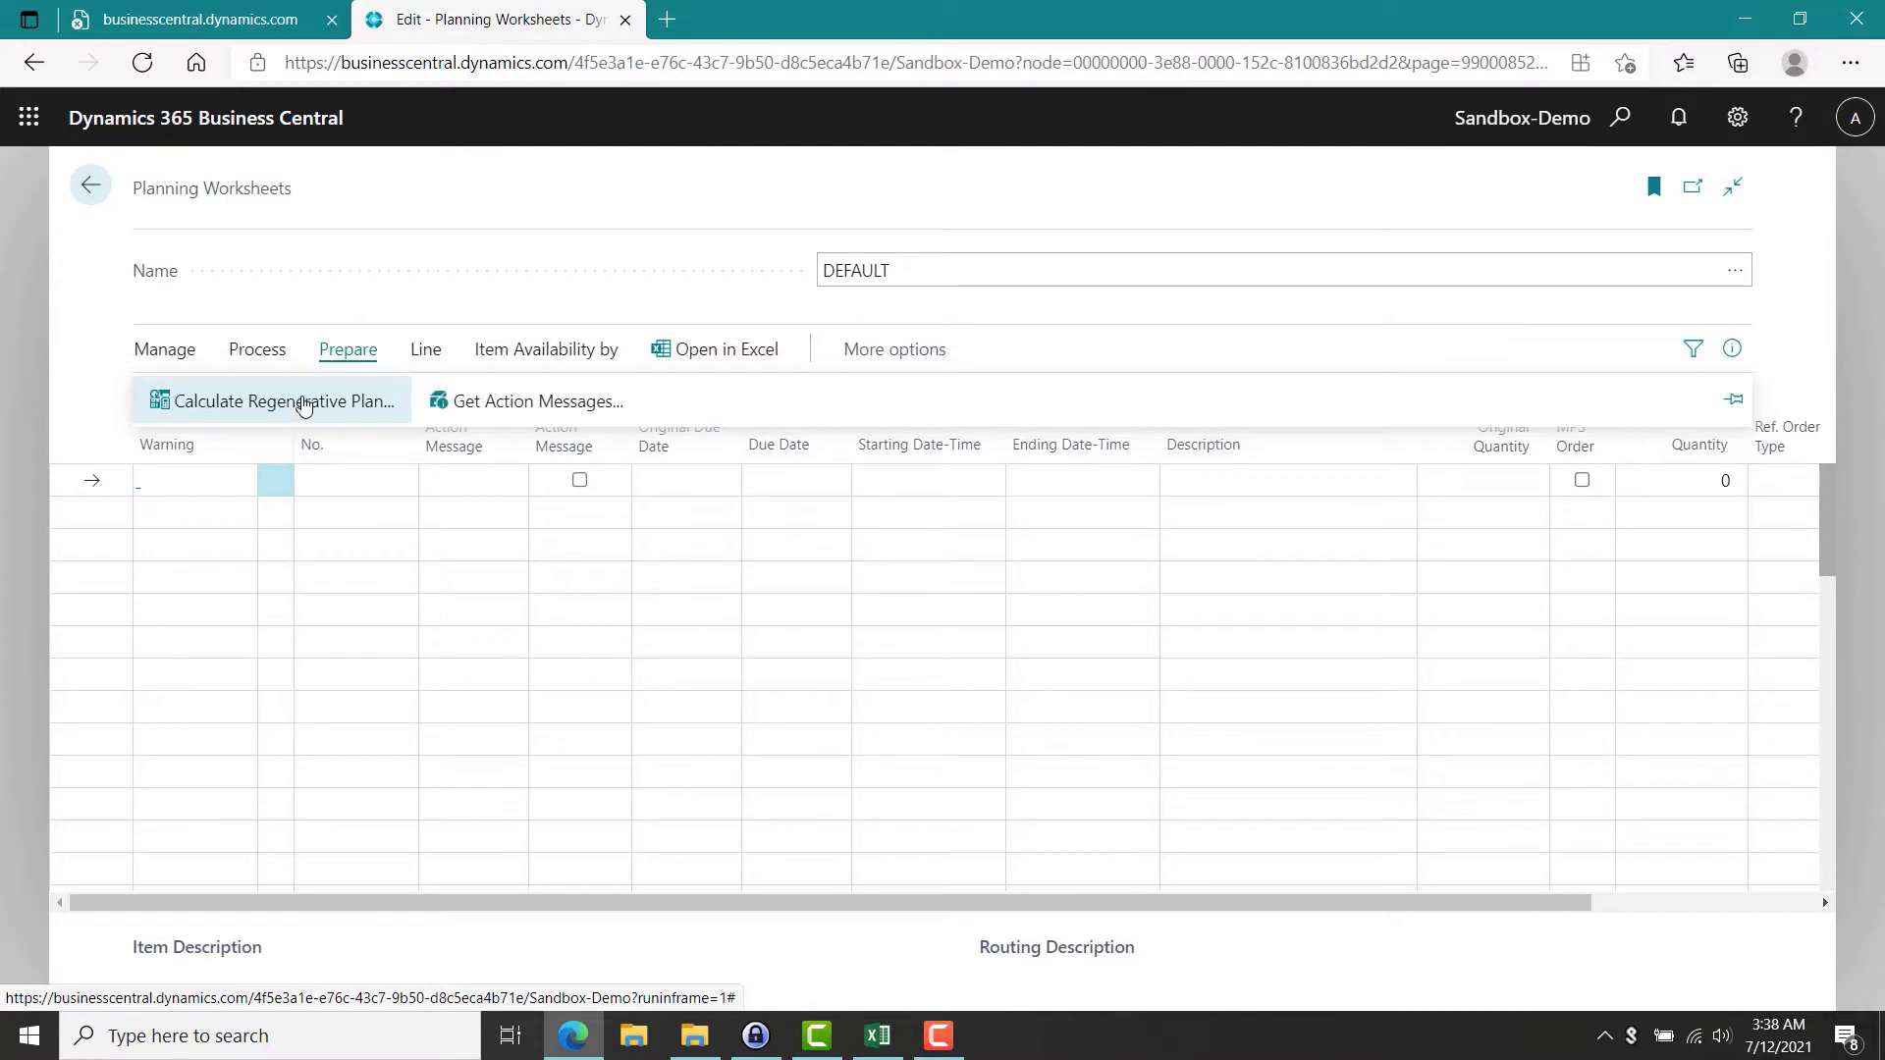
pyautogui.click(310, 395)
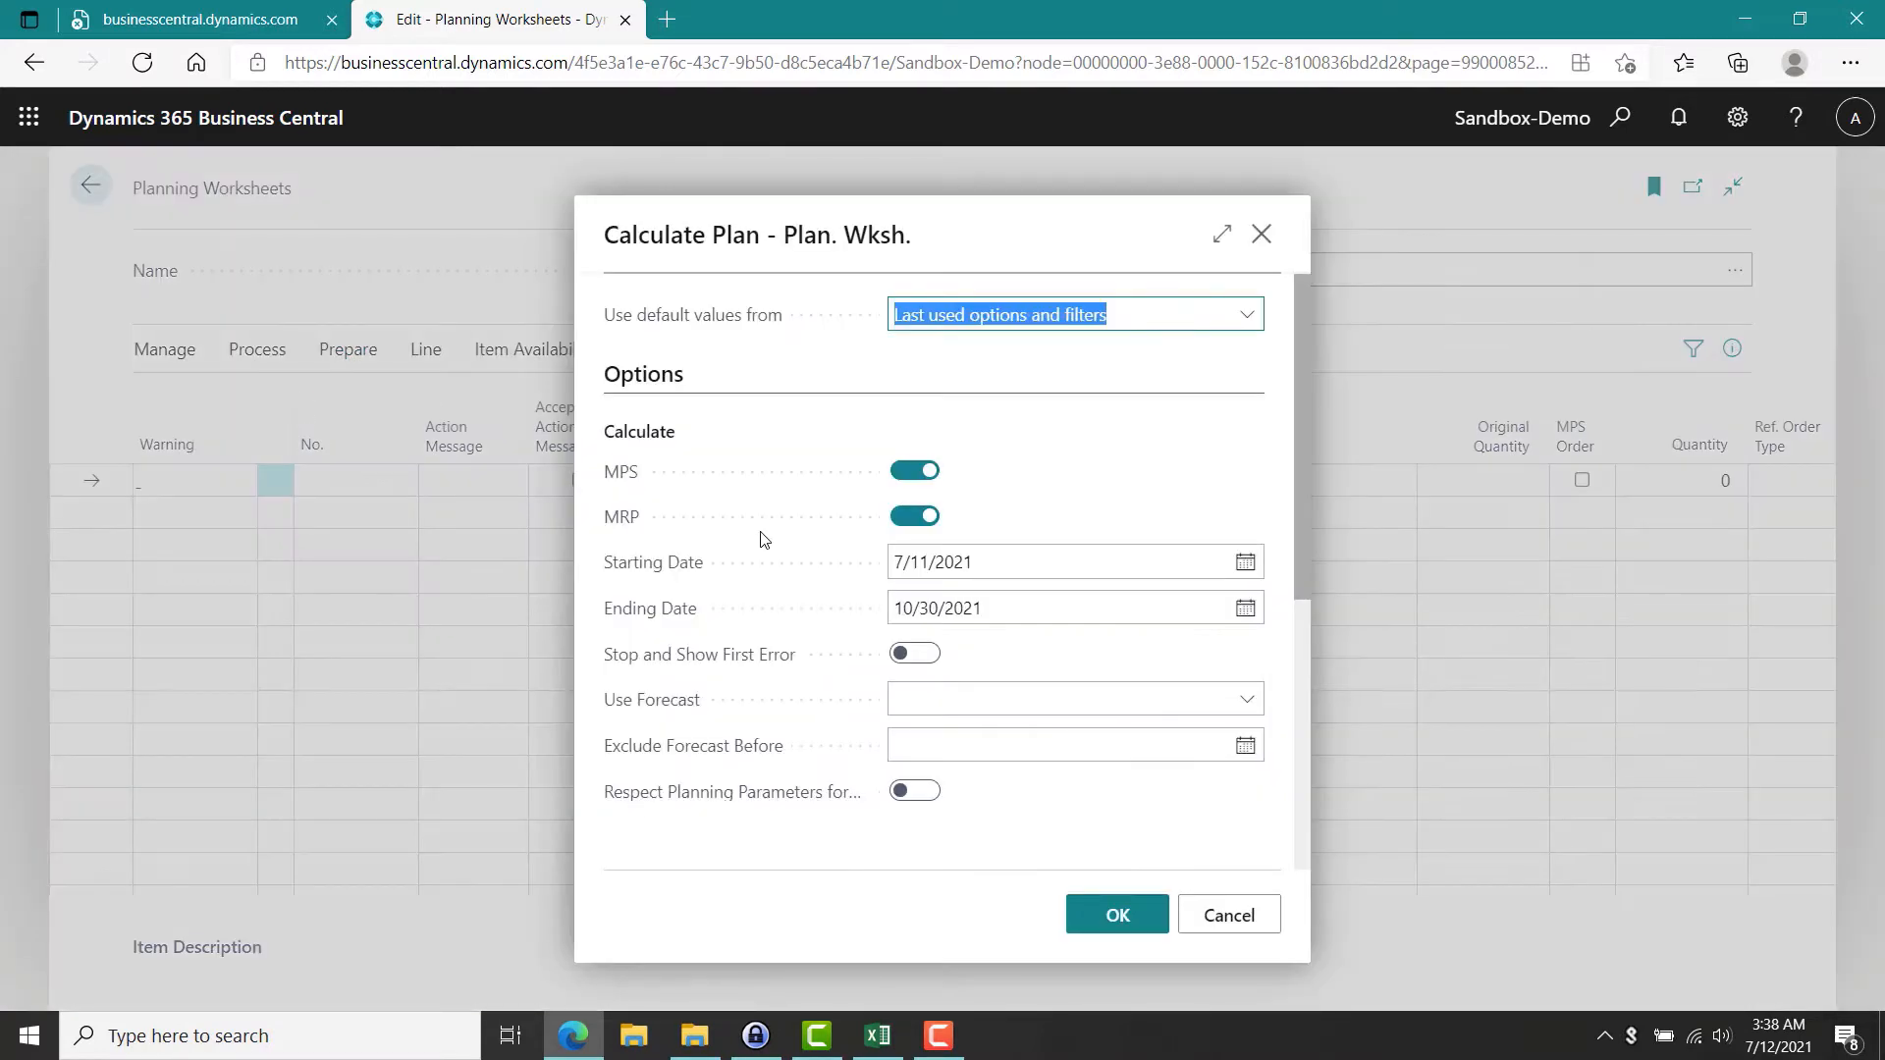
pyautogui.click(1257, 703)
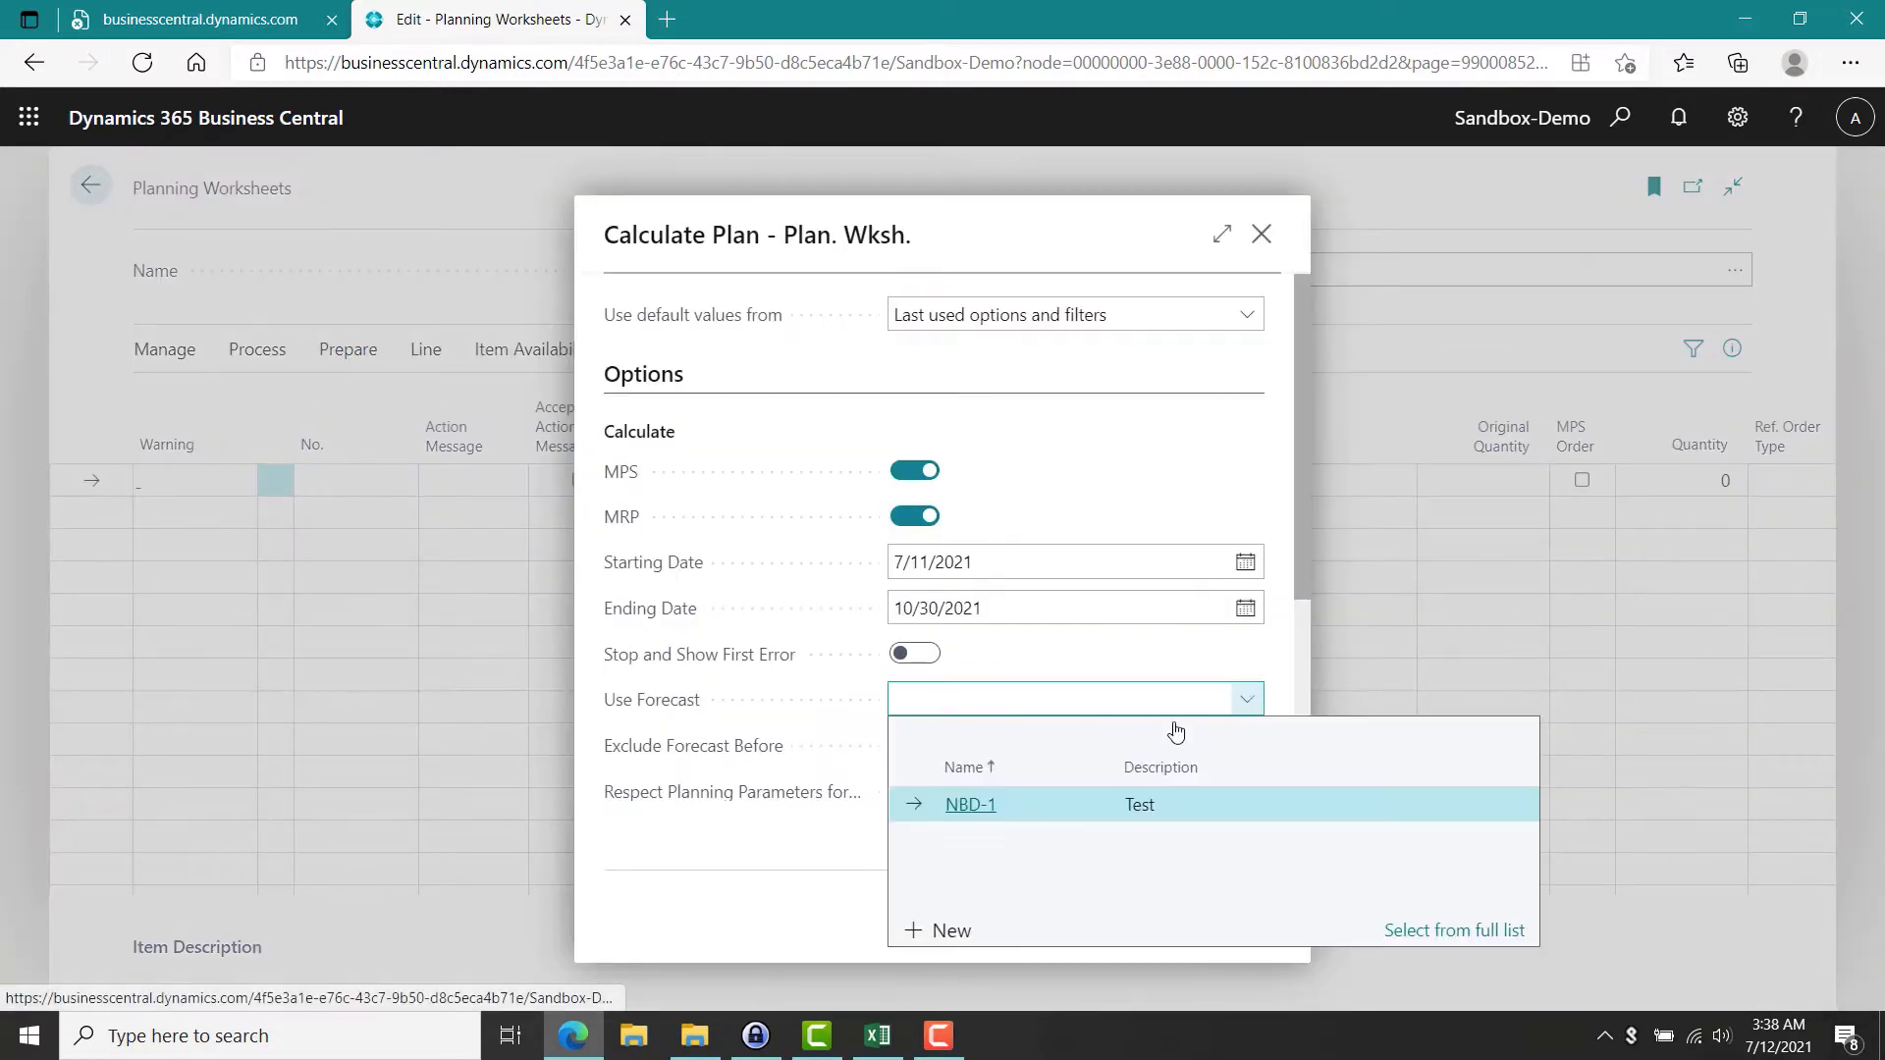
pyautogui.click(974, 798)
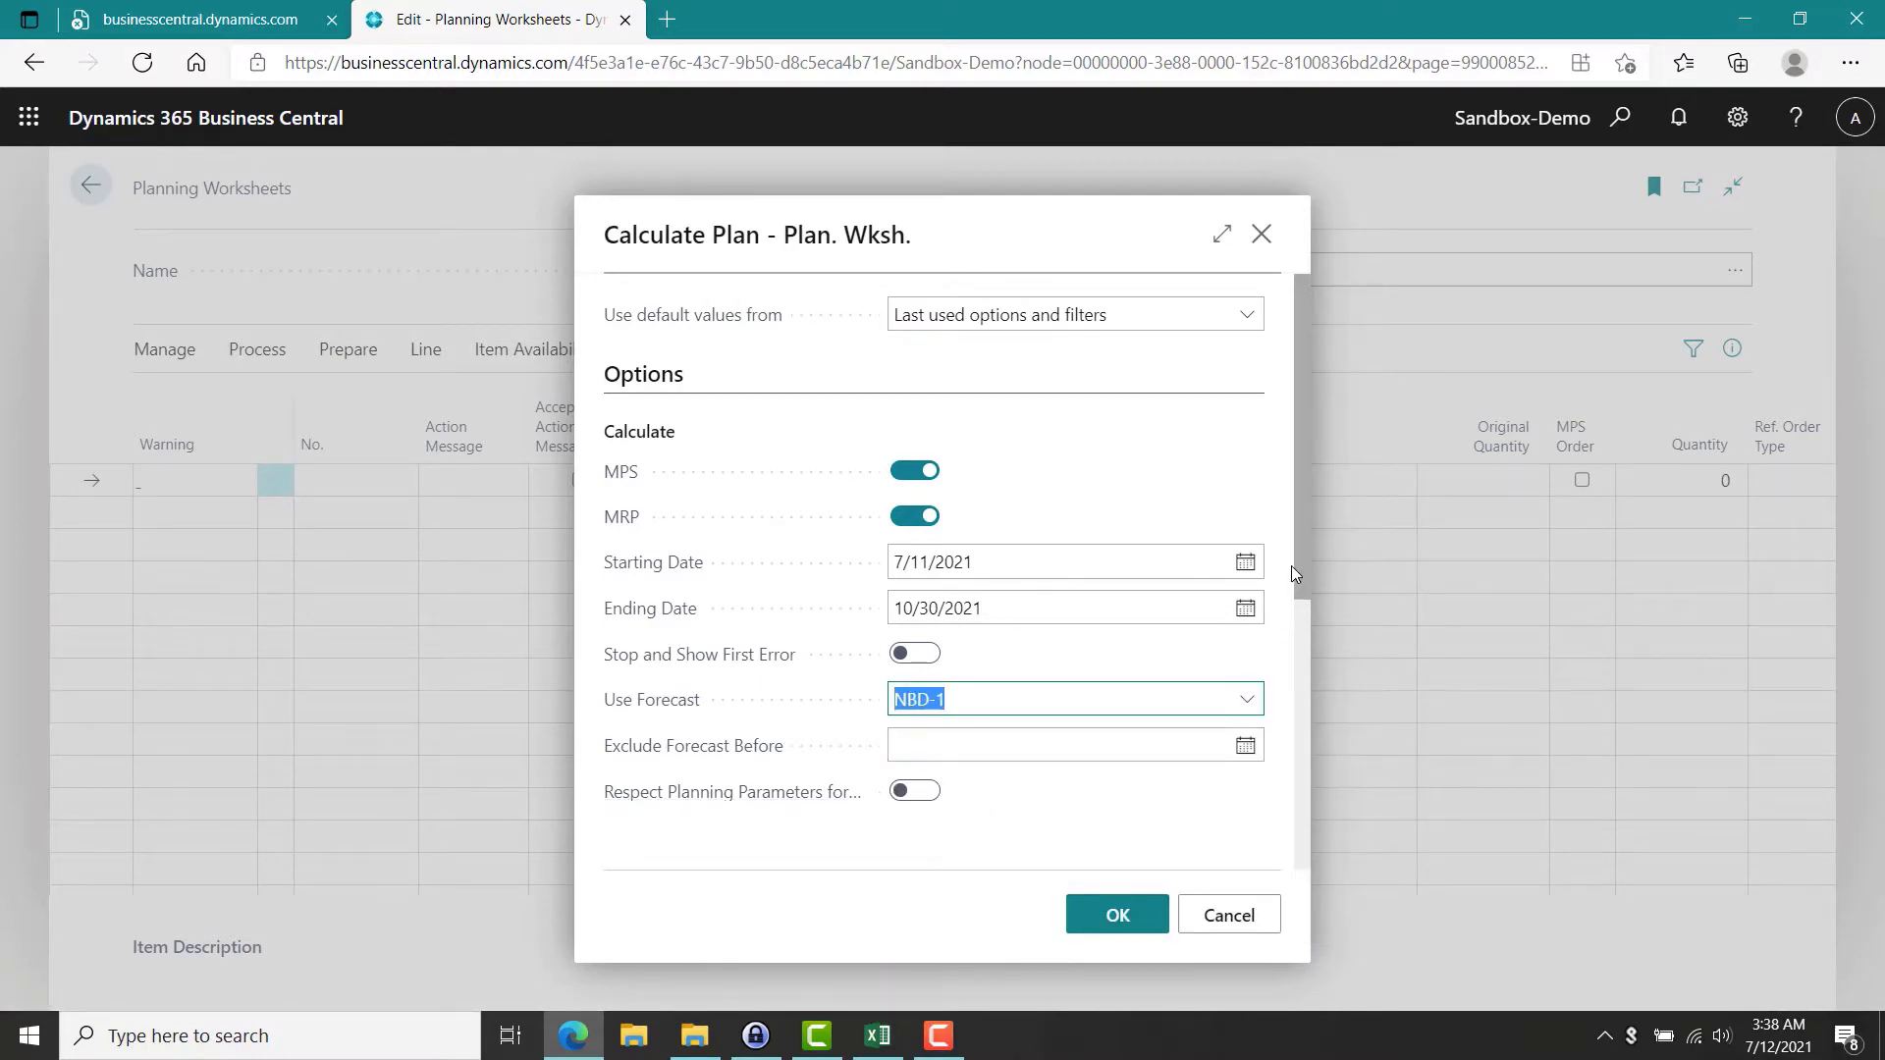
pyautogui.moveTo(1298, 589); pyautogui.dragTo(1311, 705)
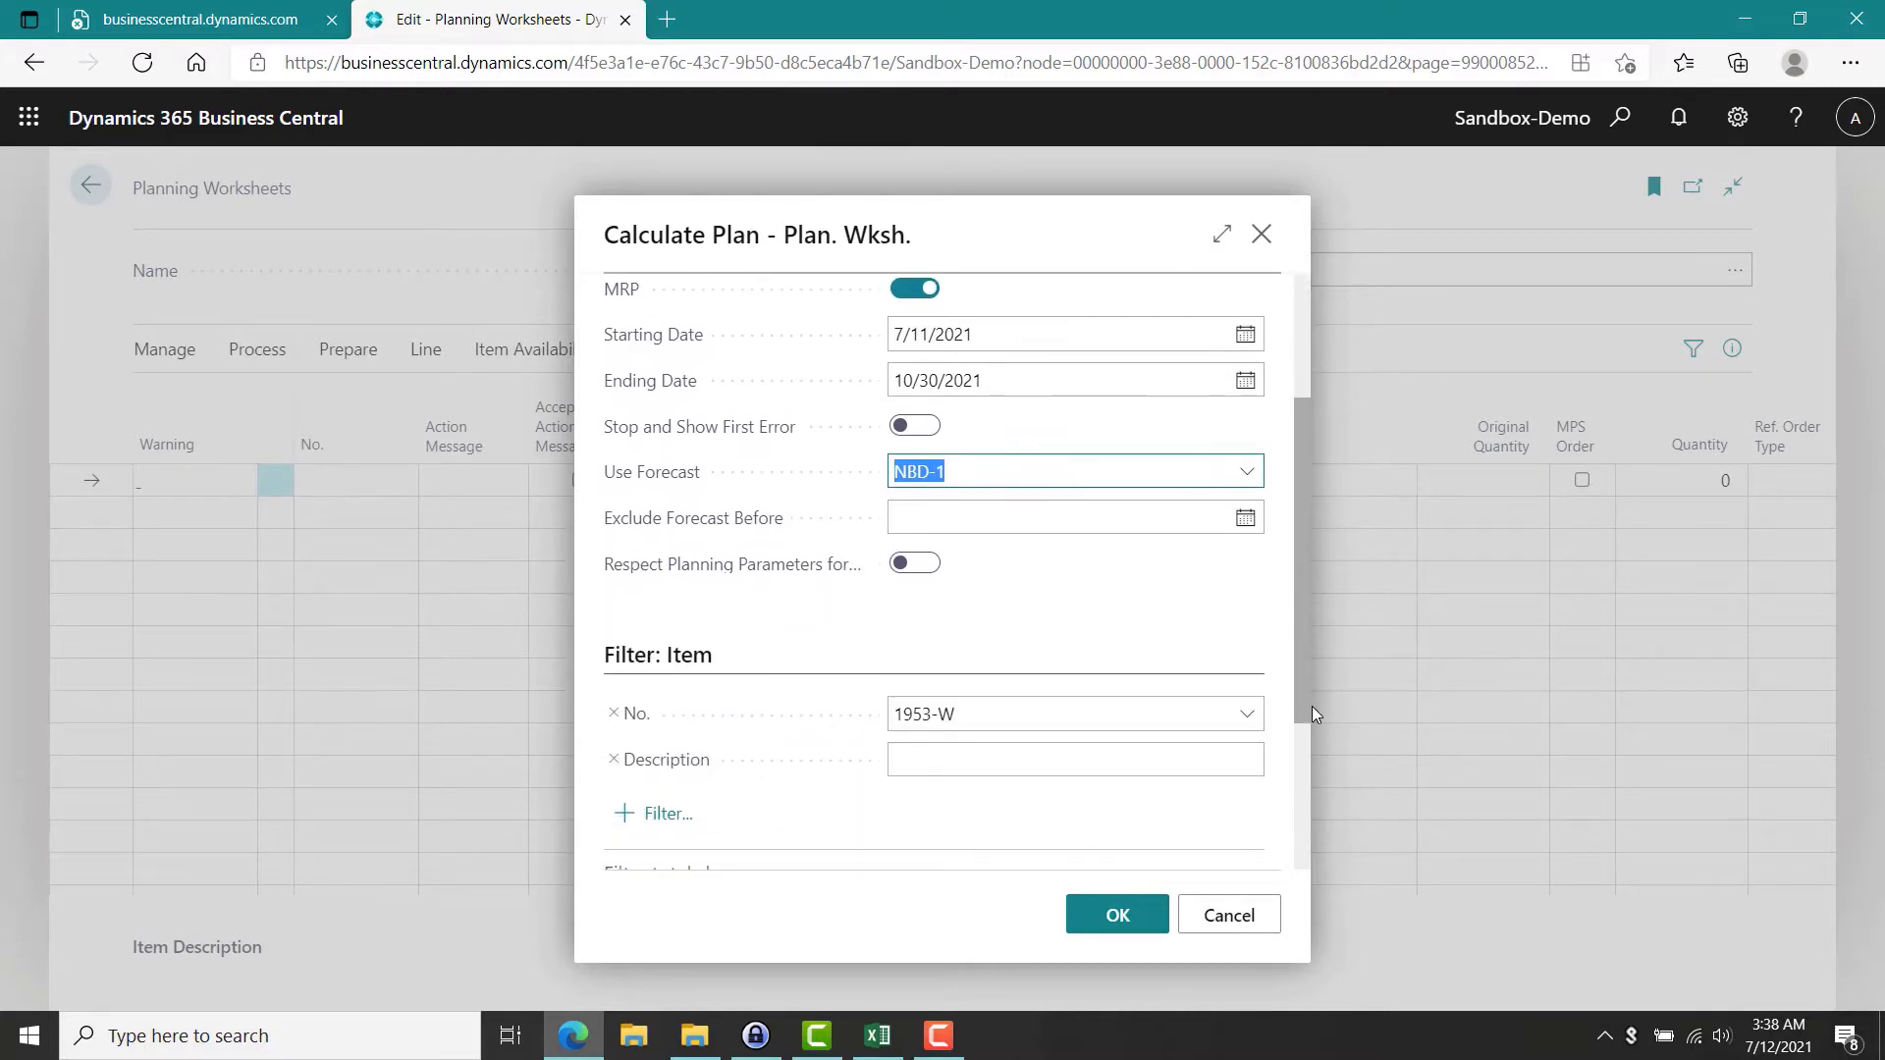
pyautogui.click(1117, 915)
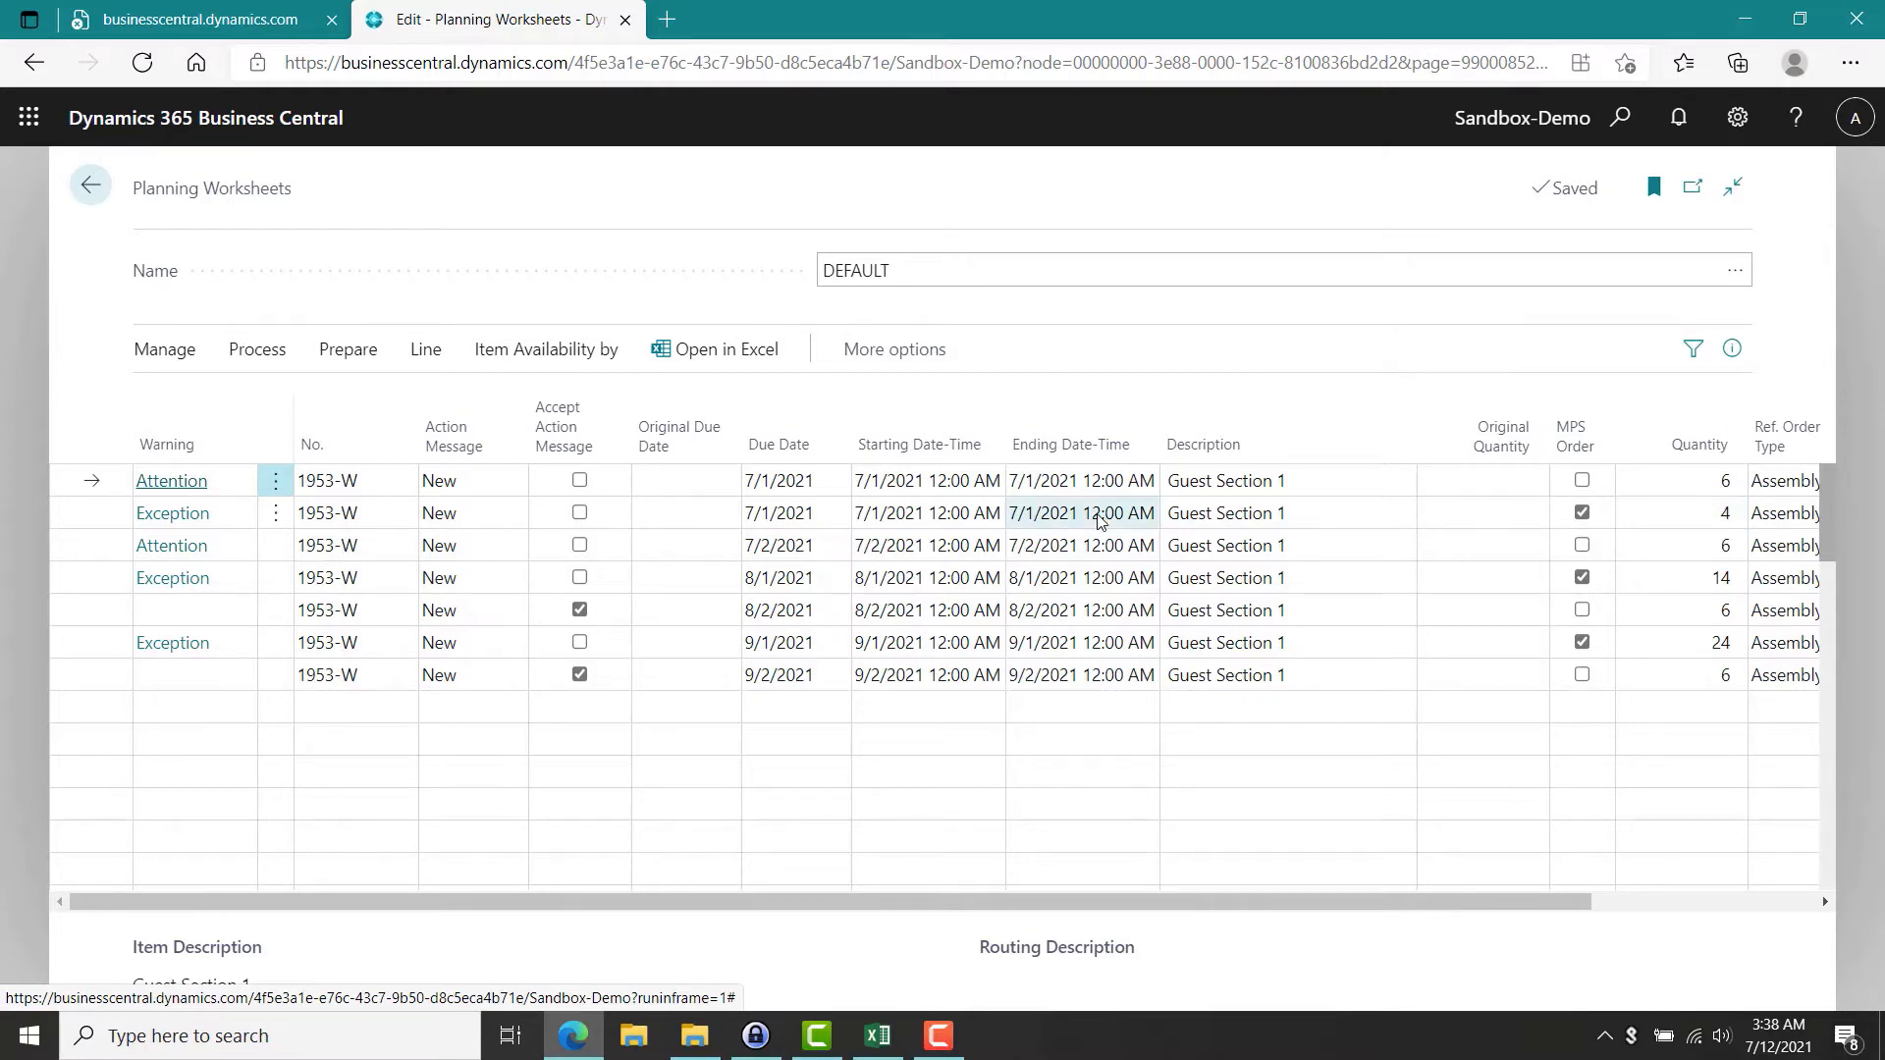
# Open the first planning line's Attention warning to review its untracked planning elements, then close it.
pyautogui.click(173, 481)
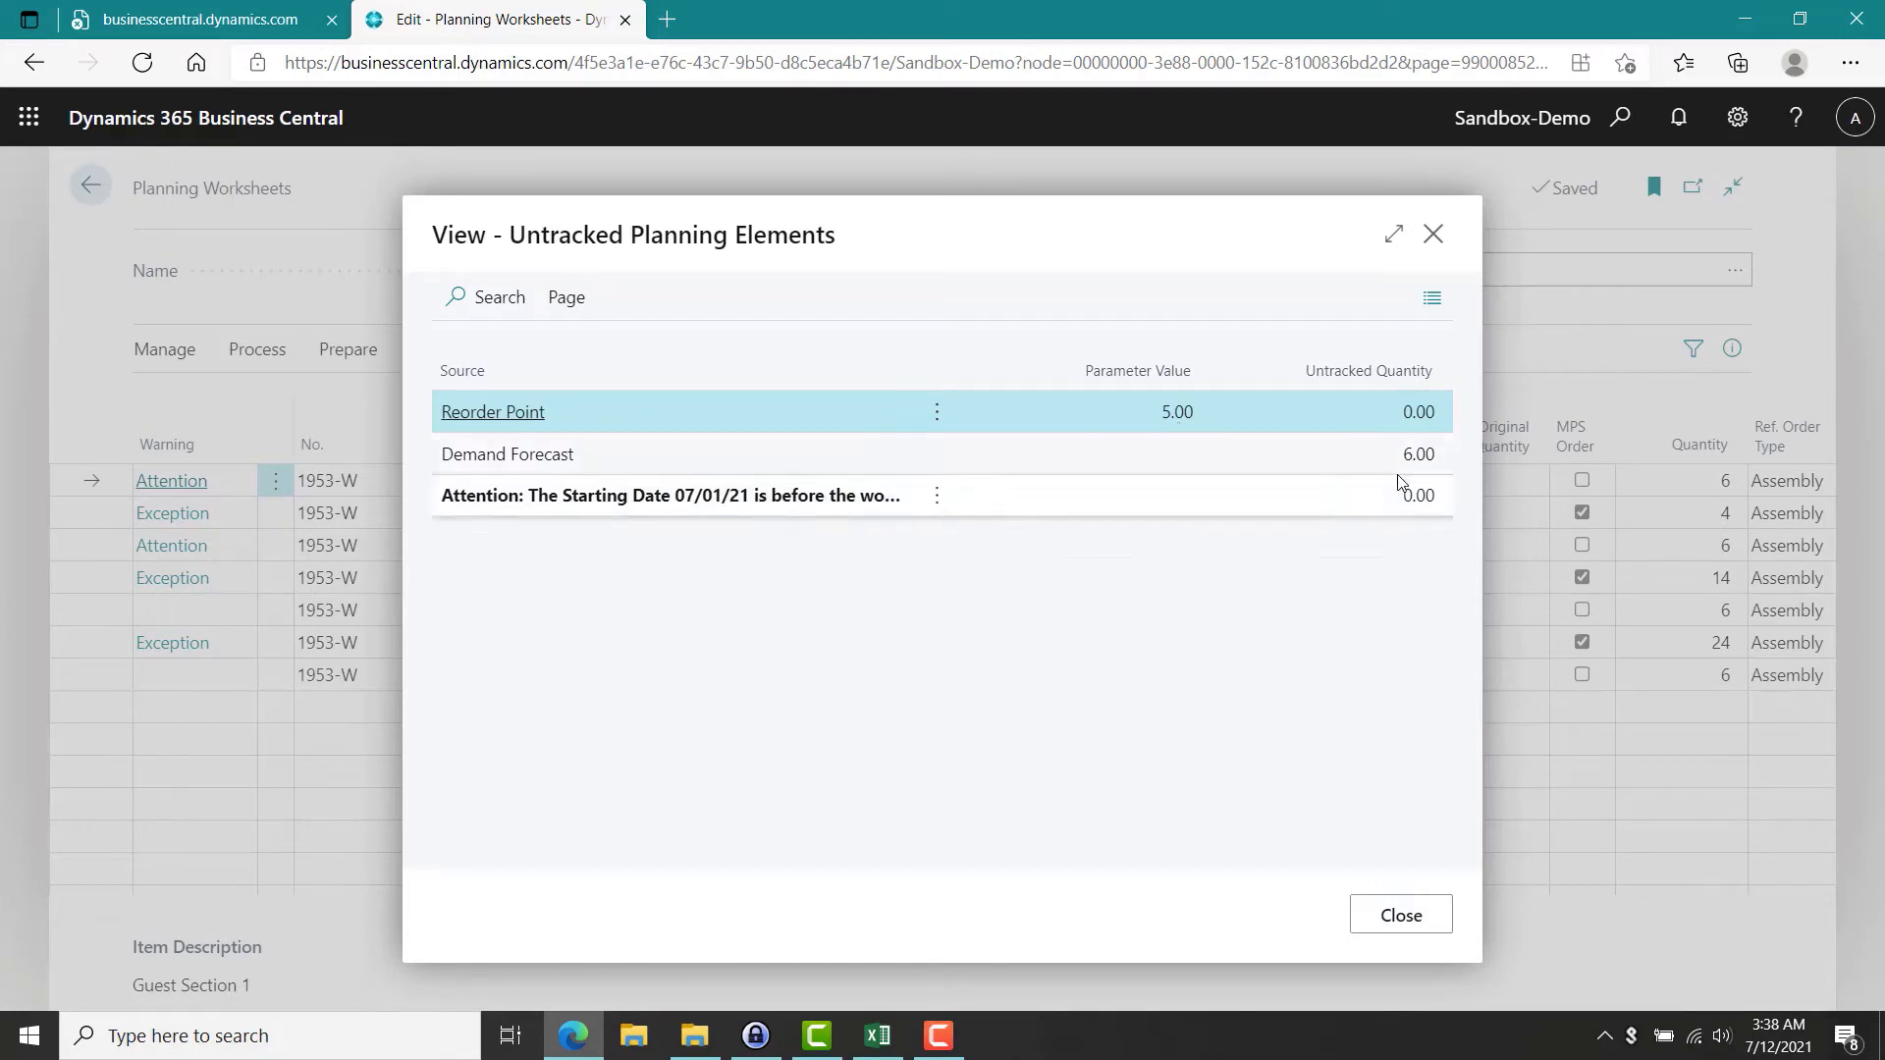
pyautogui.click(1401, 916)
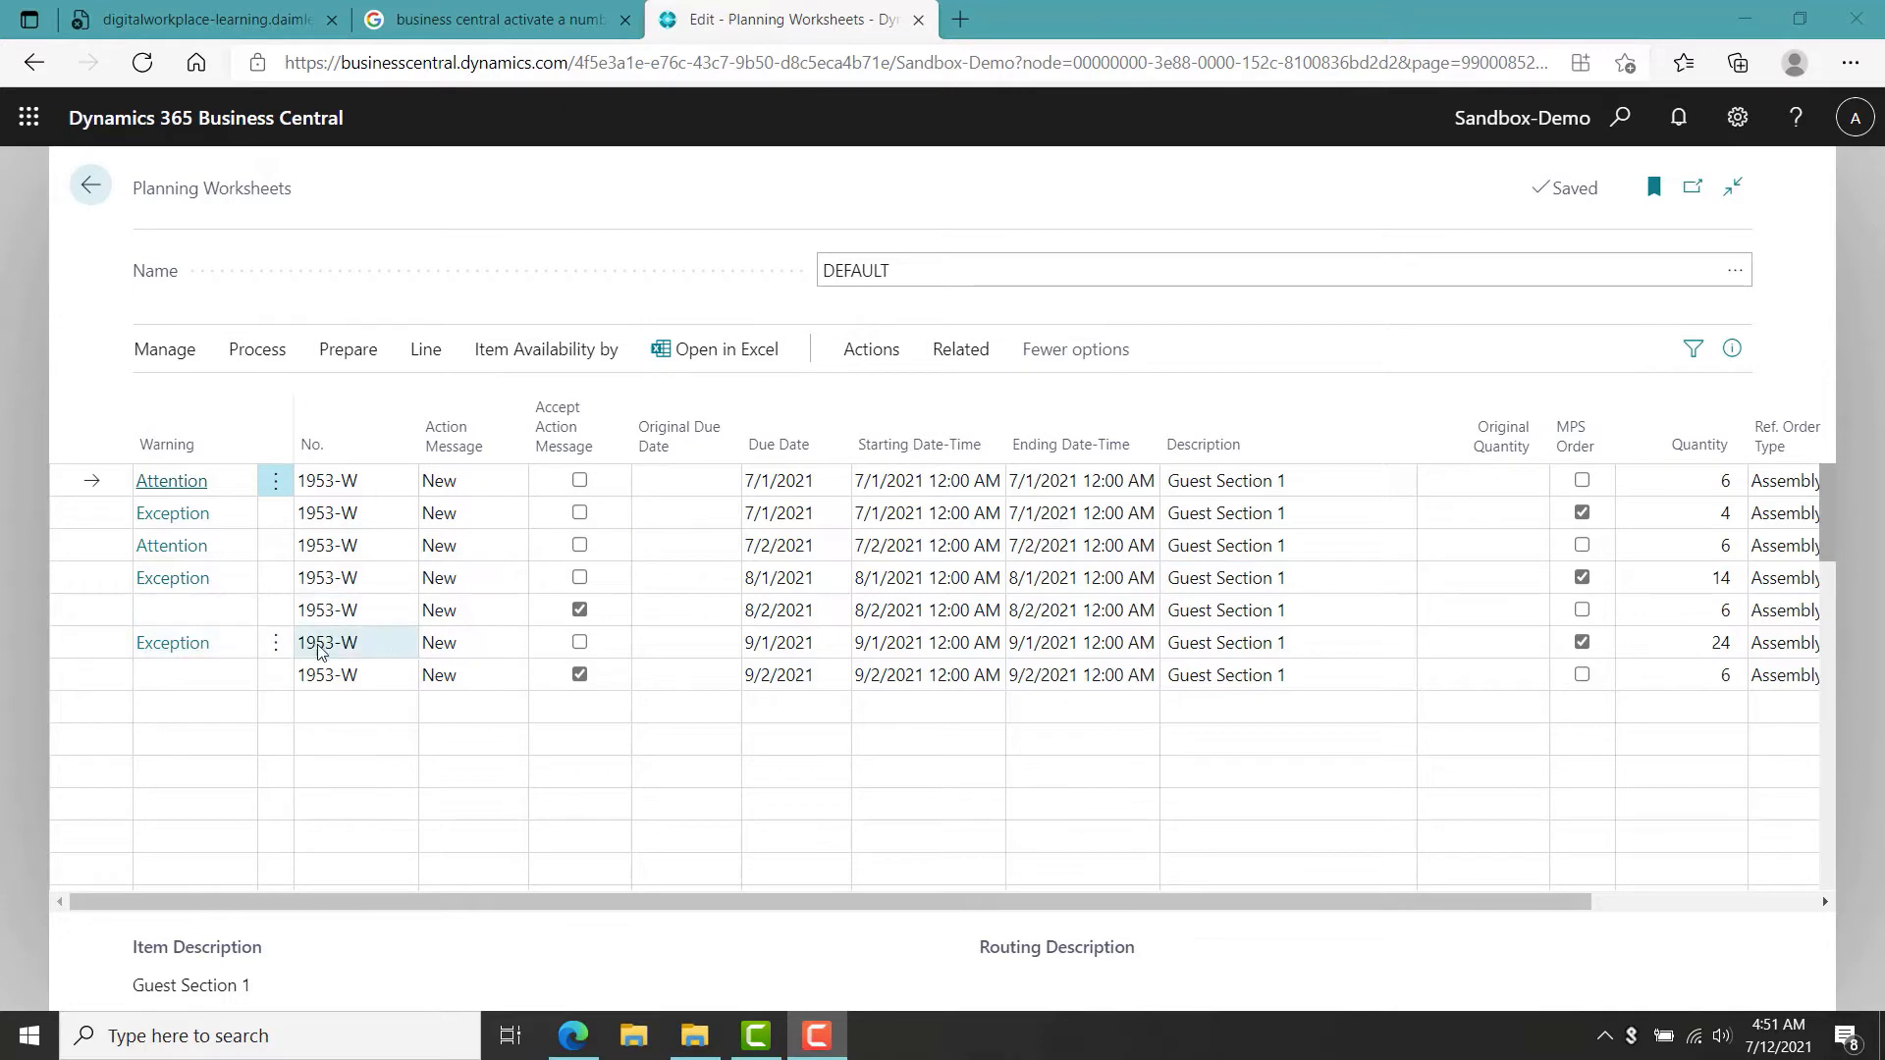
# Select all planning lines in the worksheet and delete them.
pyautogui.click(274, 650)
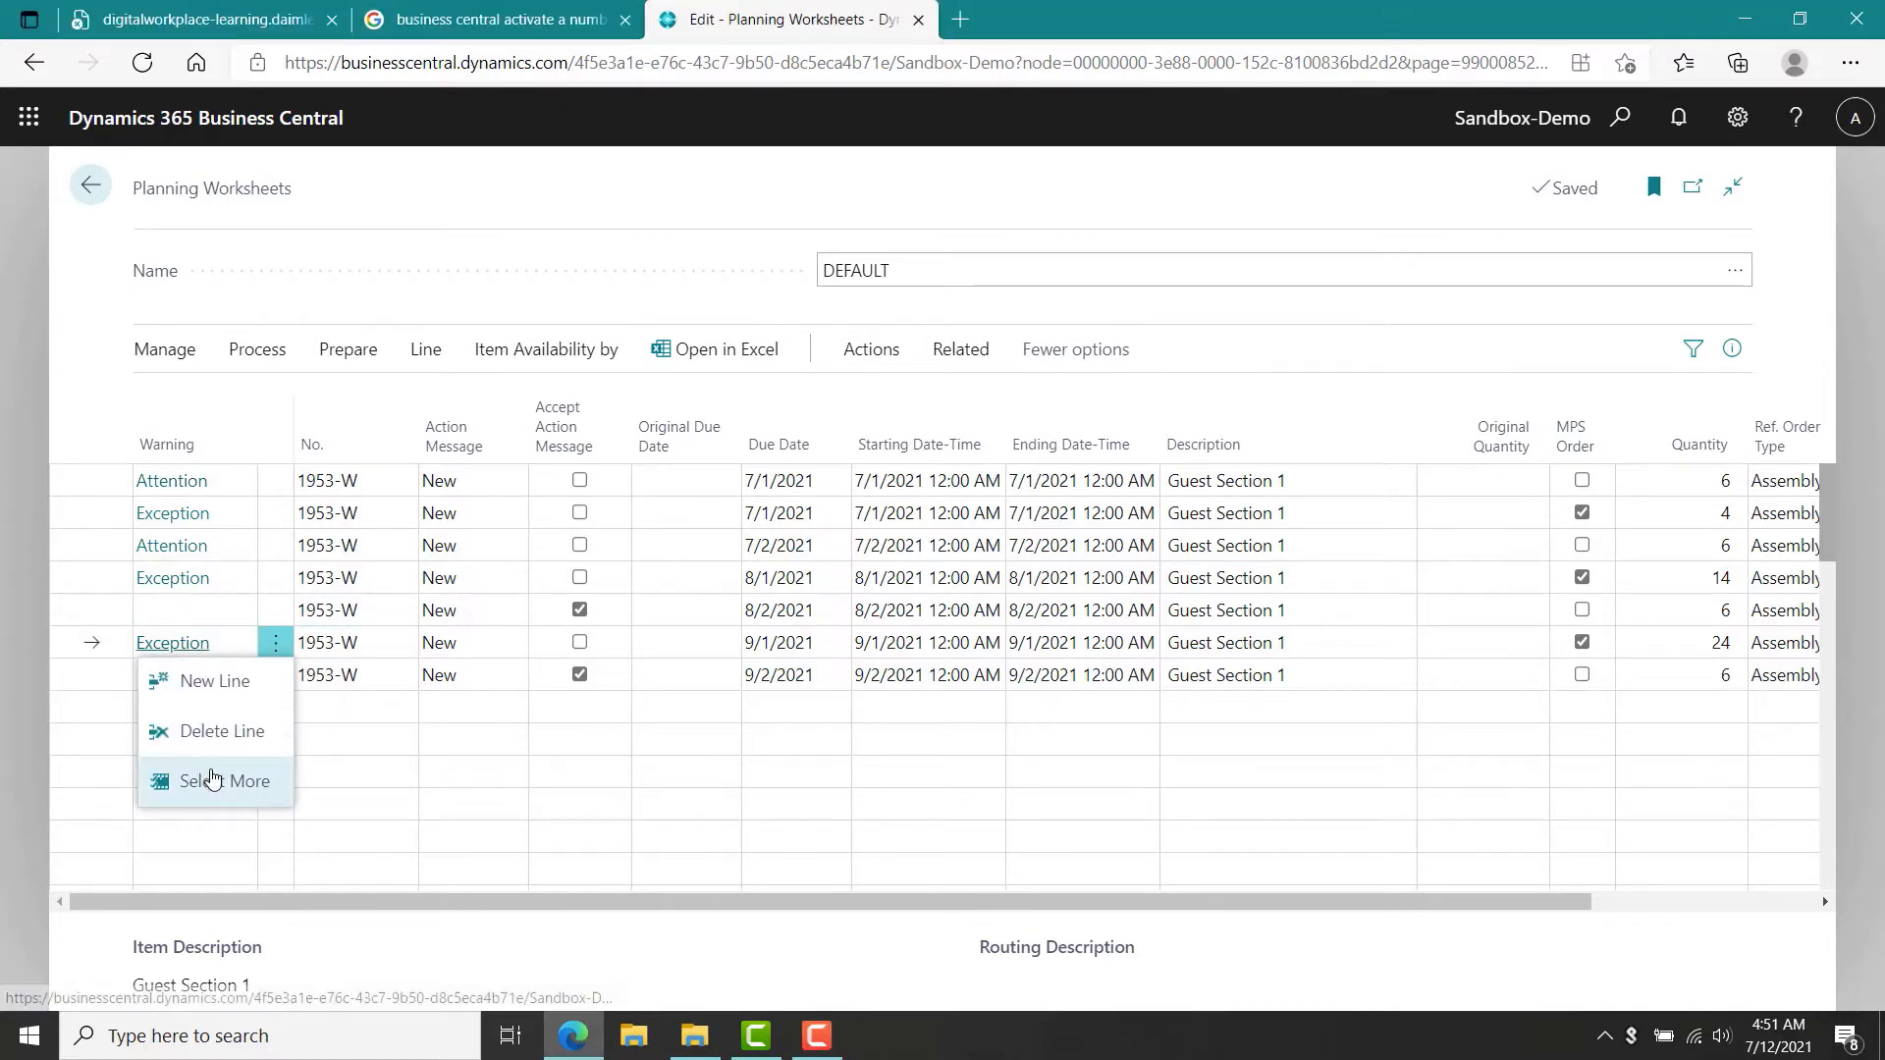
pyautogui.click(213, 780)
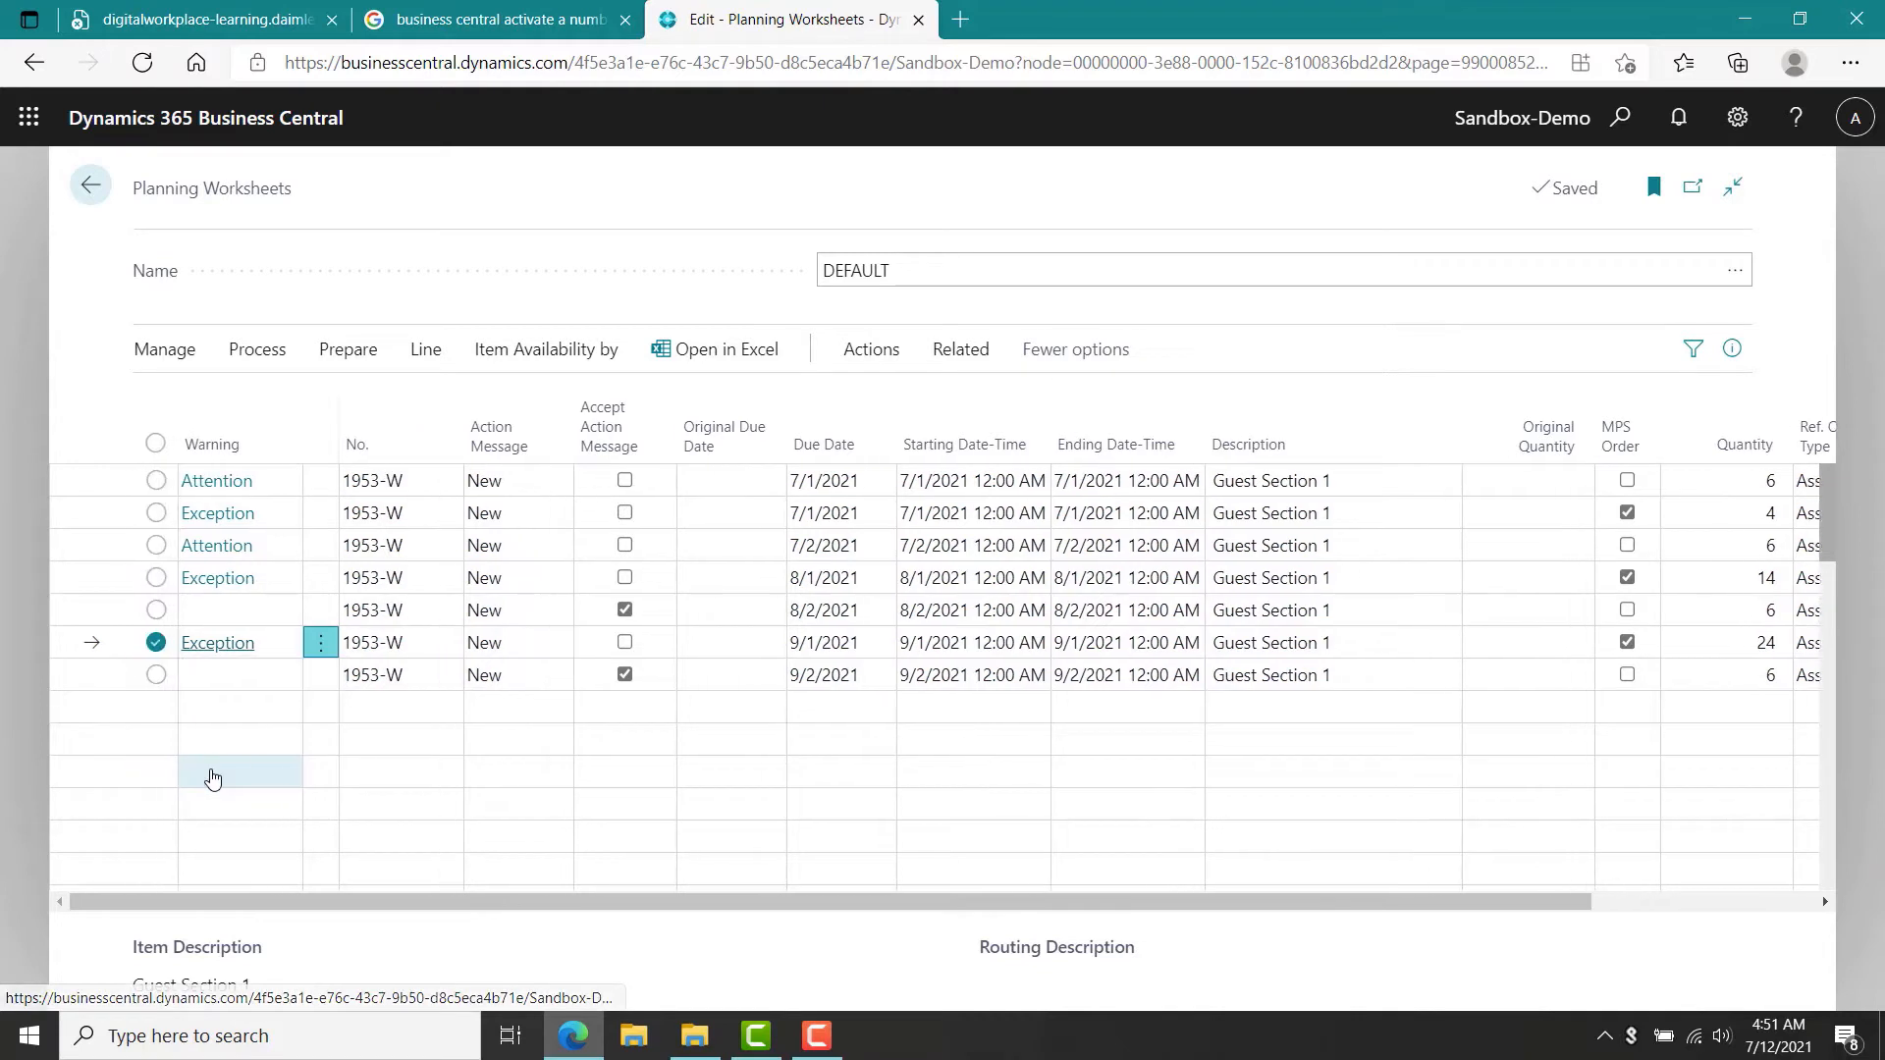
pyautogui.click(157, 445)
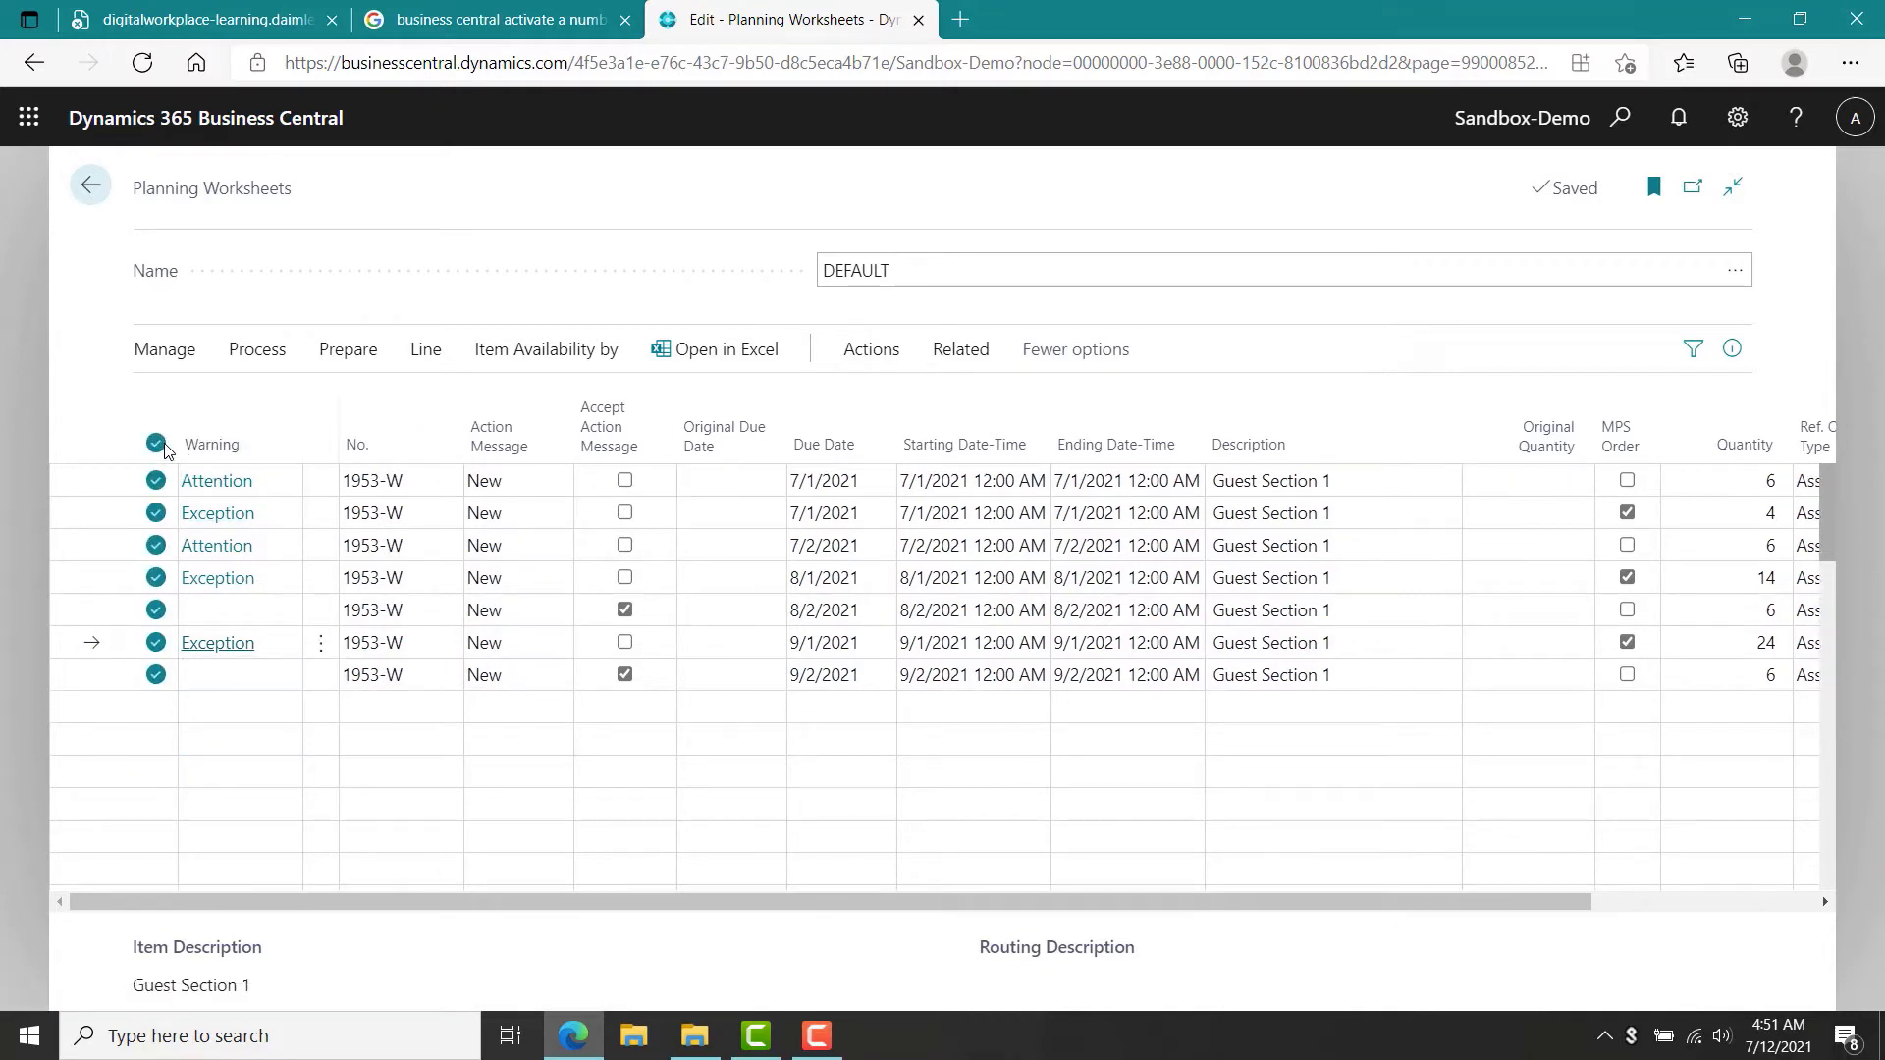
pyautogui.click(163, 350)
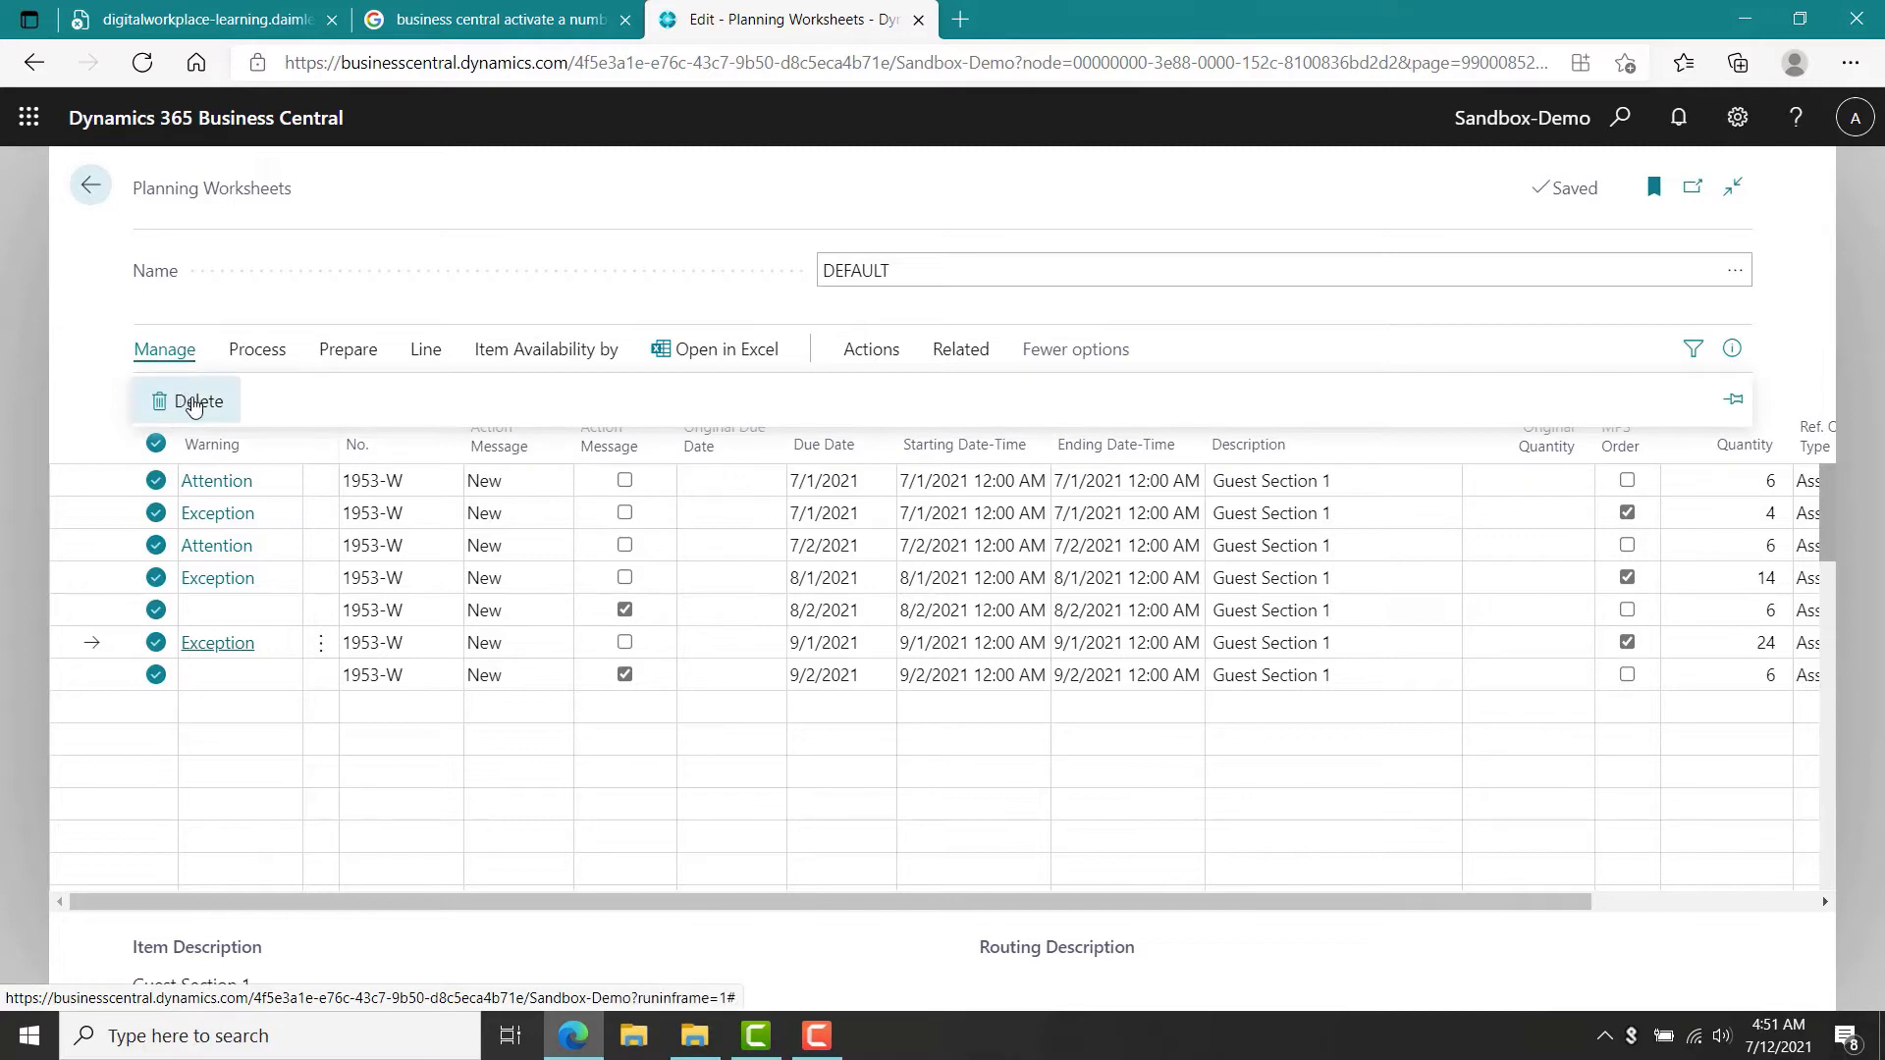
pyautogui.click(194, 403)
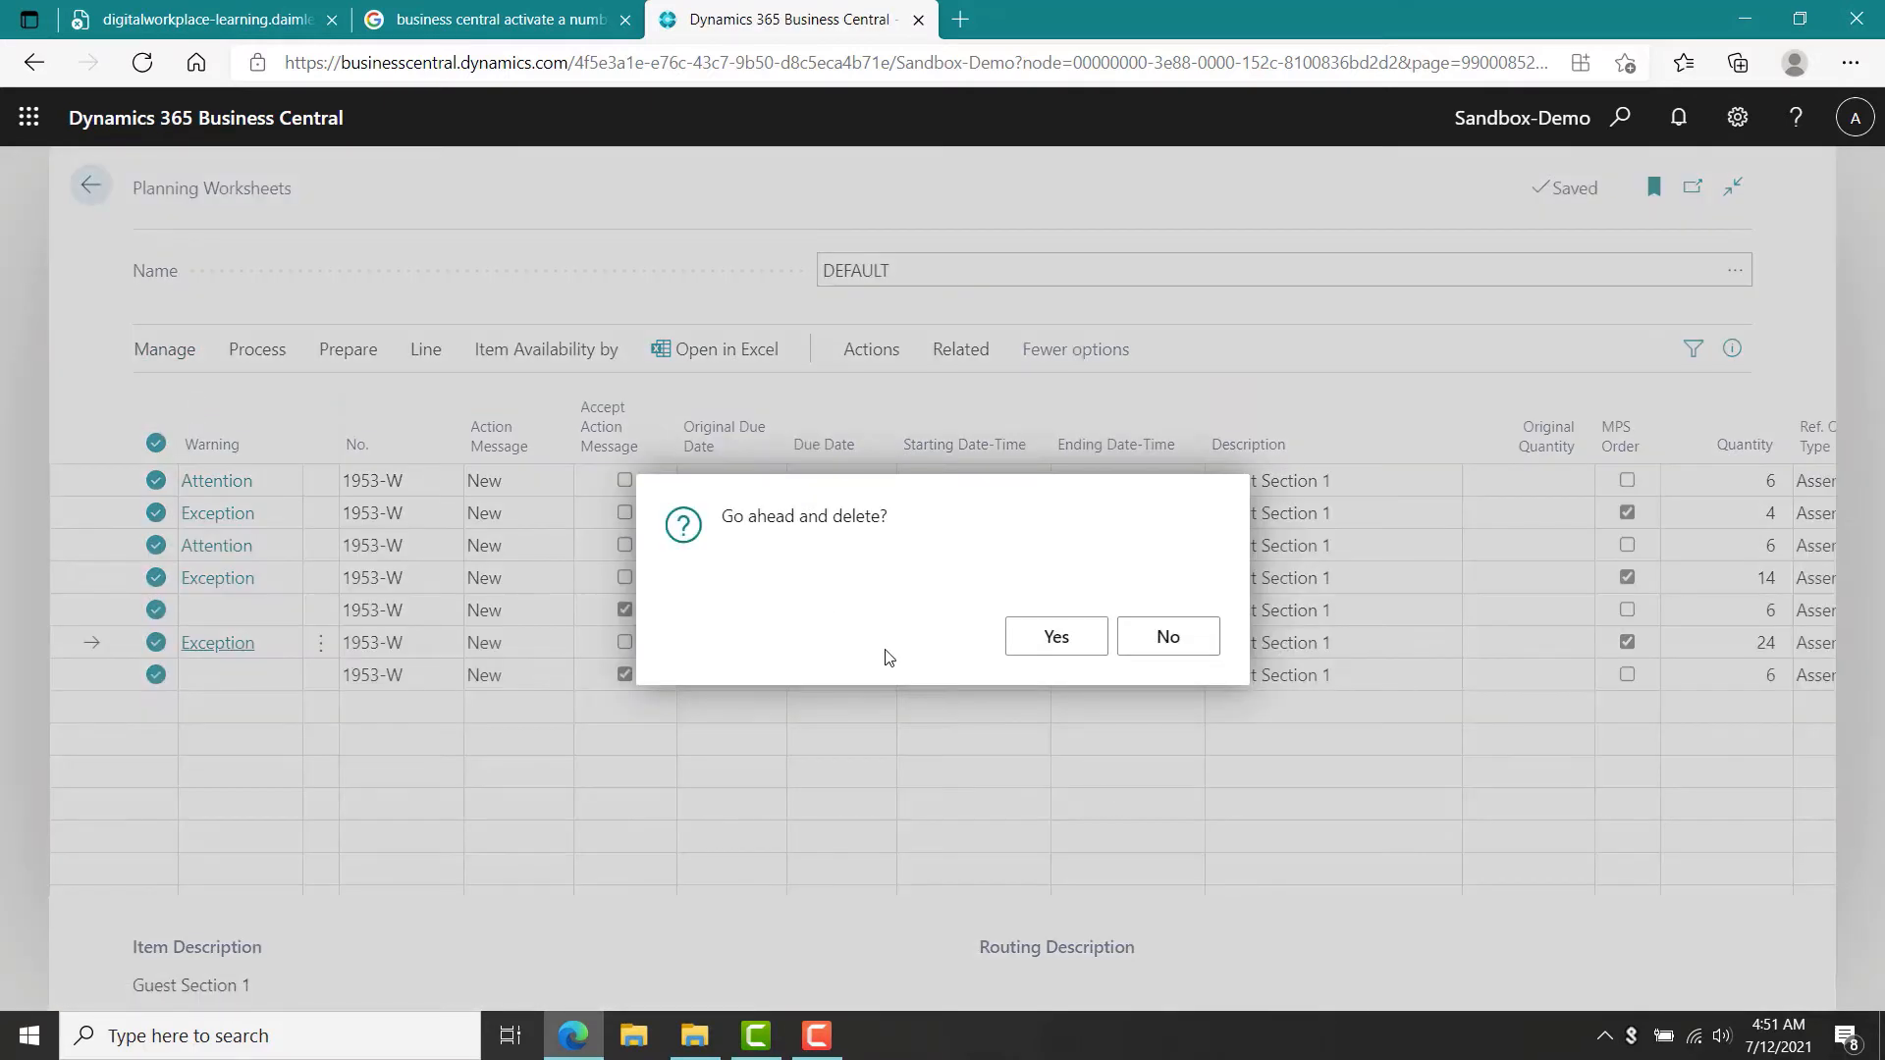
pyautogui.click(1064, 648)
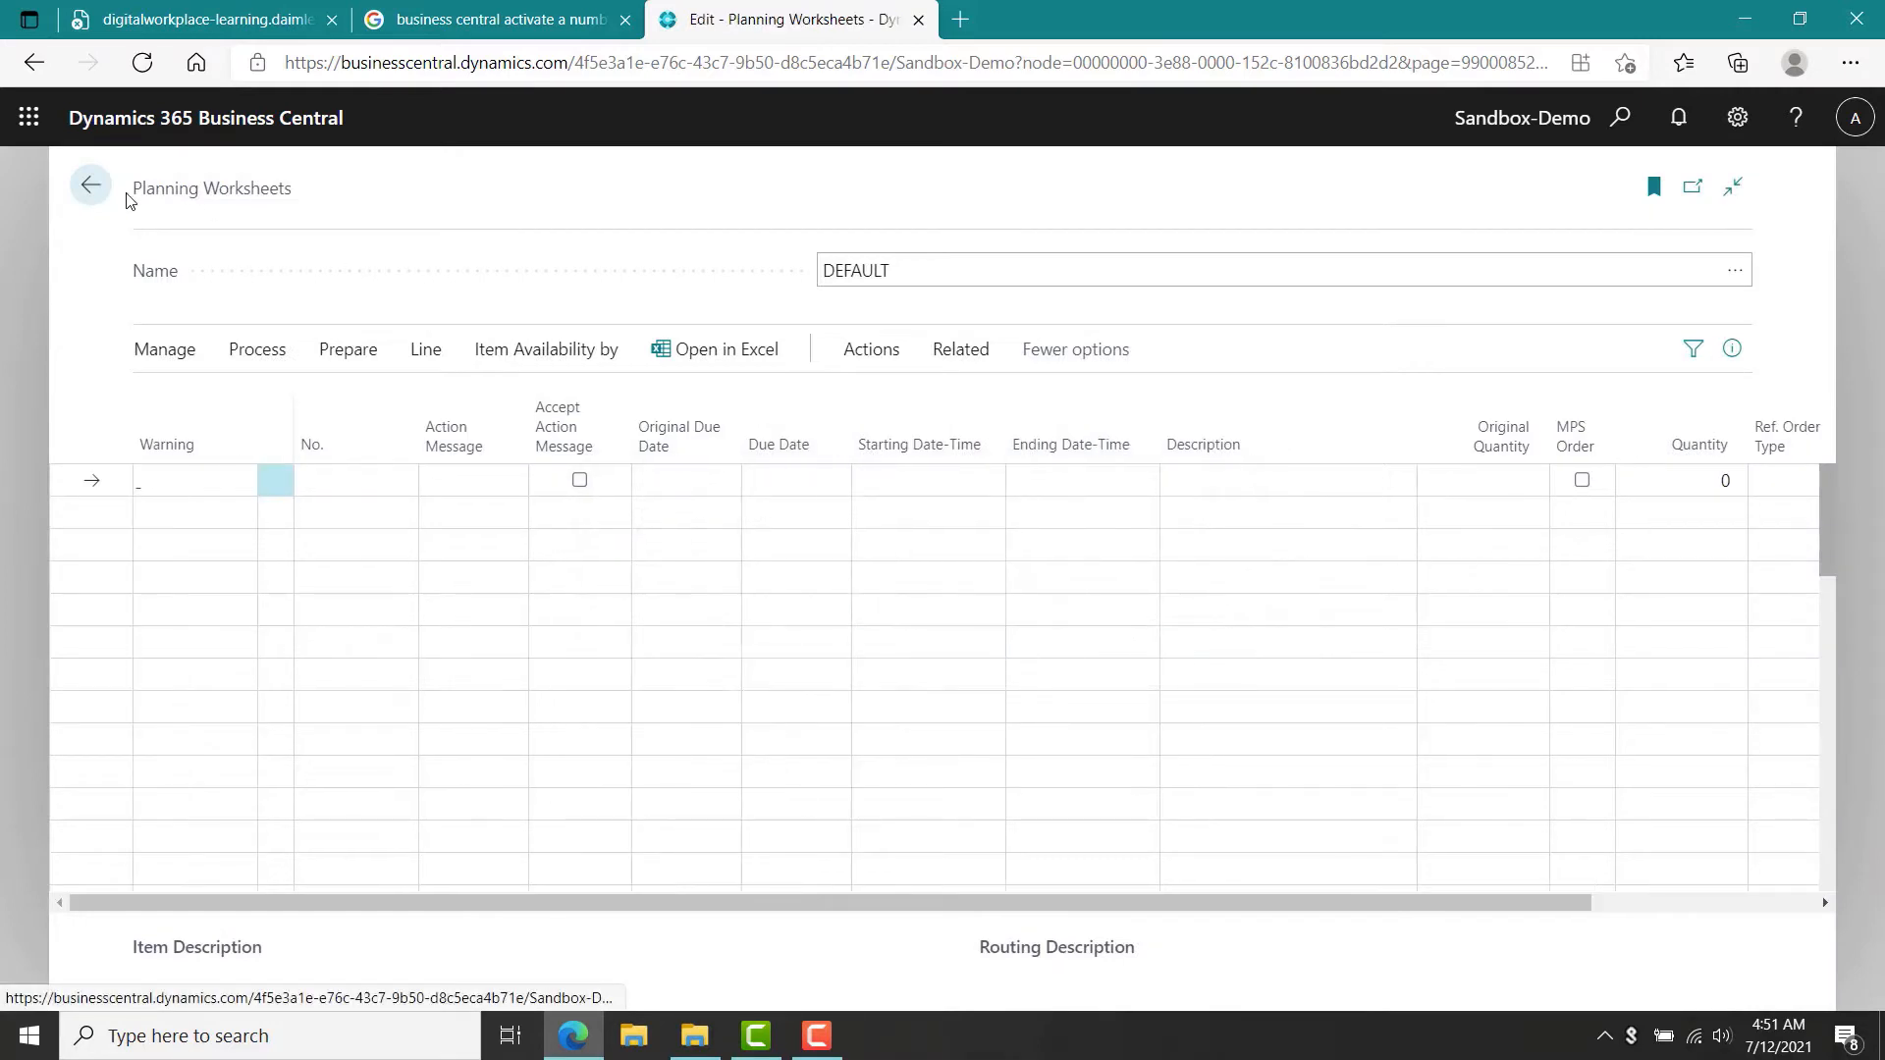
# Open the Guest Section 1 item card and set its reordering policy back to Lot-for-Lot.
pyautogui.click(91, 185)
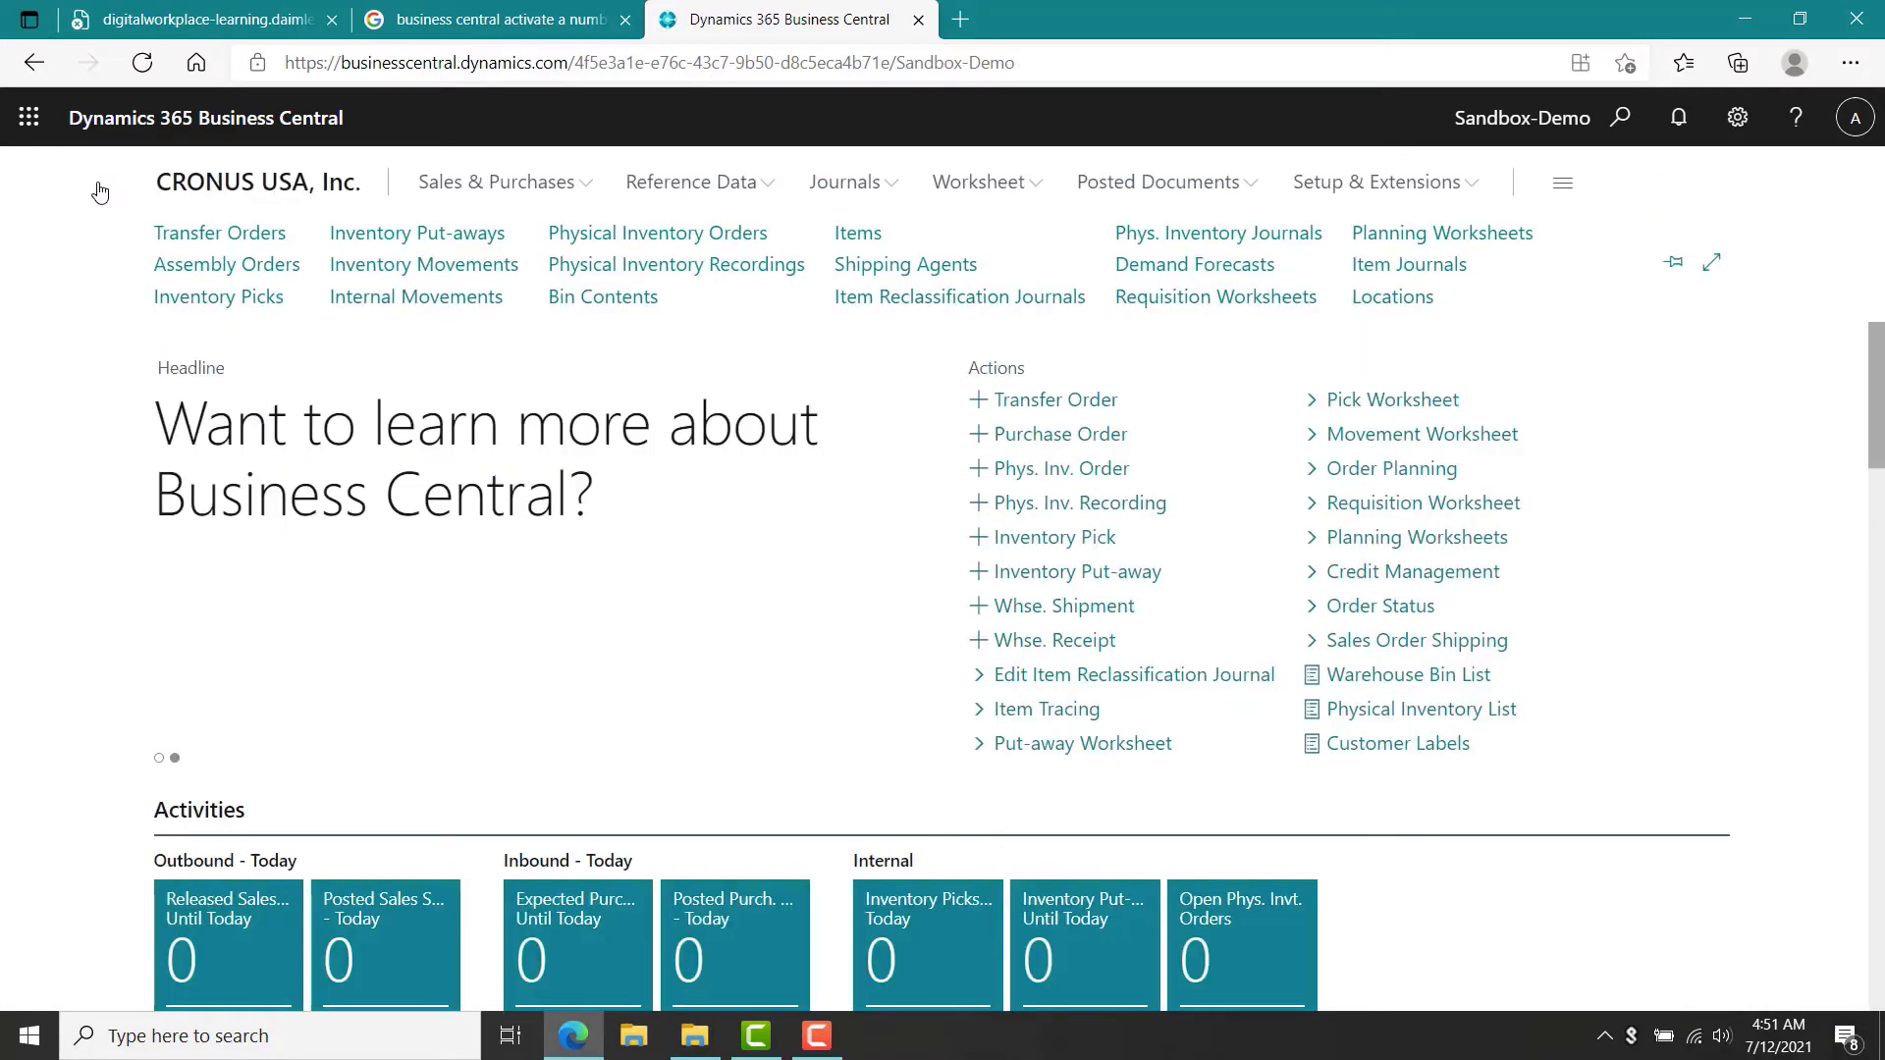
pyautogui.click(864, 240)
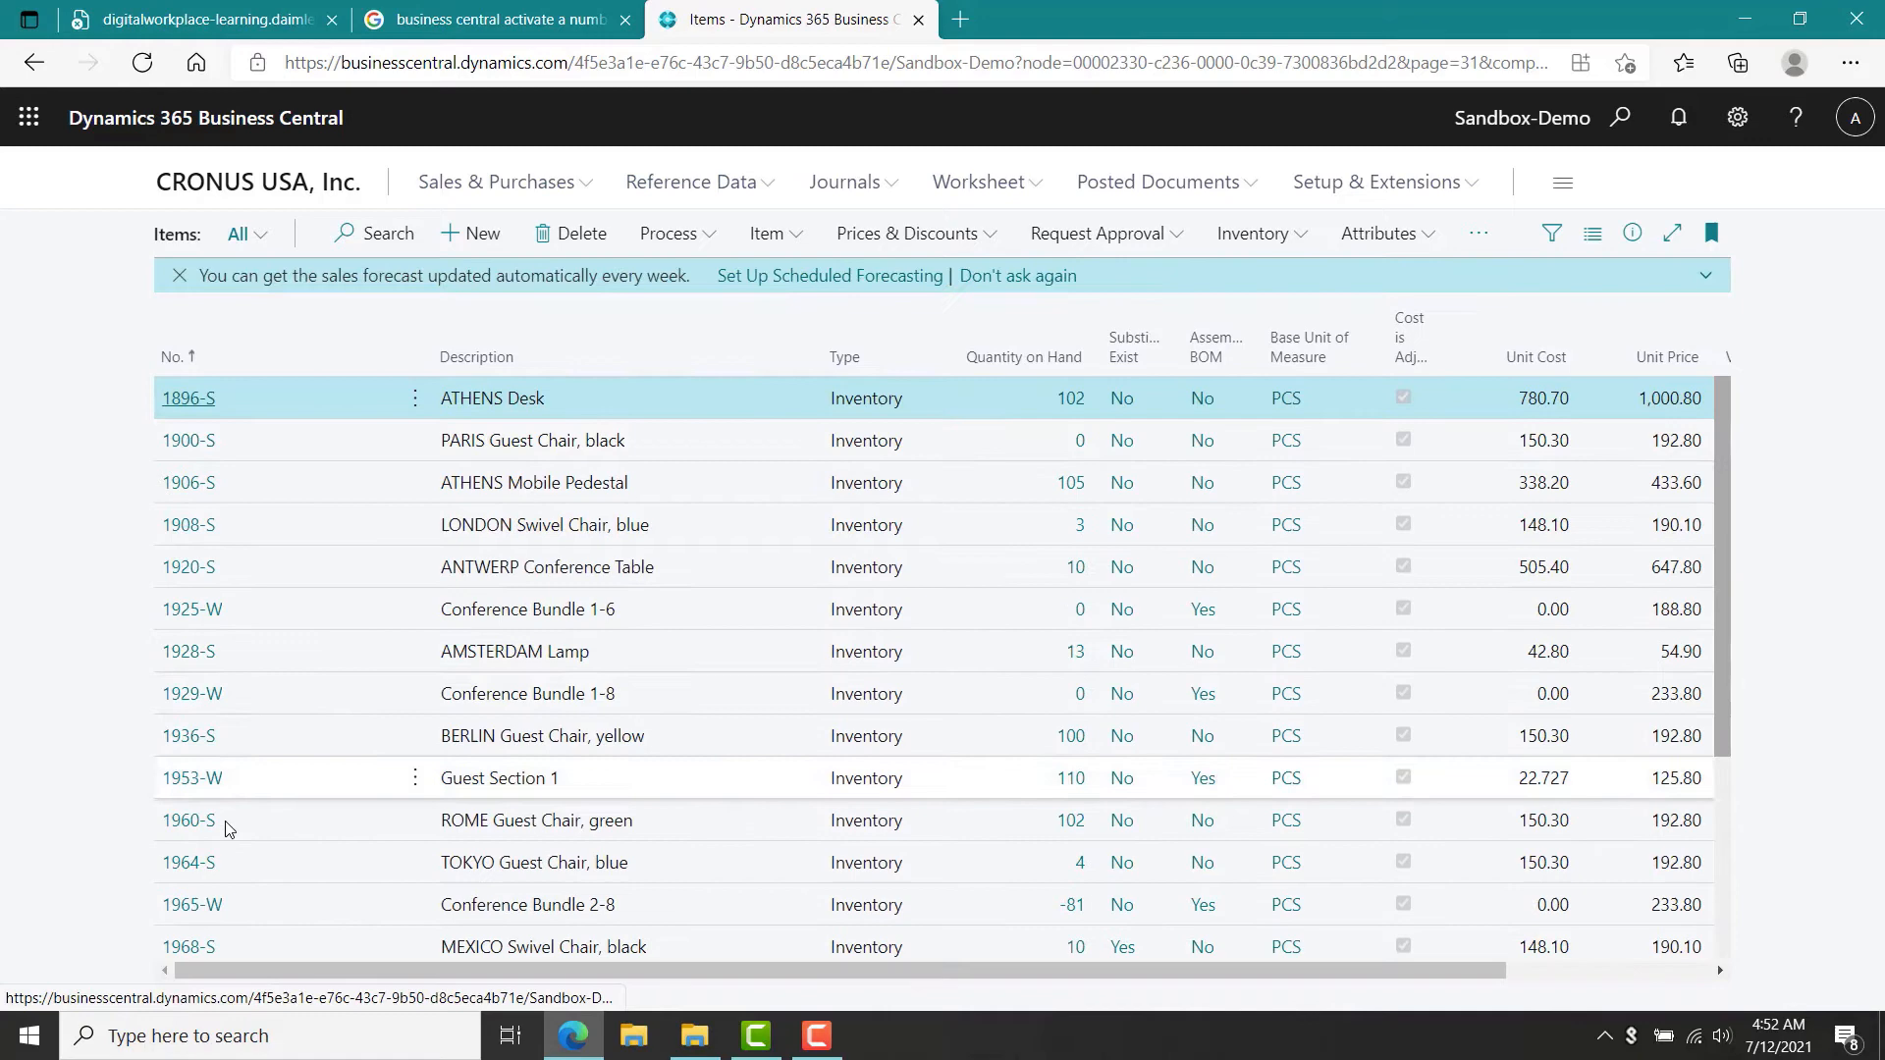
pyautogui.click(193, 785)
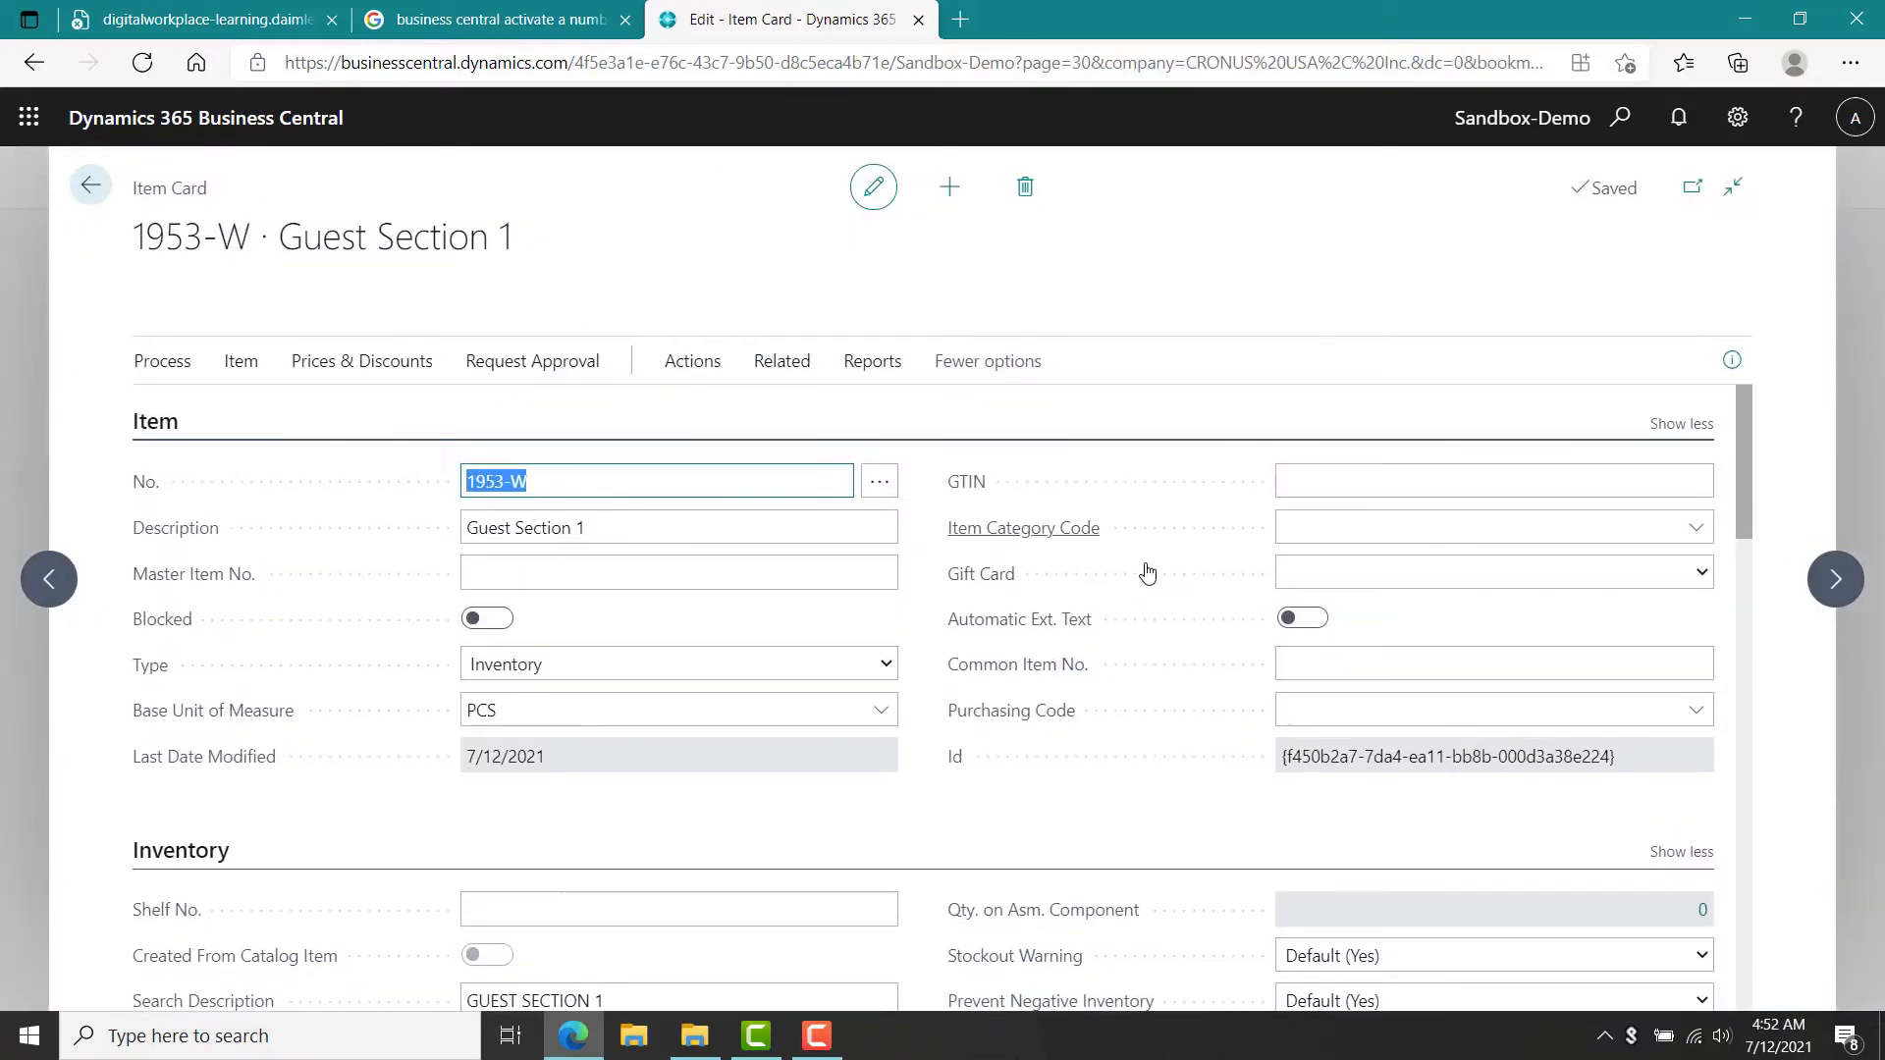
pyautogui.moveTo(1742, 510); pyautogui.dragTo(1744, 846)
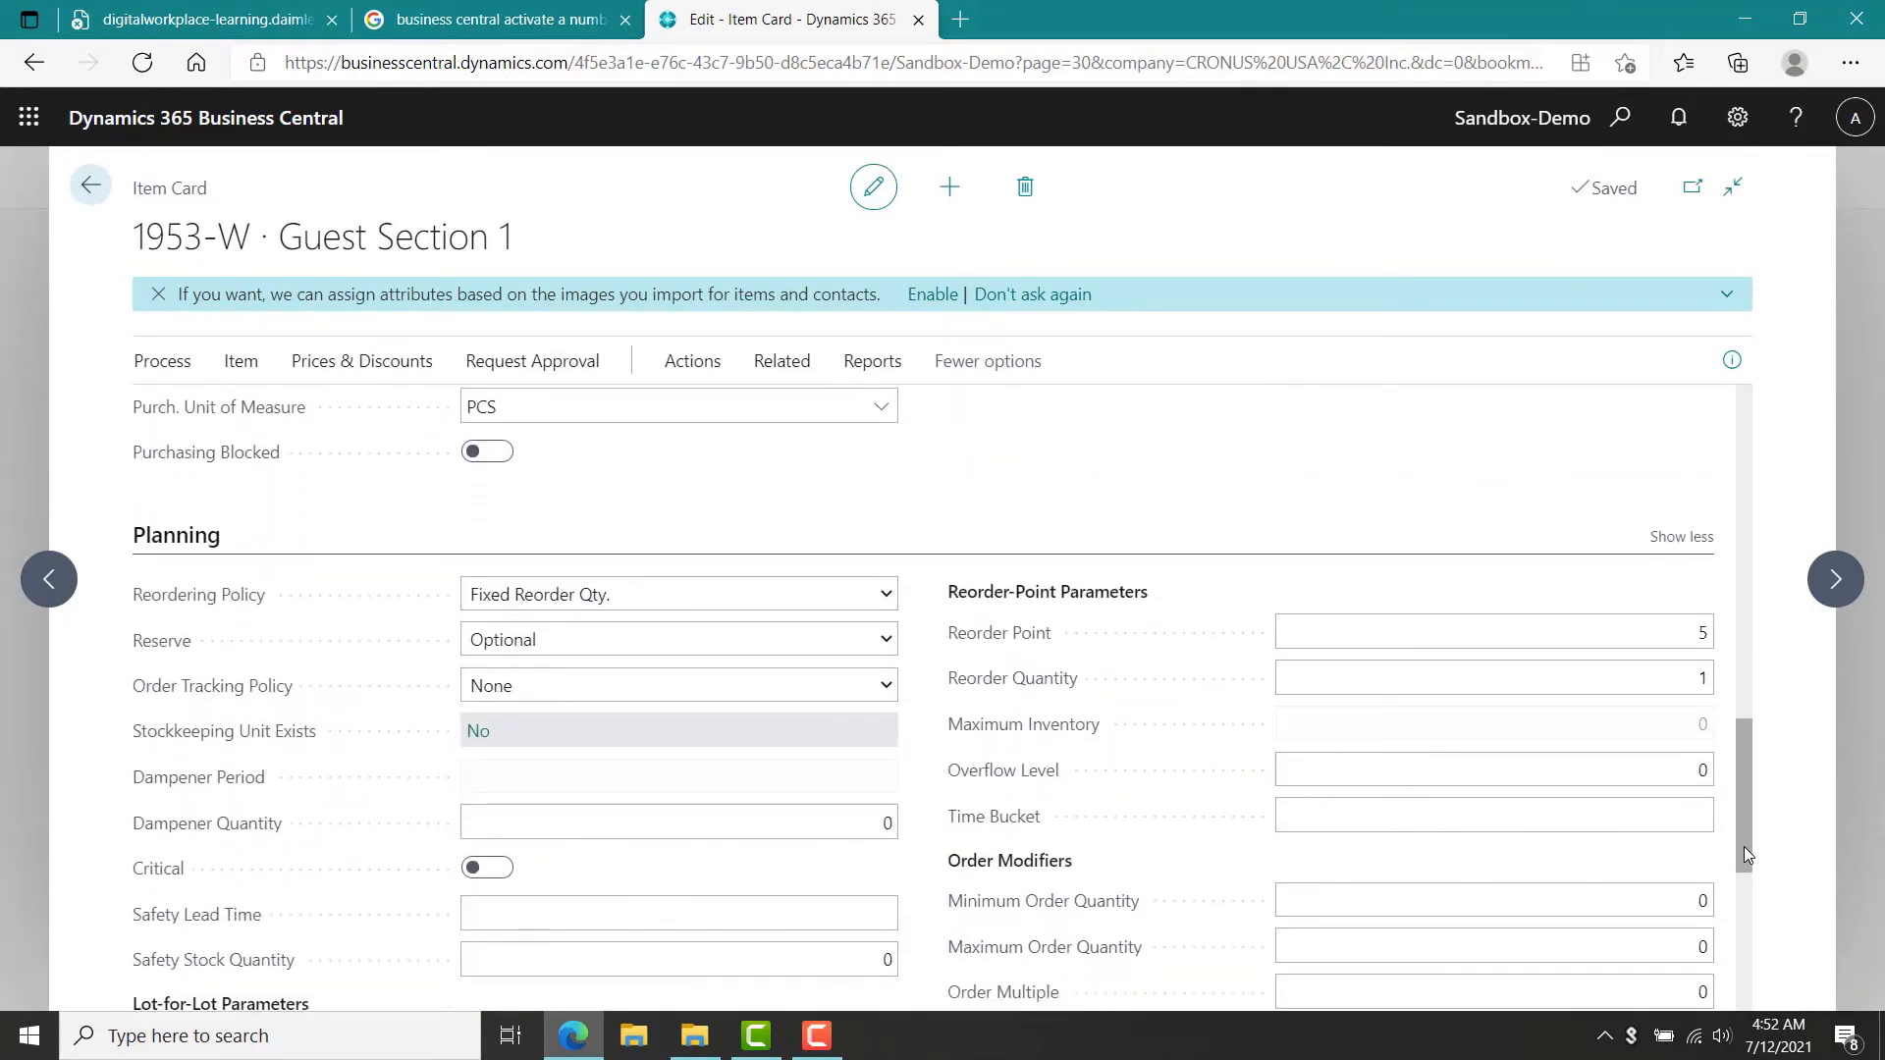
pyautogui.click(881, 599)
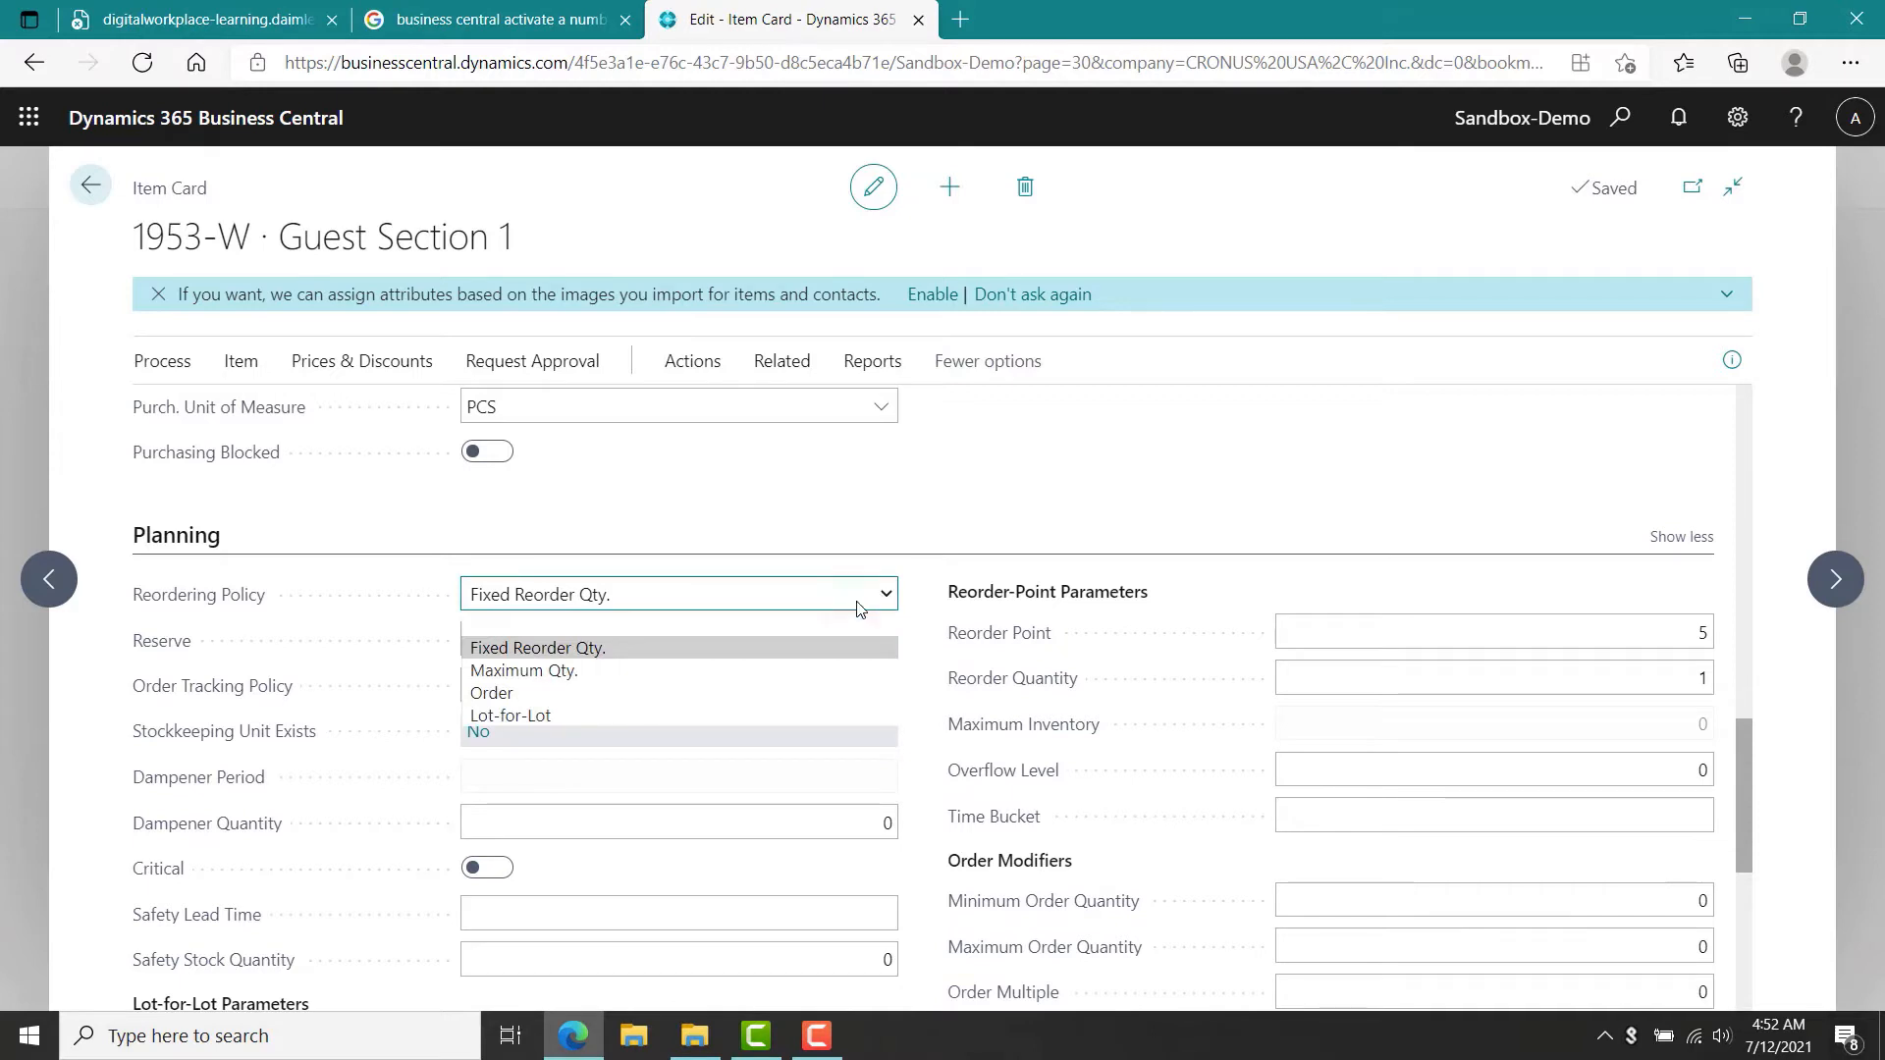
pyautogui.click(721, 718)
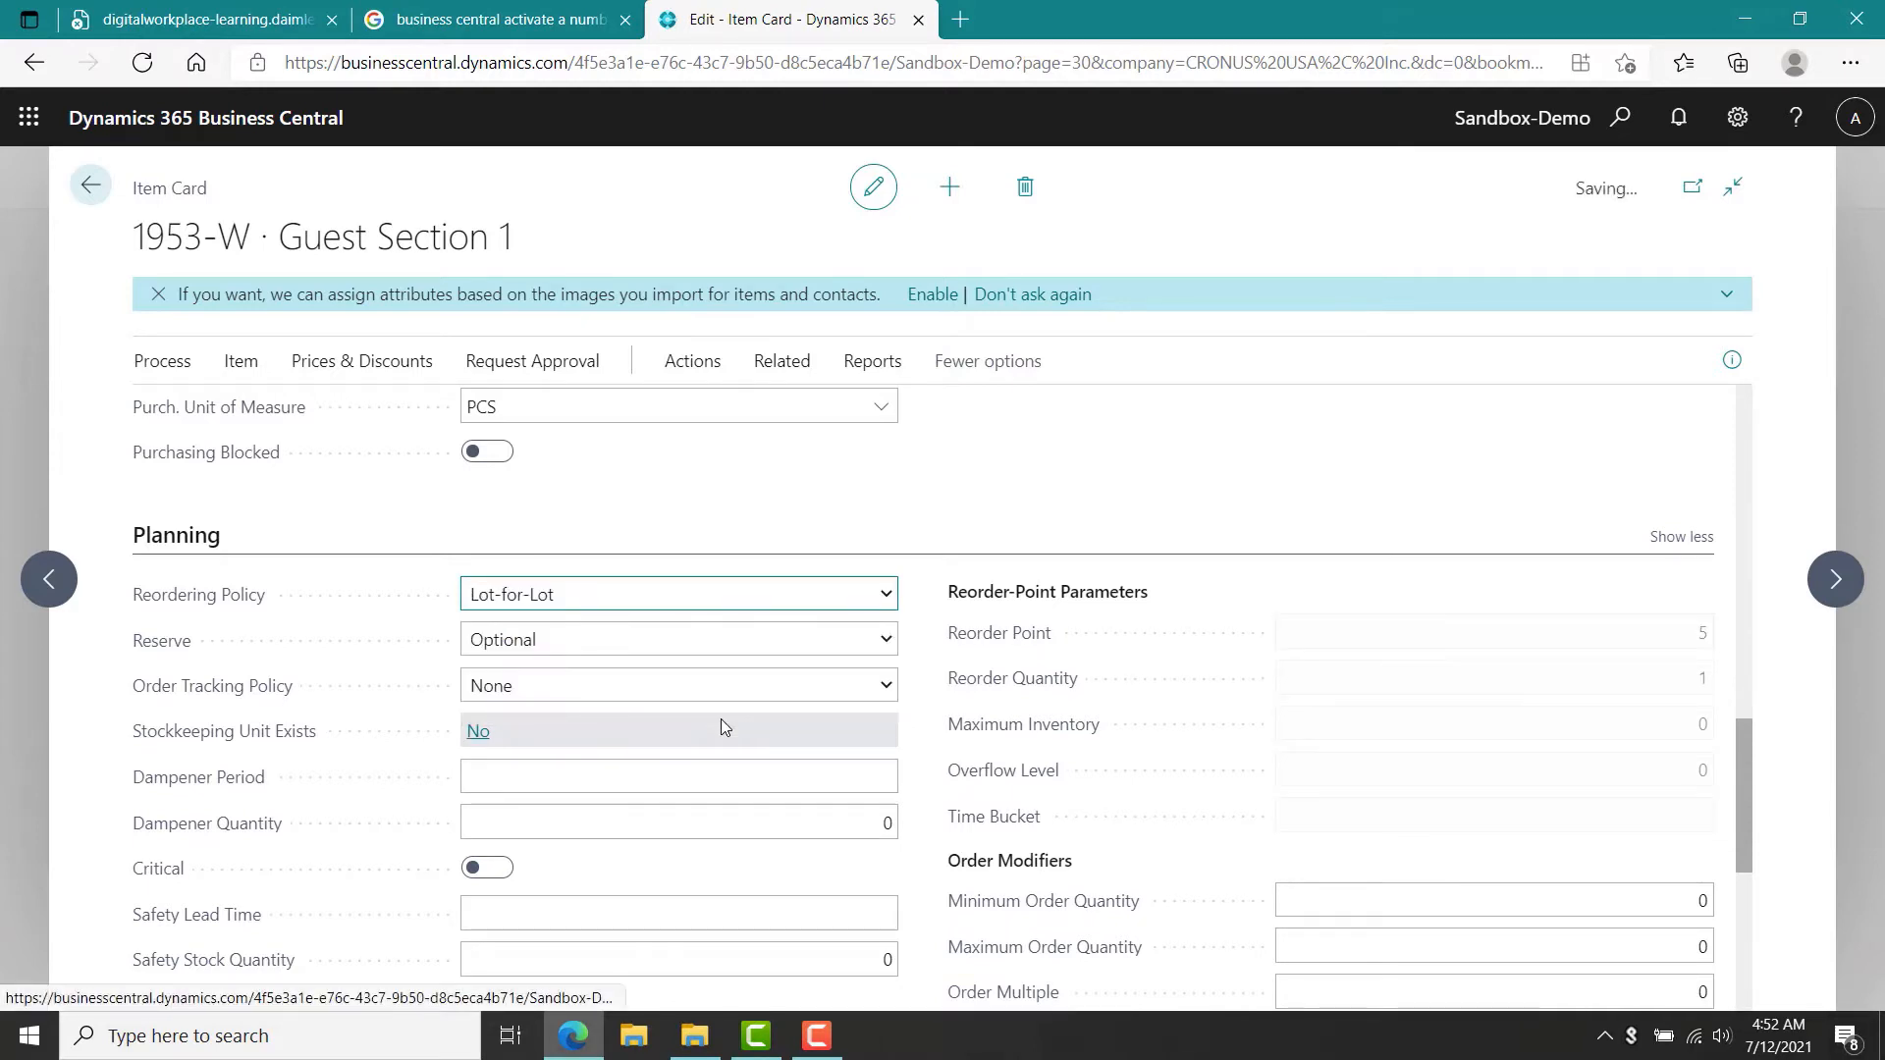
# Recalculate the regenerative plan in the Planning Worksheets with MRP turned off, using forecast NBD-1.
pyautogui.click(95, 193)
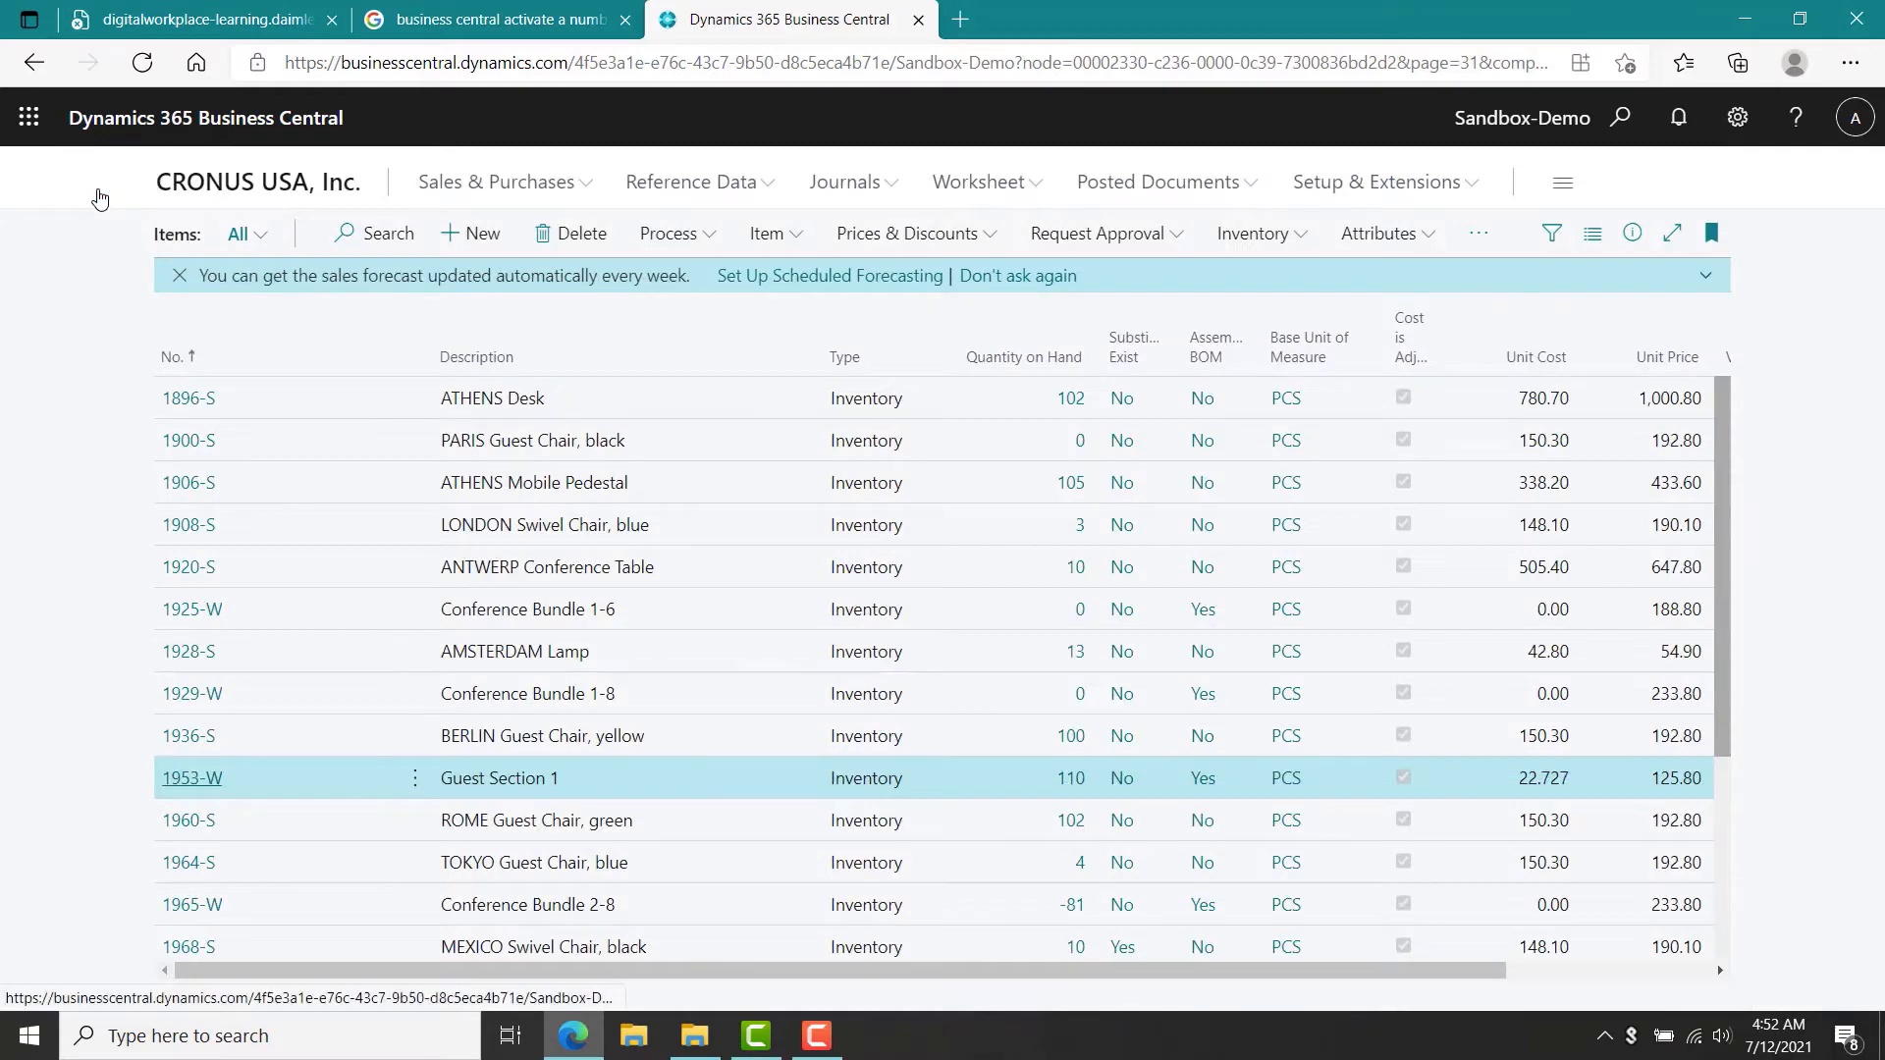
pyautogui.click(36, 64)
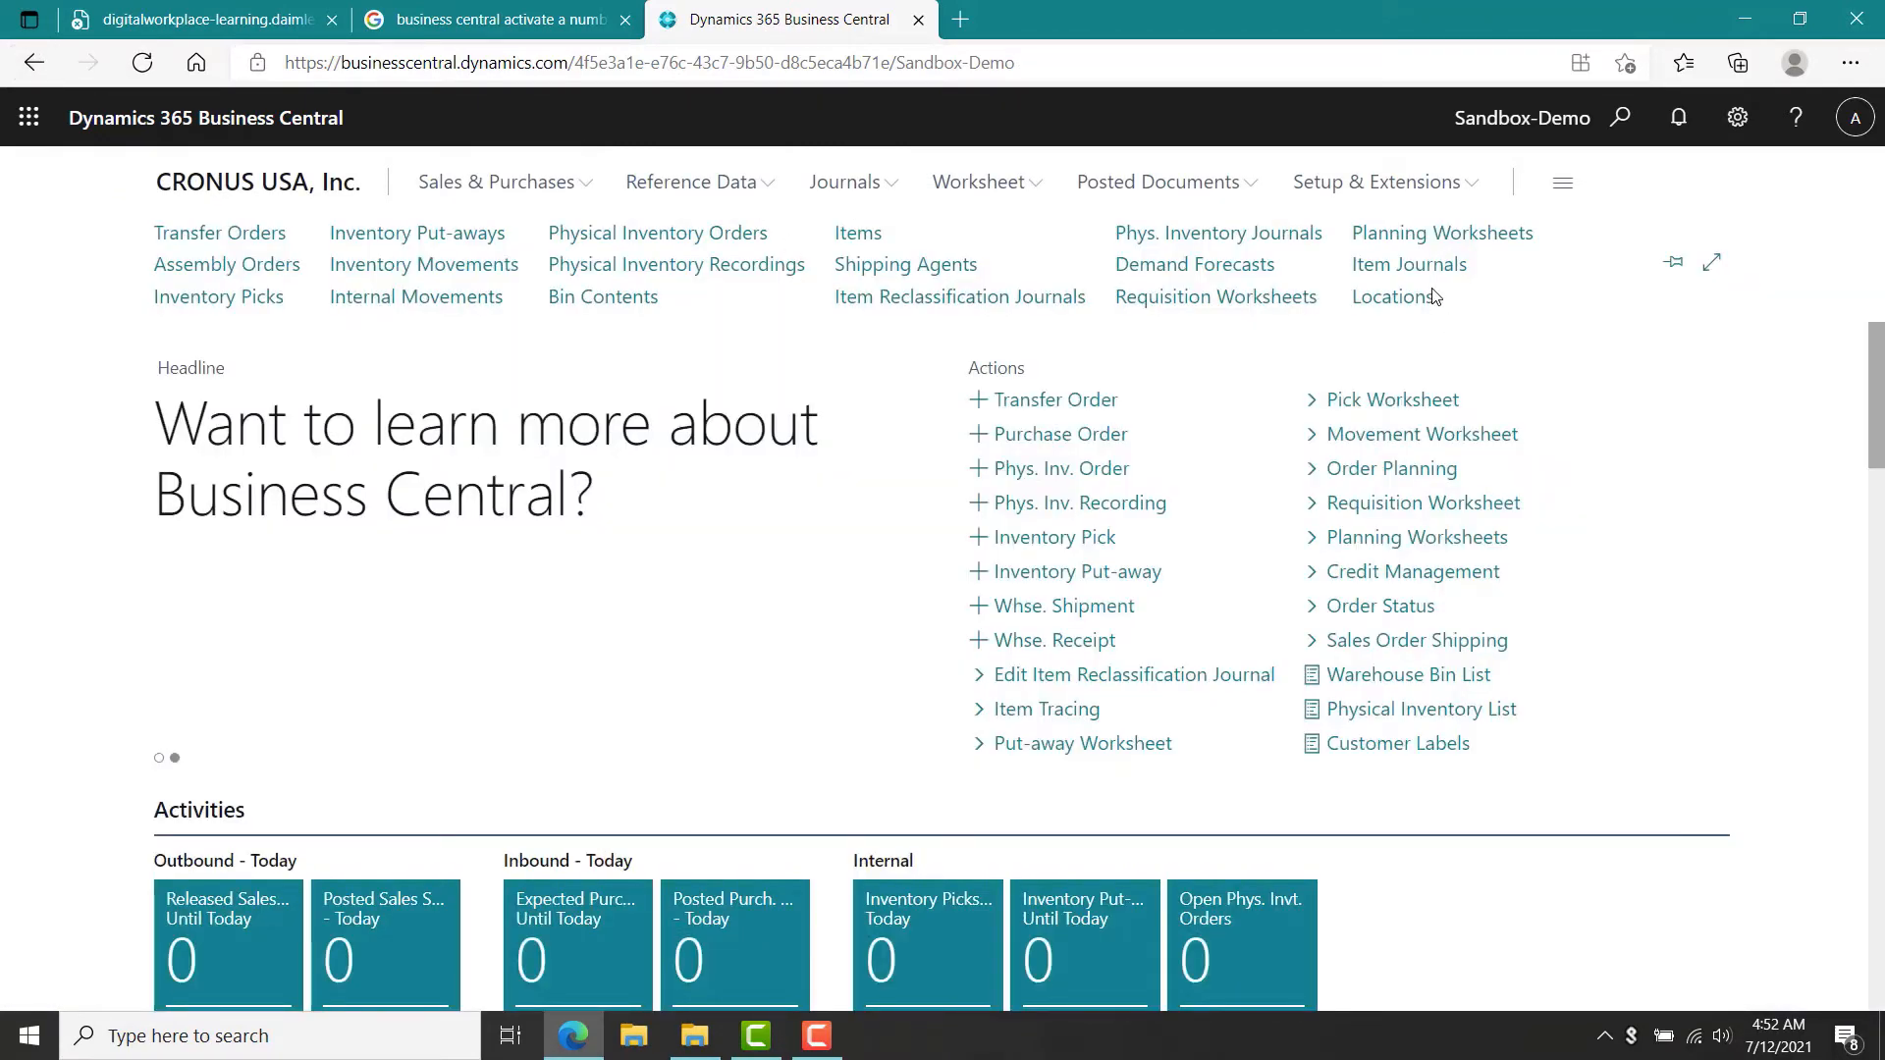
pyautogui.click(1439, 236)
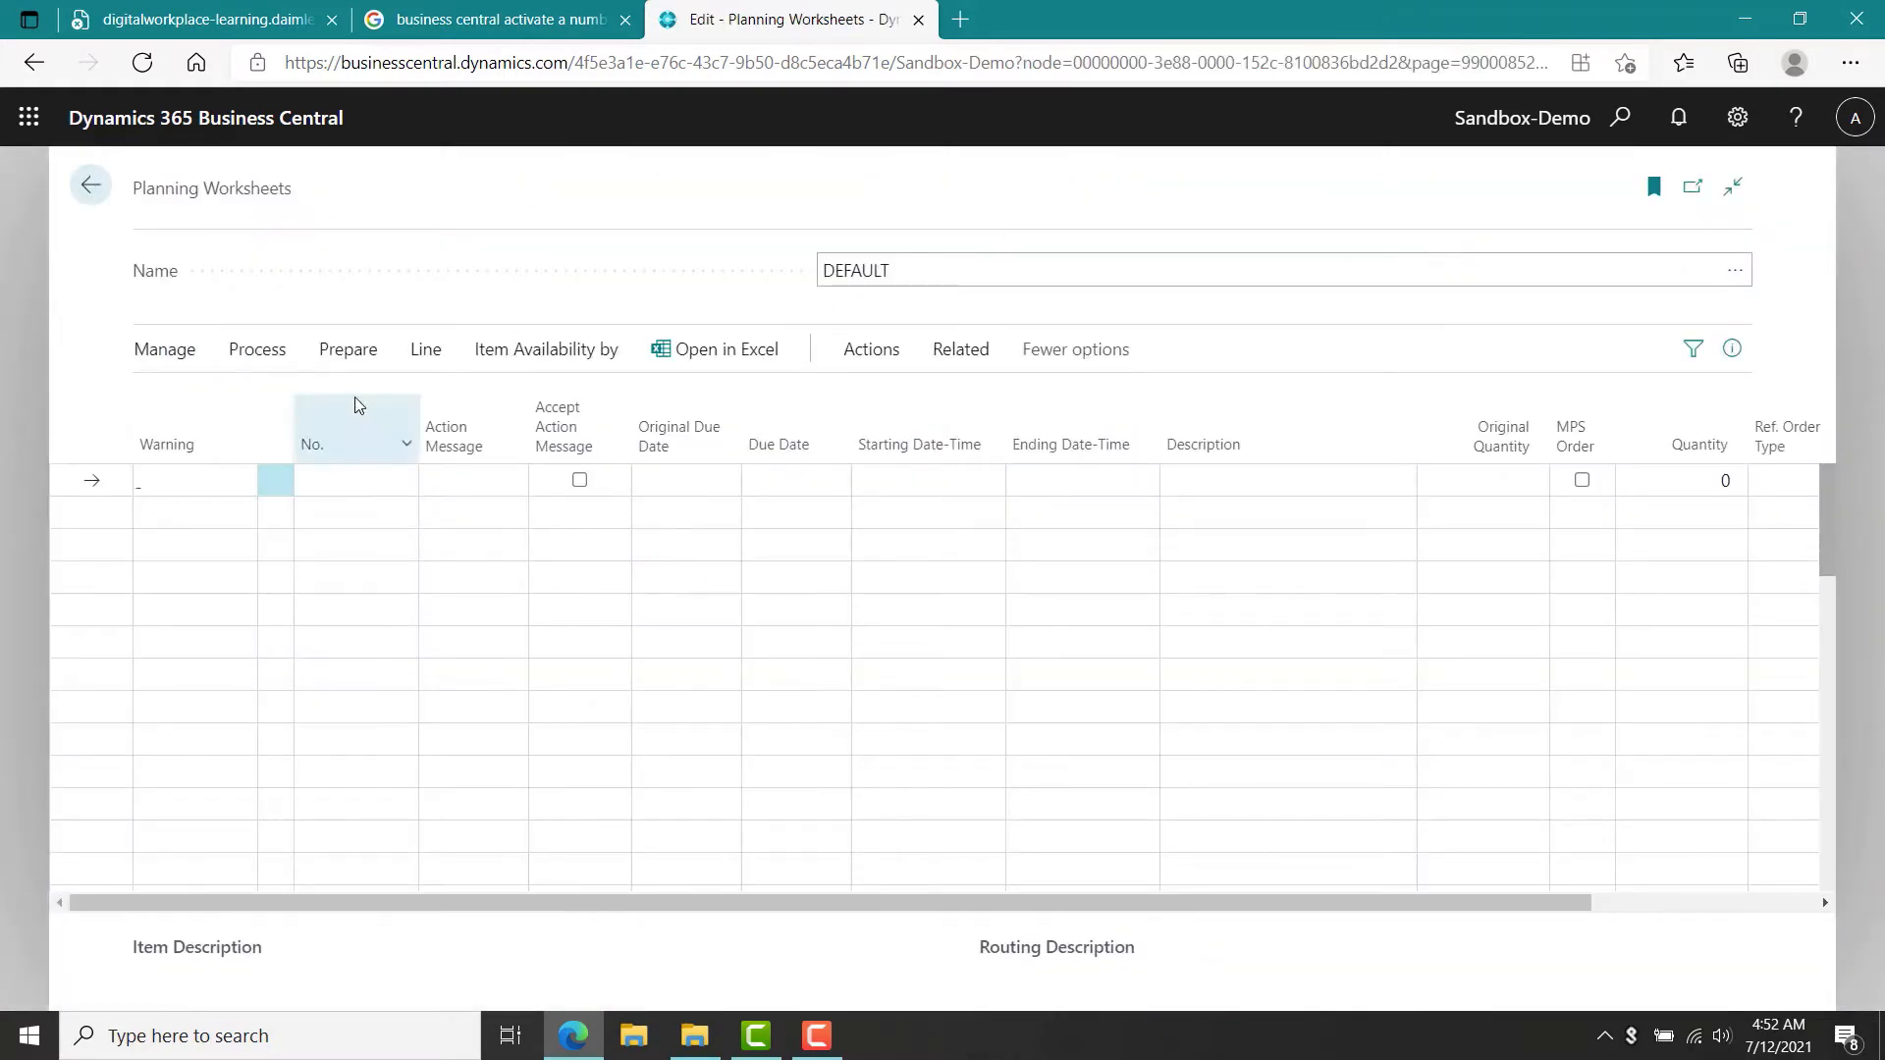
pyautogui.click(345, 355)
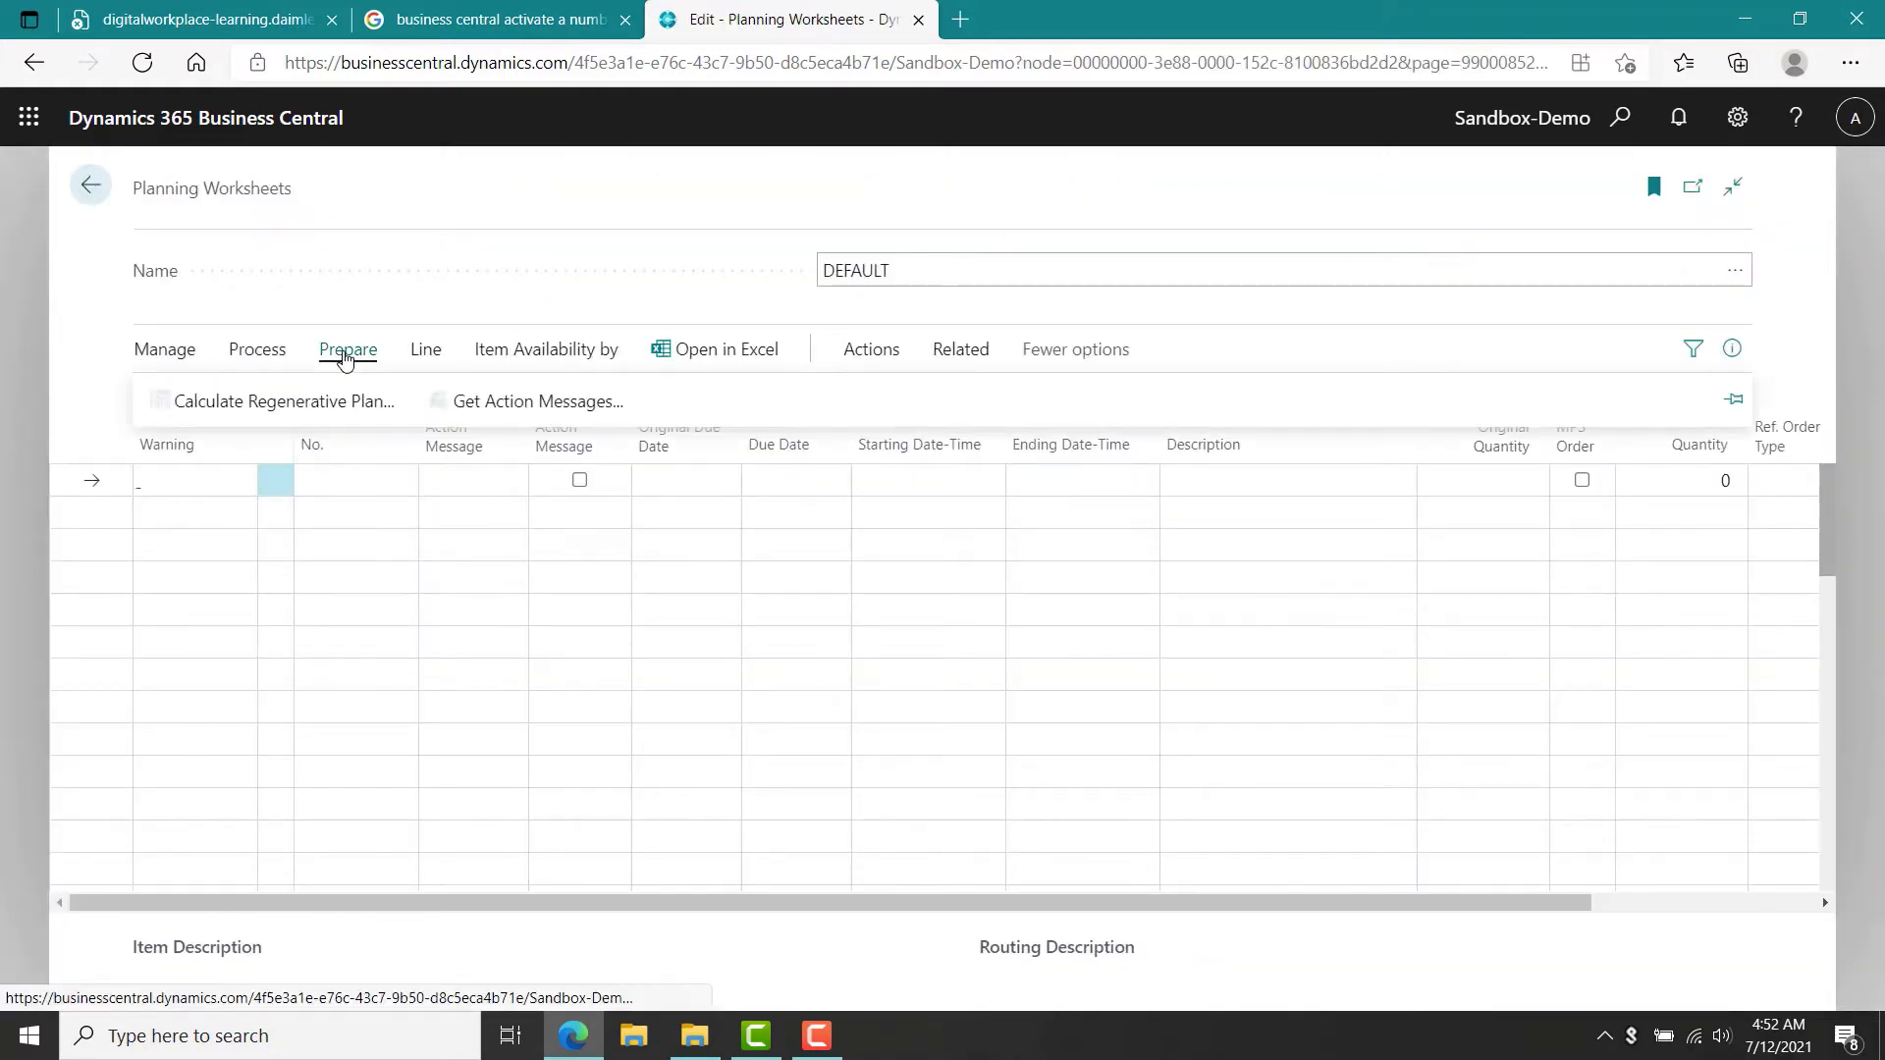
pyautogui.click(330, 404)
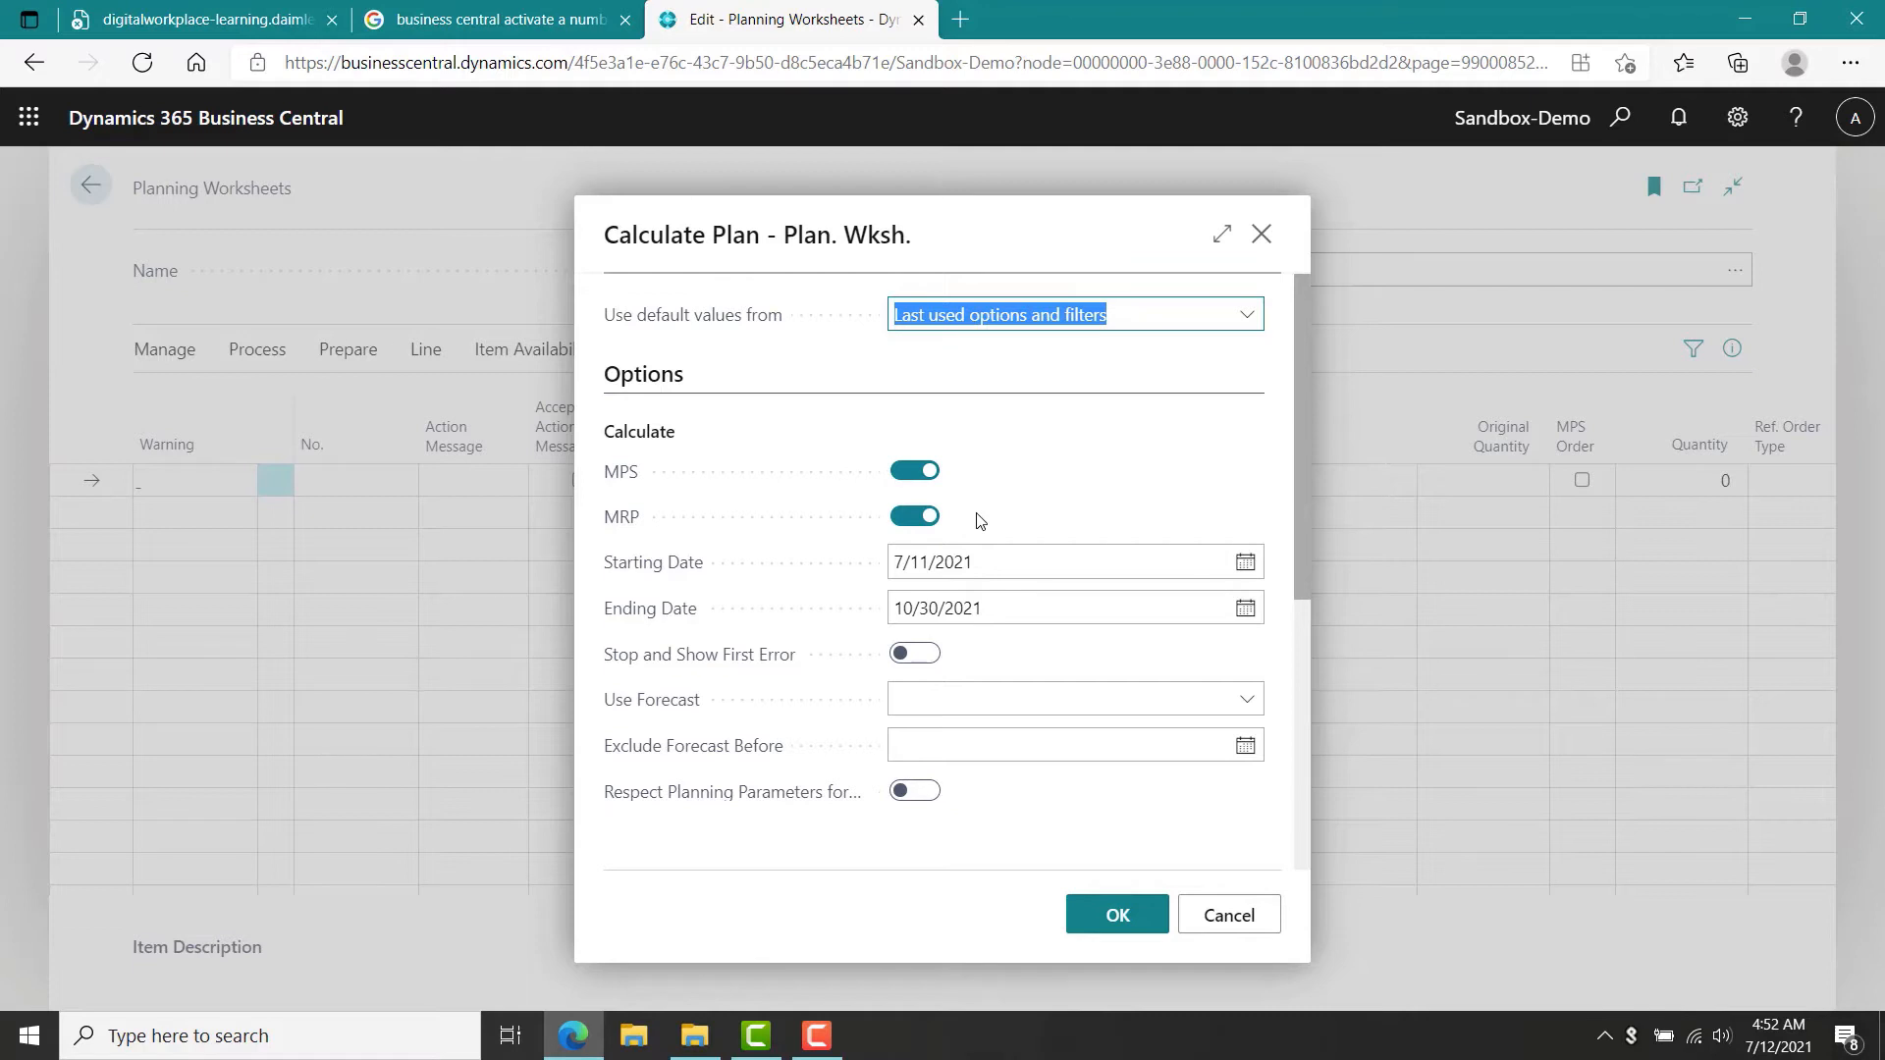
pyautogui.click(915, 517)
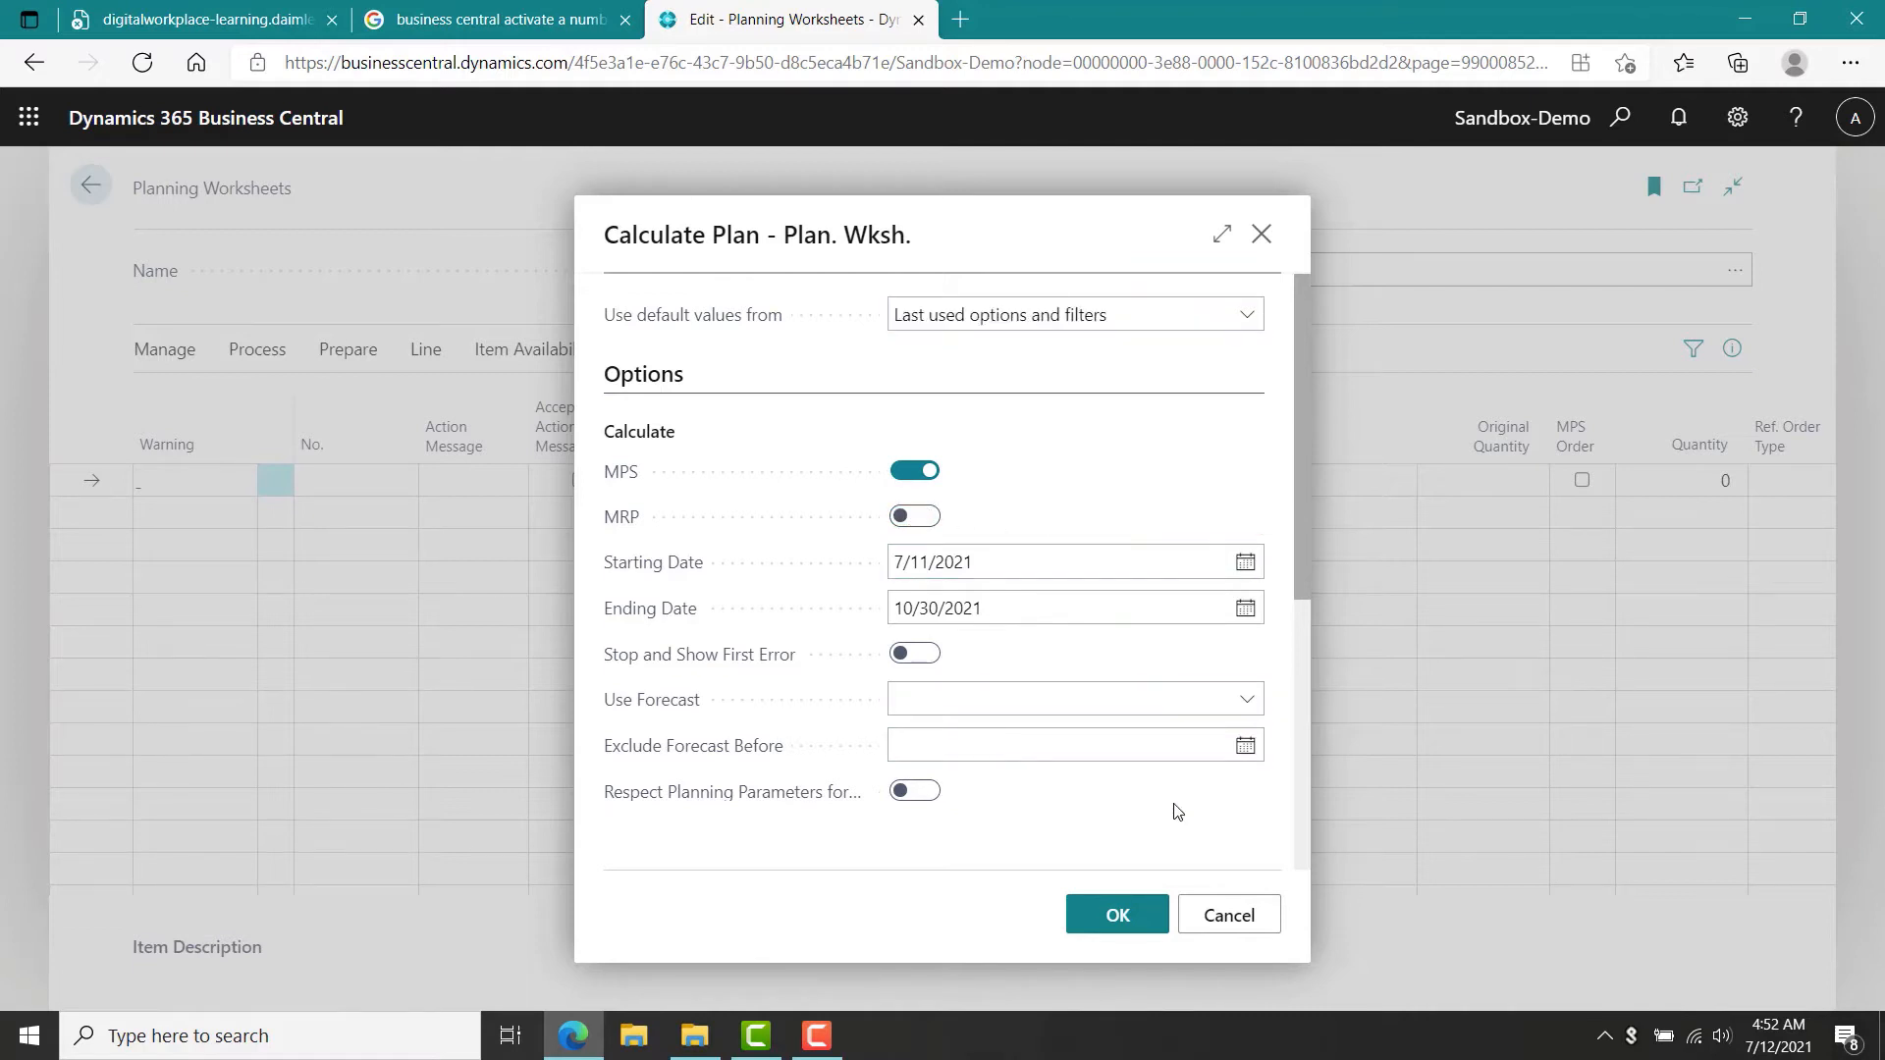
pyautogui.click(1250, 706)
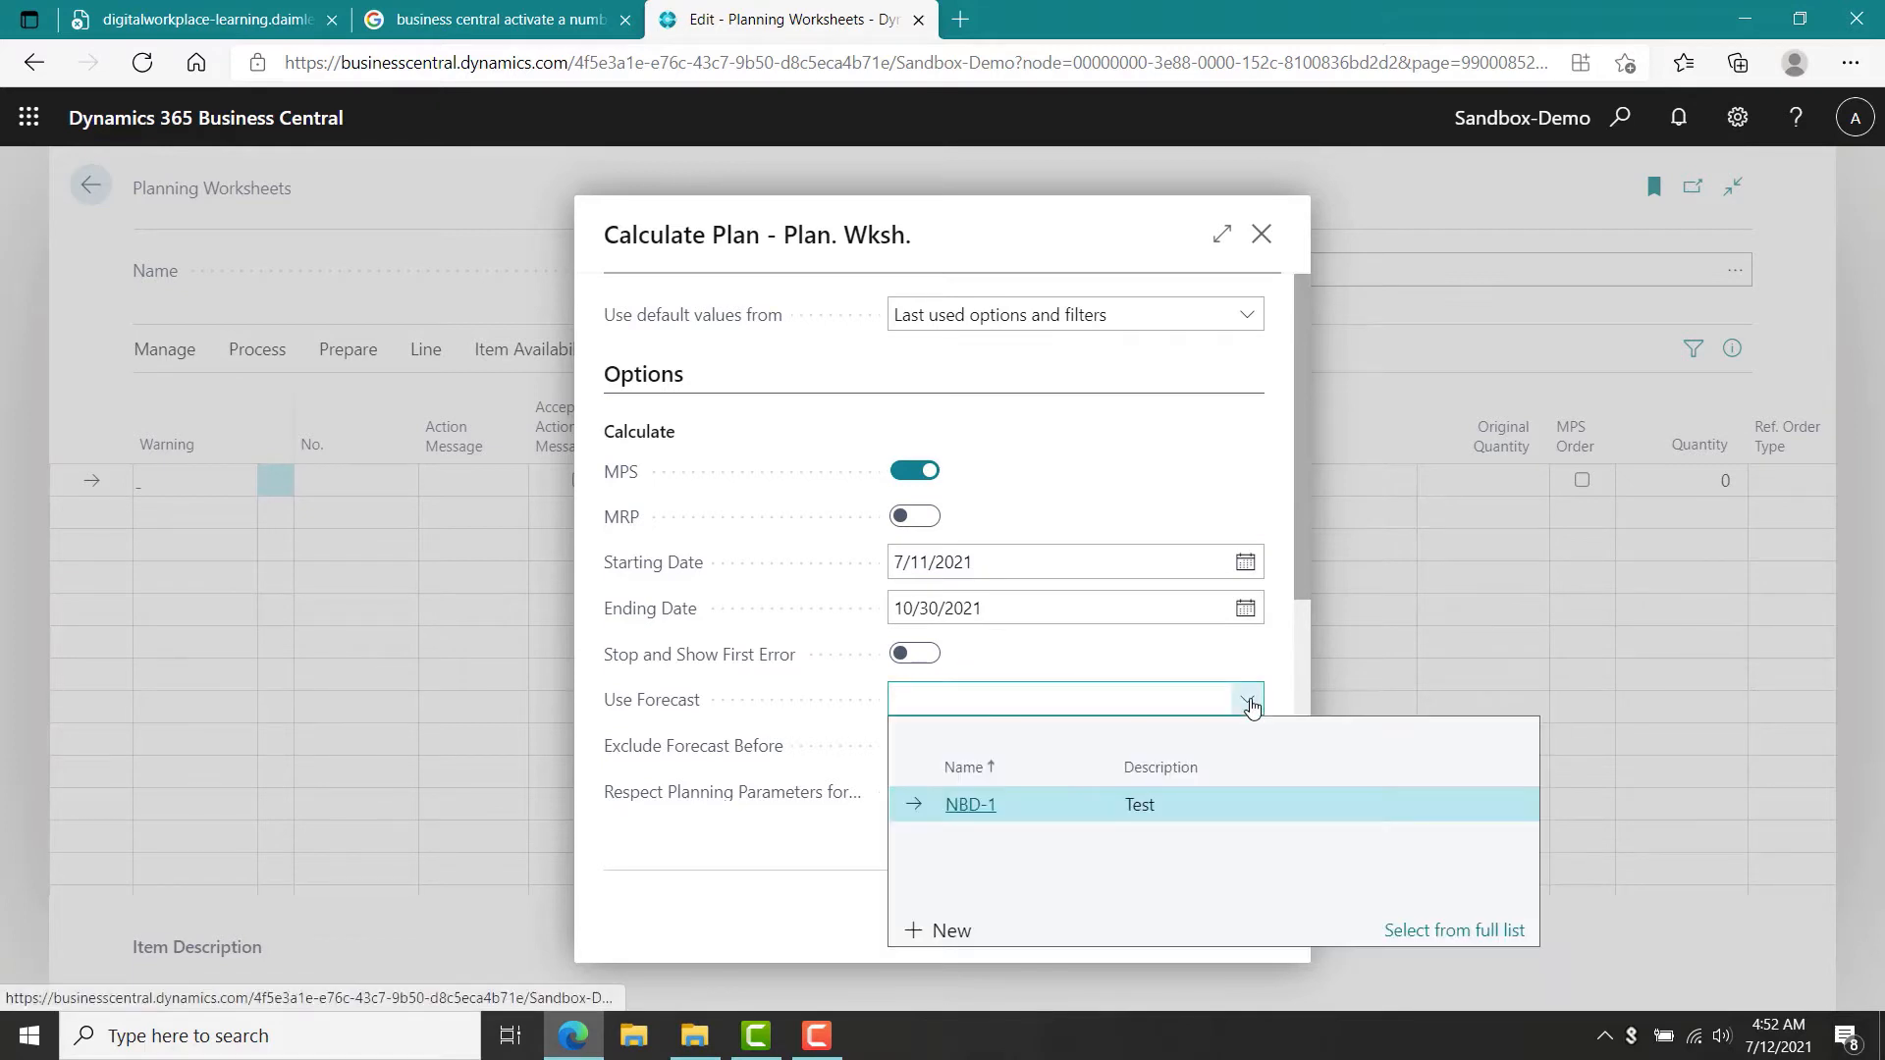
pyautogui.click(982, 803)
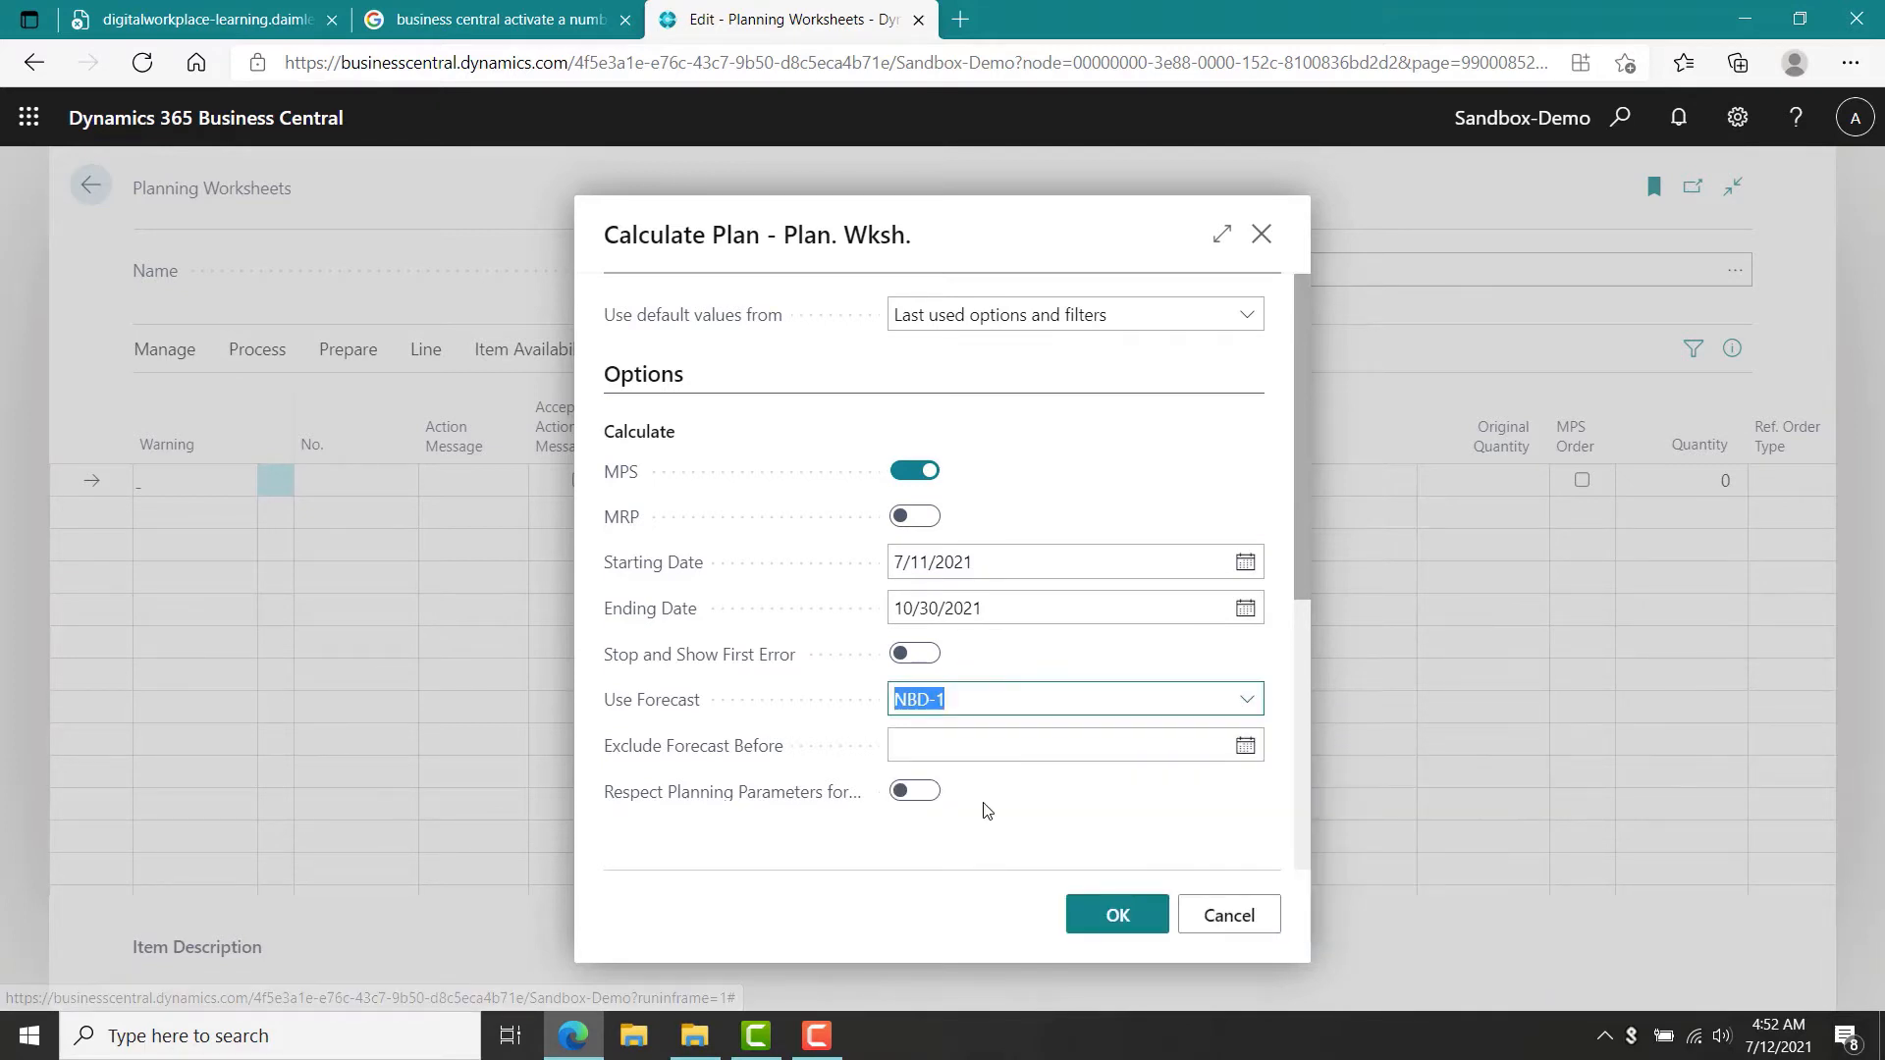
pyautogui.click(1117, 915)
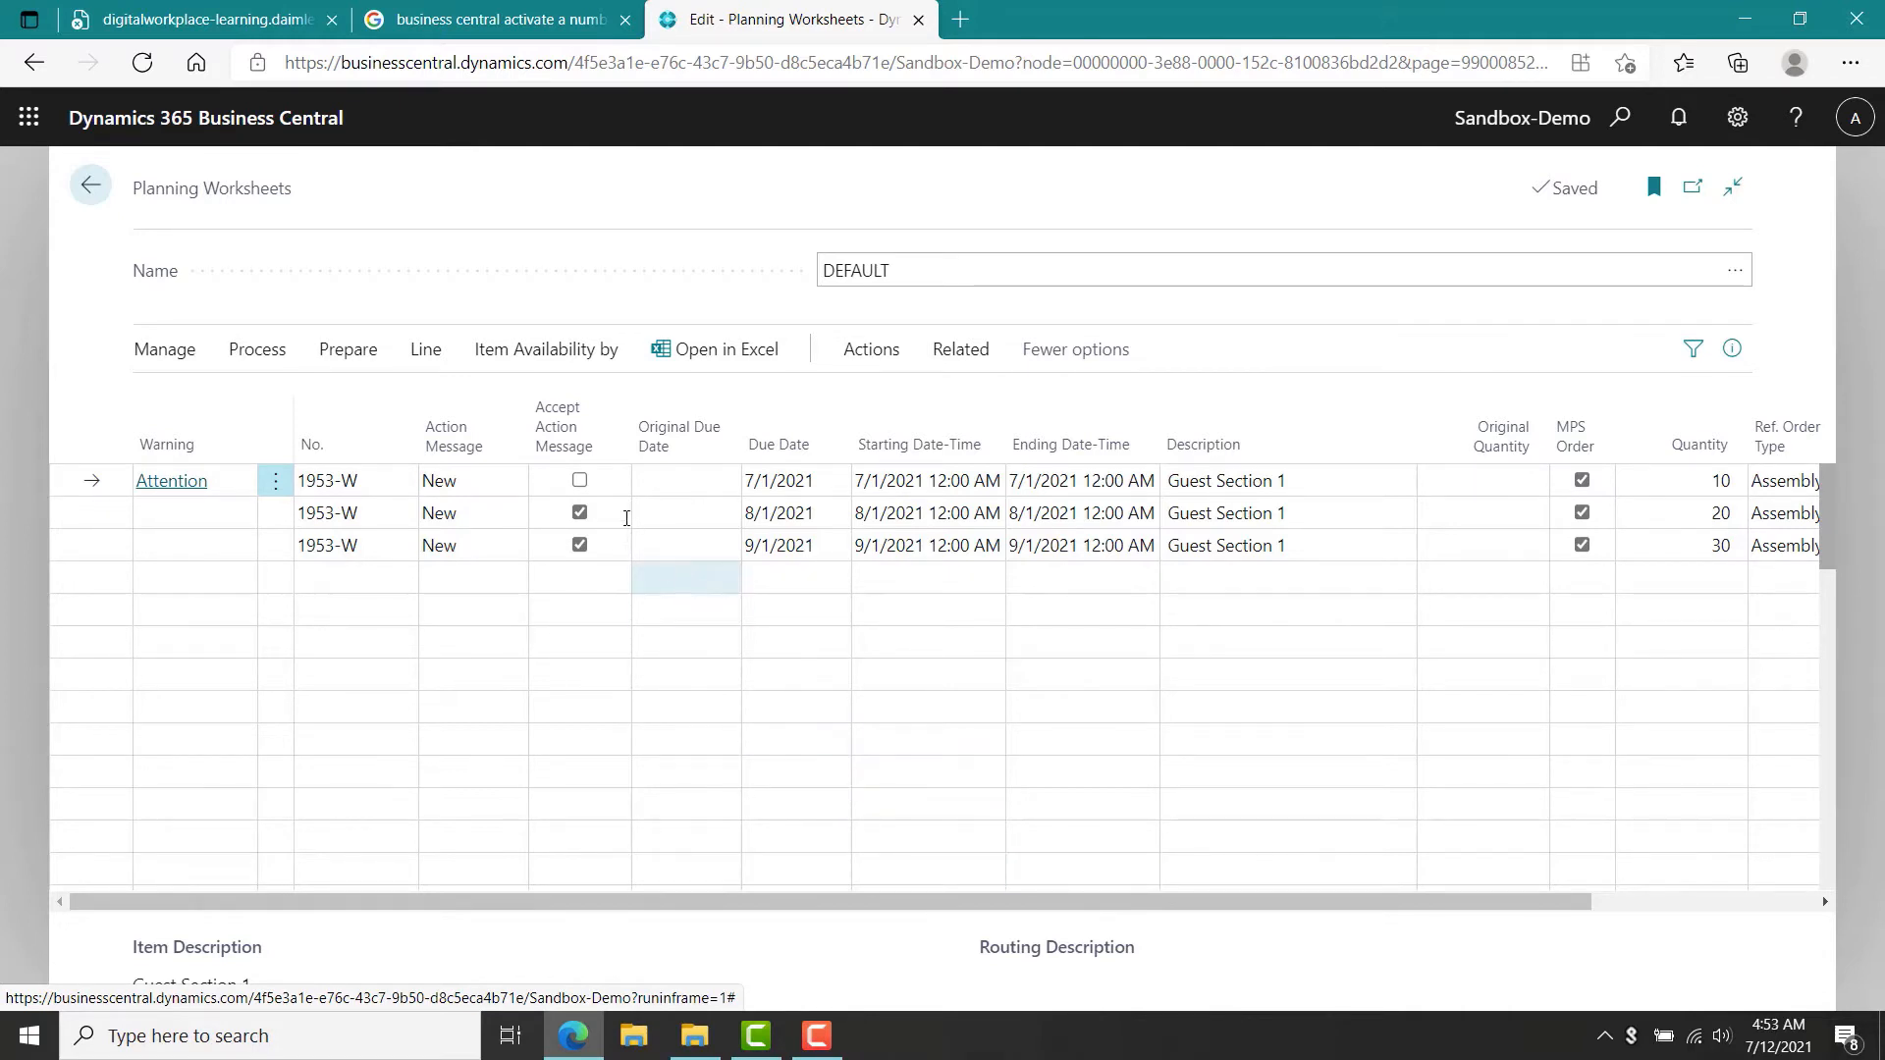
# Accept the first planning line's action message and carry out the action messages to make assembly orders.
pyautogui.click(581, 481)
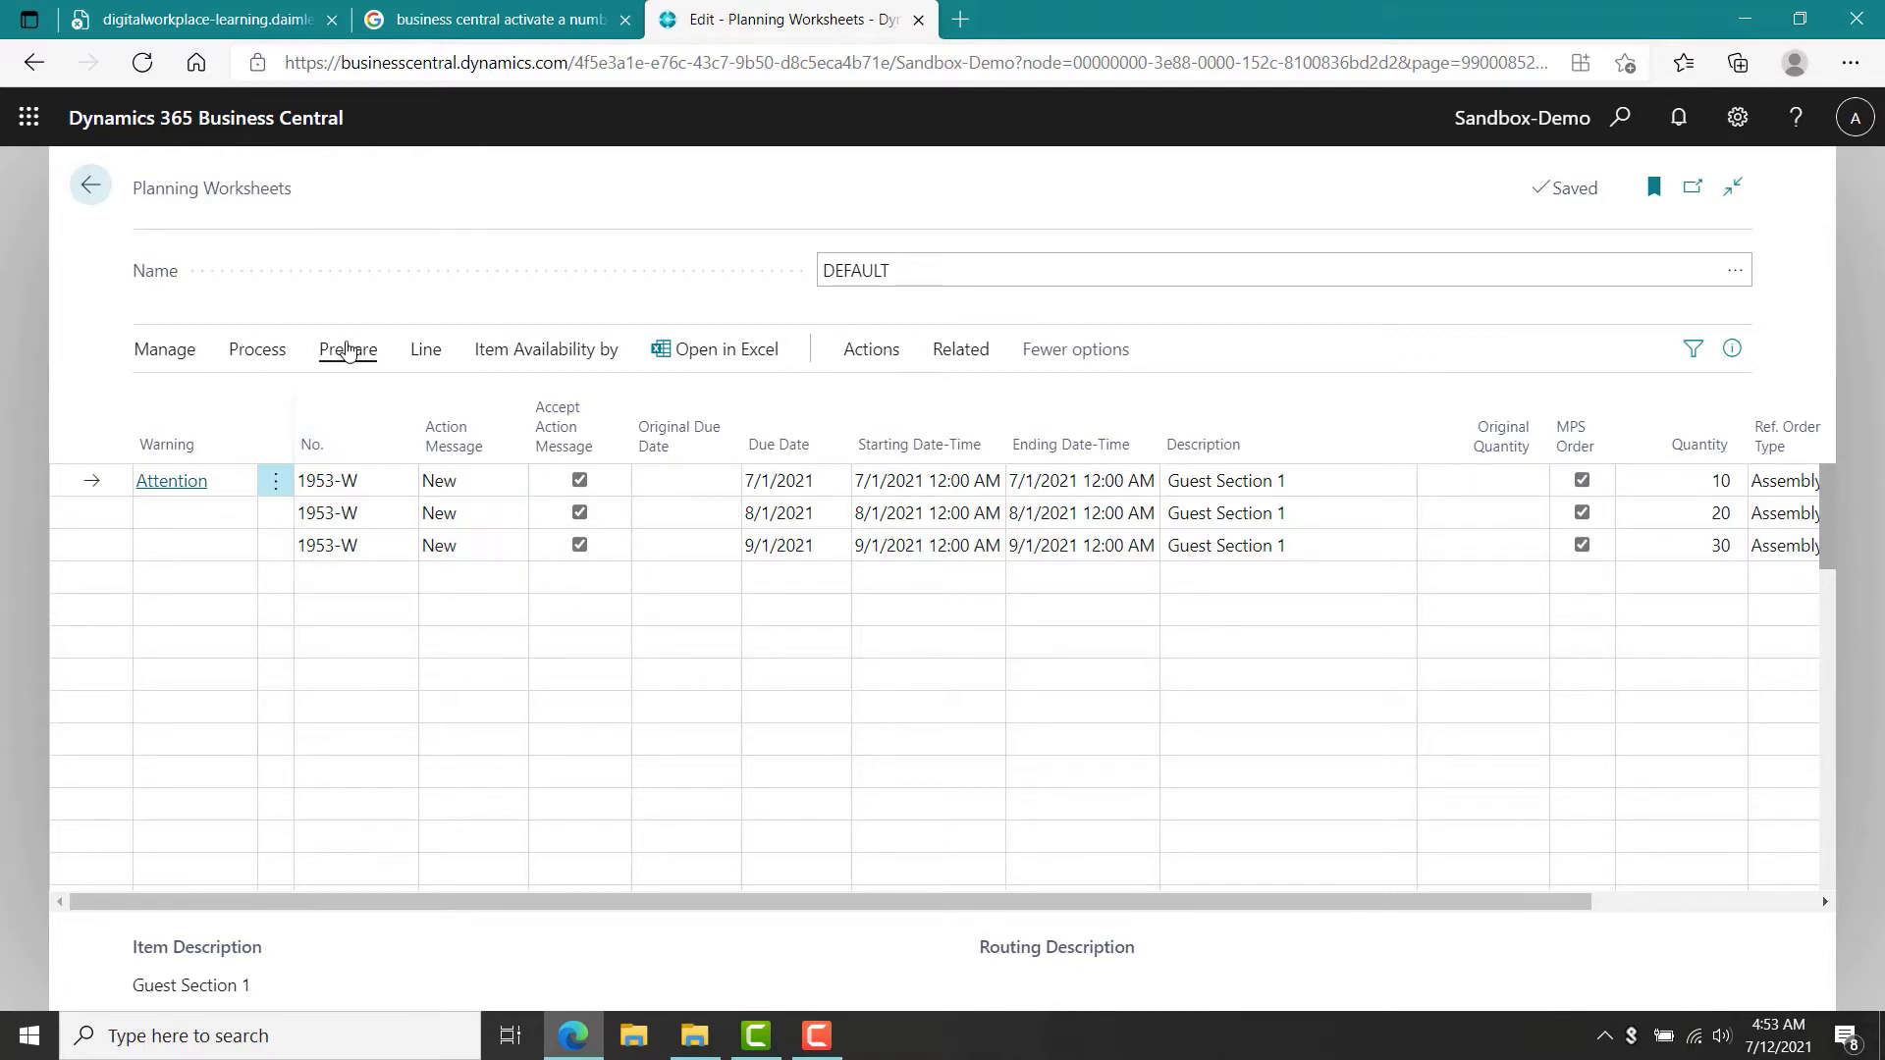
pyautogui.click(273, 357)
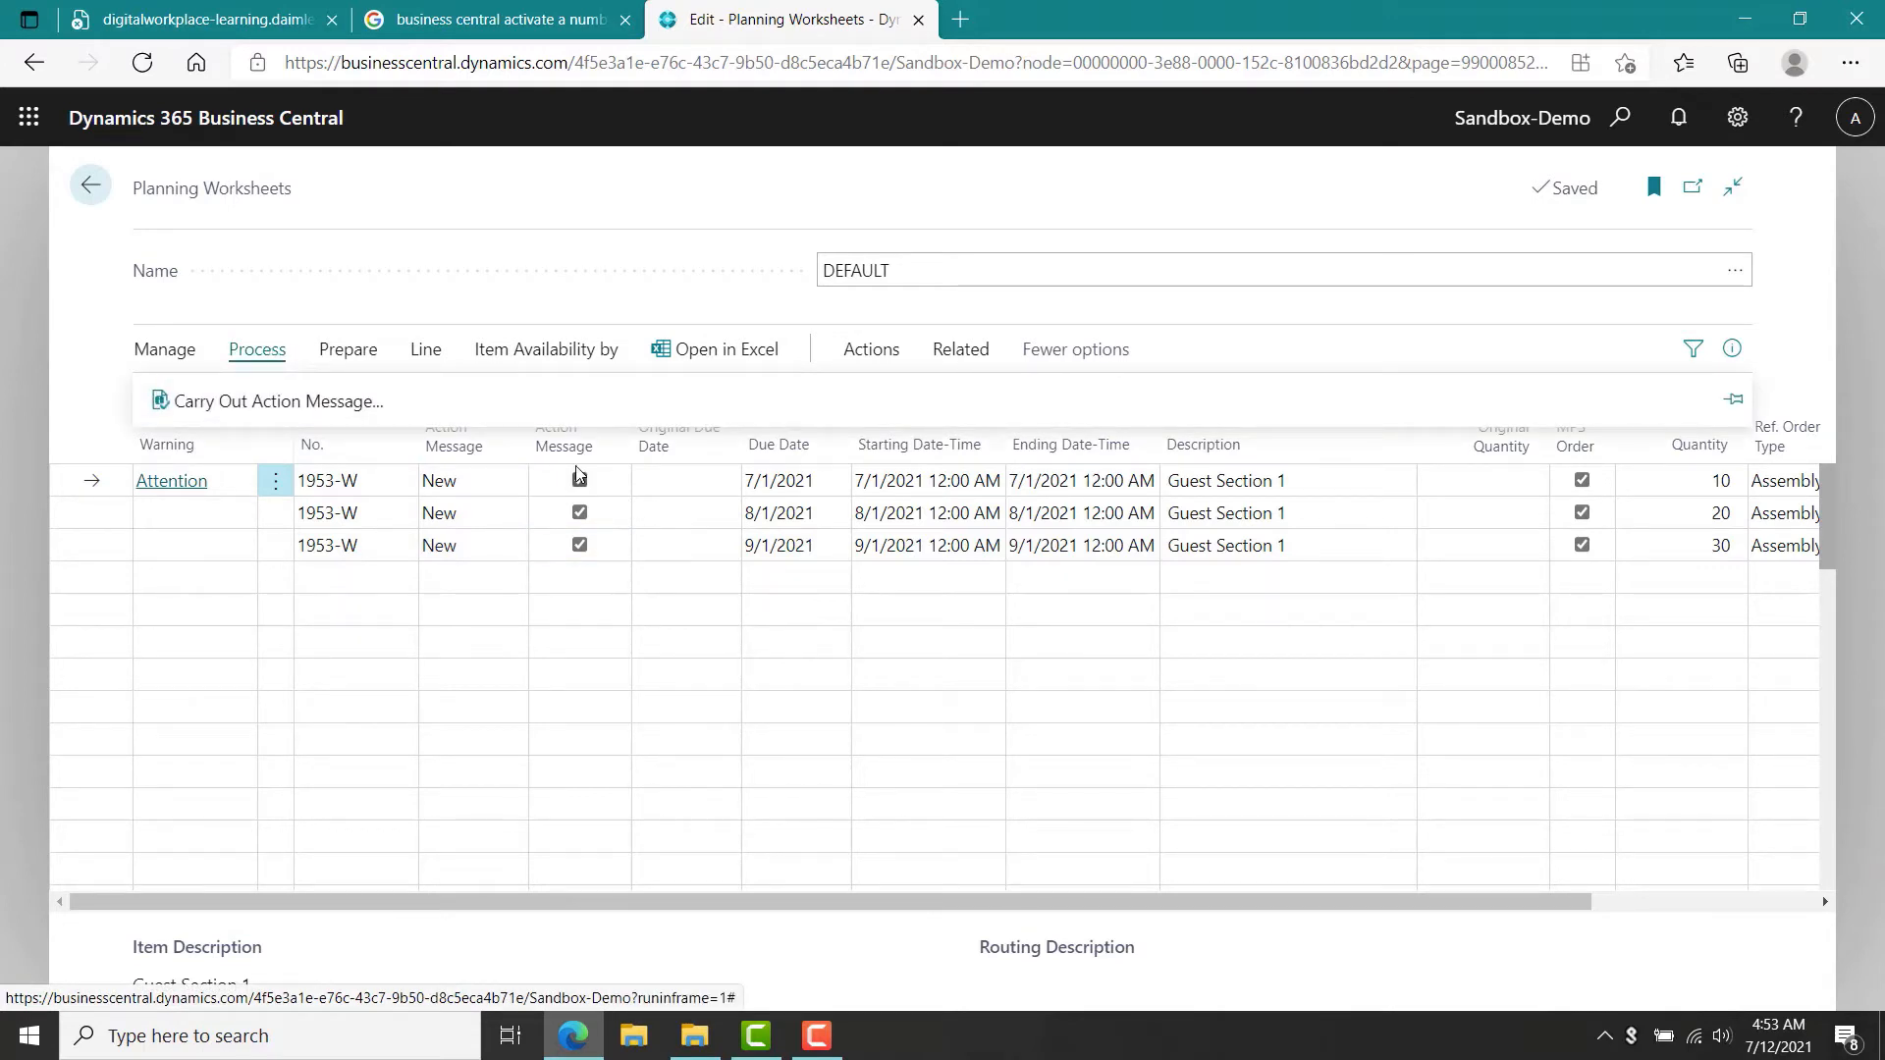
pyautogui.click(579, 580)
pyautogui.click(315, 417)
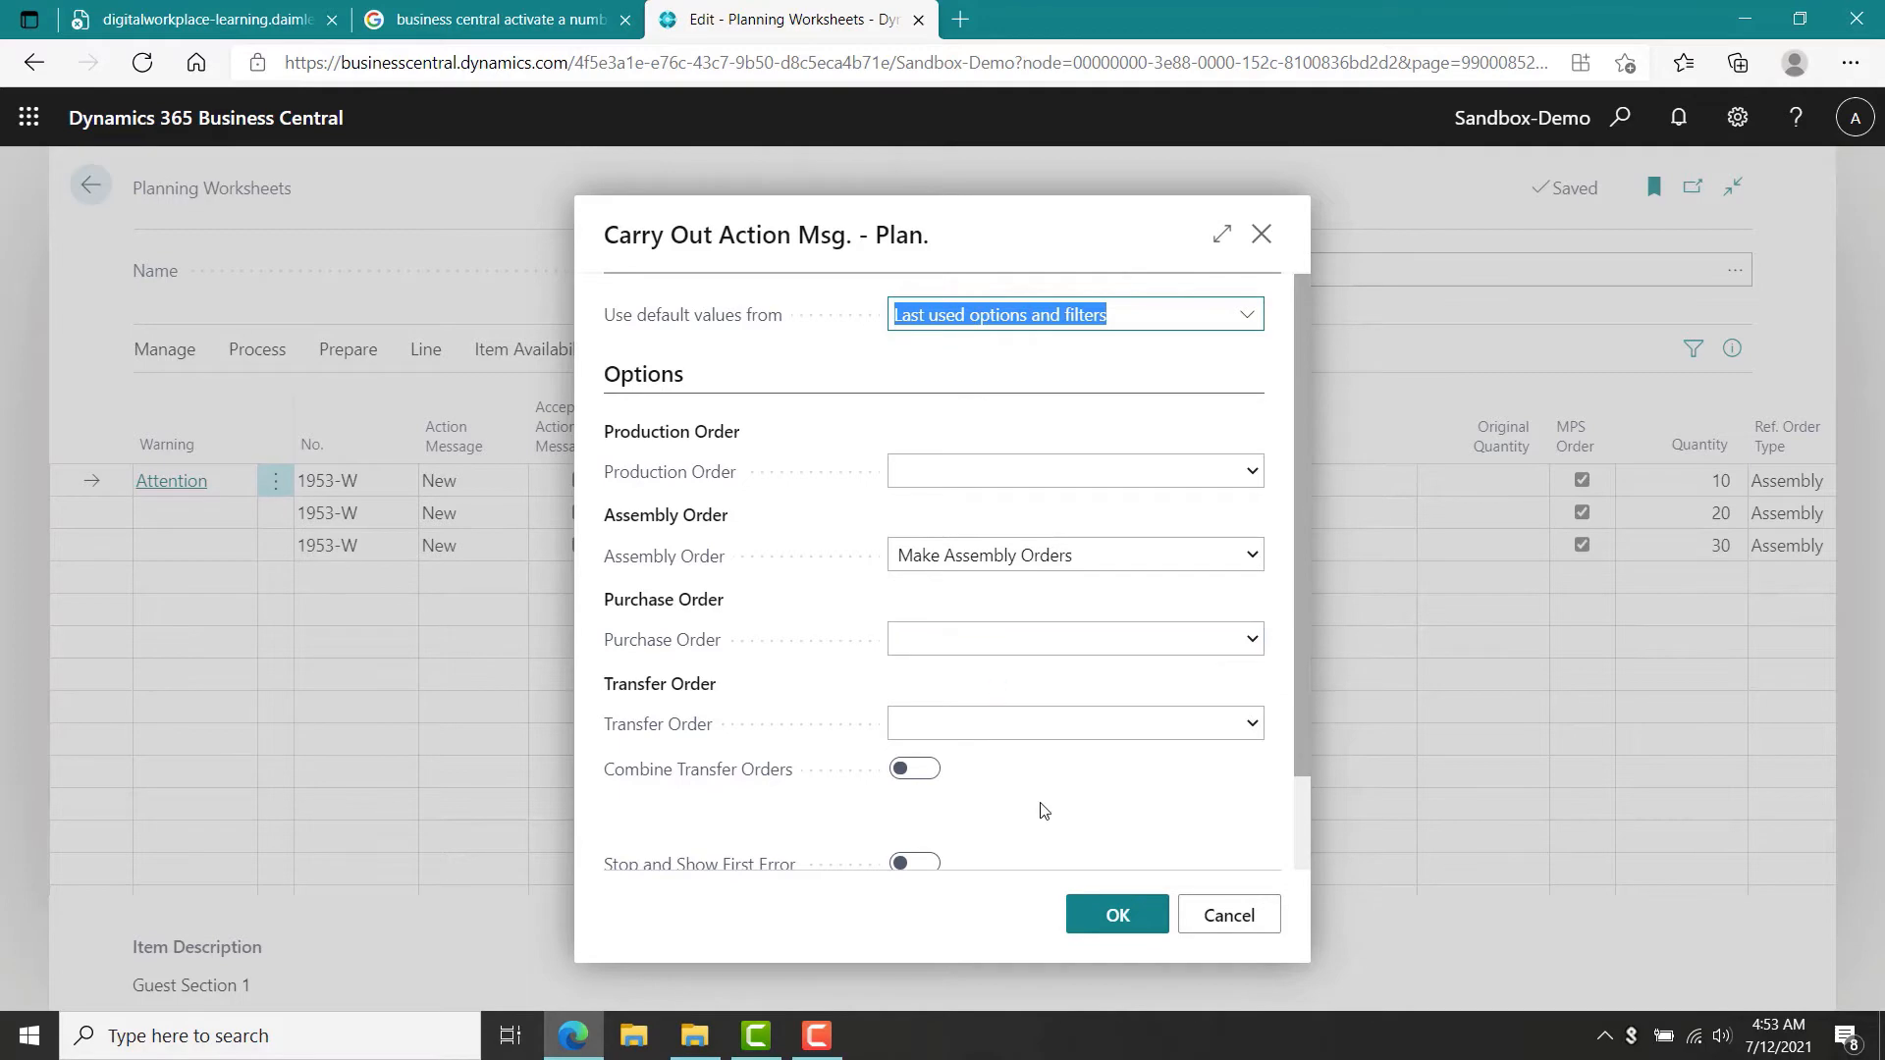
pyautogui.click(1116, 914)
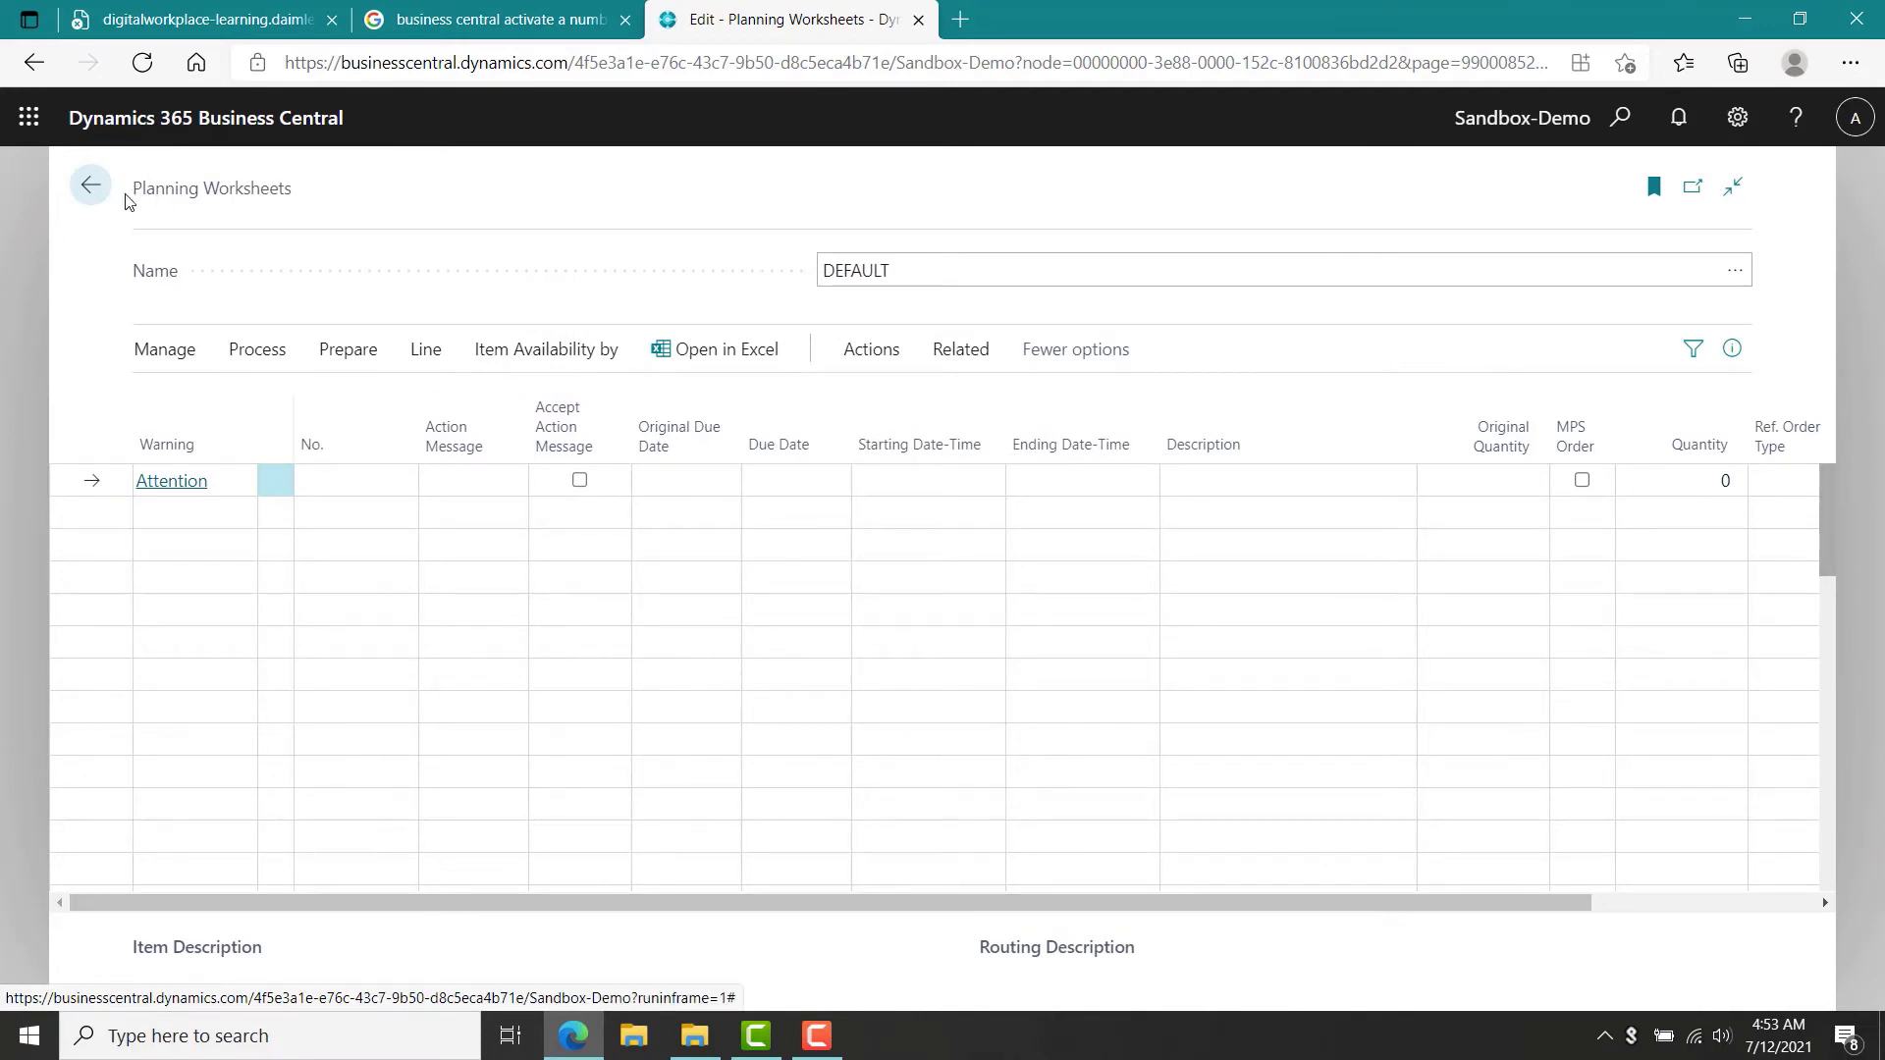
# Open the Assembly Orders list to review the orders created for Guest Section 1.
pyautogui.click(96, 194)
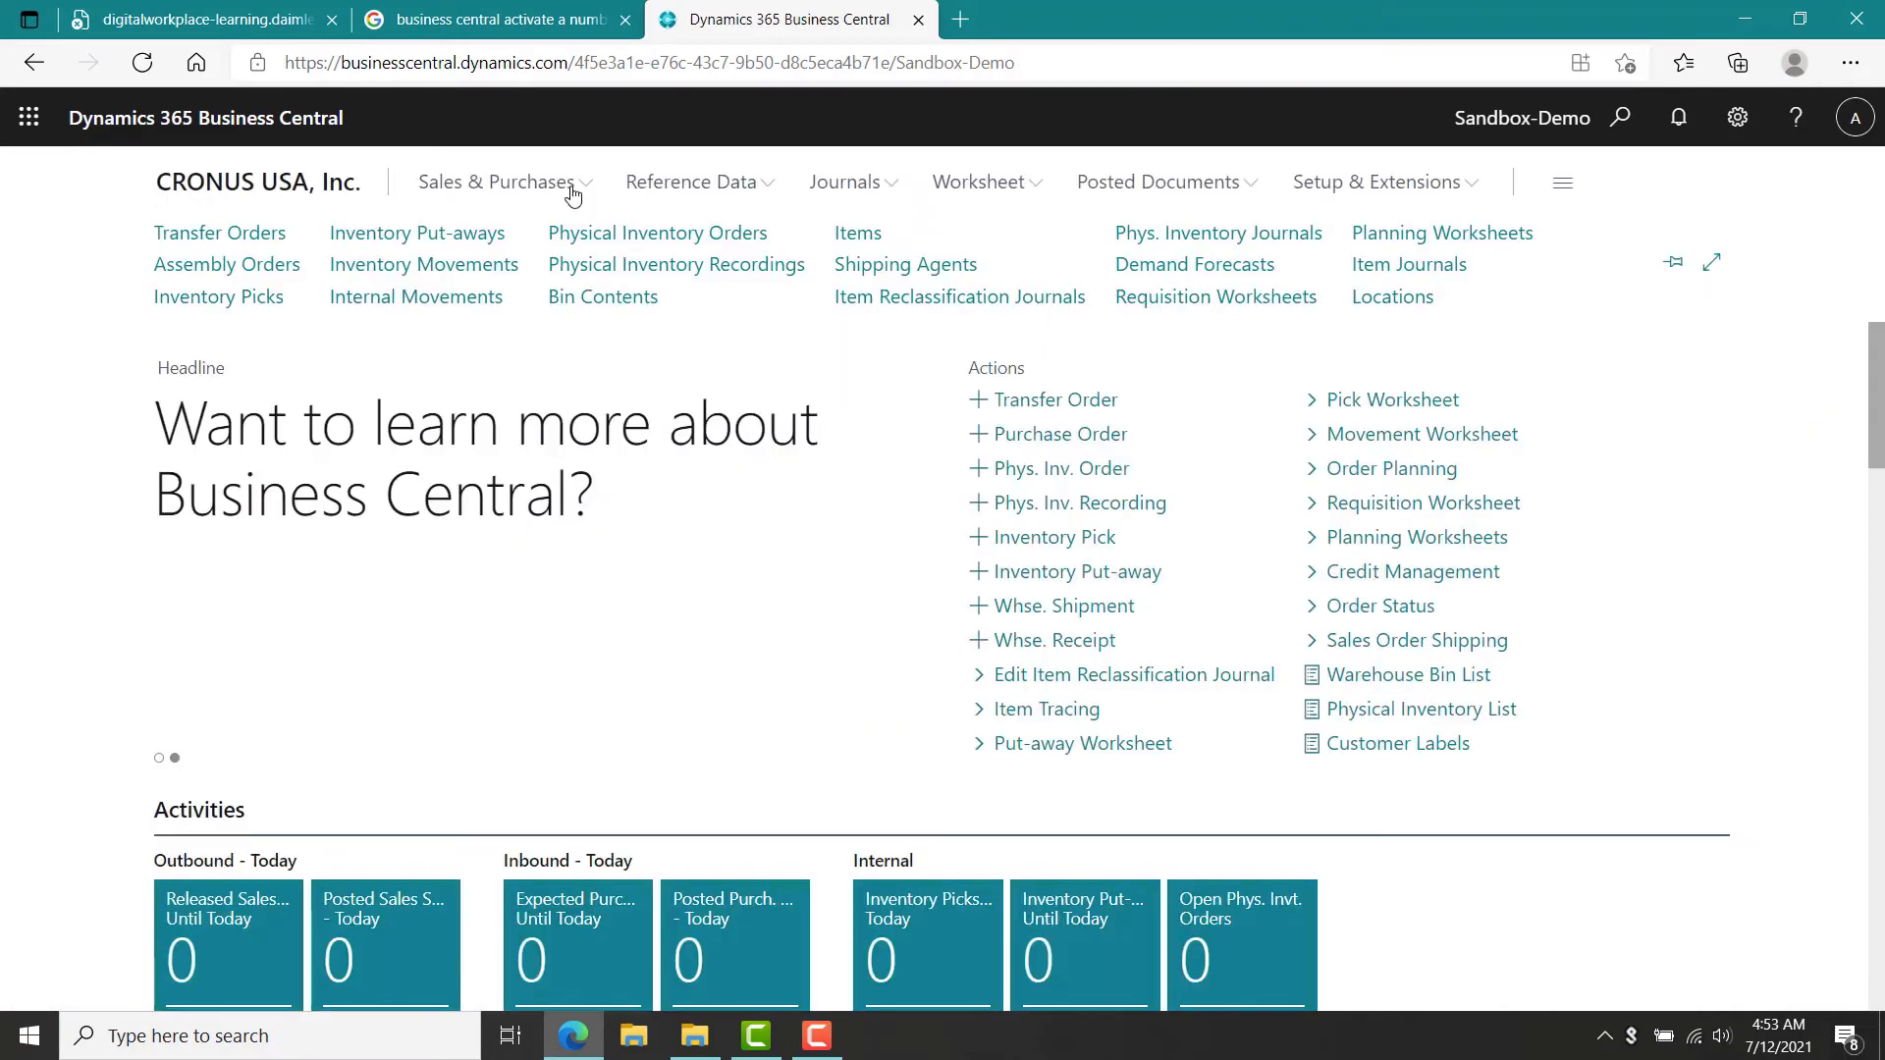
pyautogui.click(1615, 131)
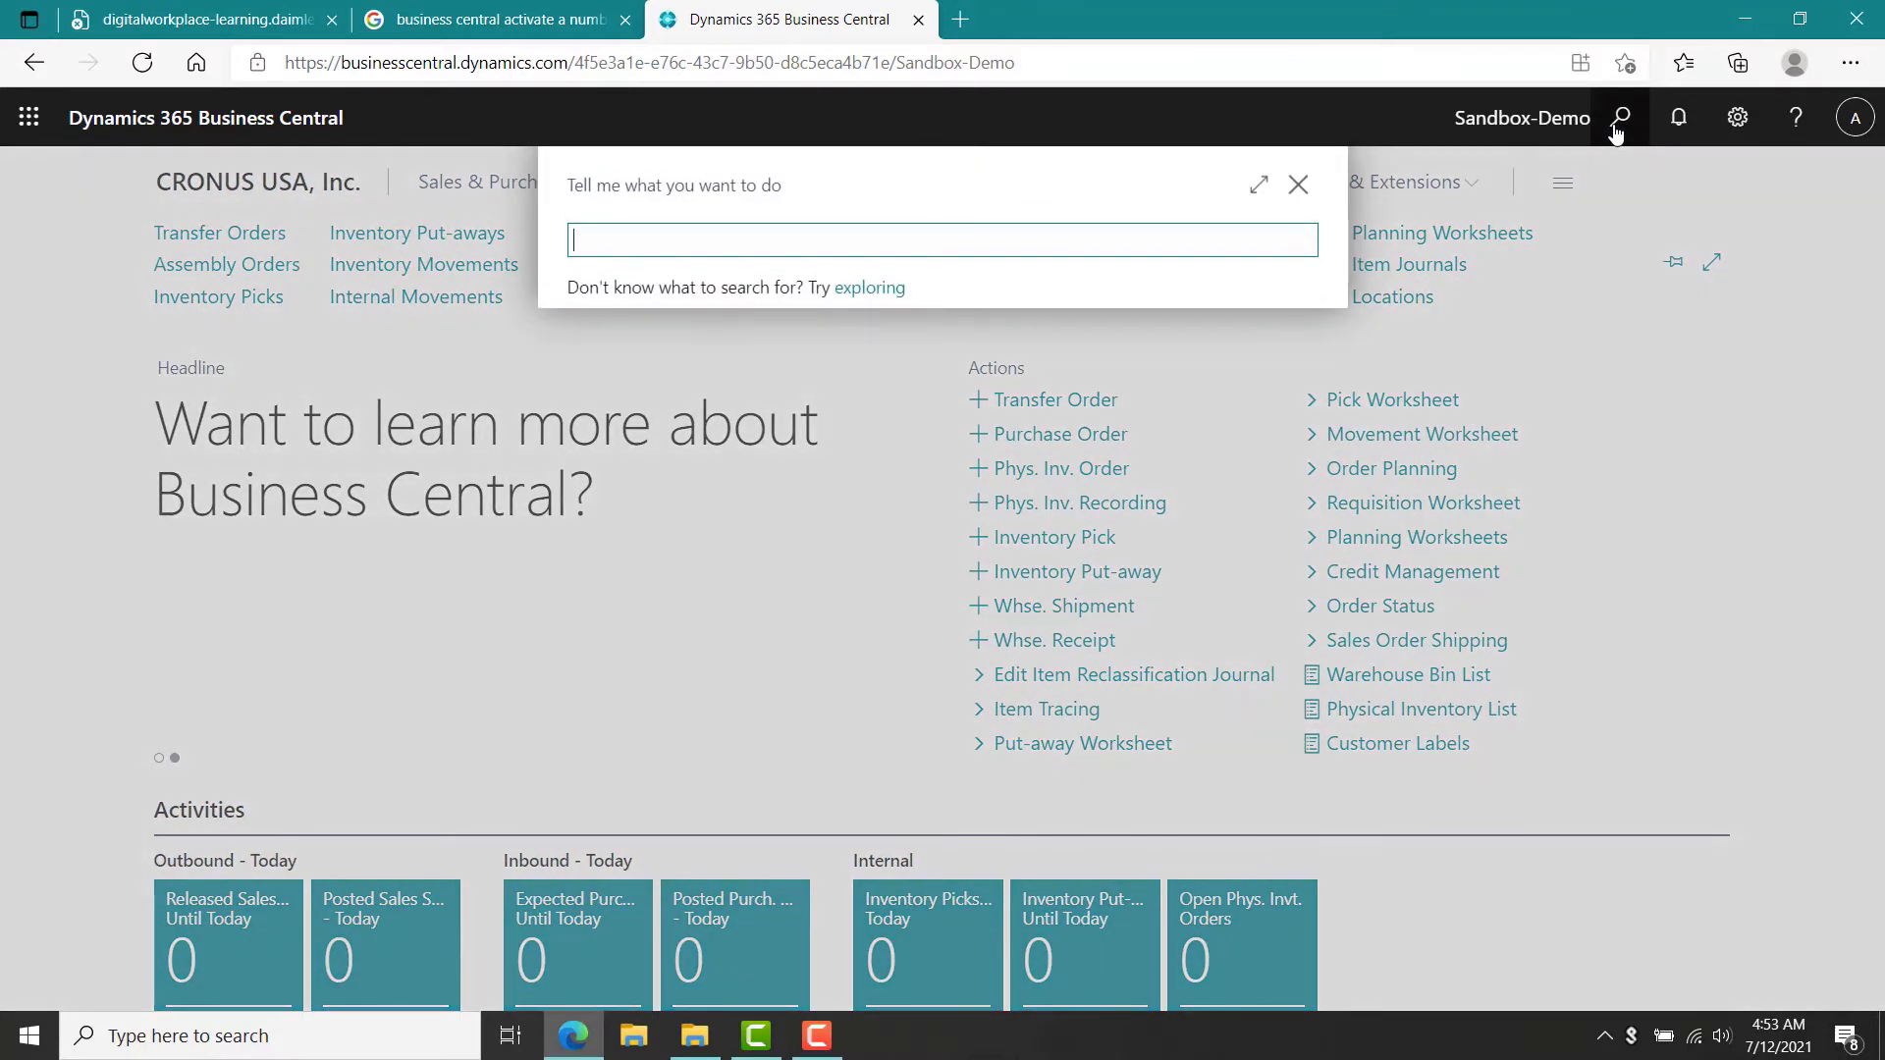
pyautogui.write('assembly')
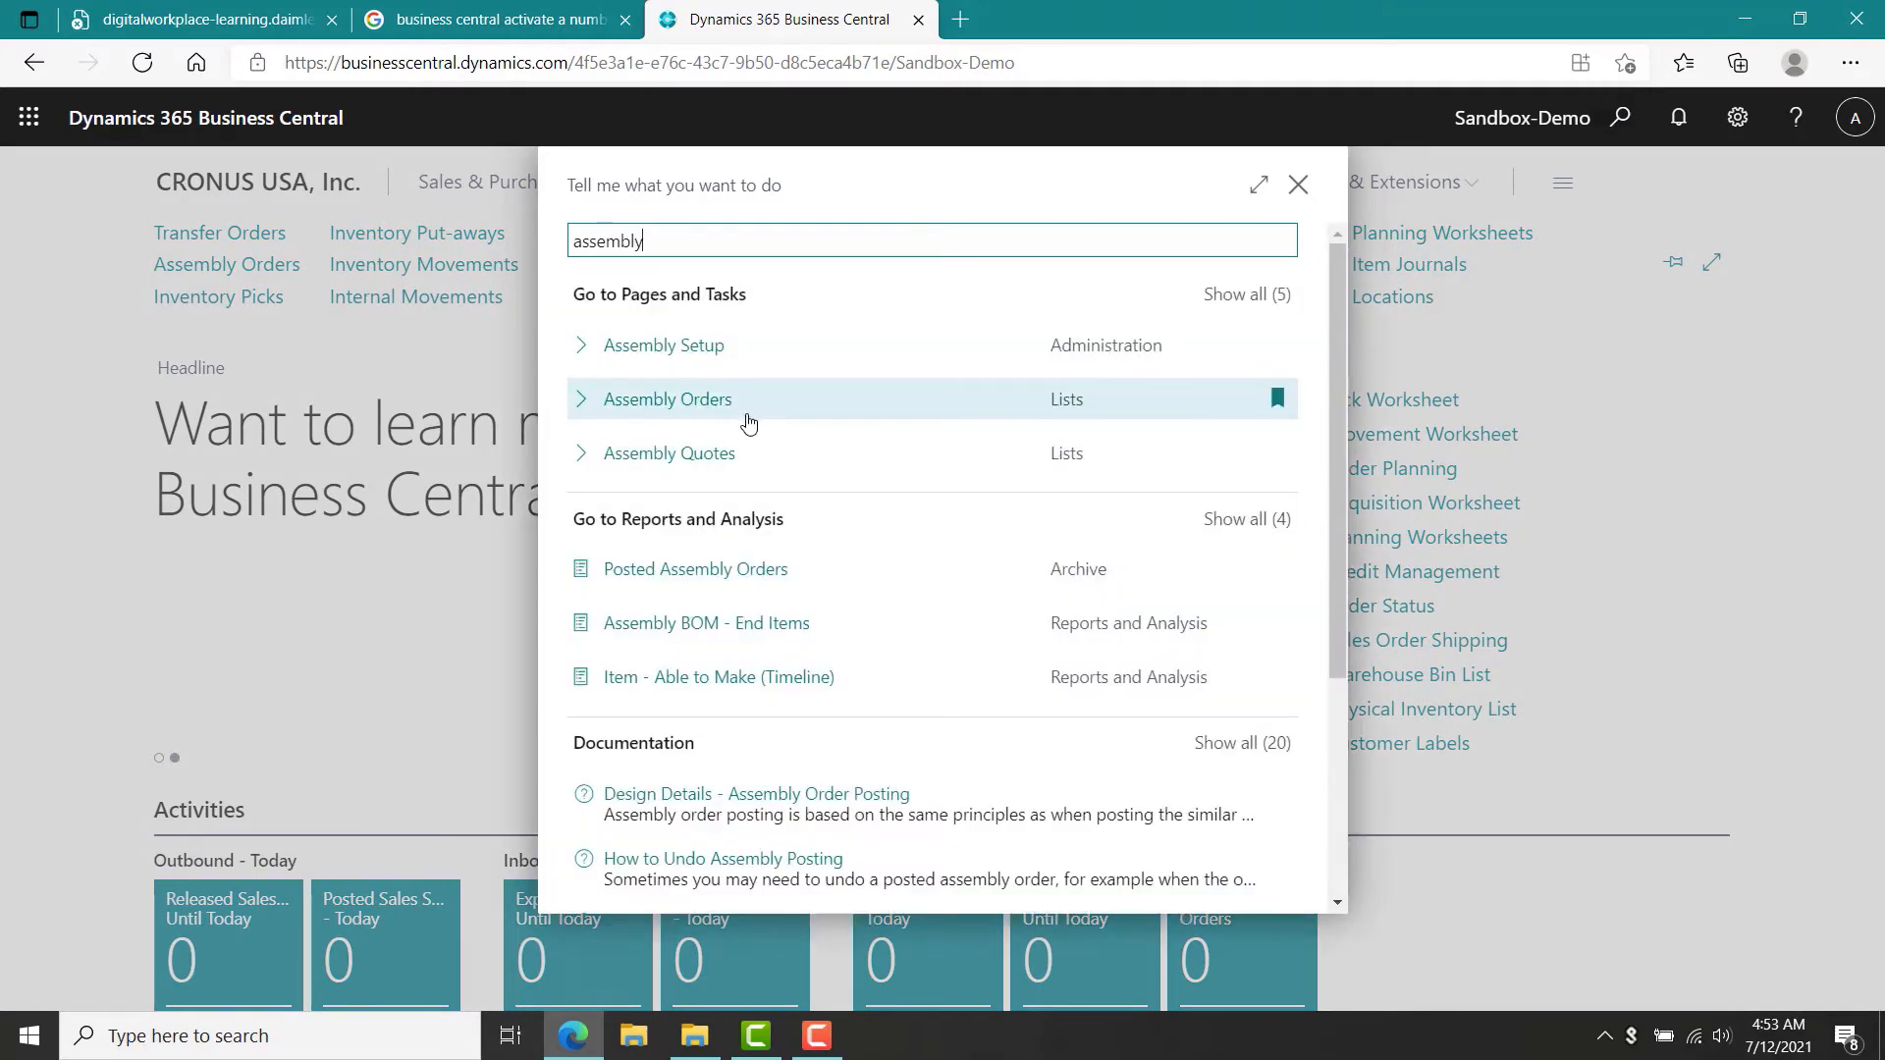
pyautogui.click(751, 421)
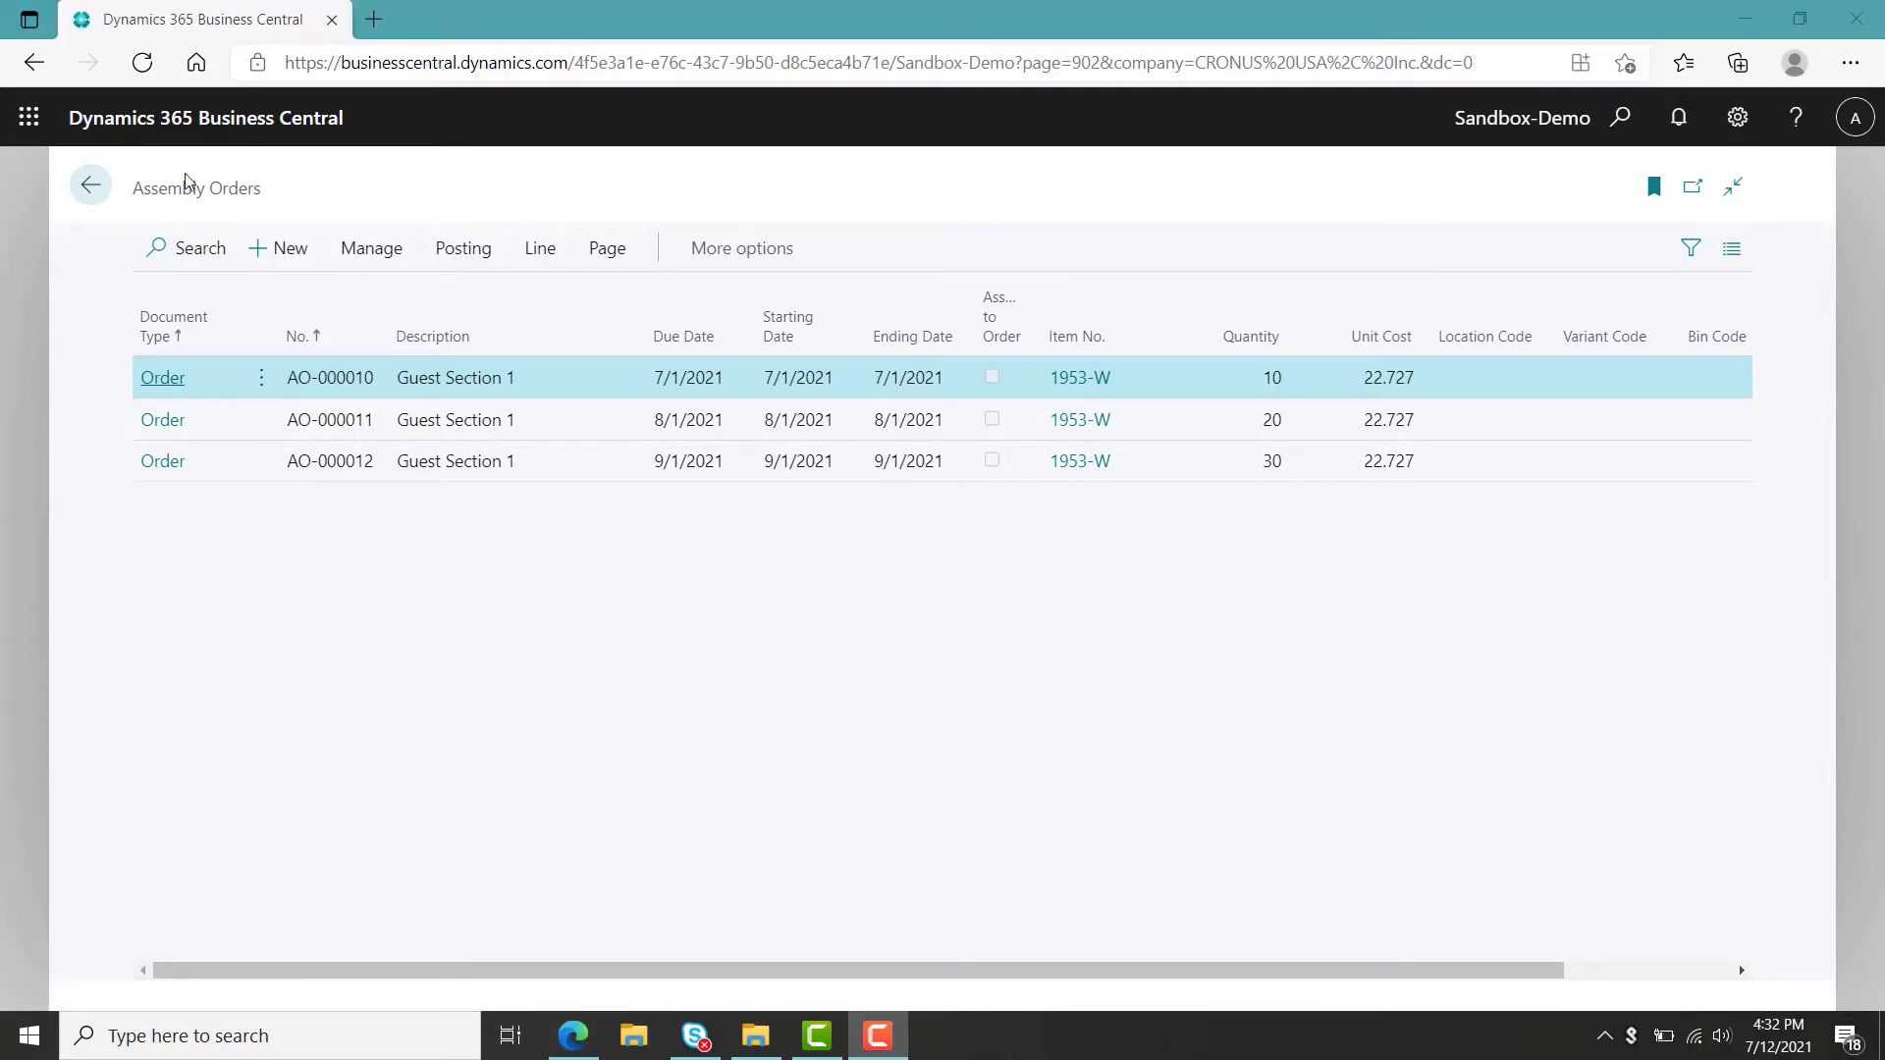
pyautogui.click(96, 186)
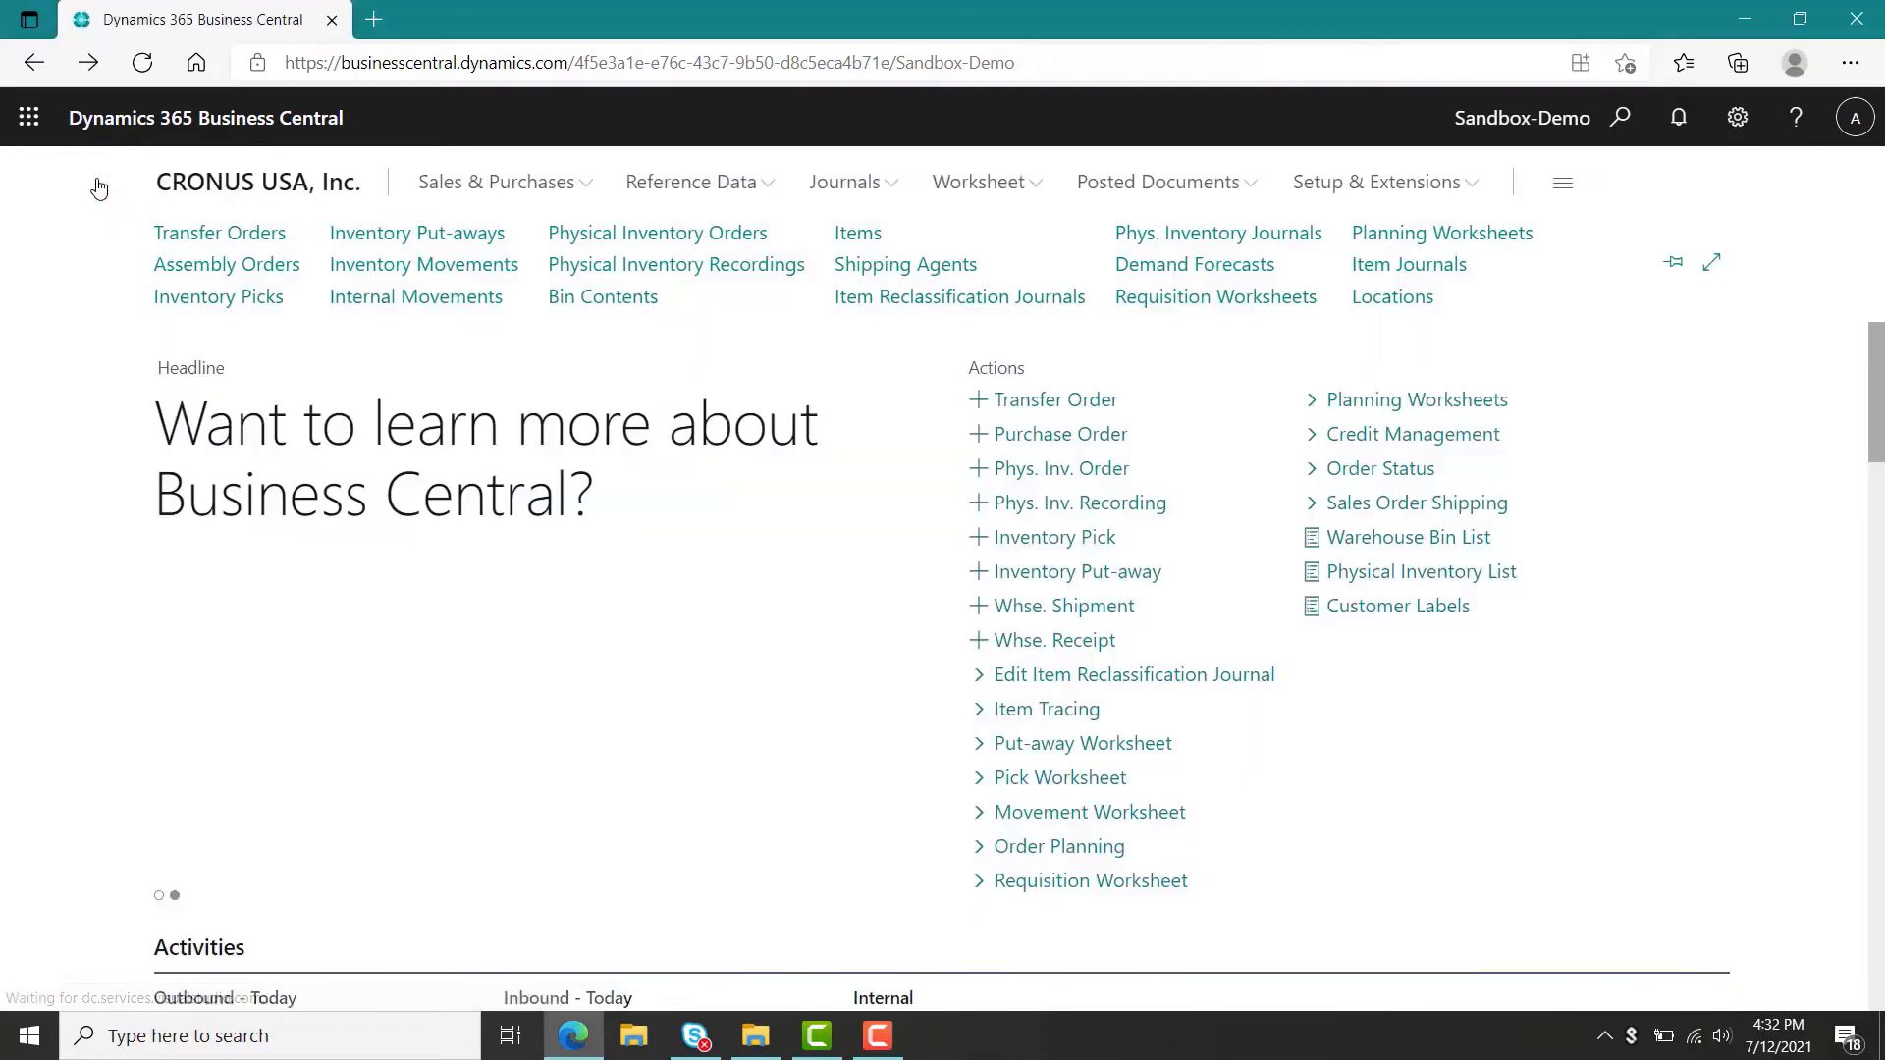
# Calculate the regenerative plan again for item 1953-W using forecast NBD-1 with MRP turned off.
pyautogui.click(1386, 236)
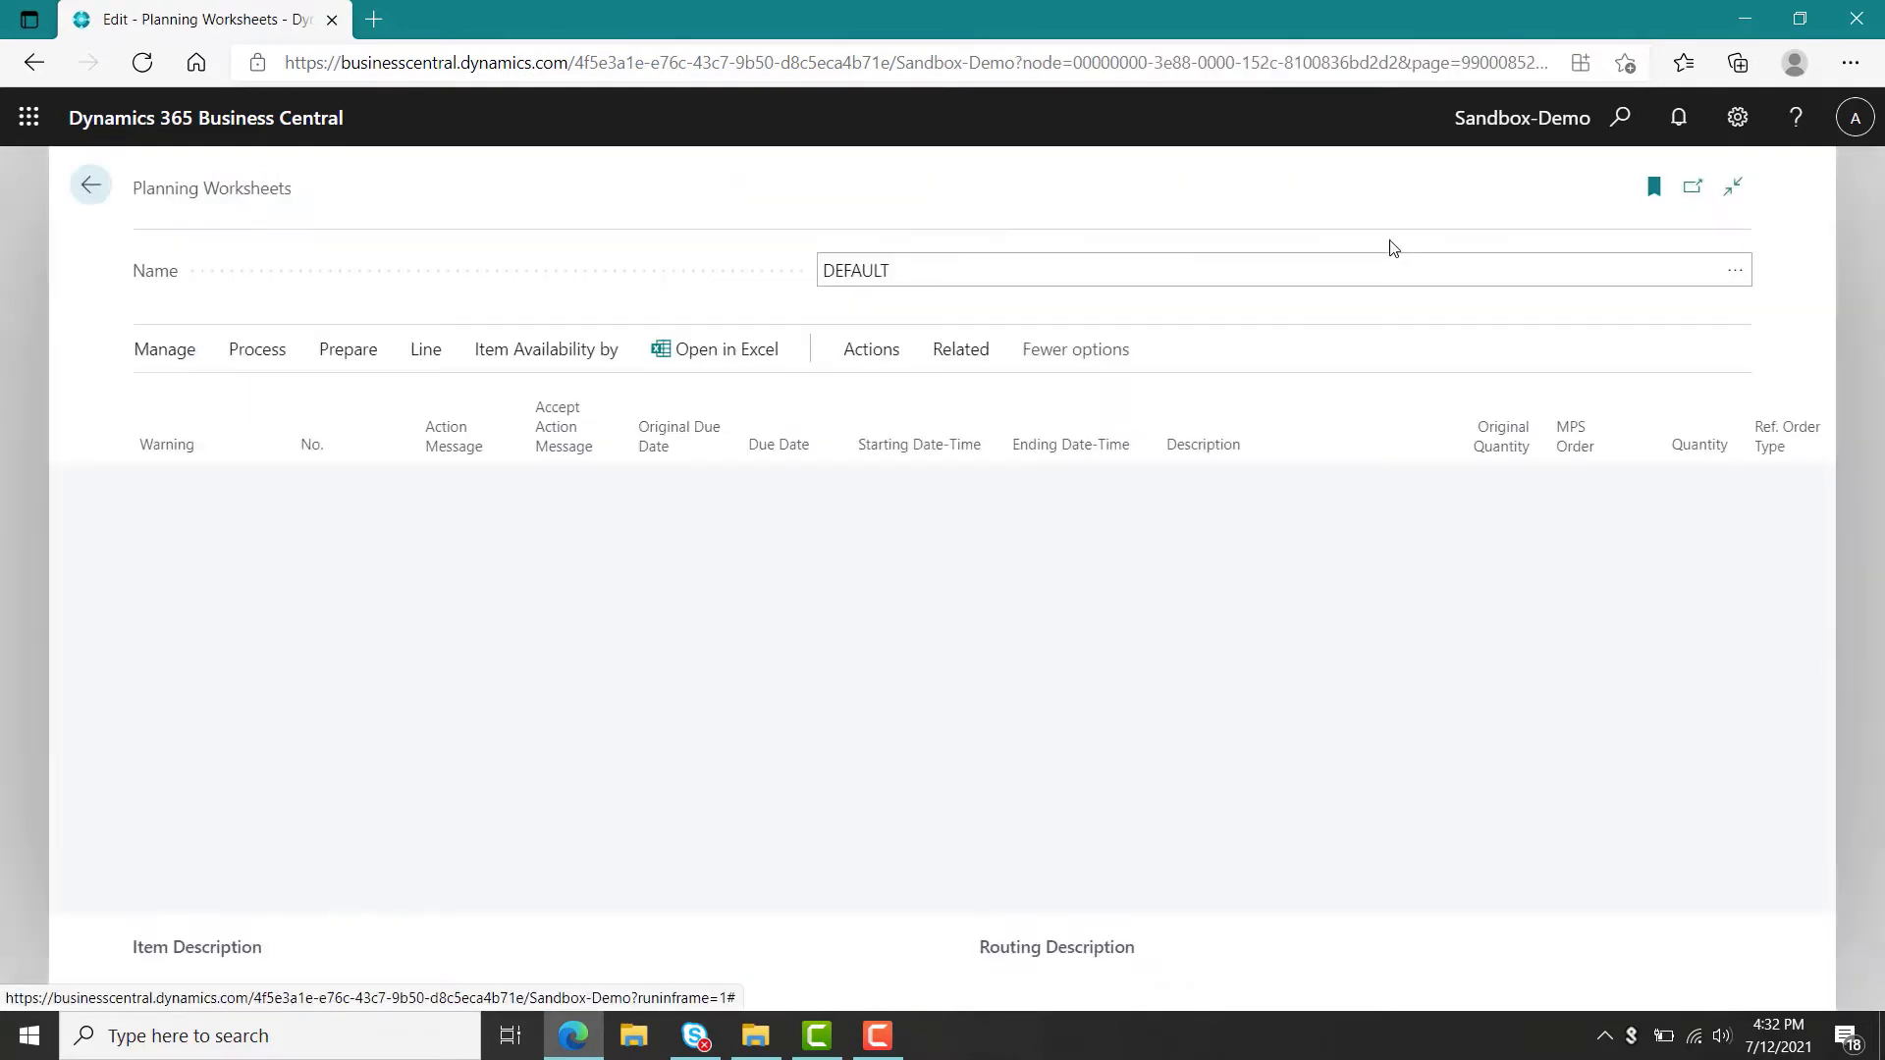
pyautogui.click(349, 359)
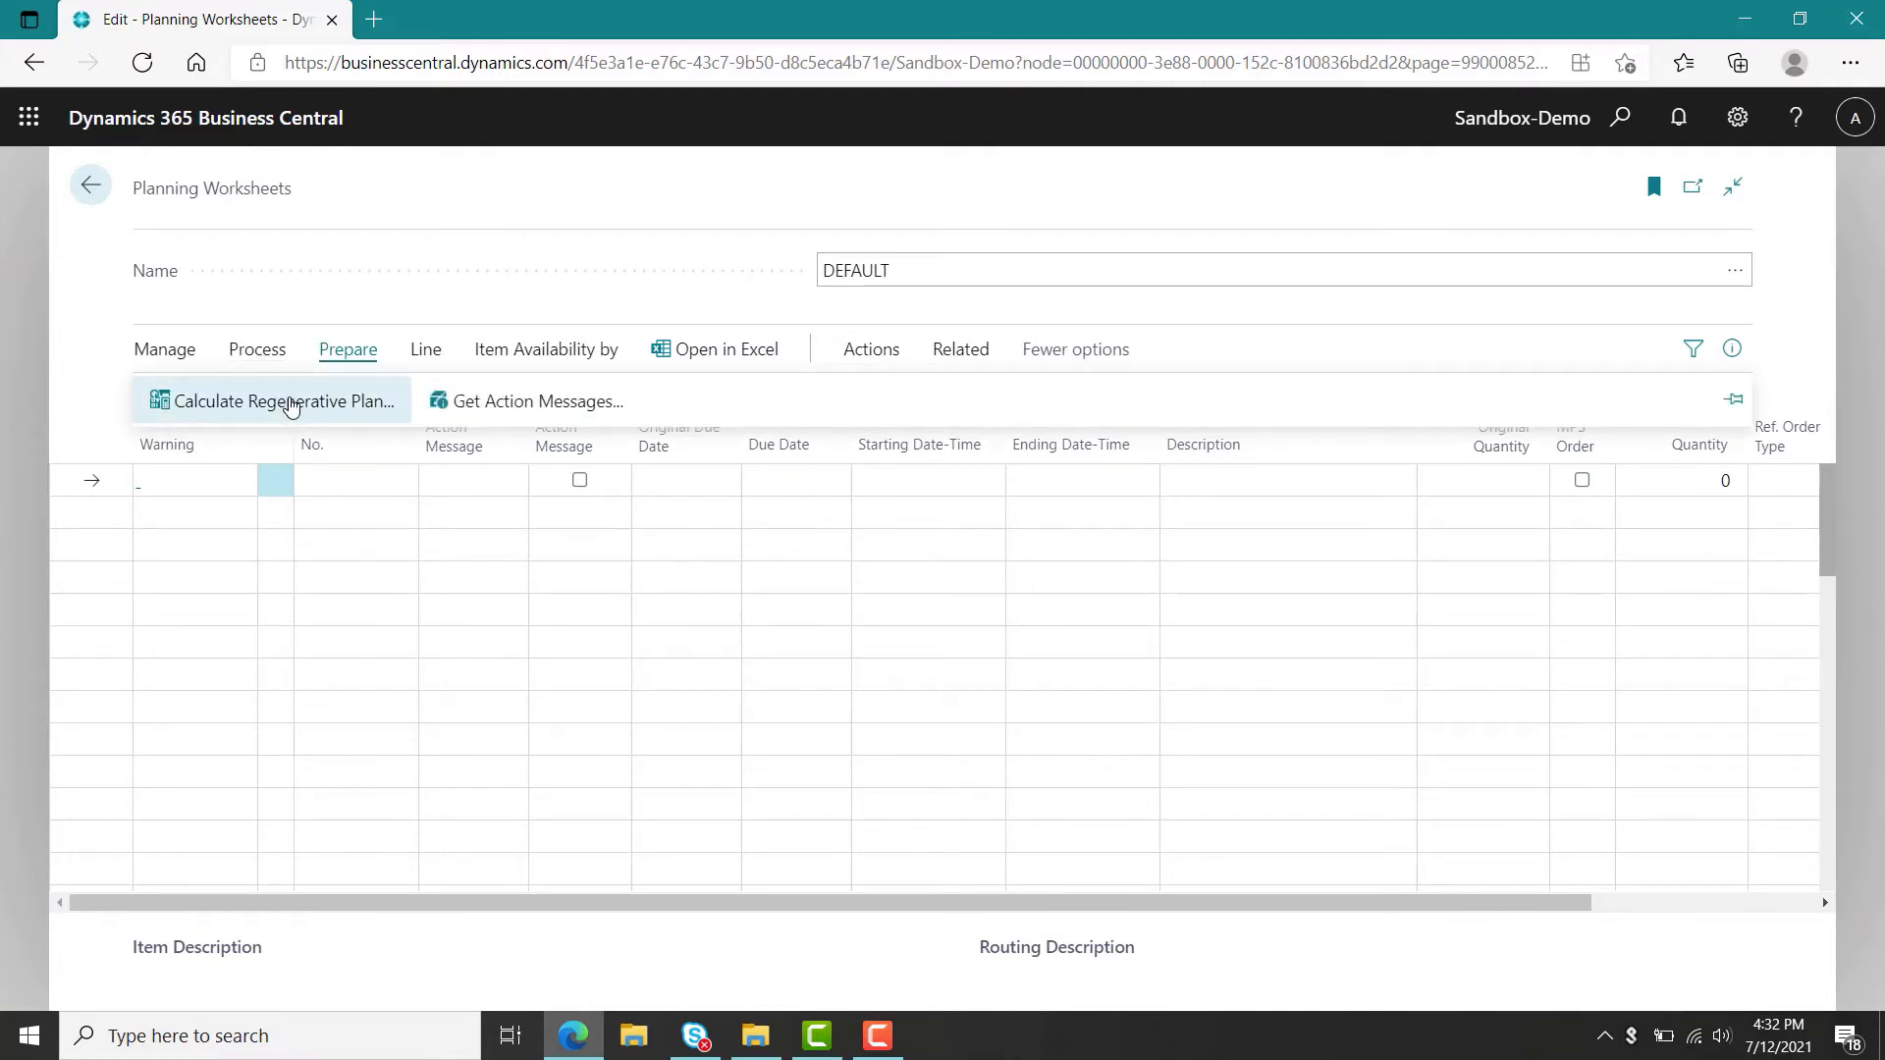
pyautogui.click(291, 405)
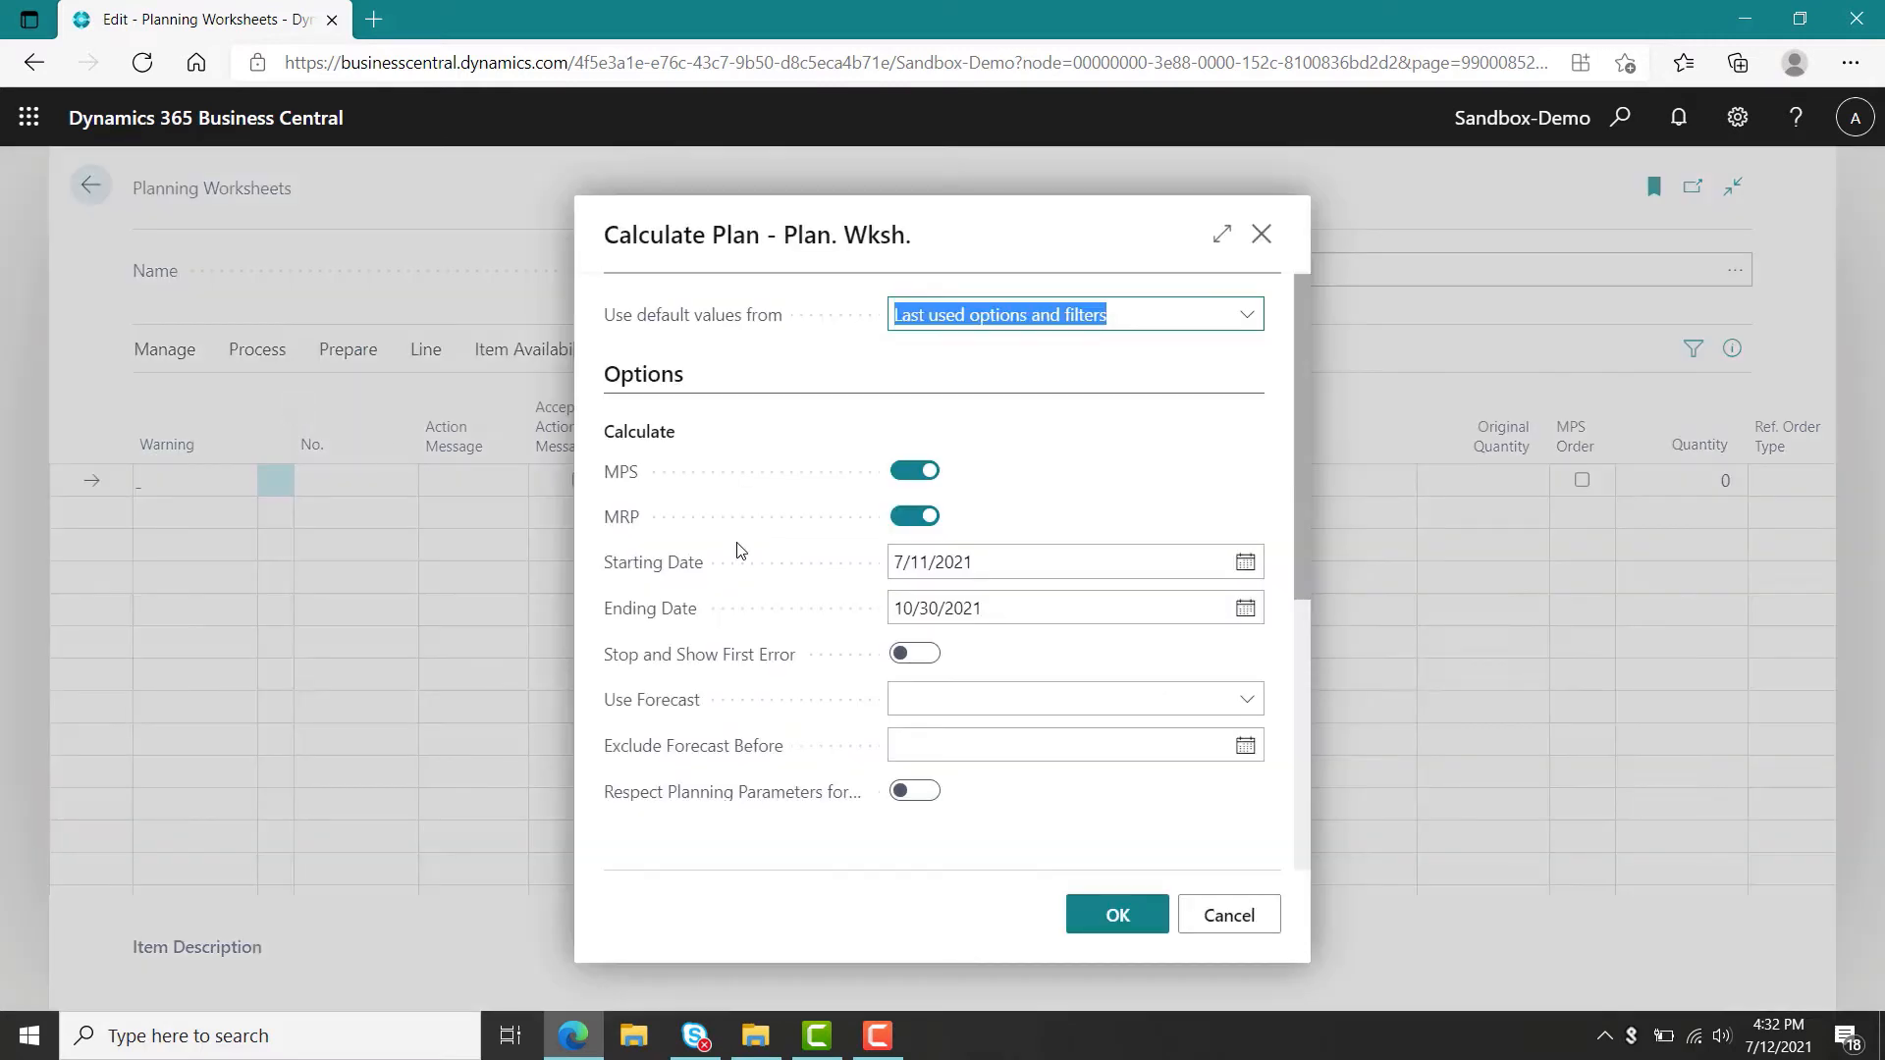
pyautogui.click(1247, 705)
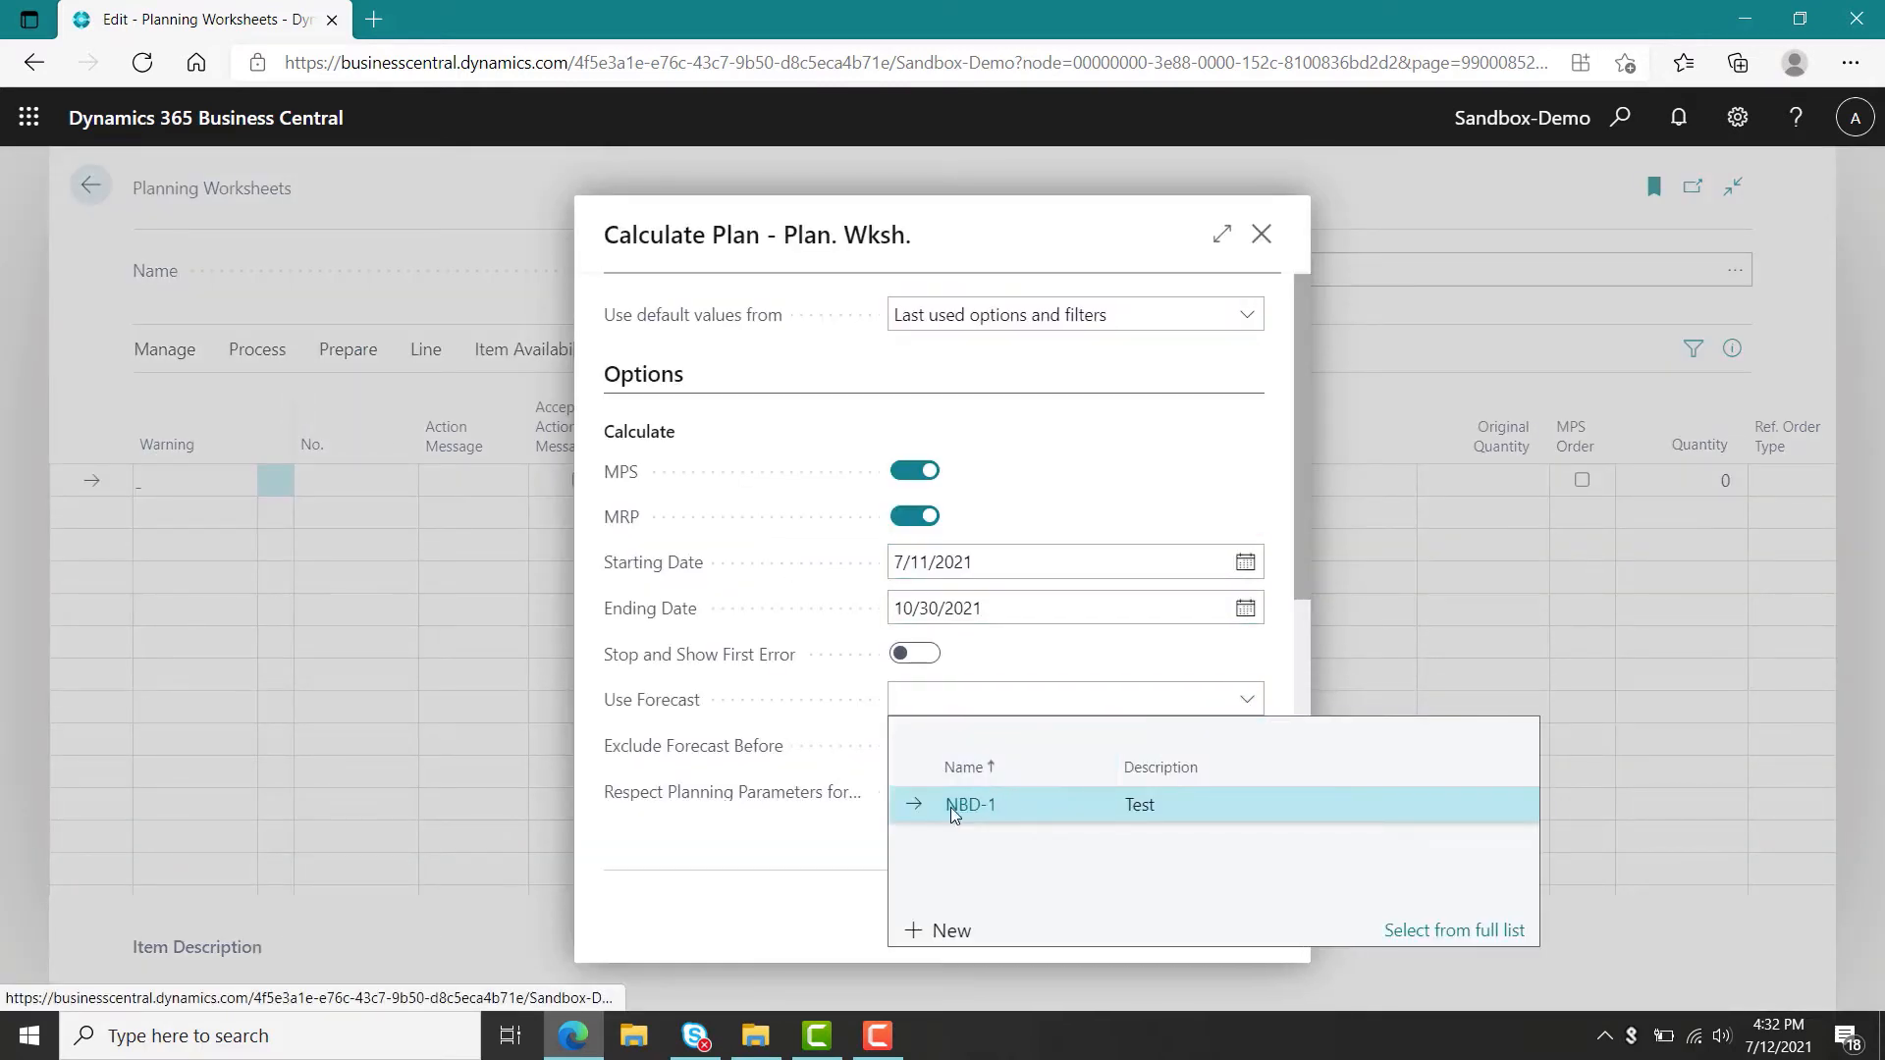
pyautogui.click(950, 807)
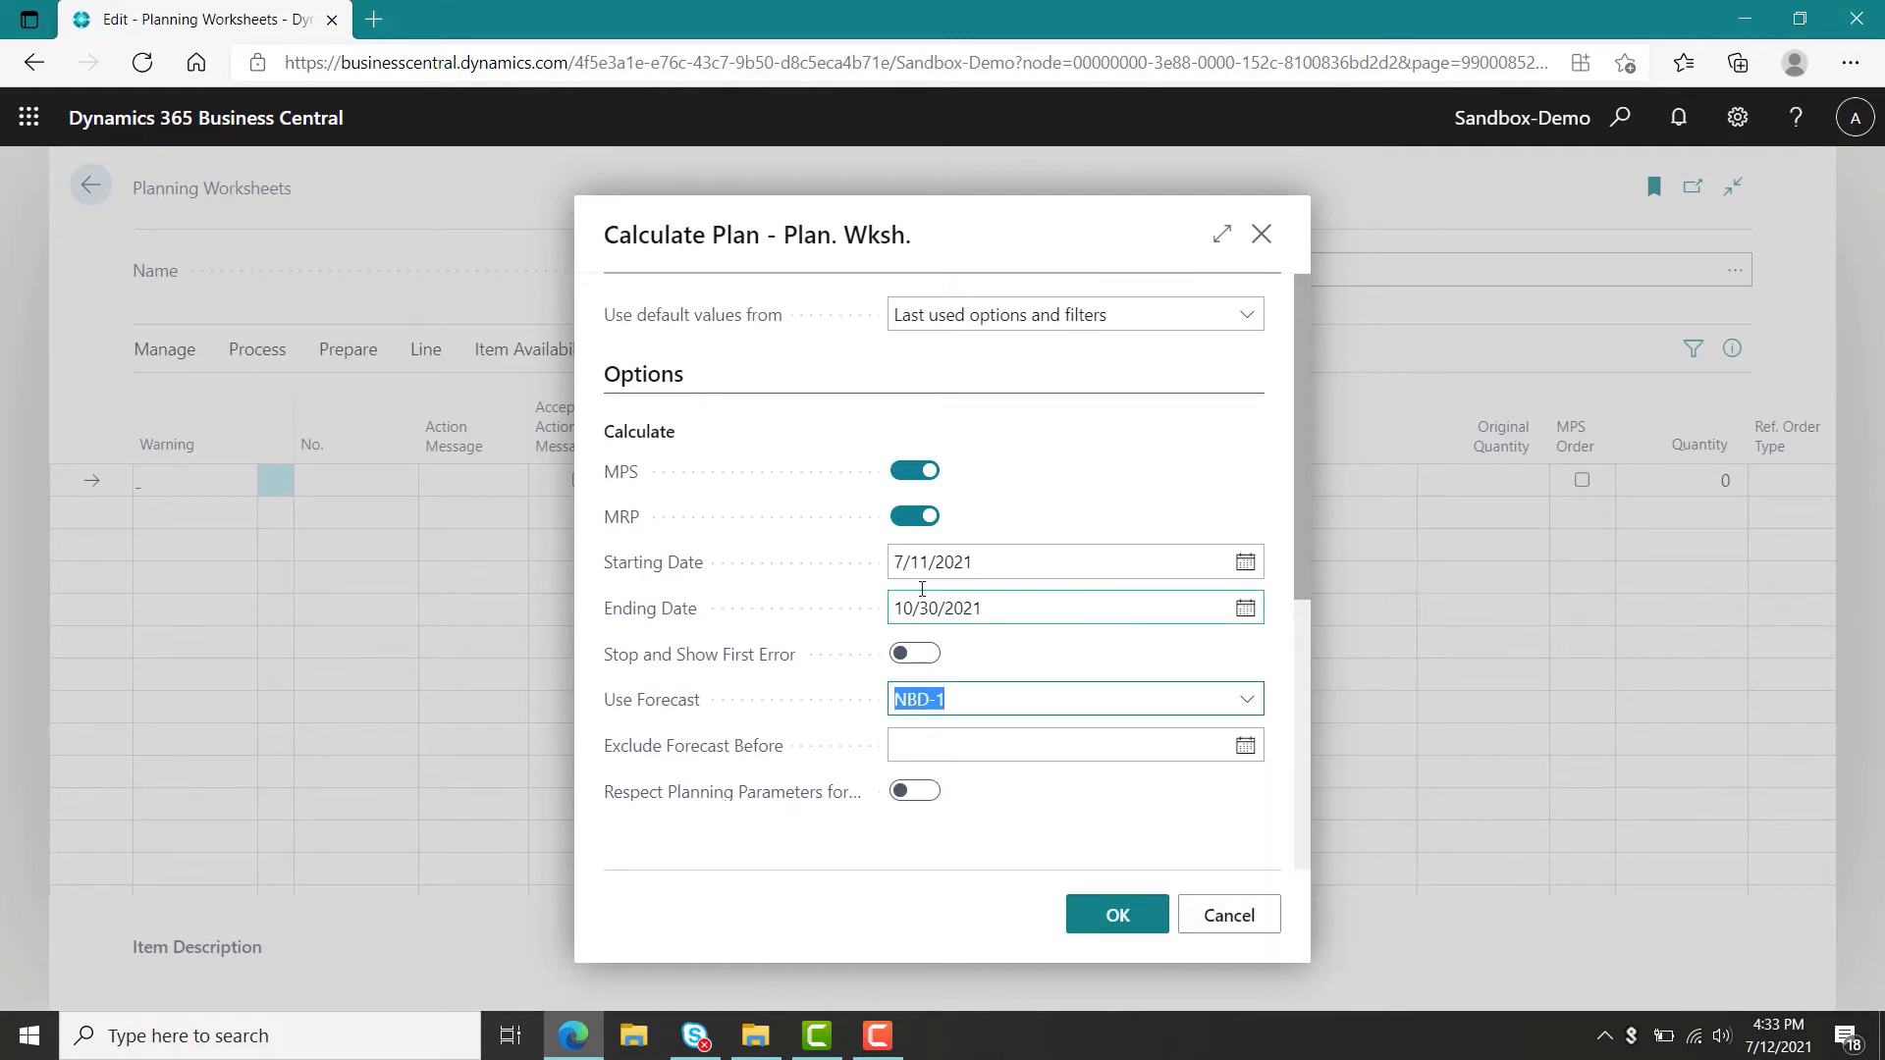
pyautogui.click(914, 517)
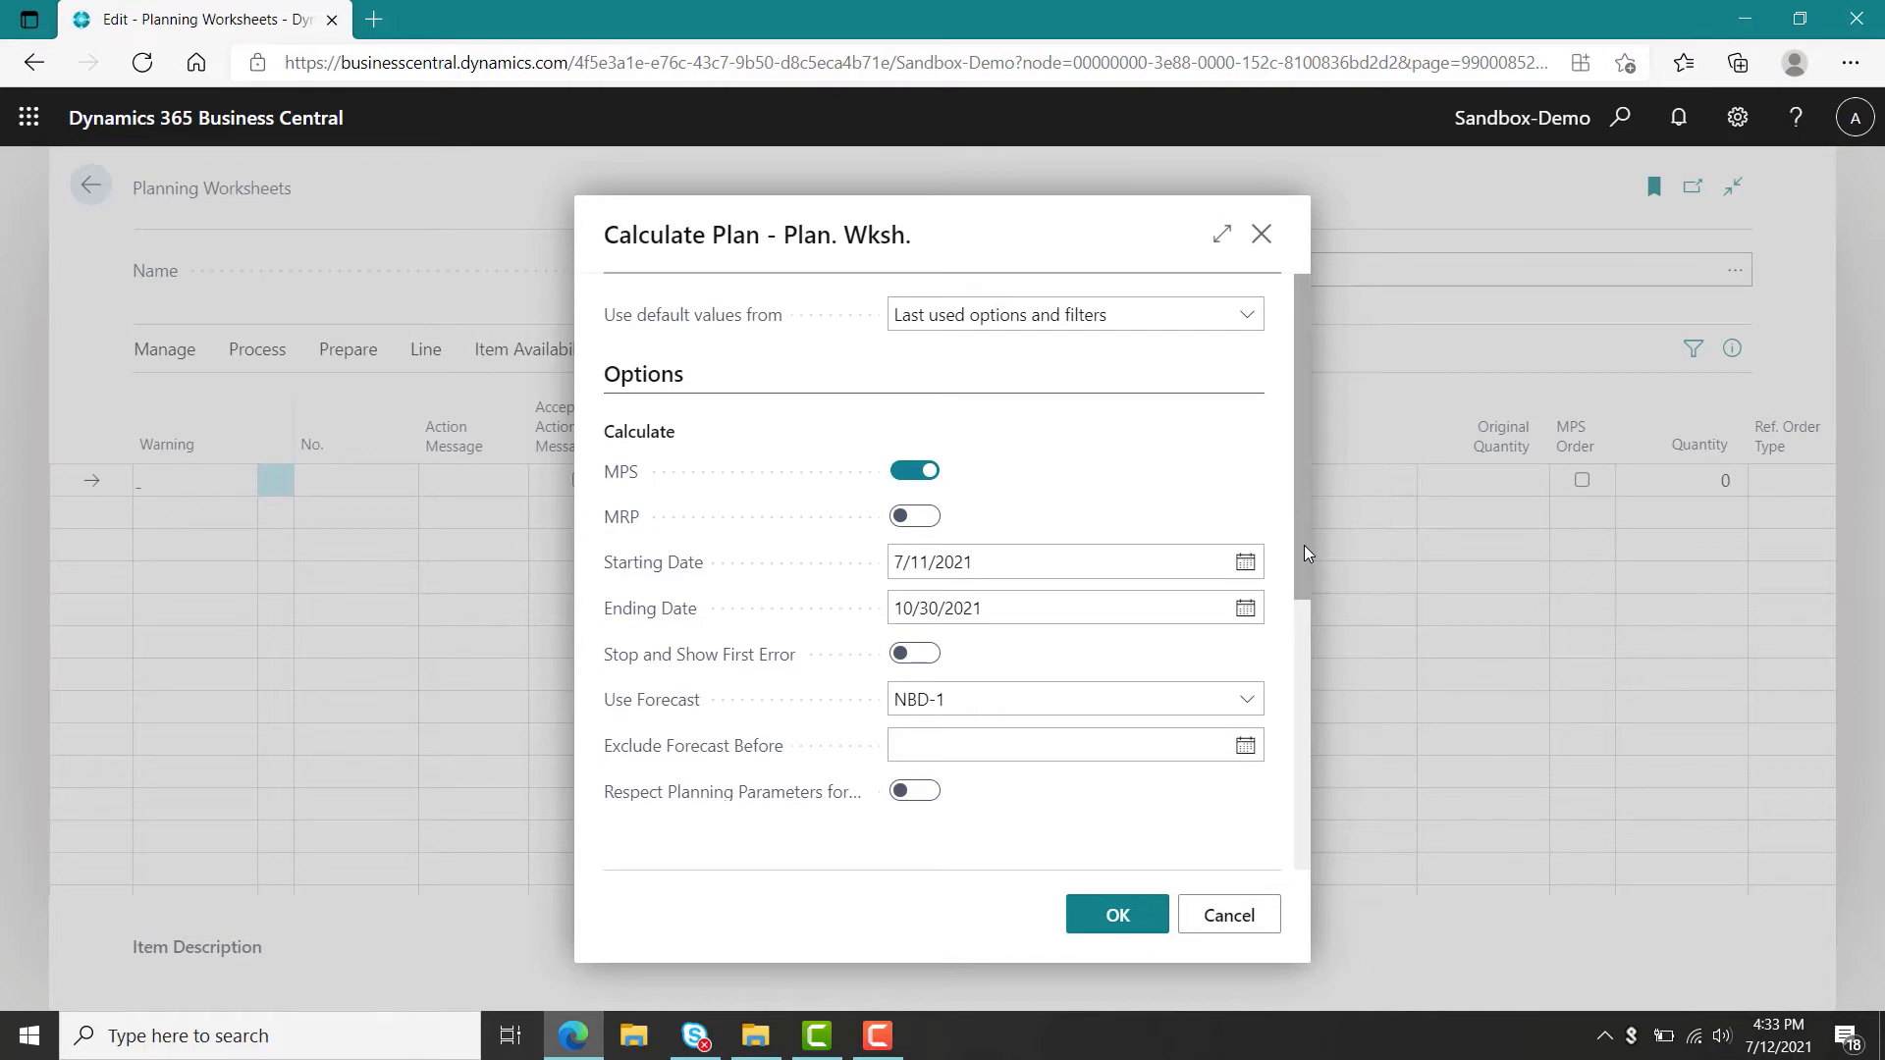
pyautogui.moveTo(1303, 545); pyautogui.dragTo(1303, 677)
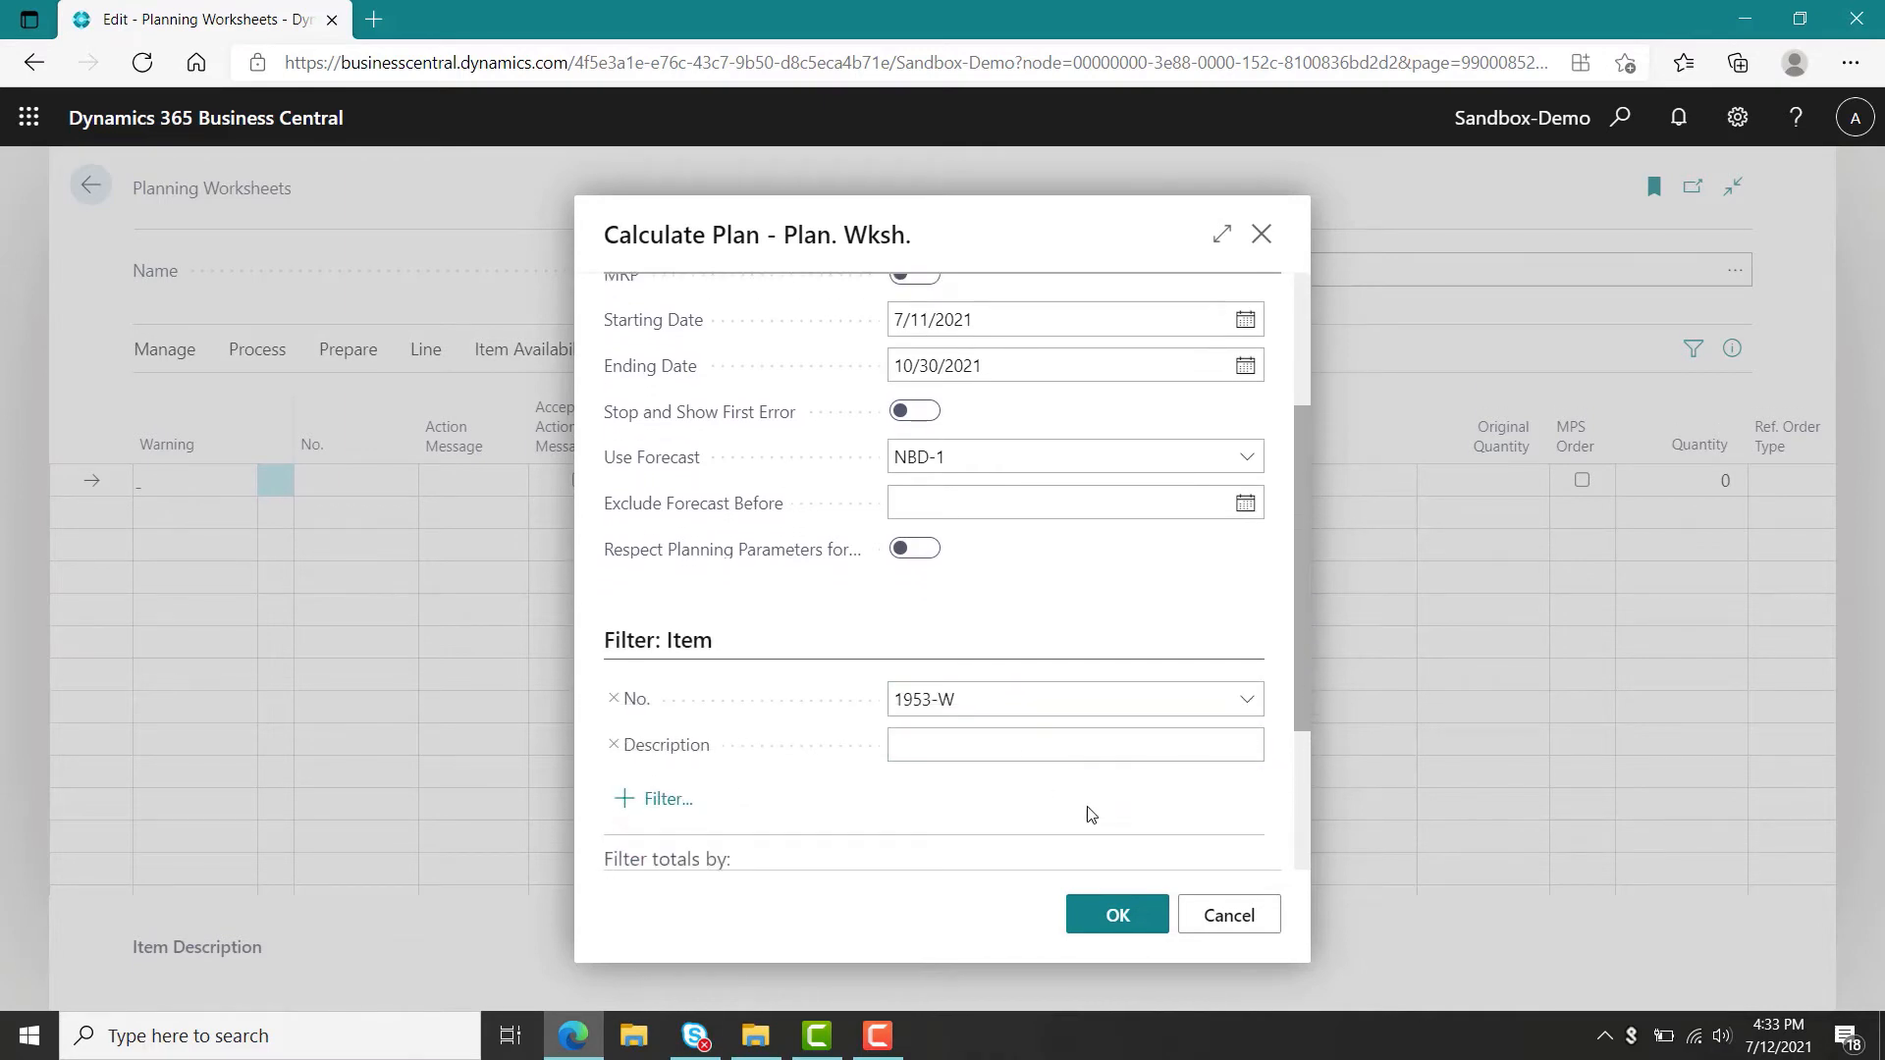
pyautogui.click(1118, 915)
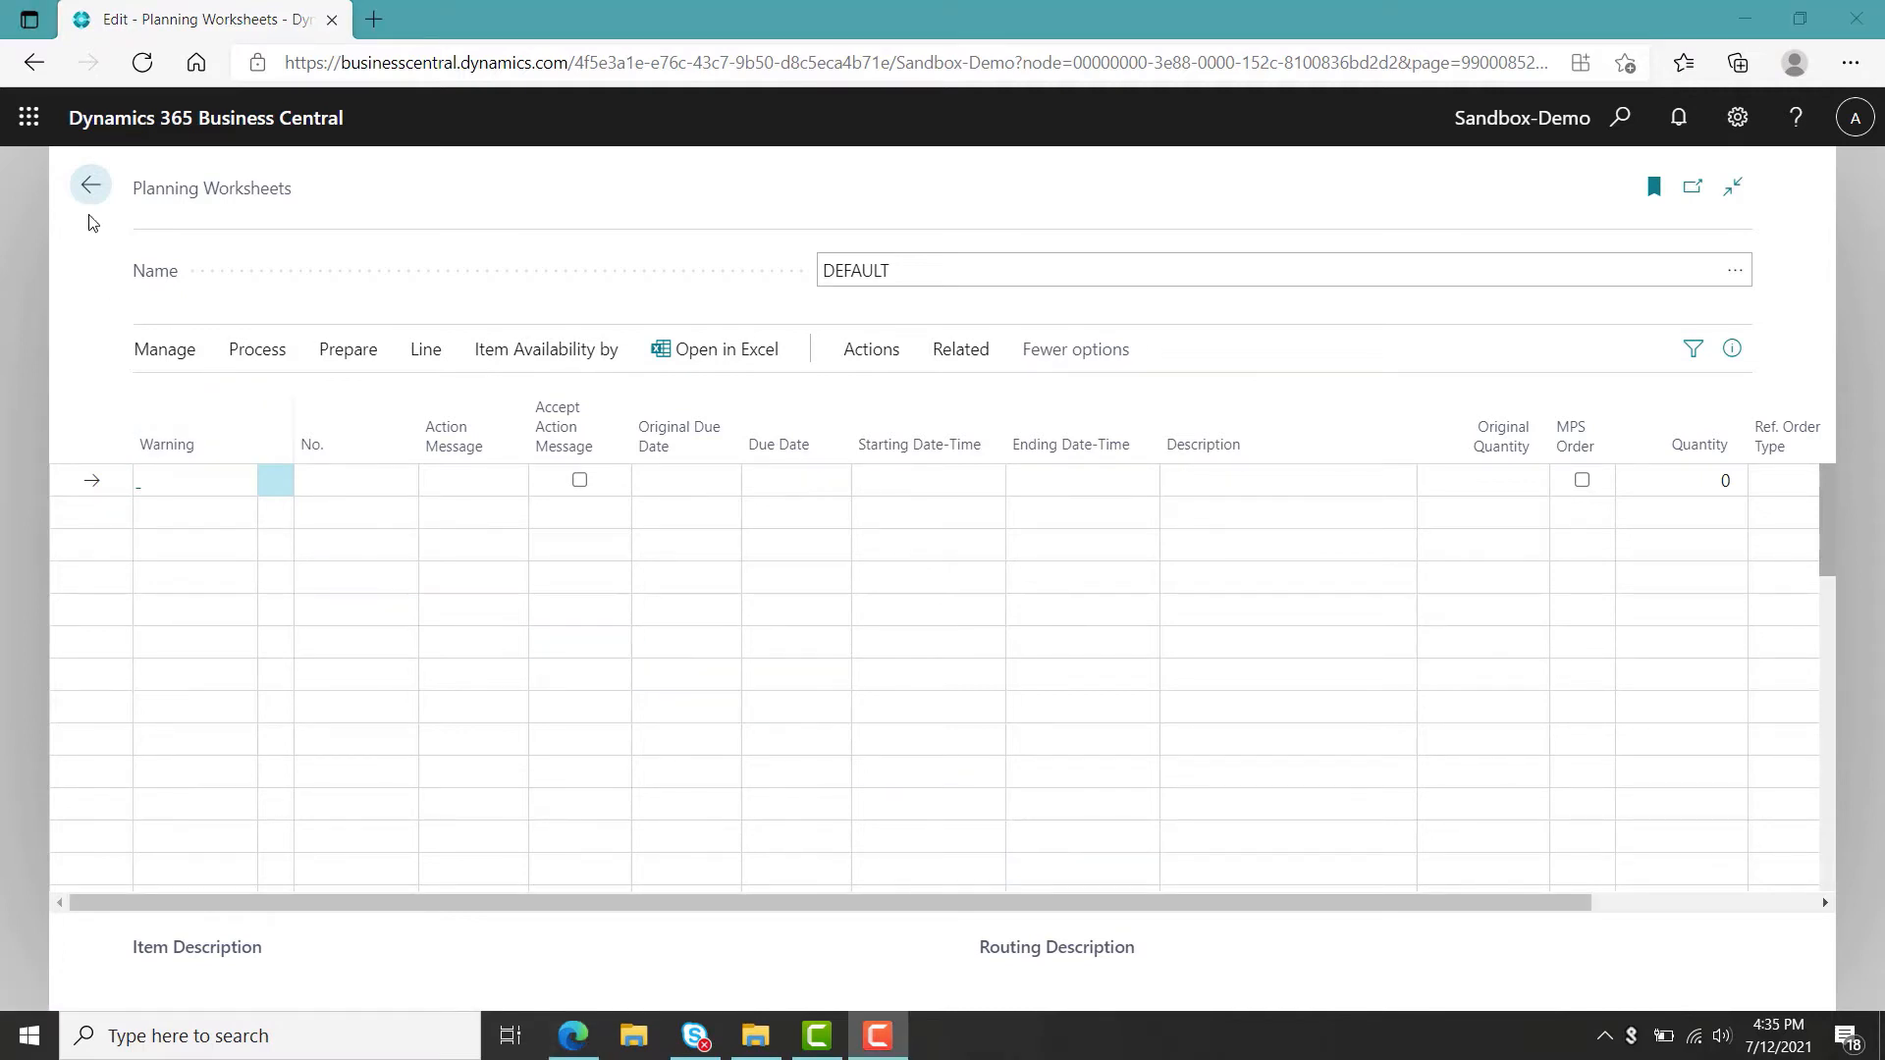
# Open the Assembly Orders list and delete assembly order AO-000010 for Guest Section 1.
pyautogui.click(98, 189)
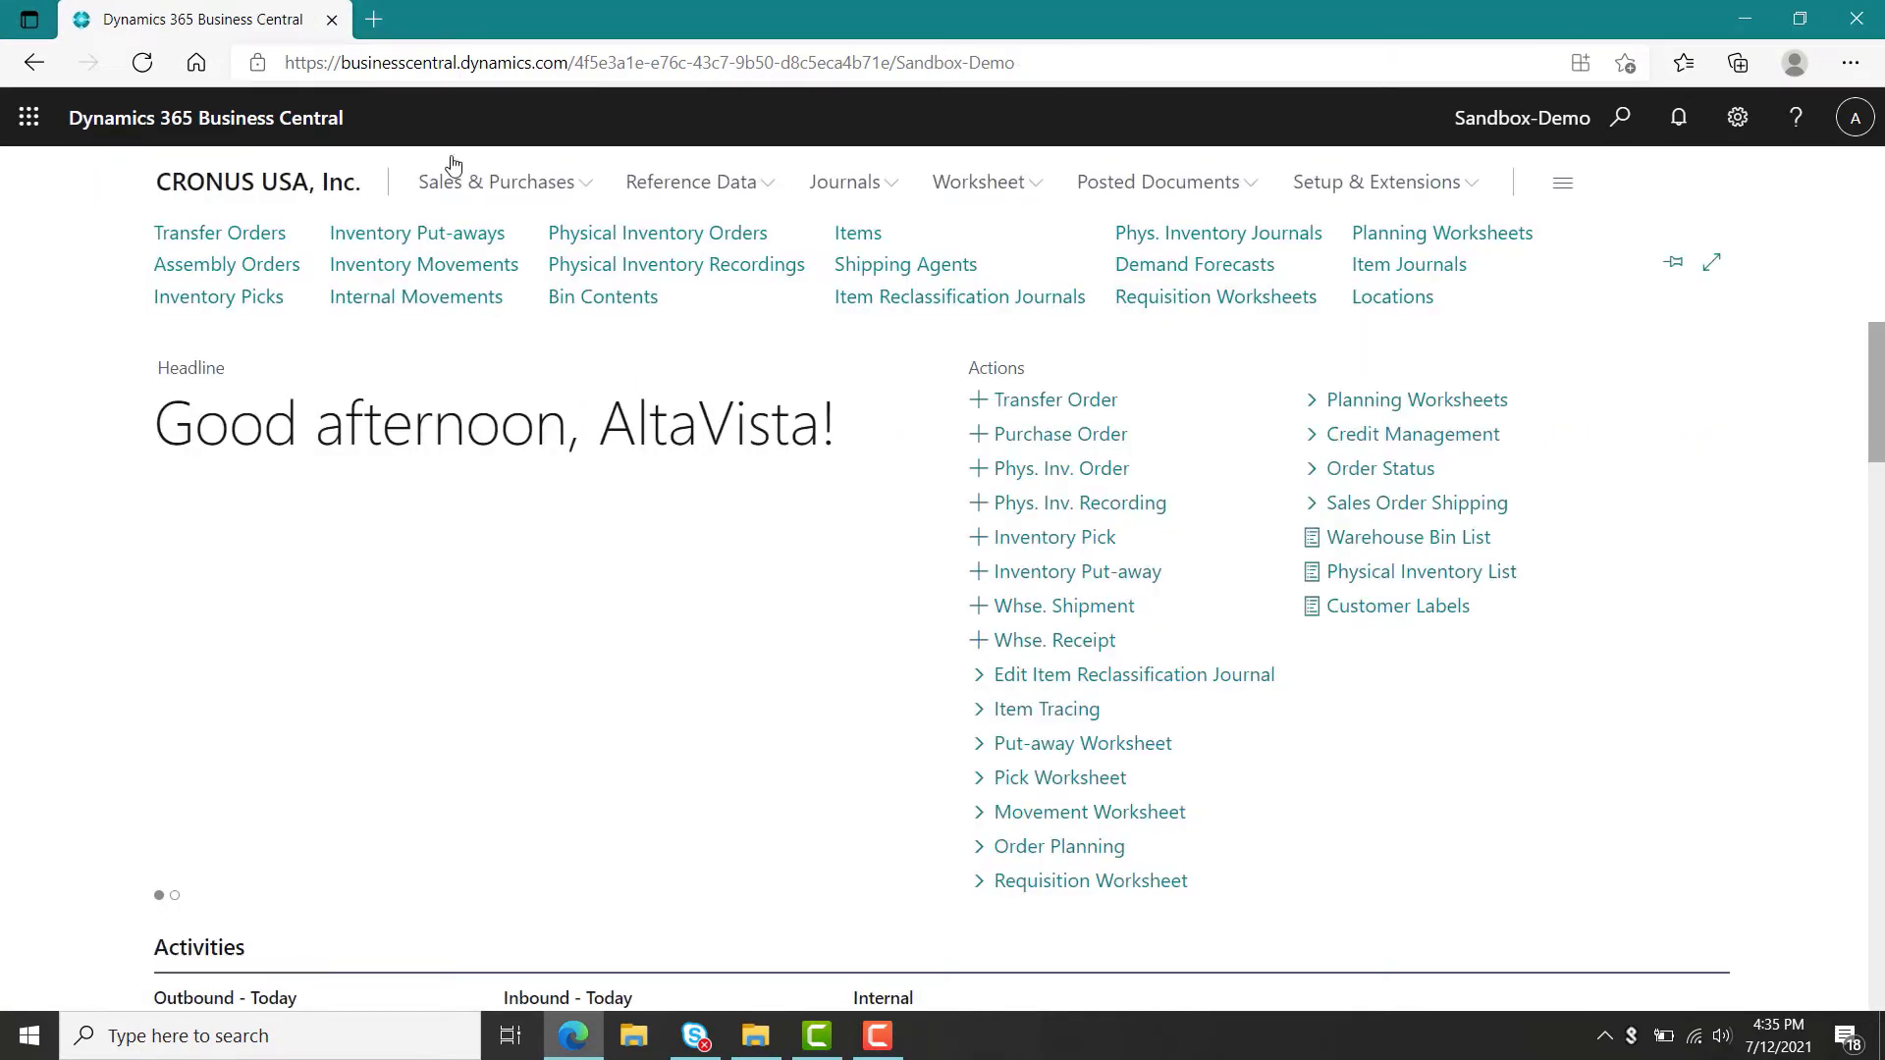
pyautogui.click(1622, 136)
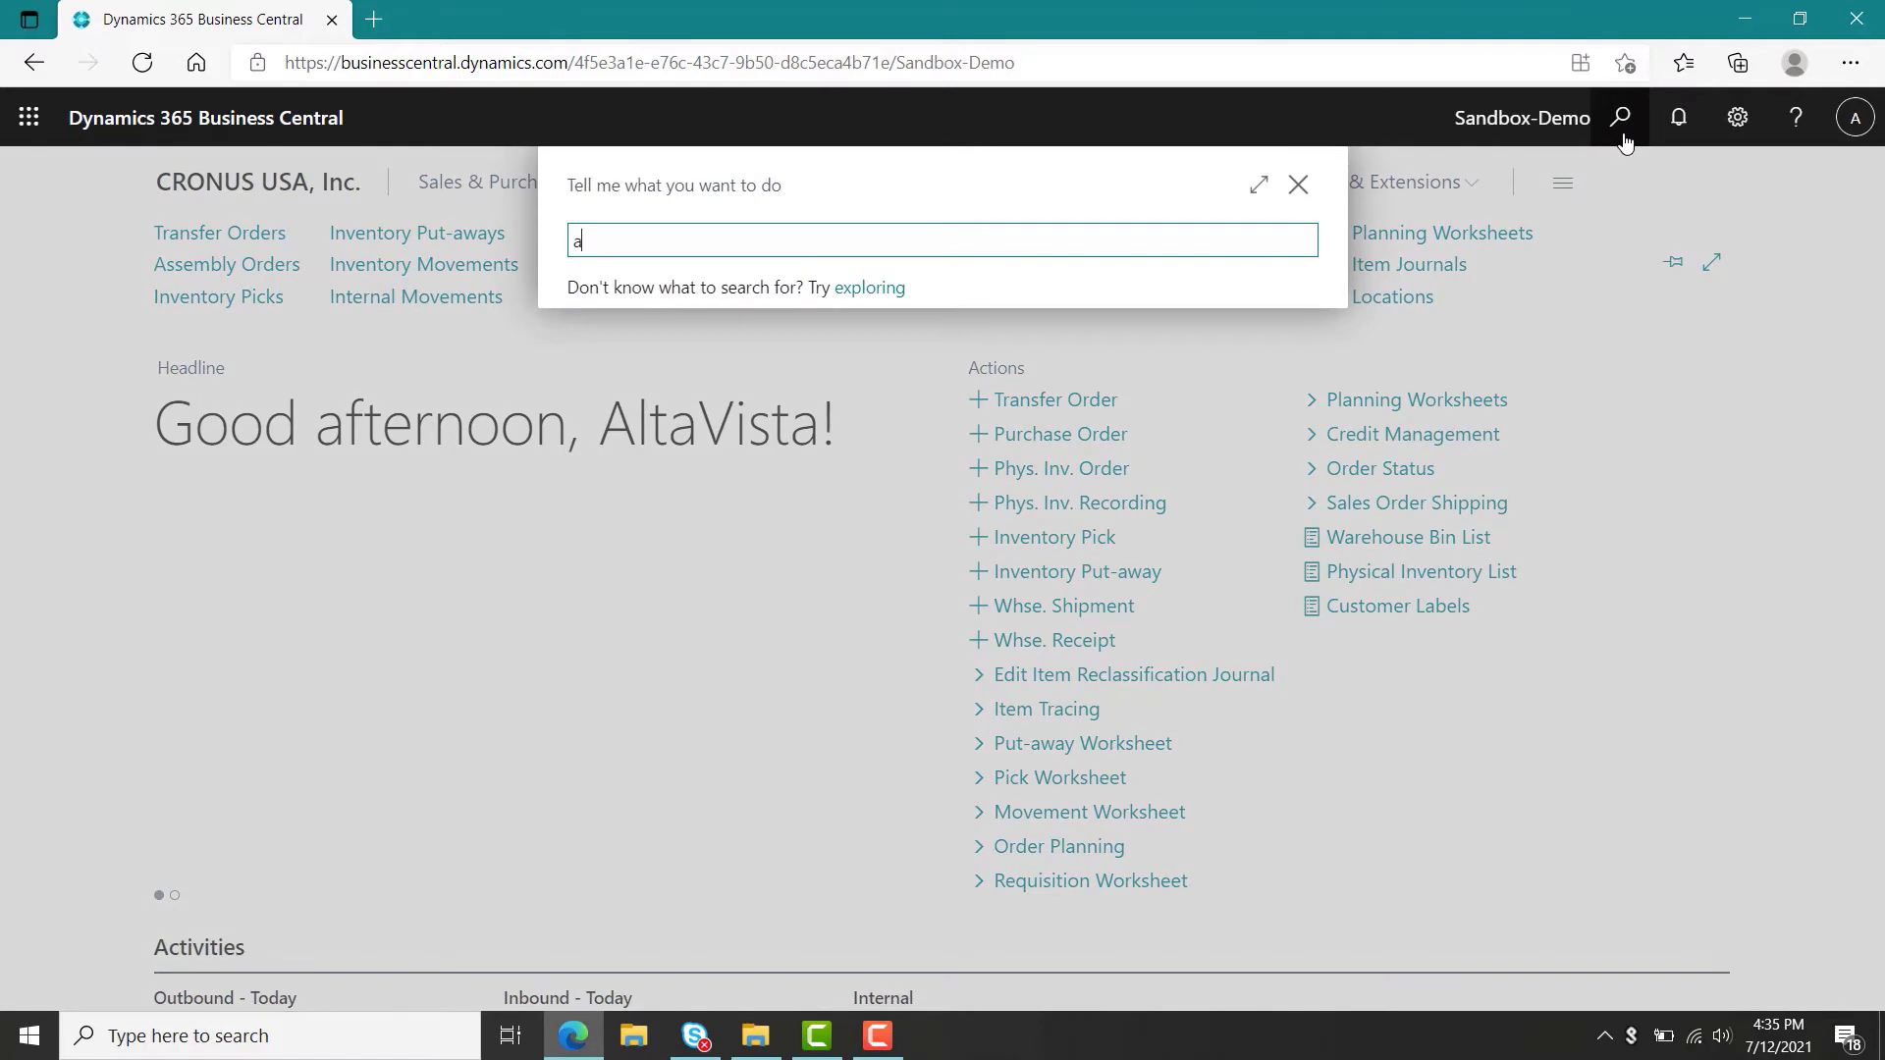
pyautogui.write('assem')
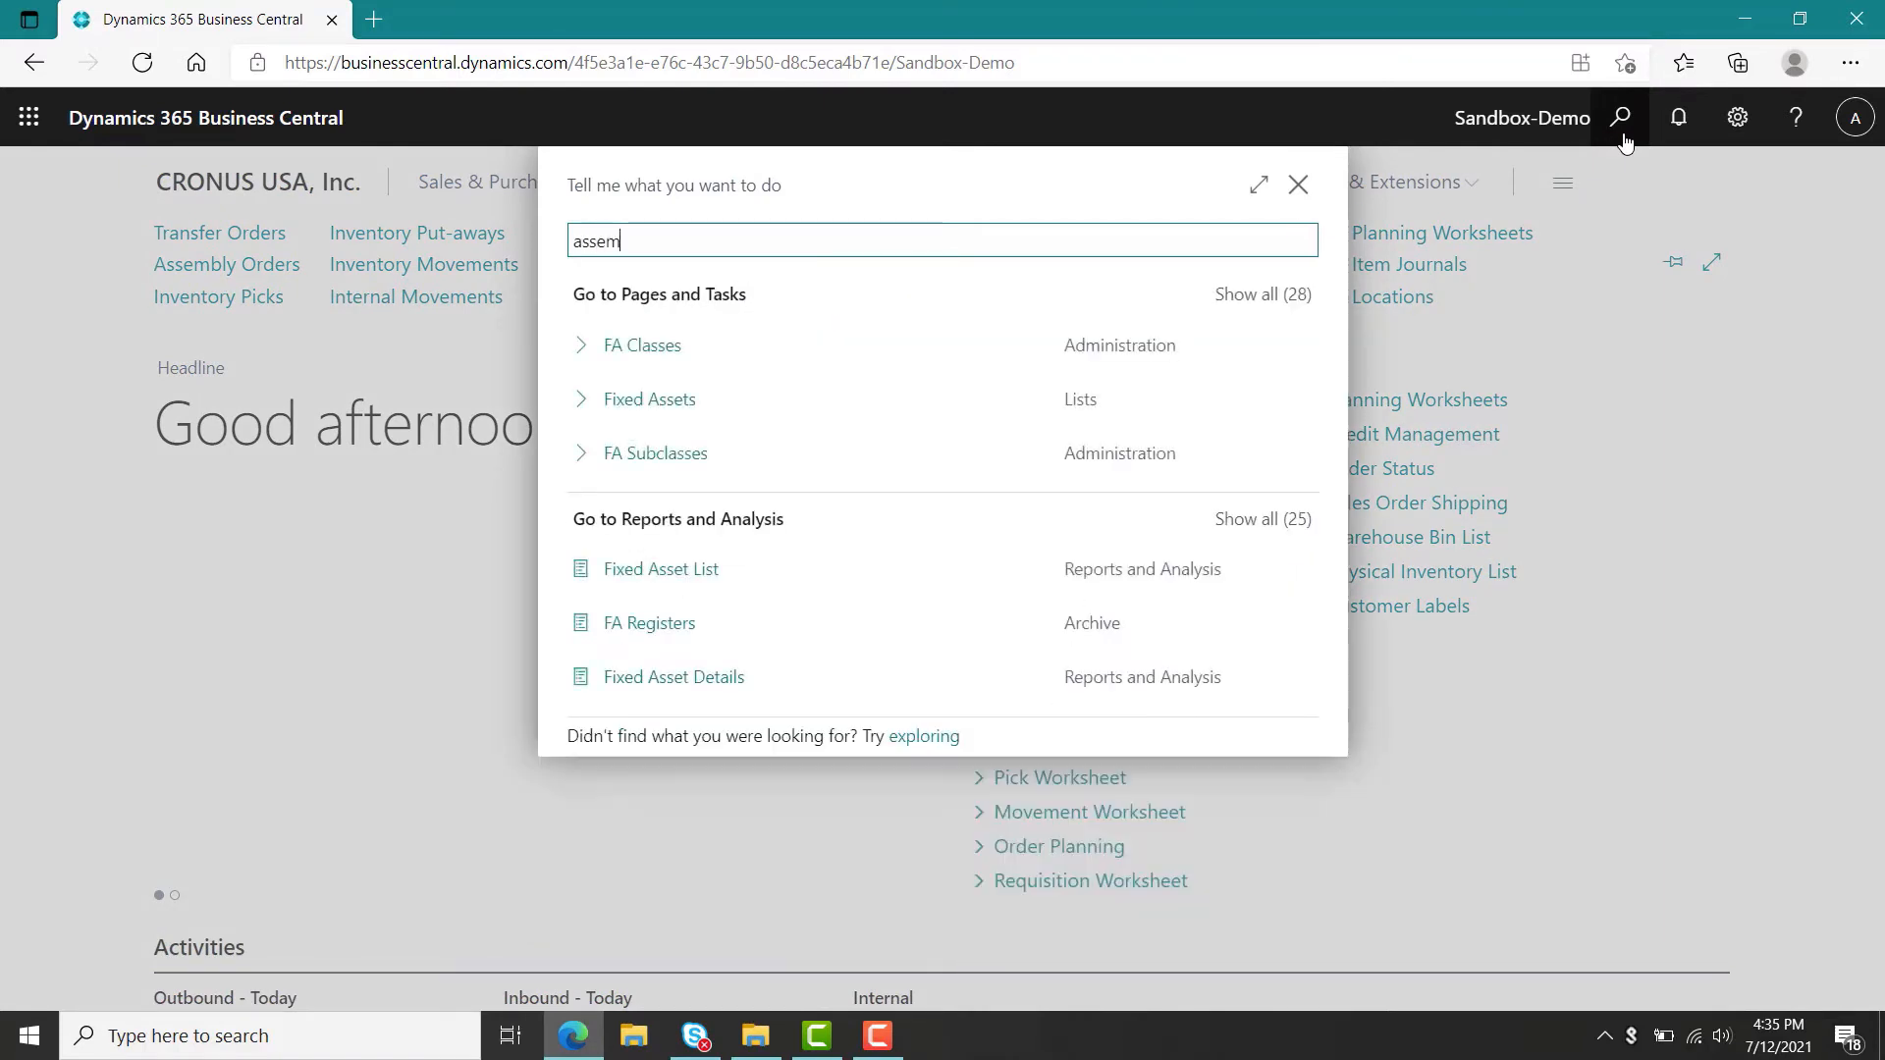
pyautogui.write('bl')
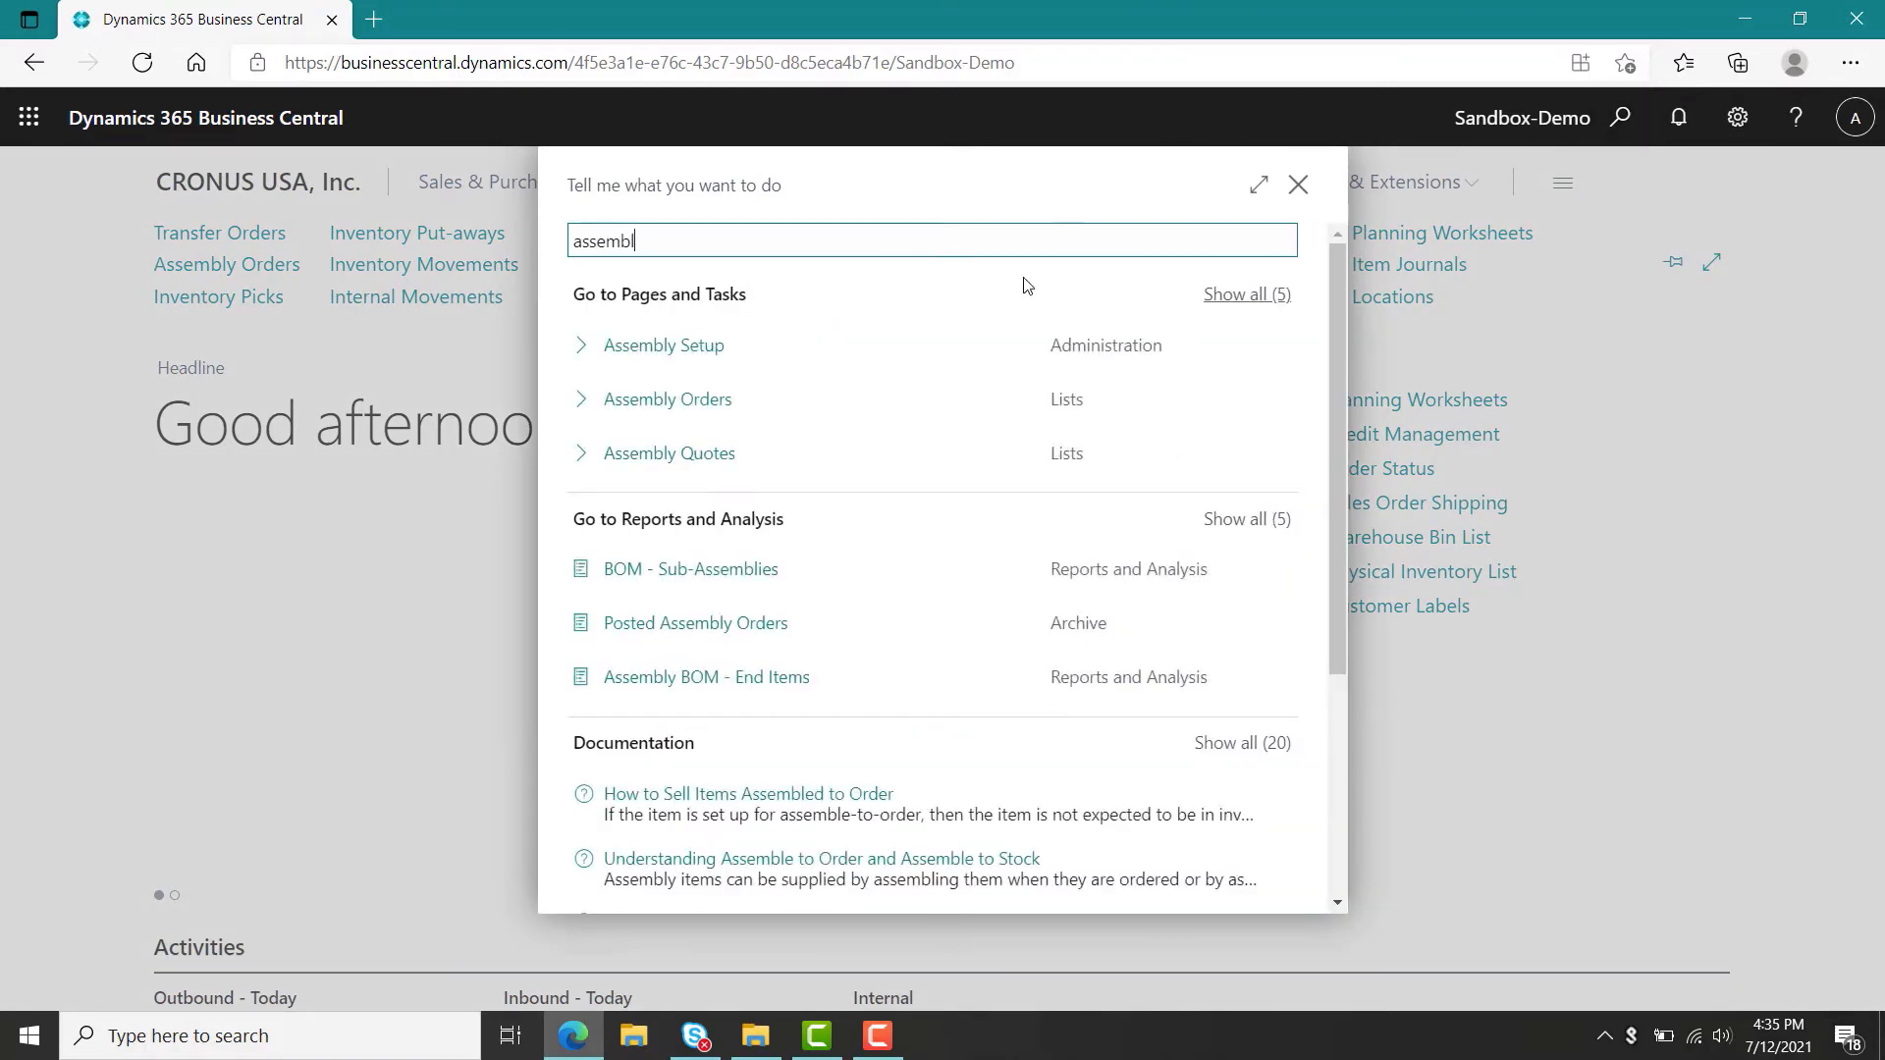
pyautogui.click(687, 400)
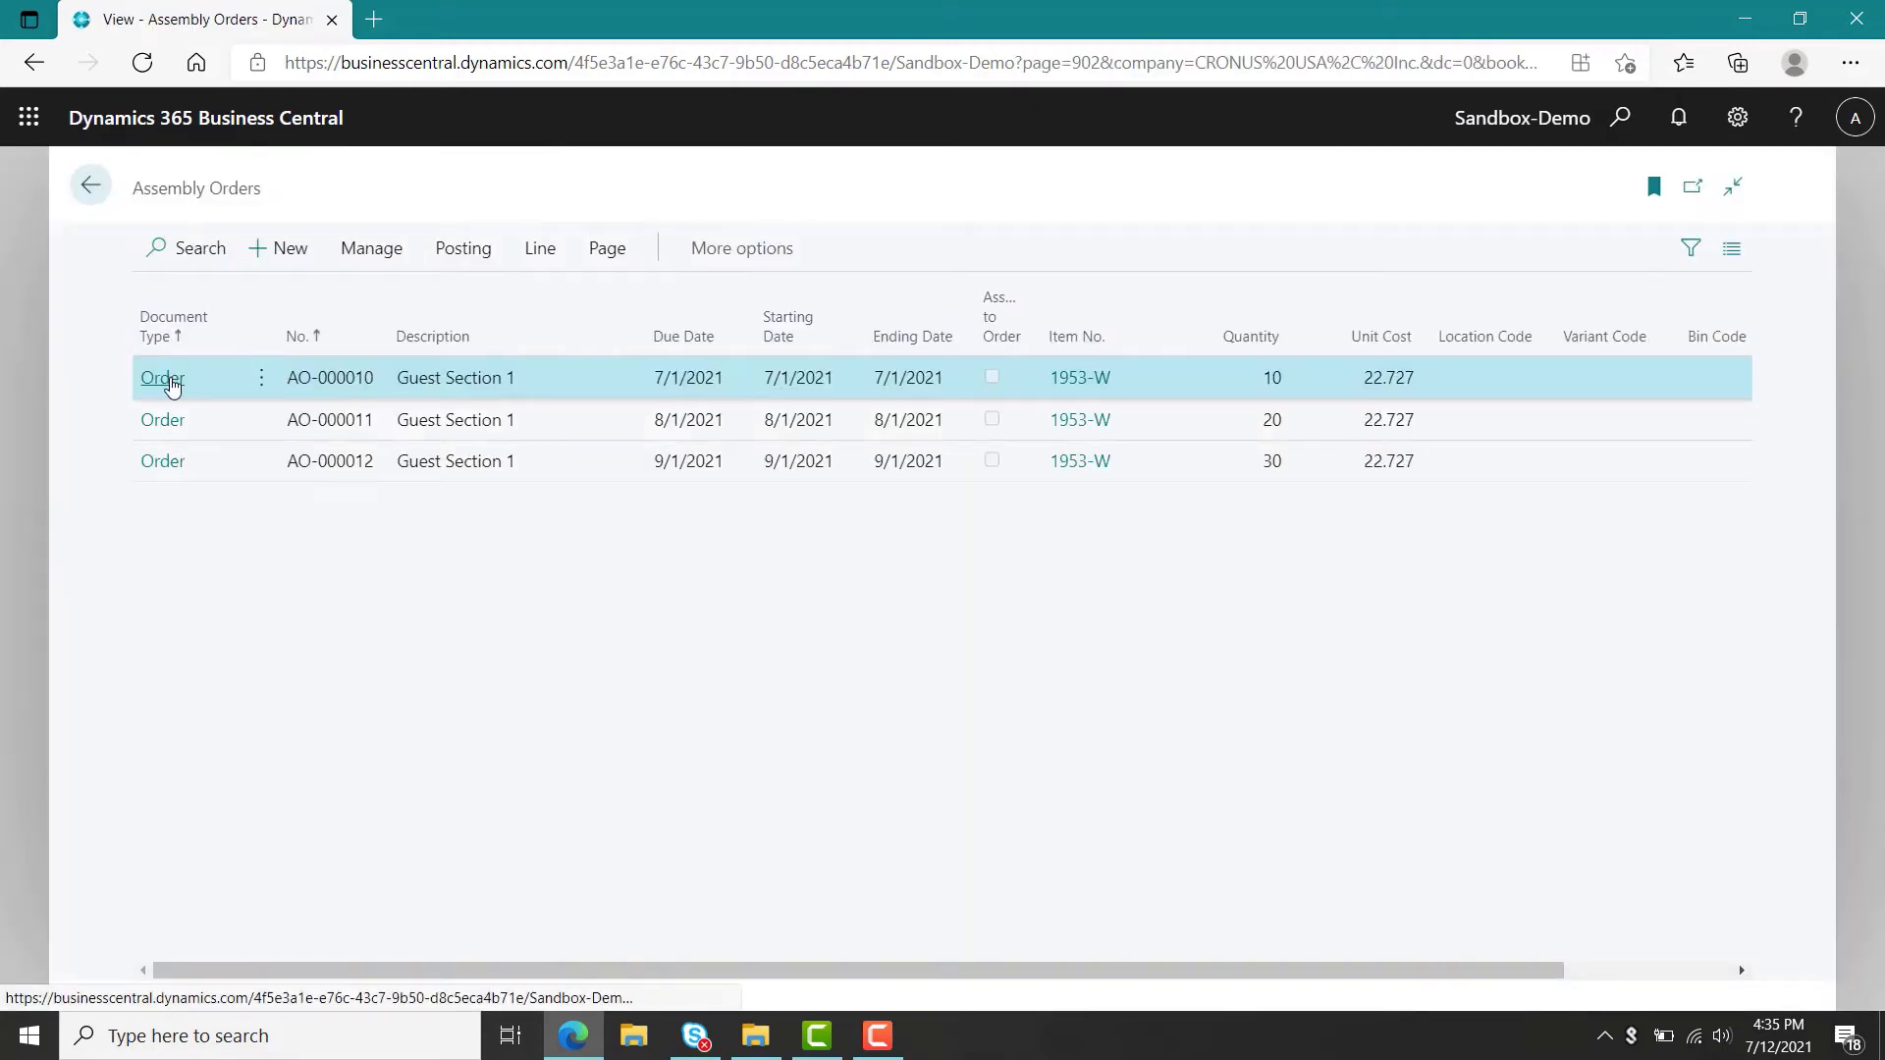
pyautogui.click(170, 378)
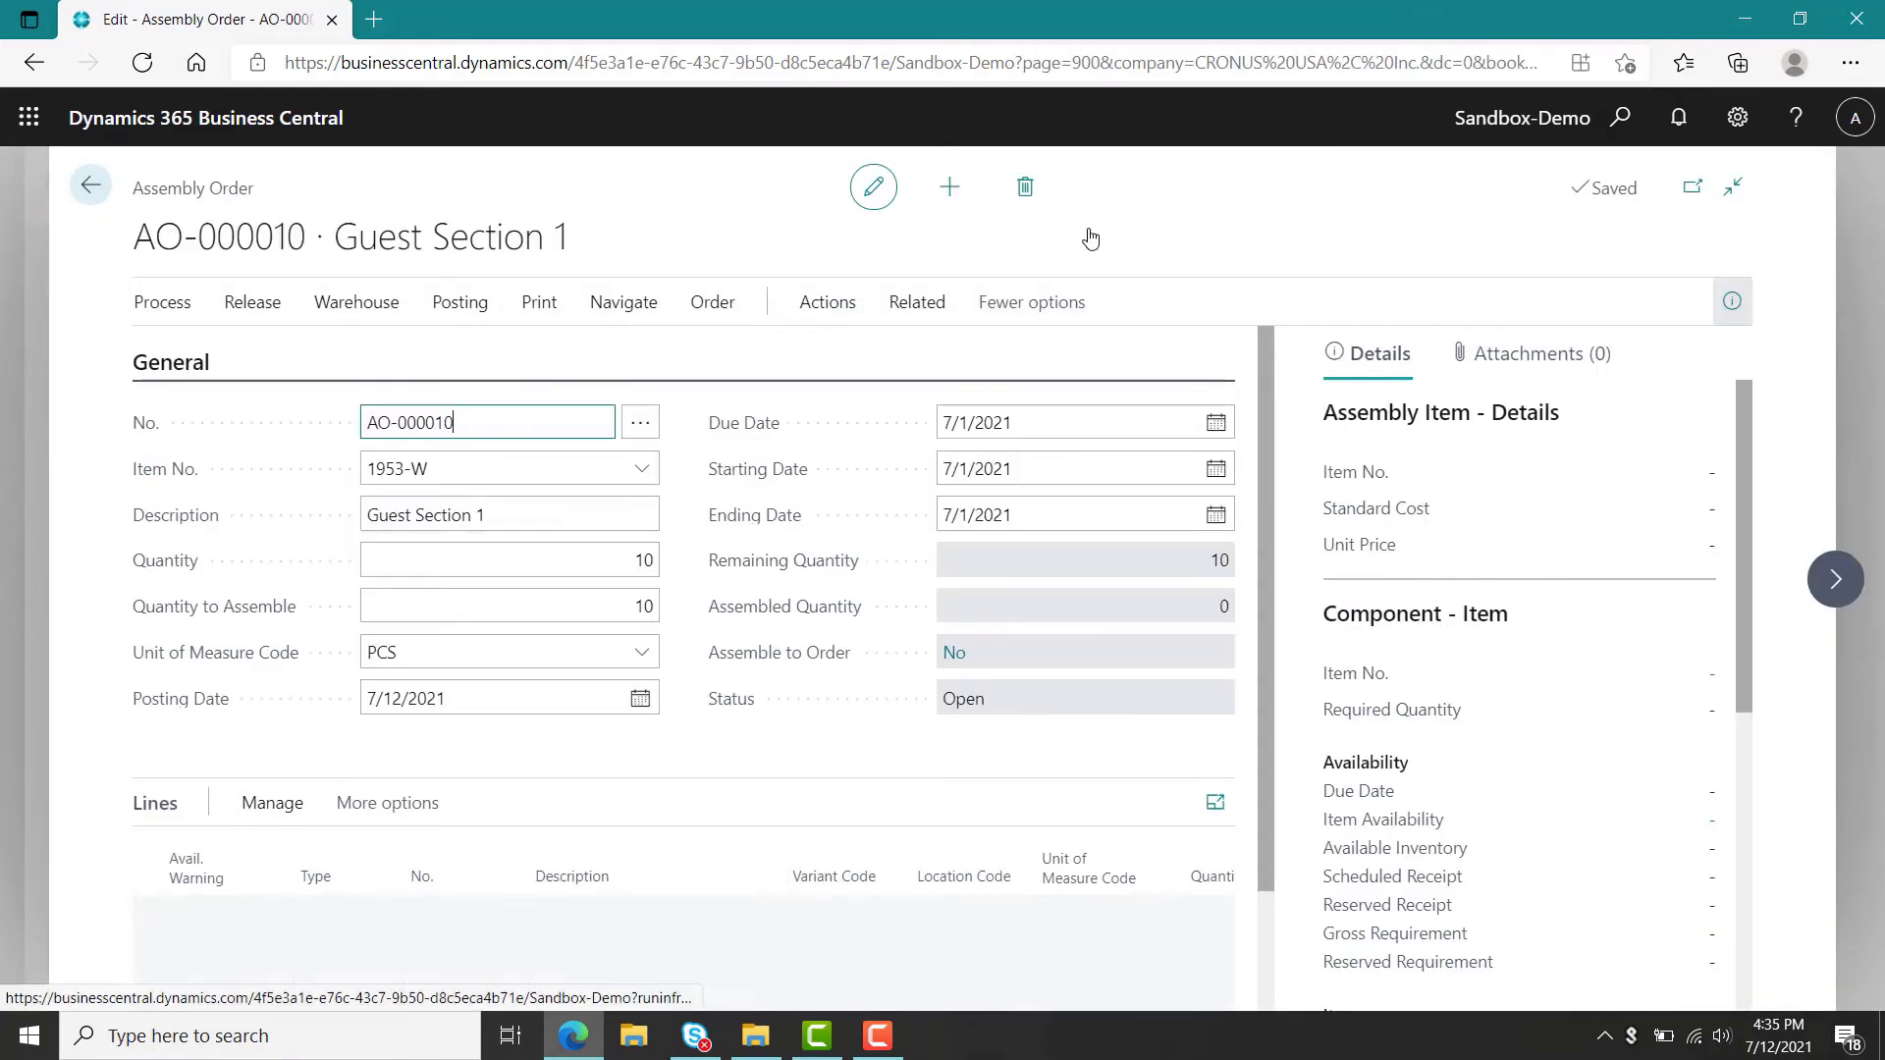
pyautogui.click(1037, 201)
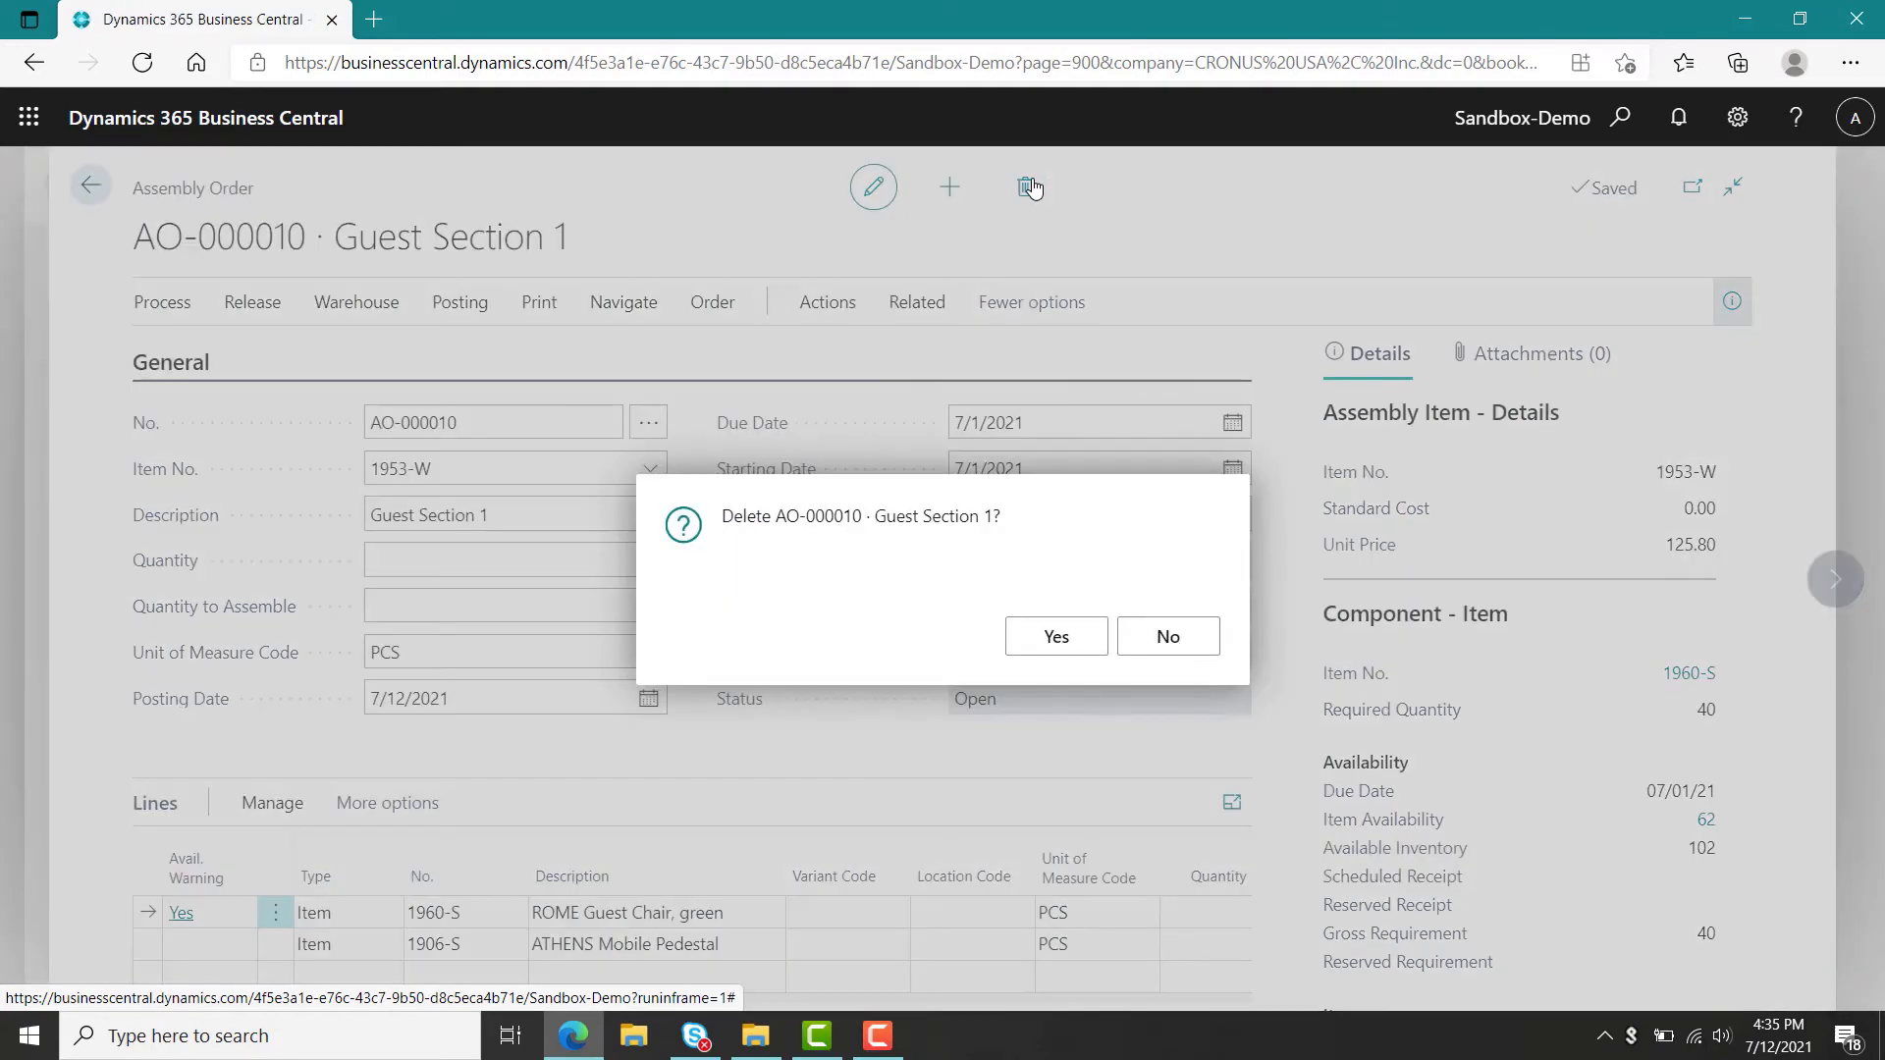
pyautogui.click(1069, 650)
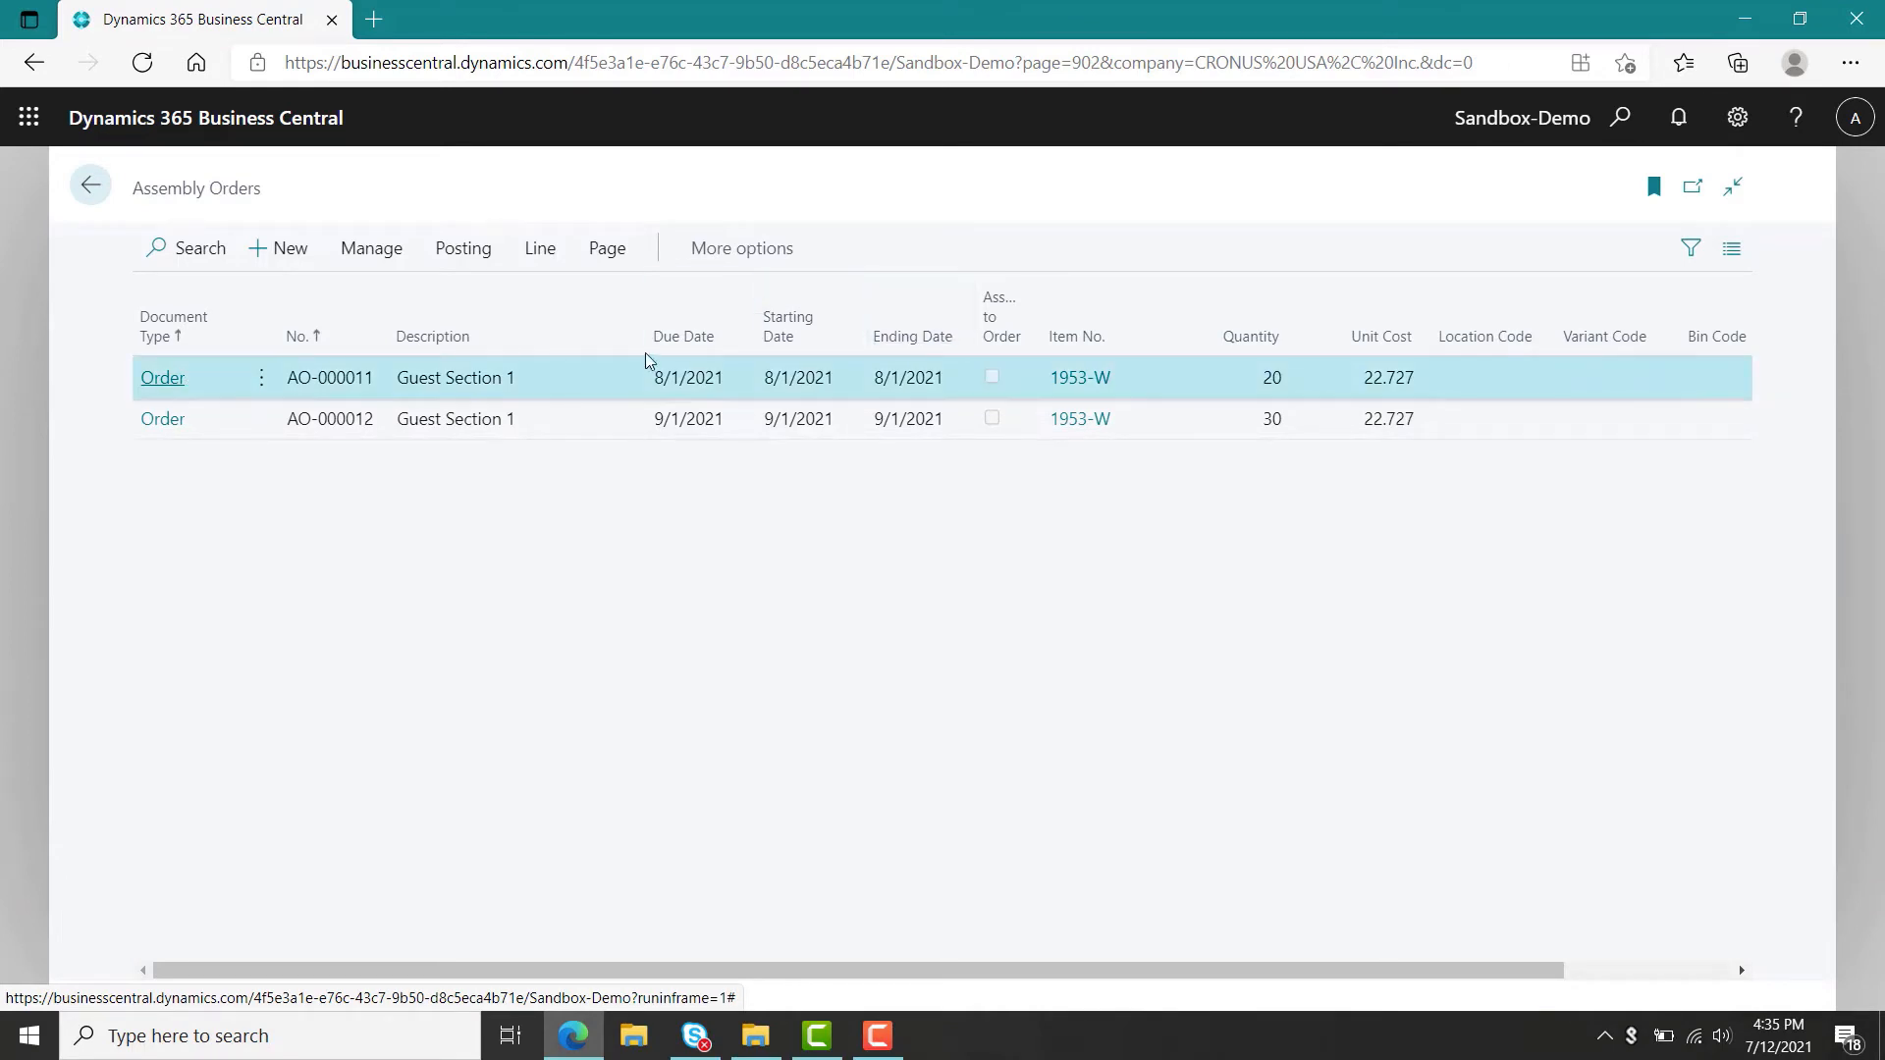
# Delete the remaining assembly orders AO-000011 and AO-000012.
pyautogui.click(161, 377)
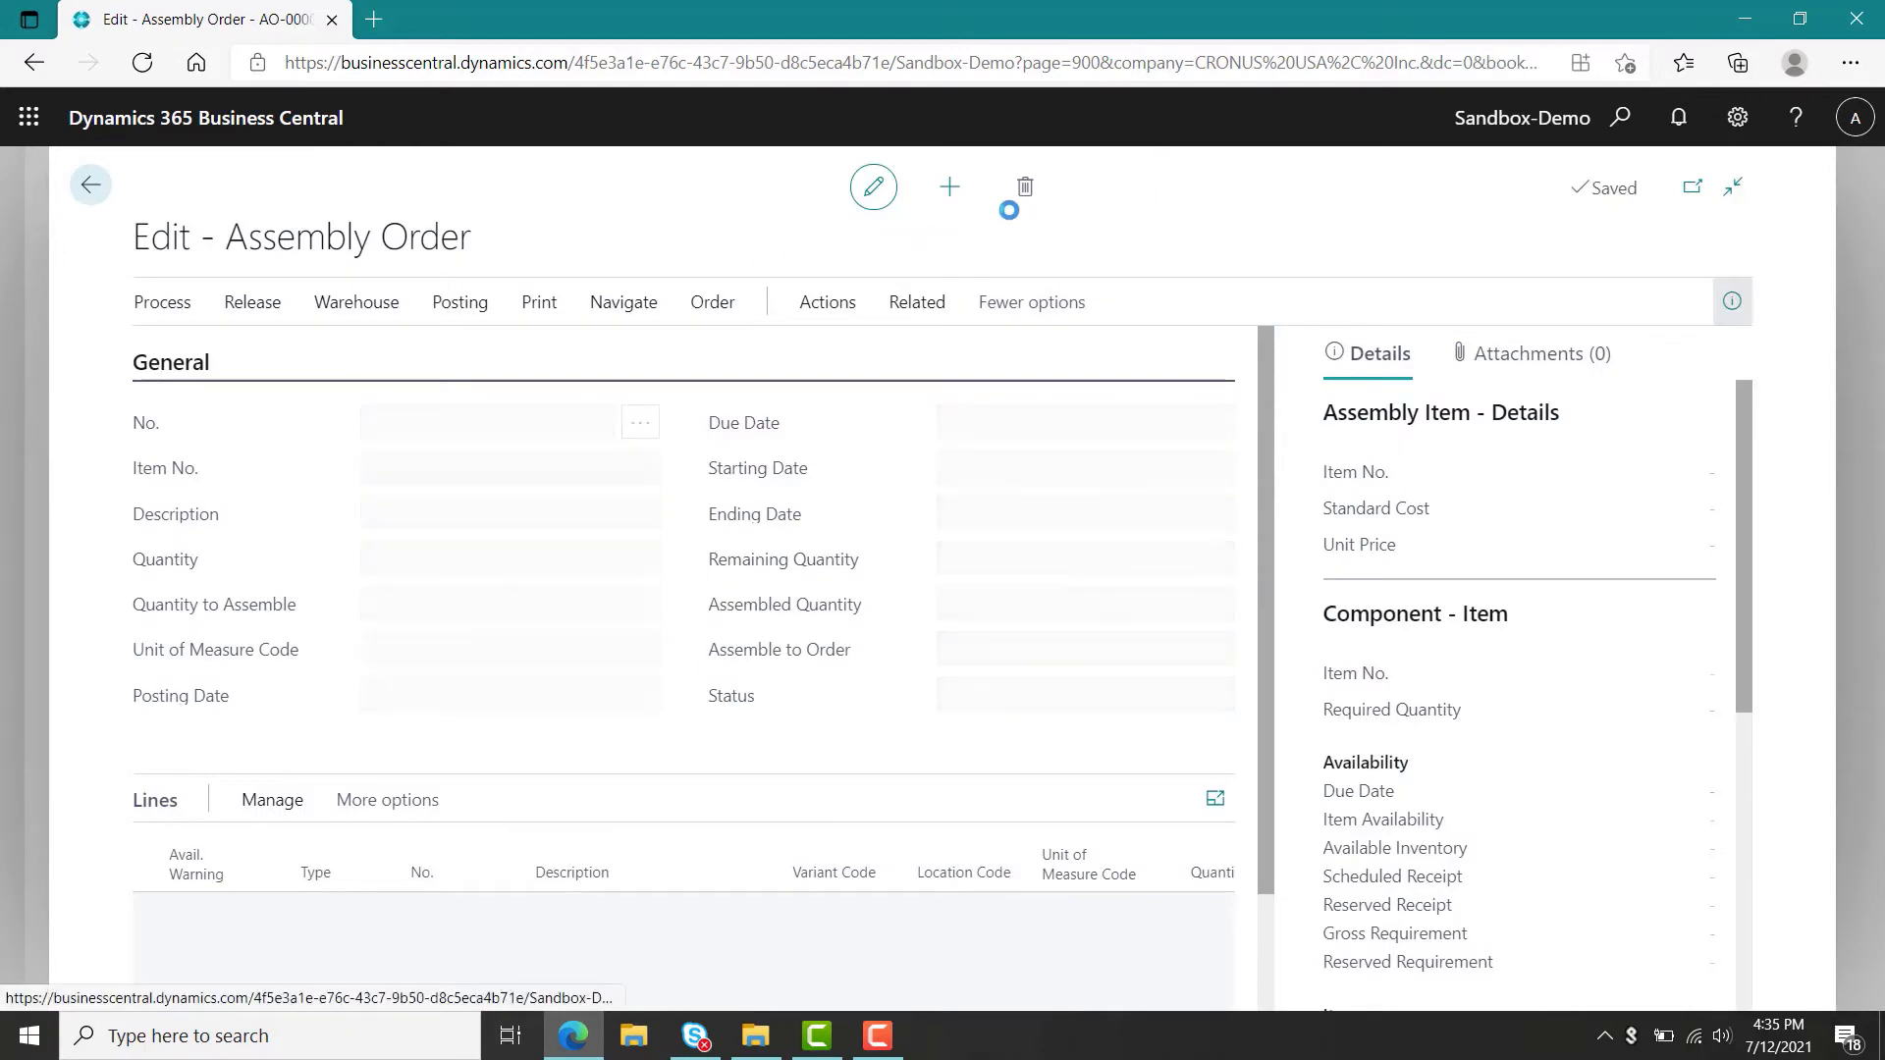
pyautogui.click(1028, 189)
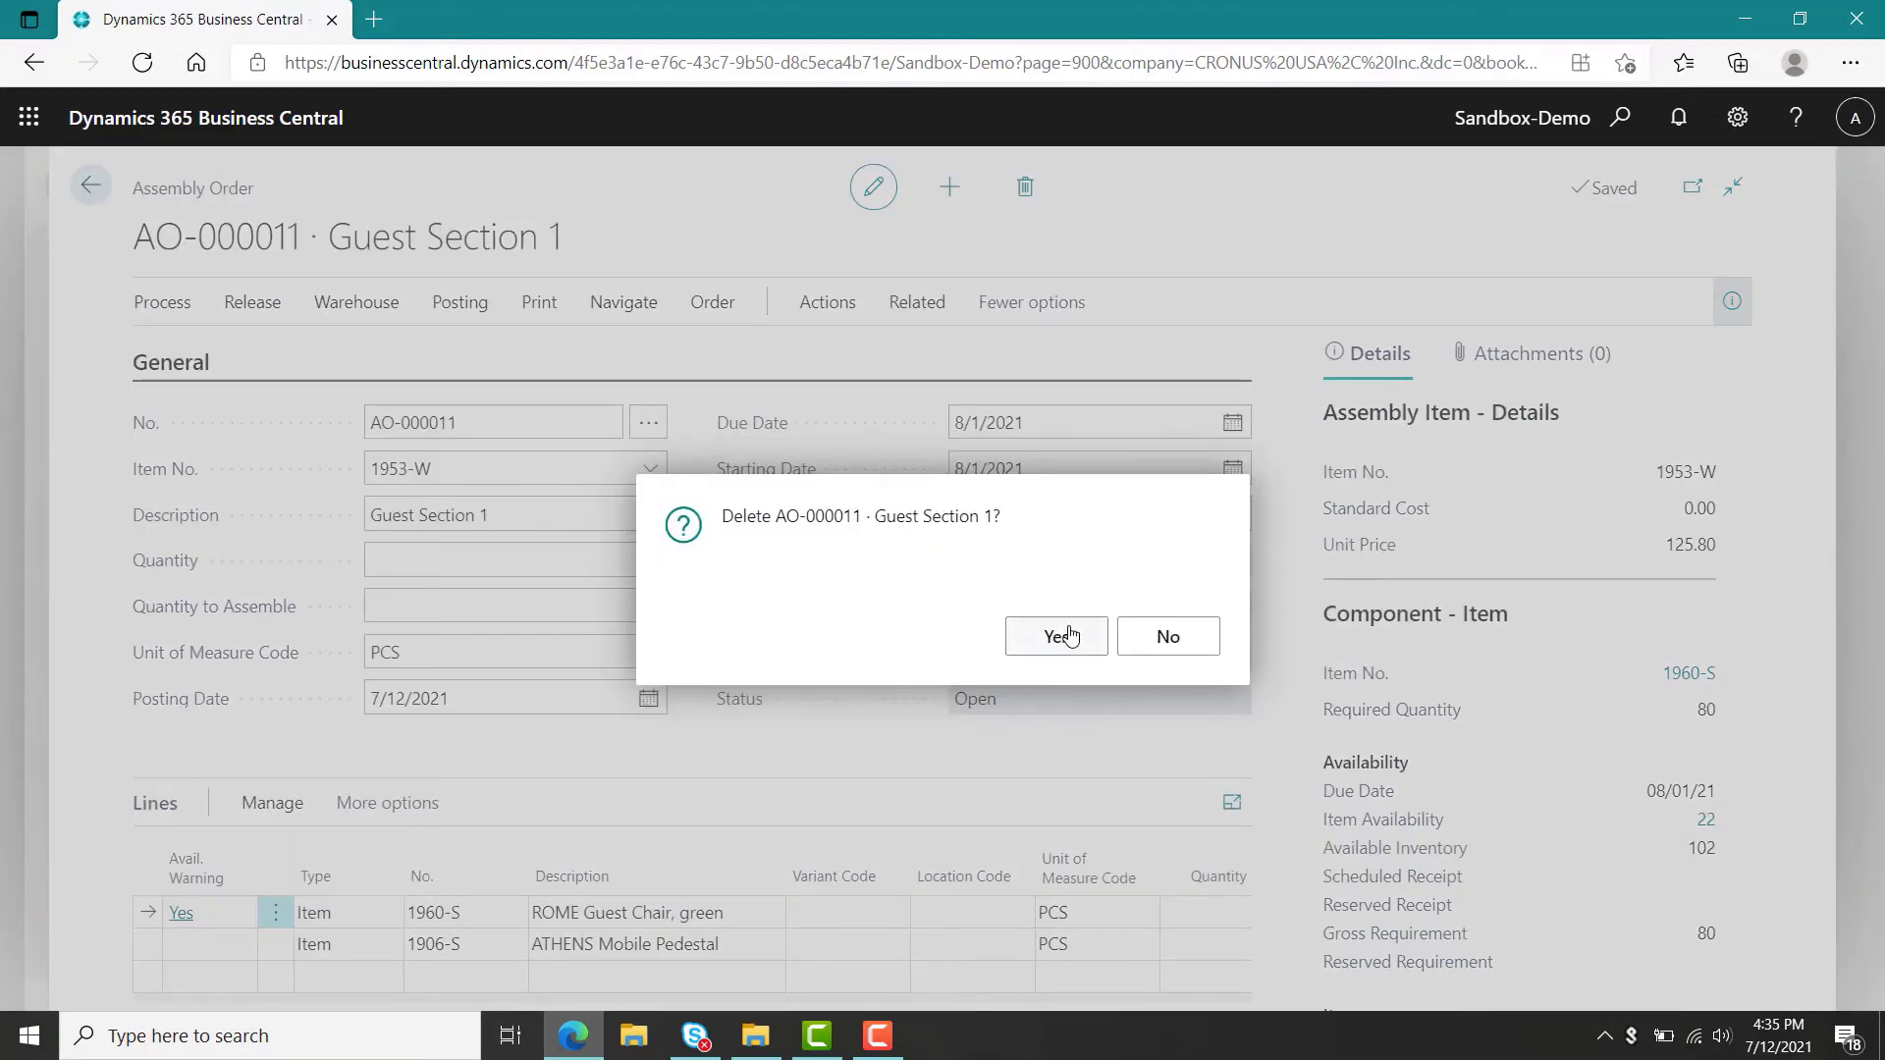
pyautogui.click(1069, 648)
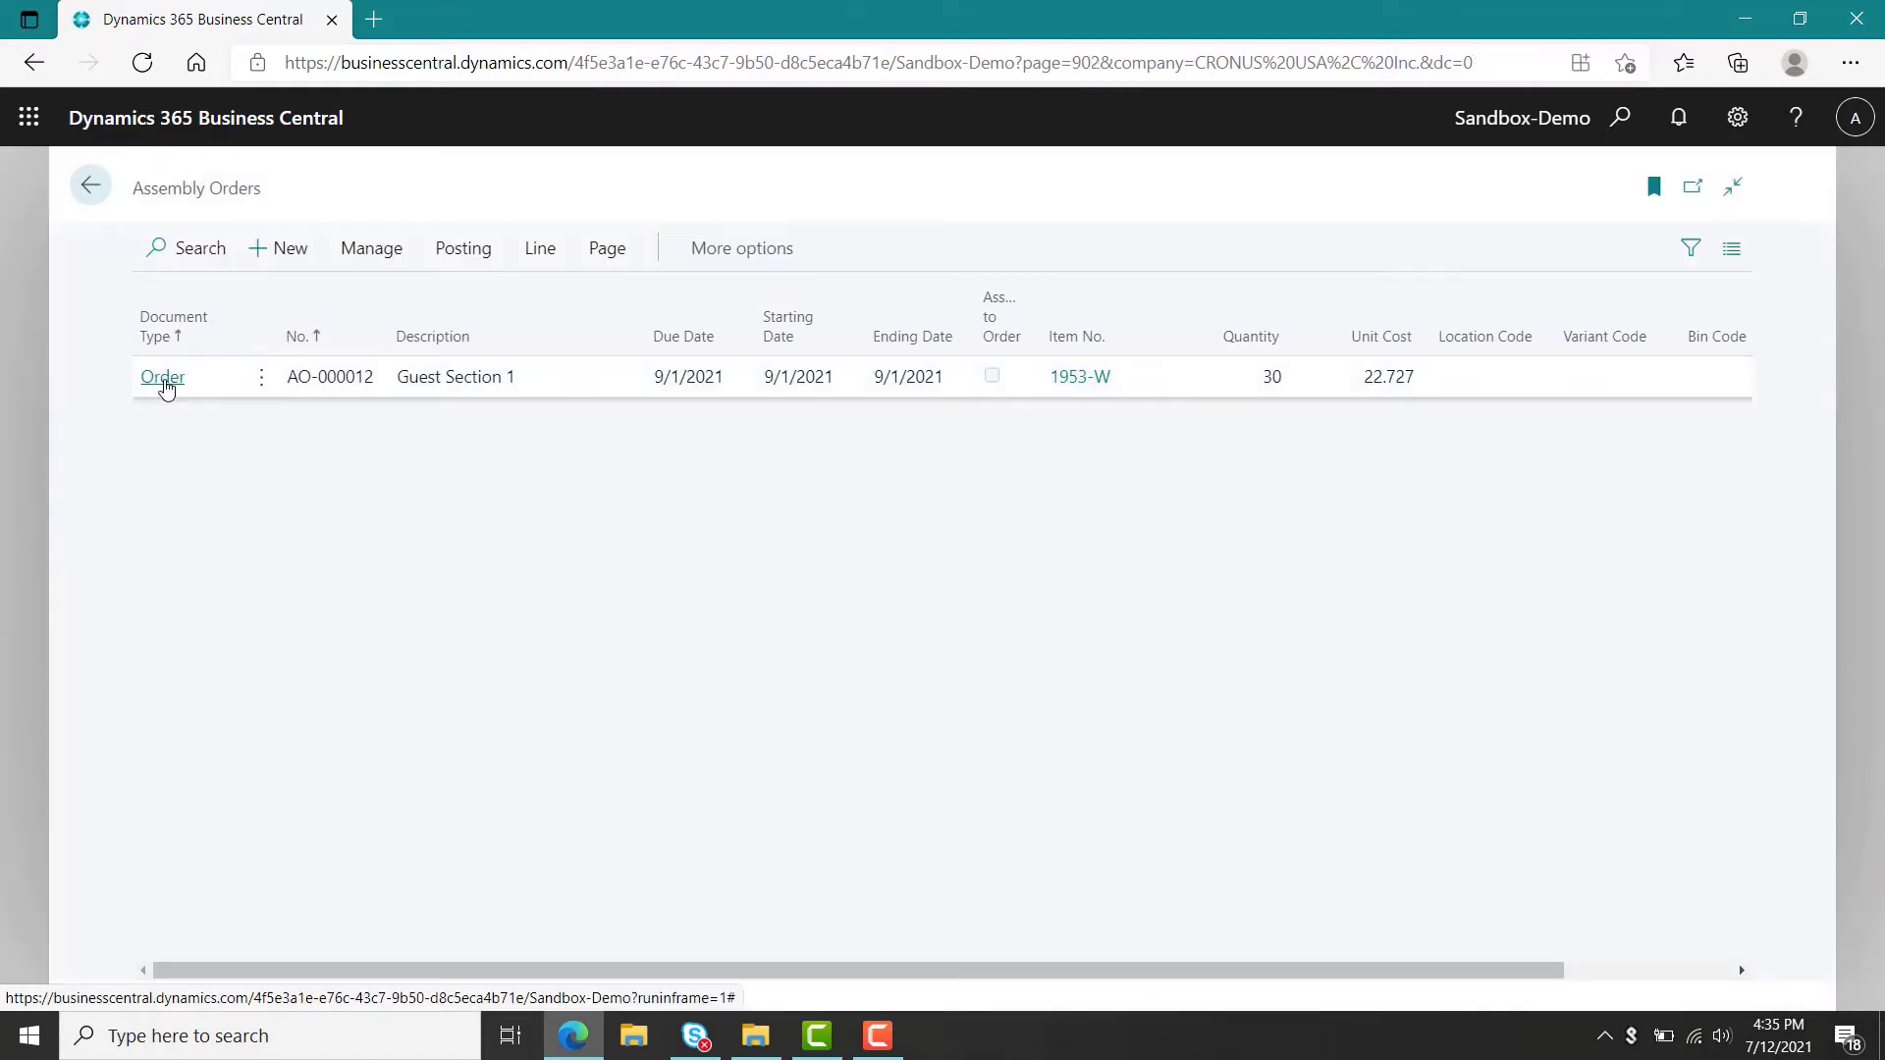
pyautogui.click(164, 381)
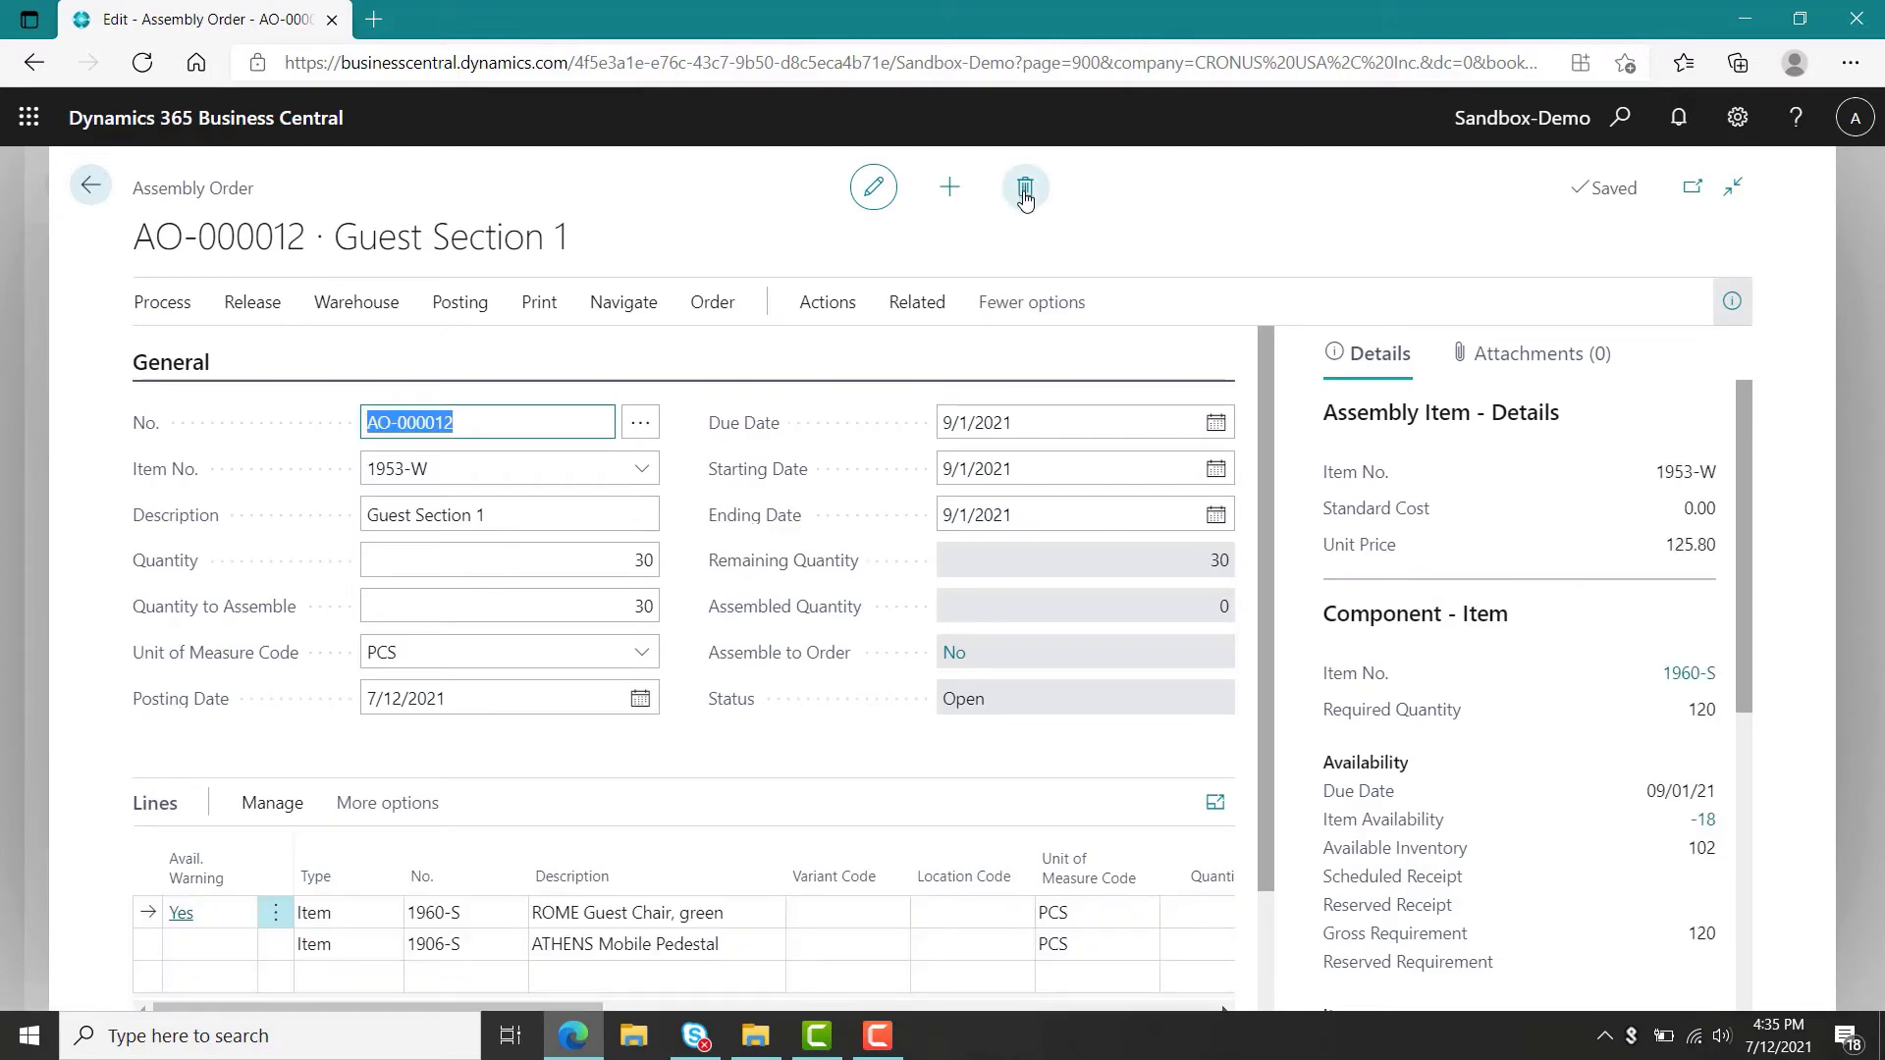
pyautogui.click(1025, 191)
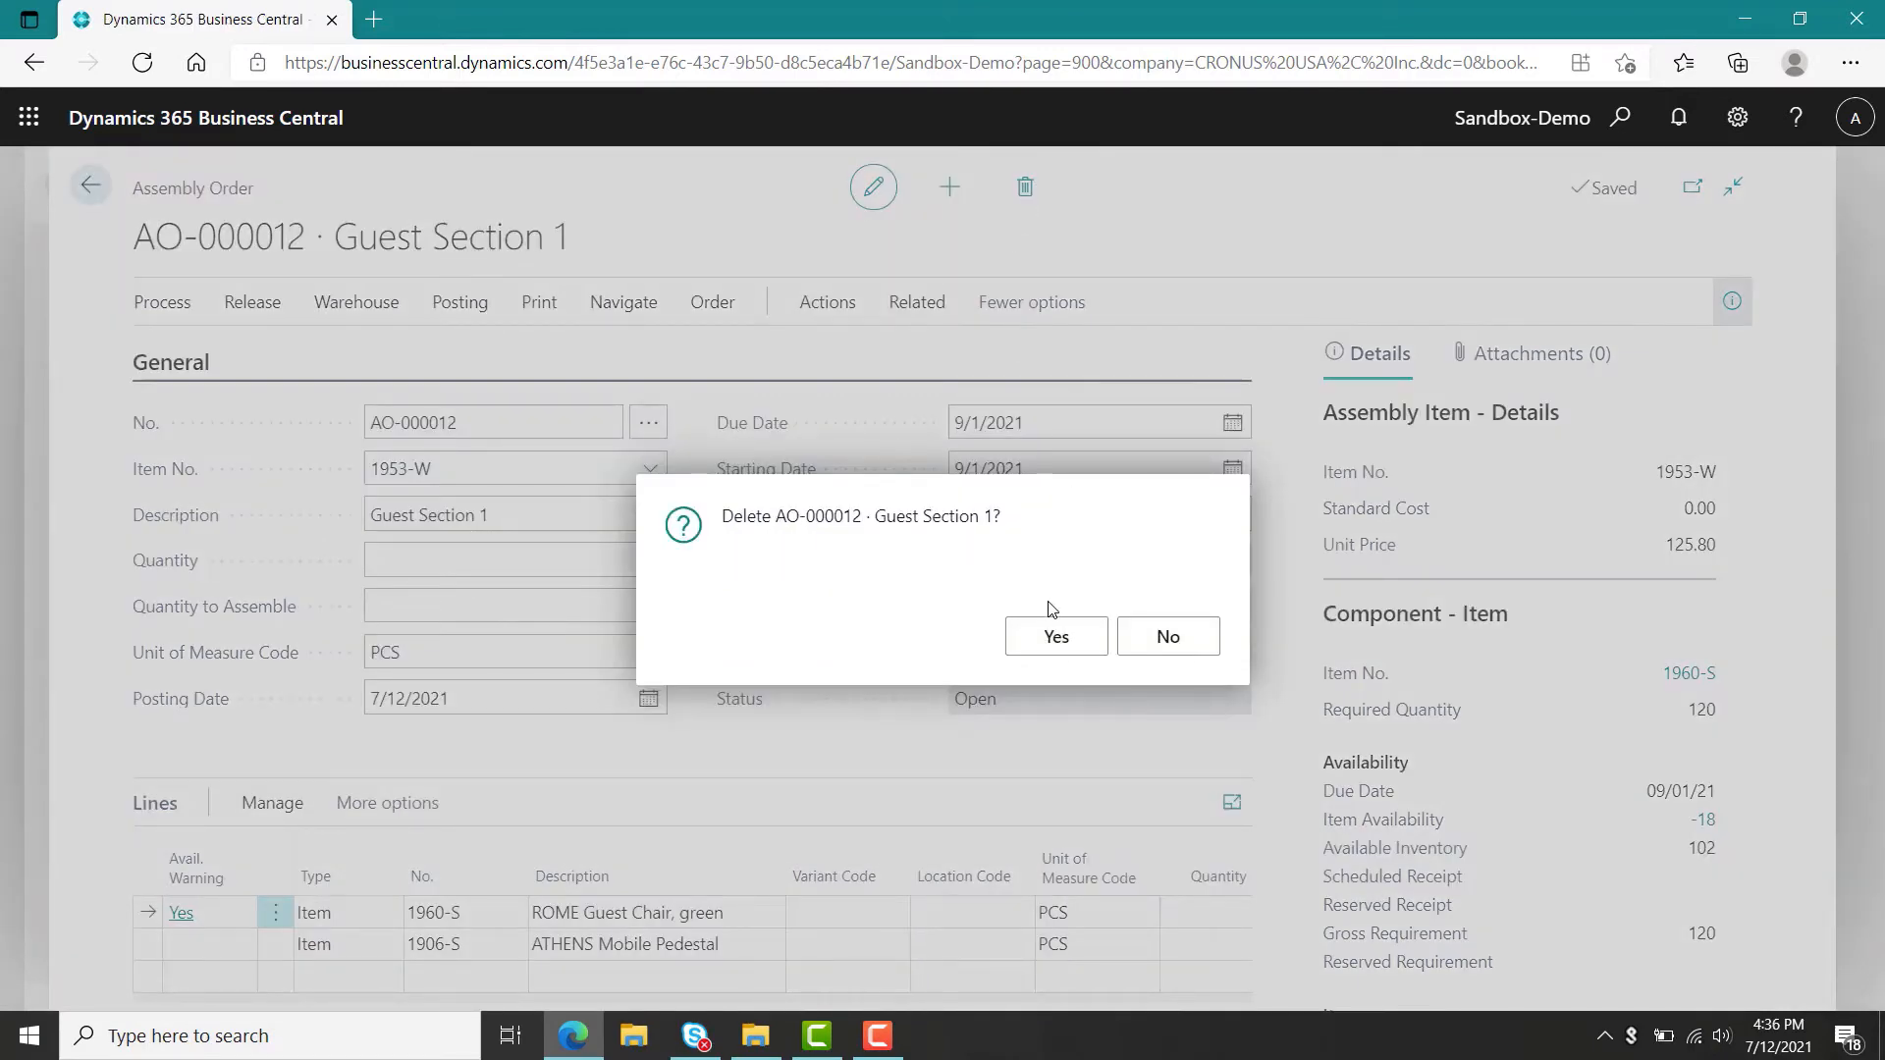
pyautogui.click(1054, 636)
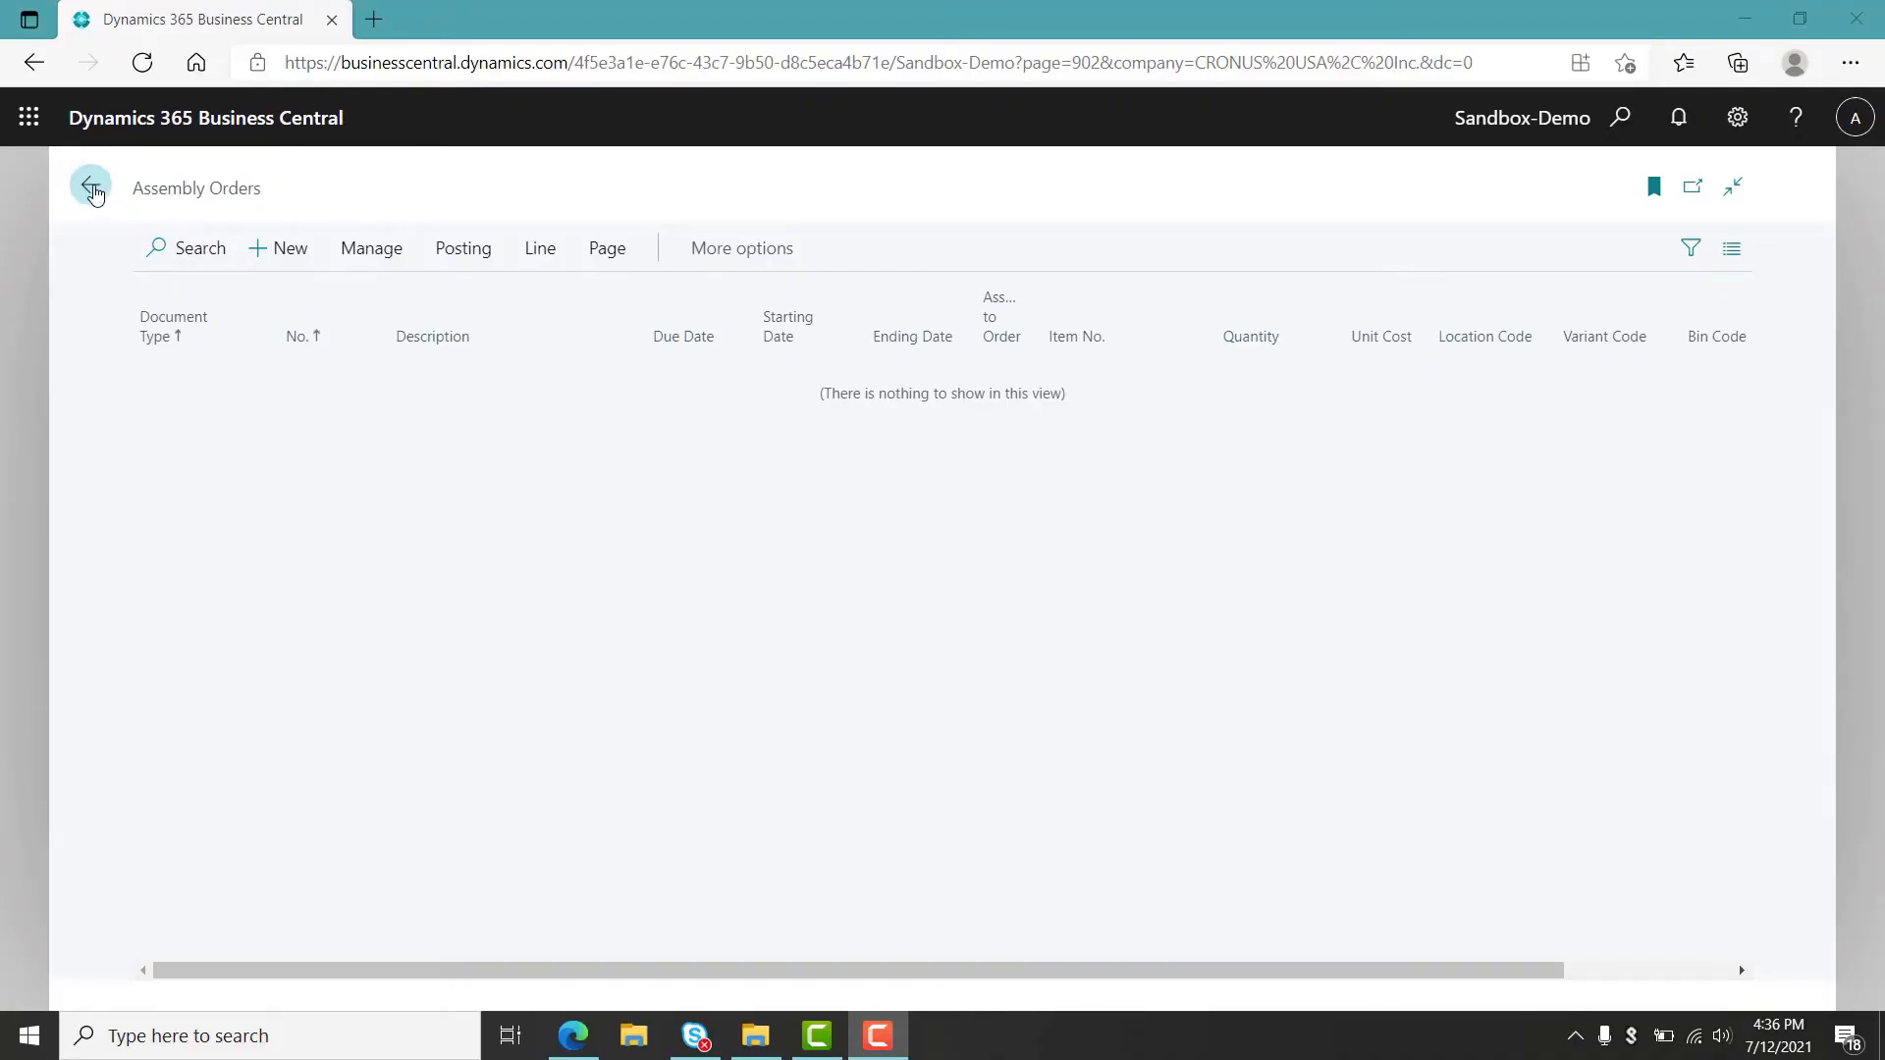
# Open the planning worksheet and calculate a regenerative plan for item 1953-W with forecast NBD-1 and MRP switched off.
pyautogui.click(90, 187)
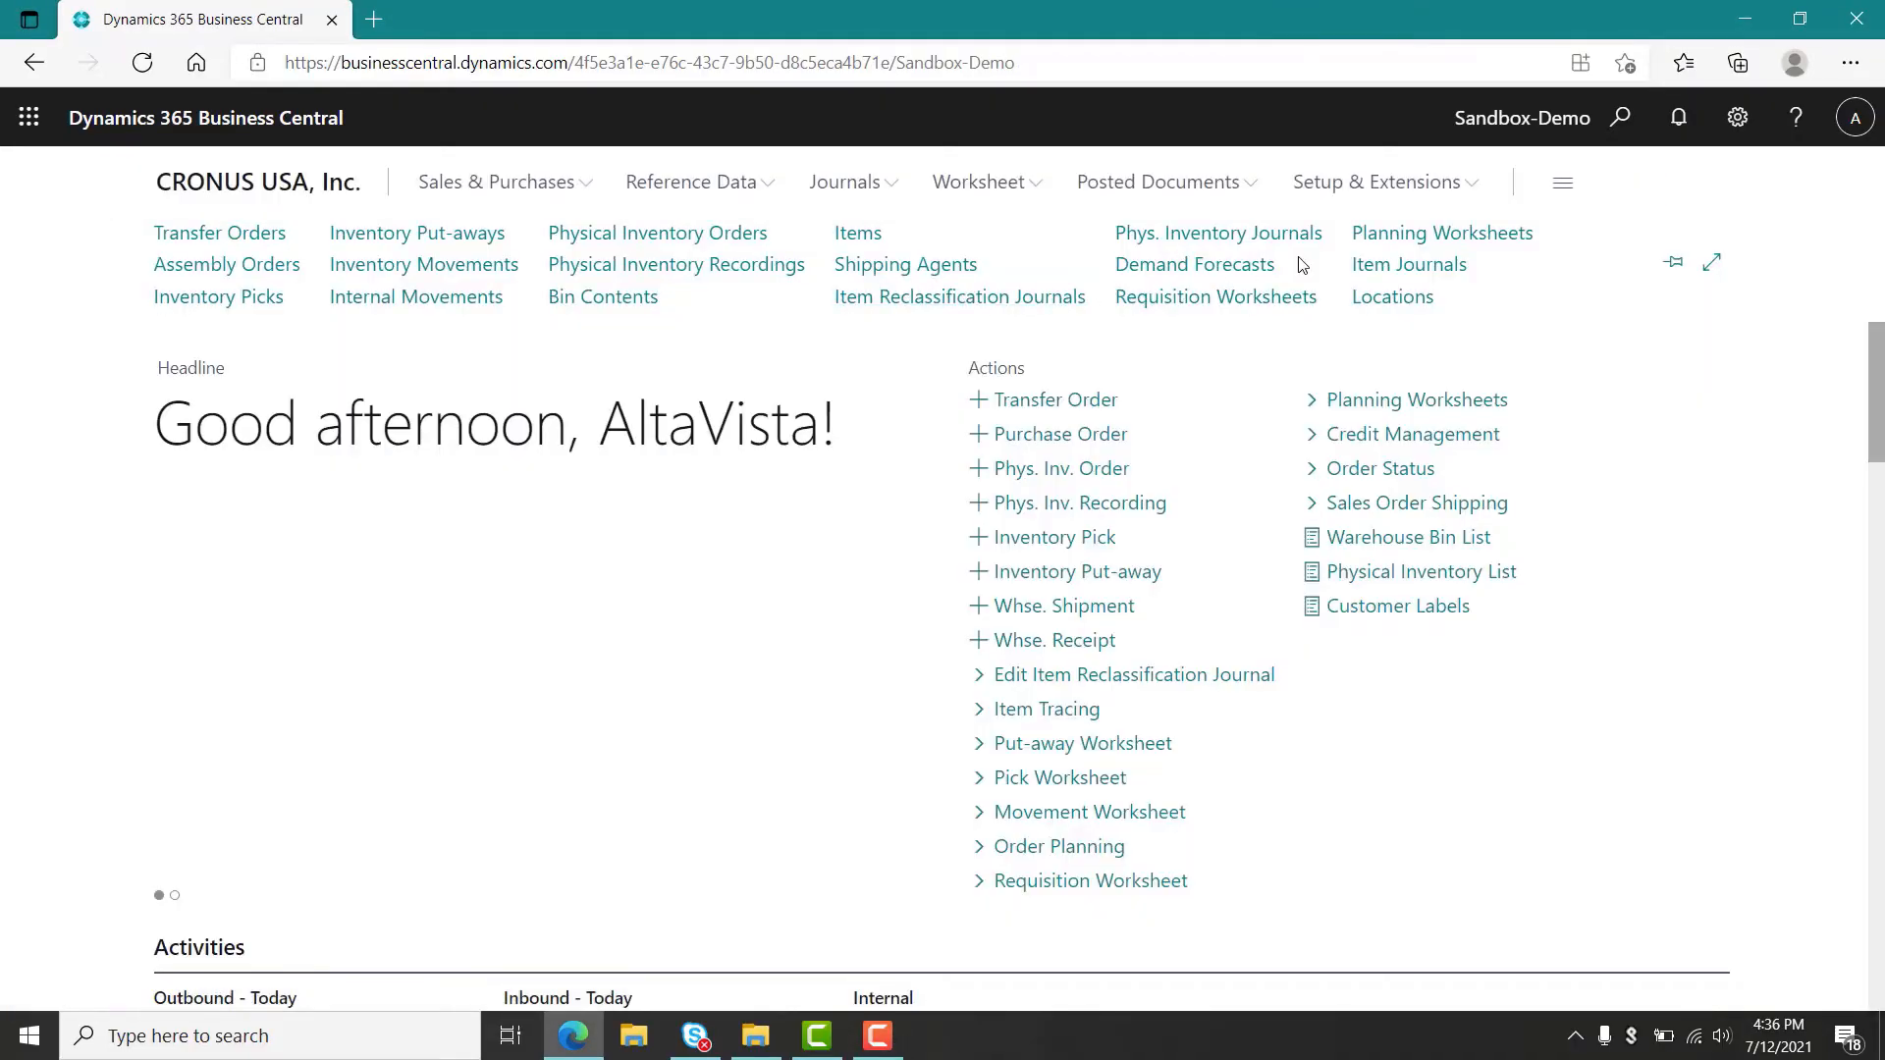
pyautogui.click(1387, 240)
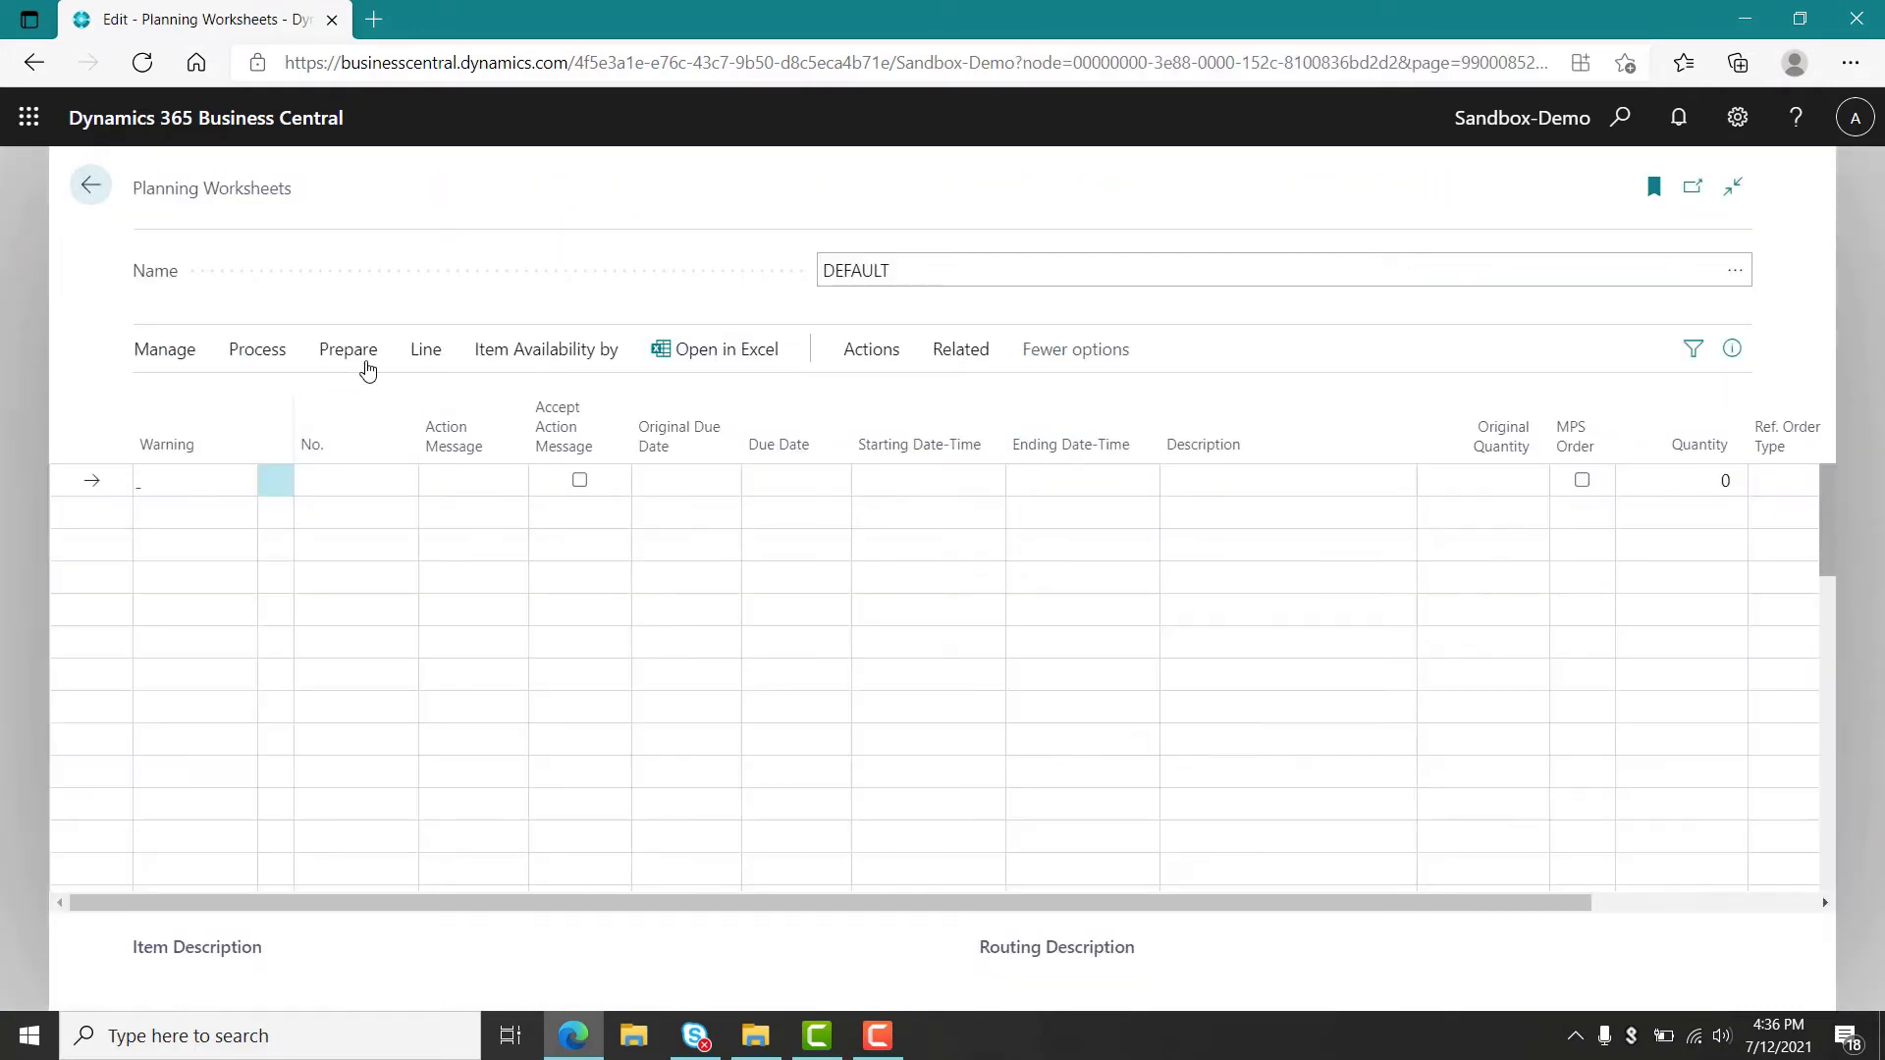
pyautogui.click(365, 353)
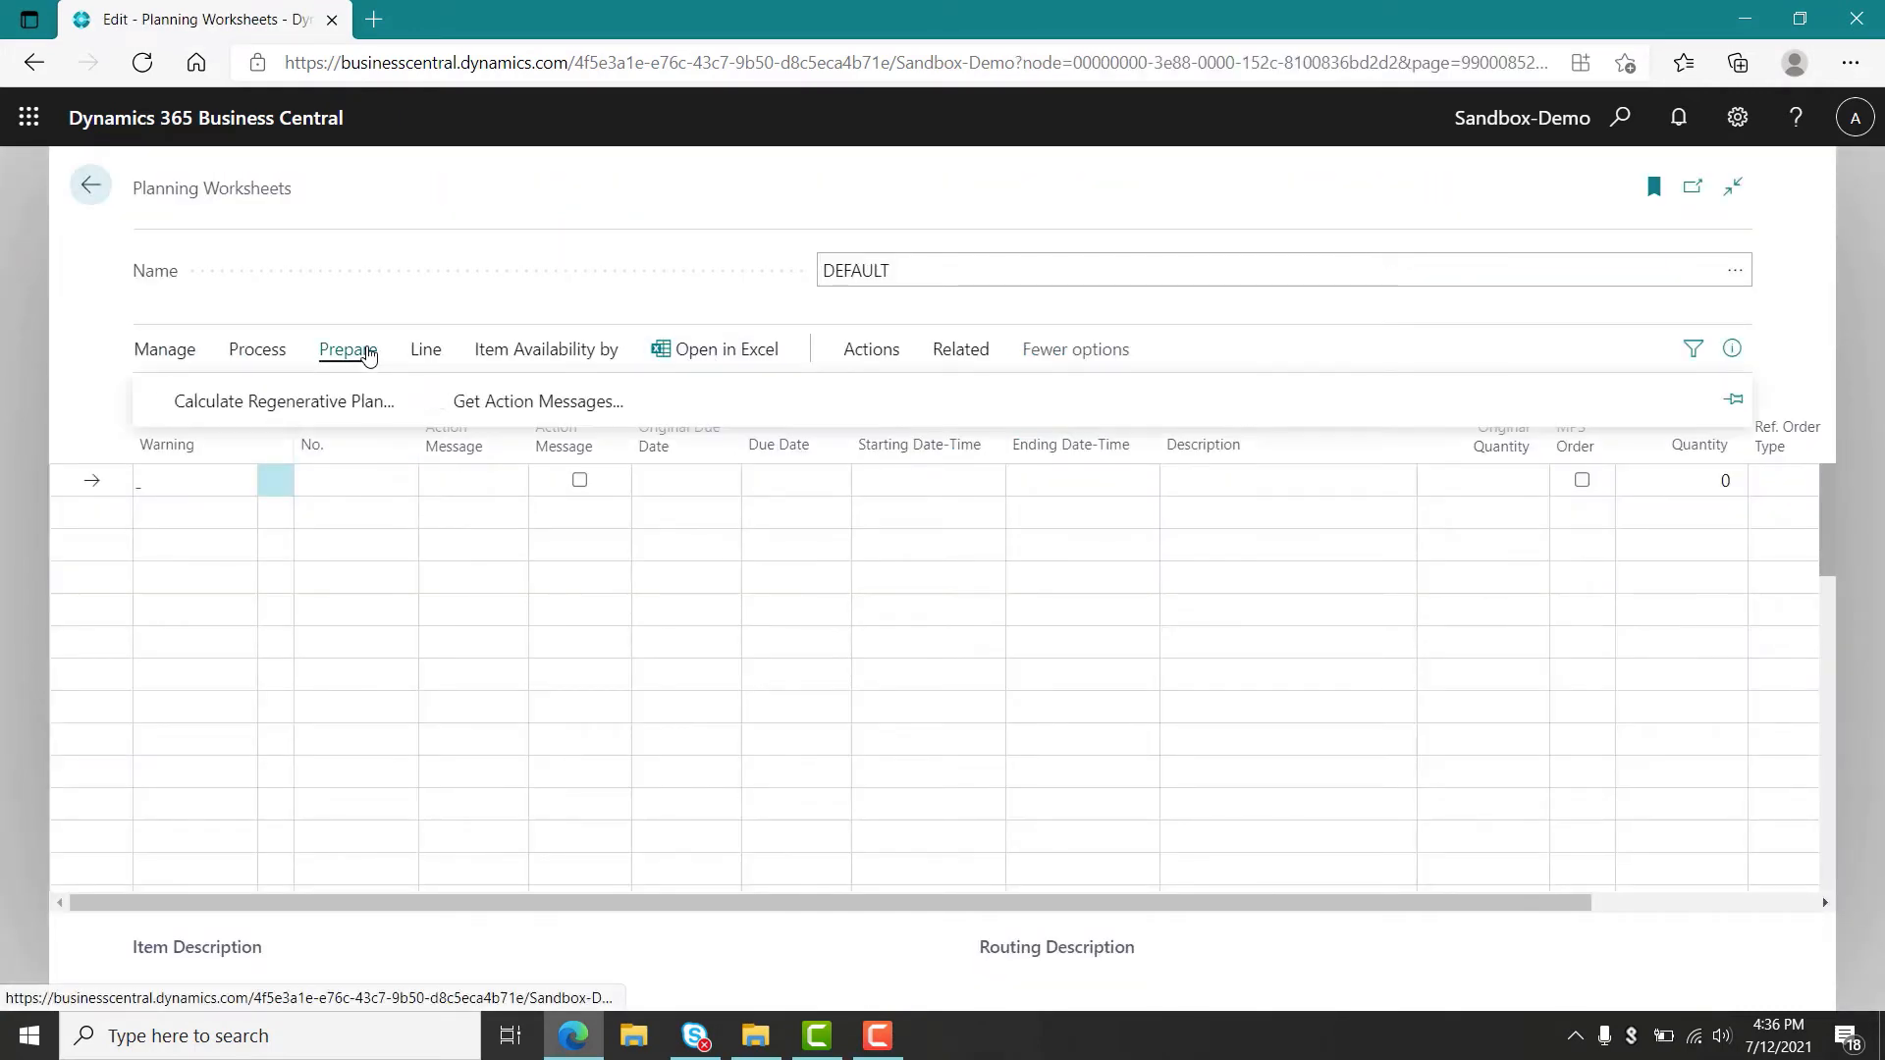
pyautogui.click(321, 405)
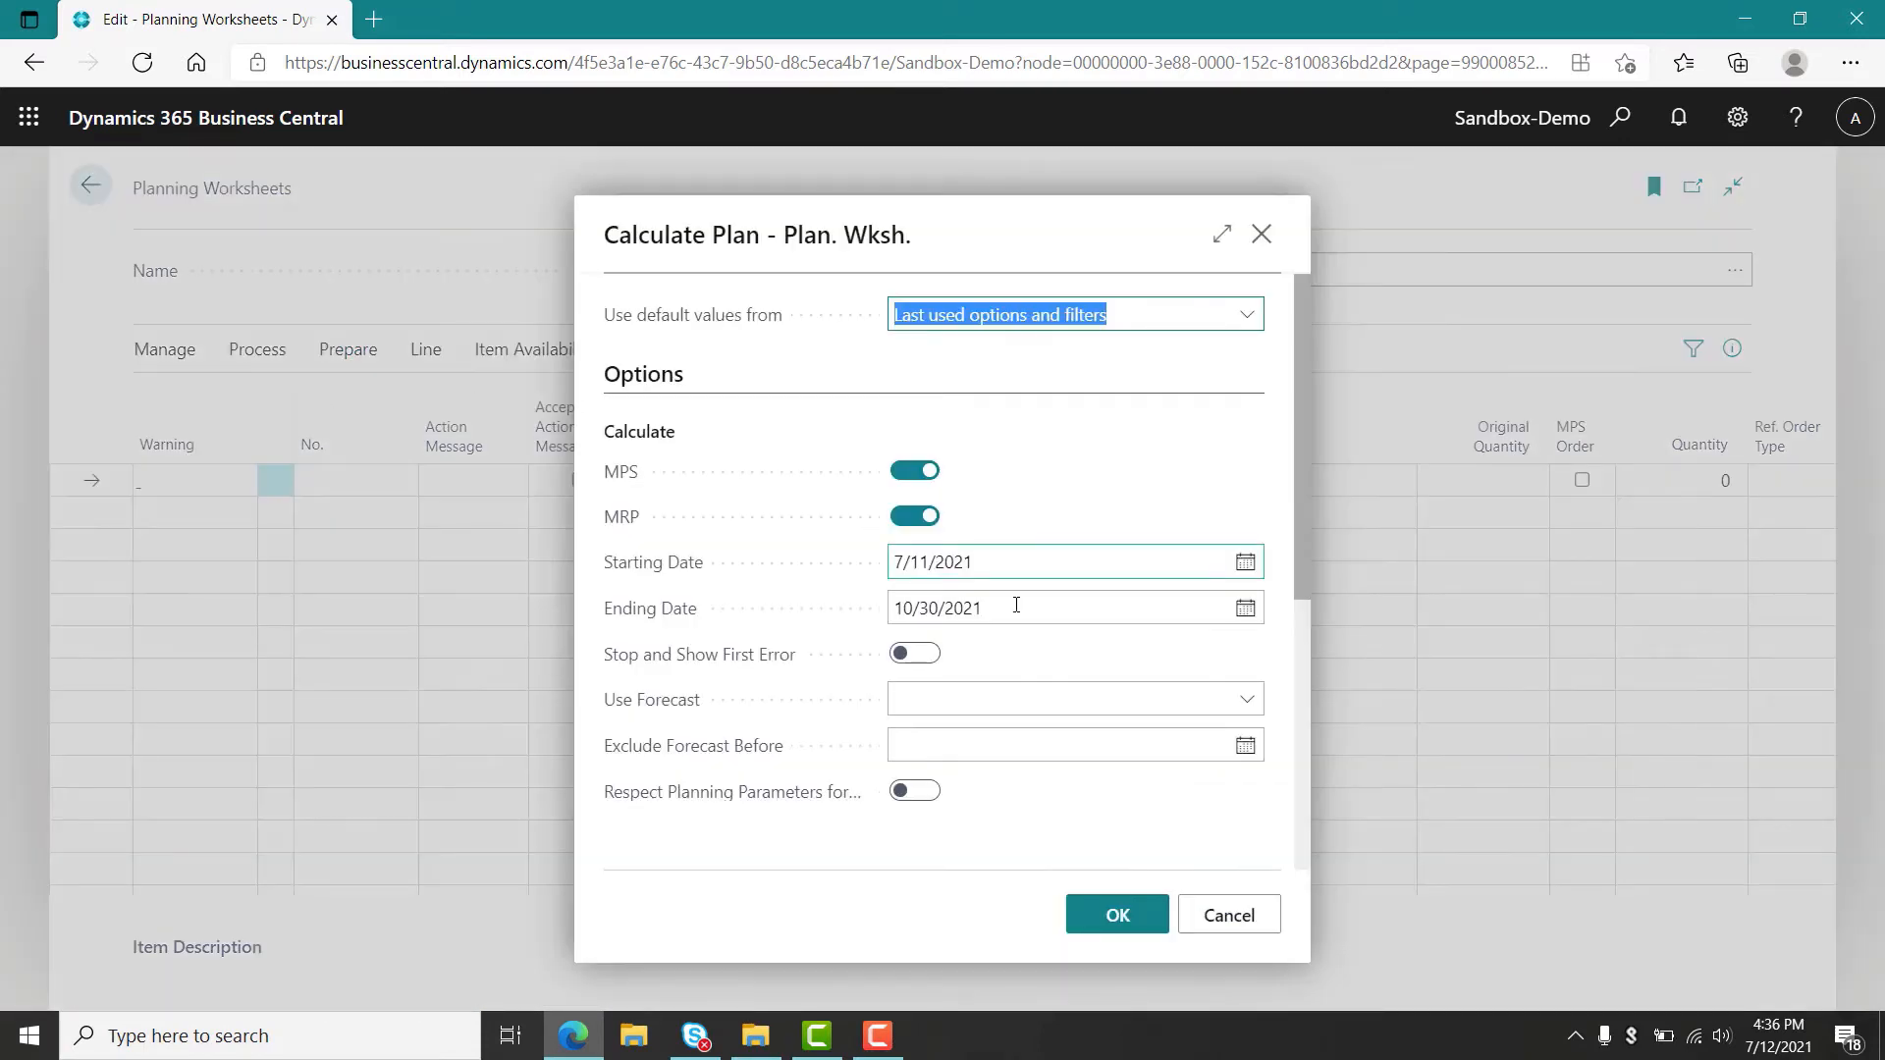
pyautogui.click(1243, 703)
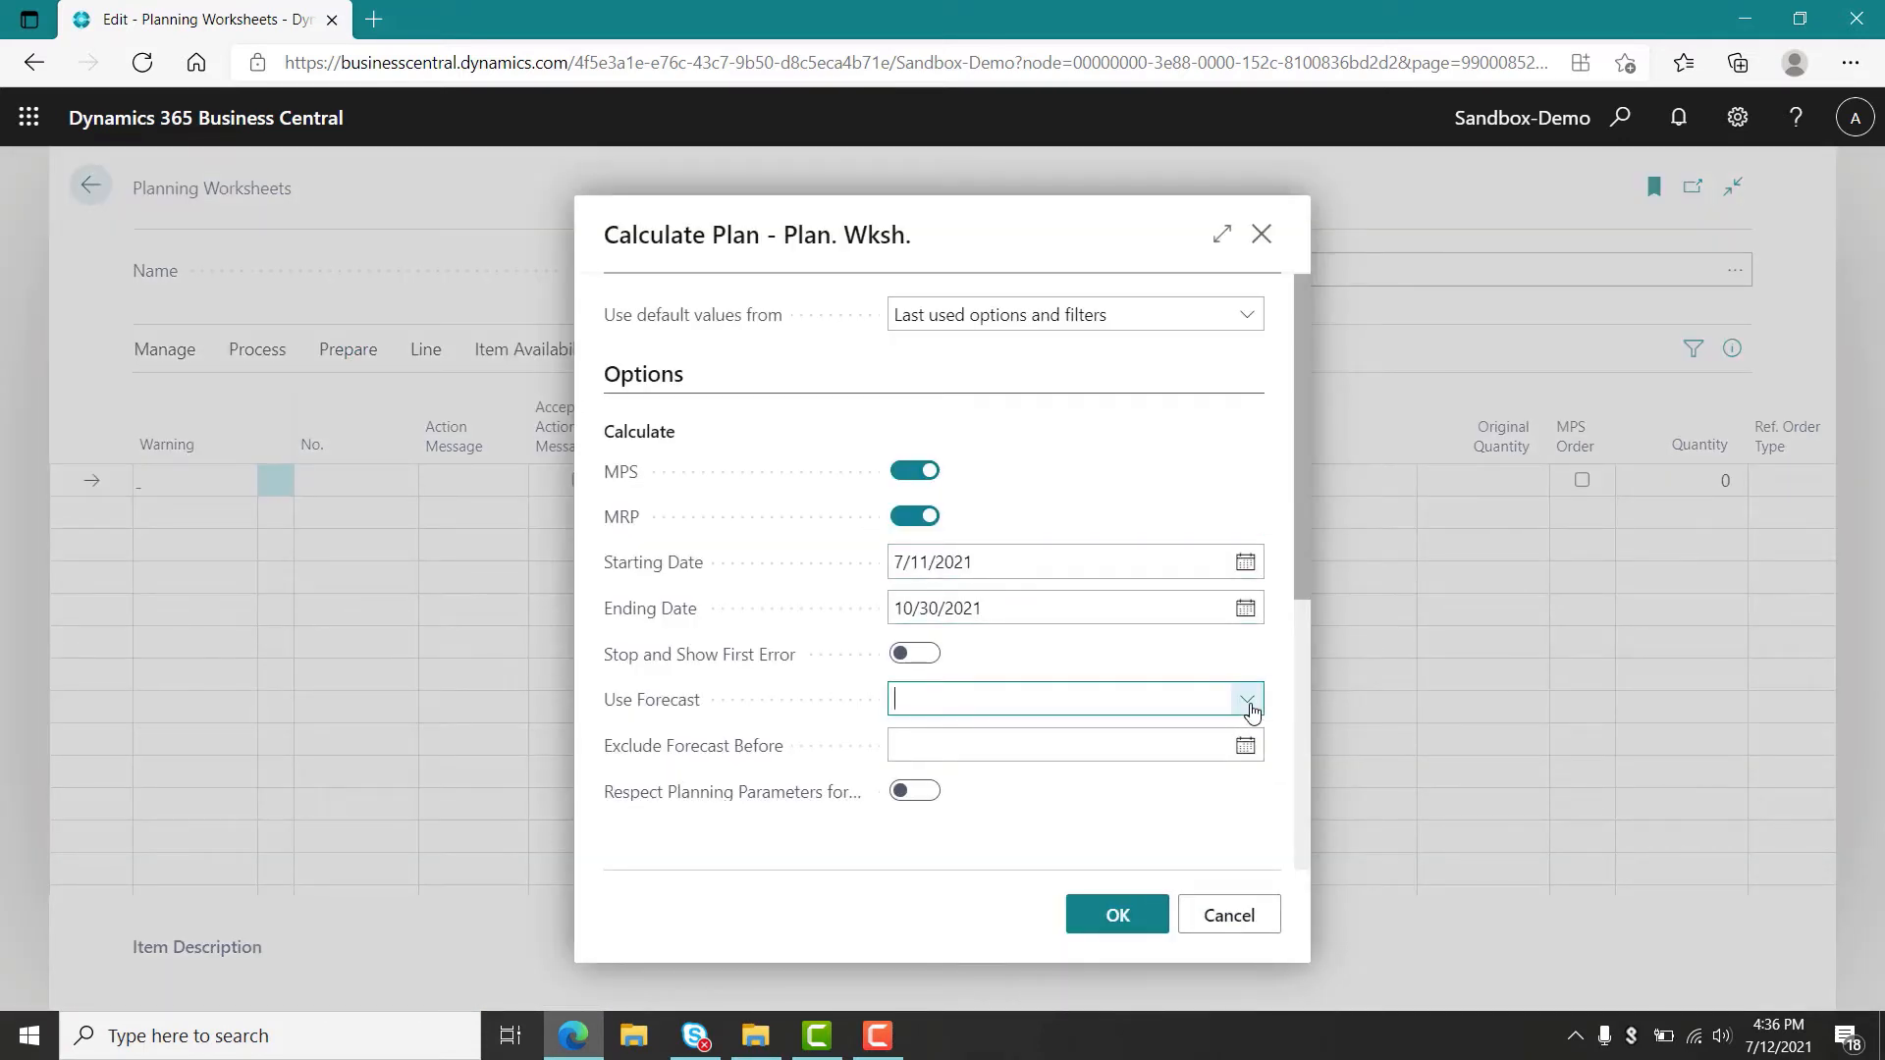
pyautogui.click(987, 803)
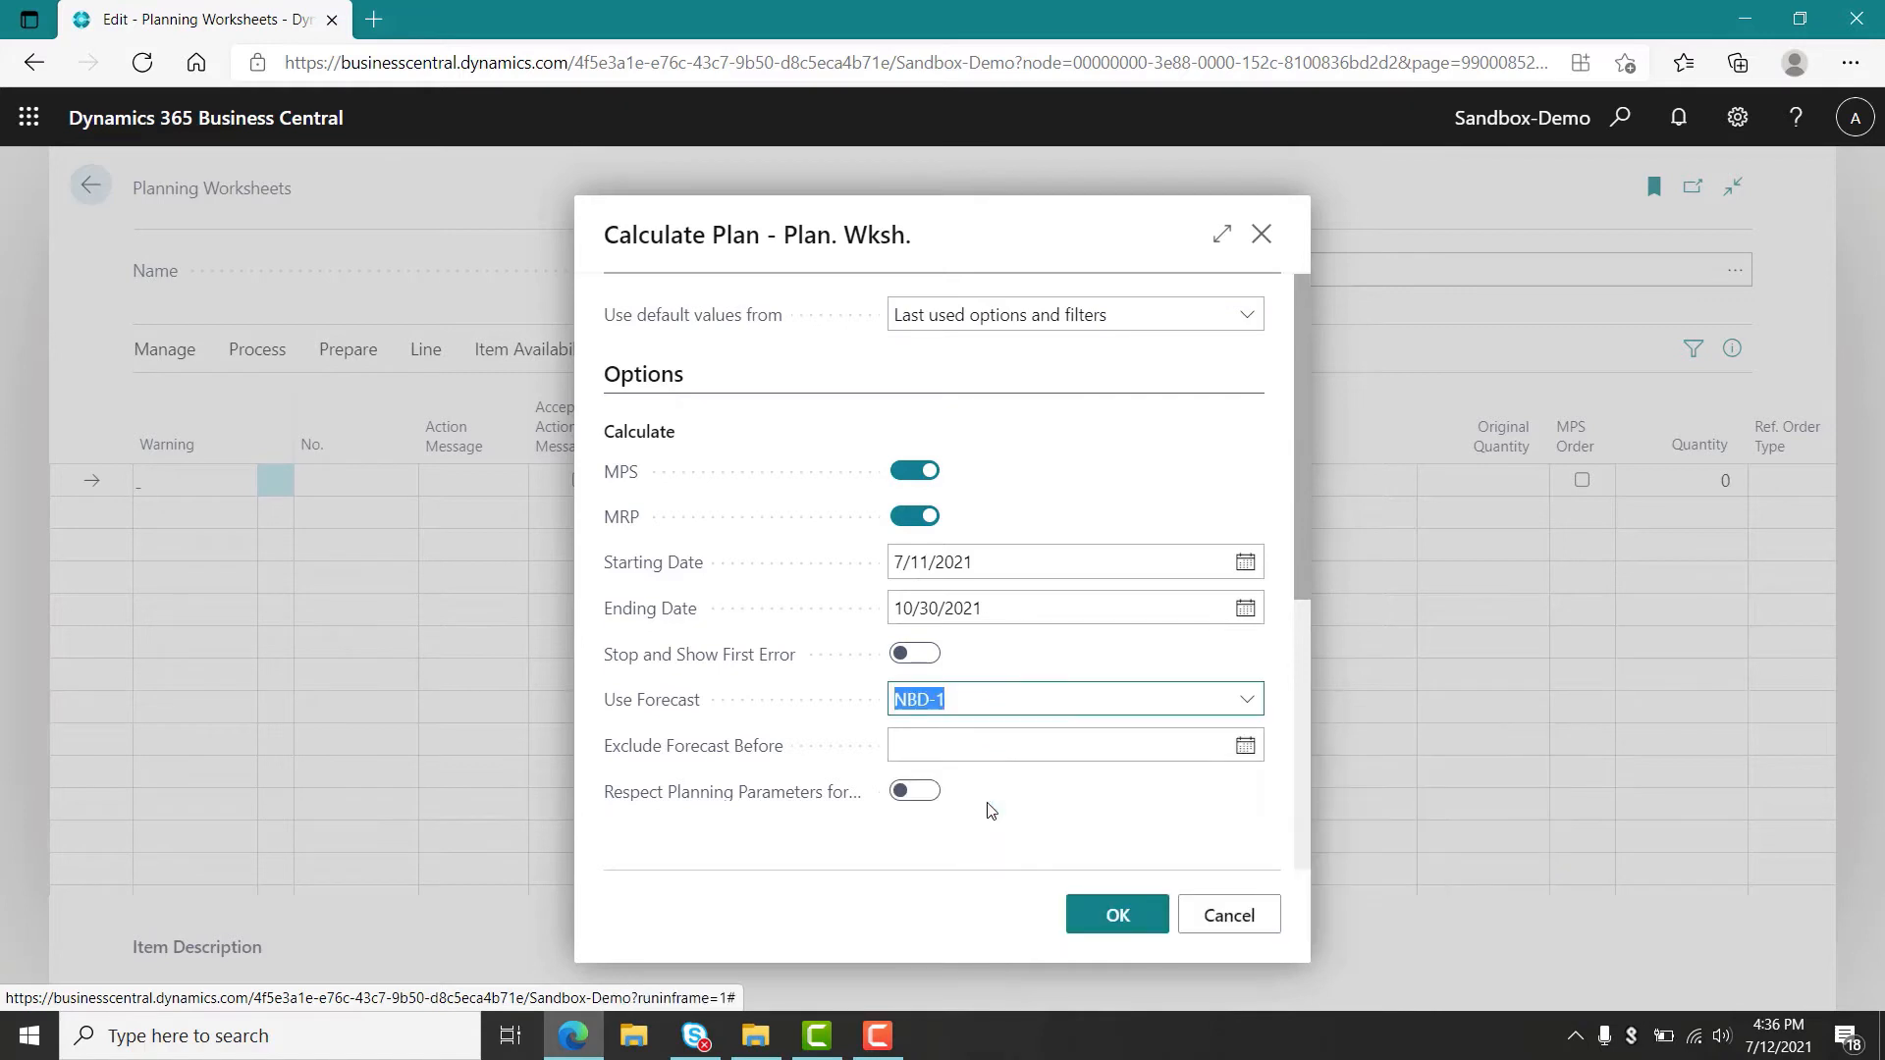
pyautogui.click(924, 533)
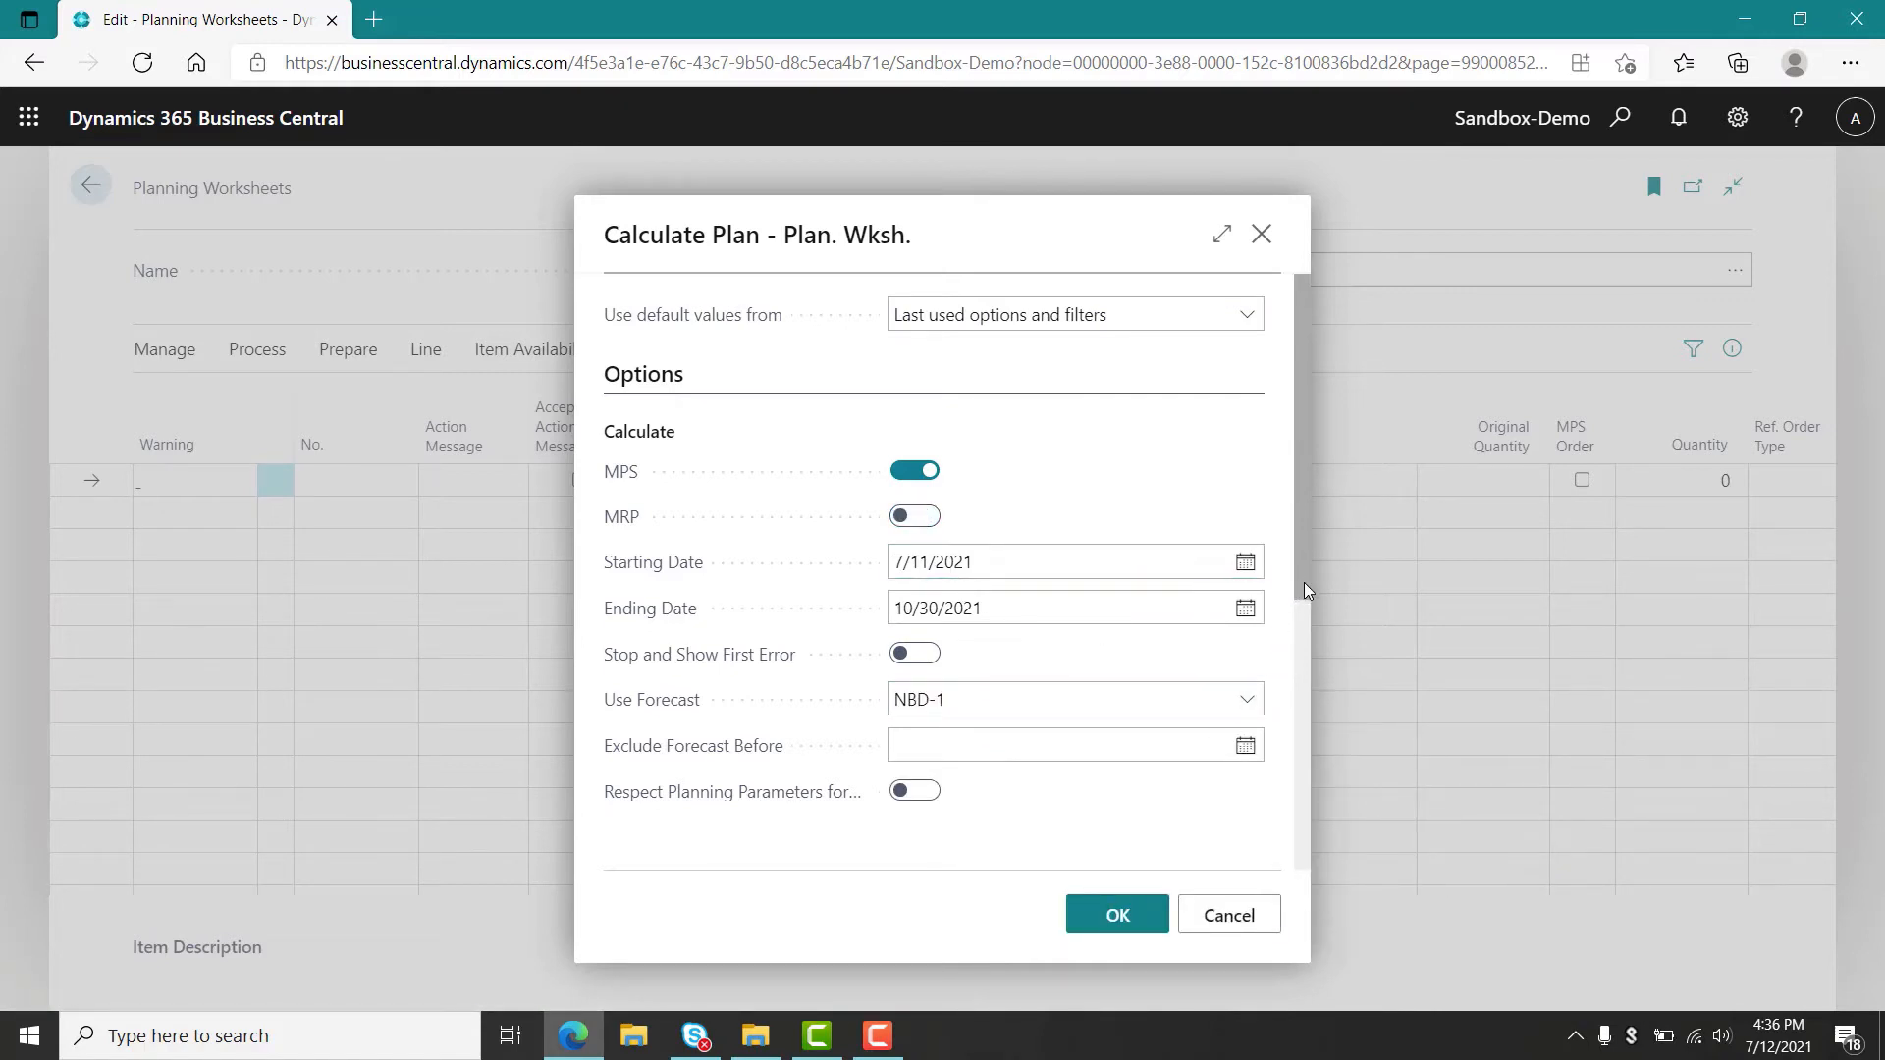
pyautogui.moveTo(1304, 587); pyautogui.dragTo(1300, 679)
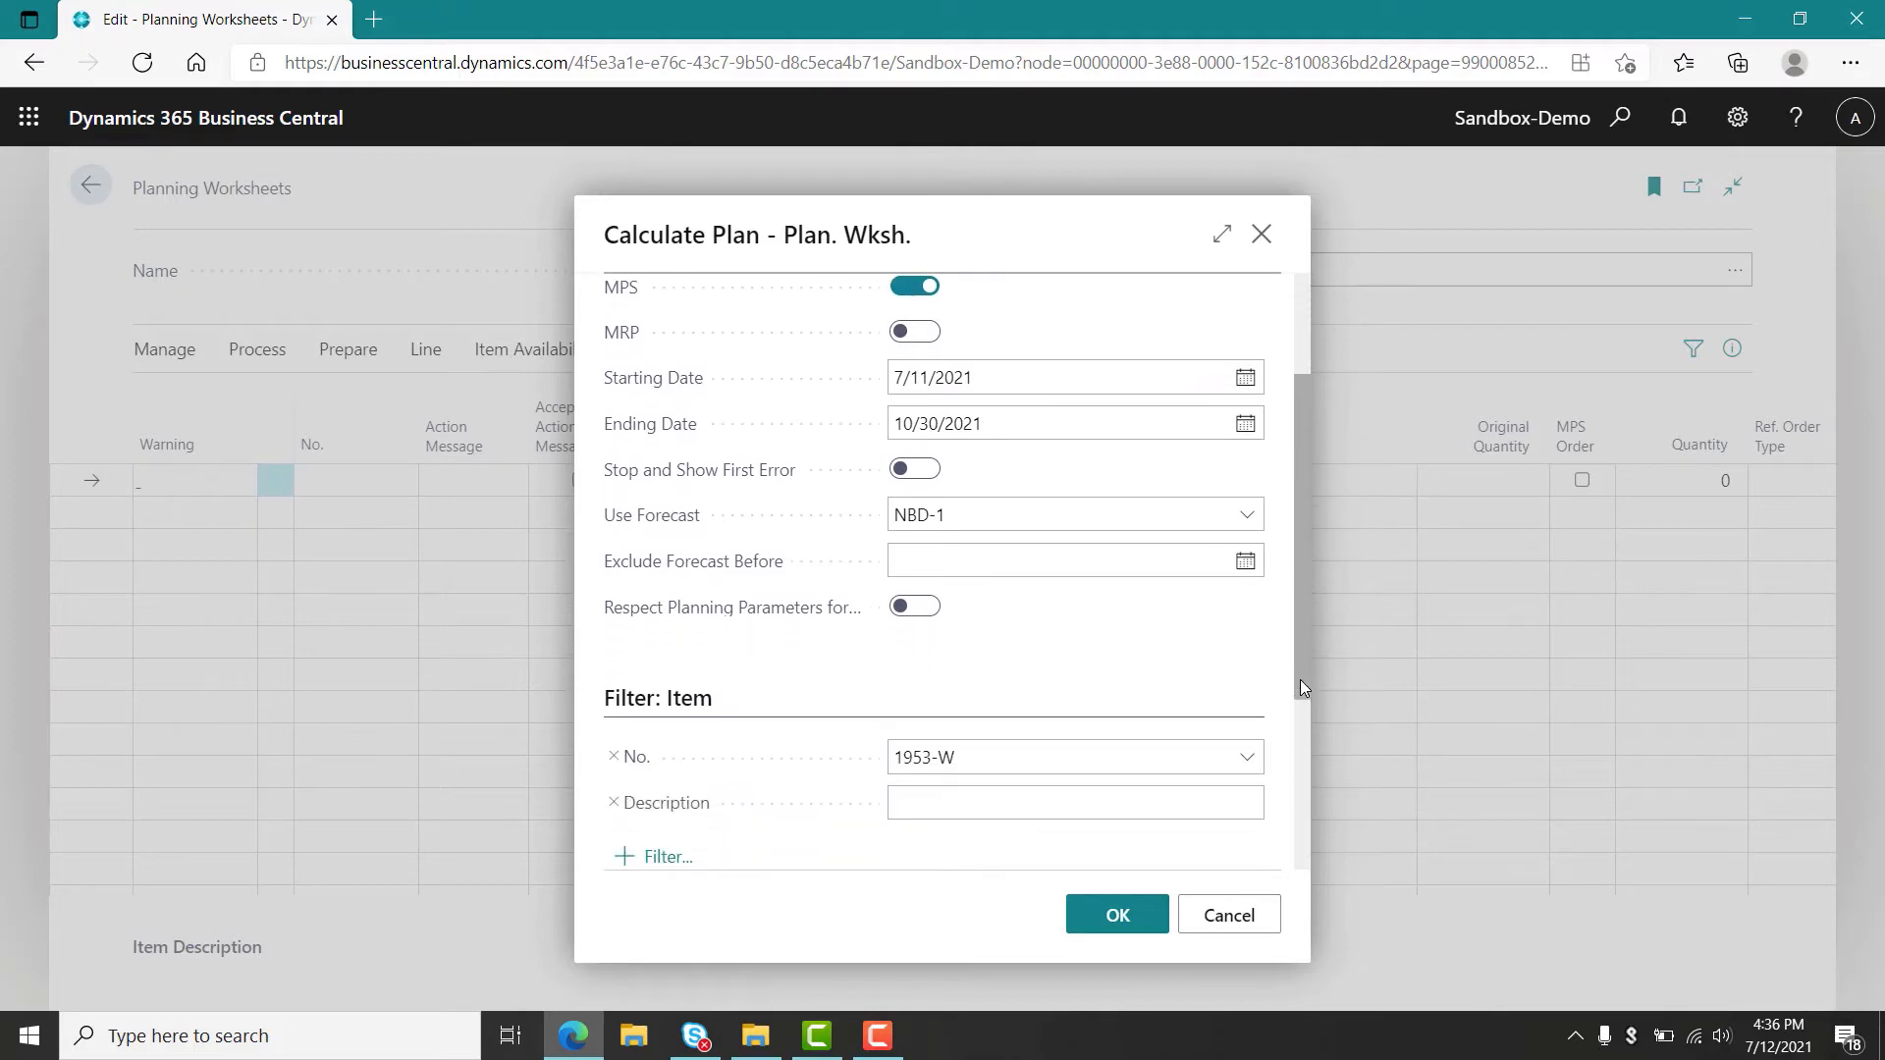
pyautogui.click(1135, 925)
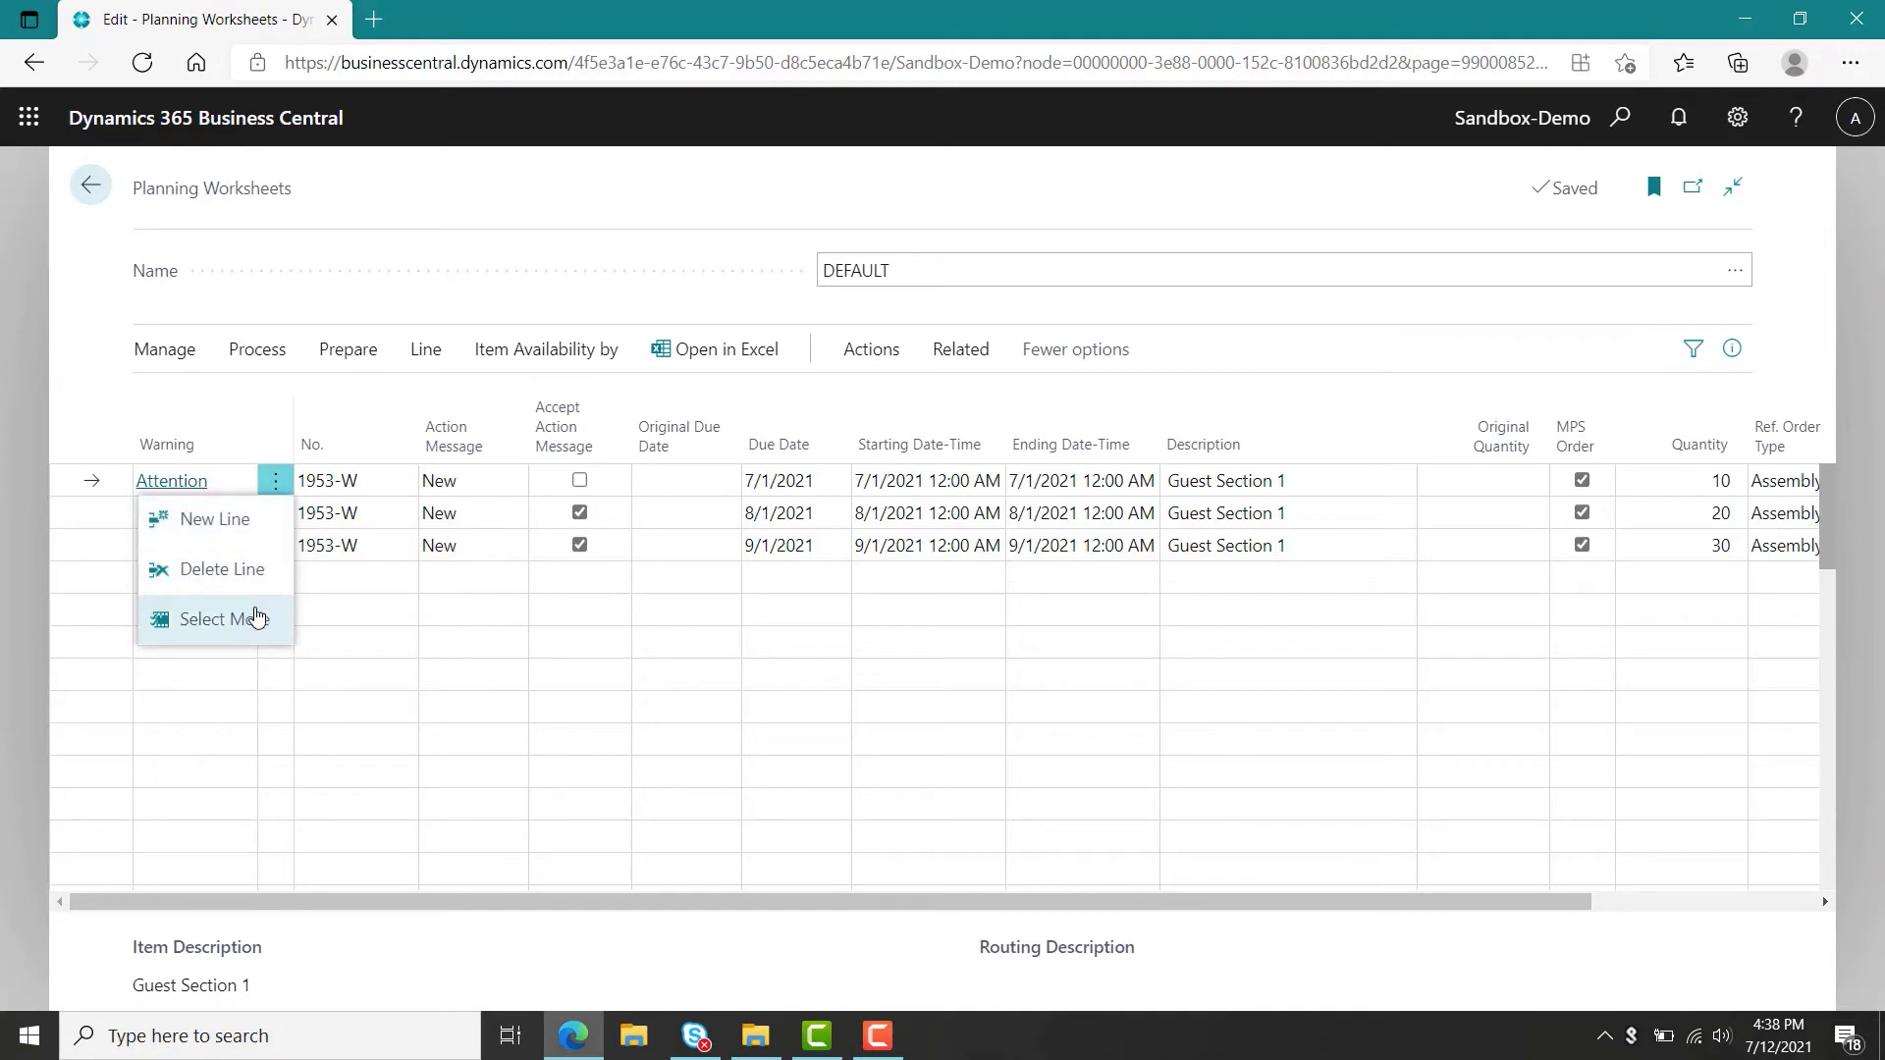
# Select all planning worksheet lines and delete them.
pyautogui.click(221, 618)
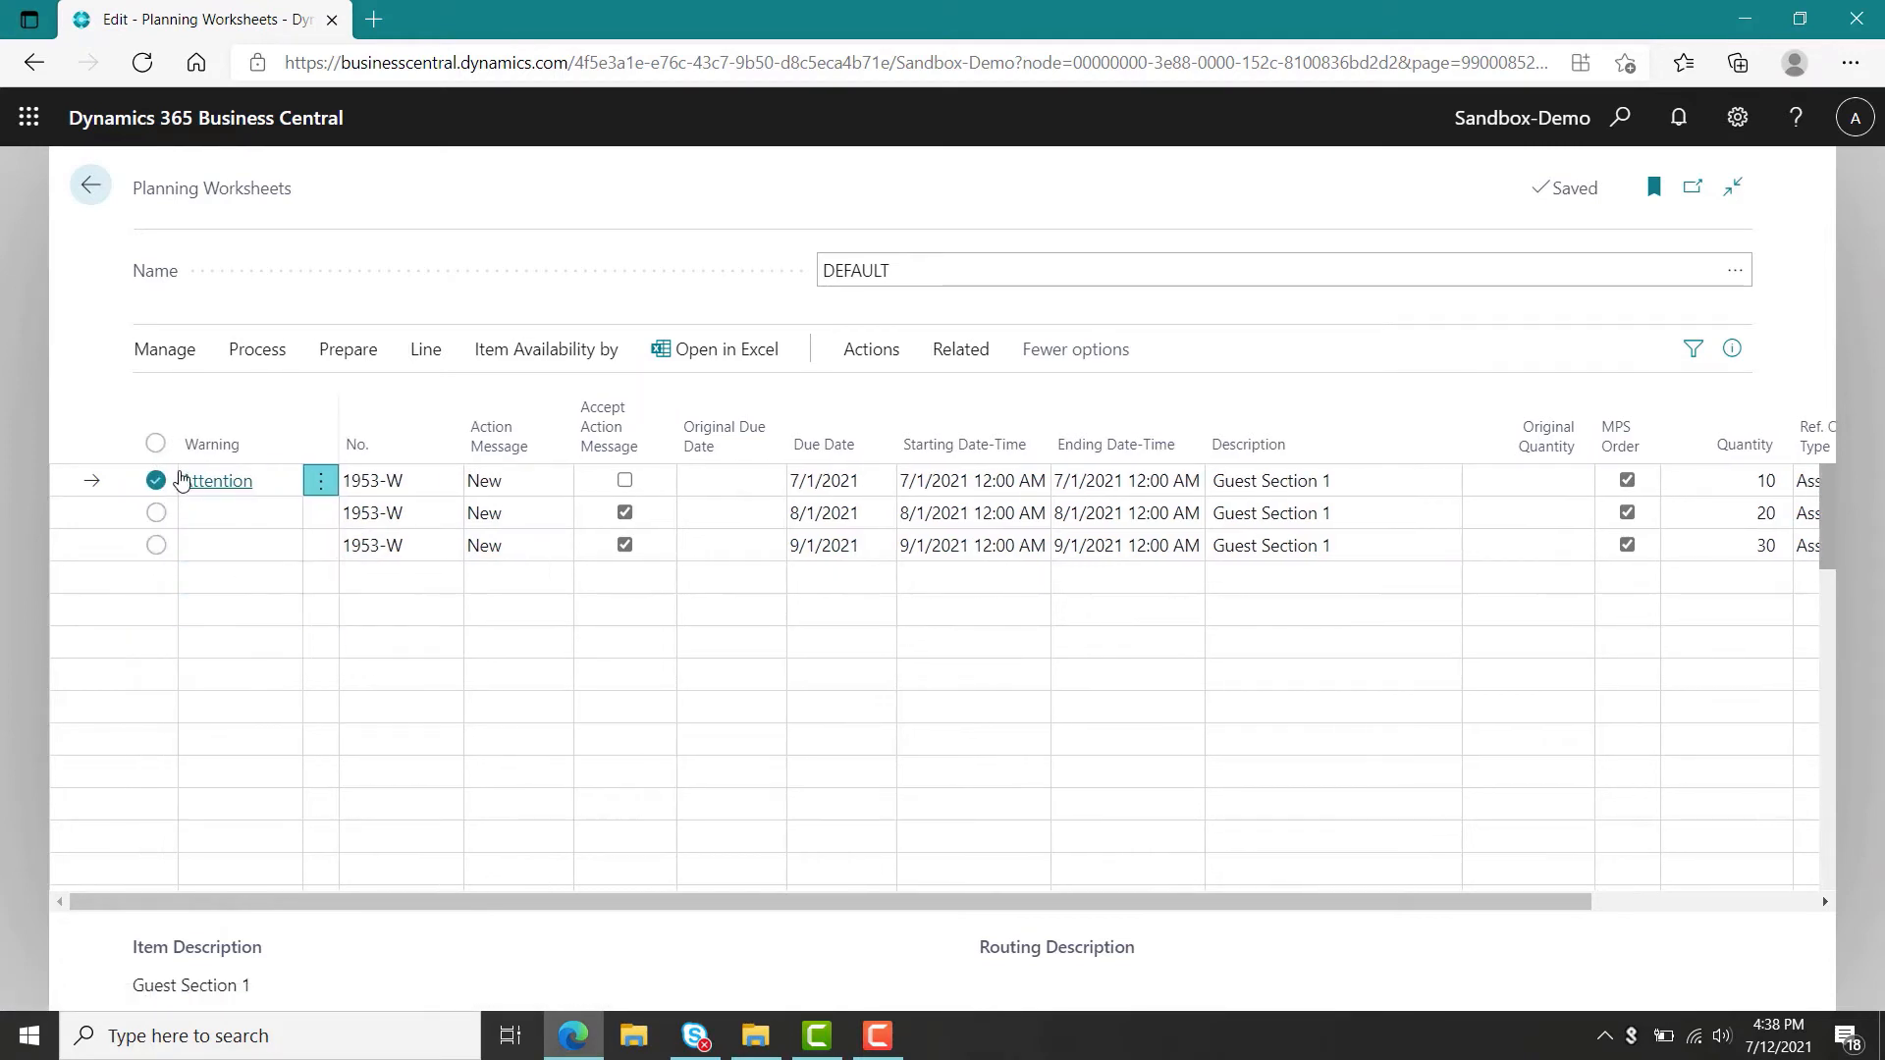
pyautogui.click(155, 444)
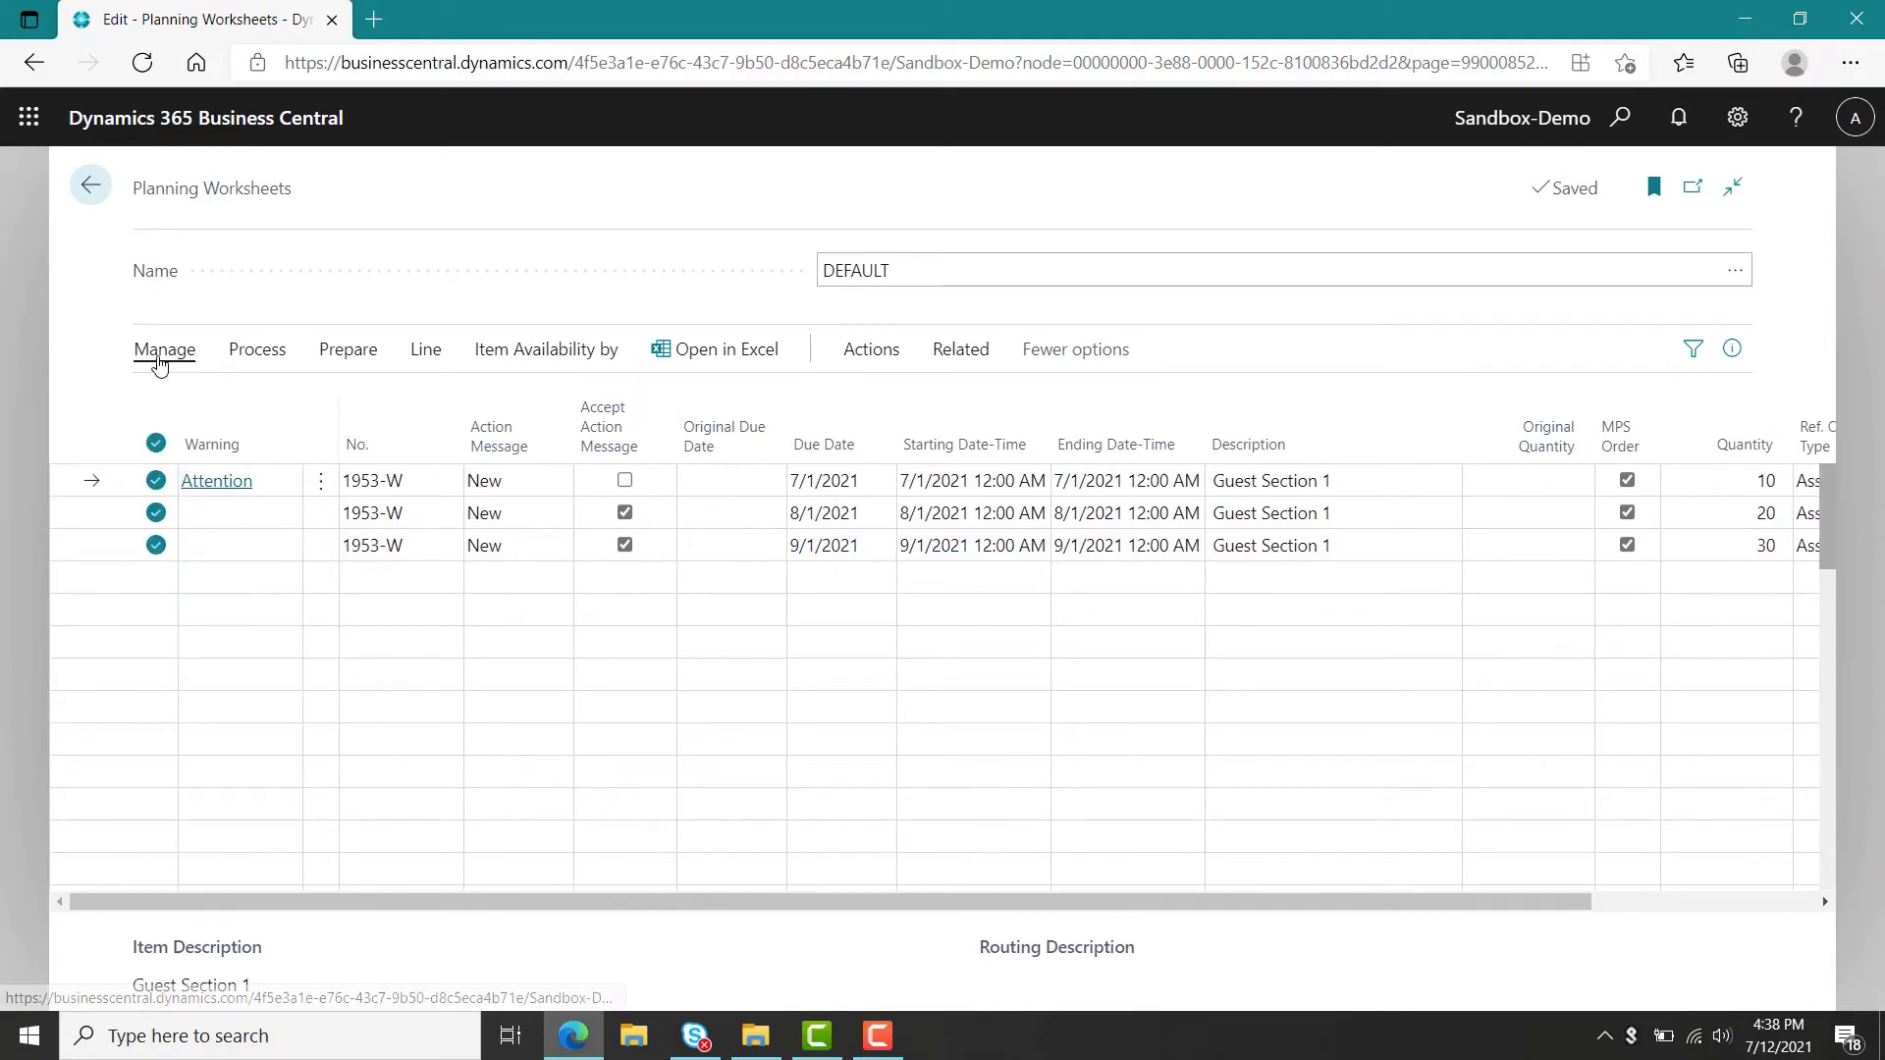
pyautogui.click(162, 359)
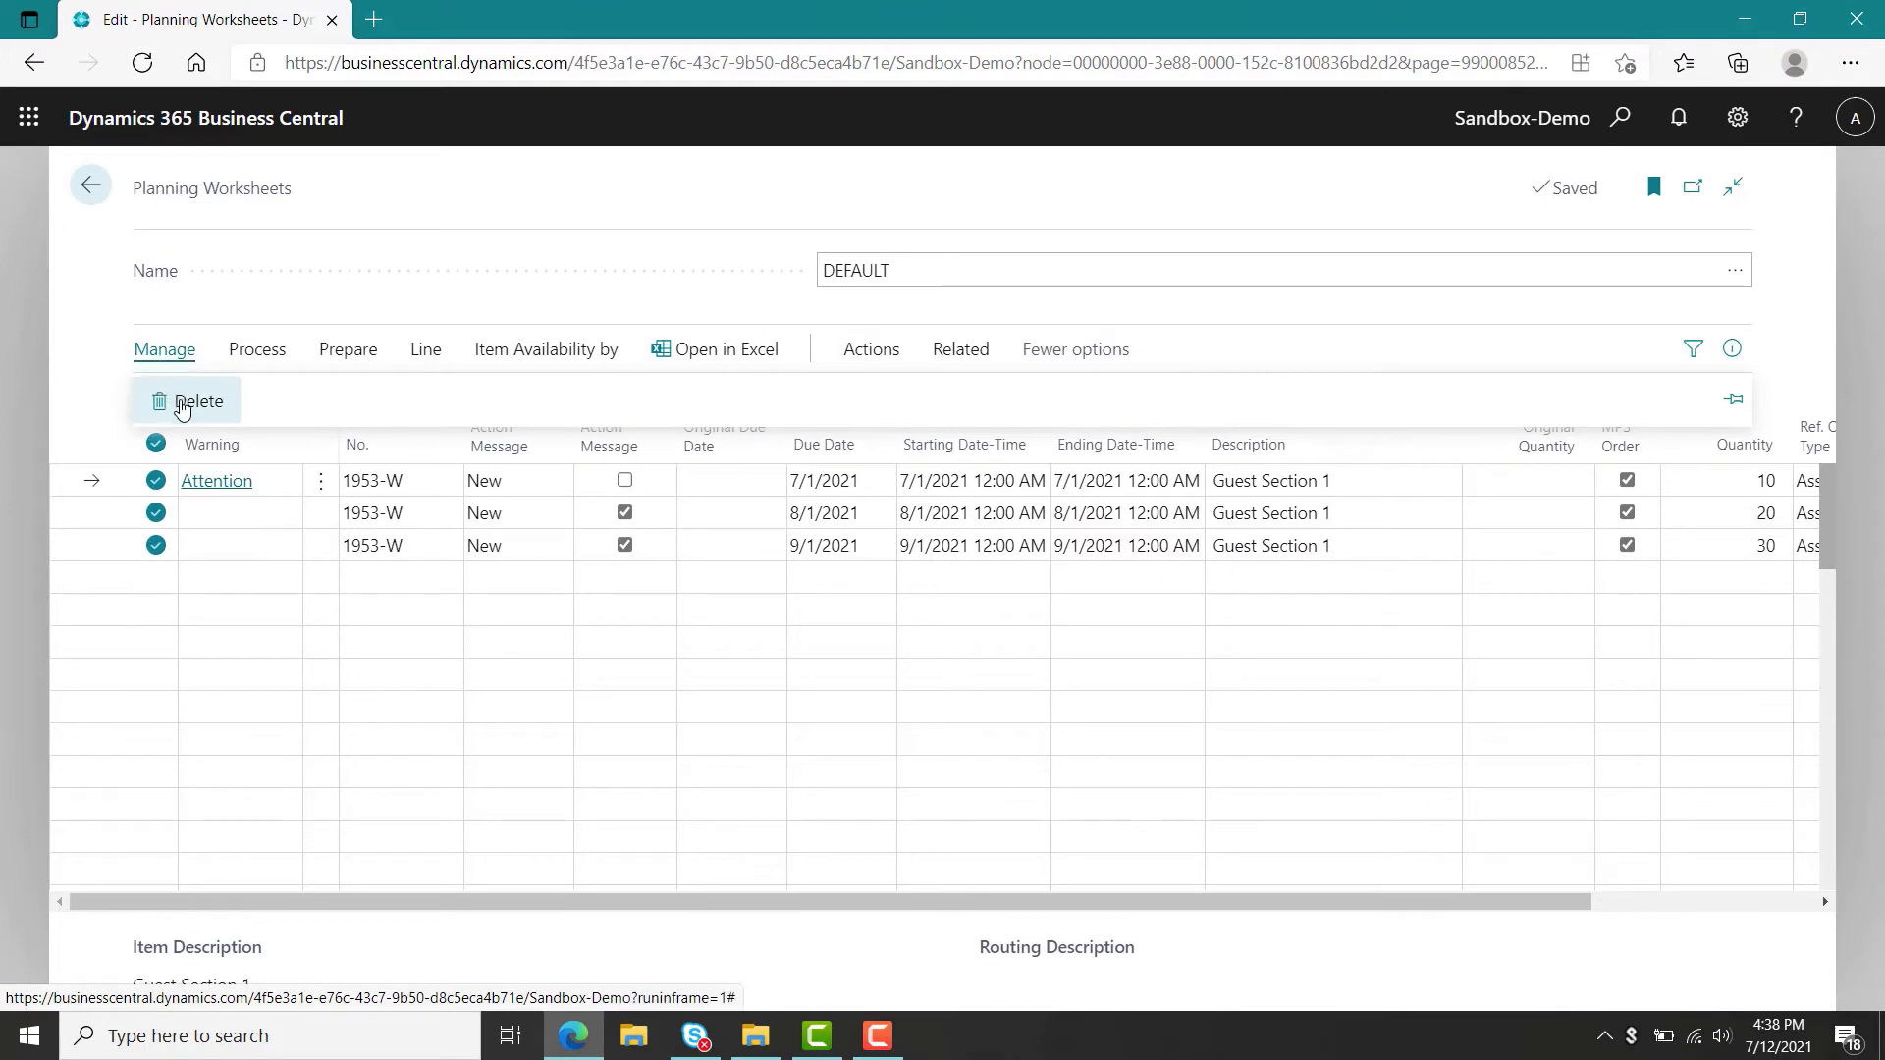
pyautogui.click(182, 405)
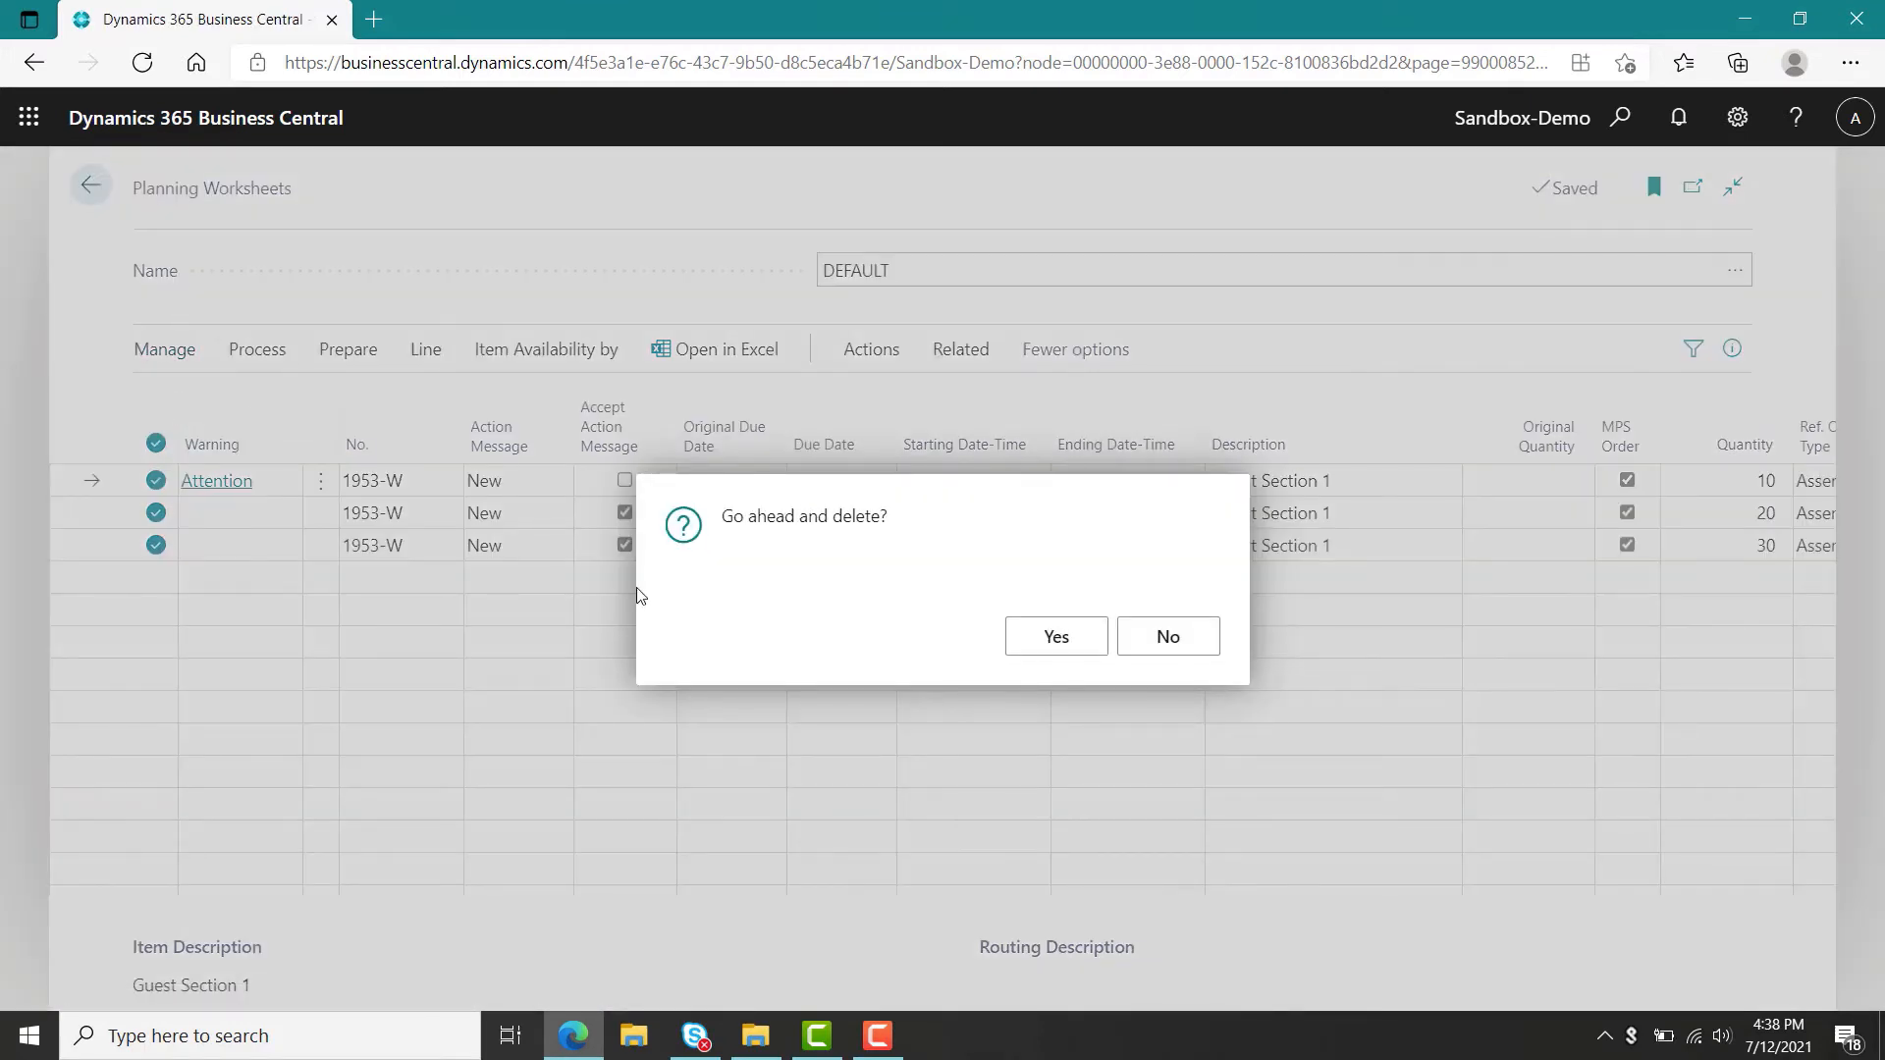
pyautogui.click(1026, 650)
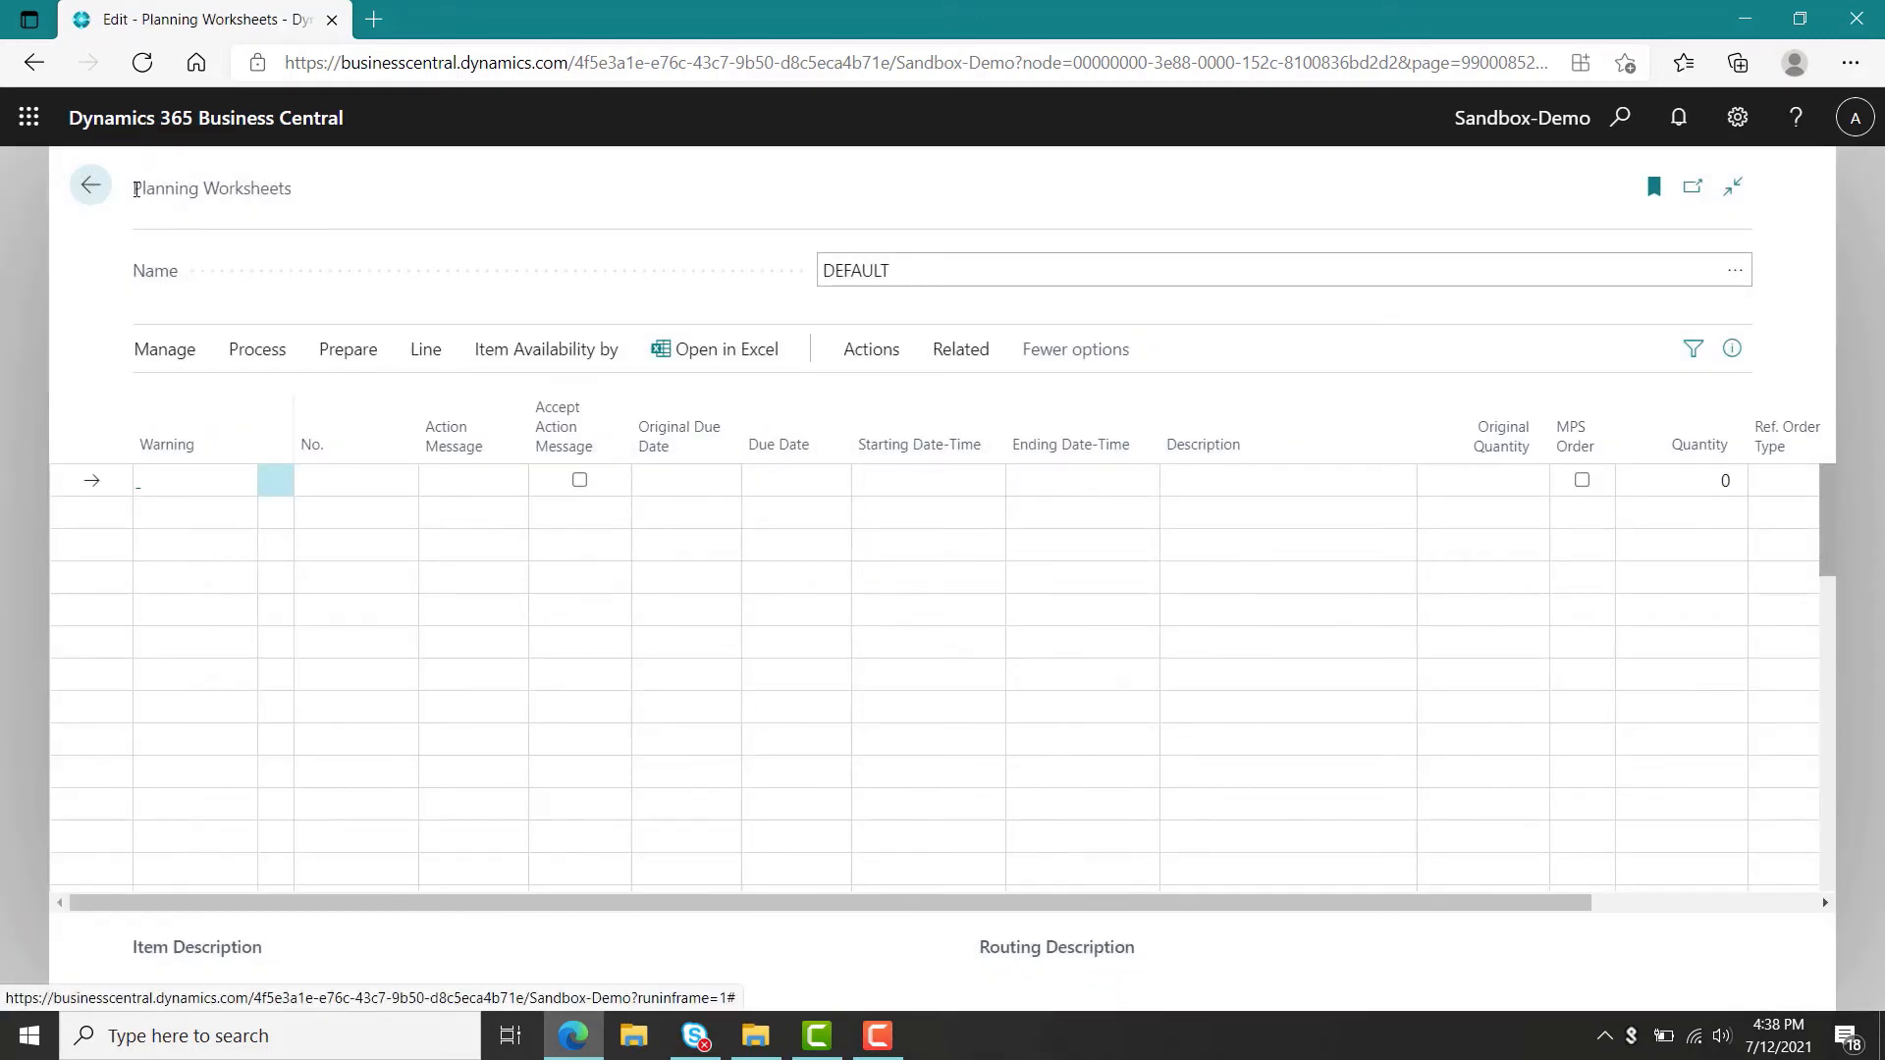
# Open the item journal and enter a Positive Adjmt. line for item 1953-W with quantity 5.
pyautogui.click(92, 185)
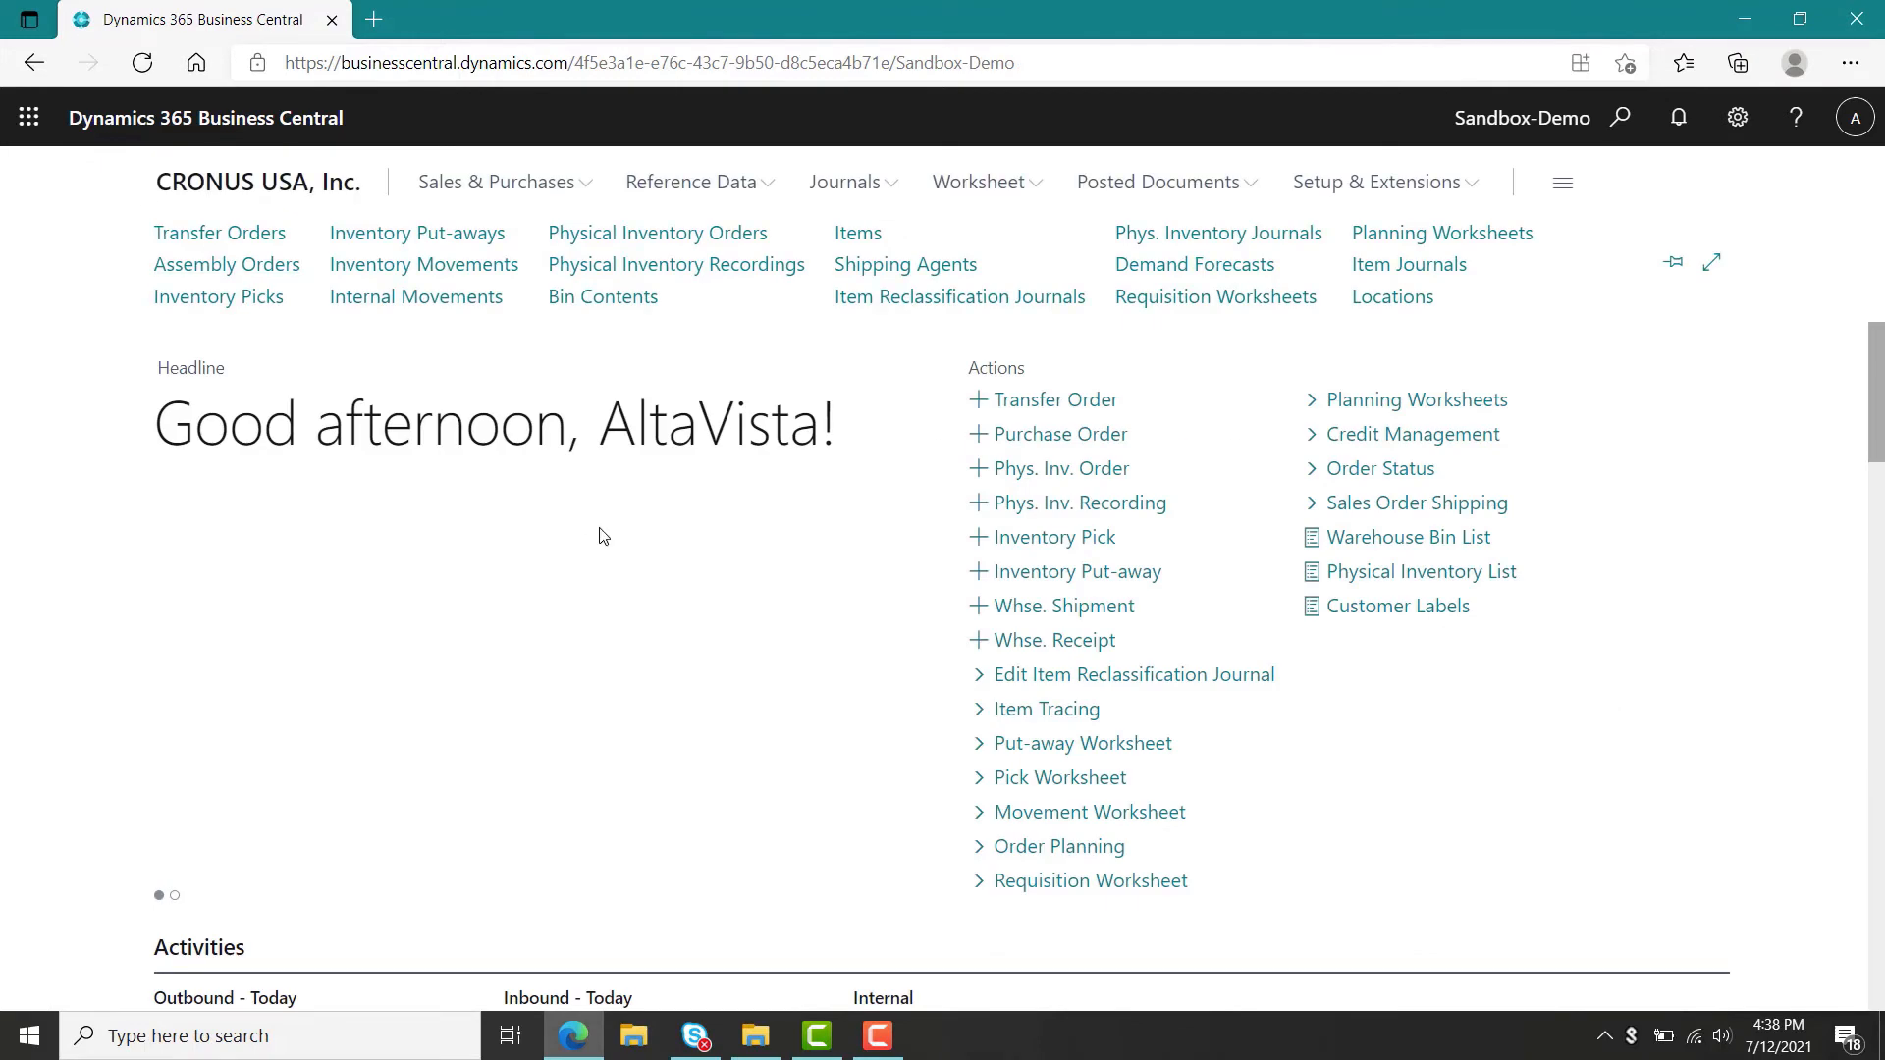
pyautogui.click(1398, 265)
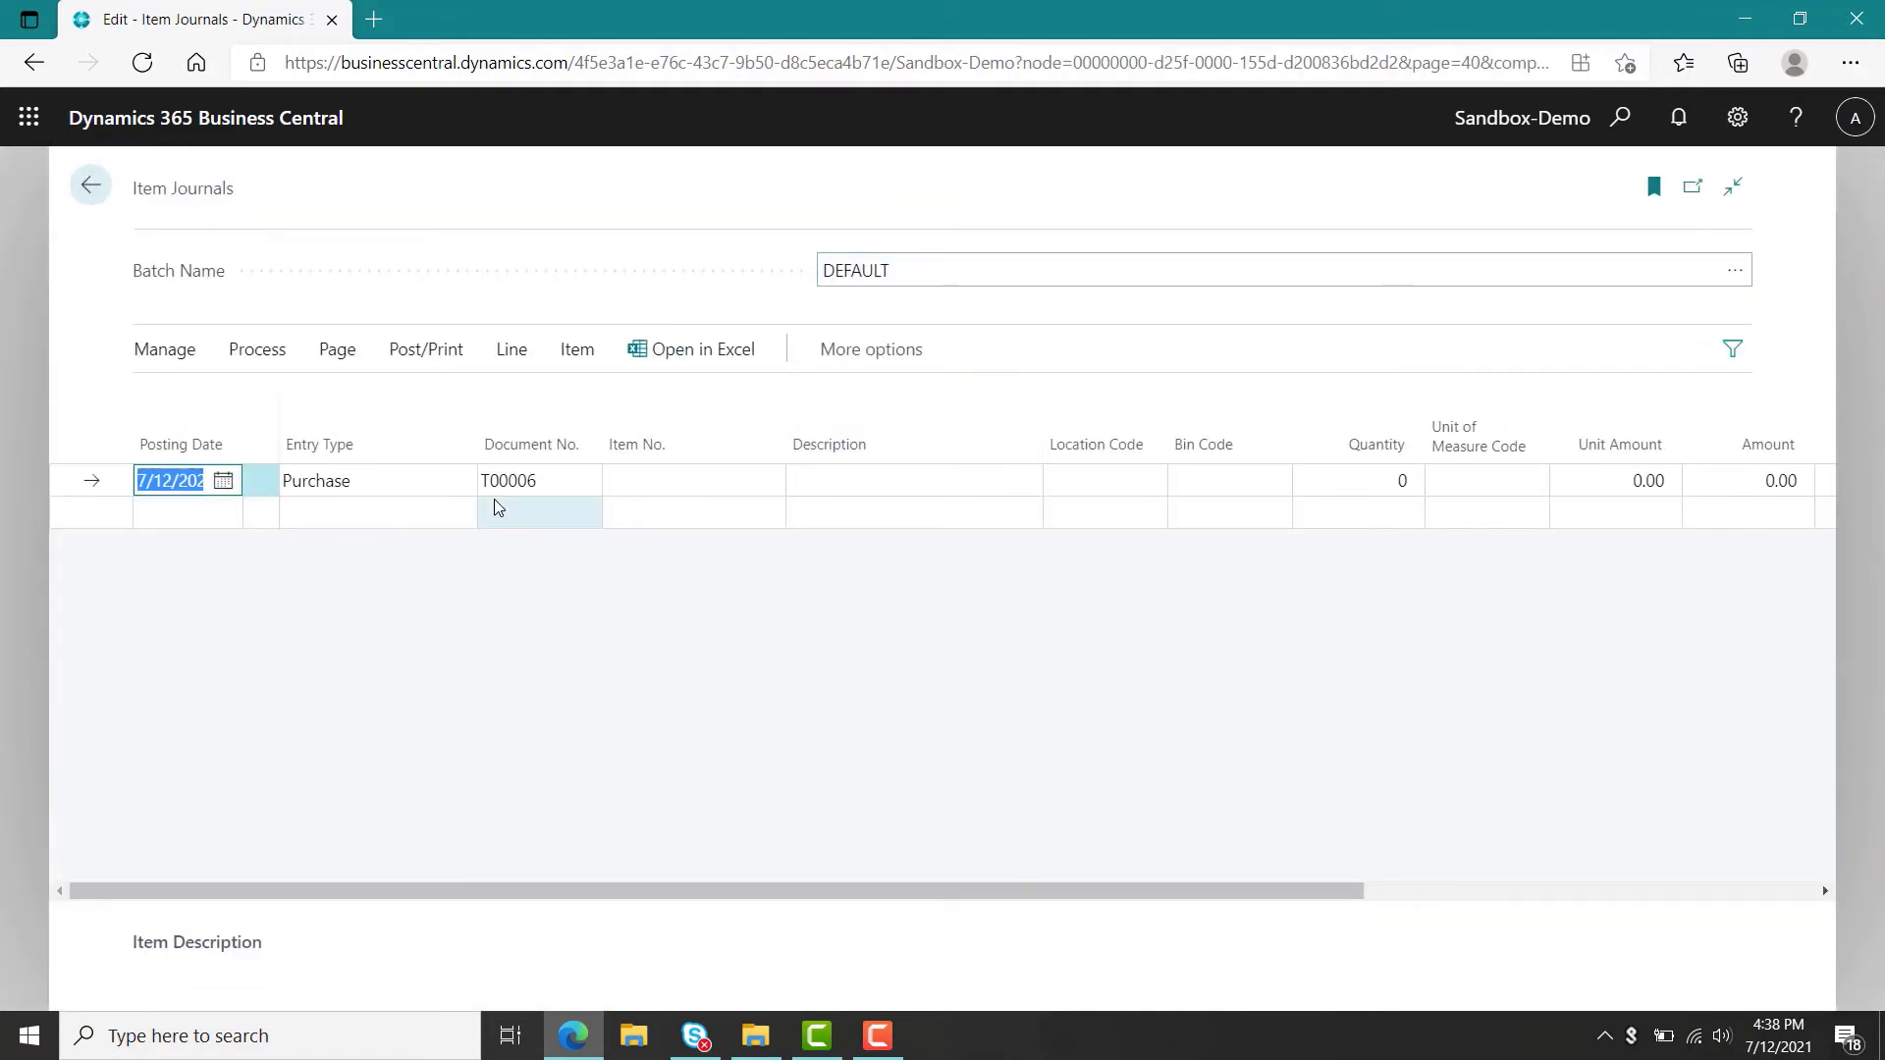
pyautogui.click(461, 483)
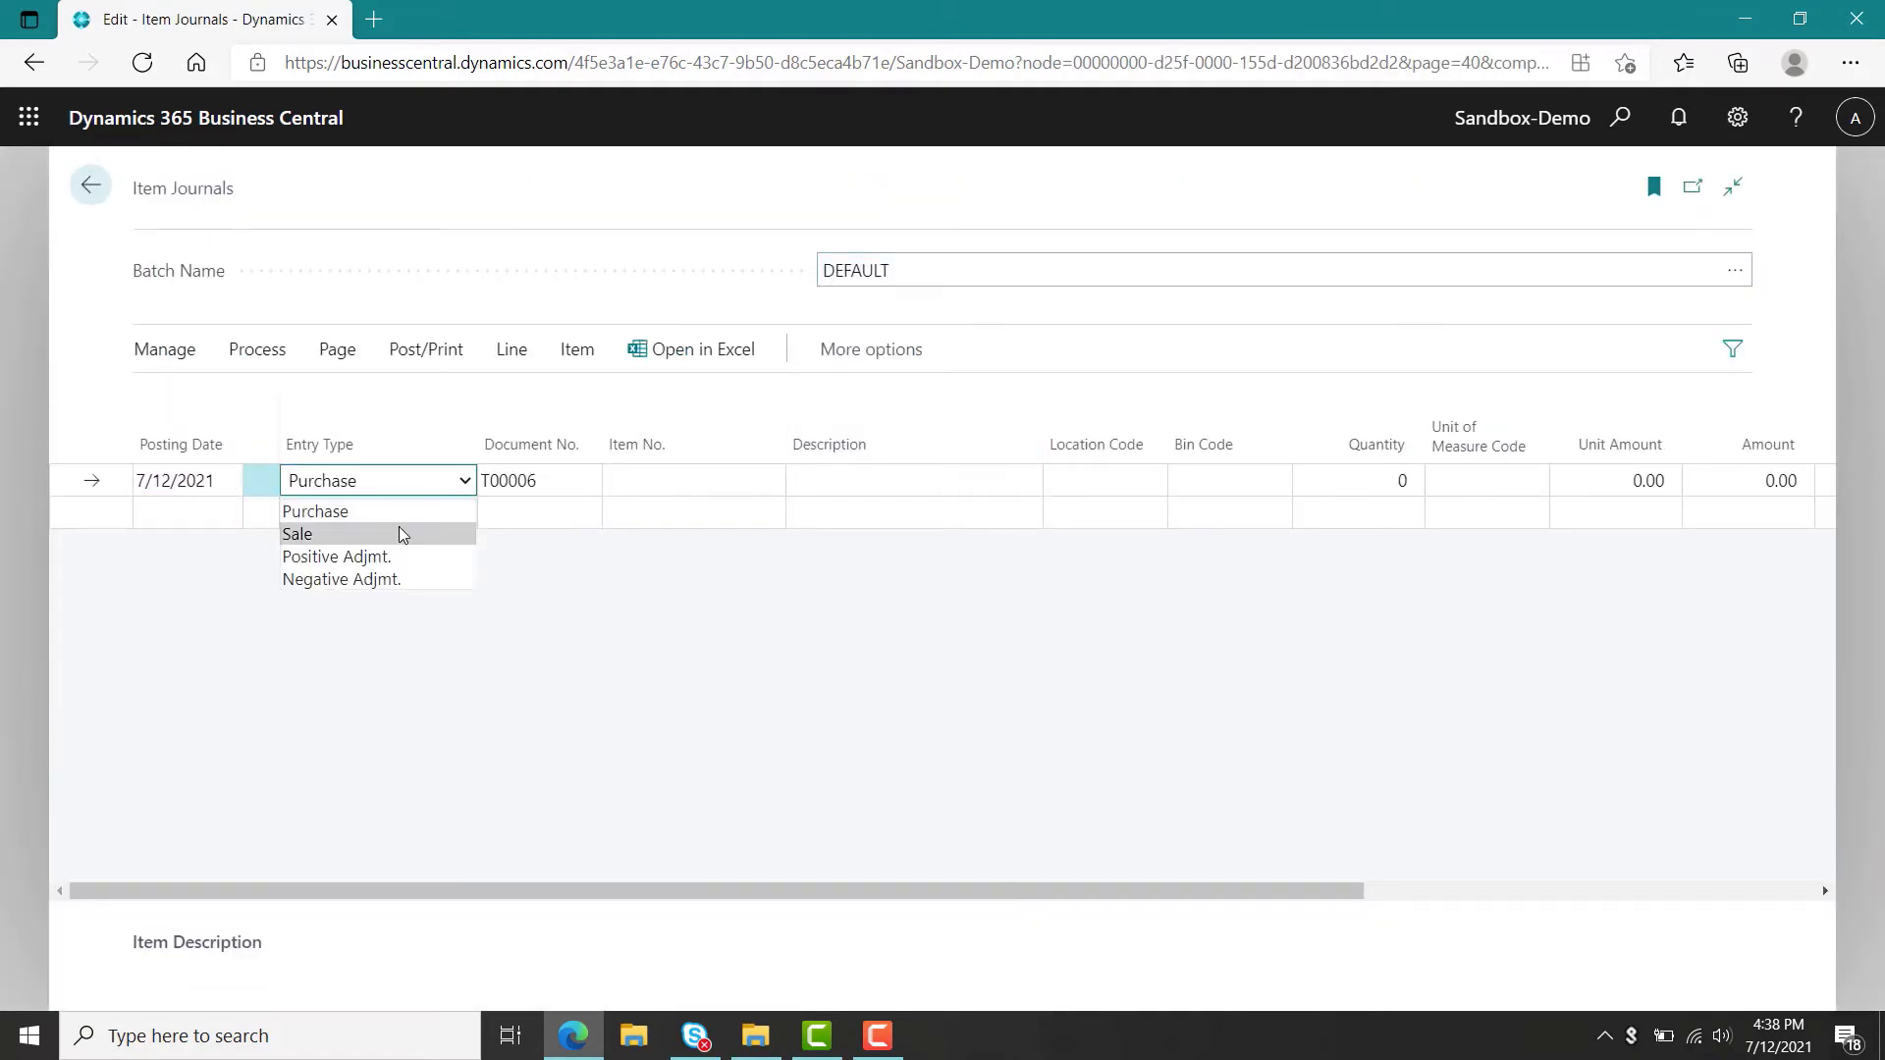
pyautogui.click(383, 556)
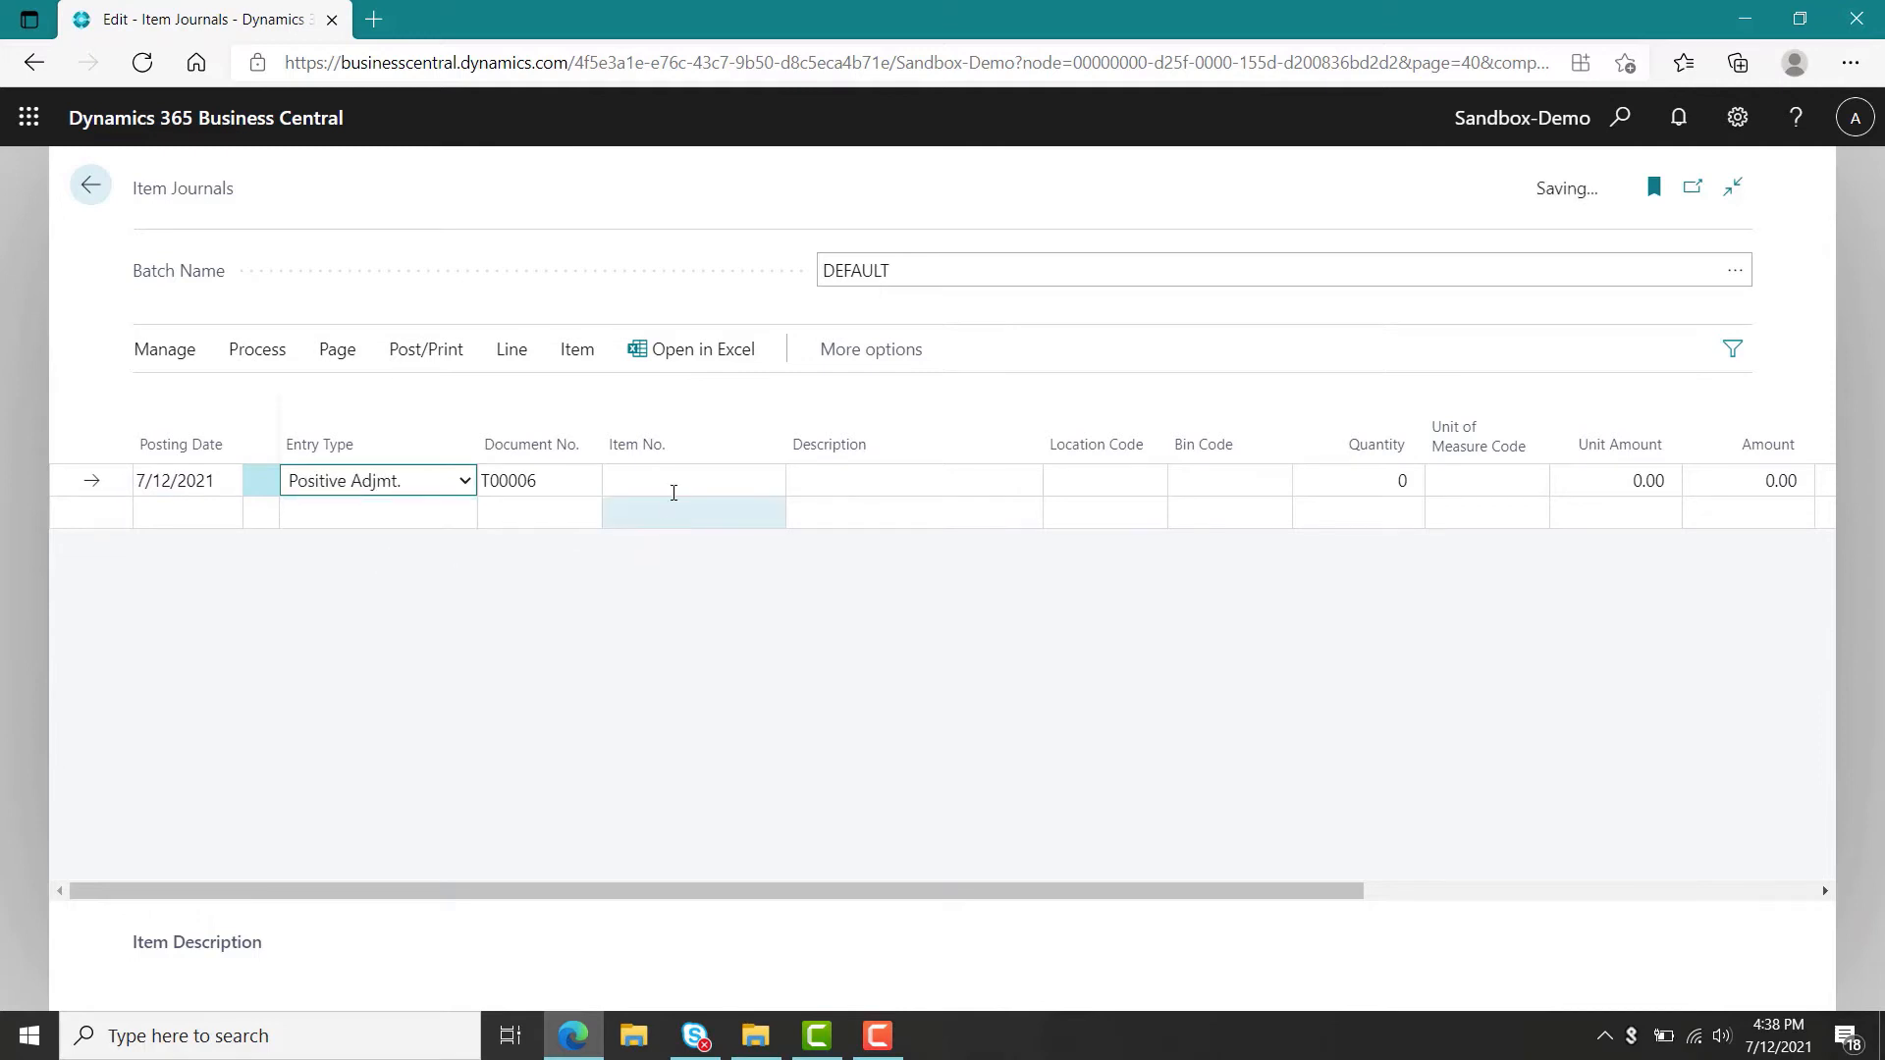
pyautogui.click(673, 484)
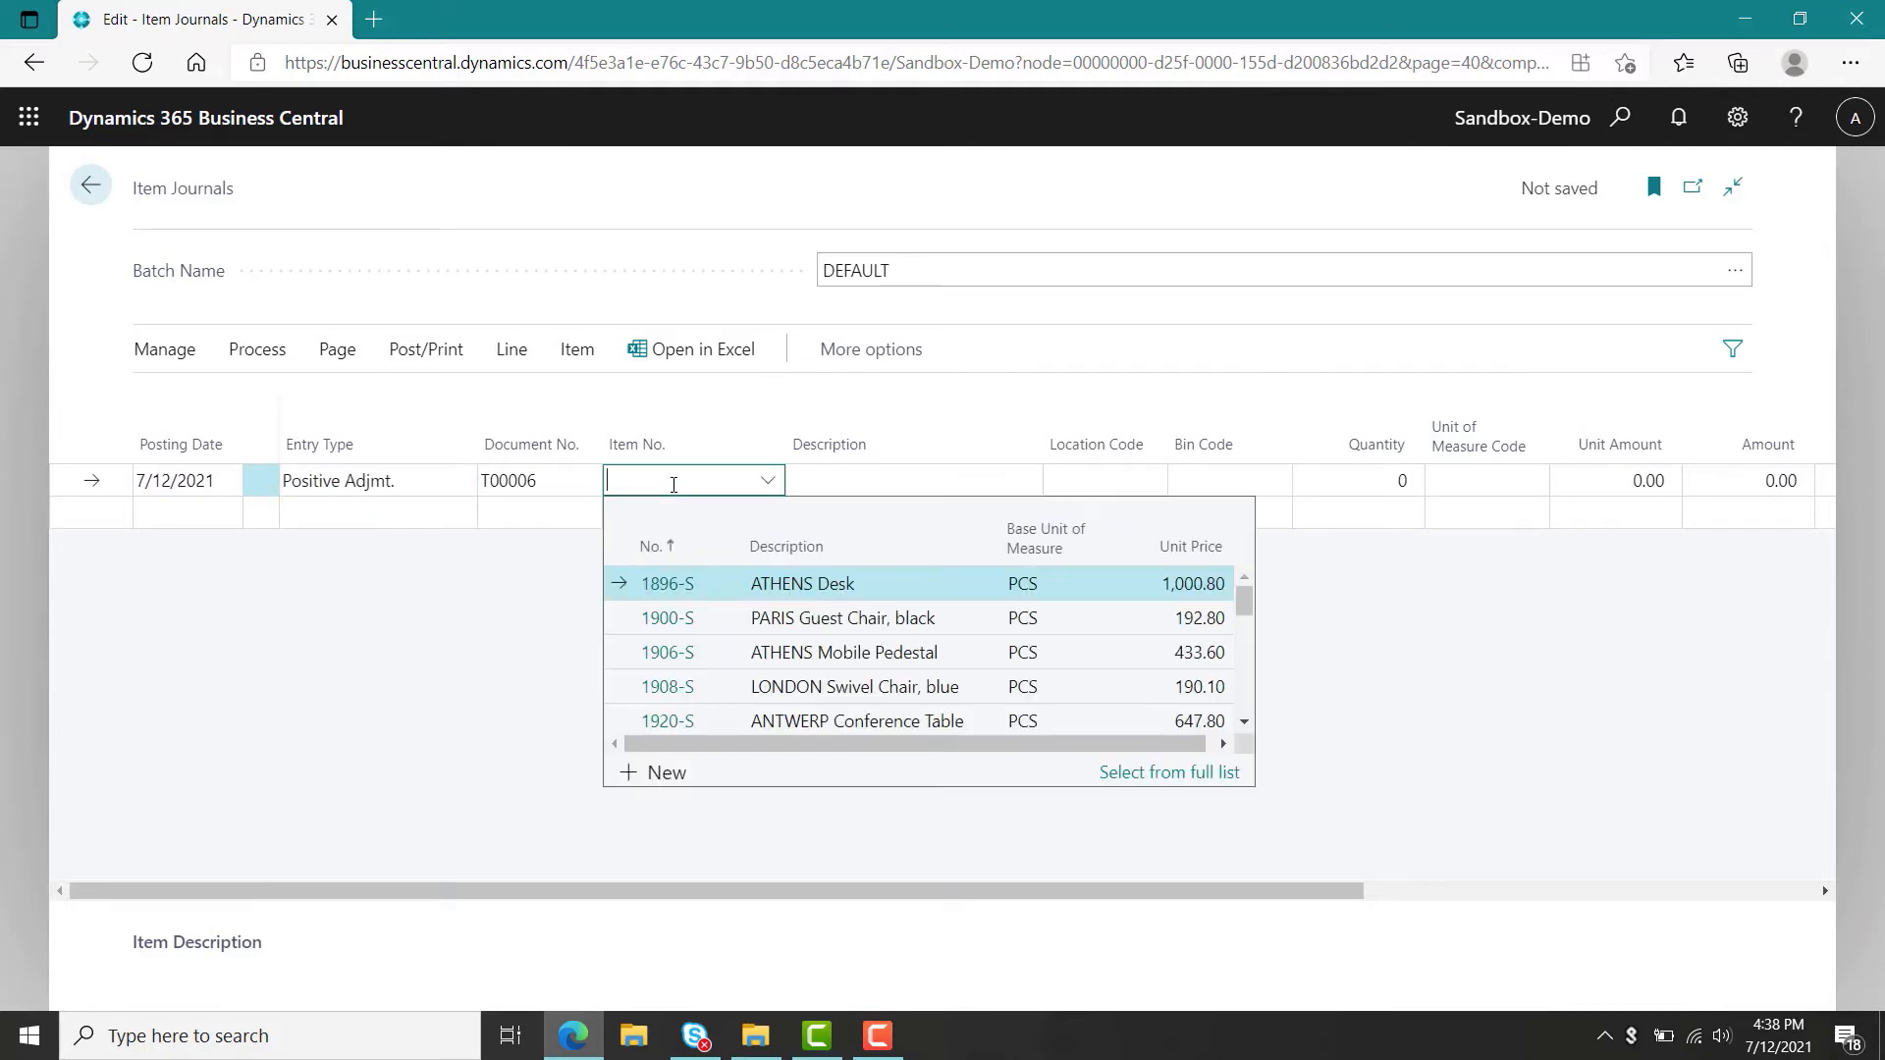
pyautogui.write('1953-W')
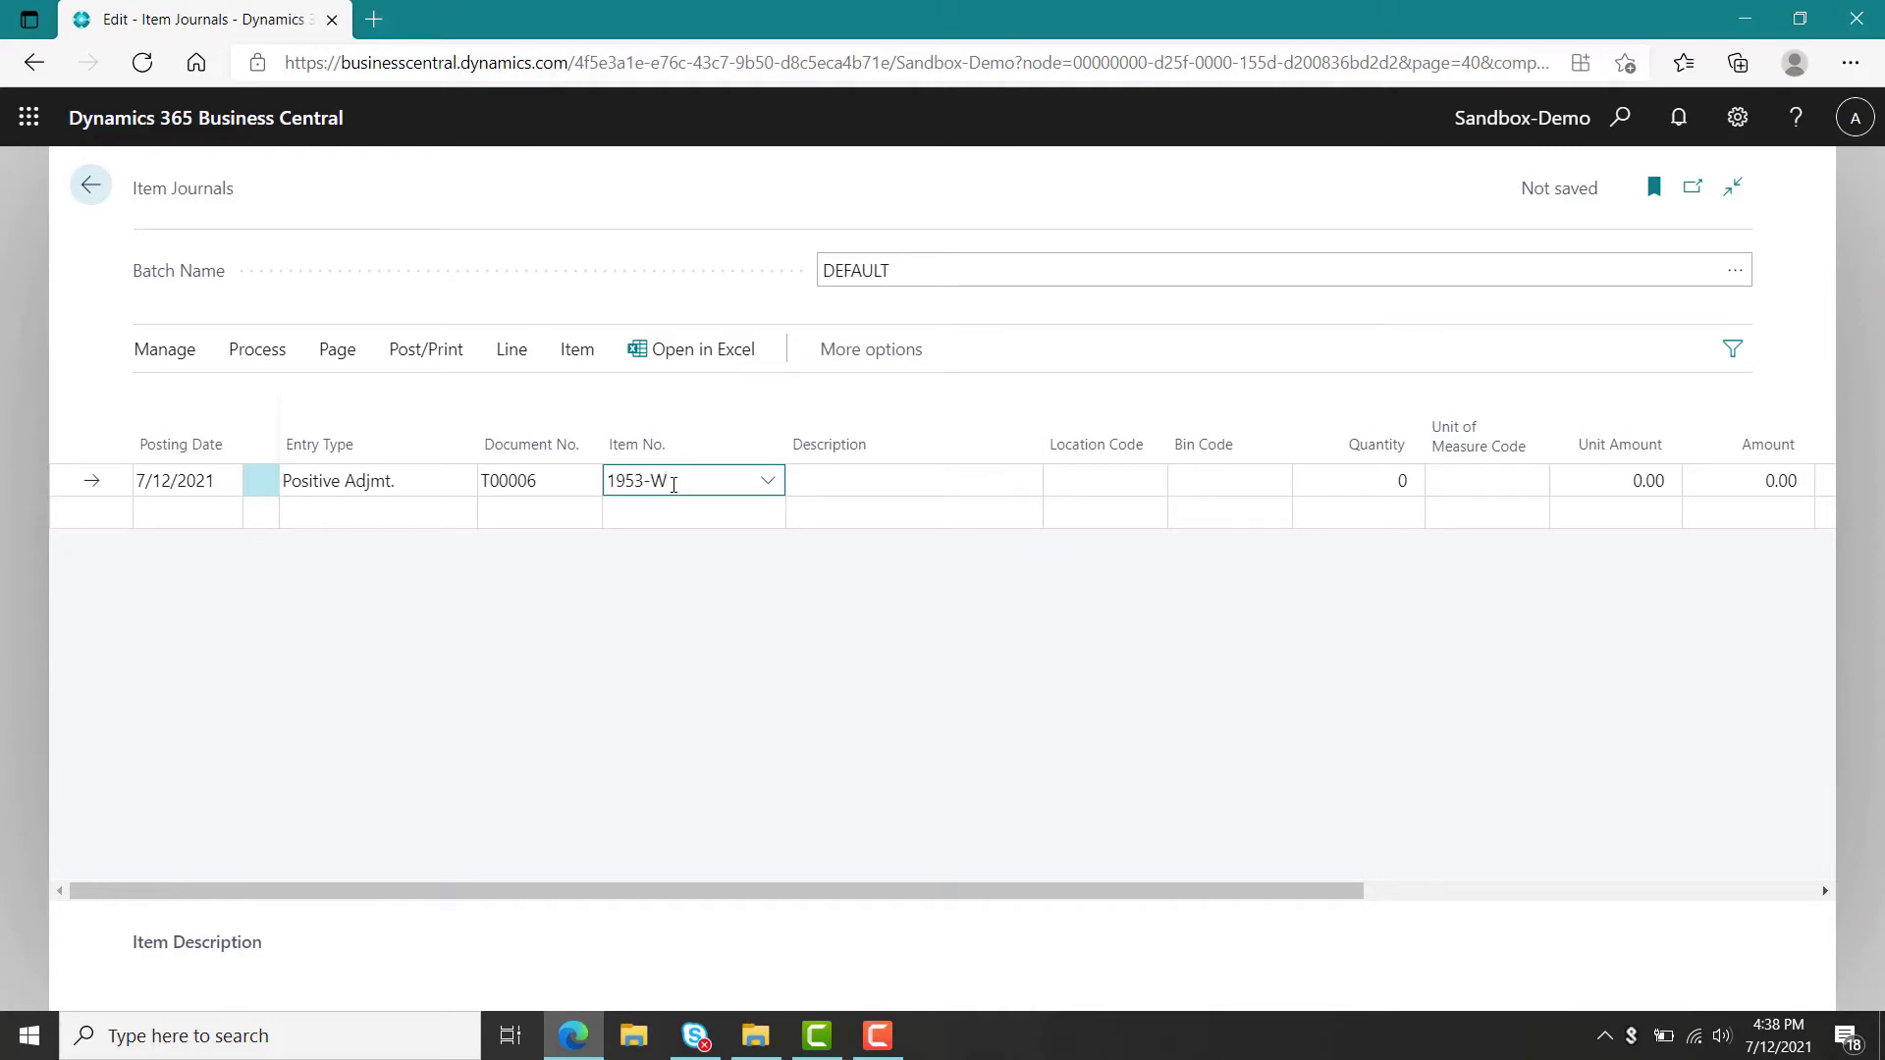
pyautogui.press('Tab')
pyautogui.press('Tab')
pyautogui.press('Tab')
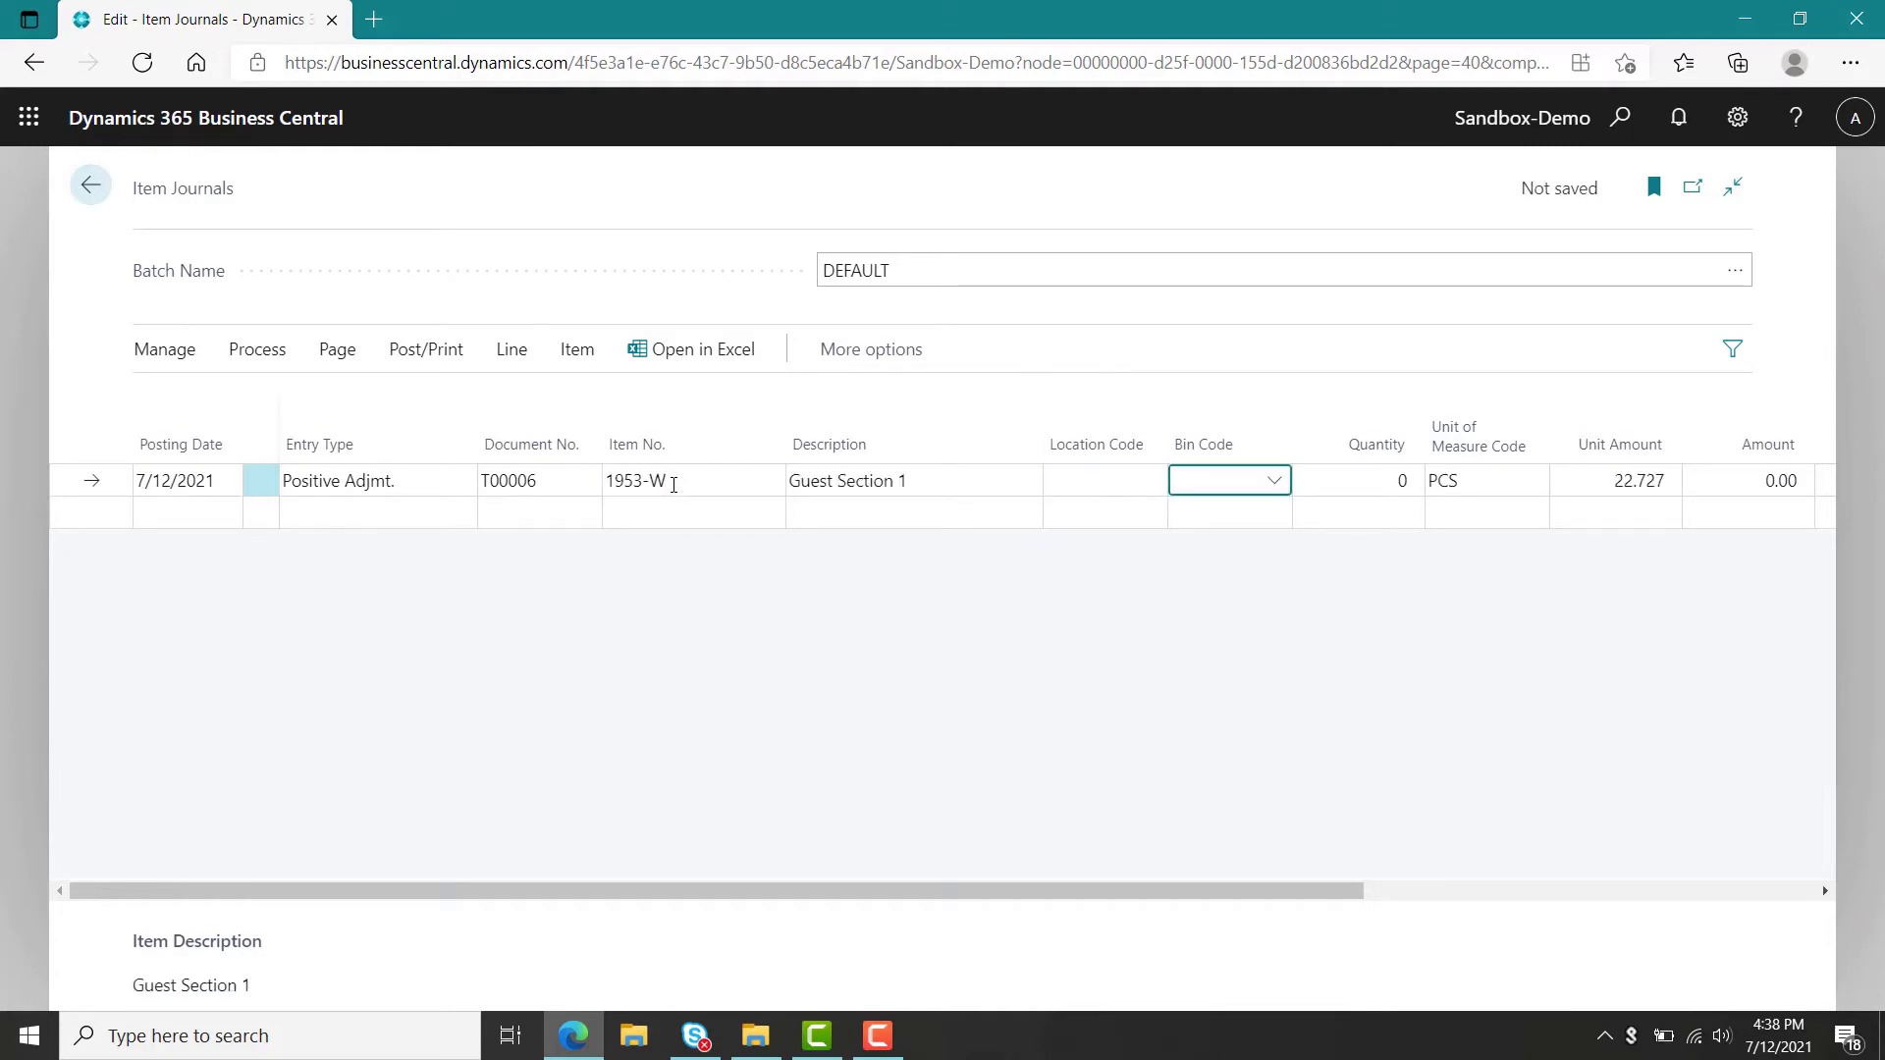
pyautogui.press('Tab')
pyautogui.write('5')
pyautogui.press('Tab')
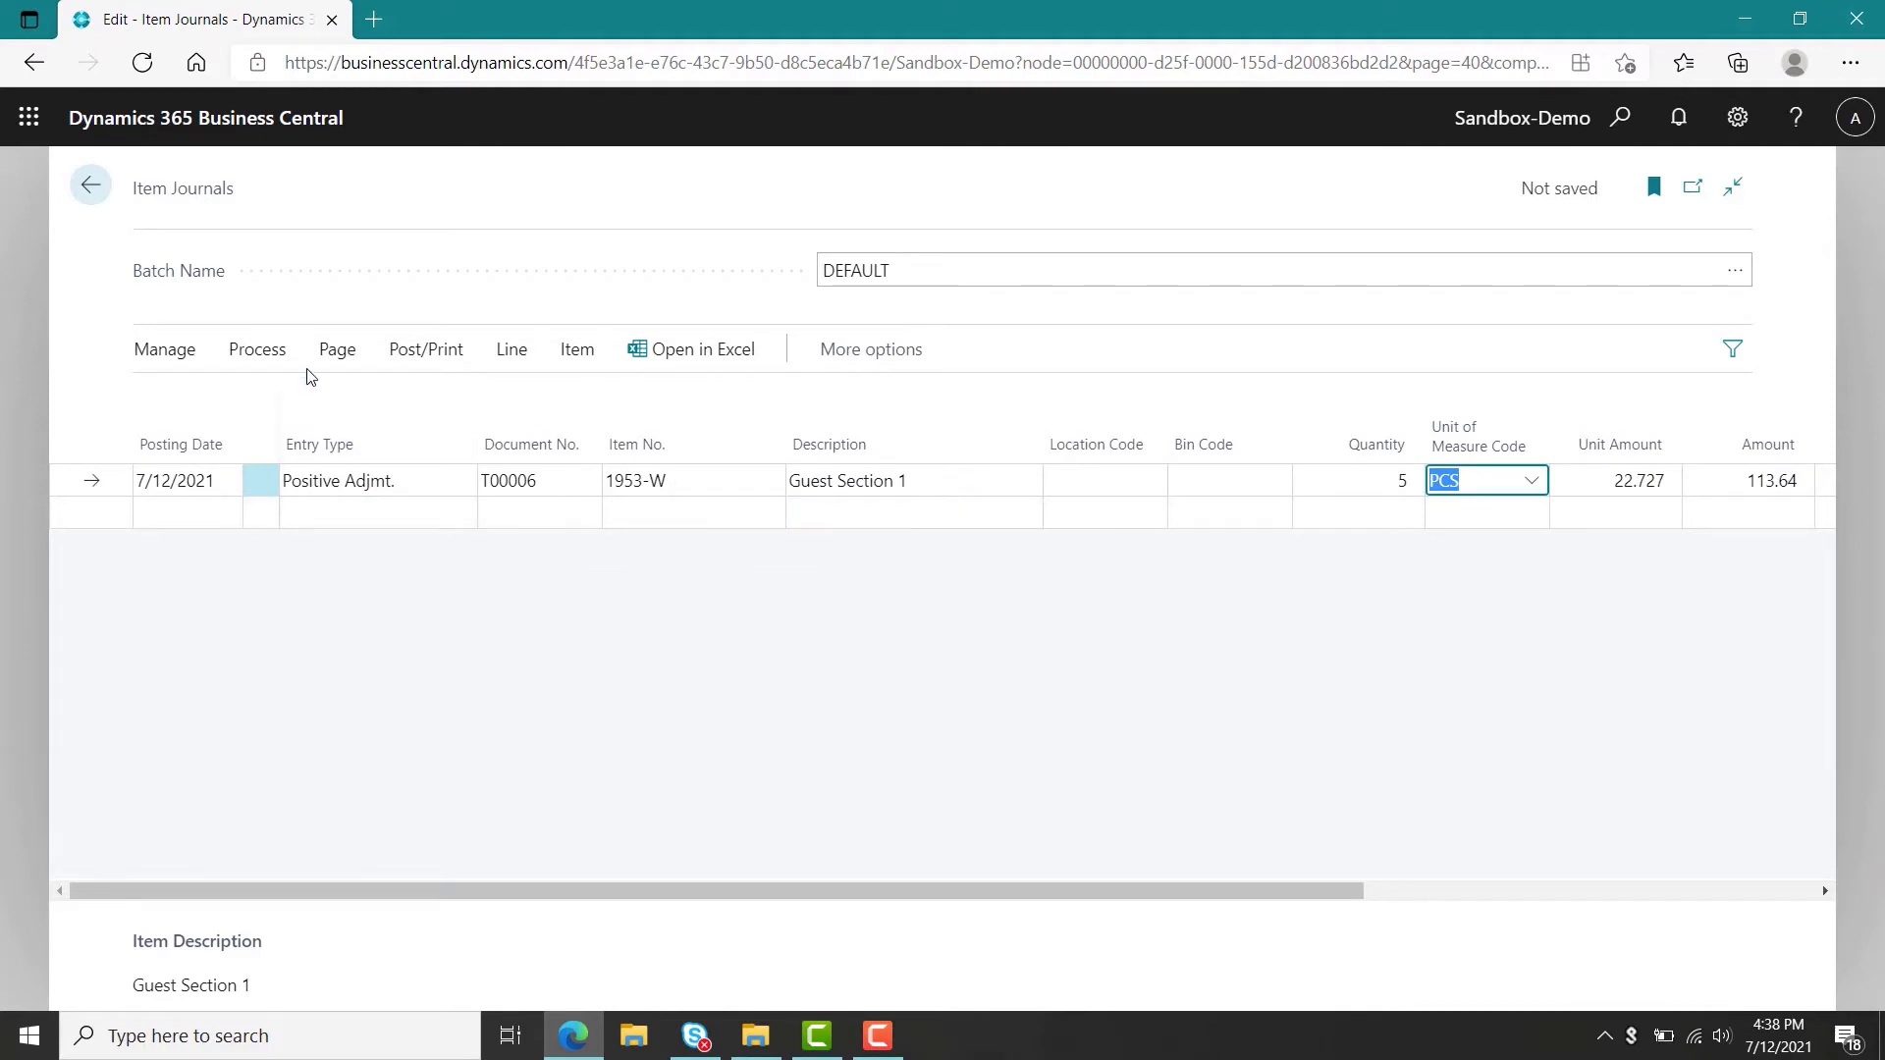
# Post the item journal line.
pyautogui.click(421, 353)
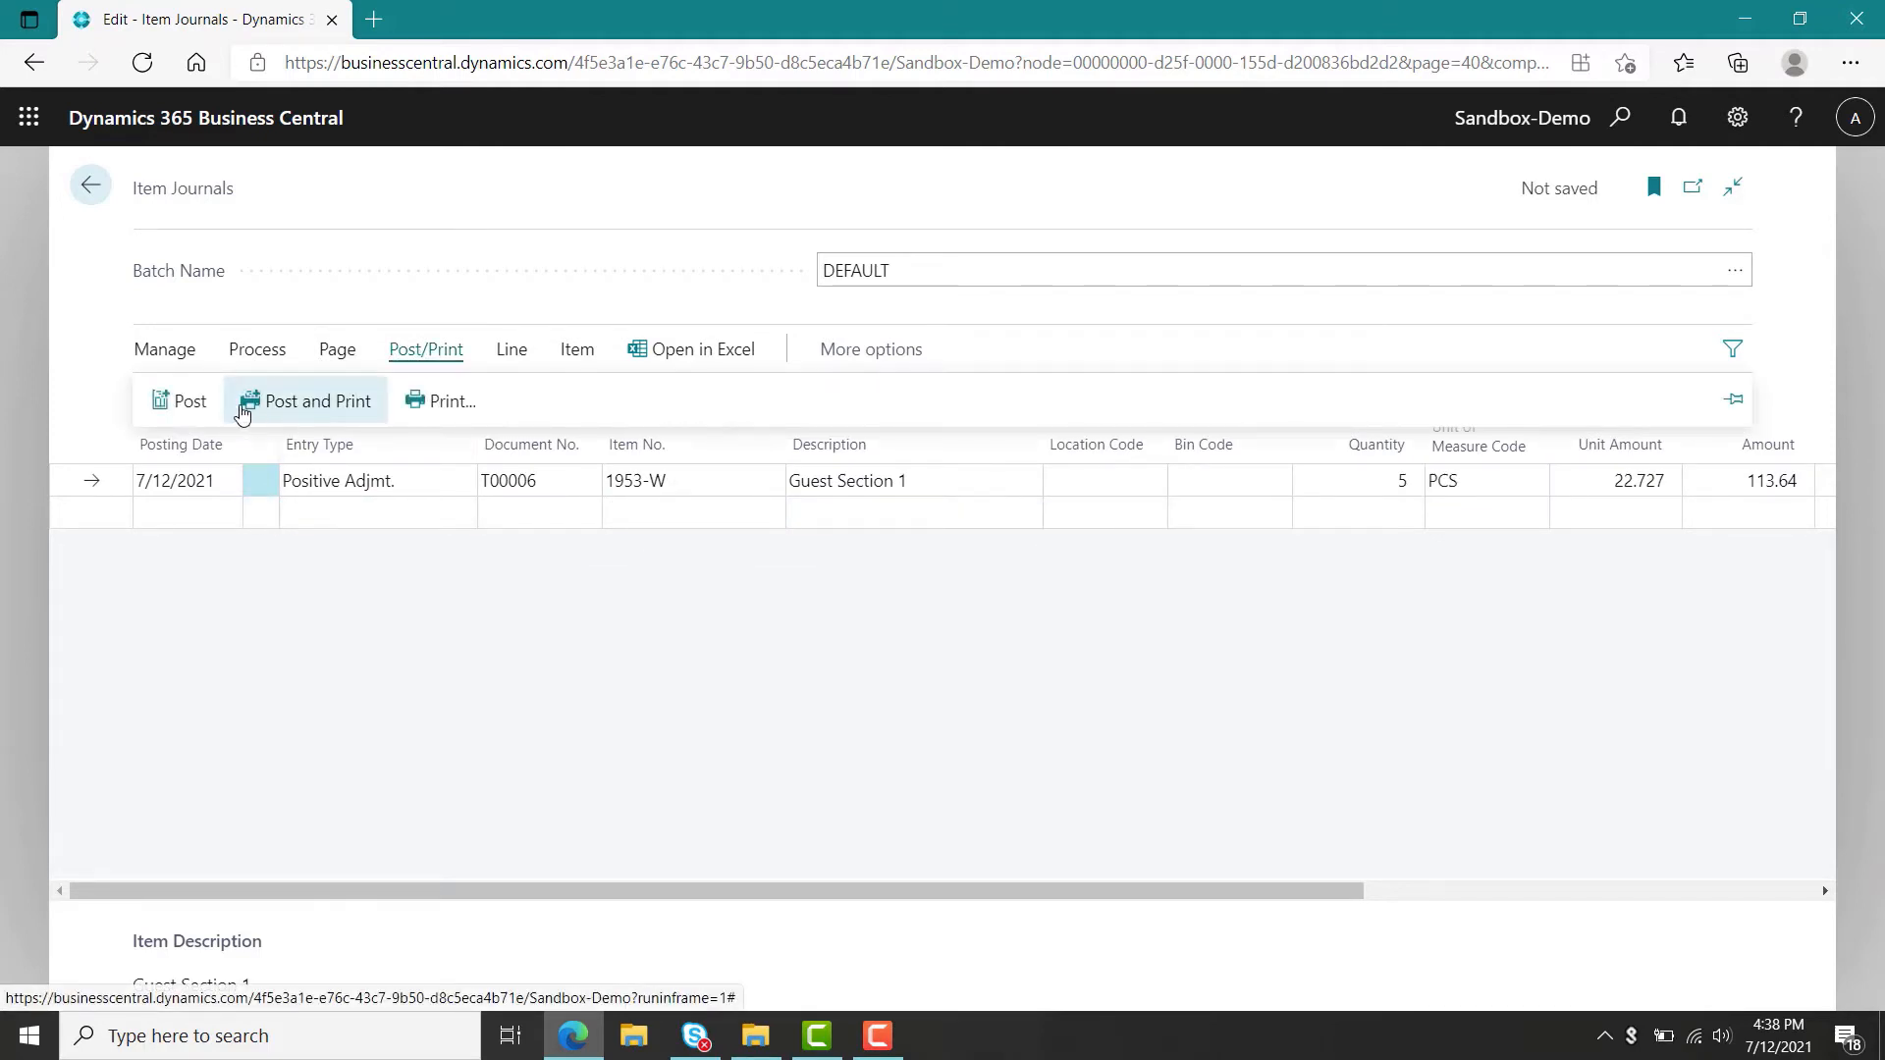
pyautogui.click(190, 401)
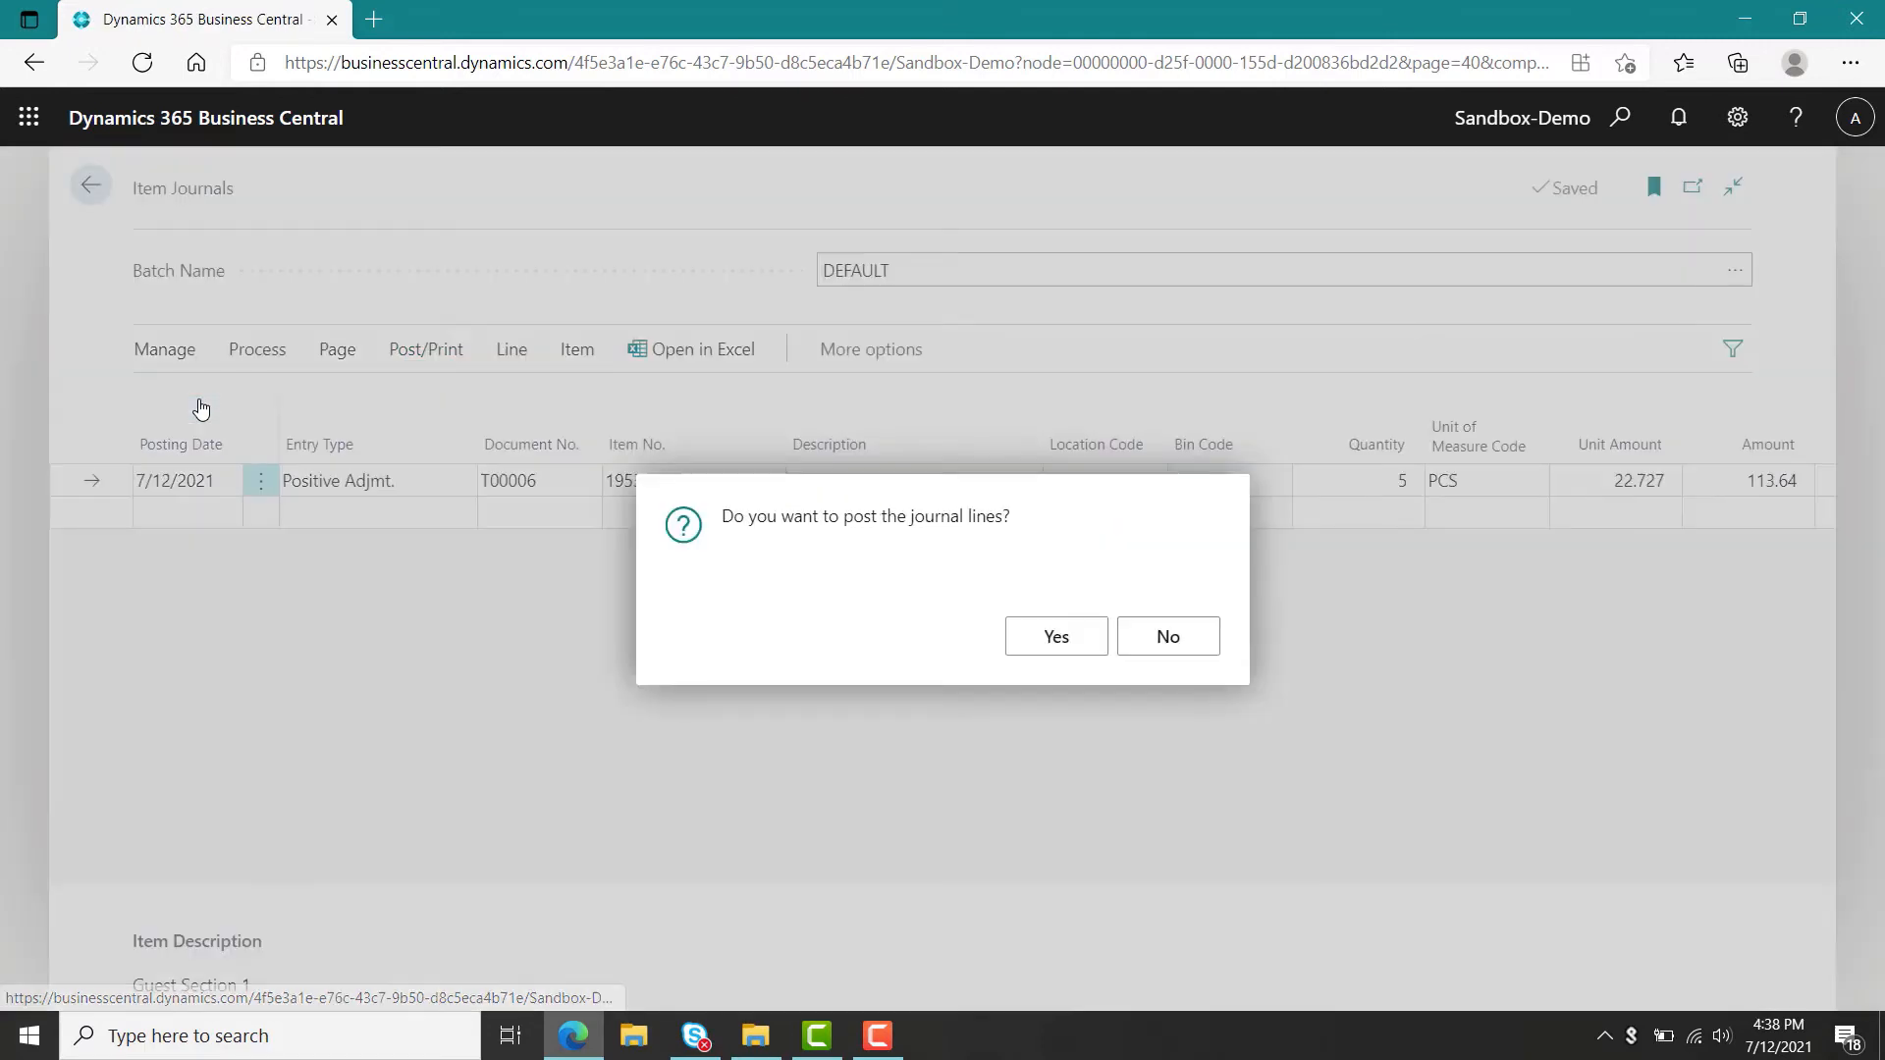
pyautogui.click(1056, 636)
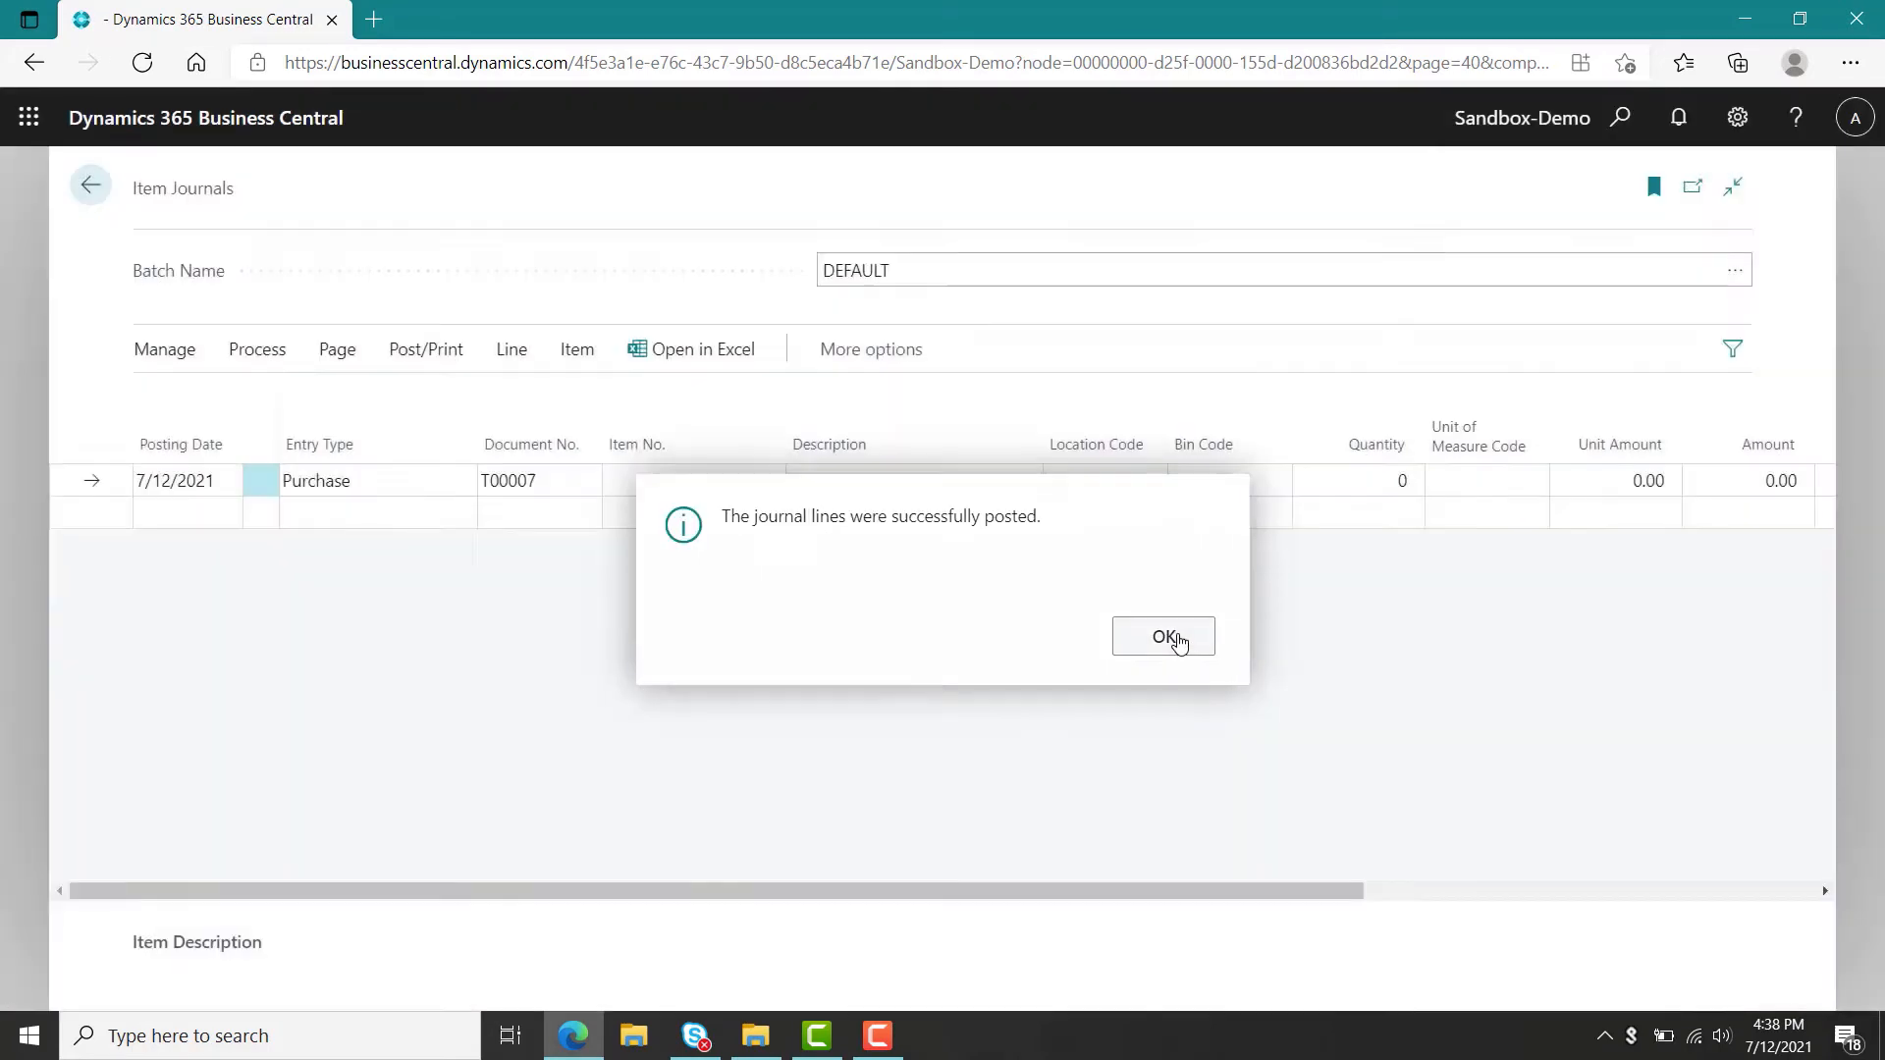
pyautogui.click(1176, 642)
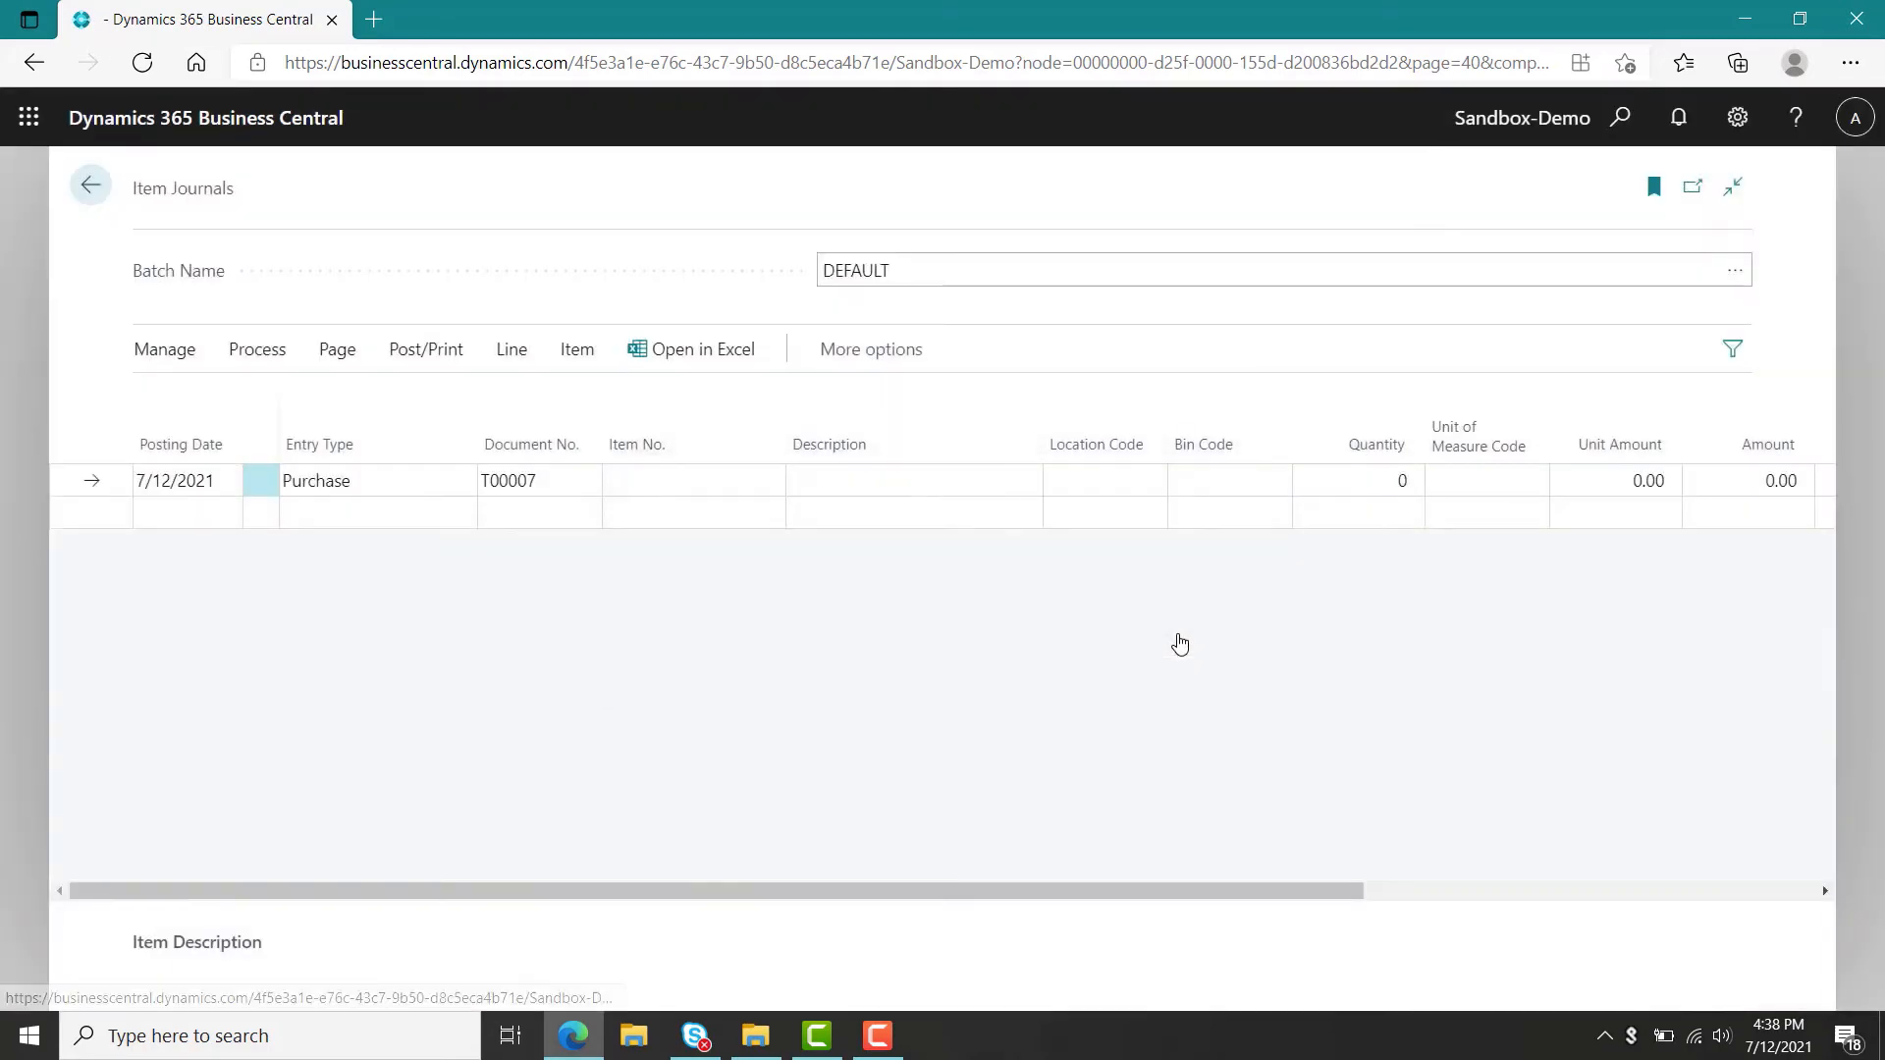
# Recalculate the regenerative plan in the planning worksheet for item 1953-W using forecast NBD-1 with MRP off.
pyautogui.click(90, 185)
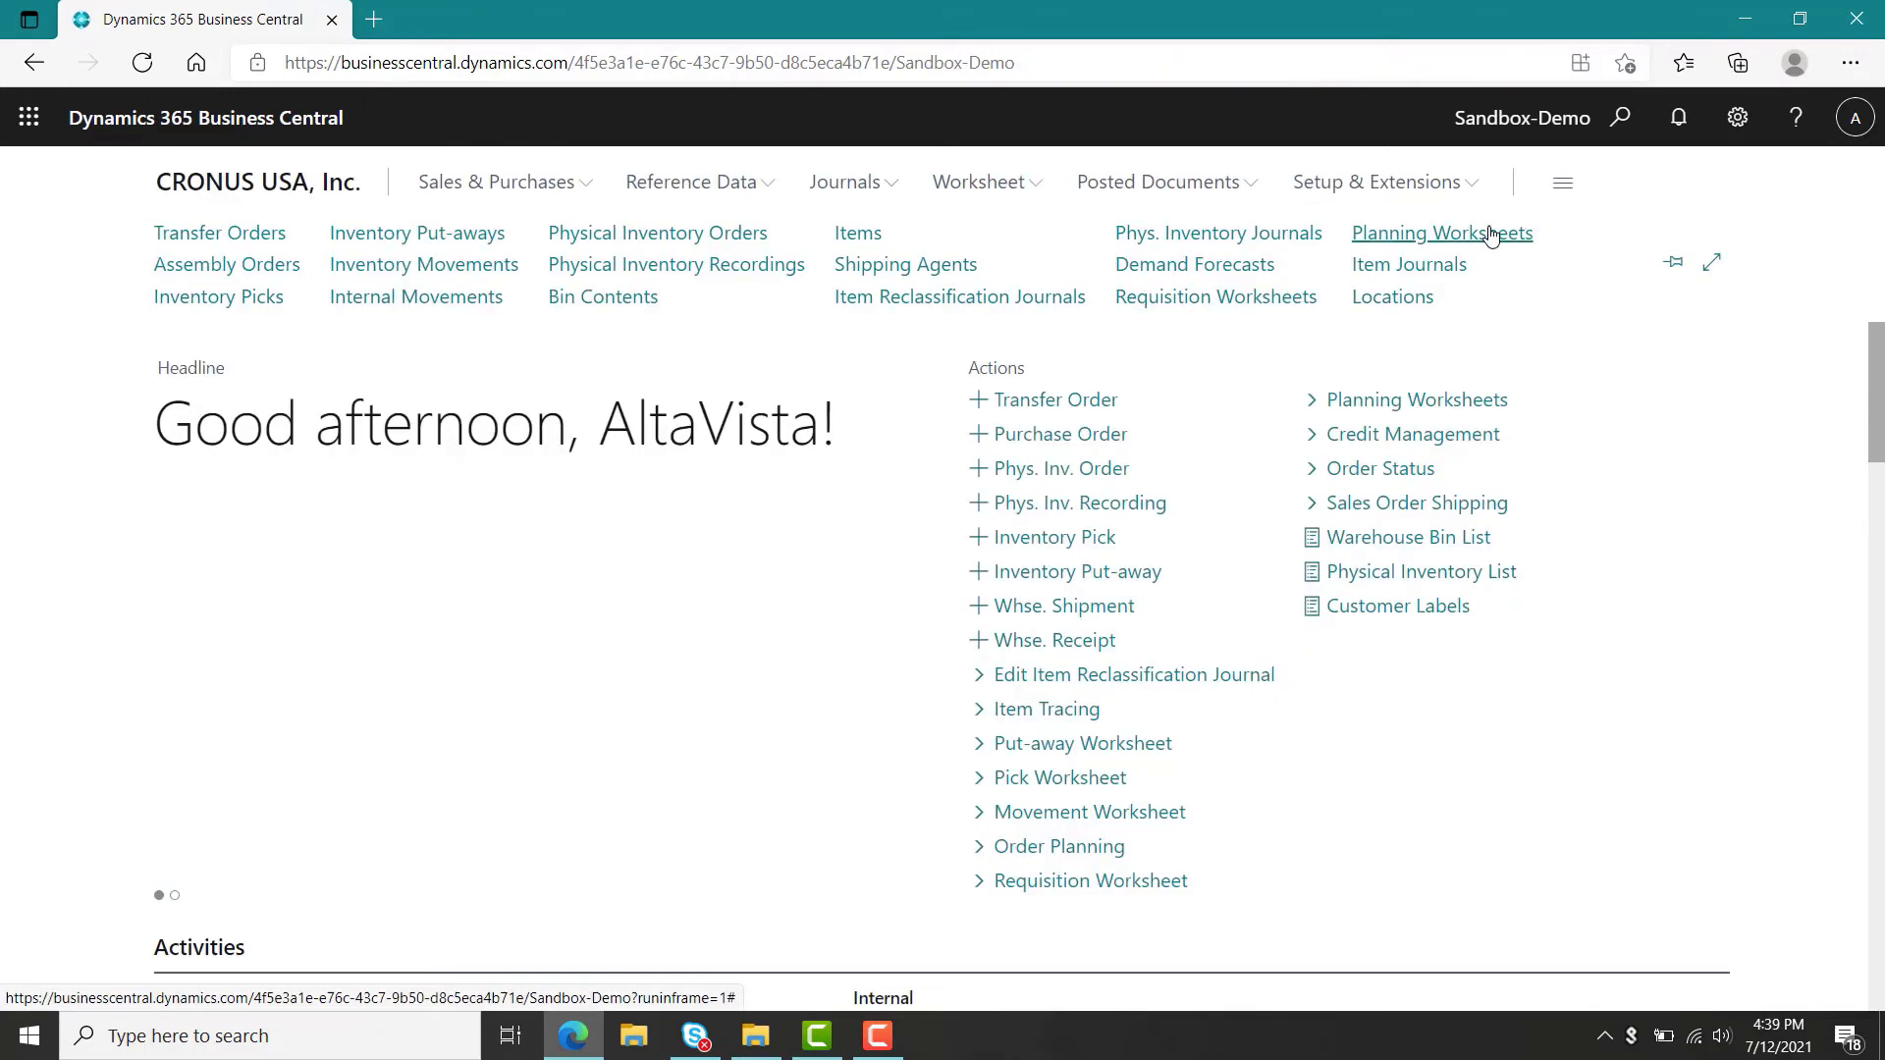
pyautogui.click(1491, 233)
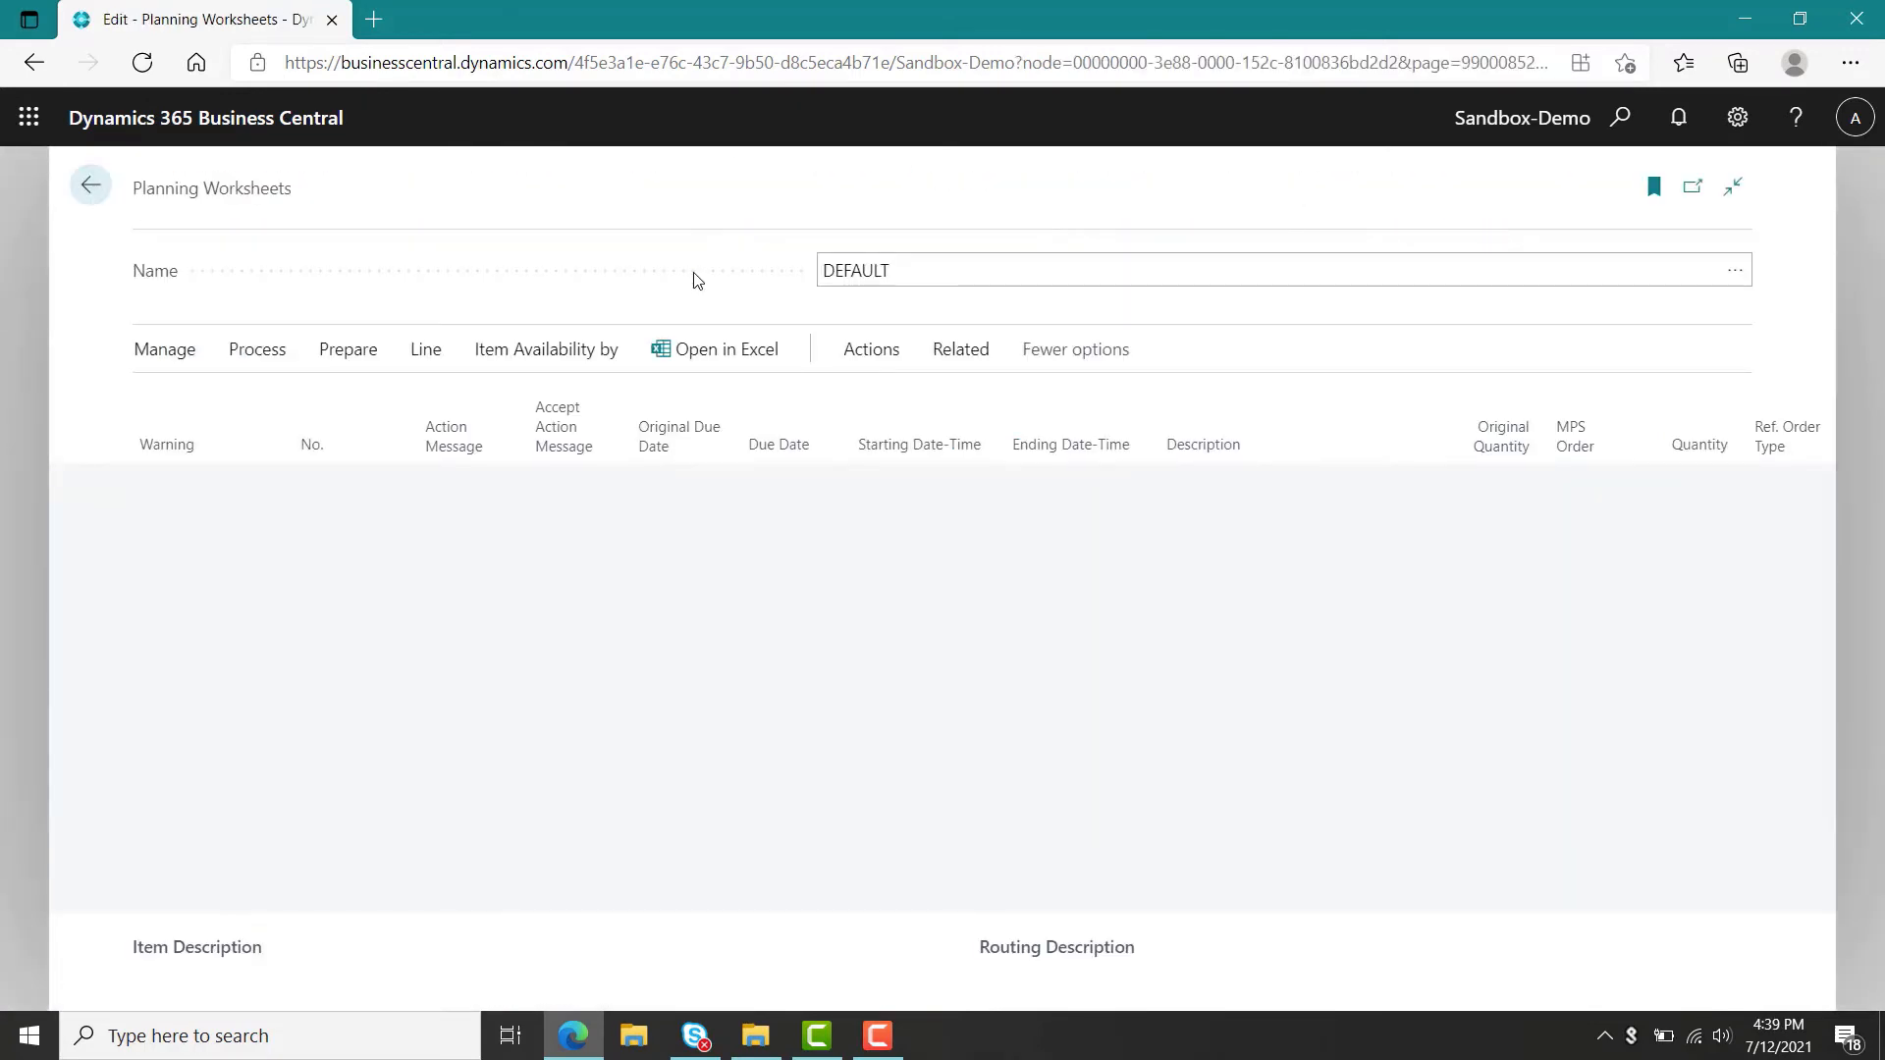
pyautogui.click(366, 363)
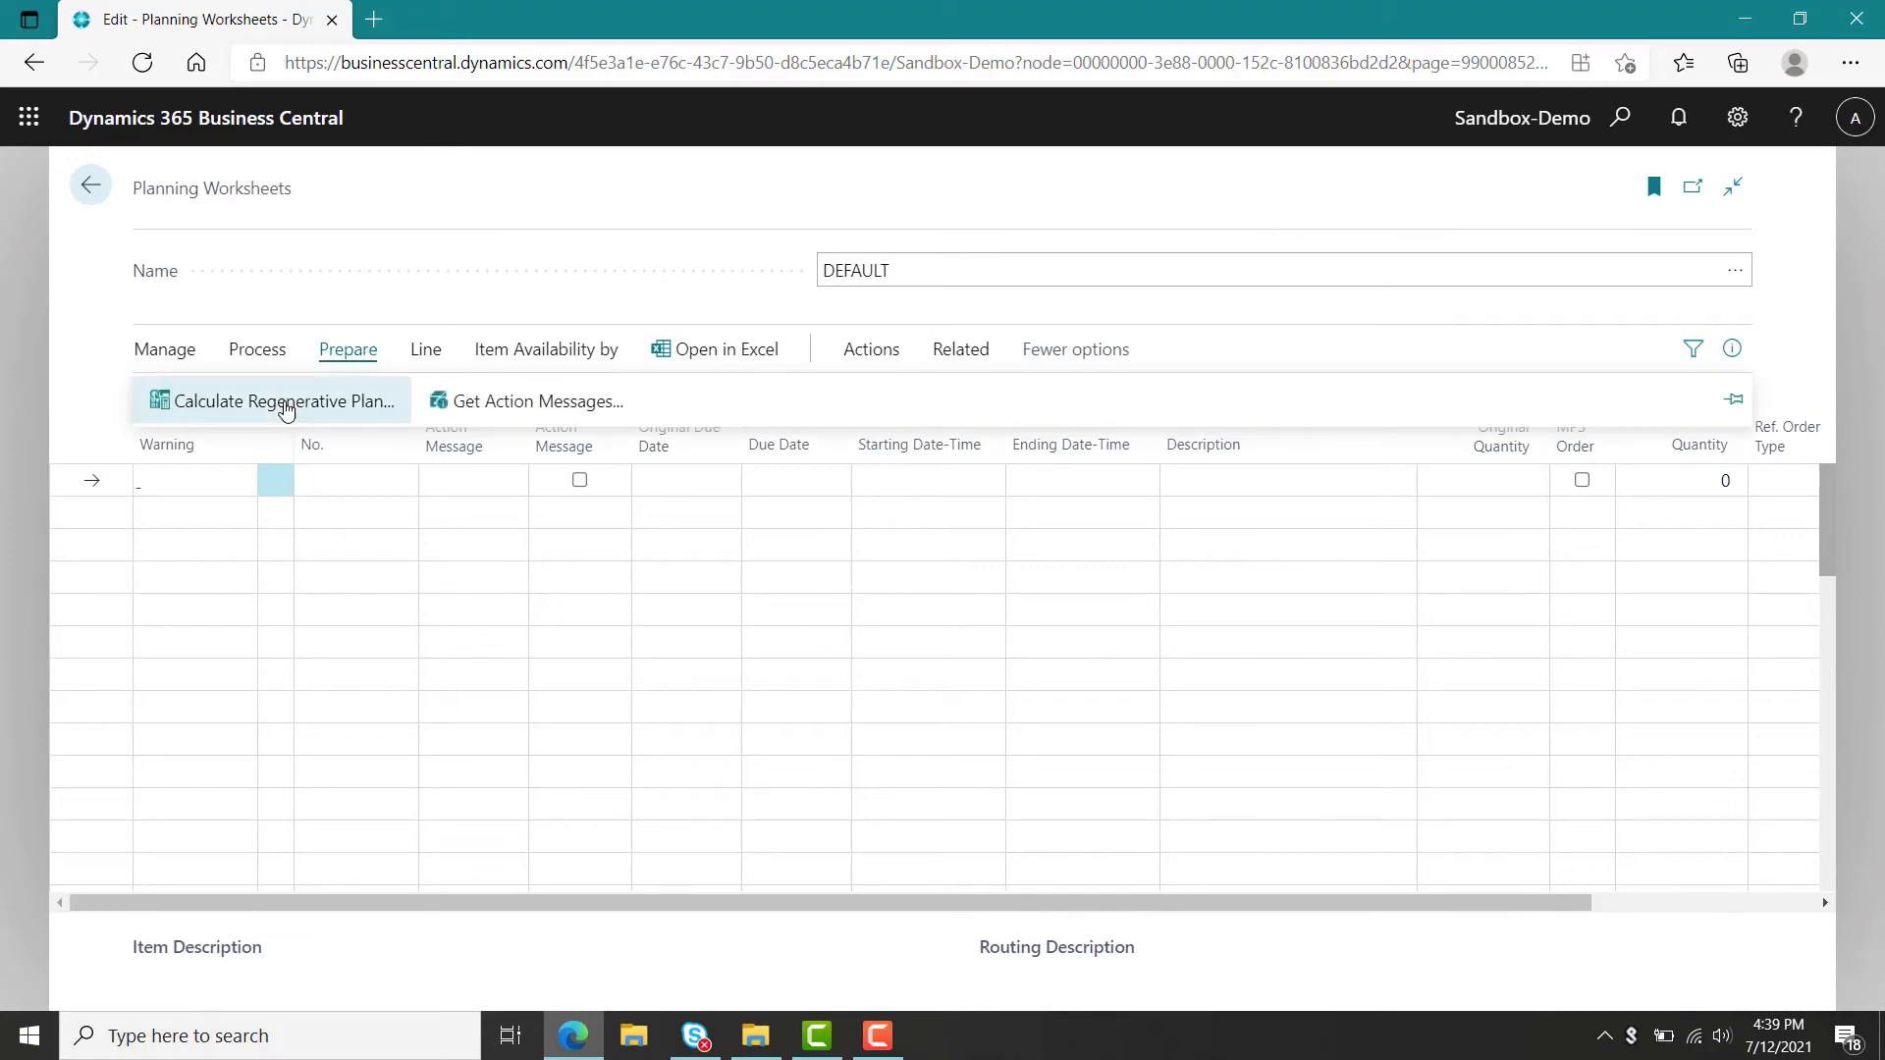
pyautogui.click(283, 410)
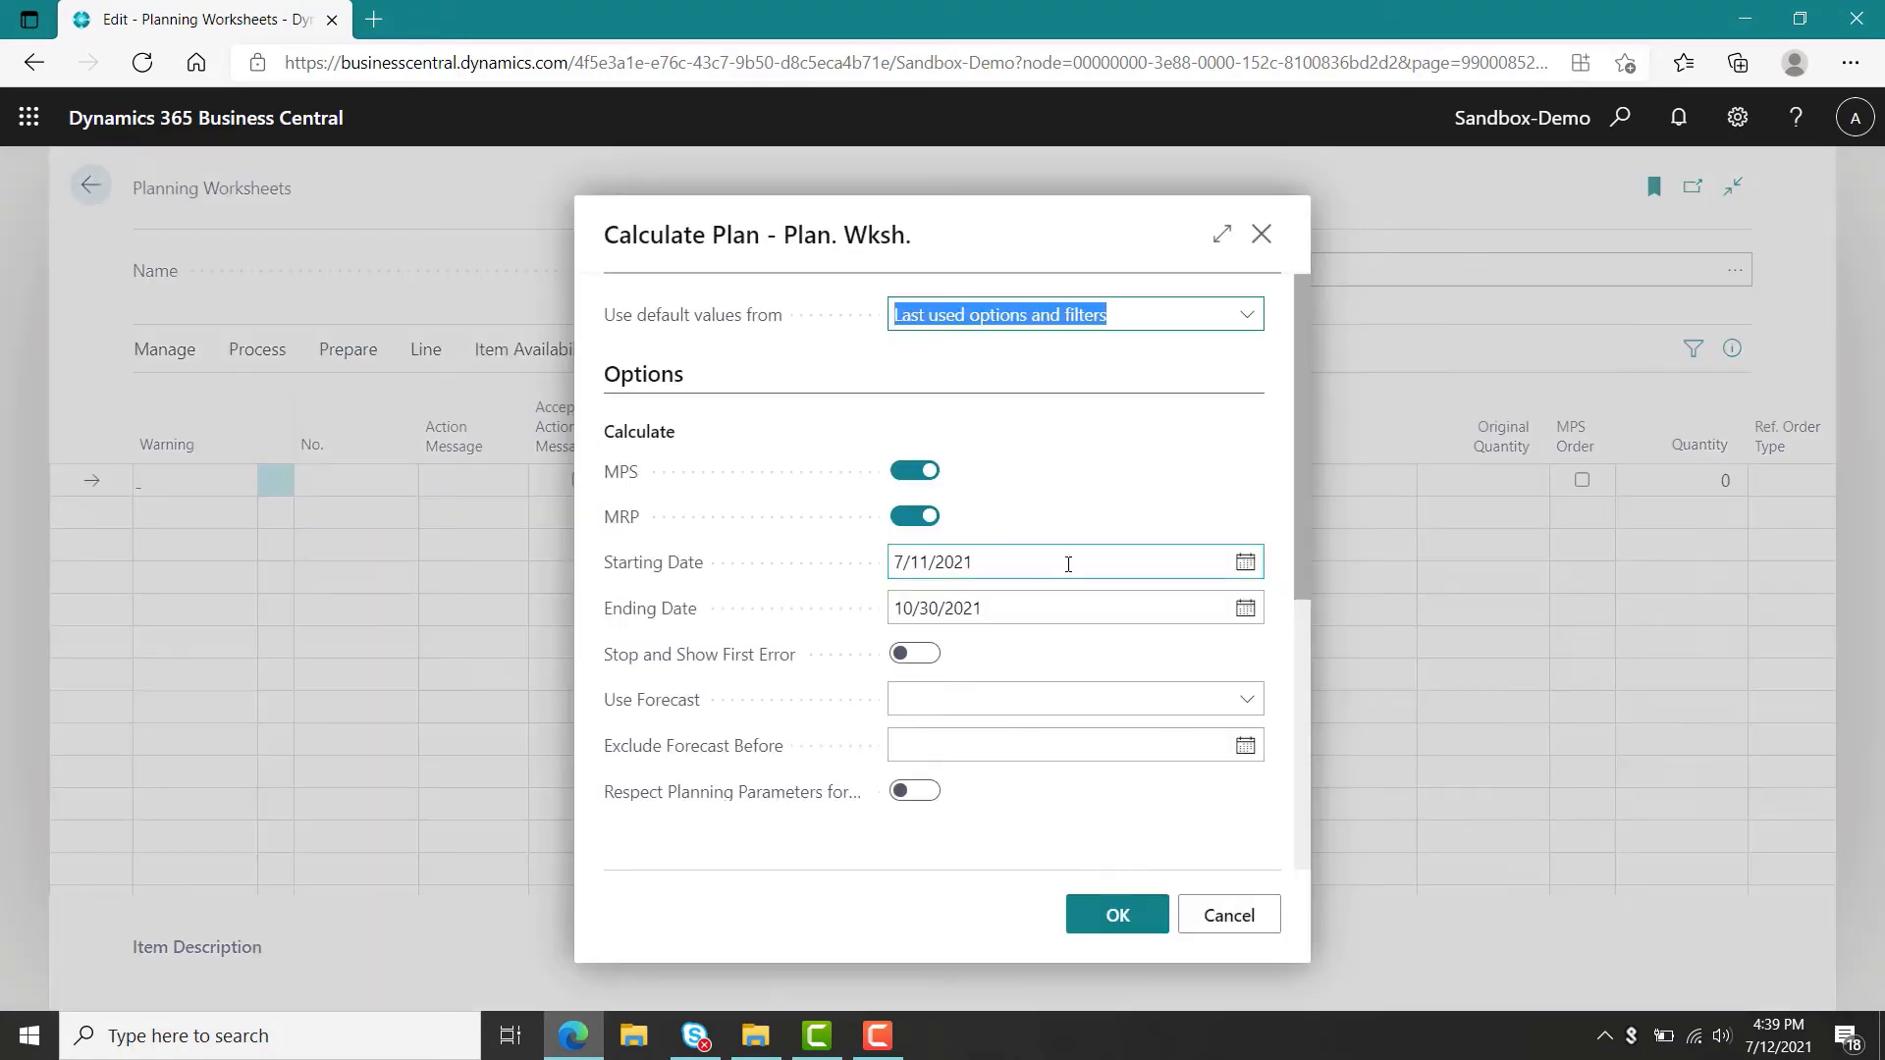
pyautogui.click(1247, 701)
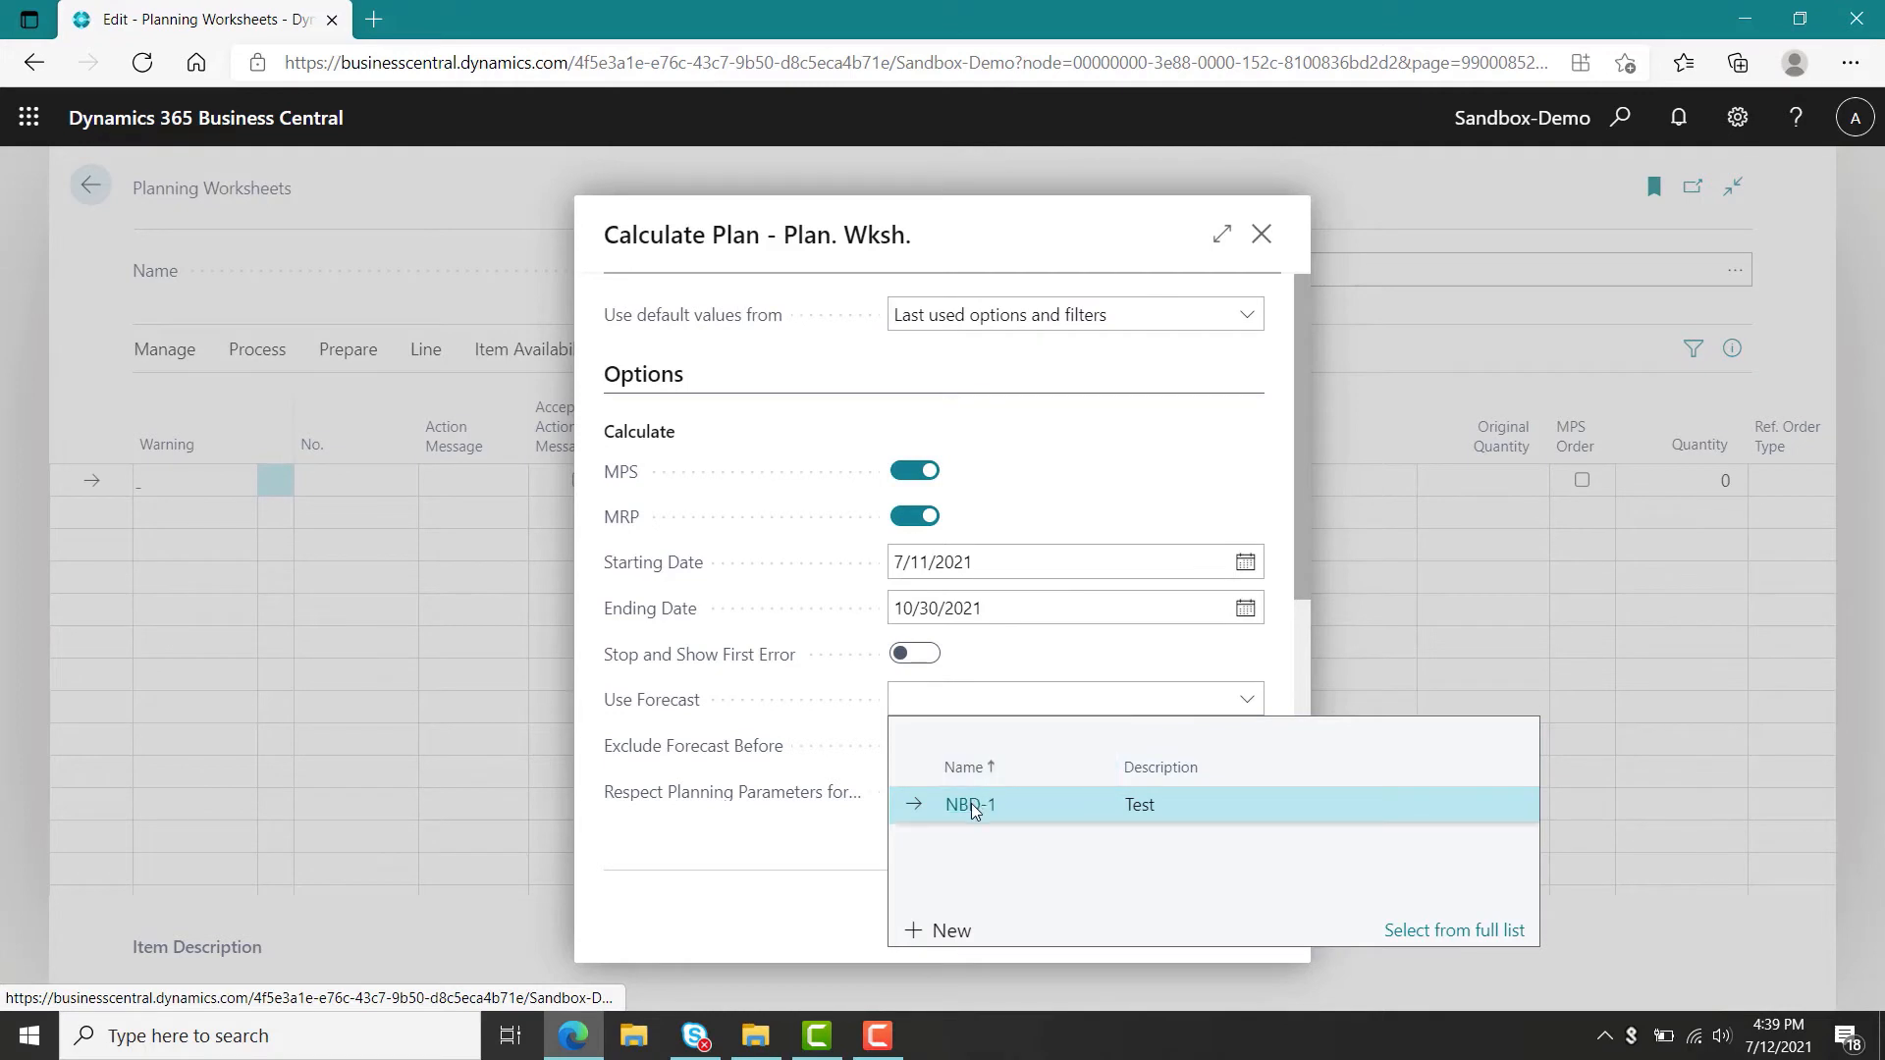
pyautogui.click(970, 803)
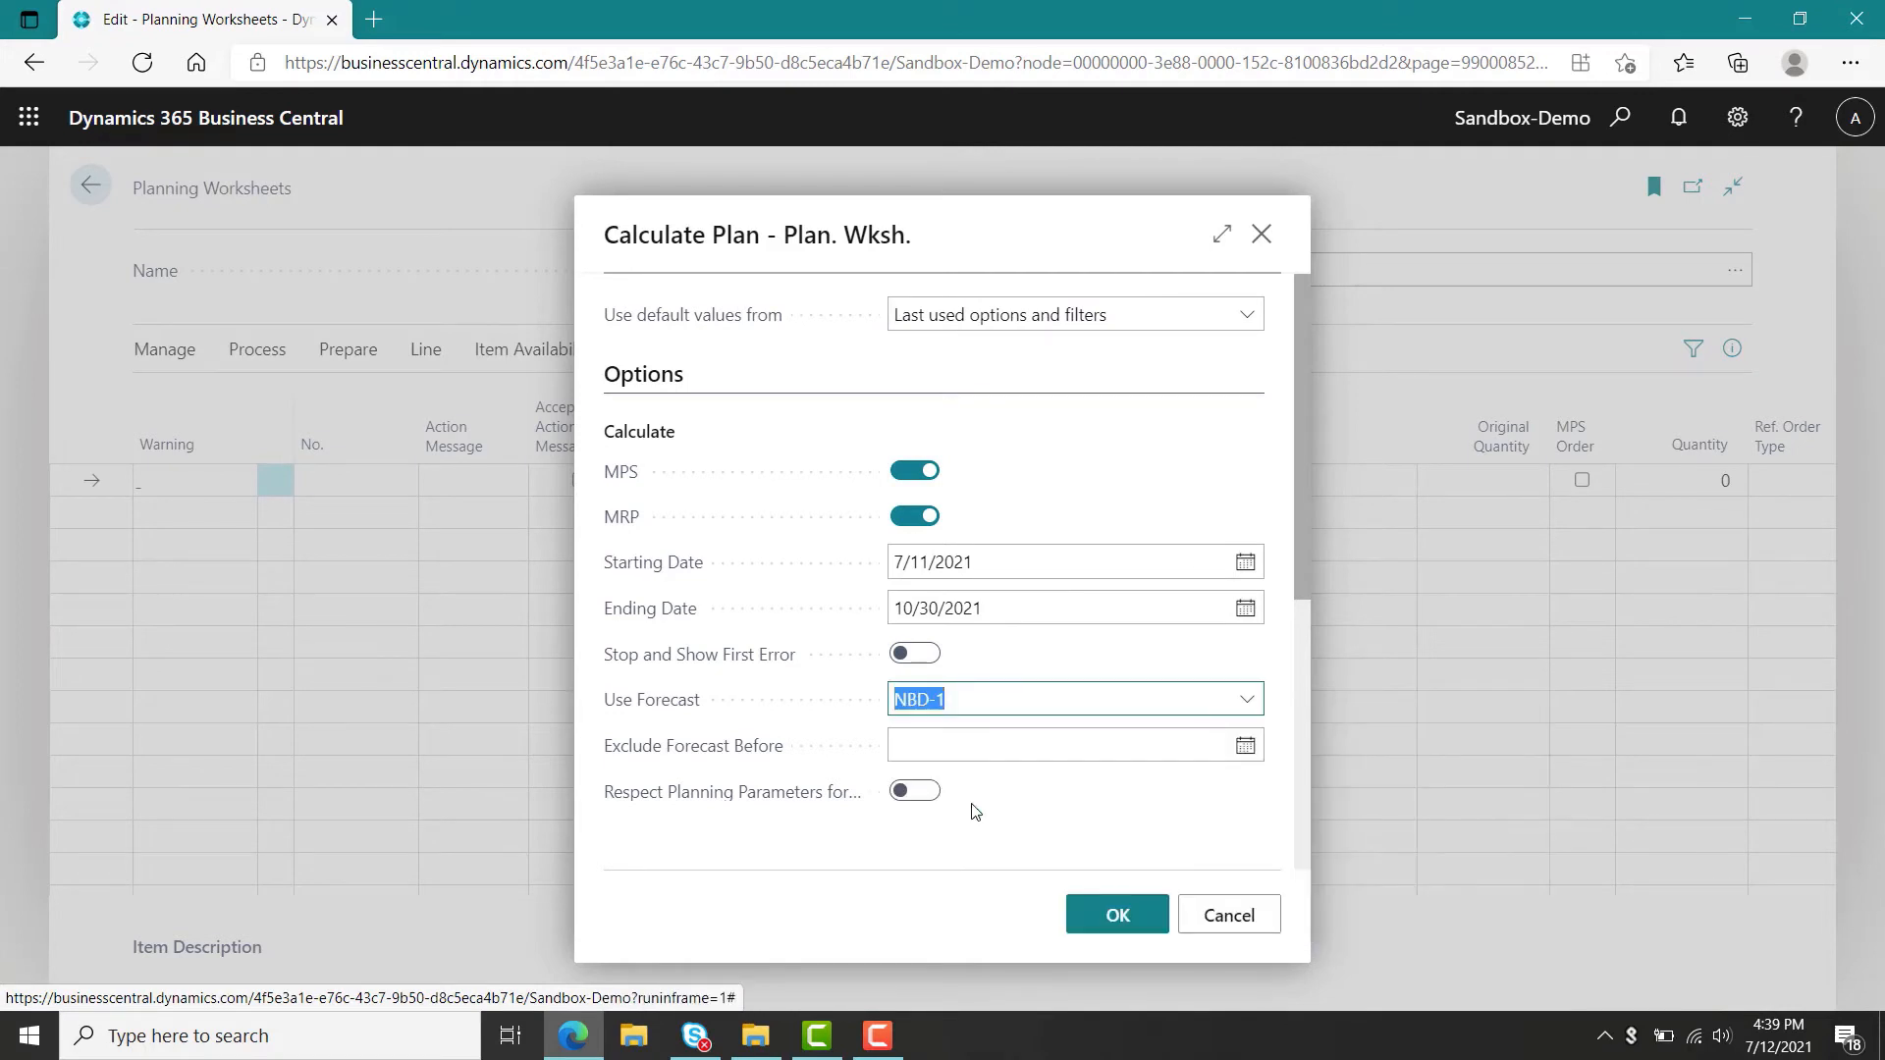
pyautogui.click(923, 517)
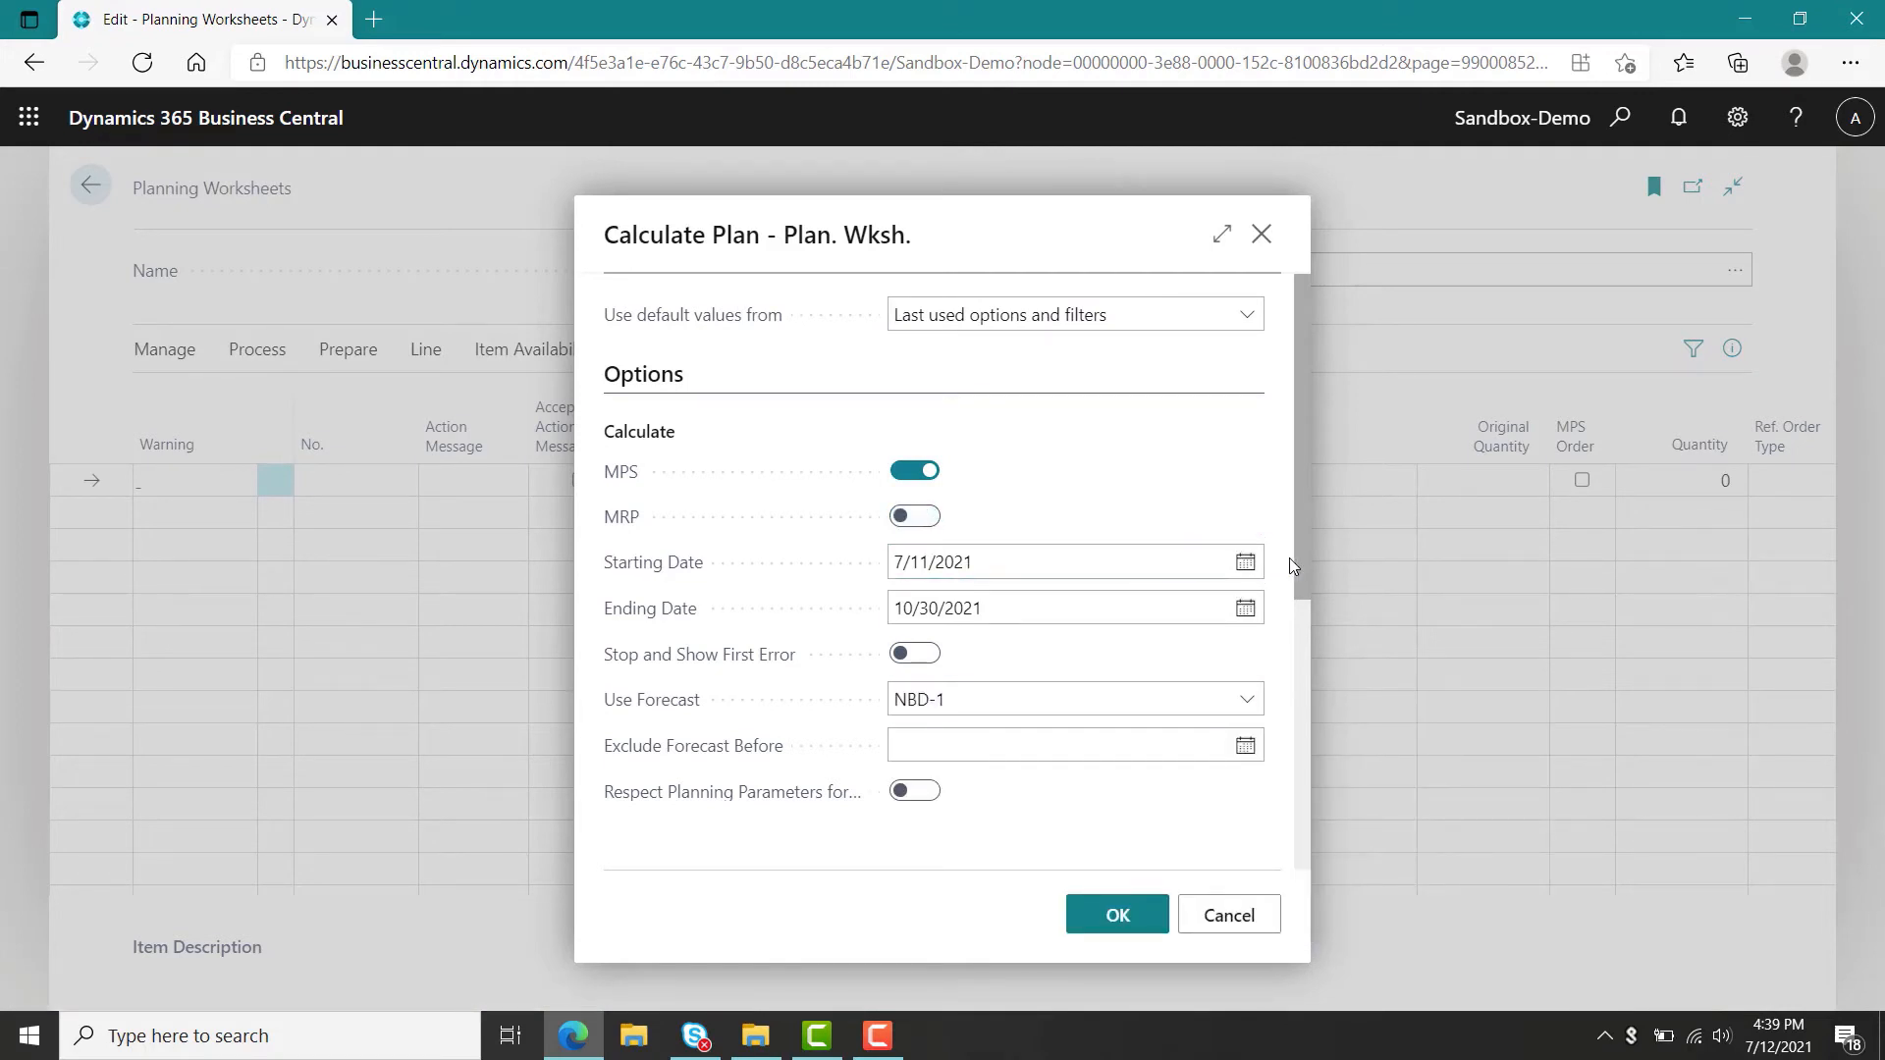
pyautogui.moveTo(1302, 560); pyautogui.dragTo(1299, 664)
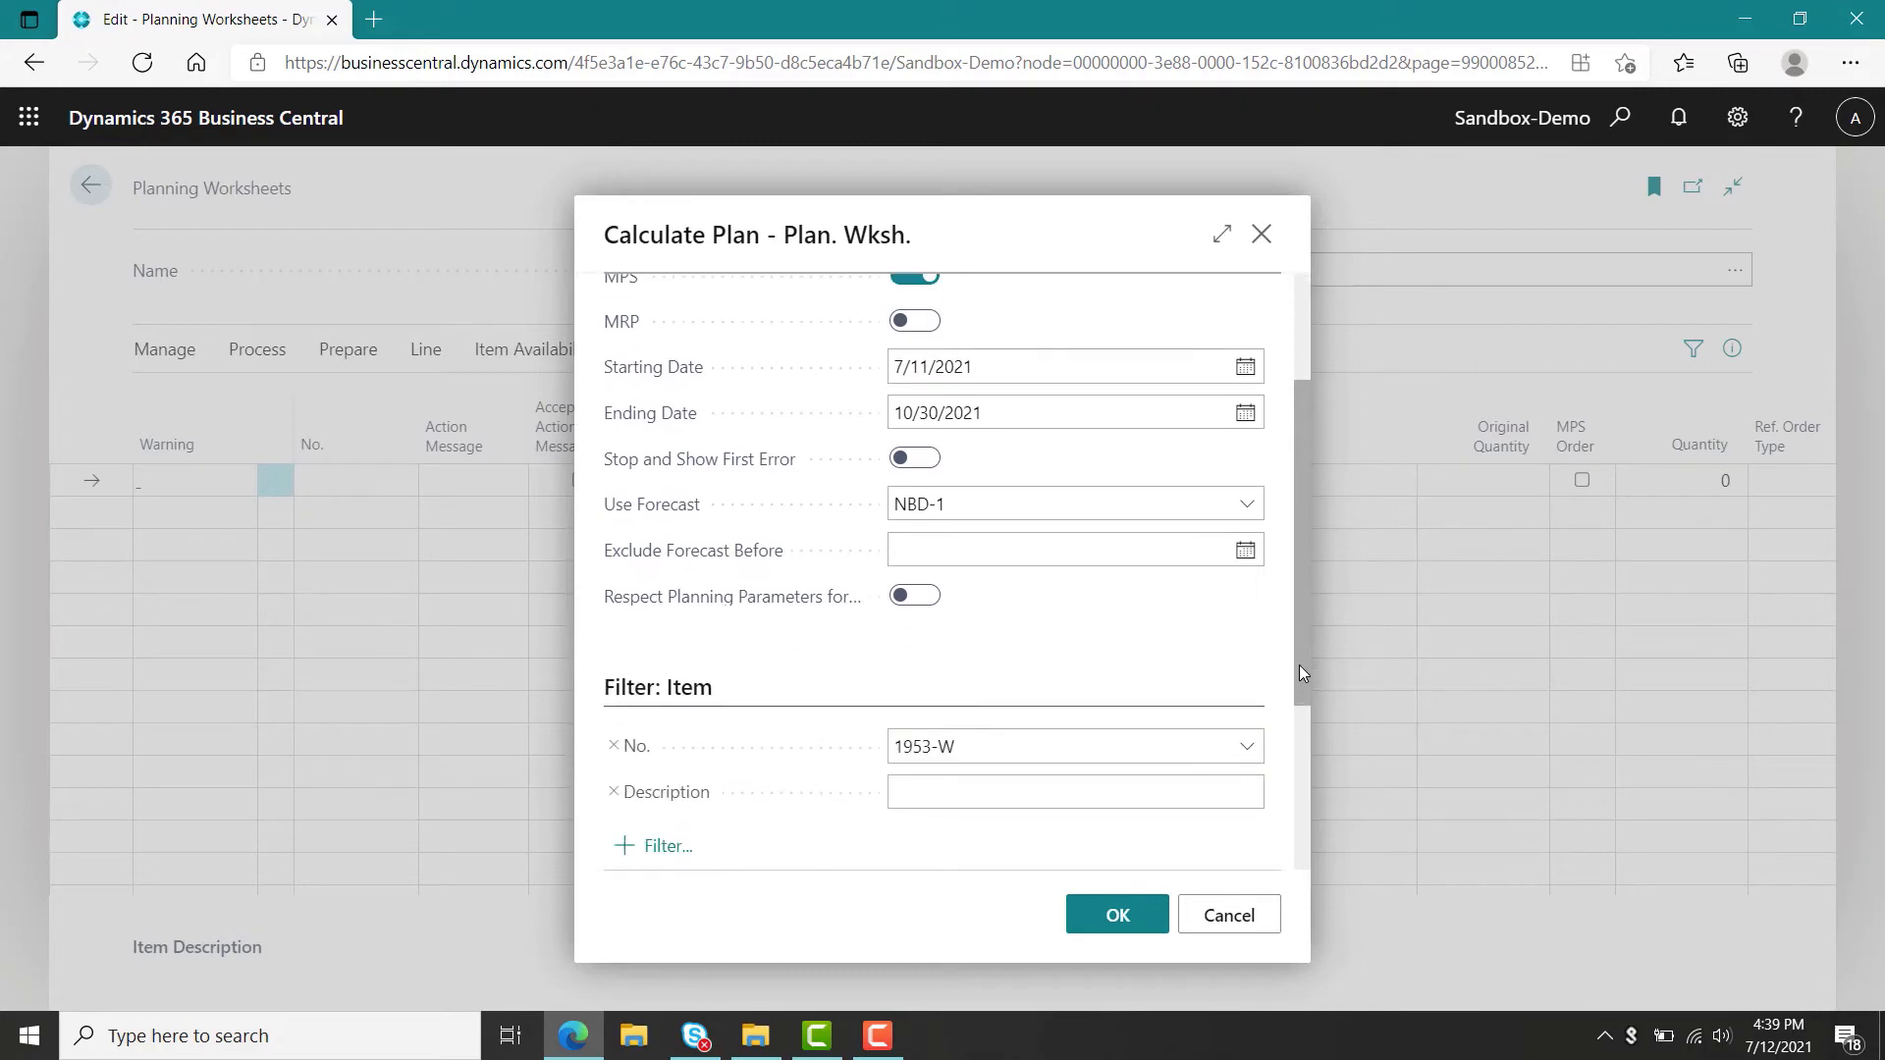
pyautogui.click(1122, 922)
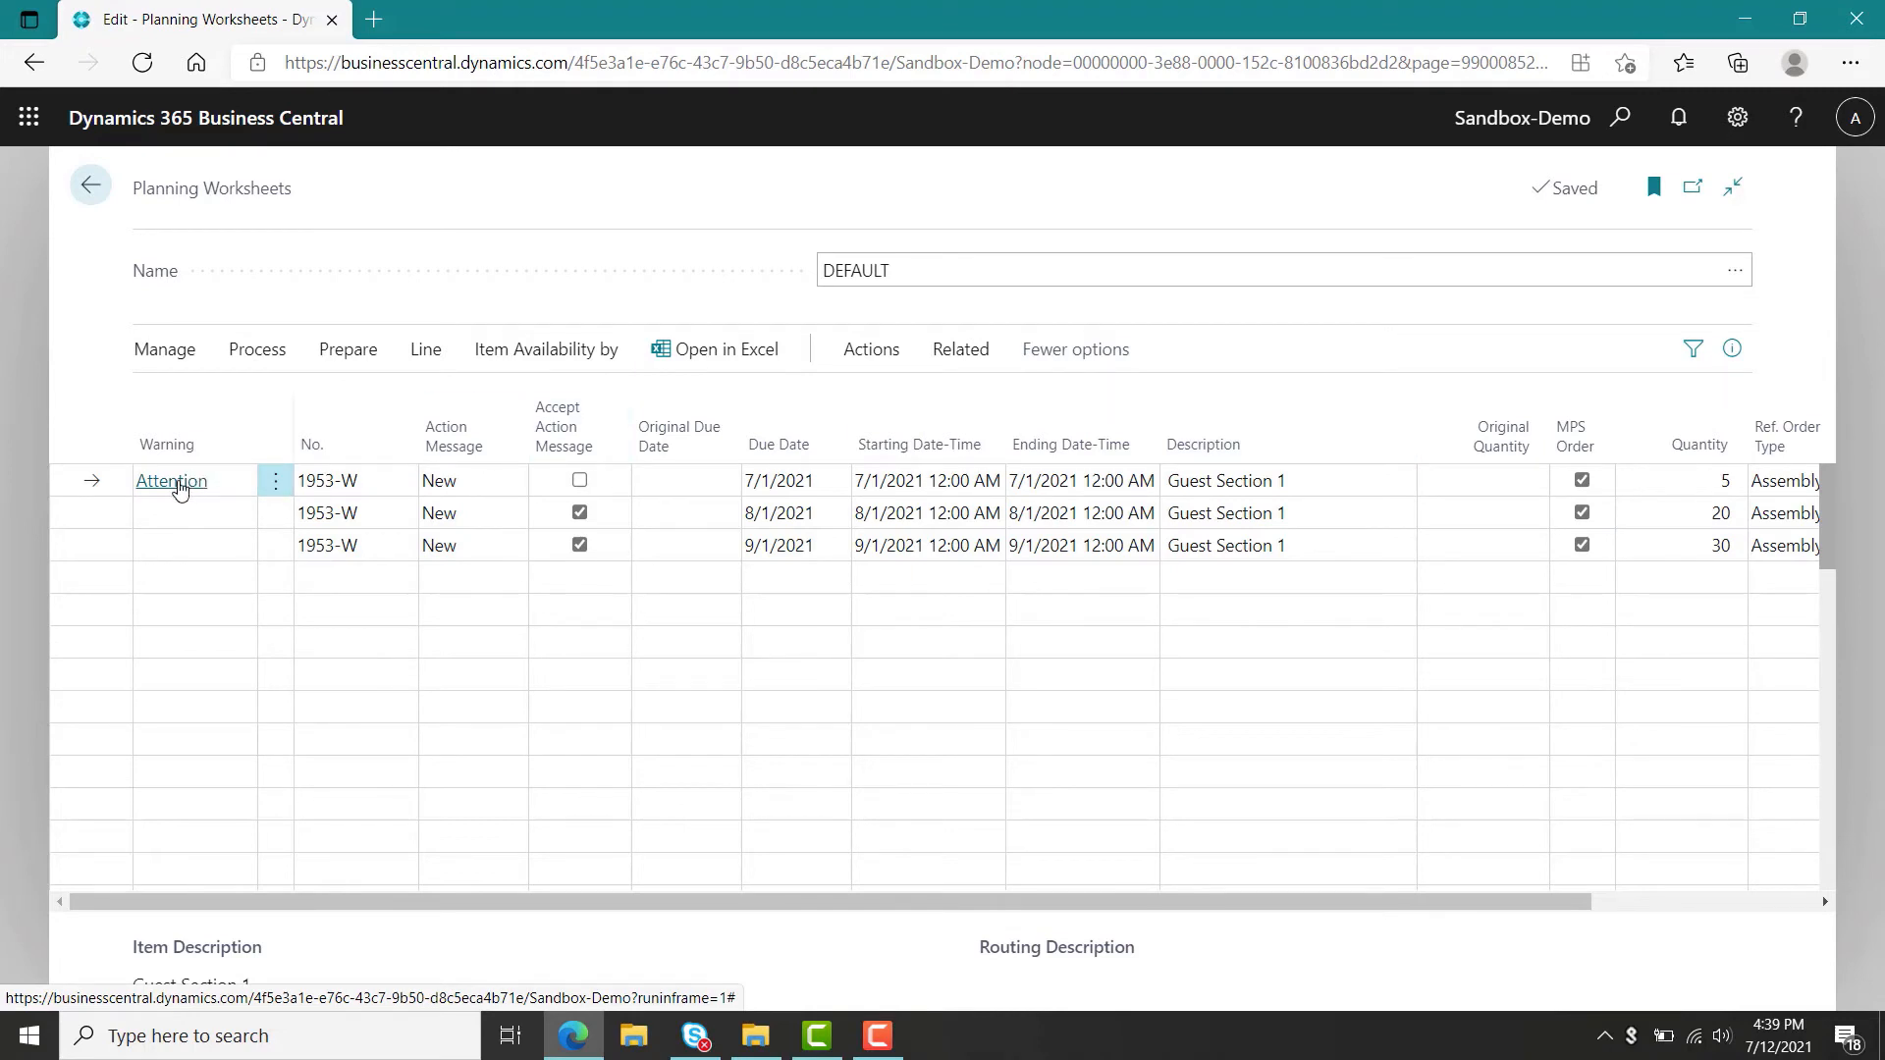
# Review the untracked planning elements behind the warning on the first worksheet line.
pyautogui.click(178, 484)
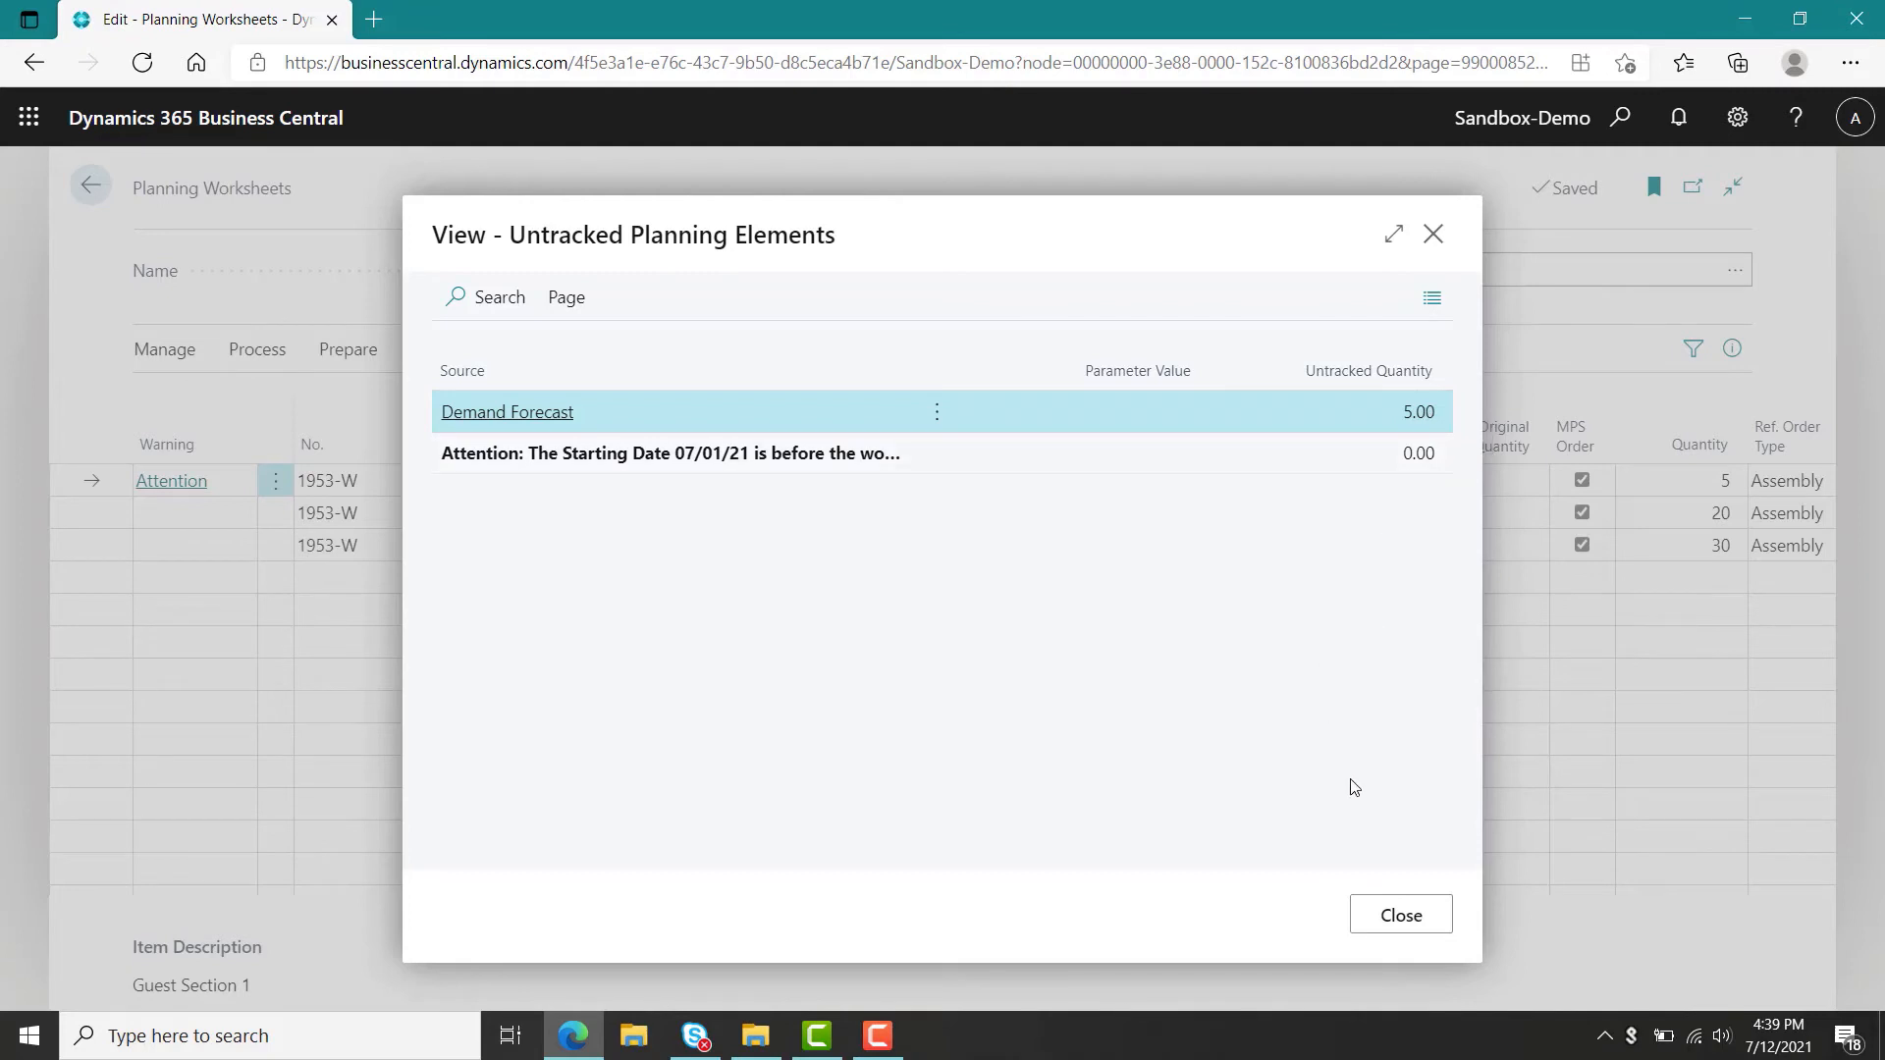
pyautogui.click(1401, 913)
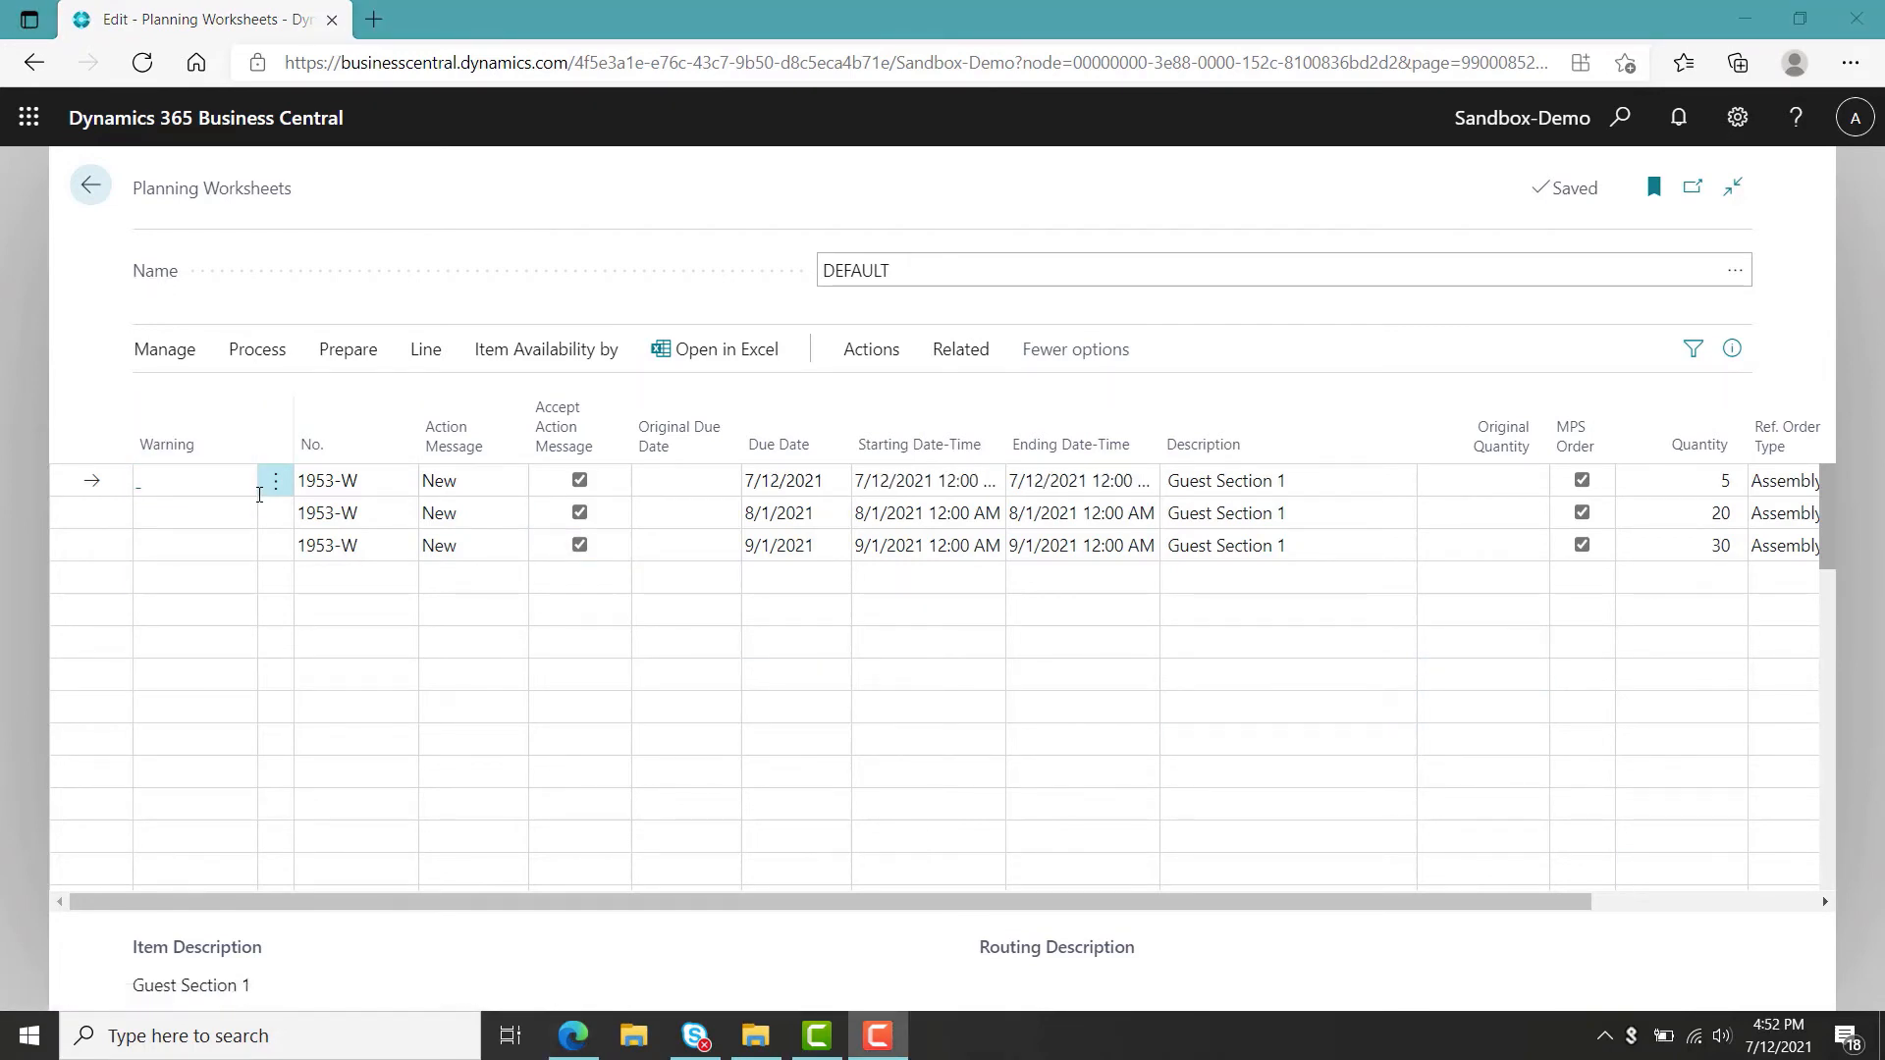
# Select all planning worksheet lines and delete them.
pyautogui.click(278, 486)
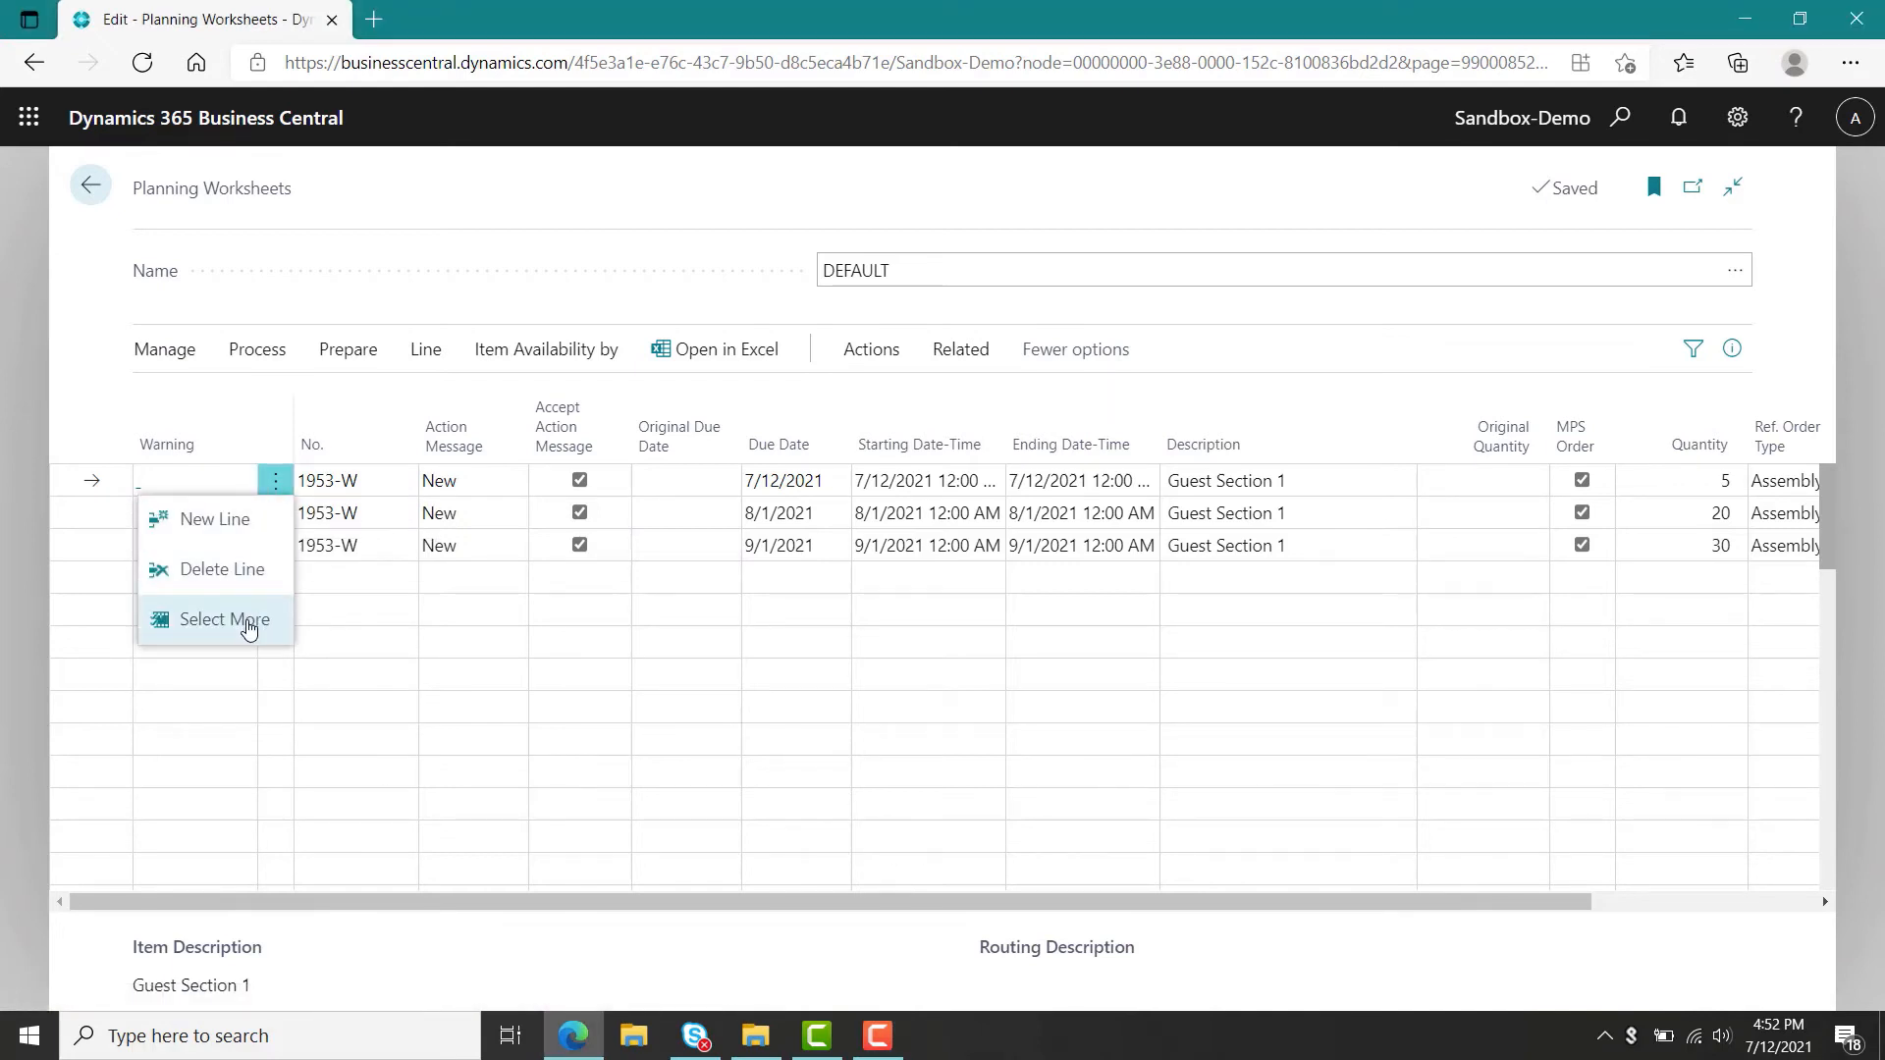
pyautogui.click(249, 620)
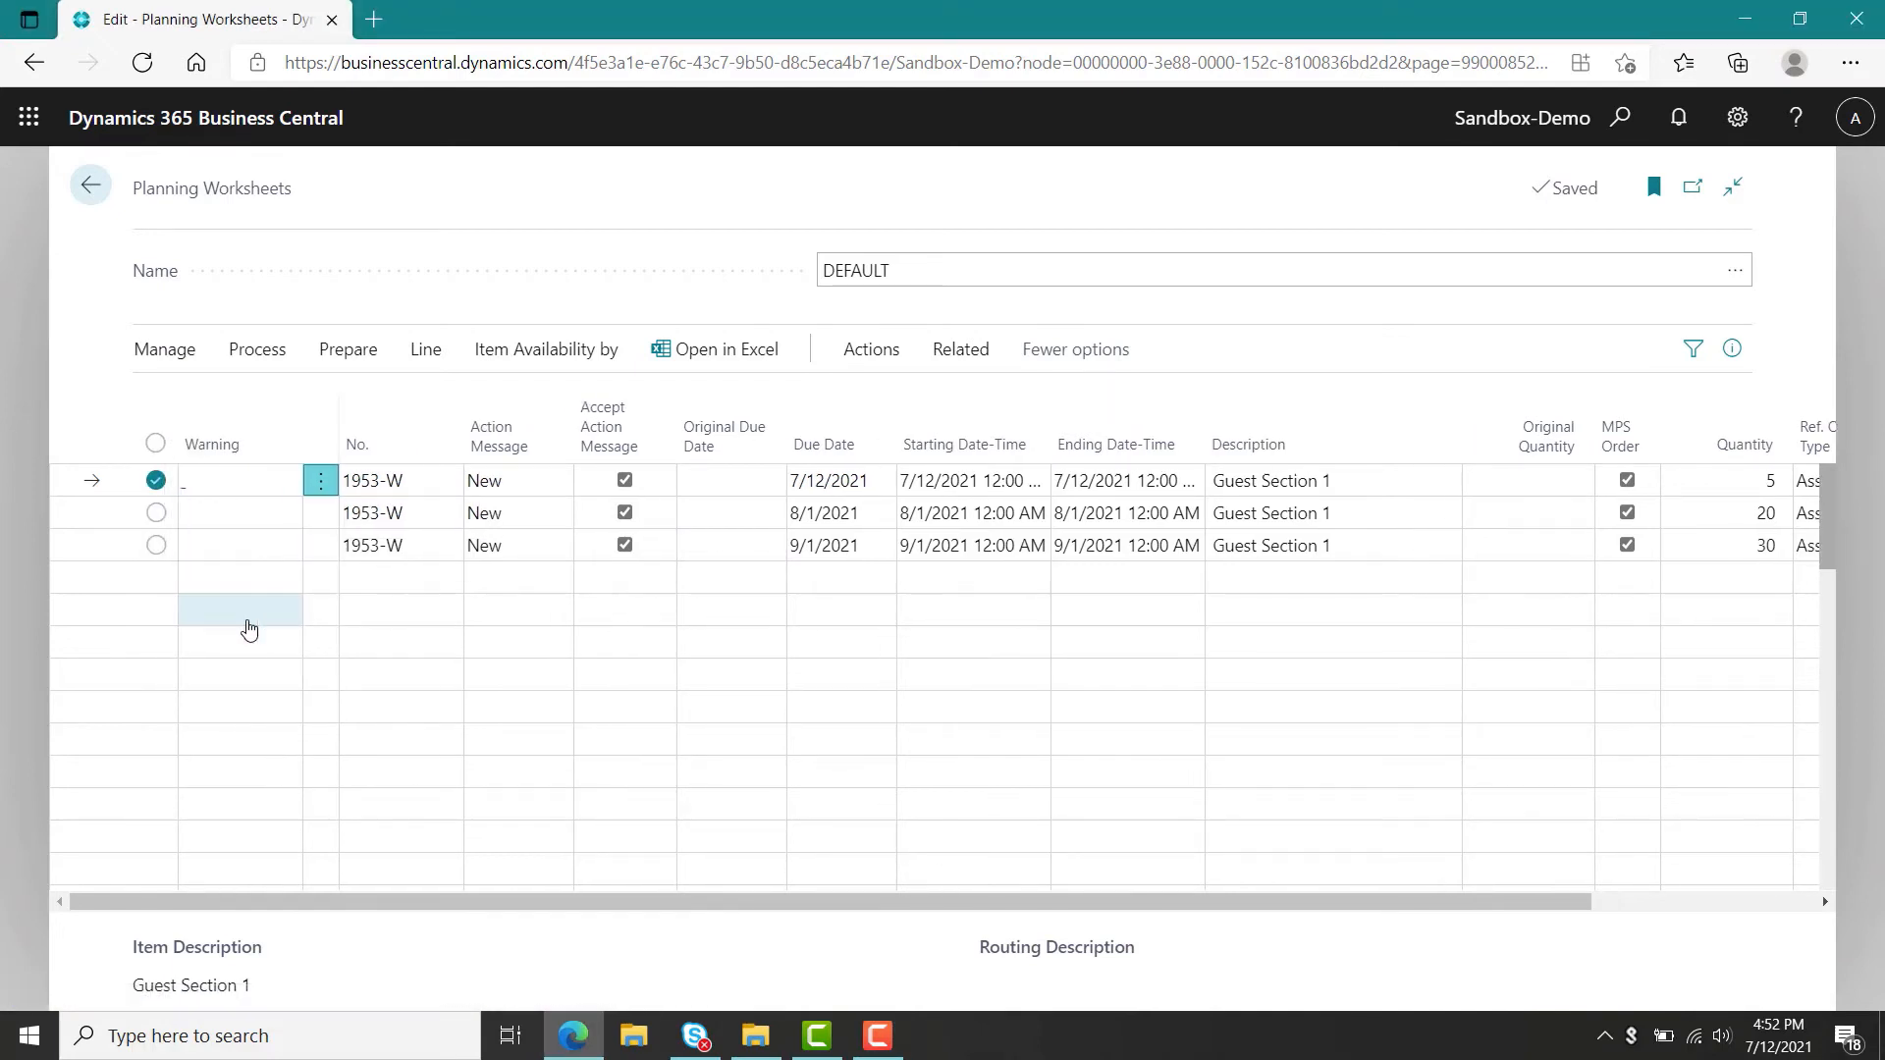
pyautogui.click(157, 446)
pyautogui.click(160, 354)
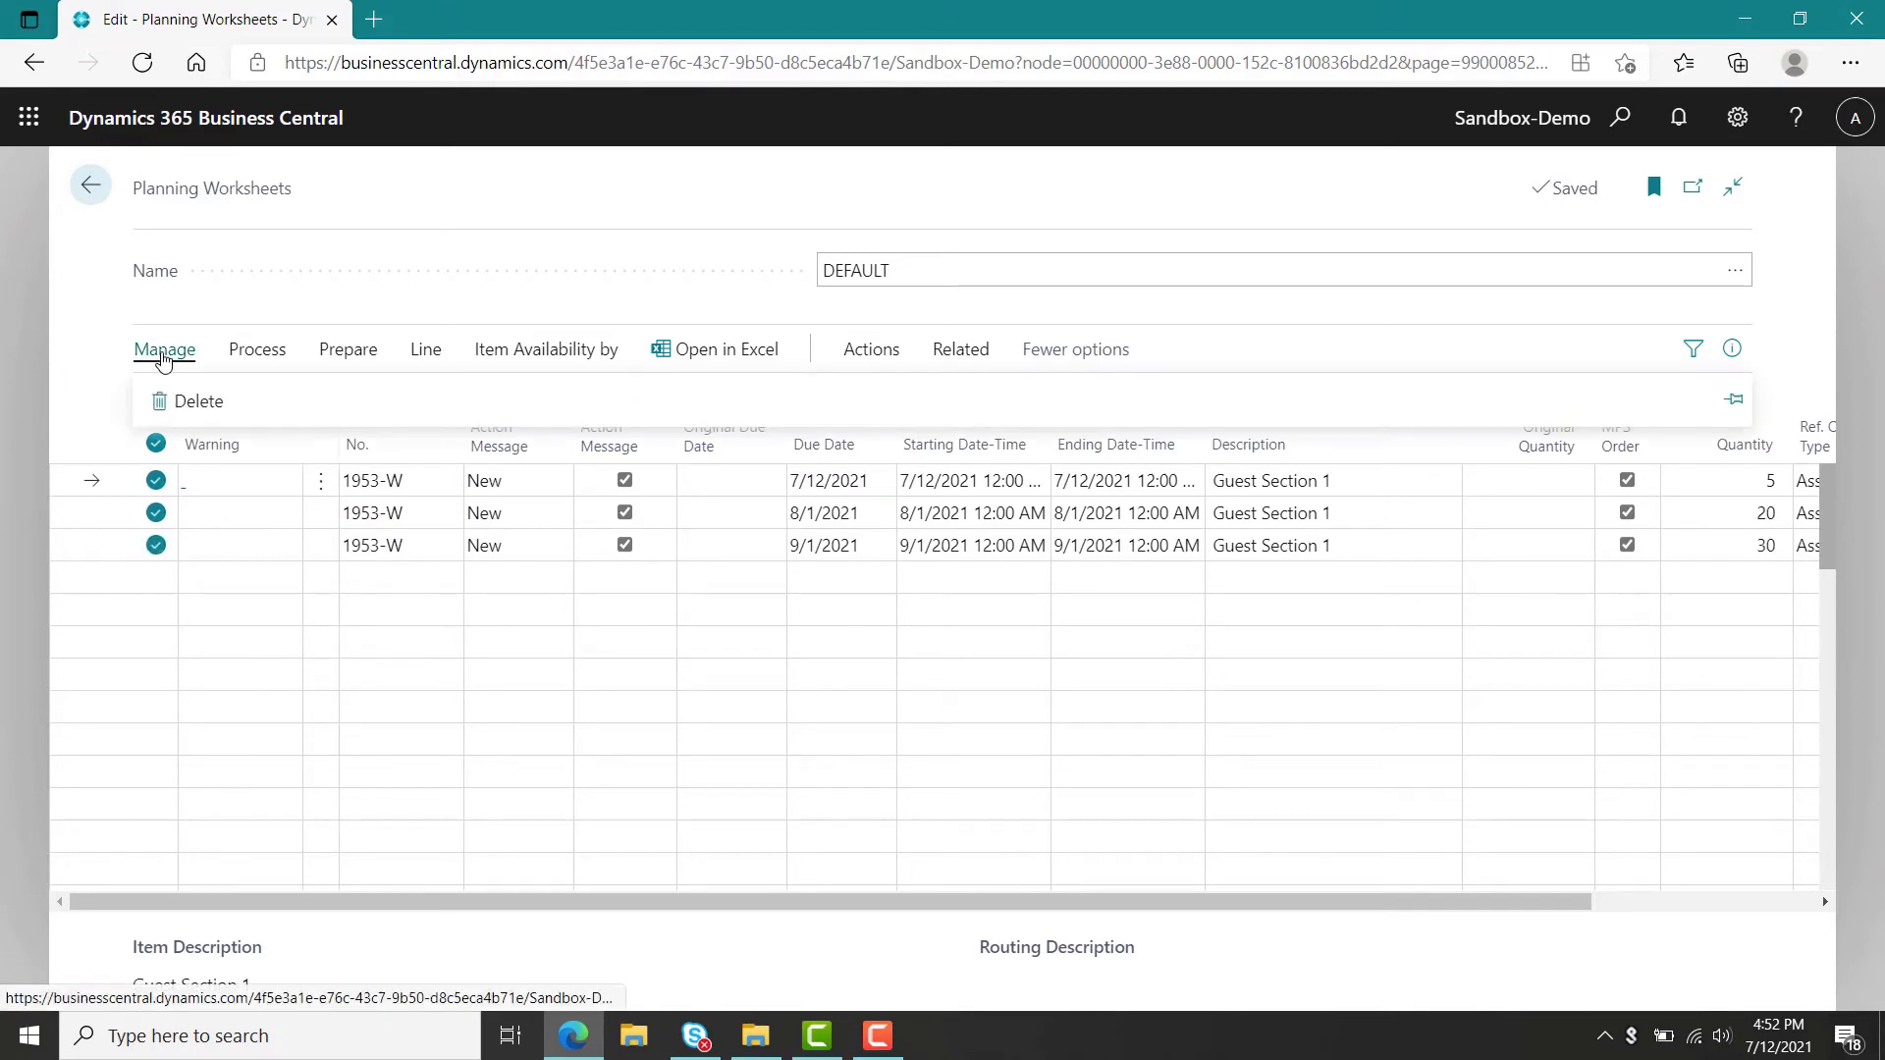
pyautogui.click(182, 403)
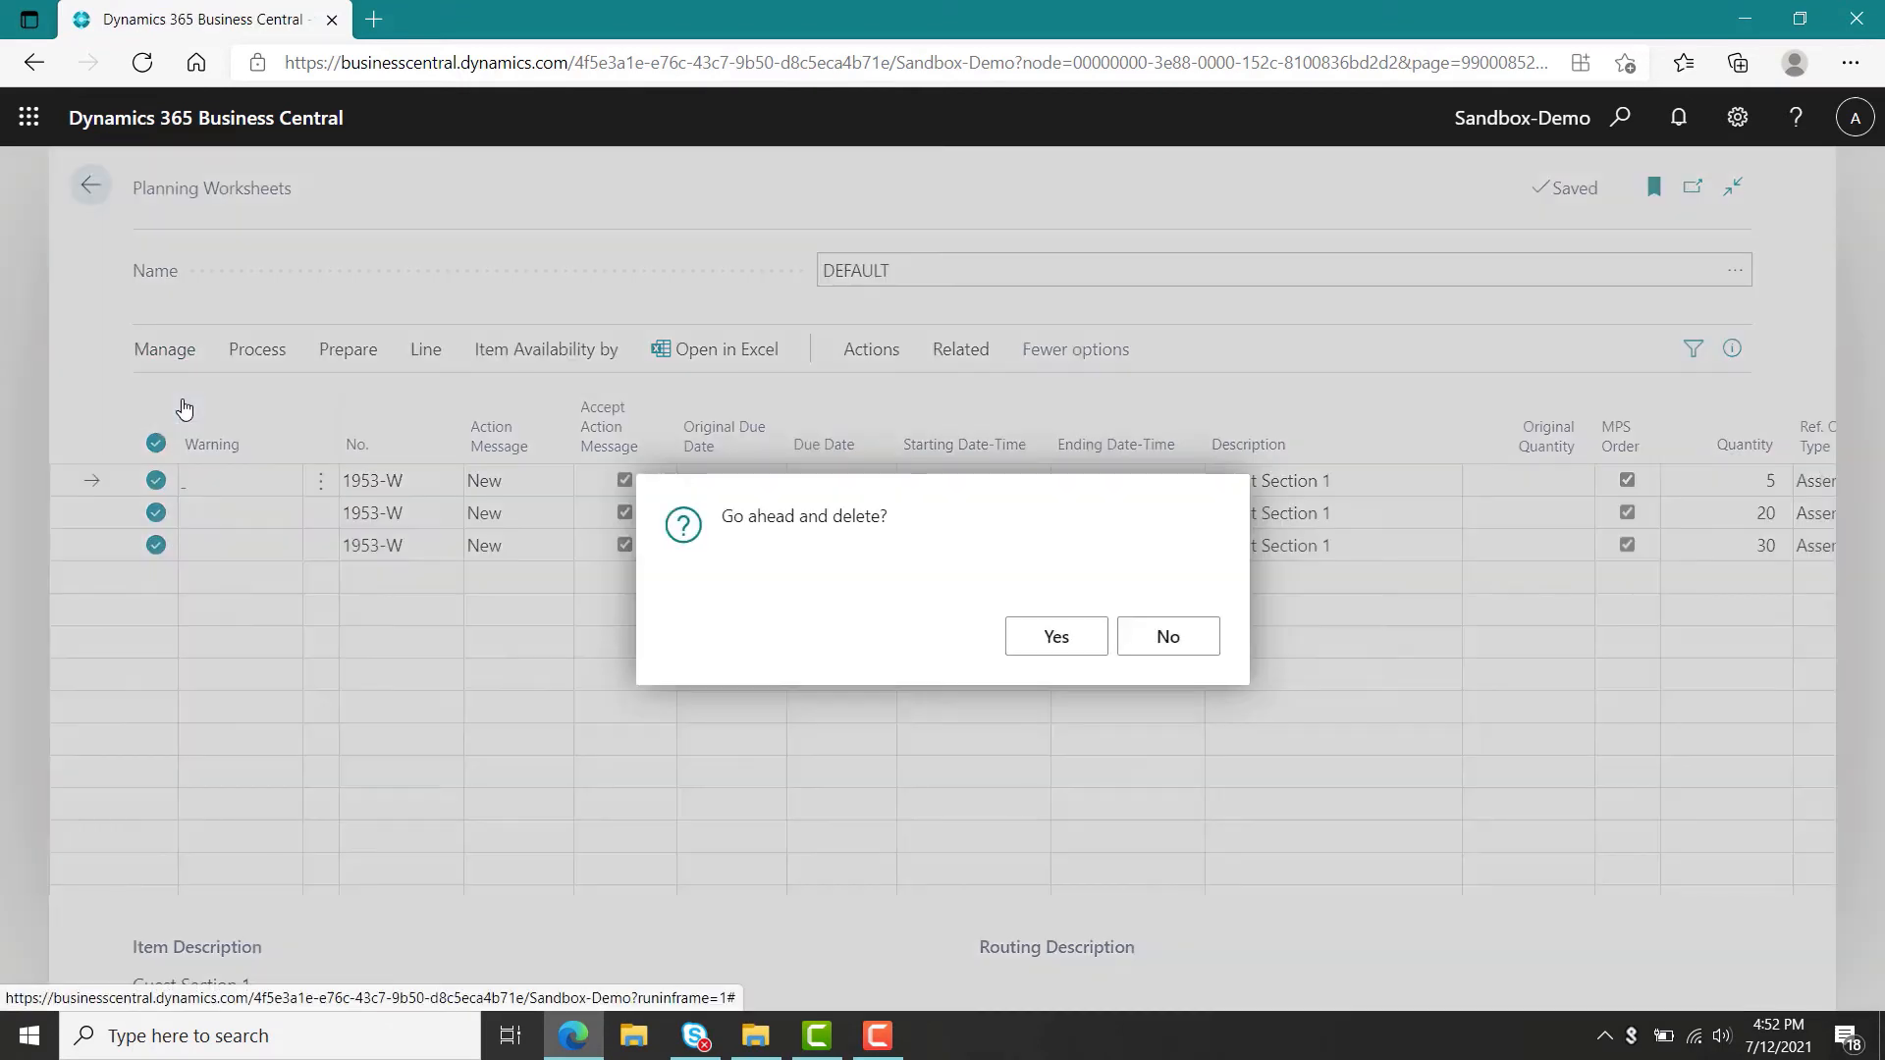
pyautogui.click(1056, 640)
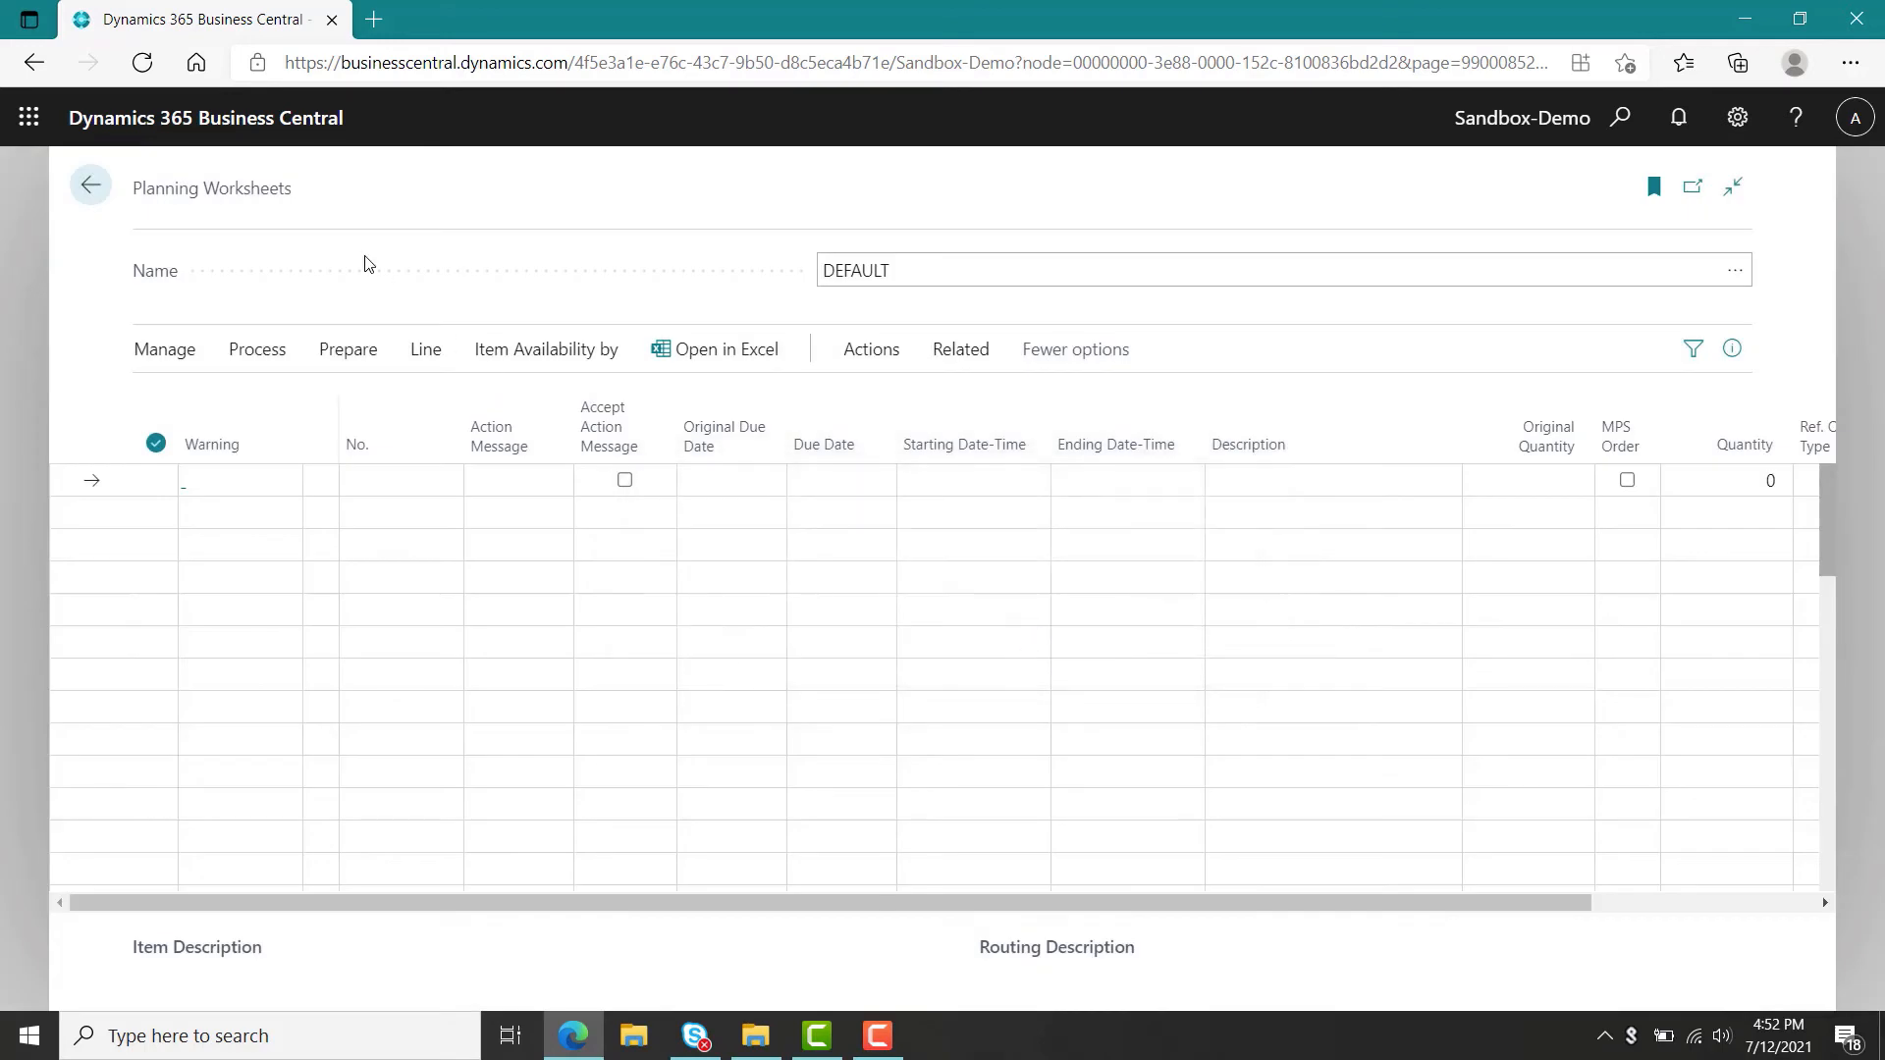
# Open the sales orders list and look at the existing order S-ORD101008.
pyautogui.click(93, 183)
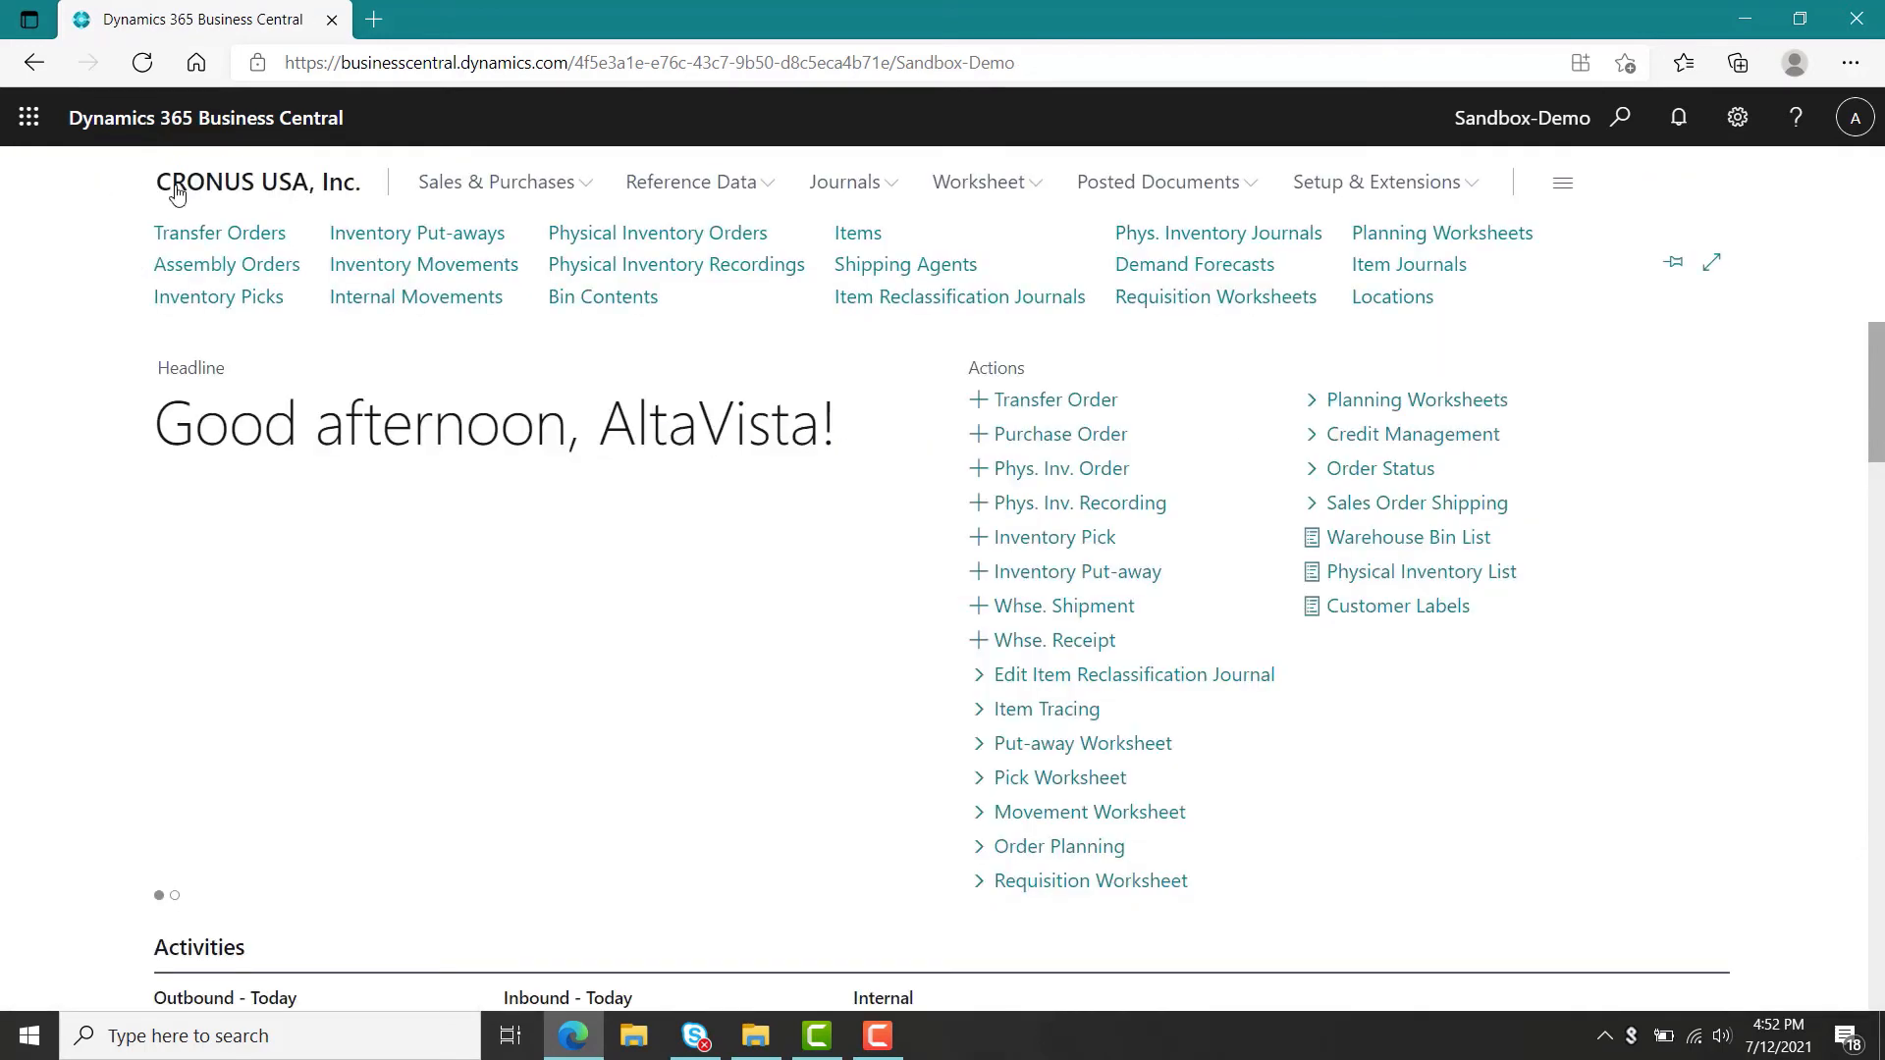
pyautogui.click(552, 195)
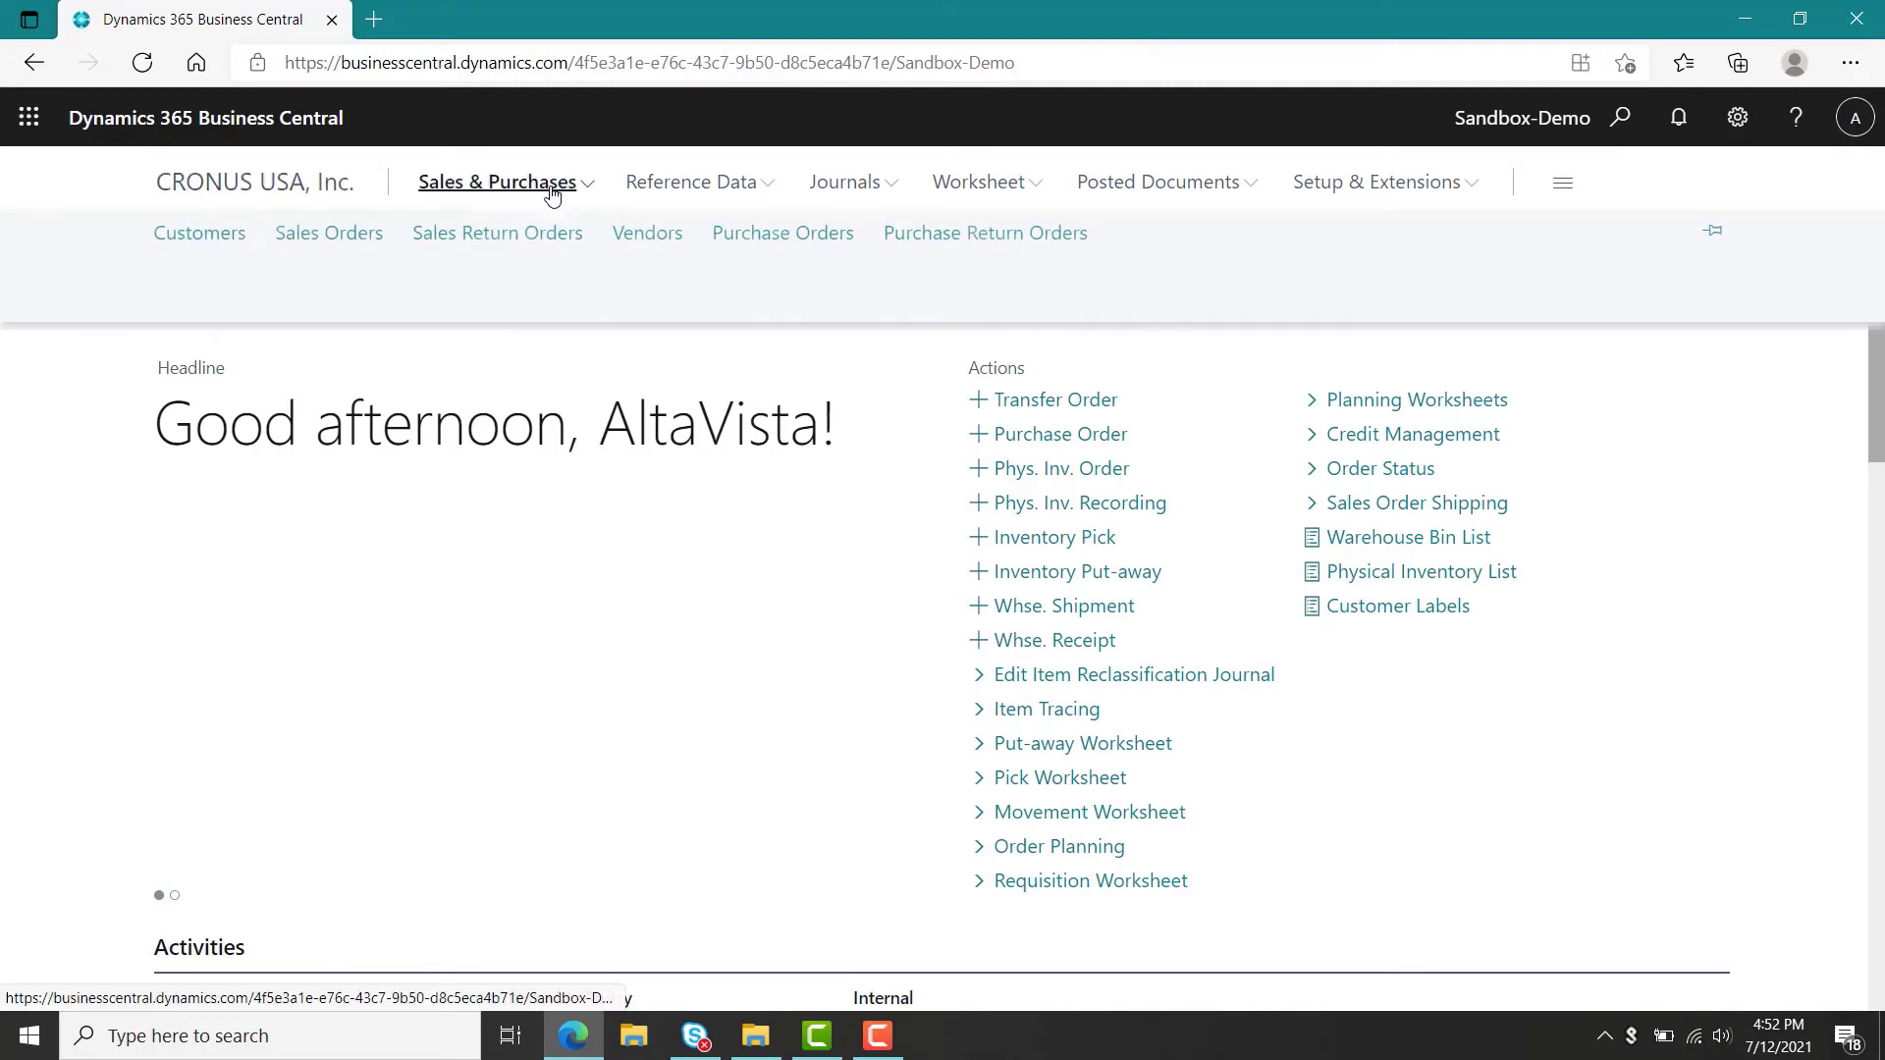
pyautogui.click(338, 240)
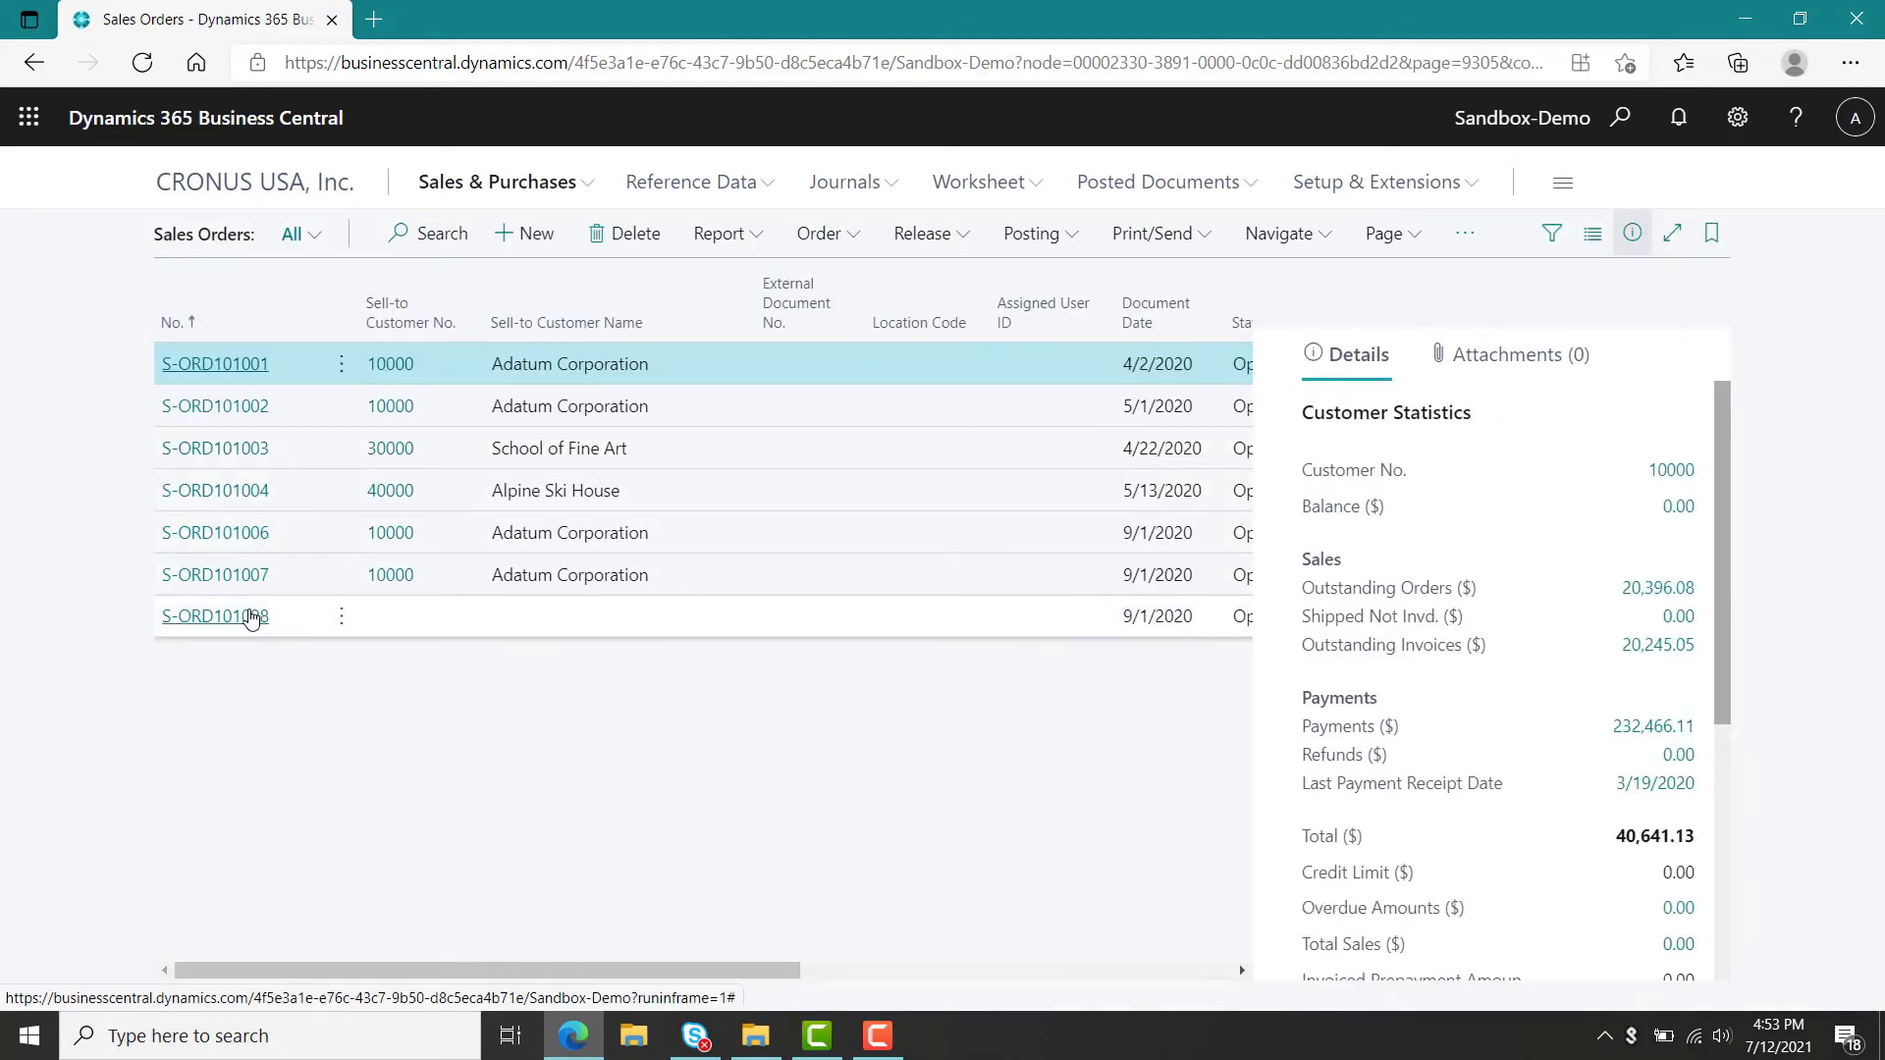
pyautogui.click(238, 625)
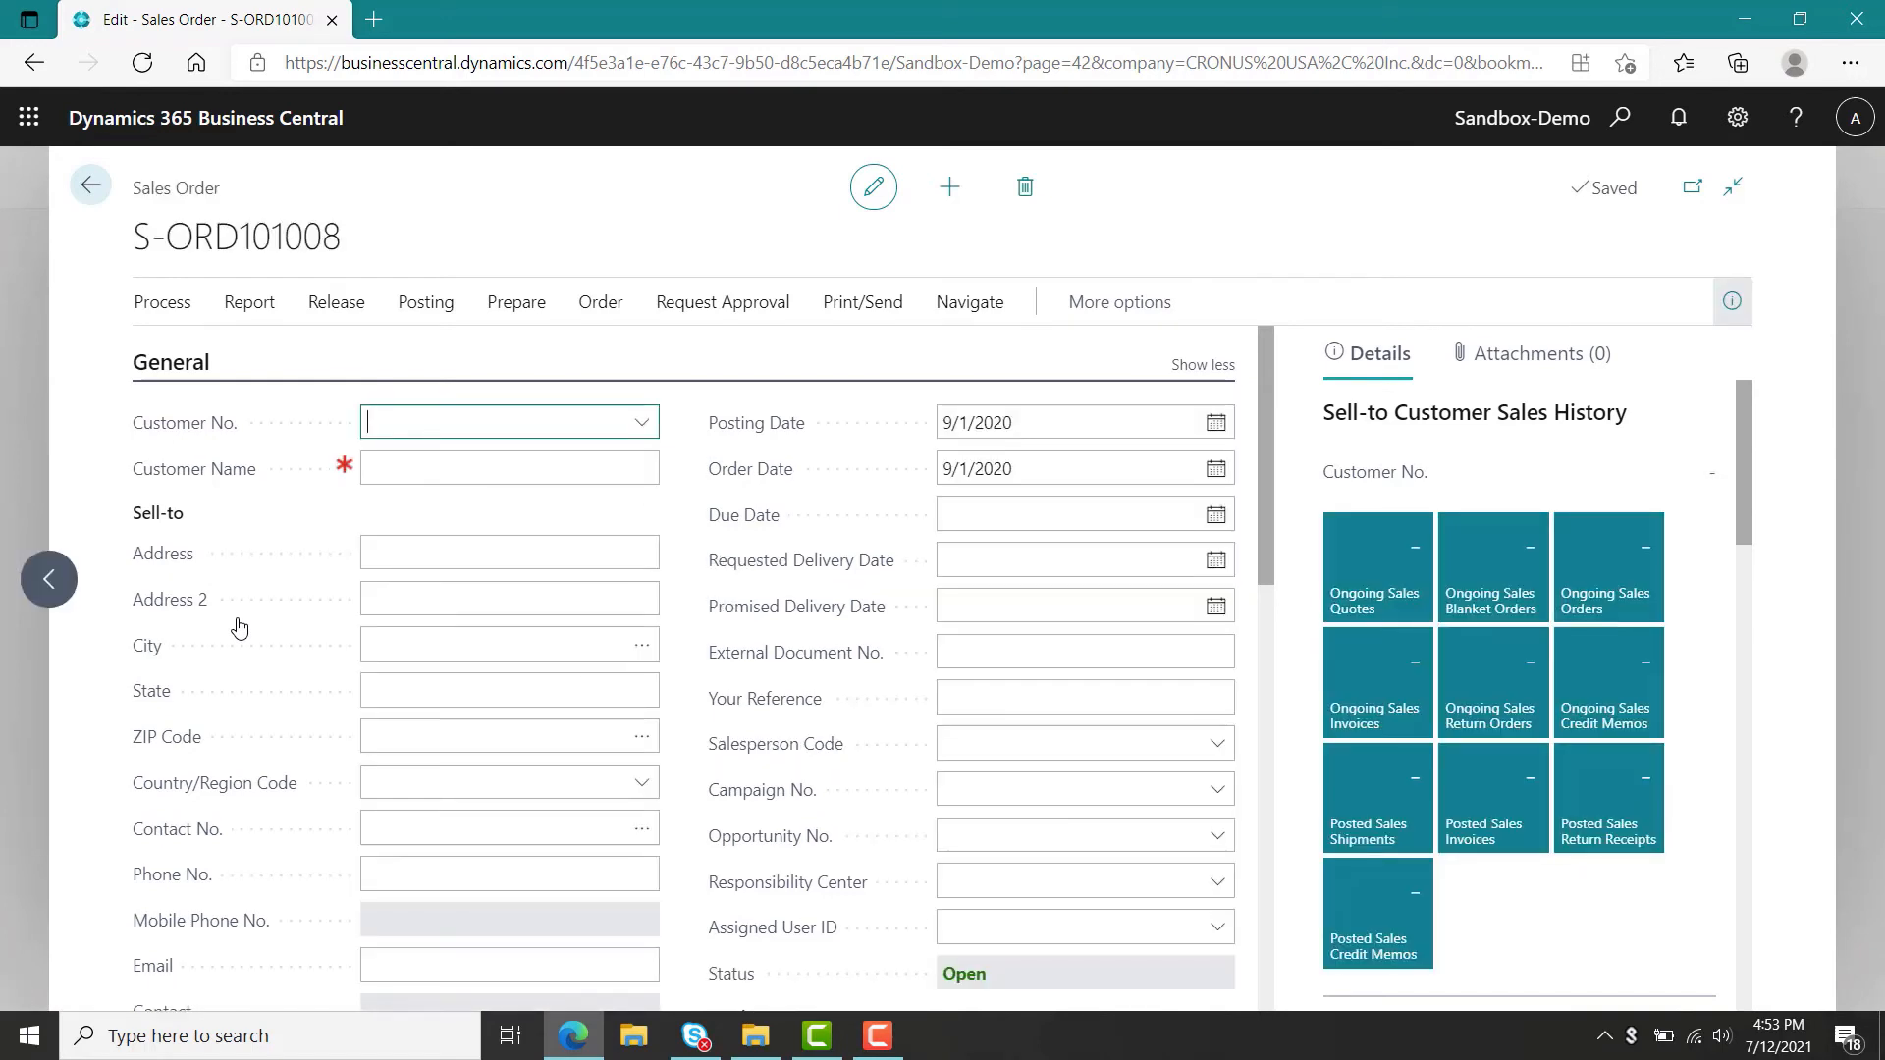
pyautogui.click(91, 187)
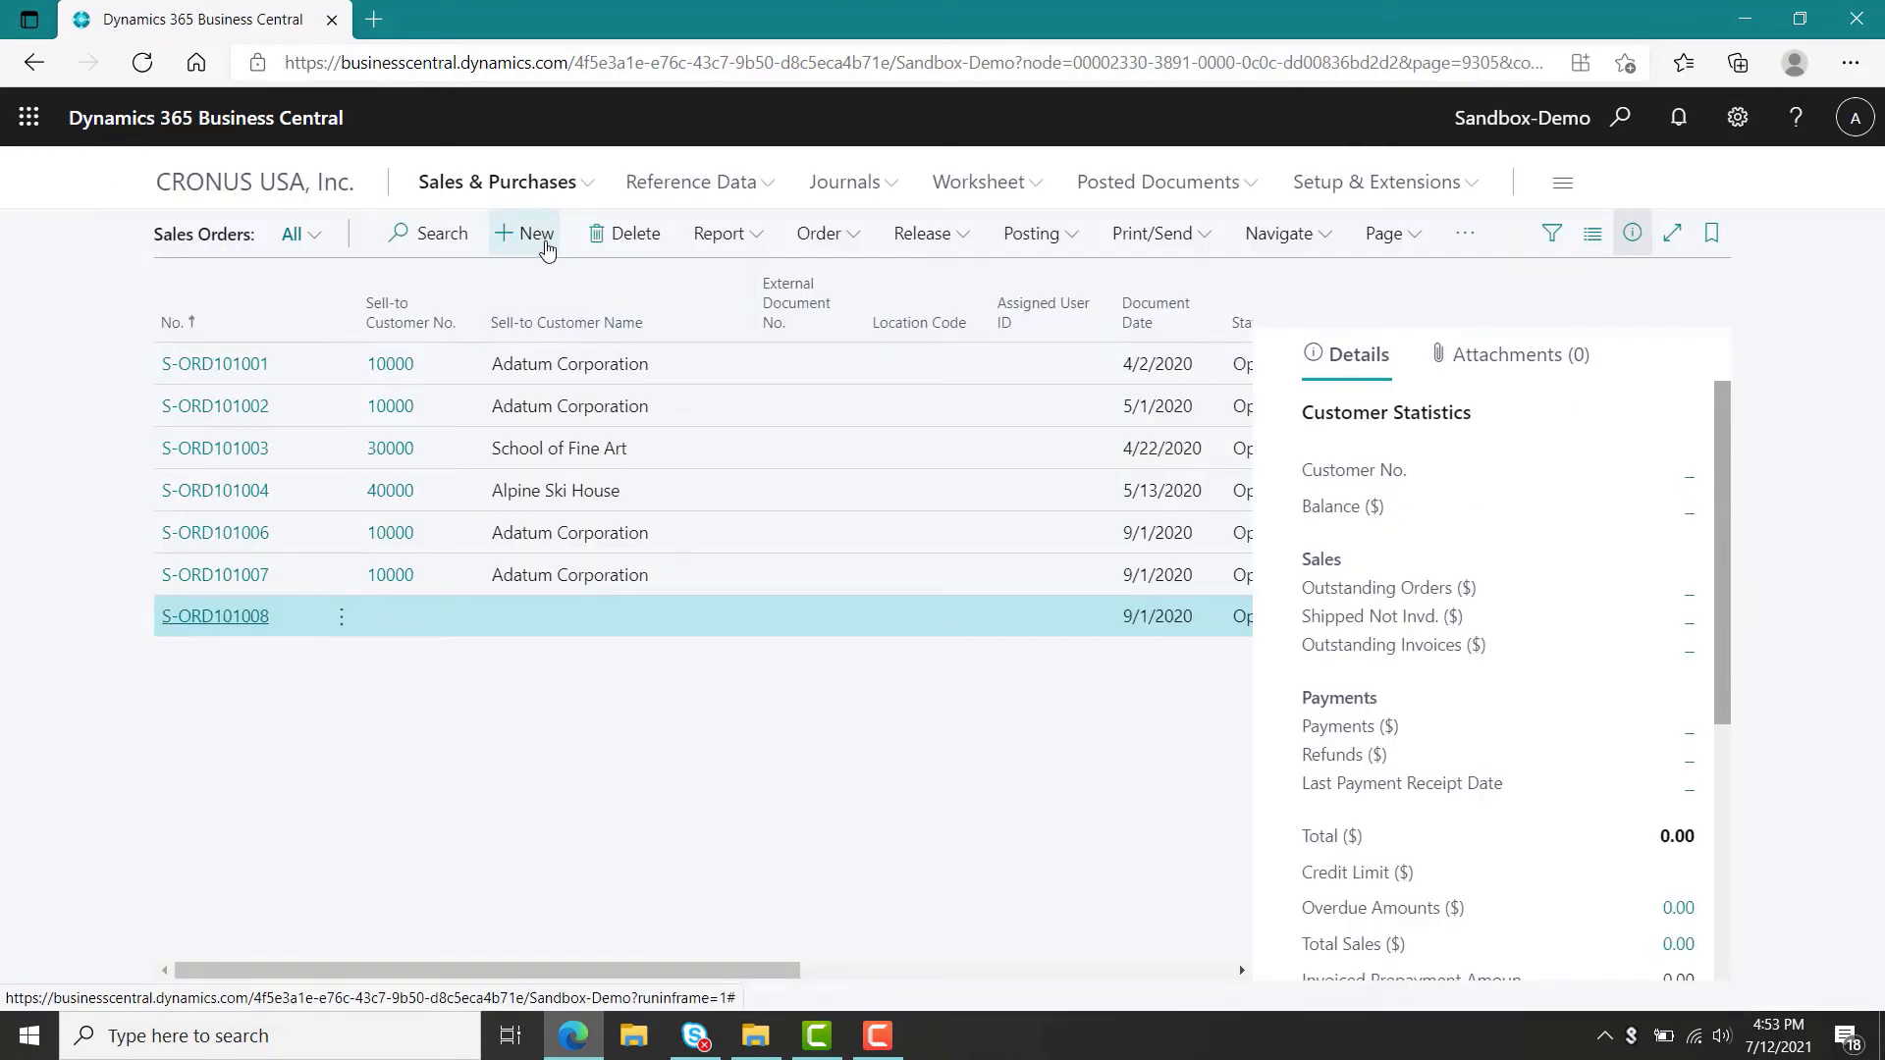
# Create a new sales order for customer 10000.
pyautogui.click(547, 245)
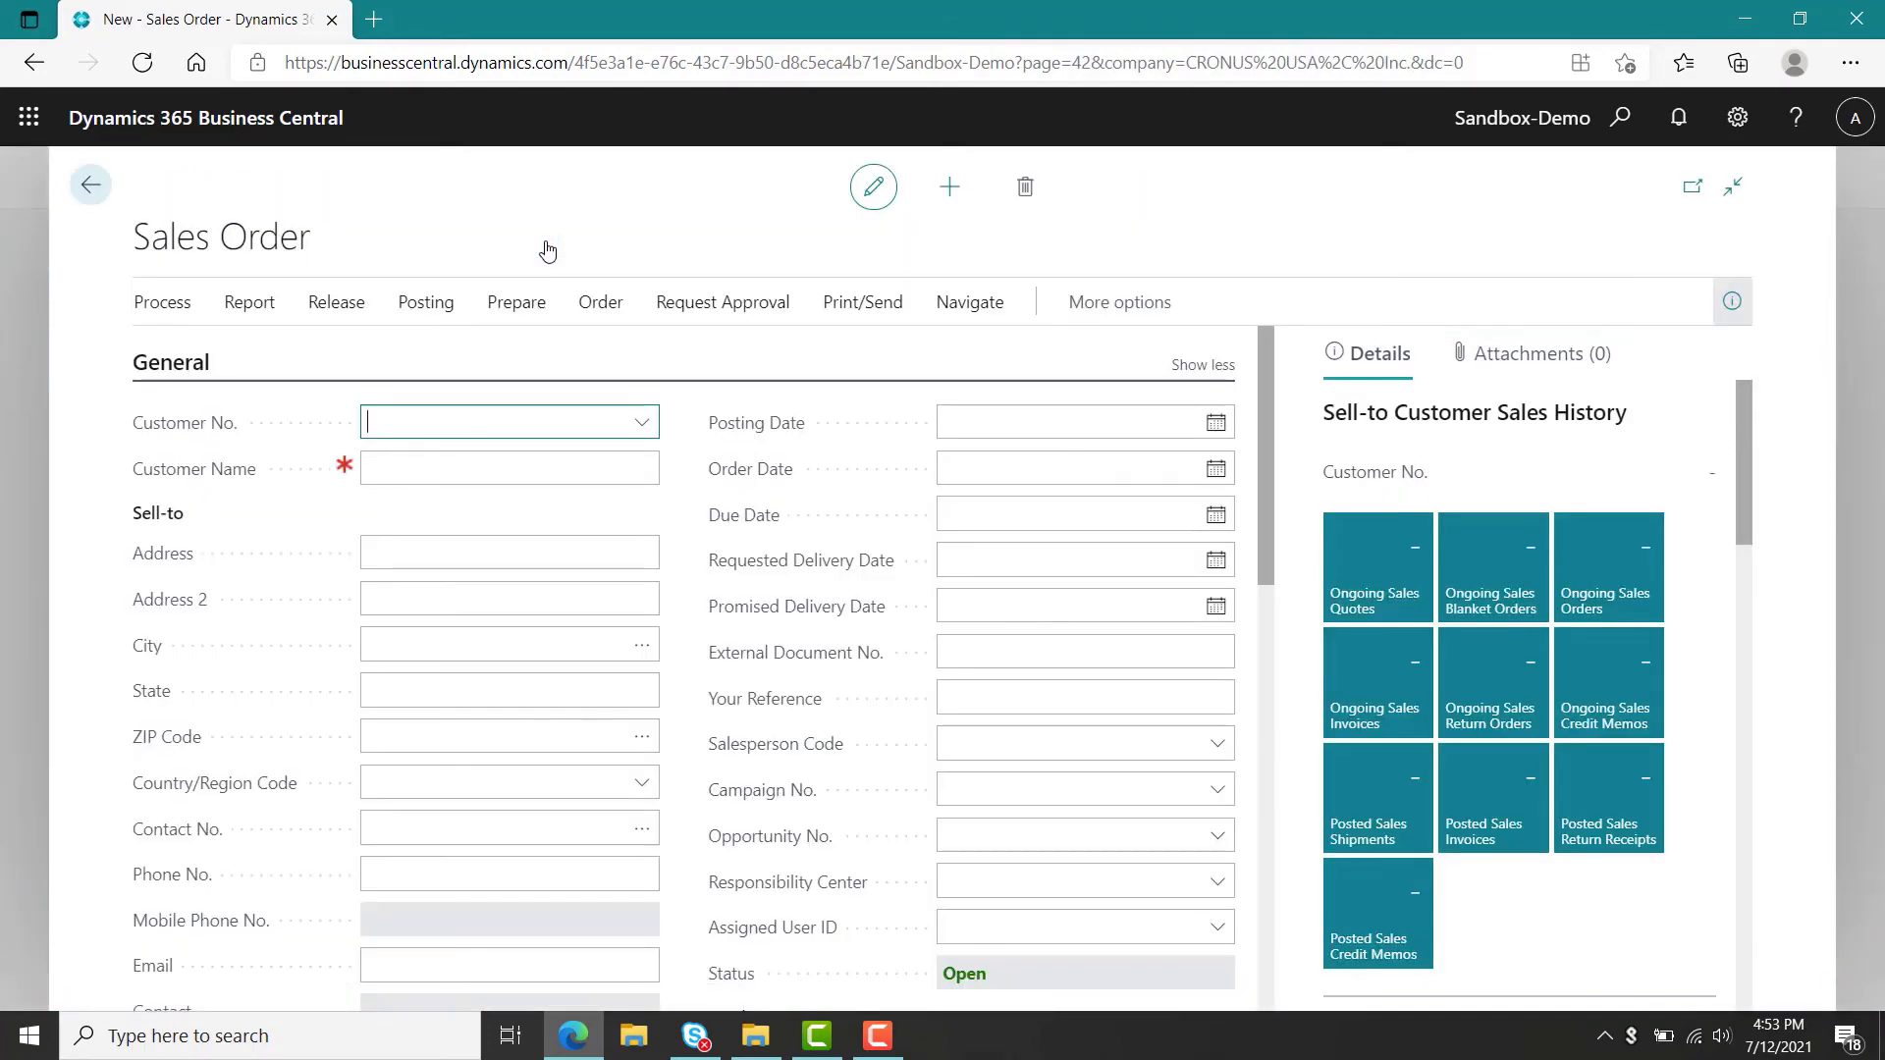
pyautogui.write('10')
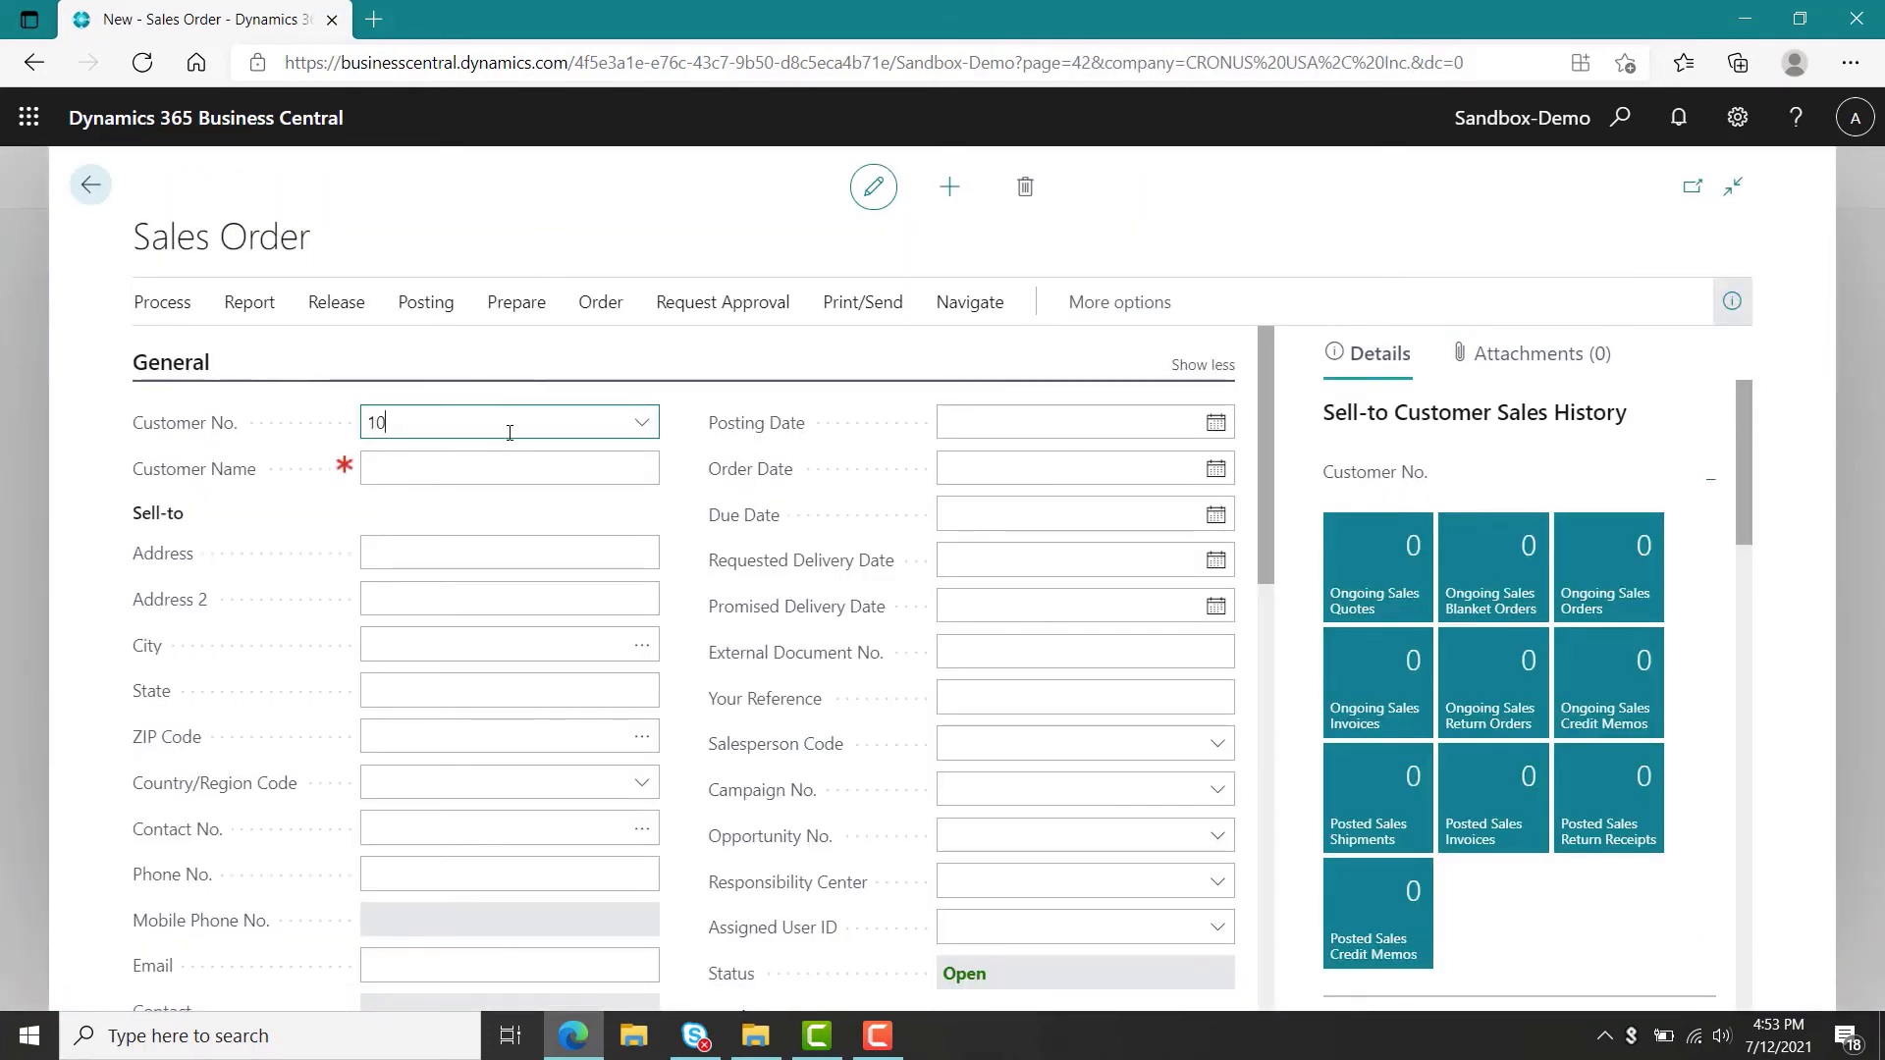
pyautogui.write('000')
pyautogui.press('Tab')
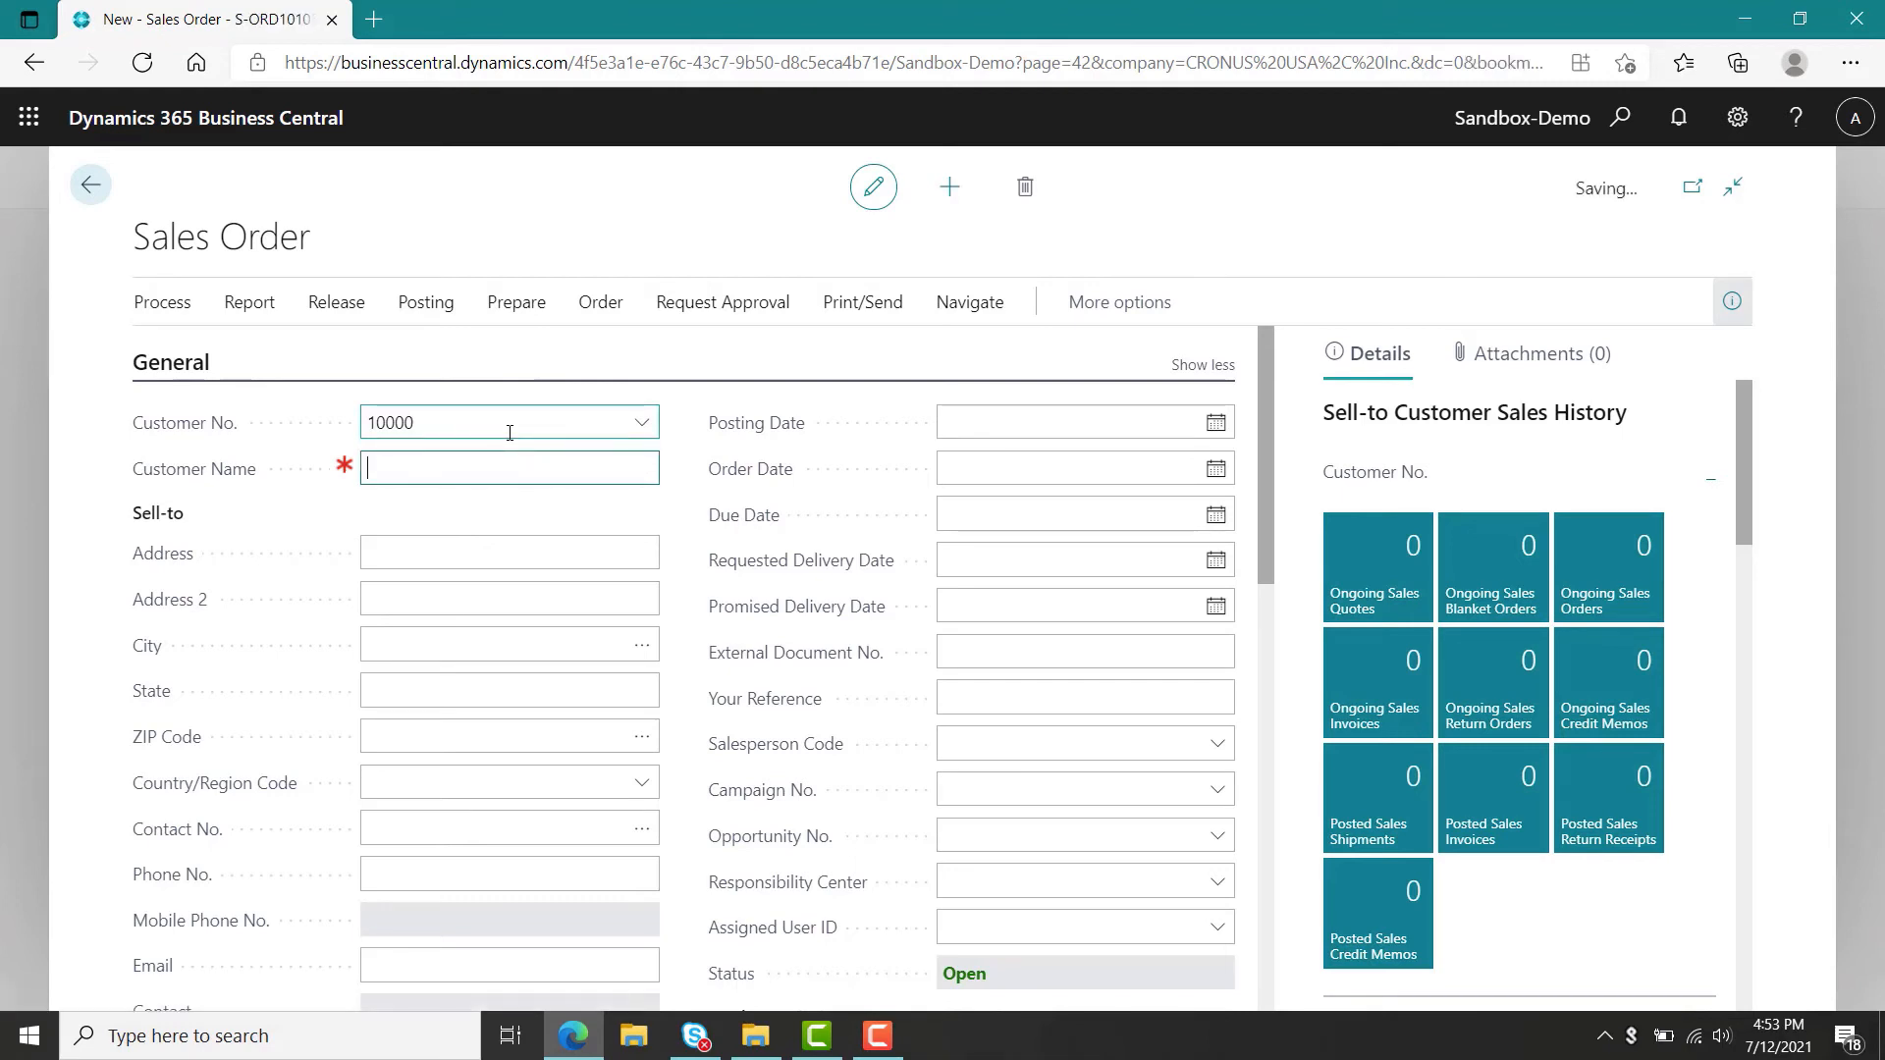
# Set the sales order's posting date to 8/10/2021.
pyautogui.click(1032, 428)
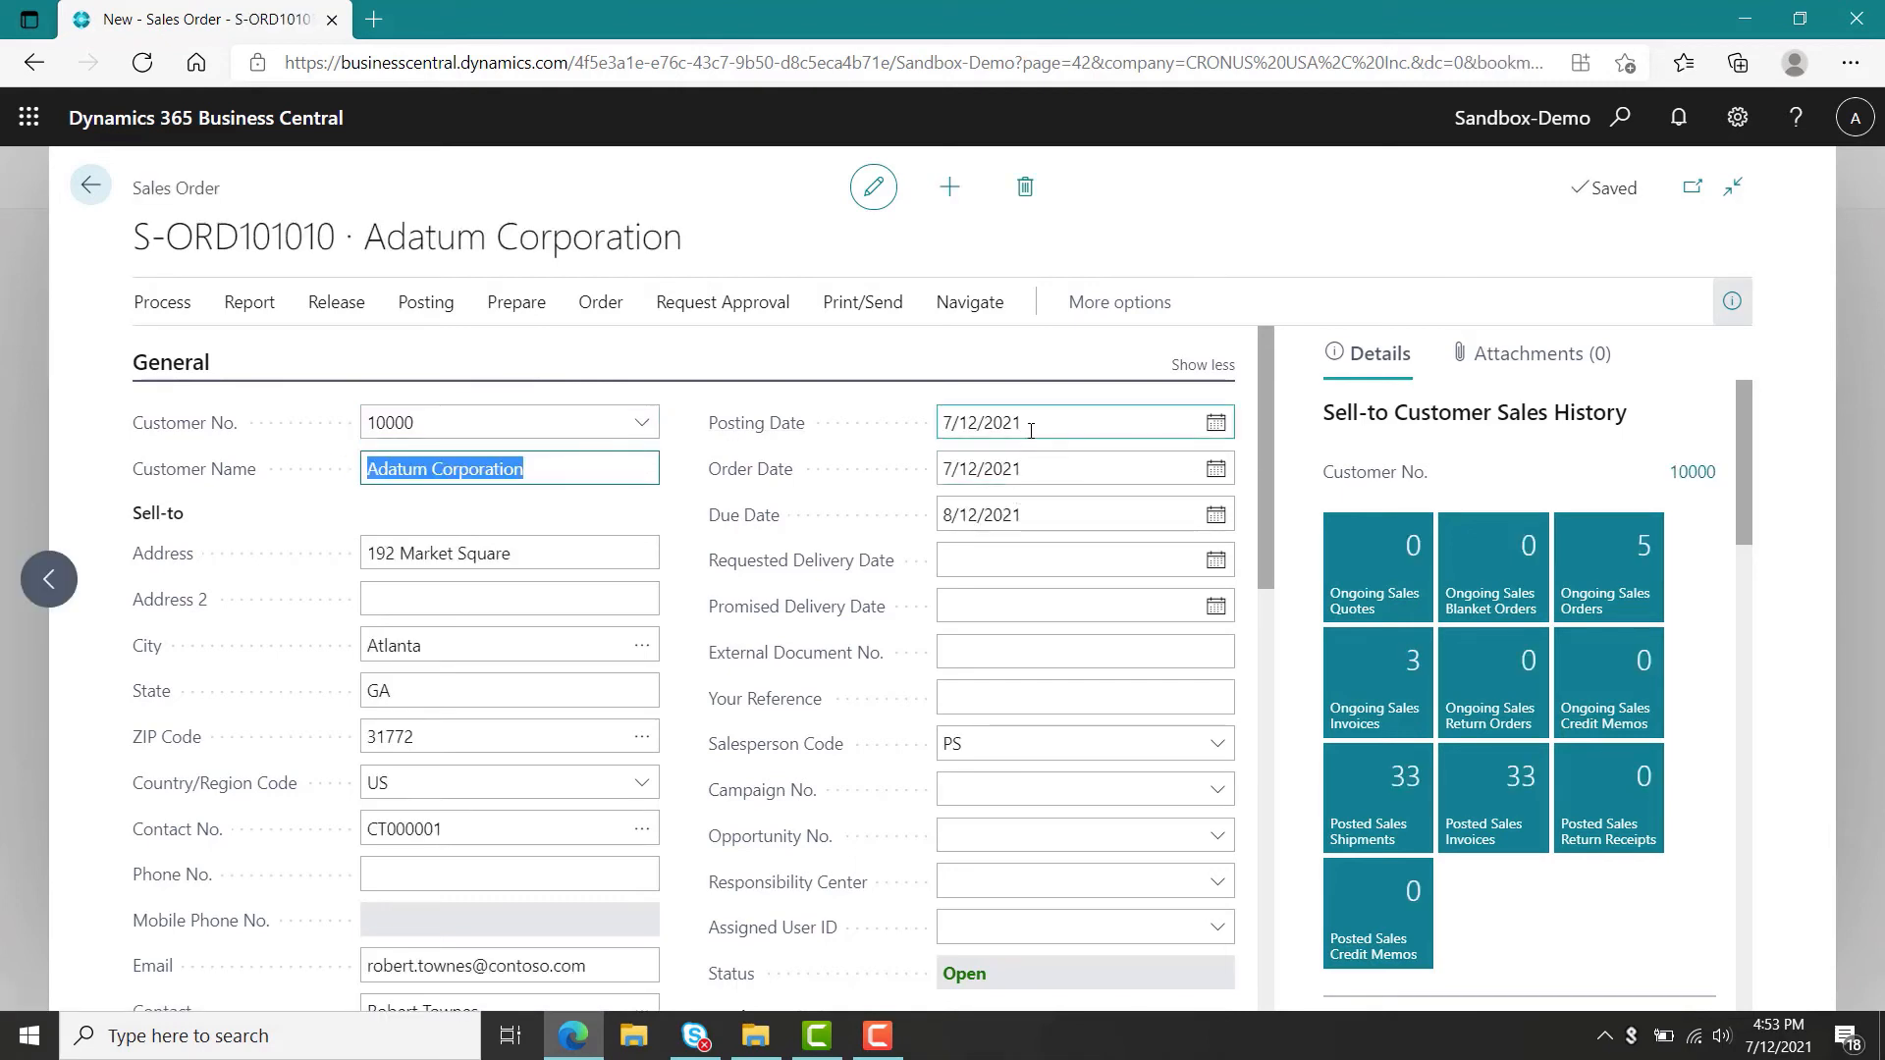
pyautogui.tripleClick(976, 424)
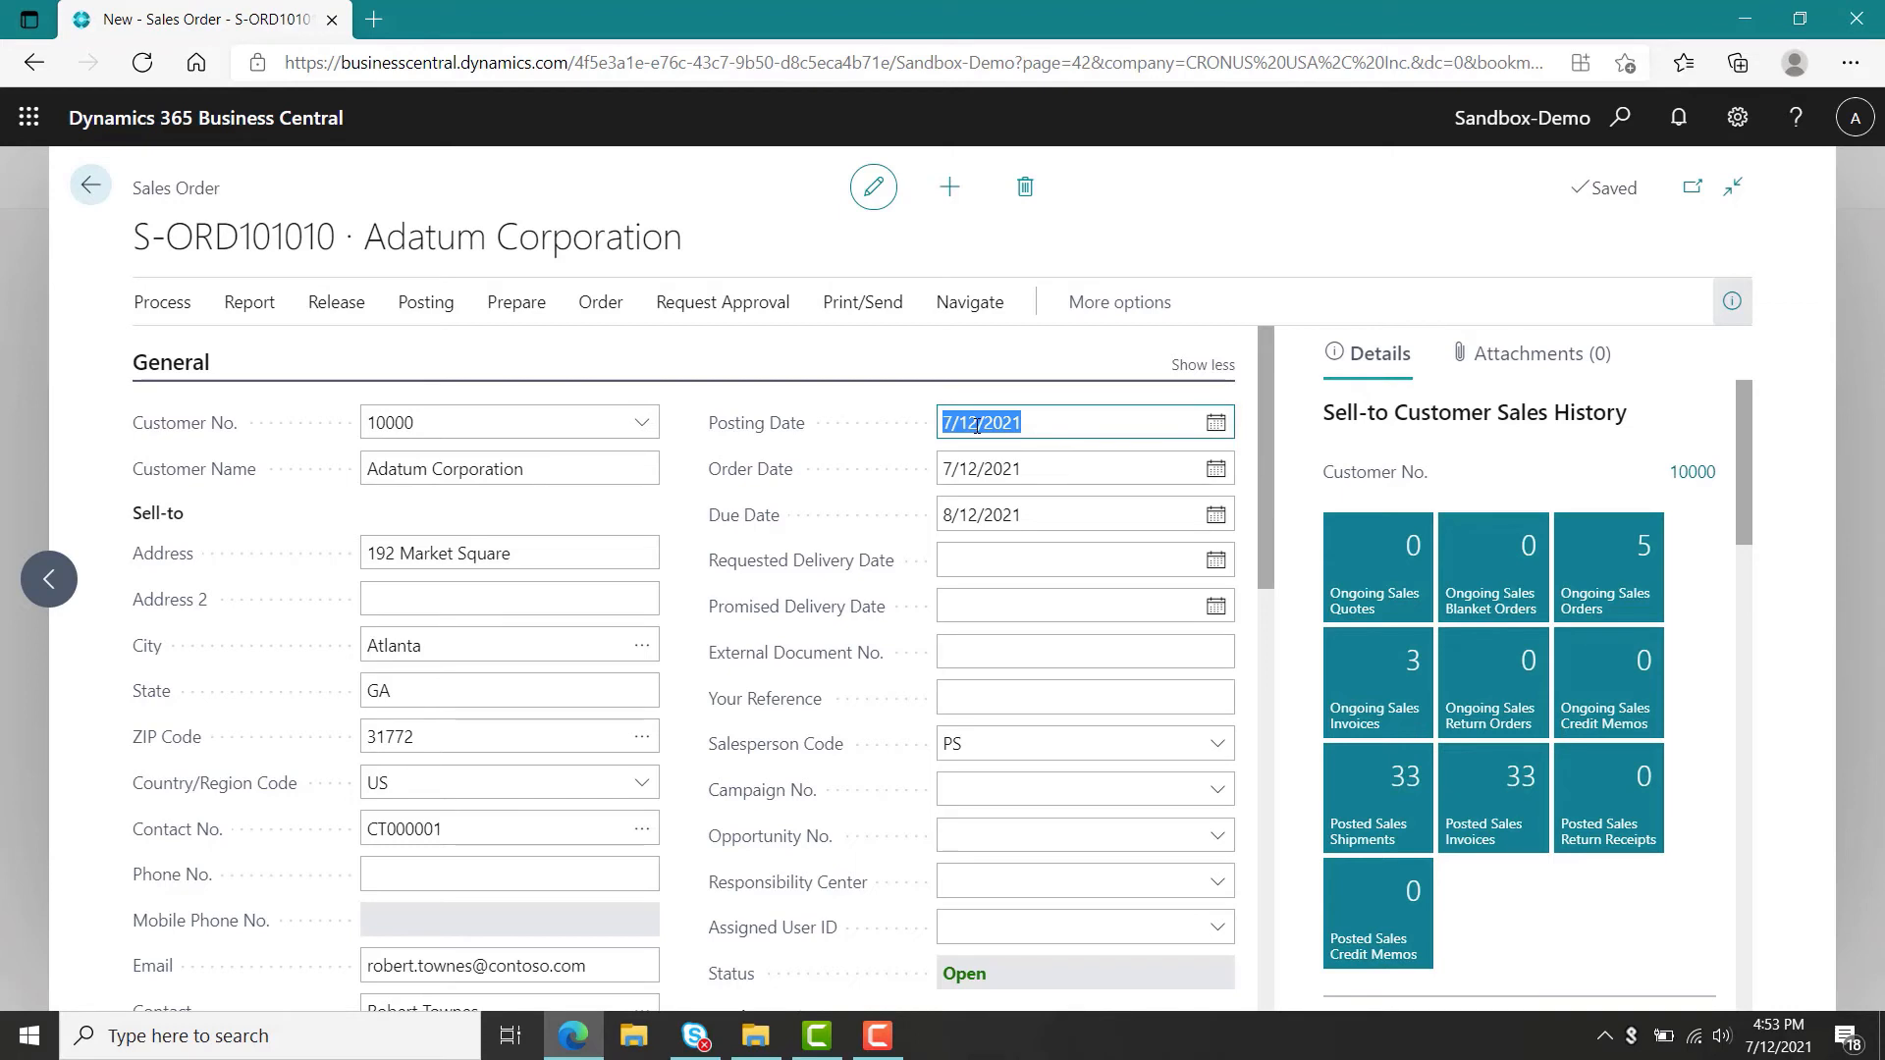
pyautogui.write('081021')
pyautogui.press('Return')
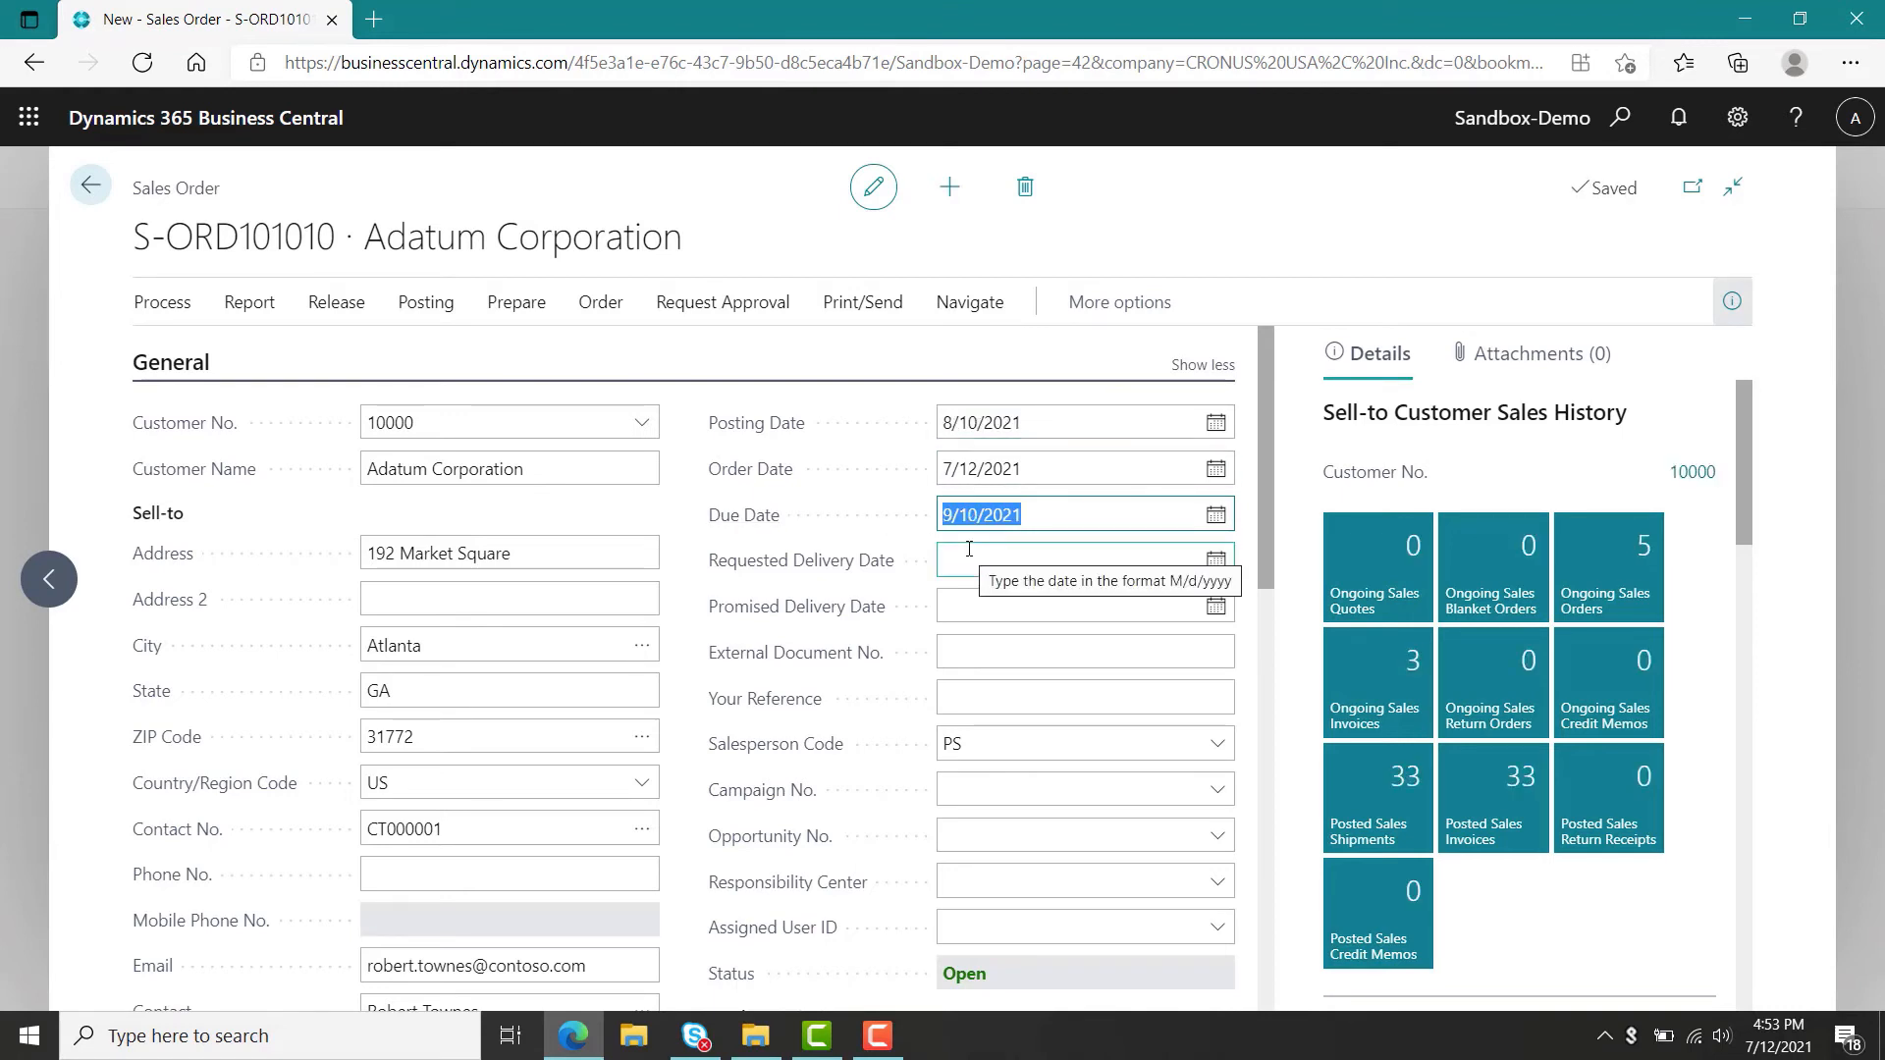
# Set the order date to 8/1/2021.
pyautogui.click(1035, 469)
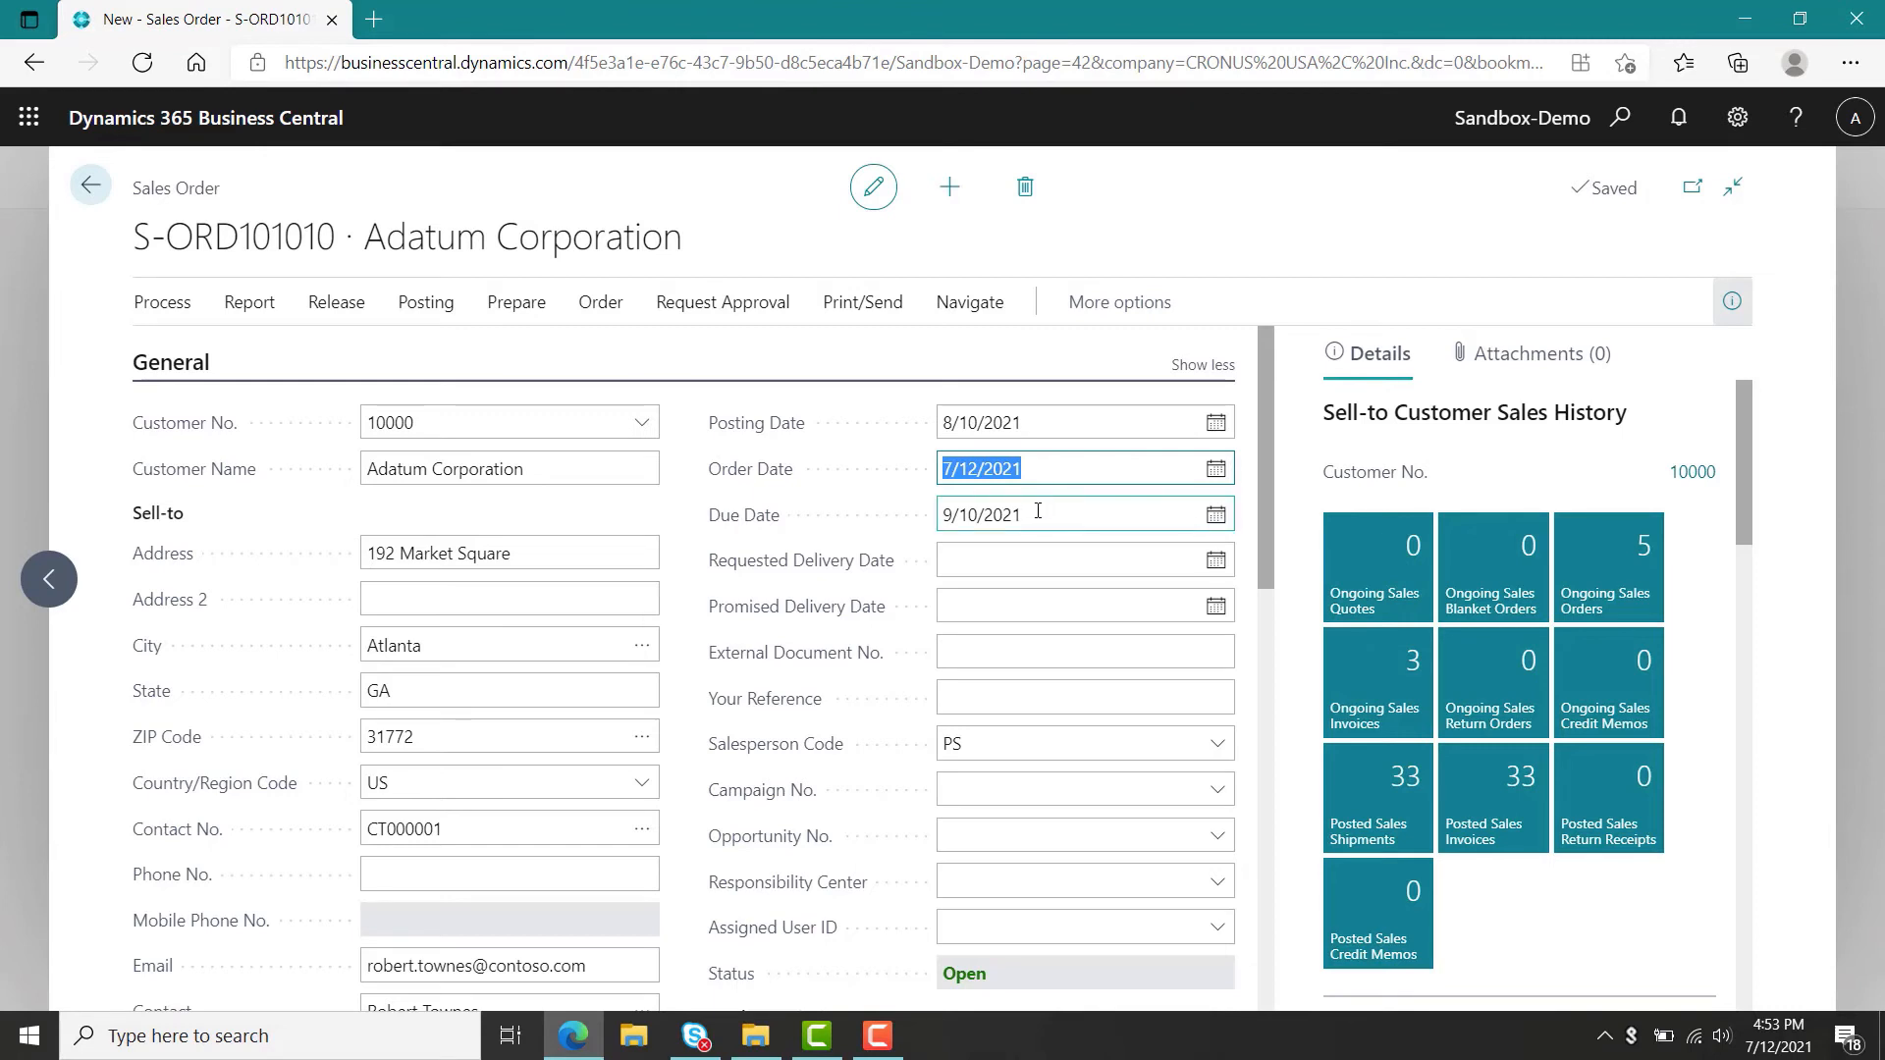
pyautogui.write('0')
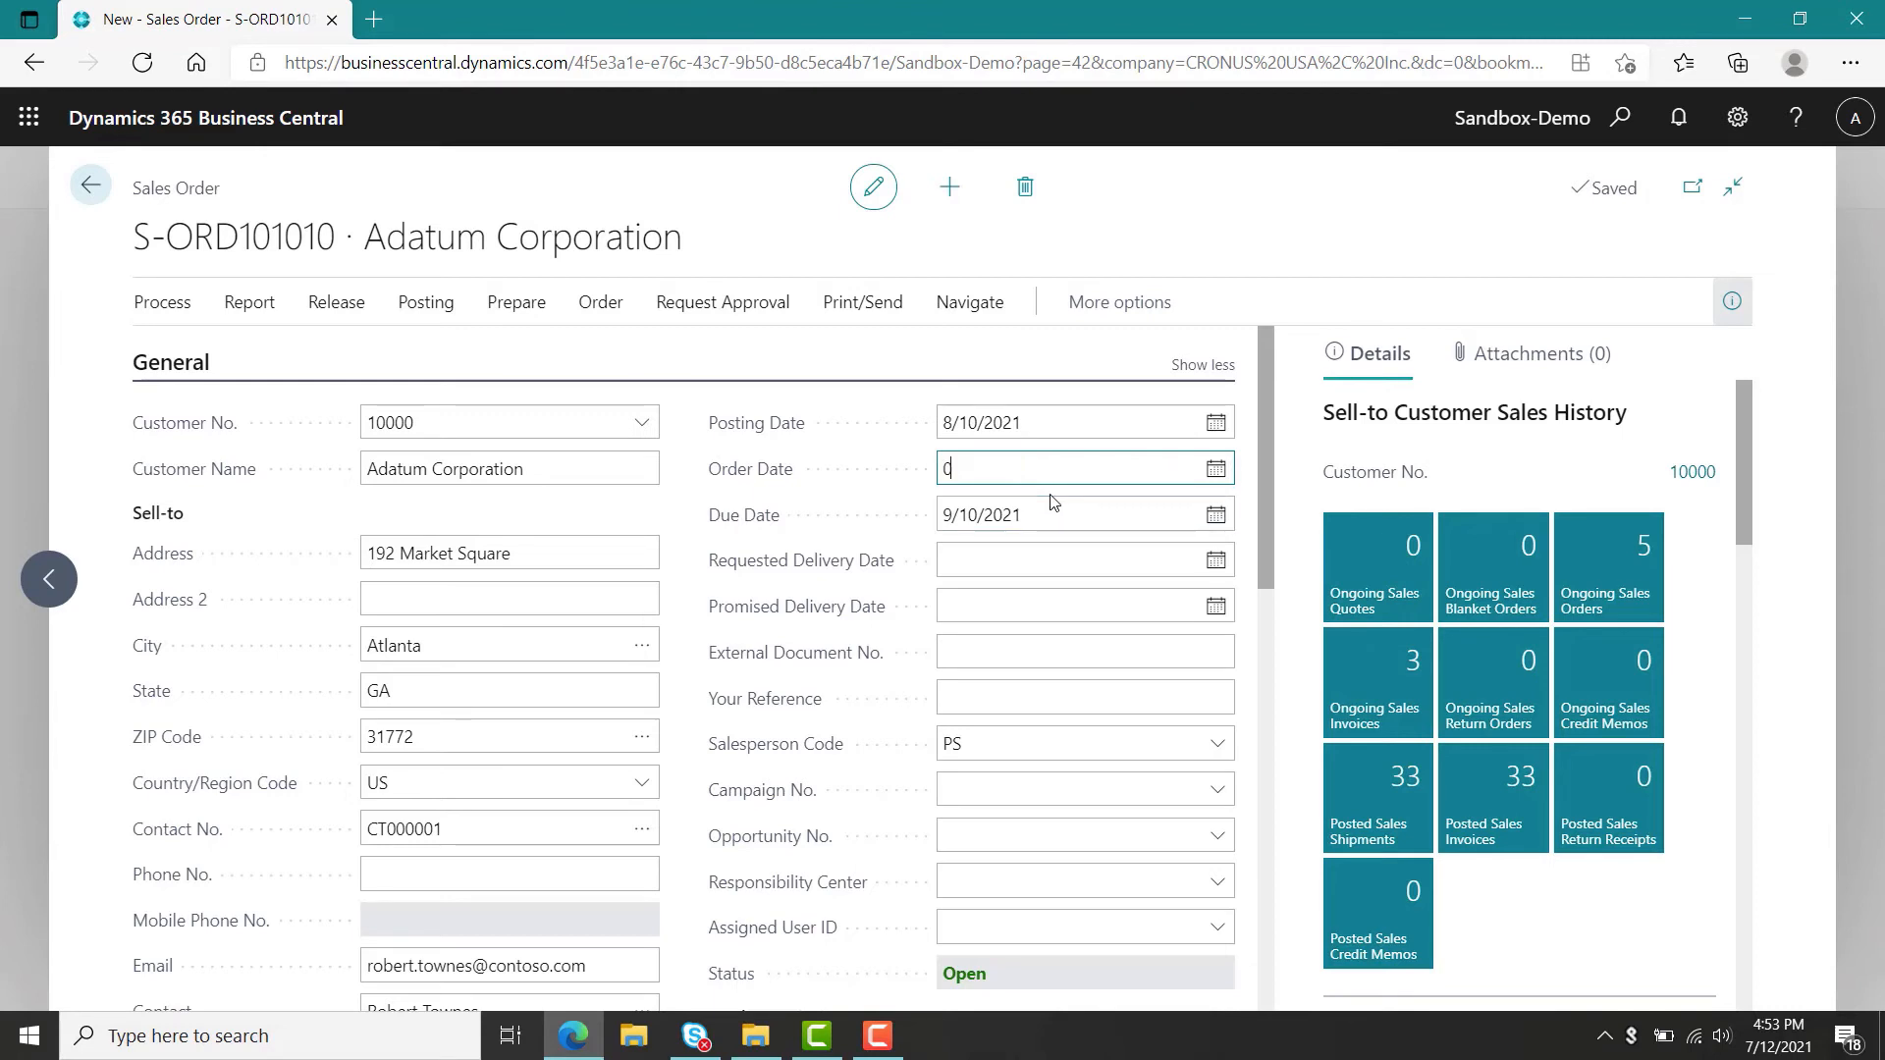
pyautogui.write('80121')
pyautogui.press('Tab')
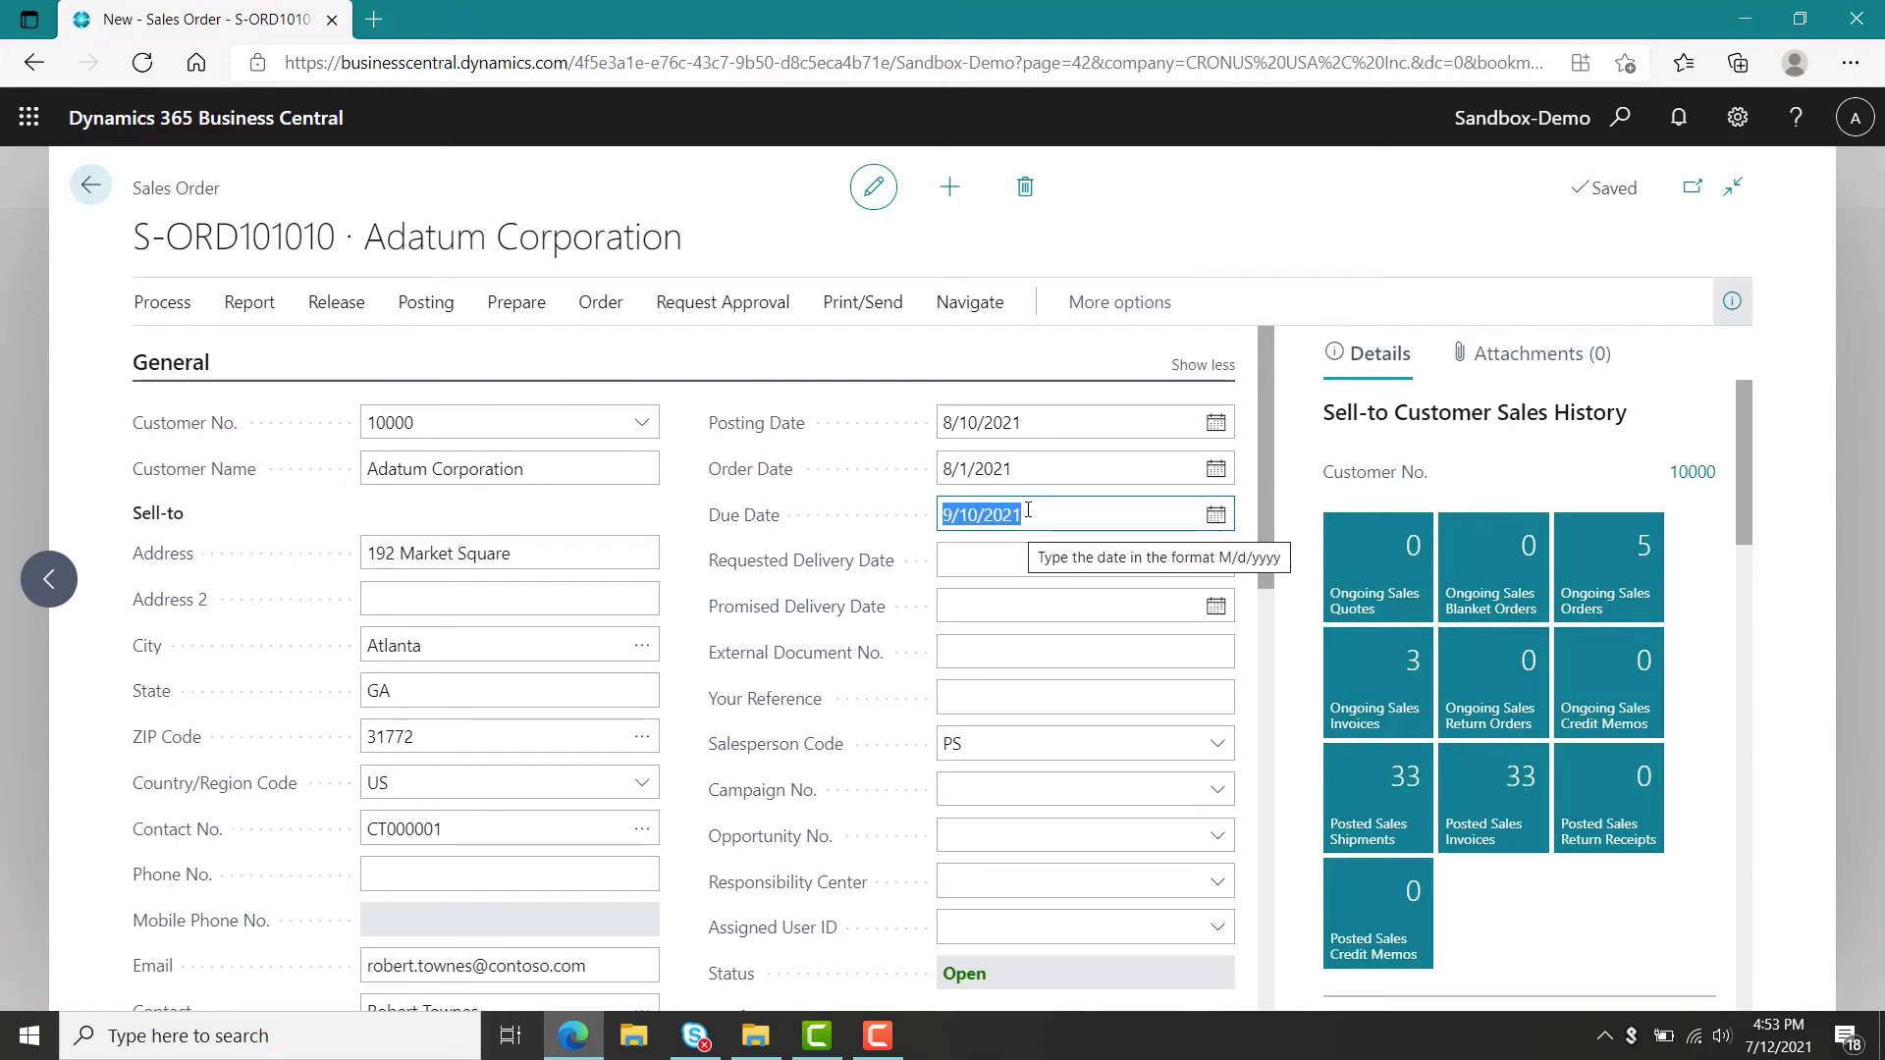
# Set both the due date and the order date to 8/10/2021.
pyautogui.moveTo(1007, 510); pyautogui.dragTo(966, 509)
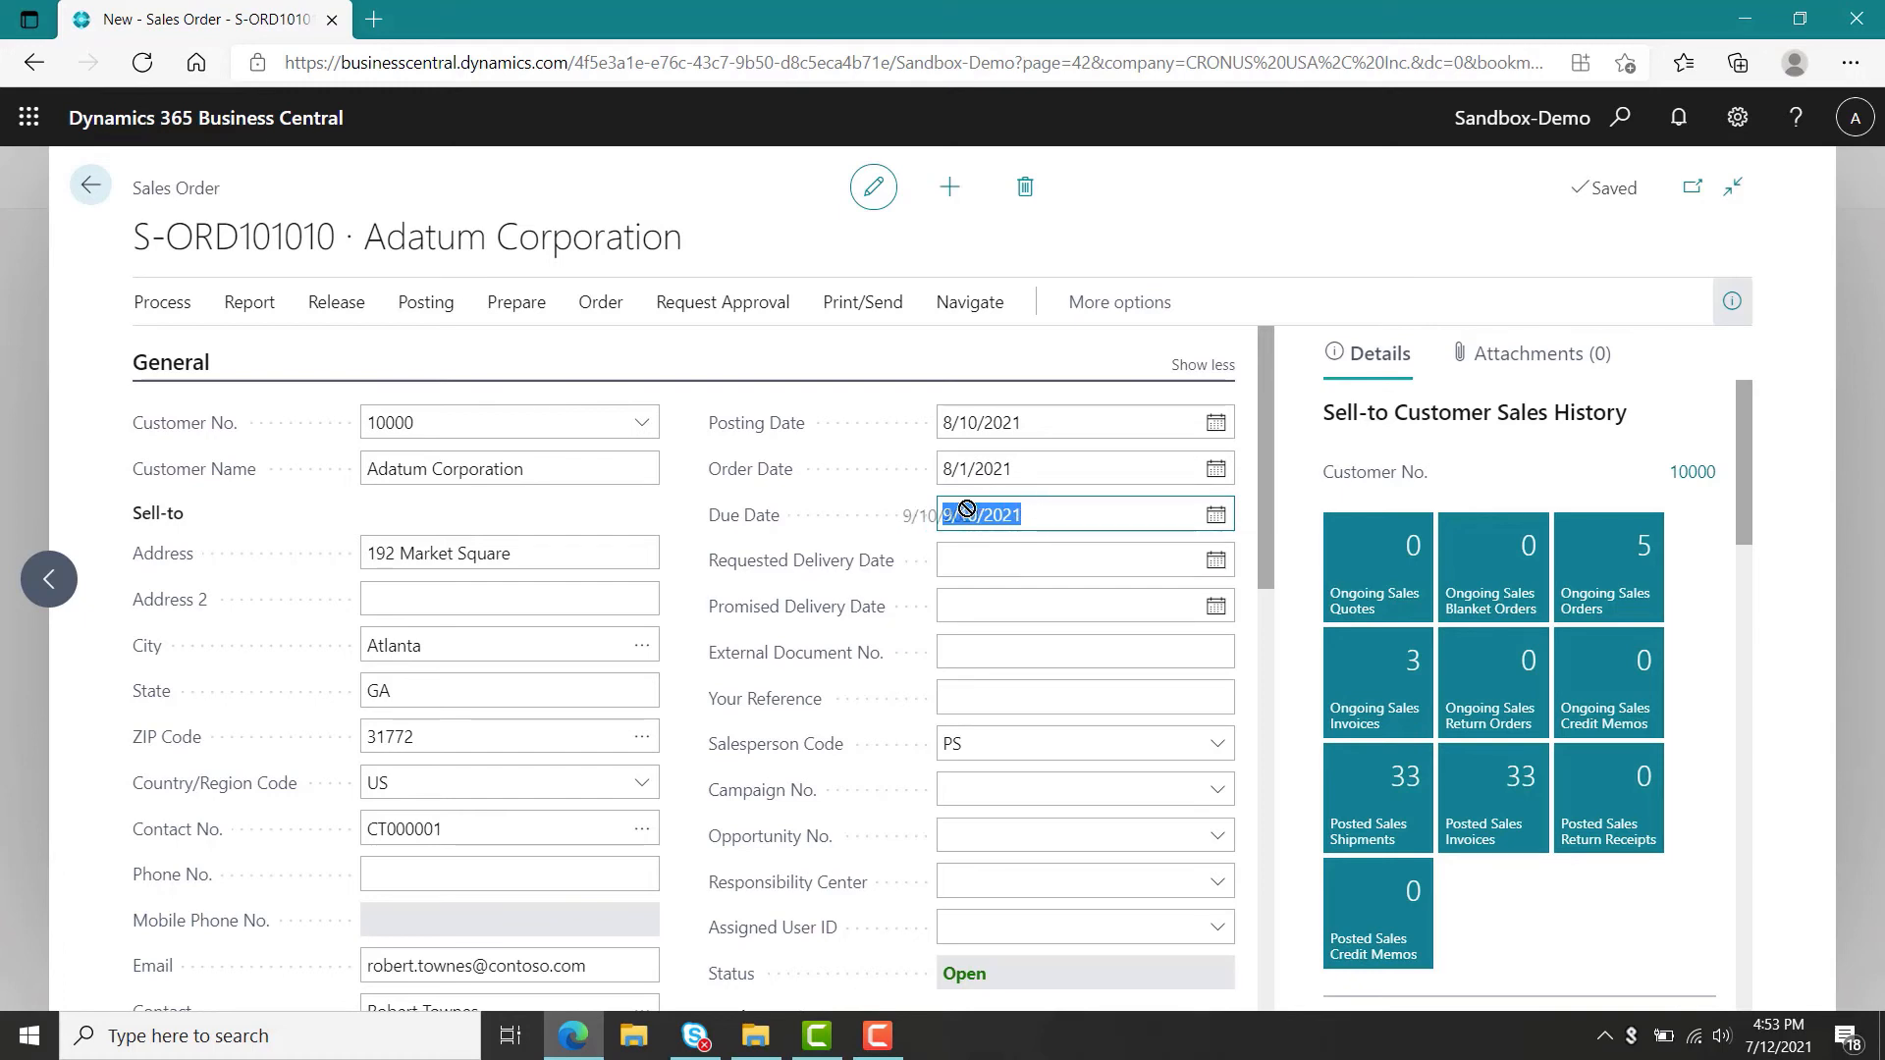
pyautogui.write('08')
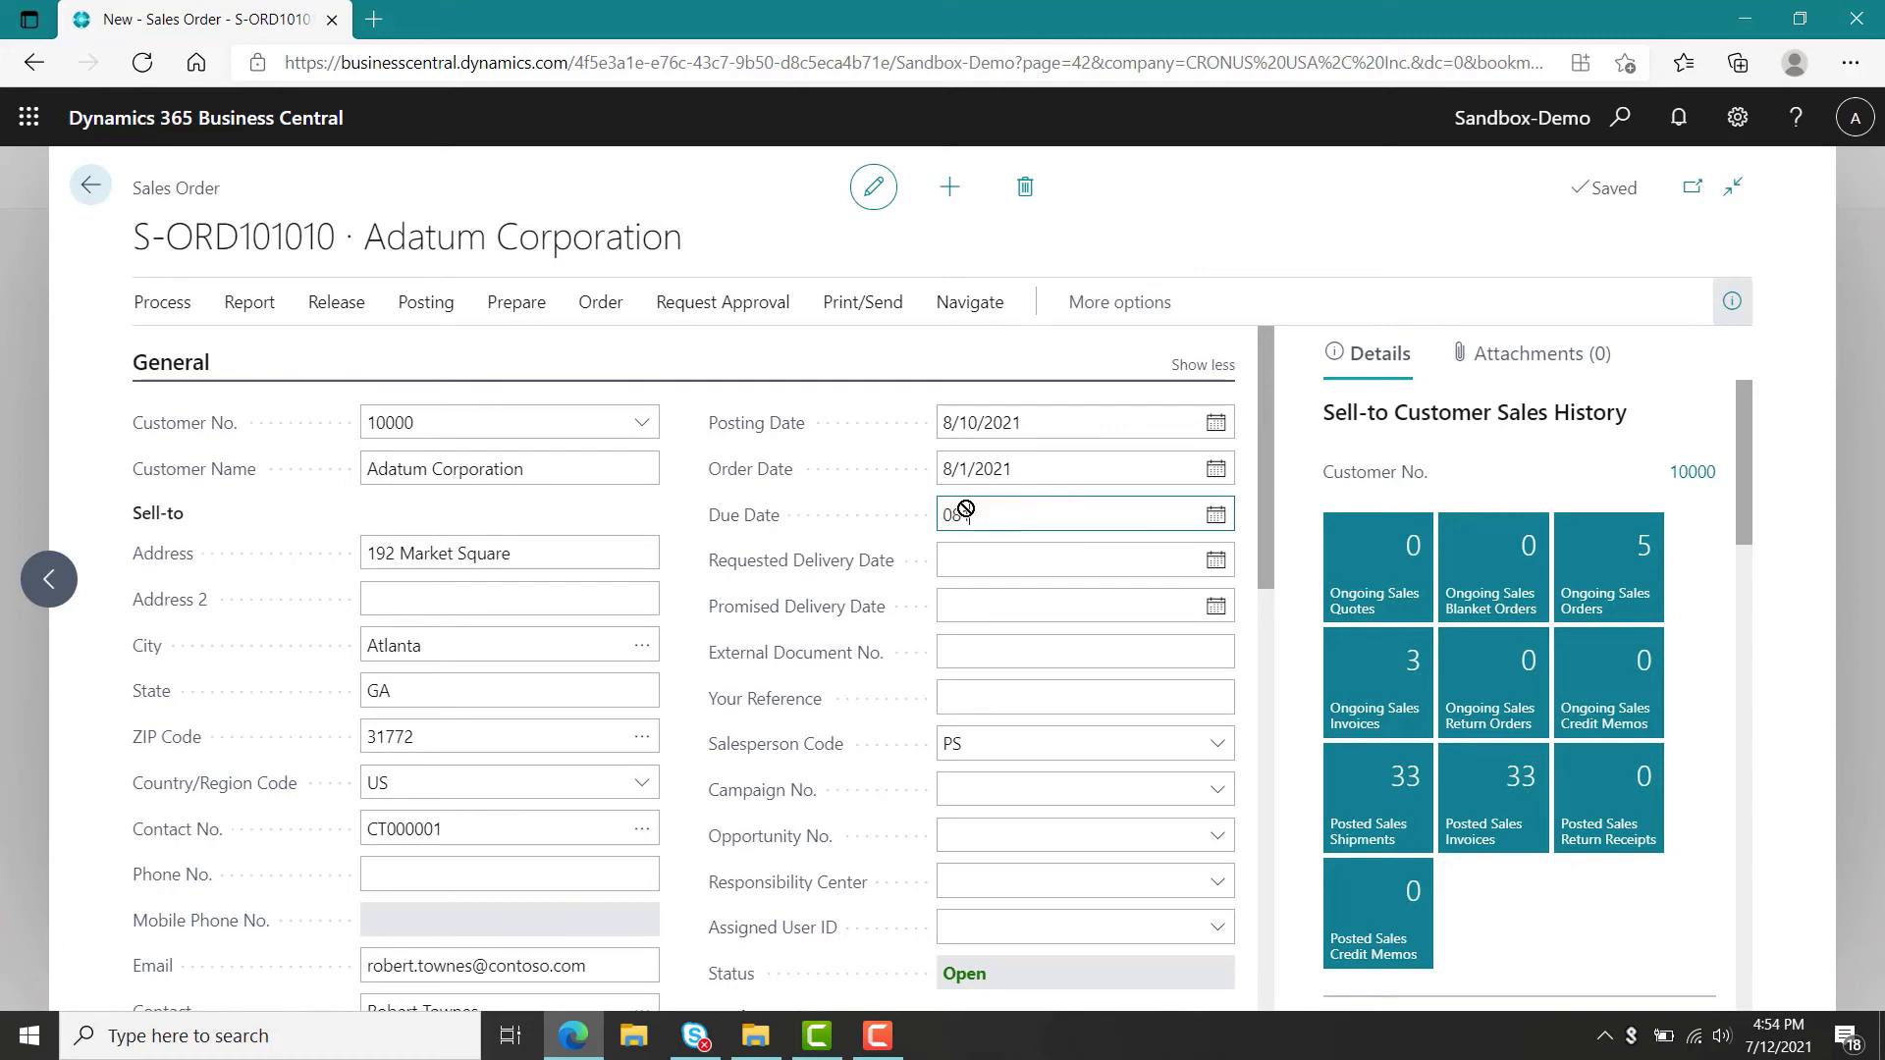
pyautogui.write('/0')
pyautogui.write('21')
pyautogui.press('Tab')
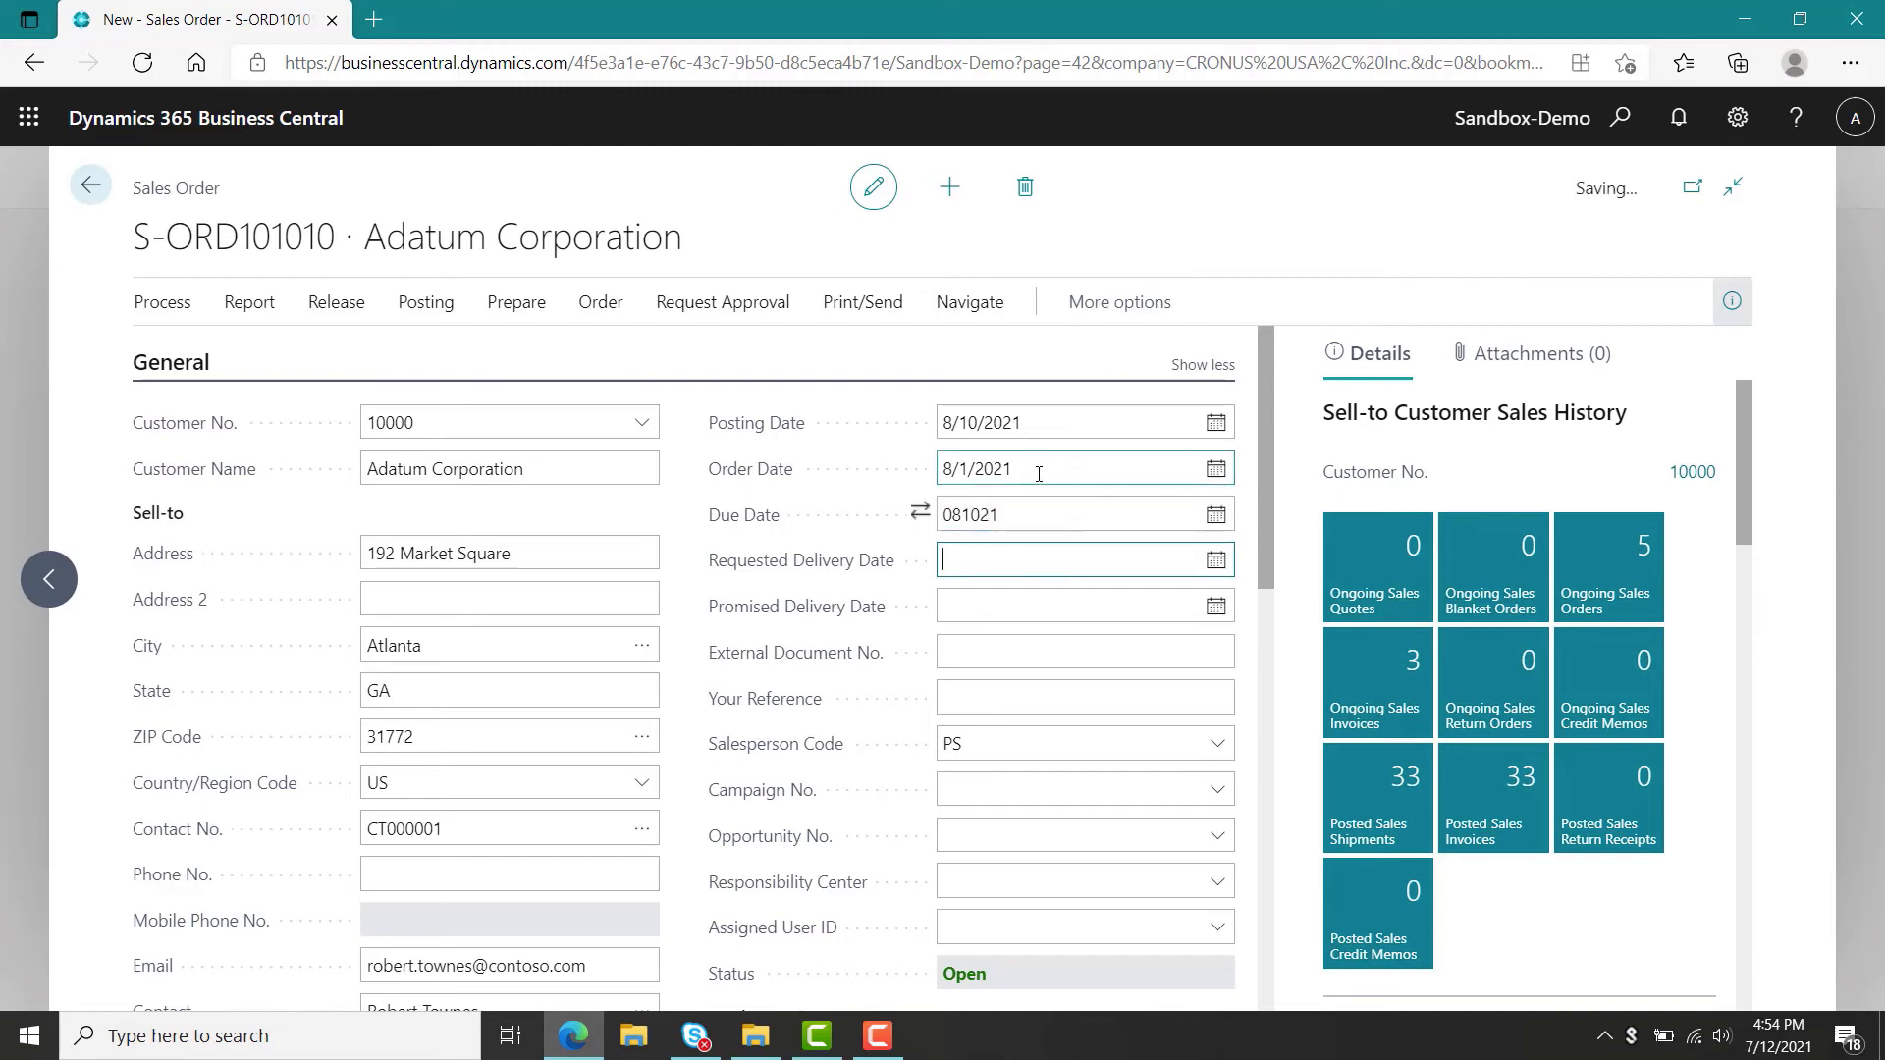
pyautogui.click(1031, 472)
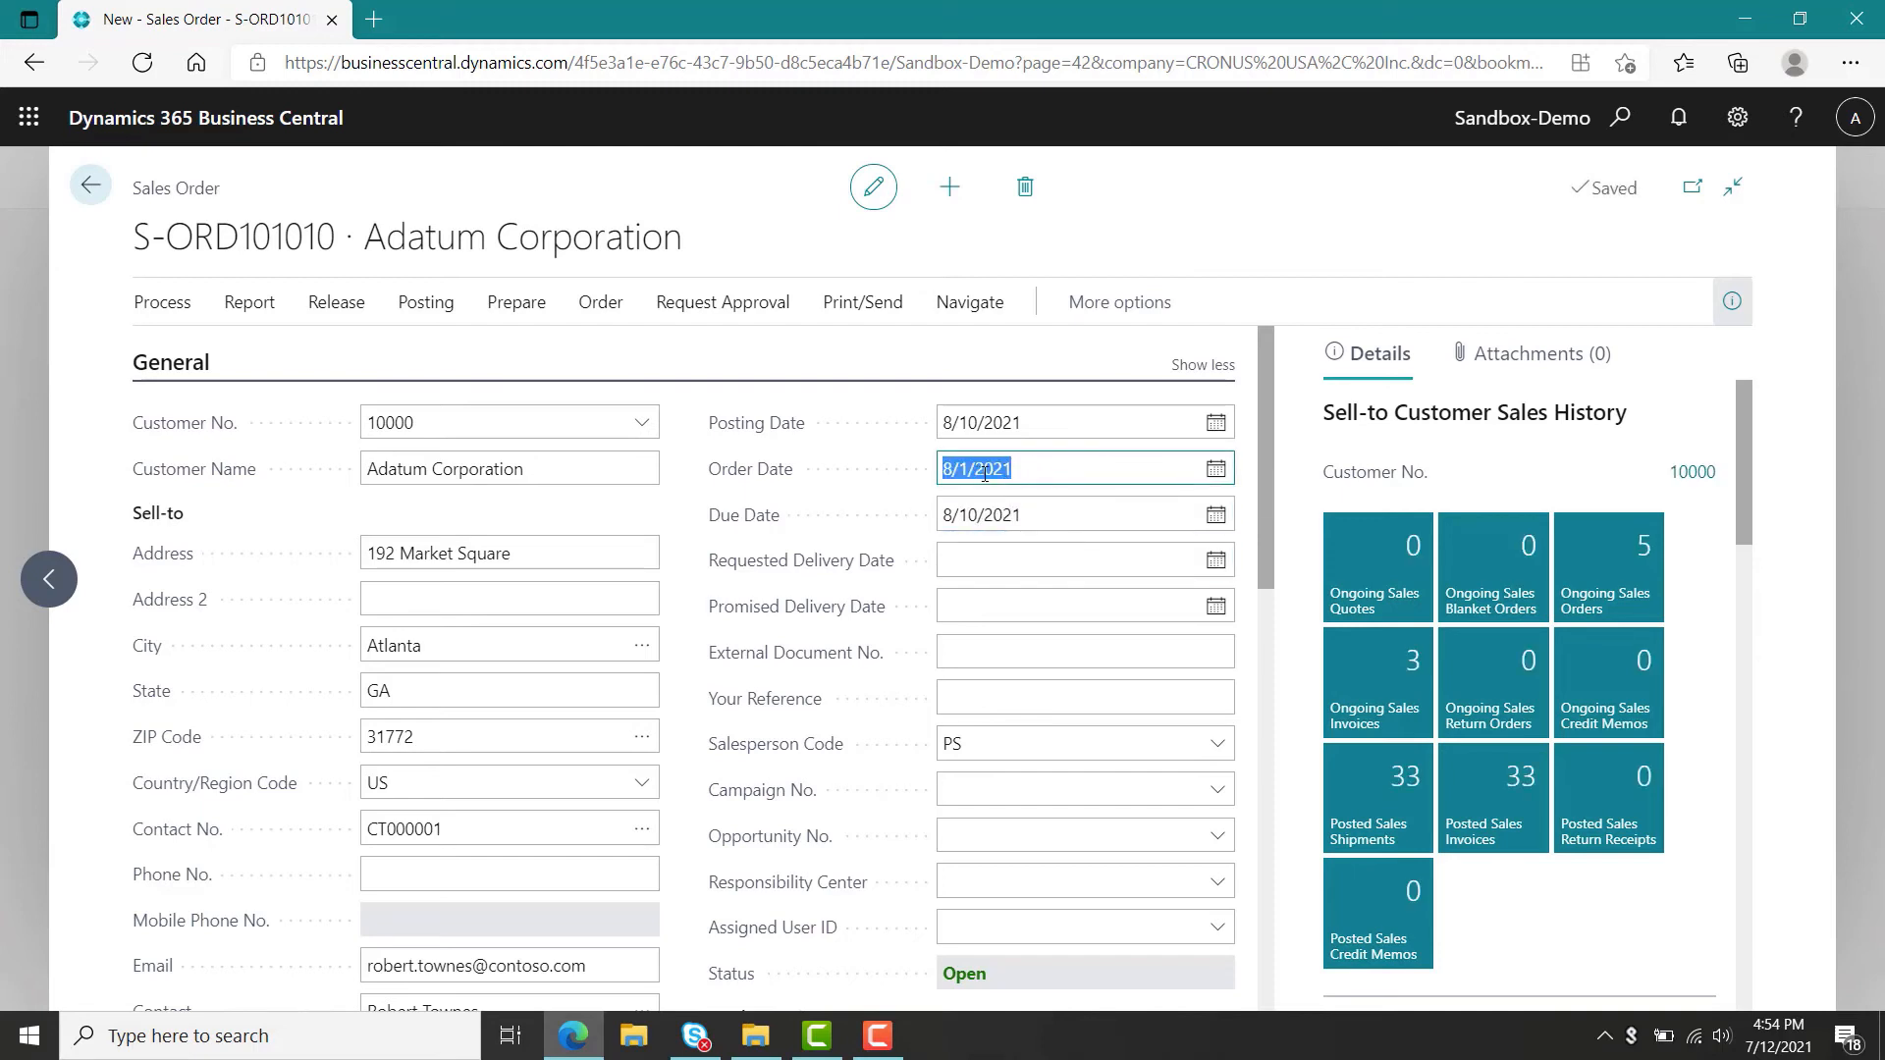
pyautogui.write('081021')
pyautogui.press('Tab')
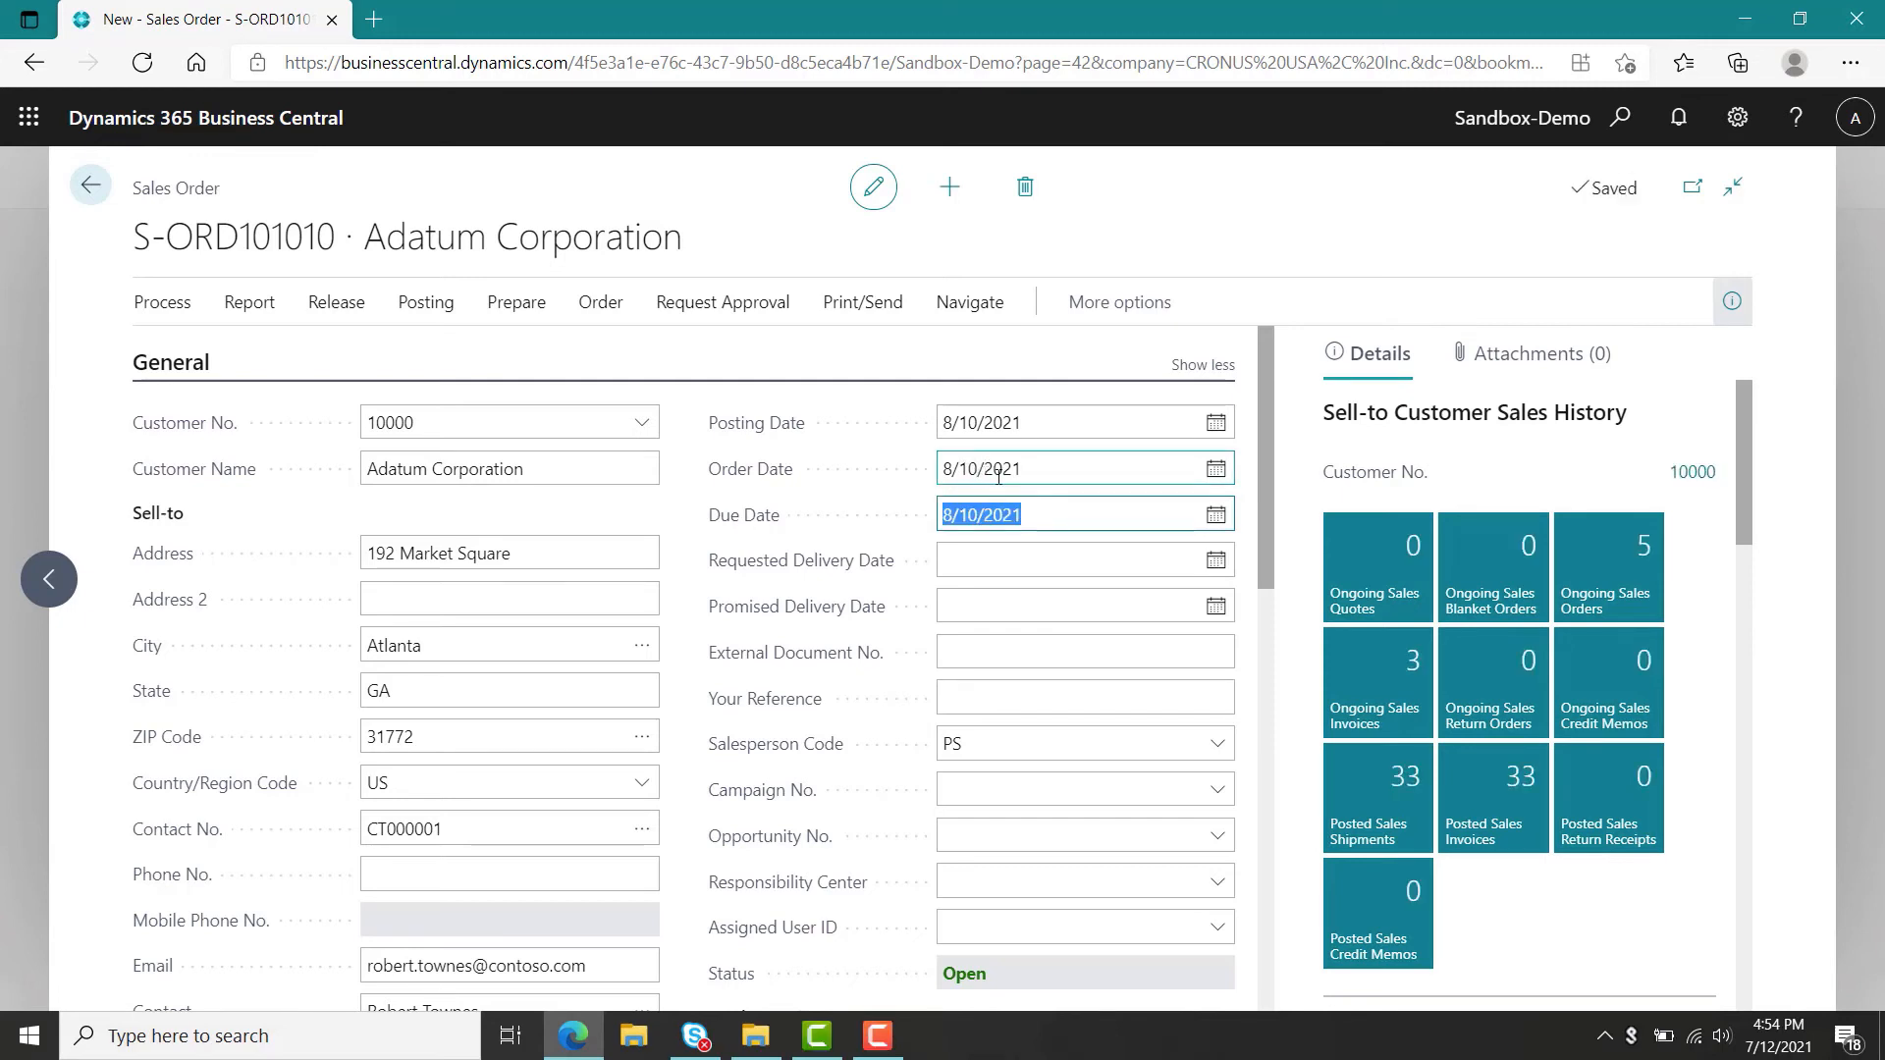
# Add a sales line for item 1953-W with quantity 10.
pyautogui.scroll(-6, 1264, 497)
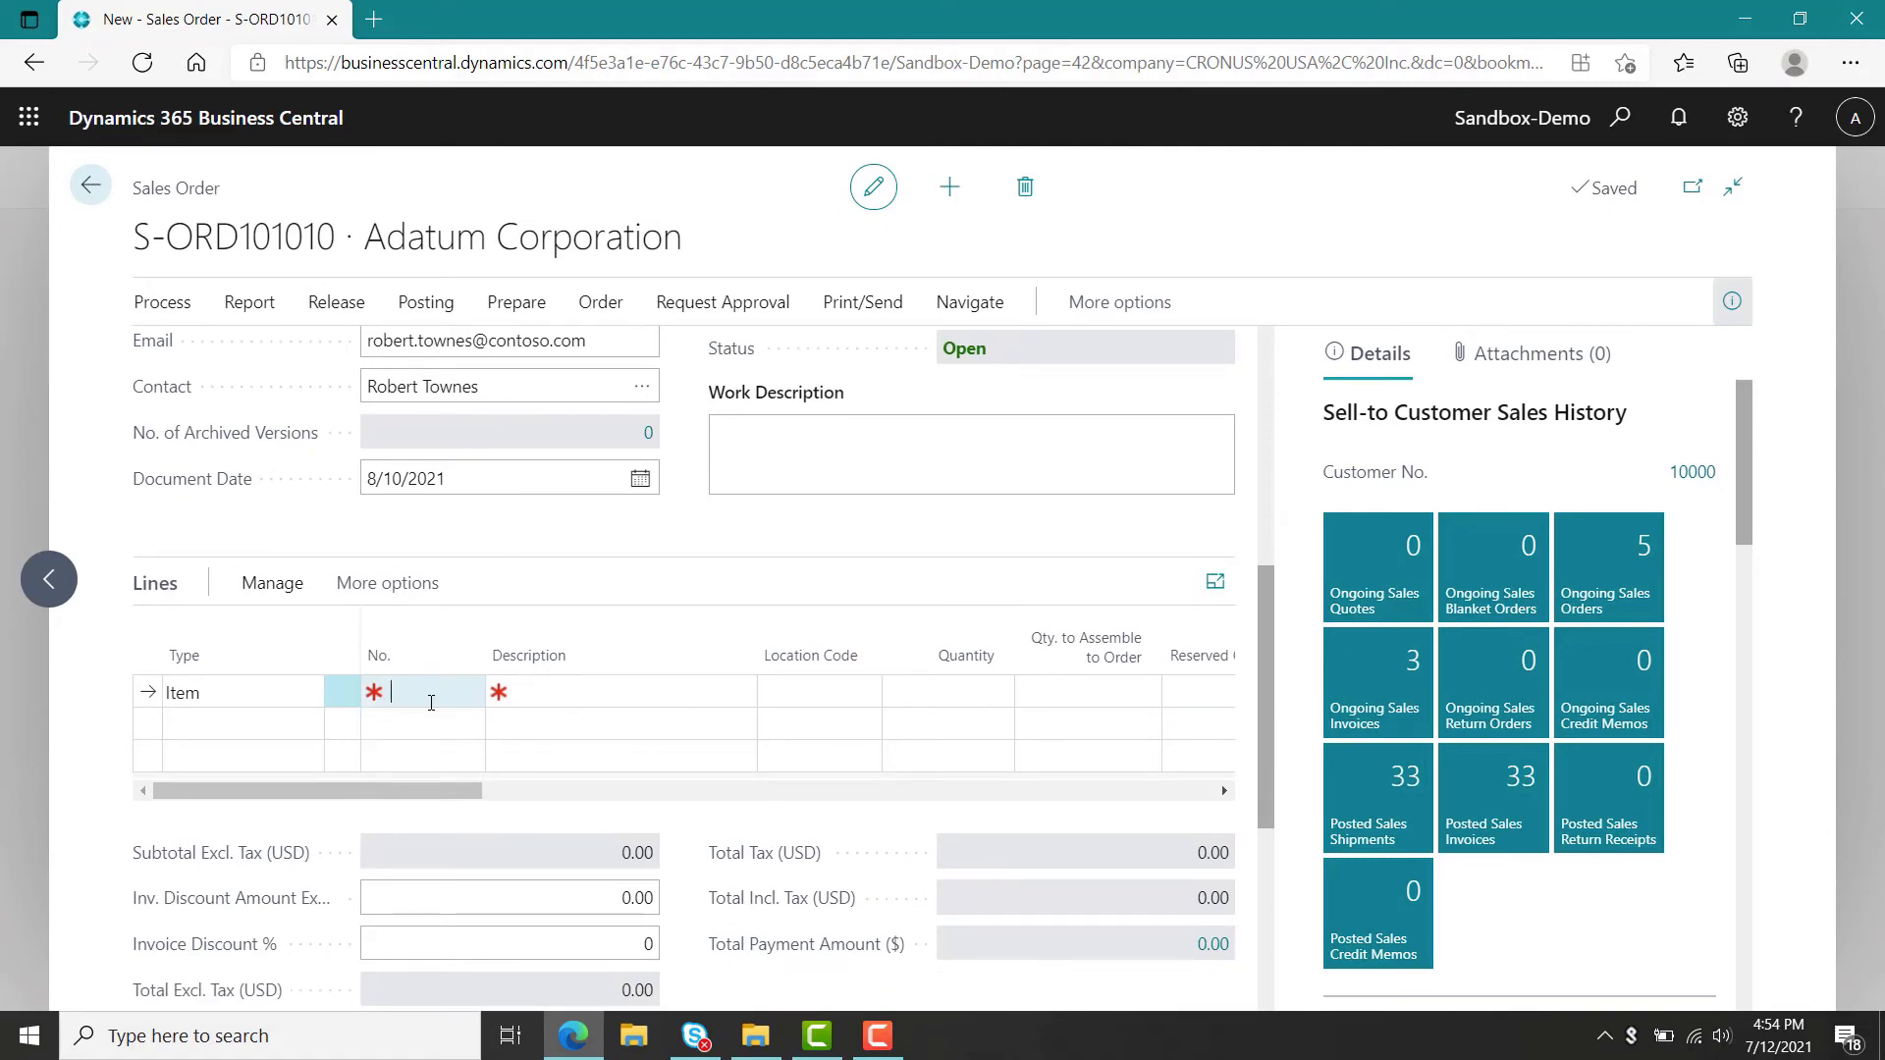
pyautogui.write('953-W')
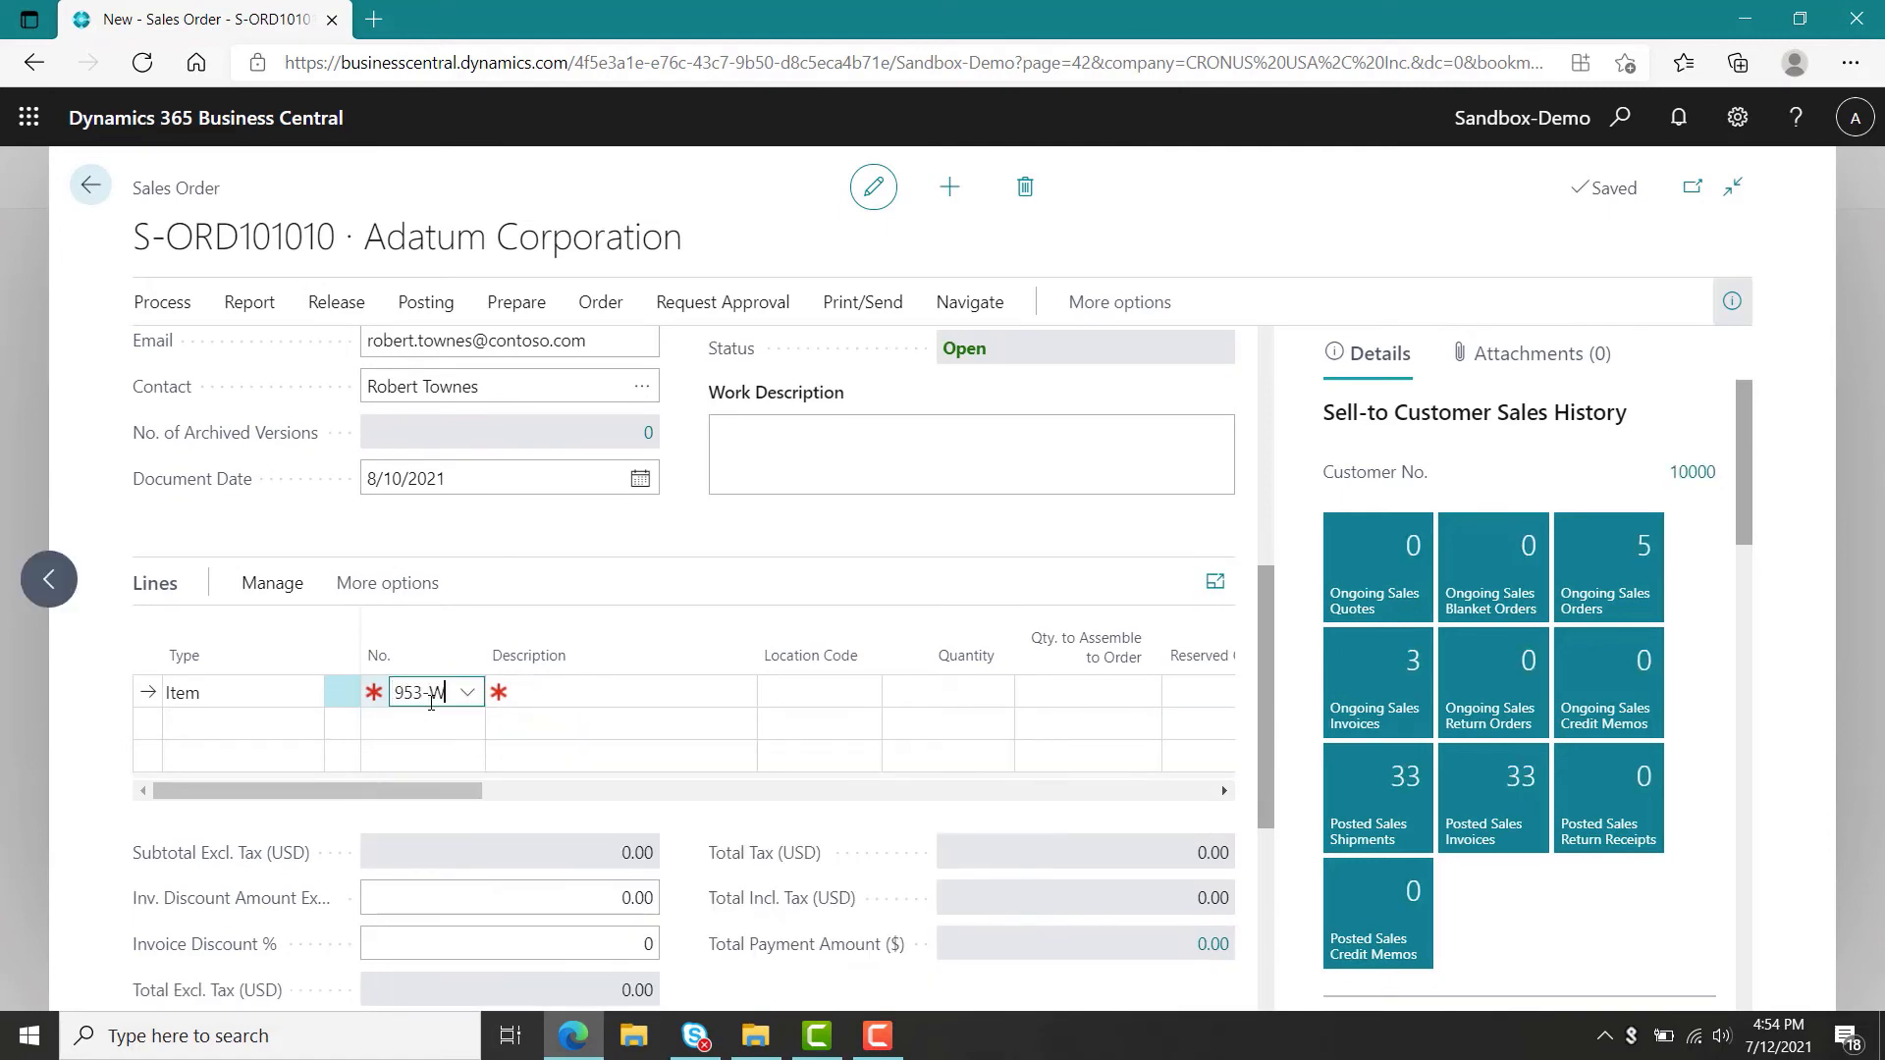
pyautogui.press('Tab')
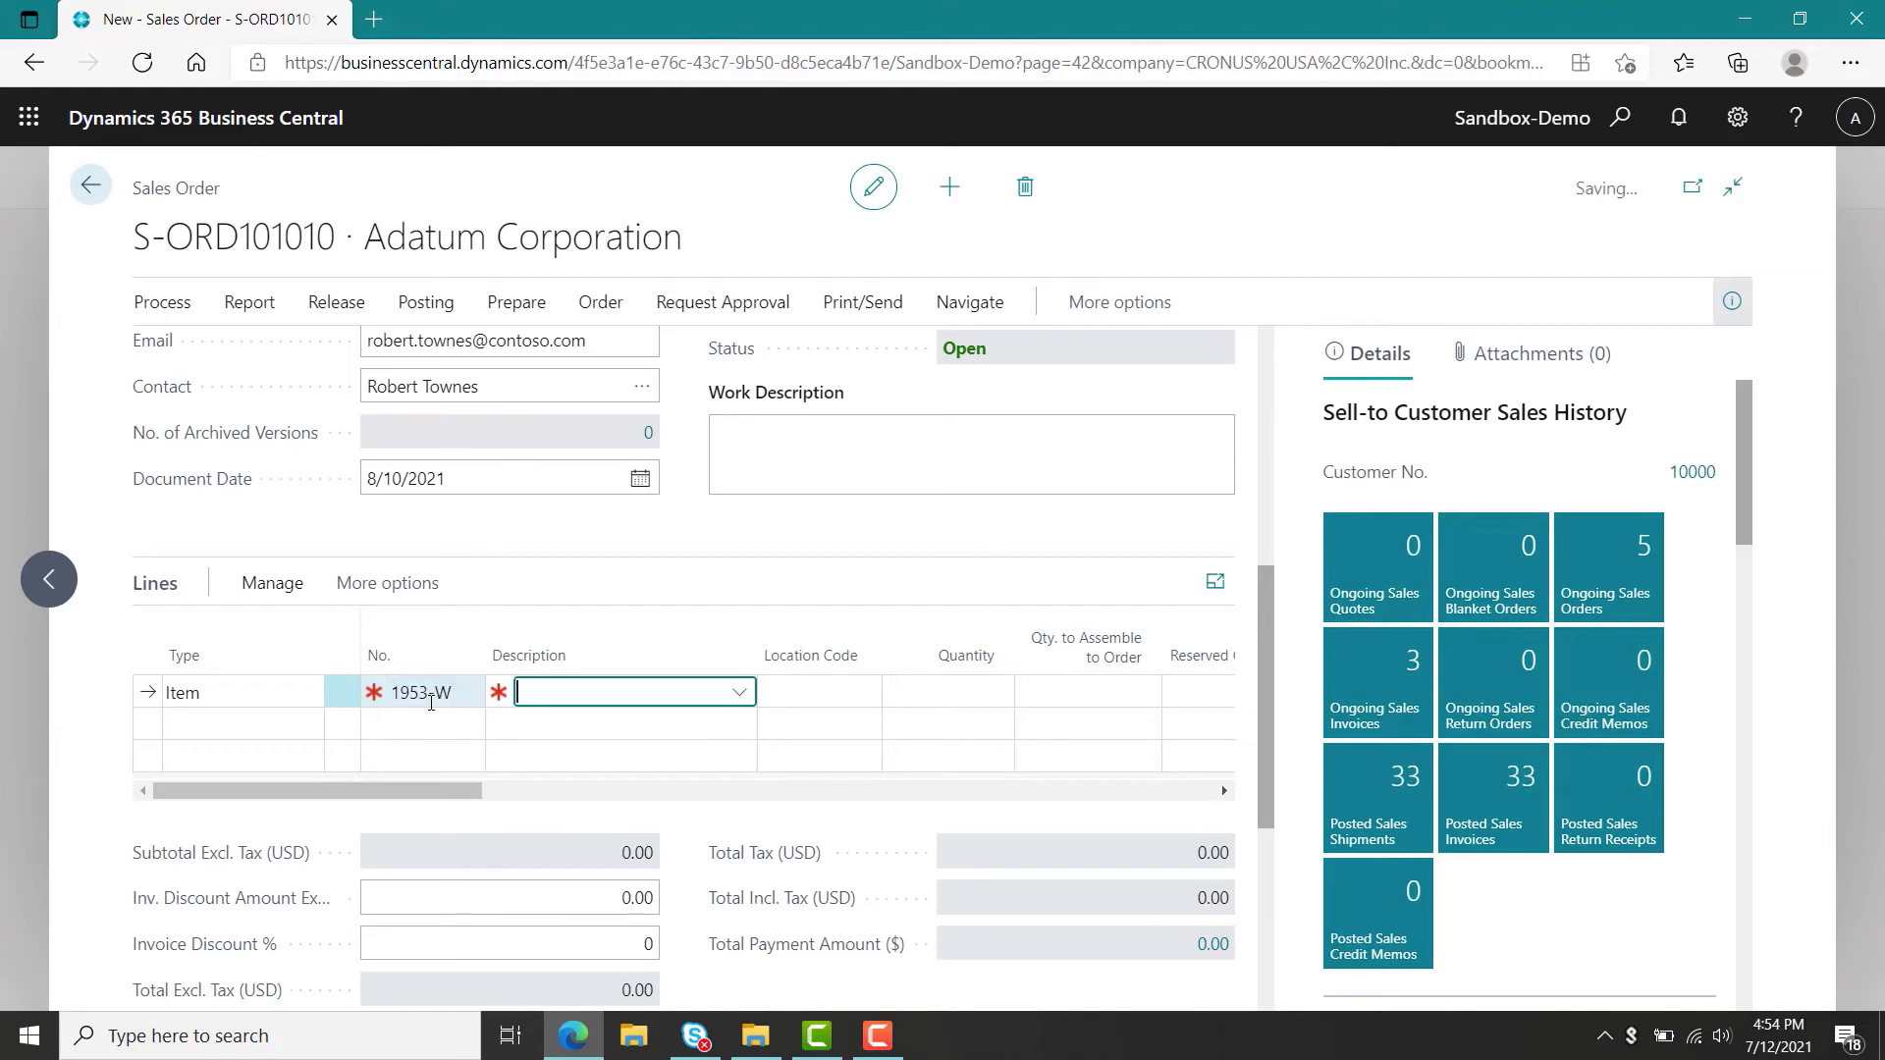
pyautogui.press('Tab')
pyautogui.press('Tab')
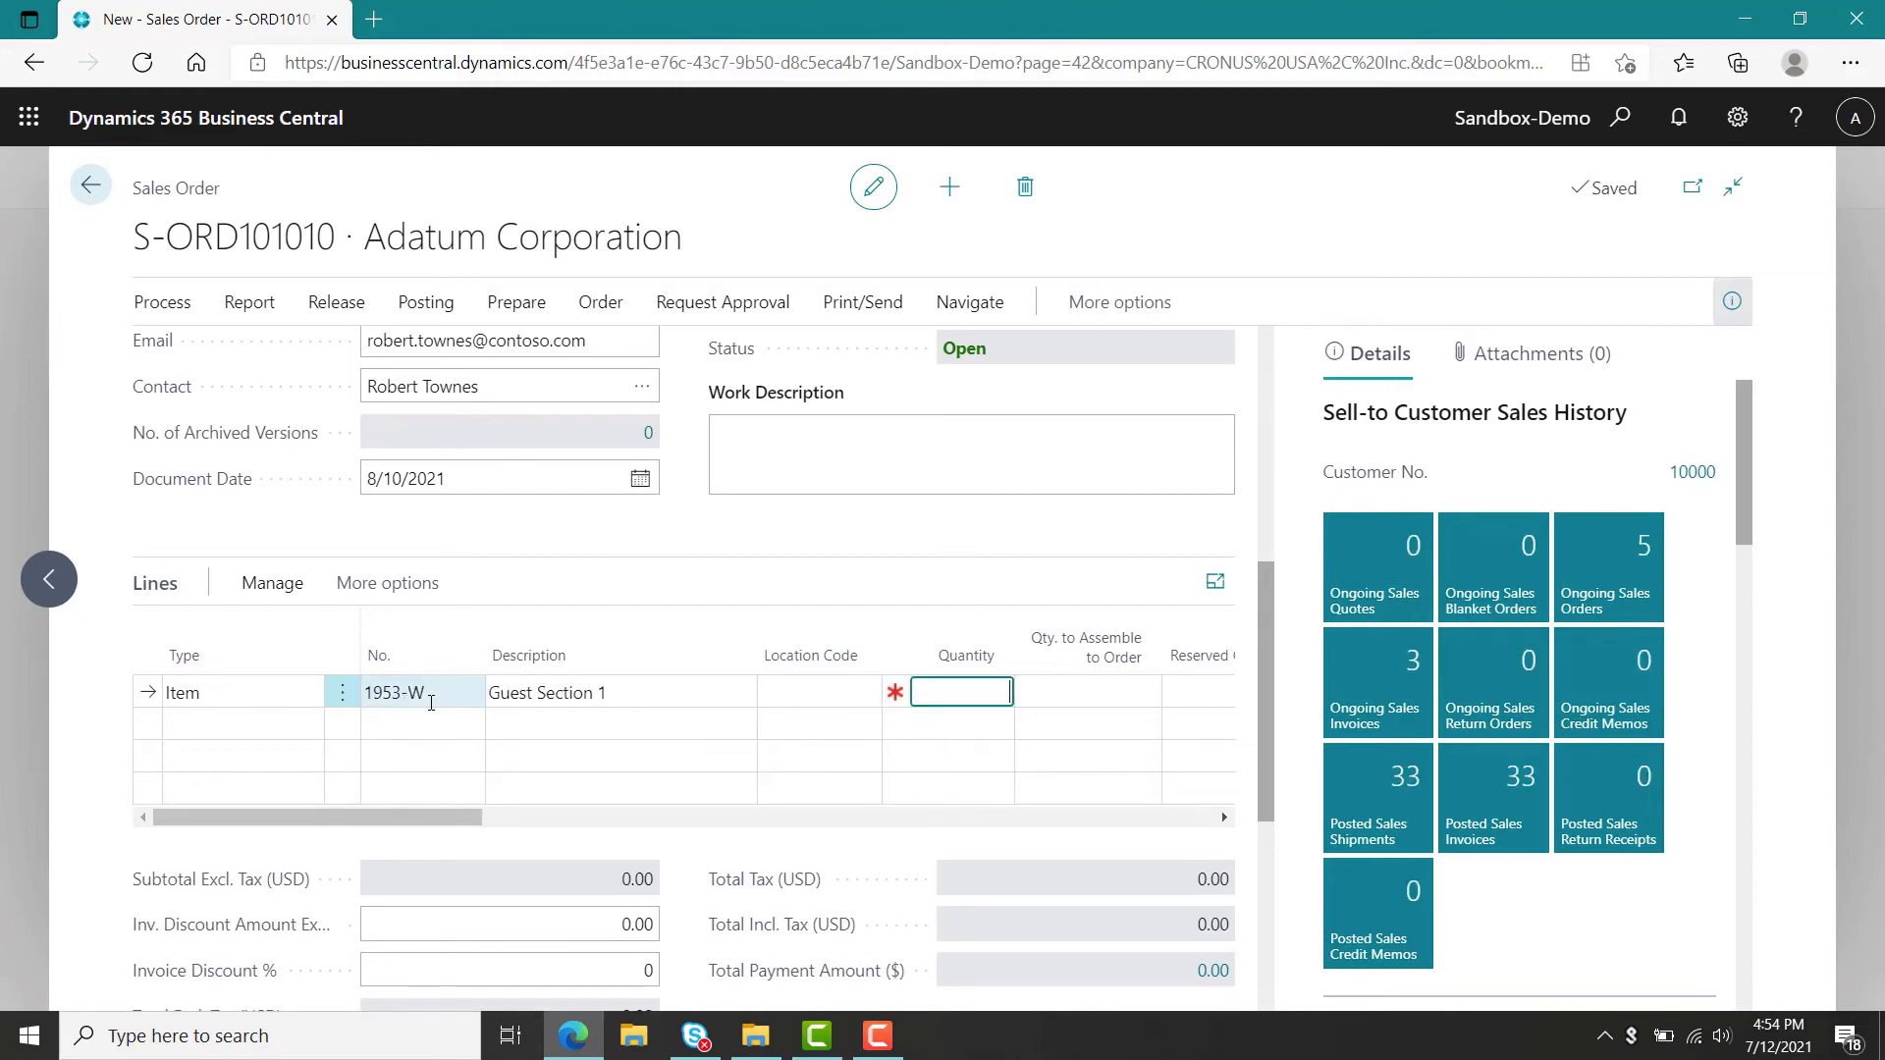
pyautogui.write('10')
pyautogui.press('Tab')
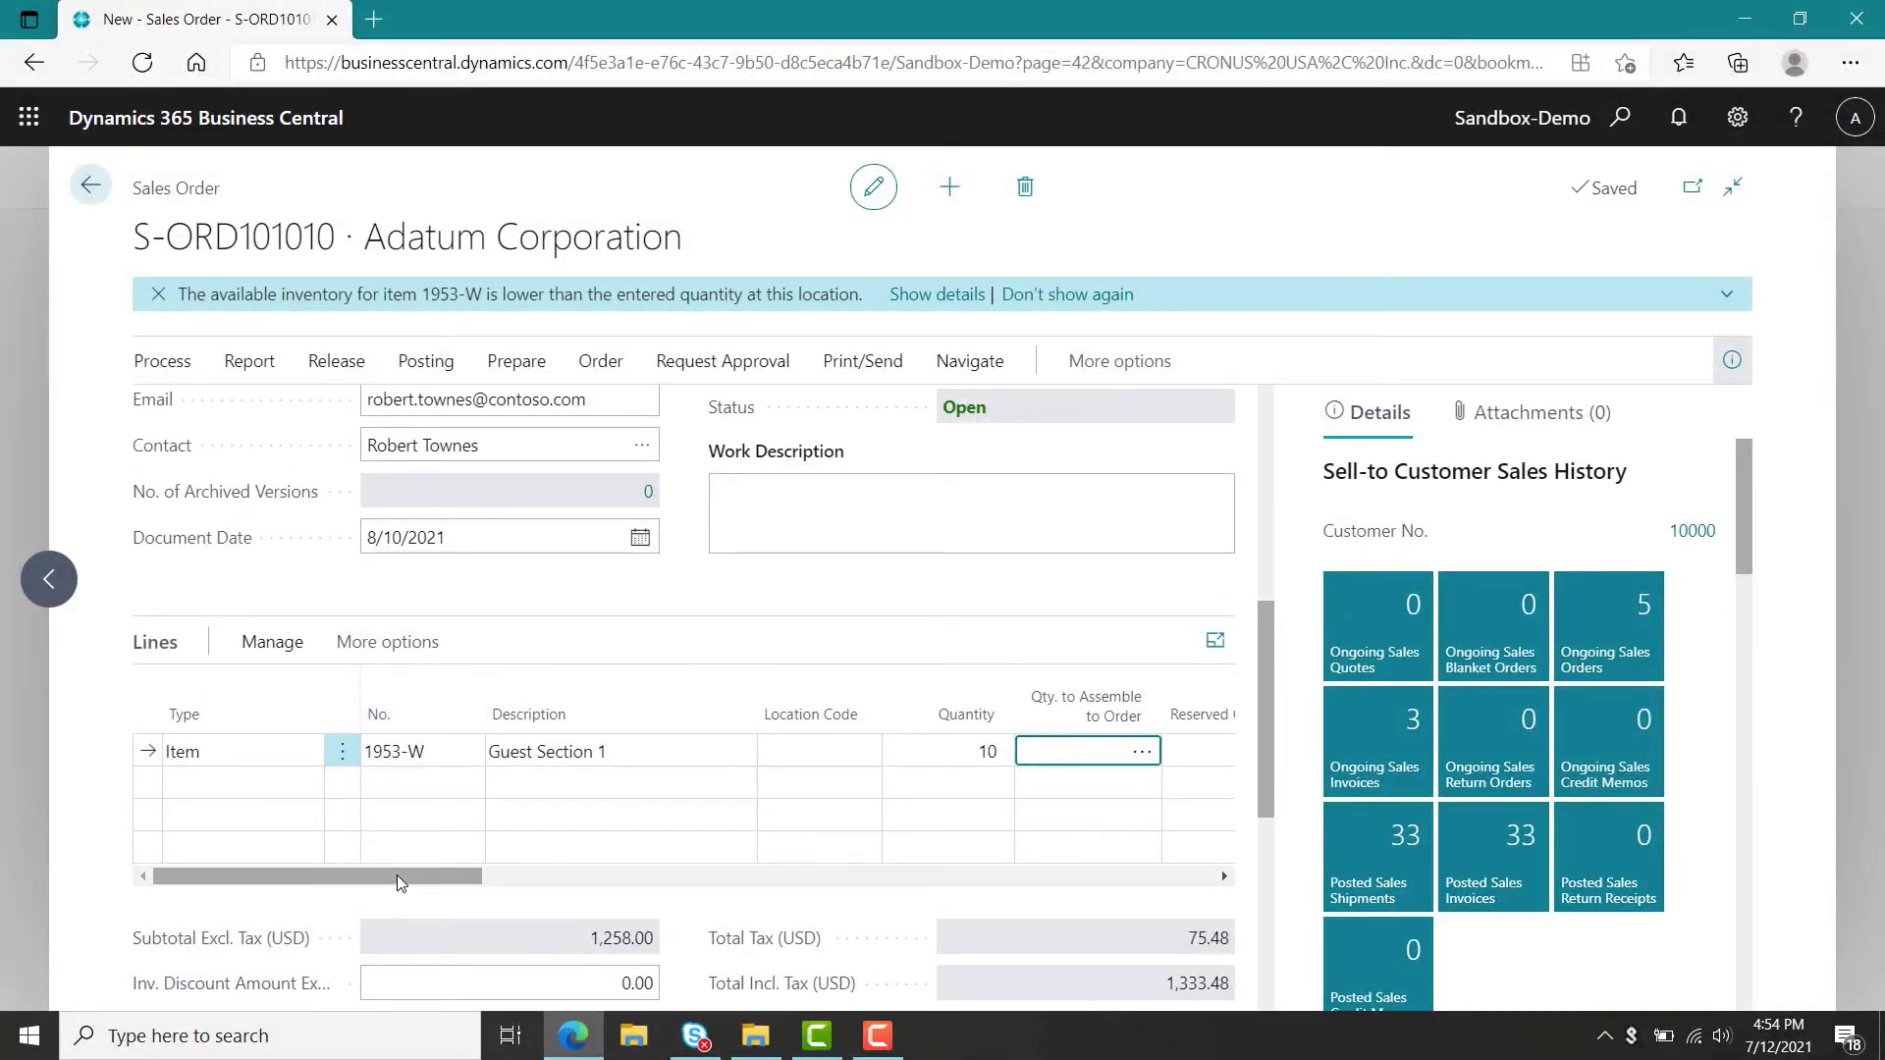
# Set the line's planned delivery date to 8/10/2021 and return to the sales orders list.
pyautogui.moveTo(397, 875); pyautogui.dragTo(1011, 872)
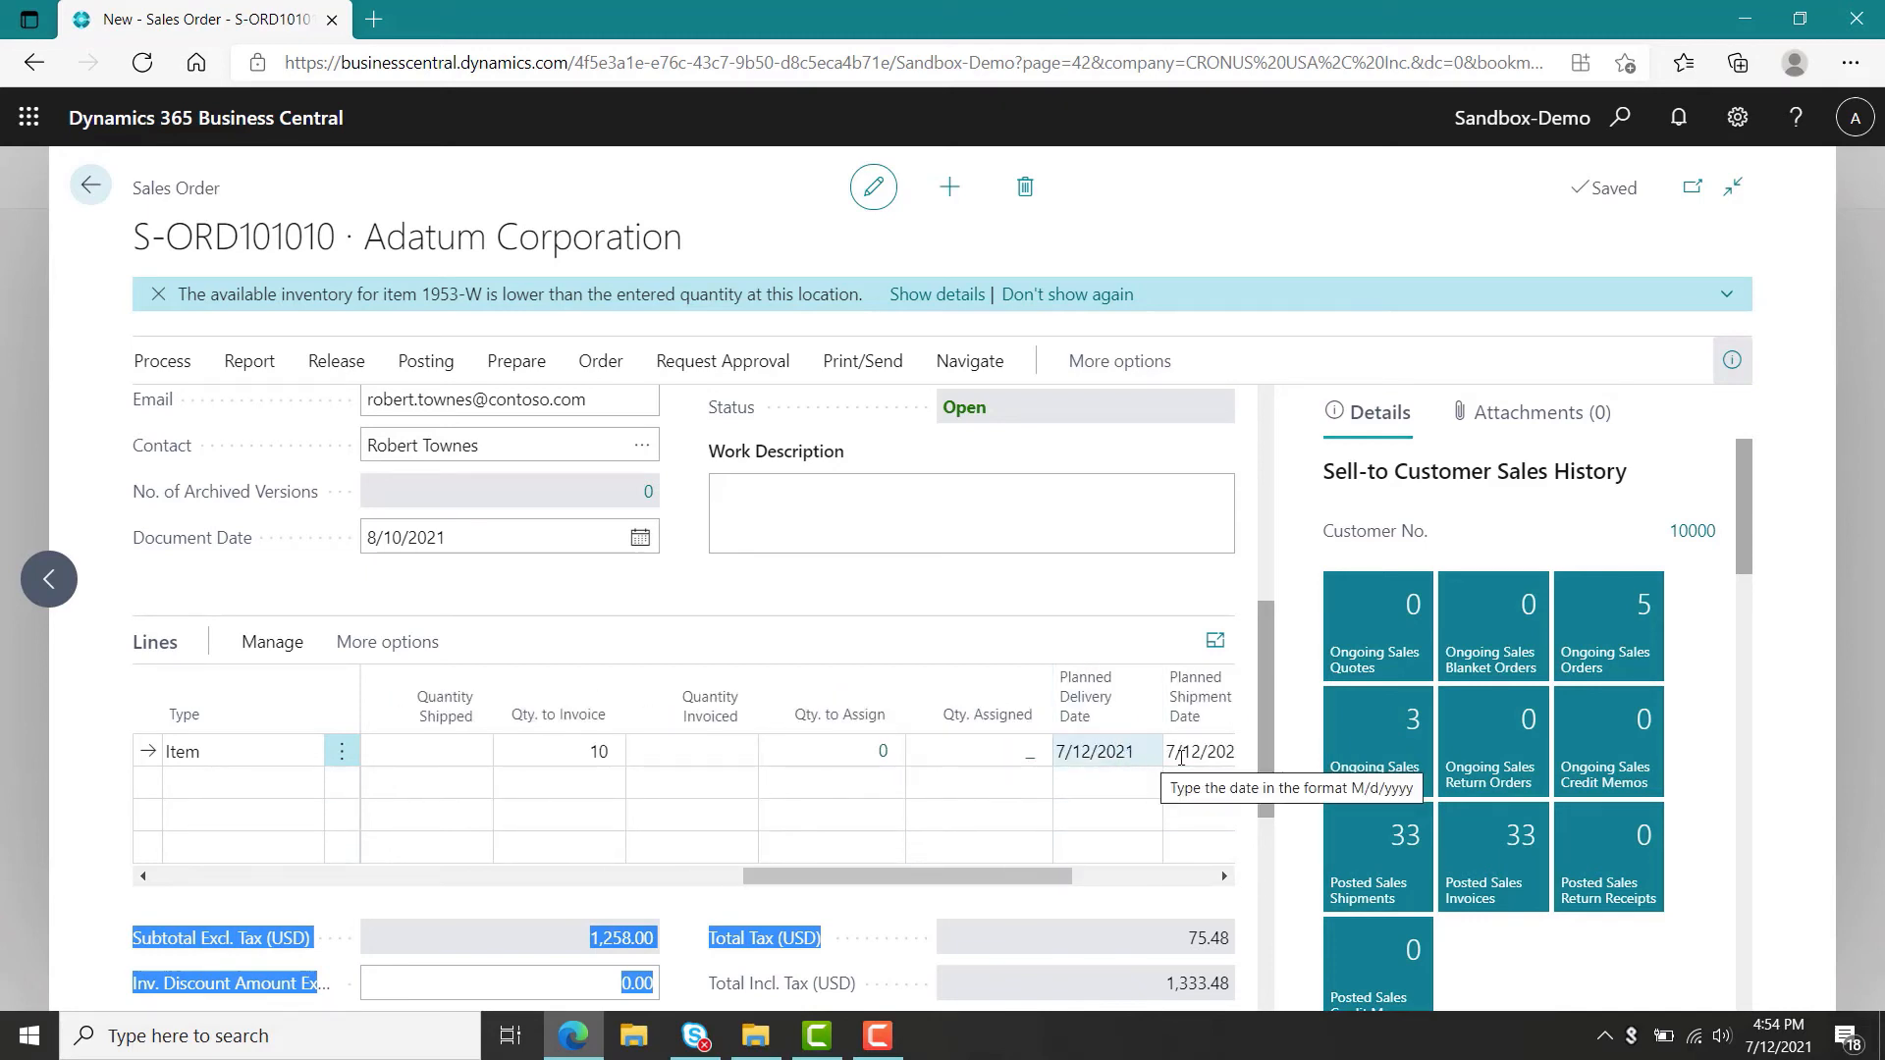
pyautogui.click(1135, 763)
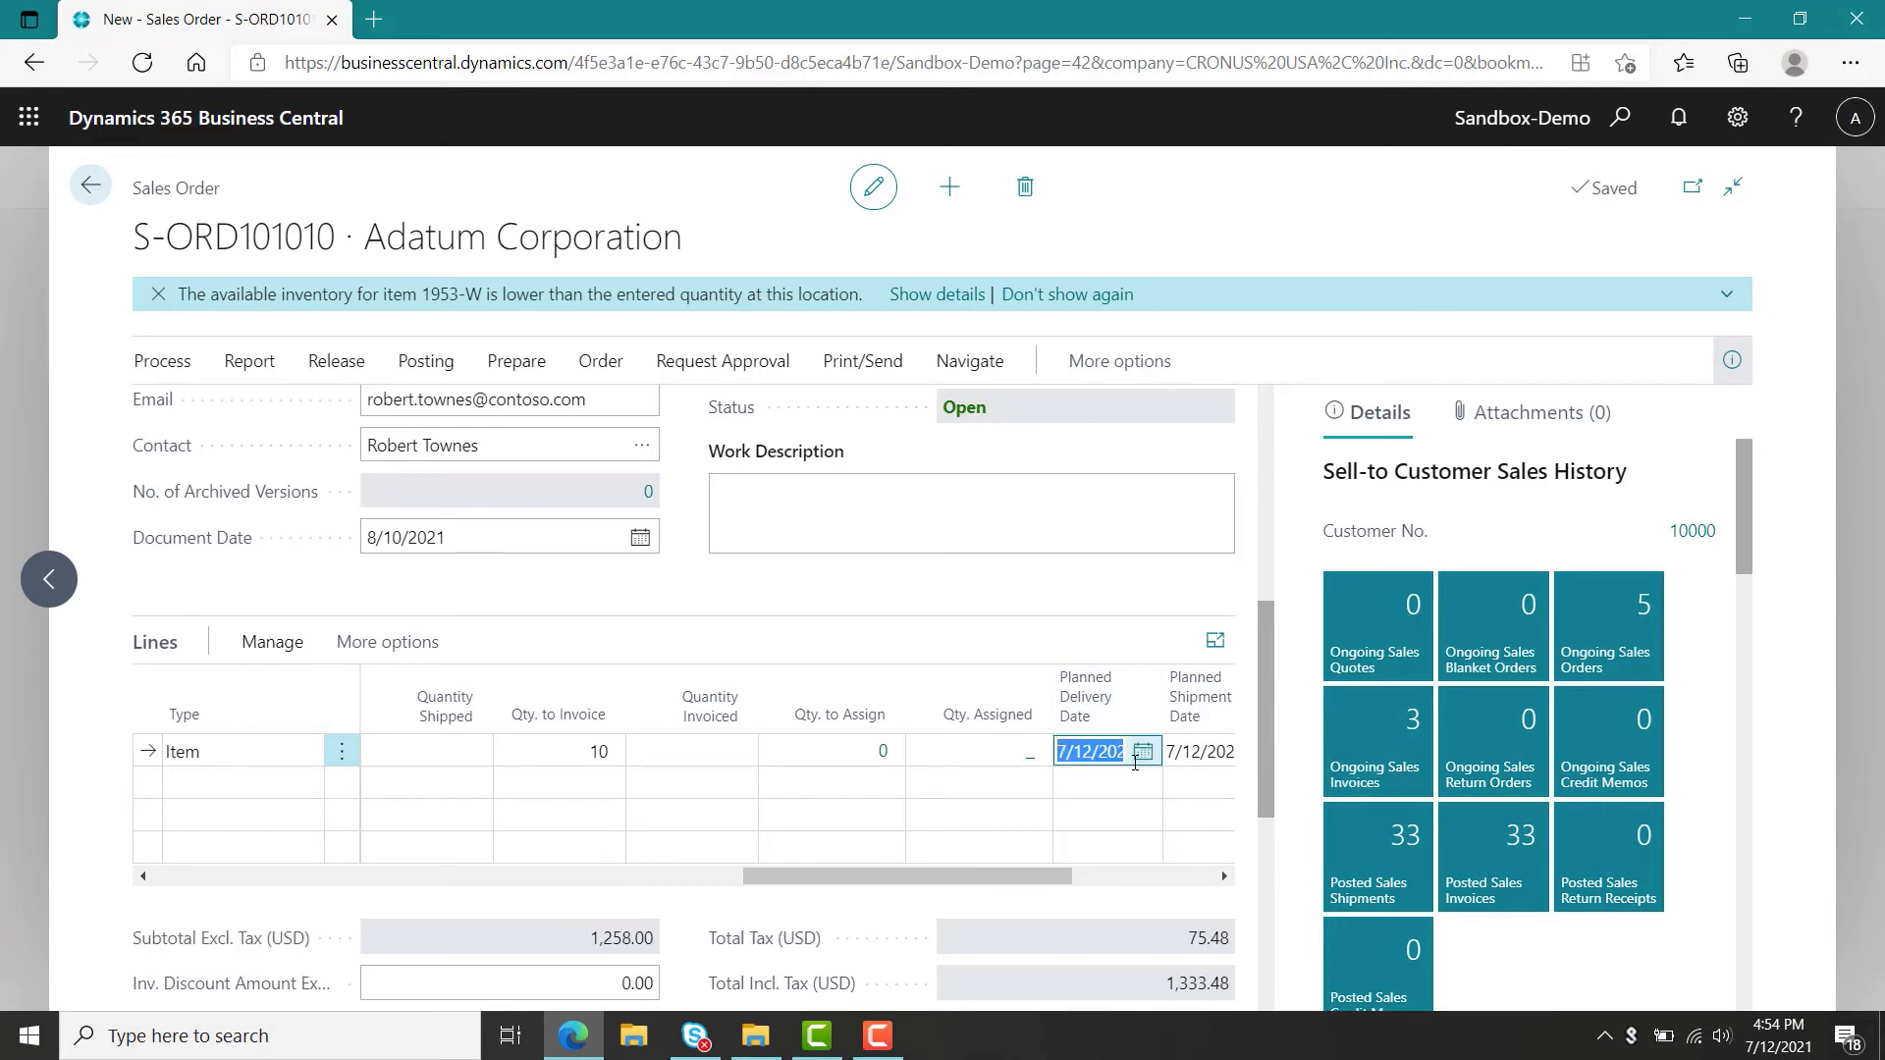
pyautogui.write('081021')
pyautogui.press('Tab')
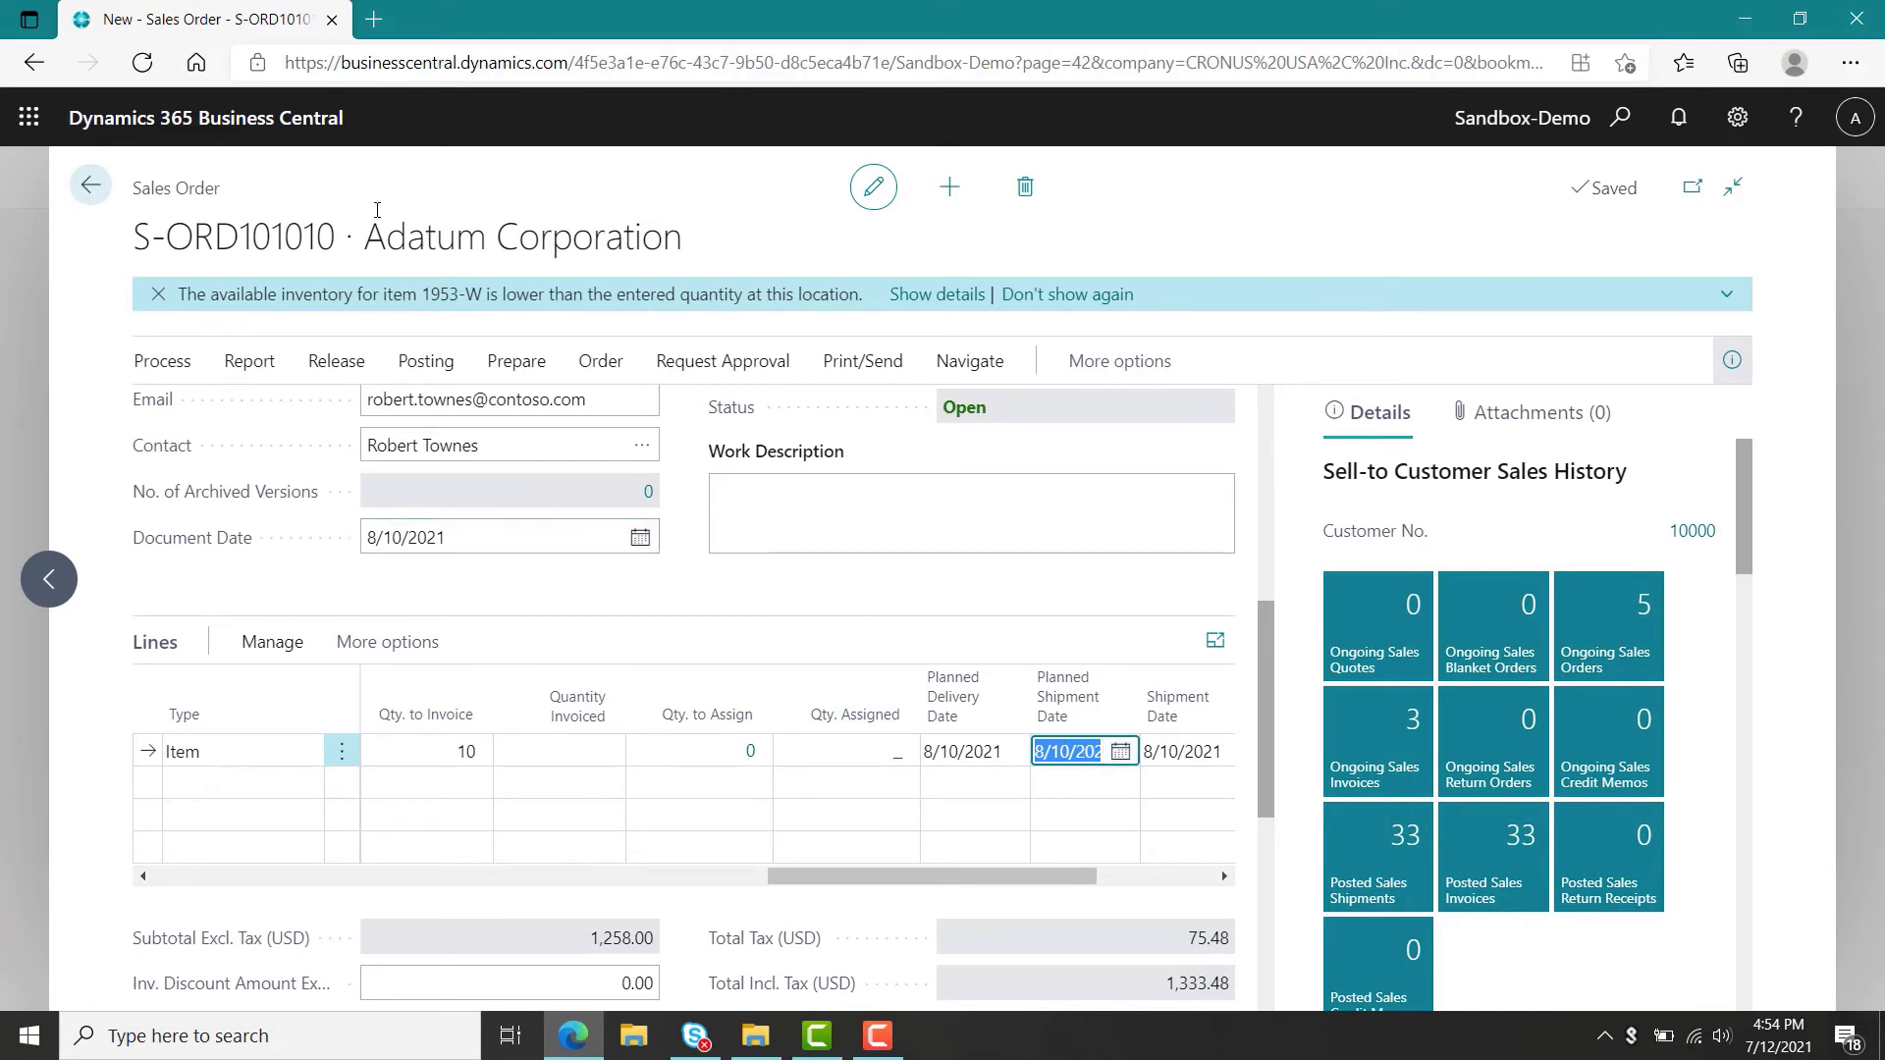
pyautogui.click(93, 194)
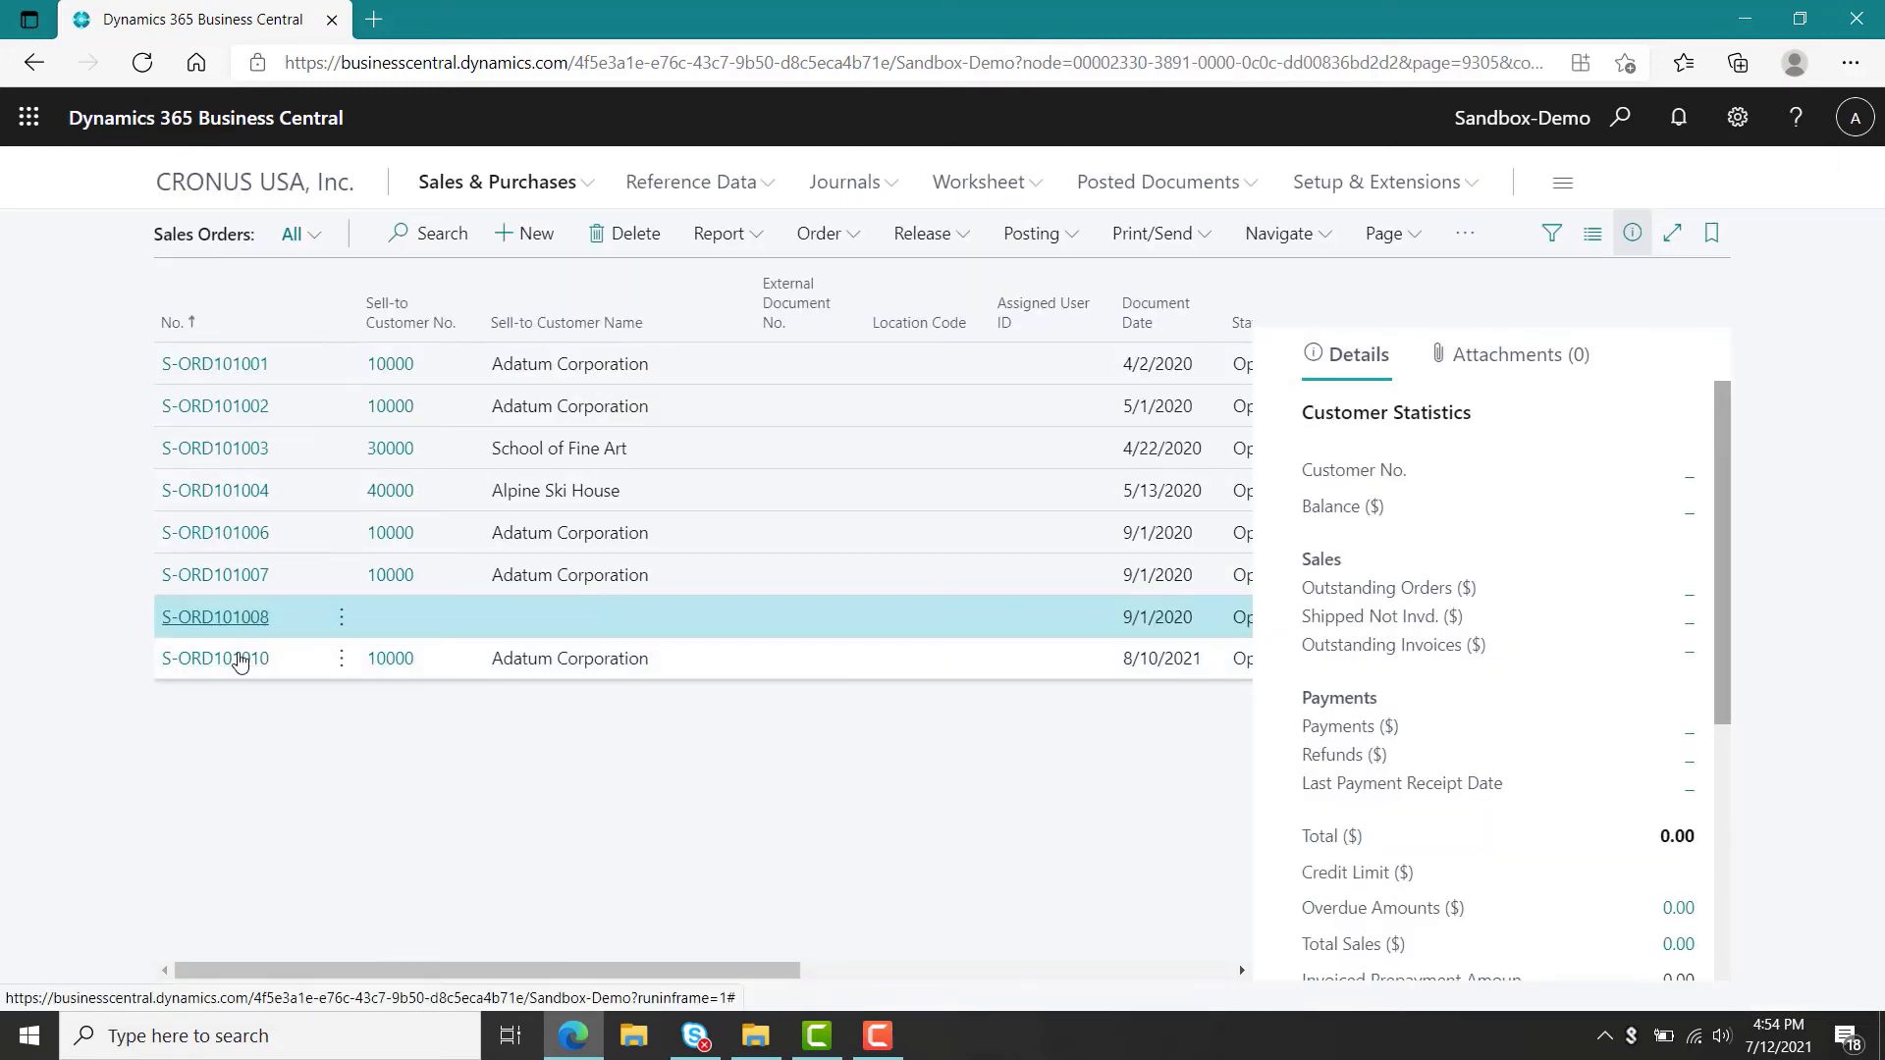
# Open sales order S-ORD101010, release it, and return to the sales orders list.
pyautogui.doubleClick(240, 655)
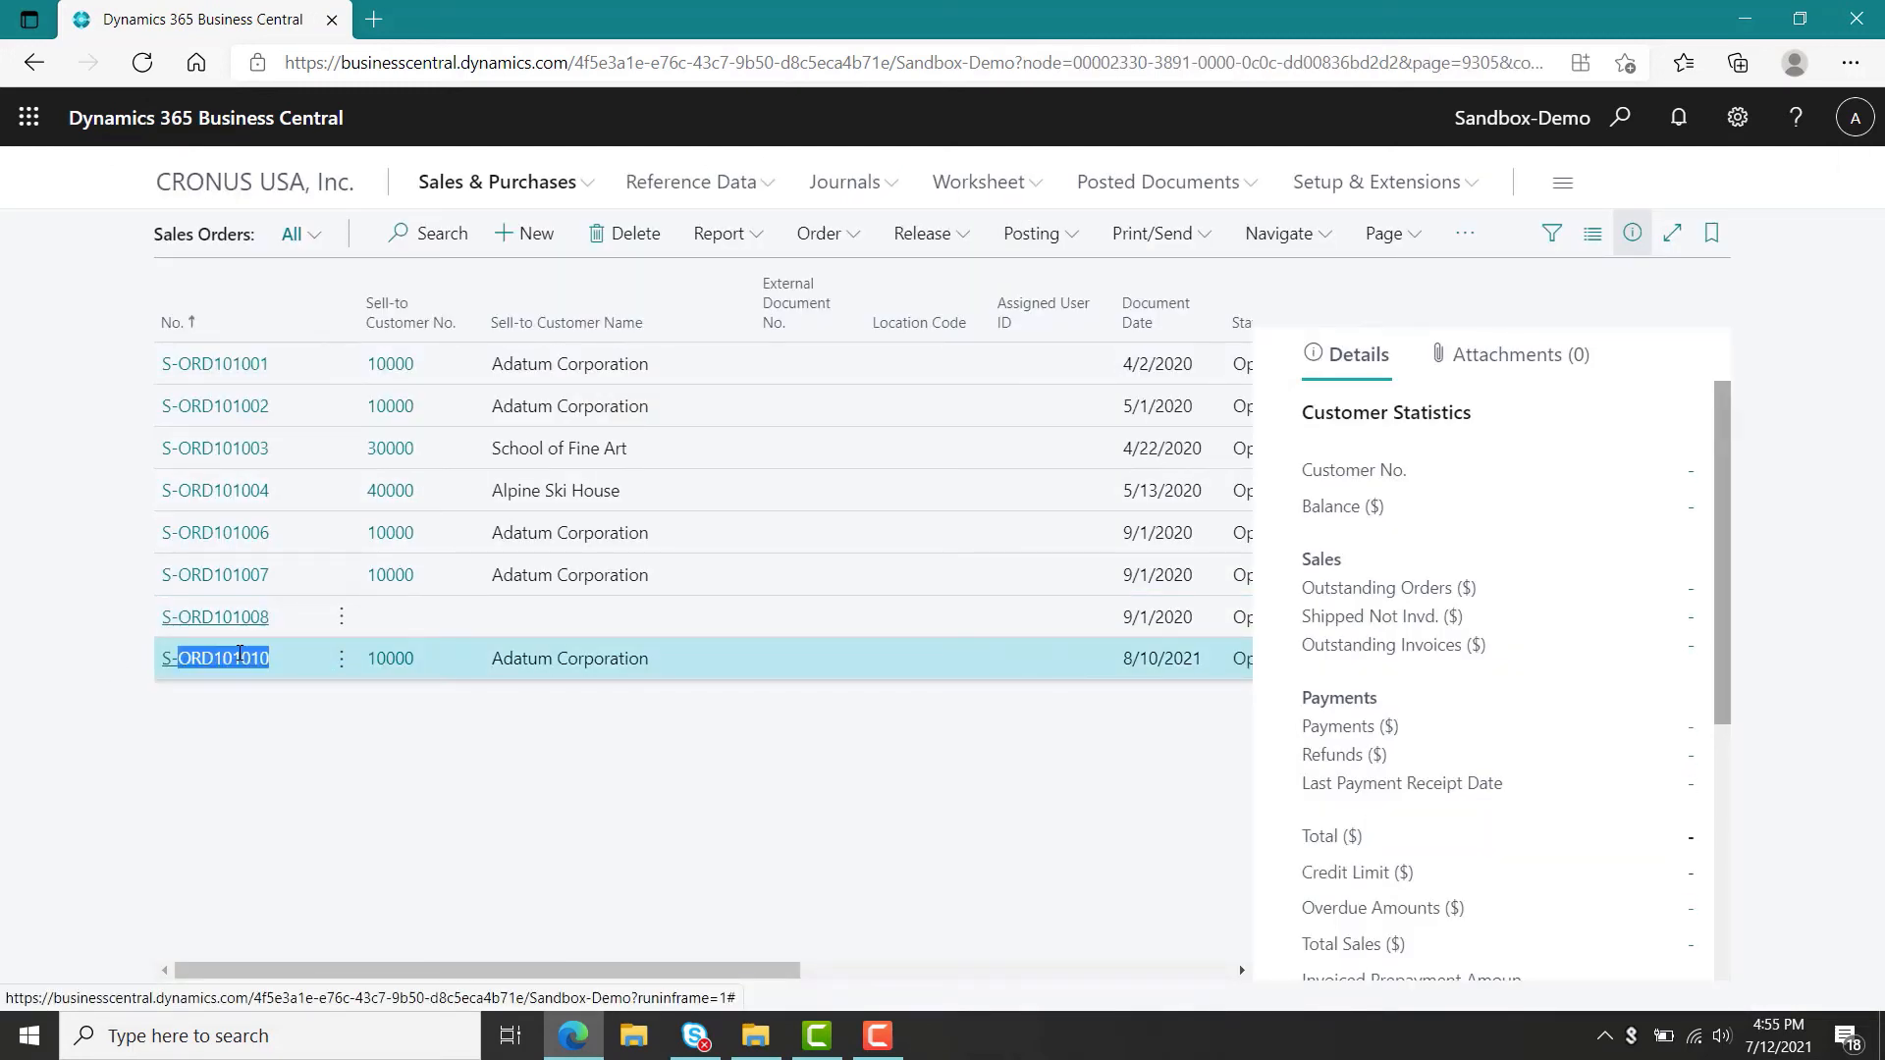
pyautogui.click(240, 656)
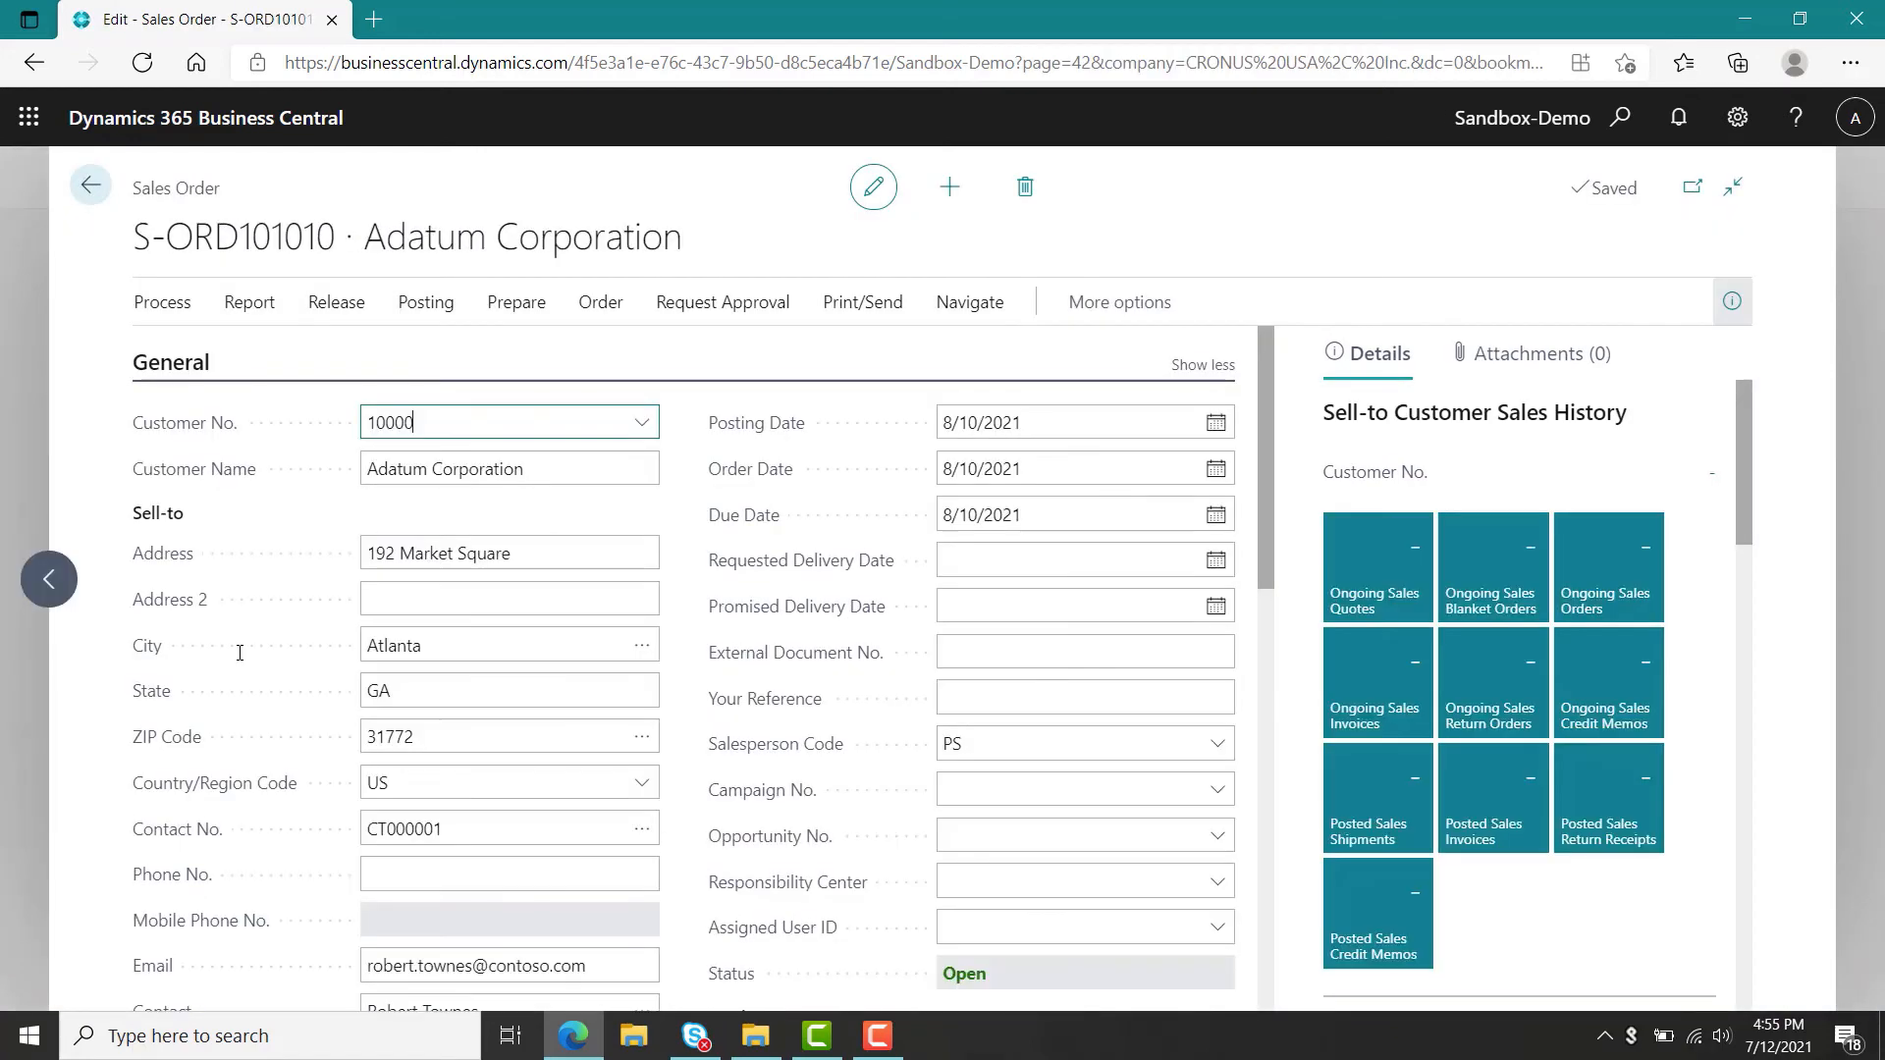
pyautogui.click(343, 305)
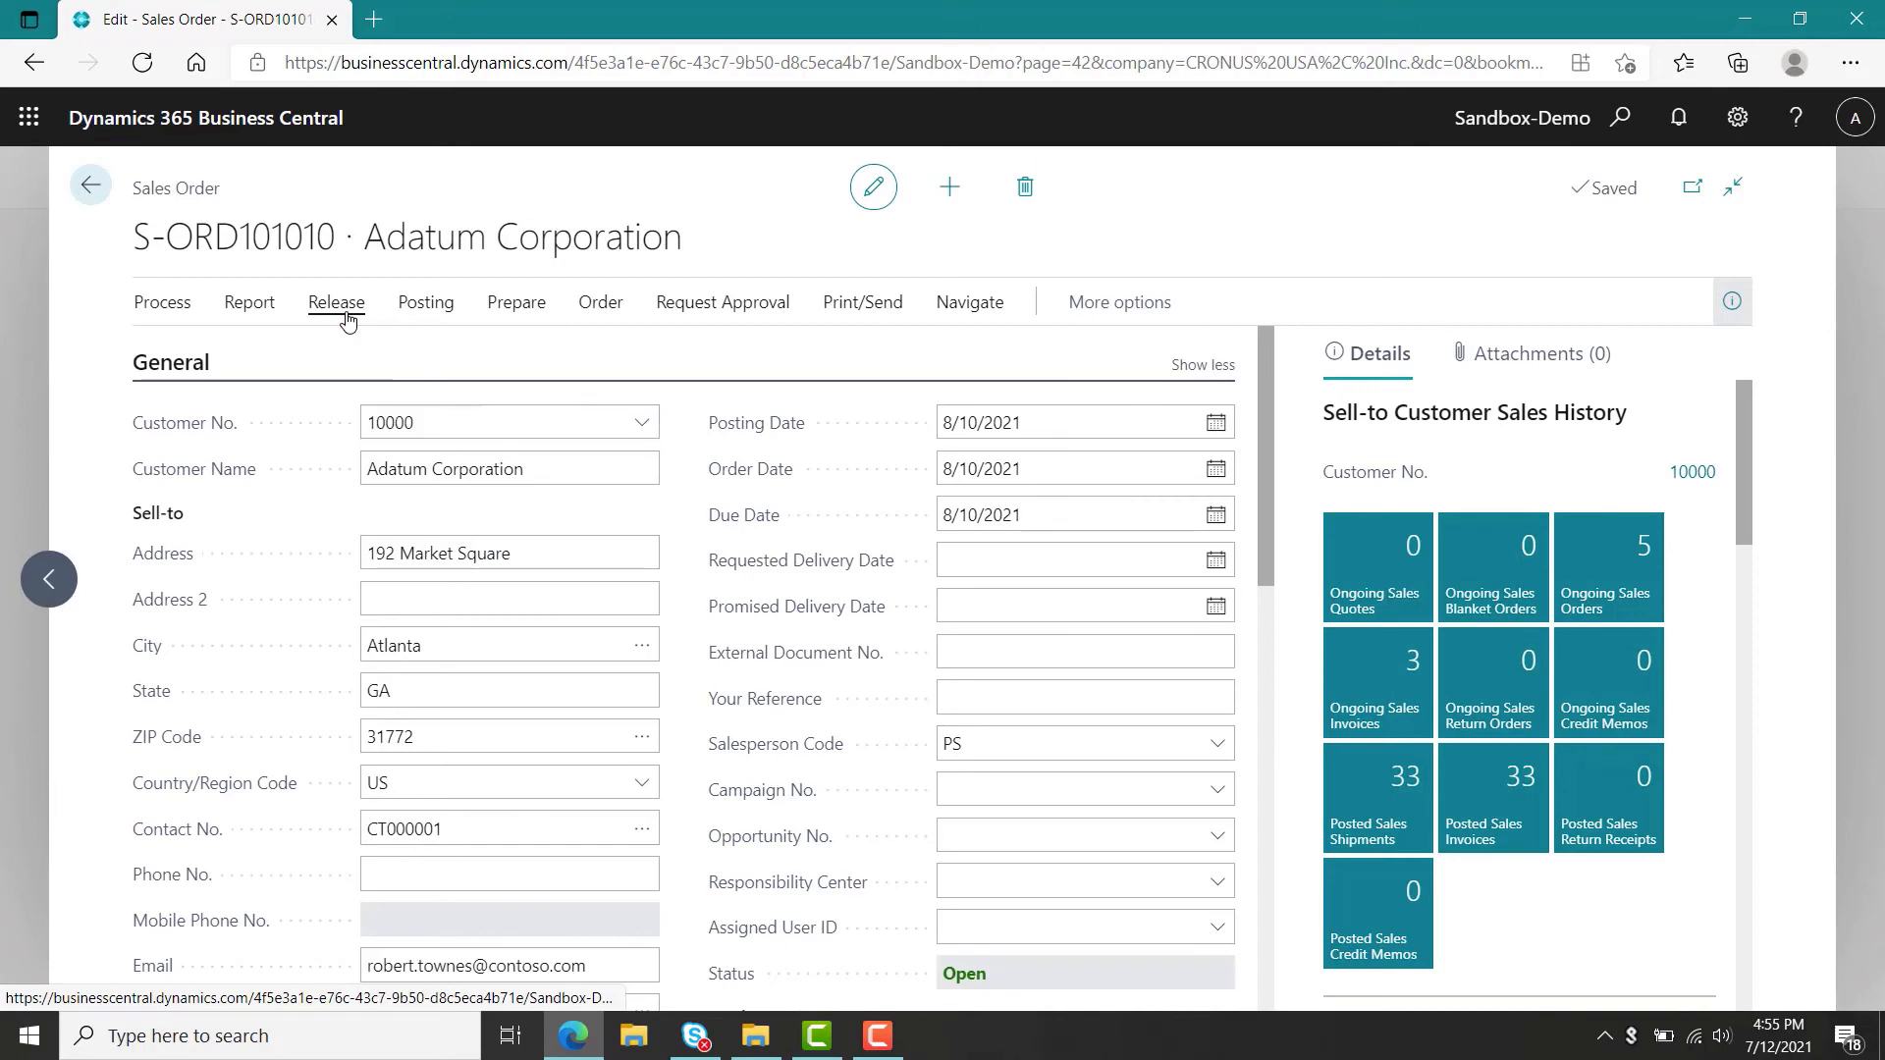
pyautogui.click(223, 354)
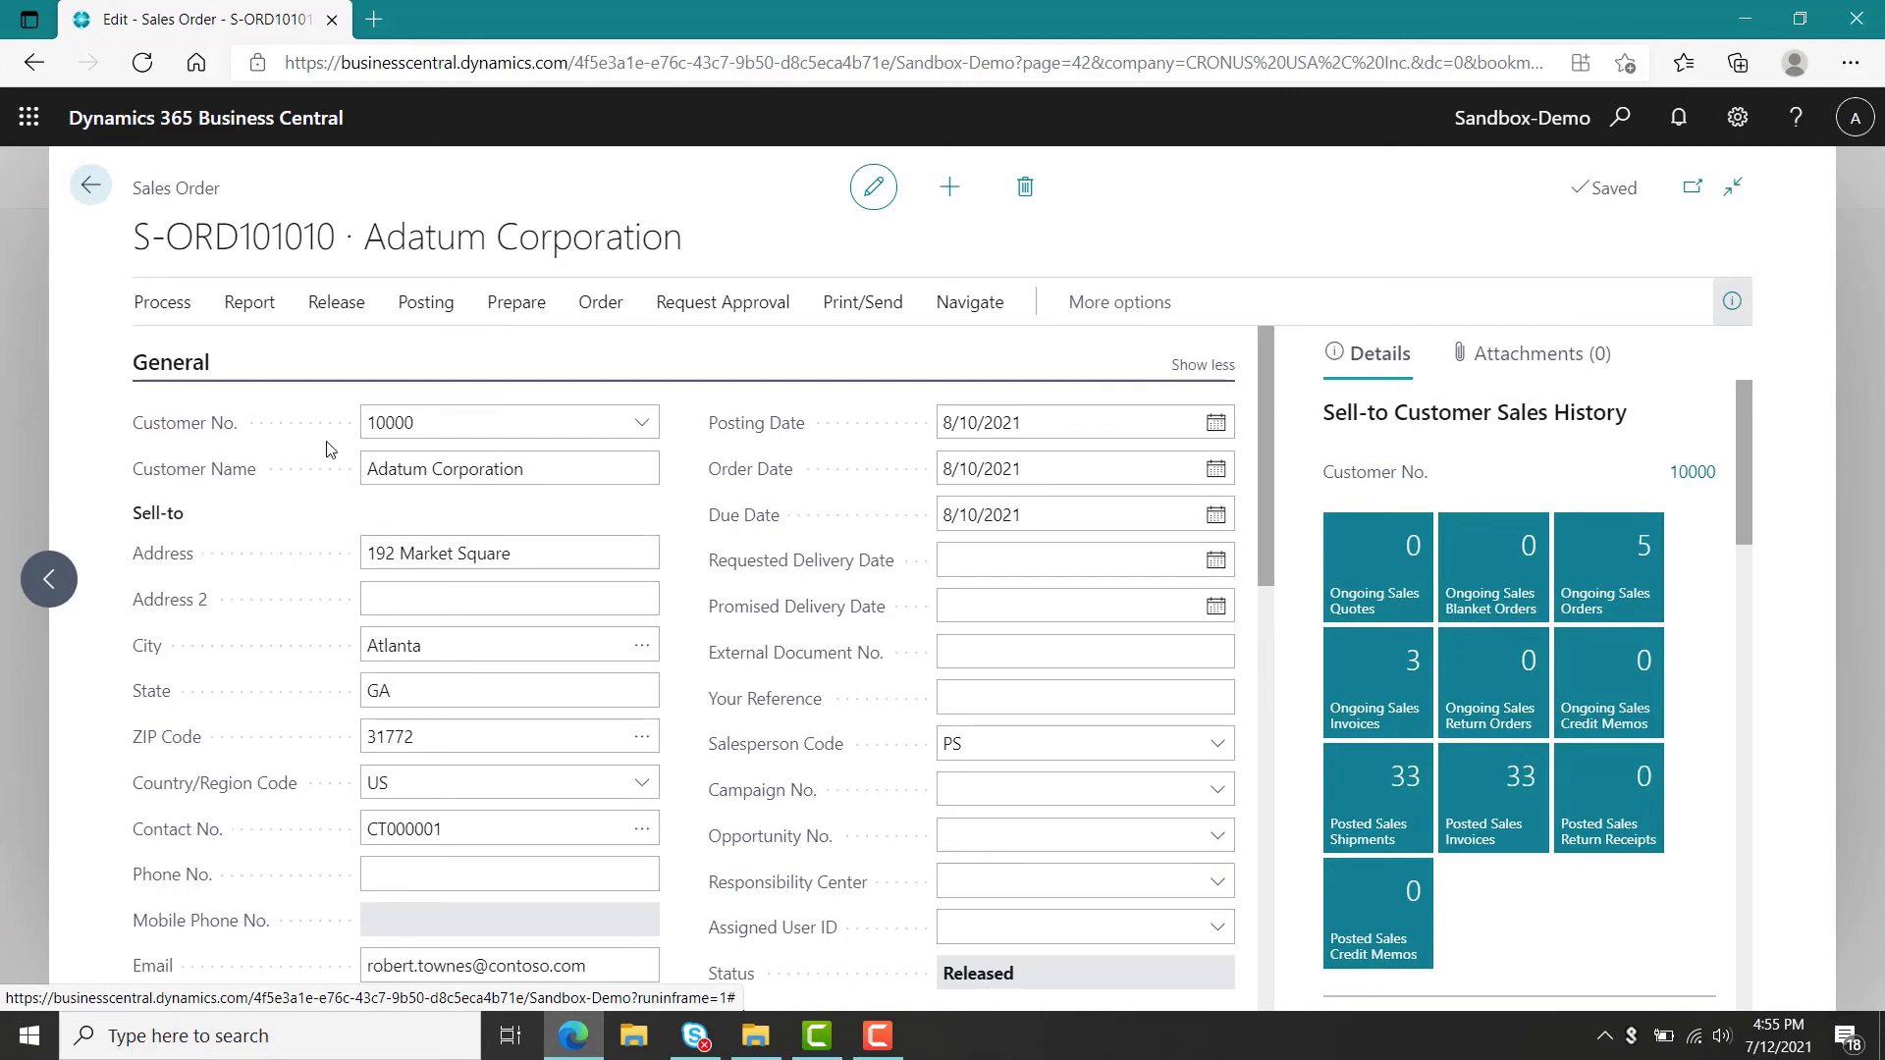
pyautogui.click(89, 200)
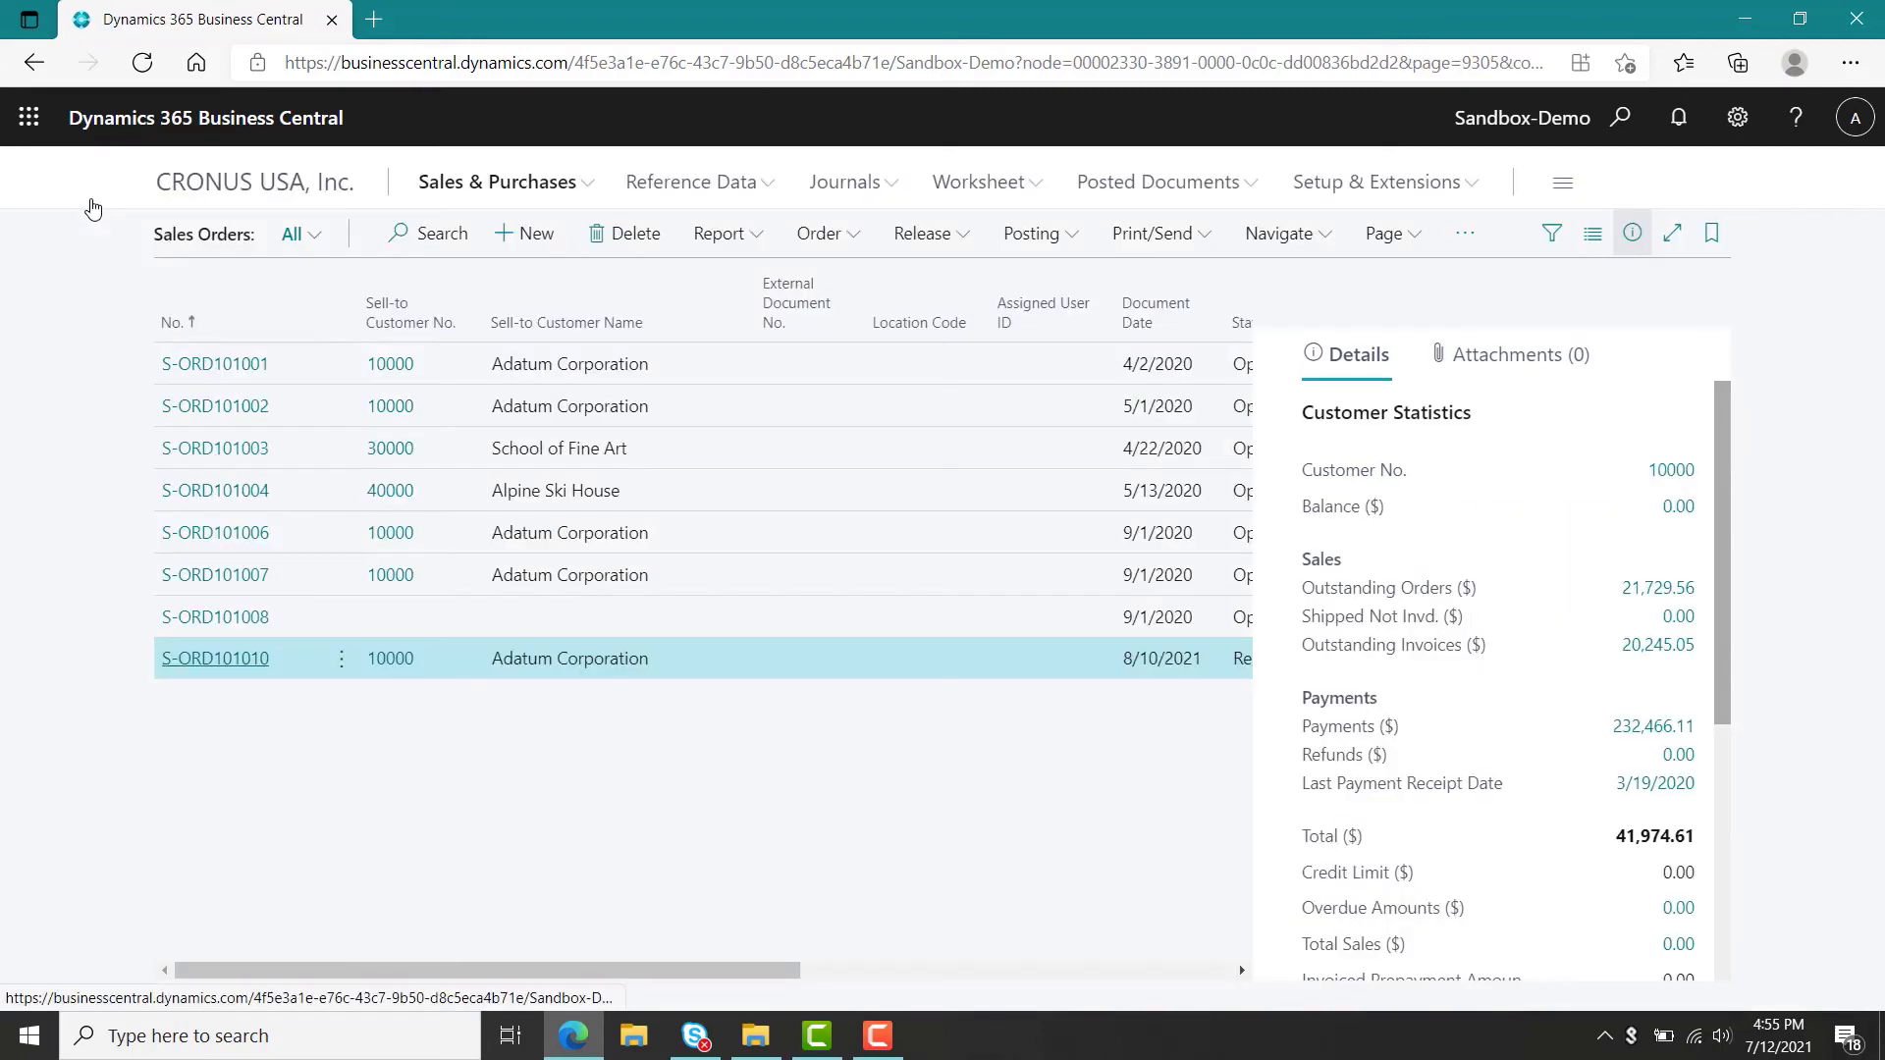
# Calculate a regenerative plan in the planning worksheet using forecast NBD-1.
pyautogui.click(32, 64)
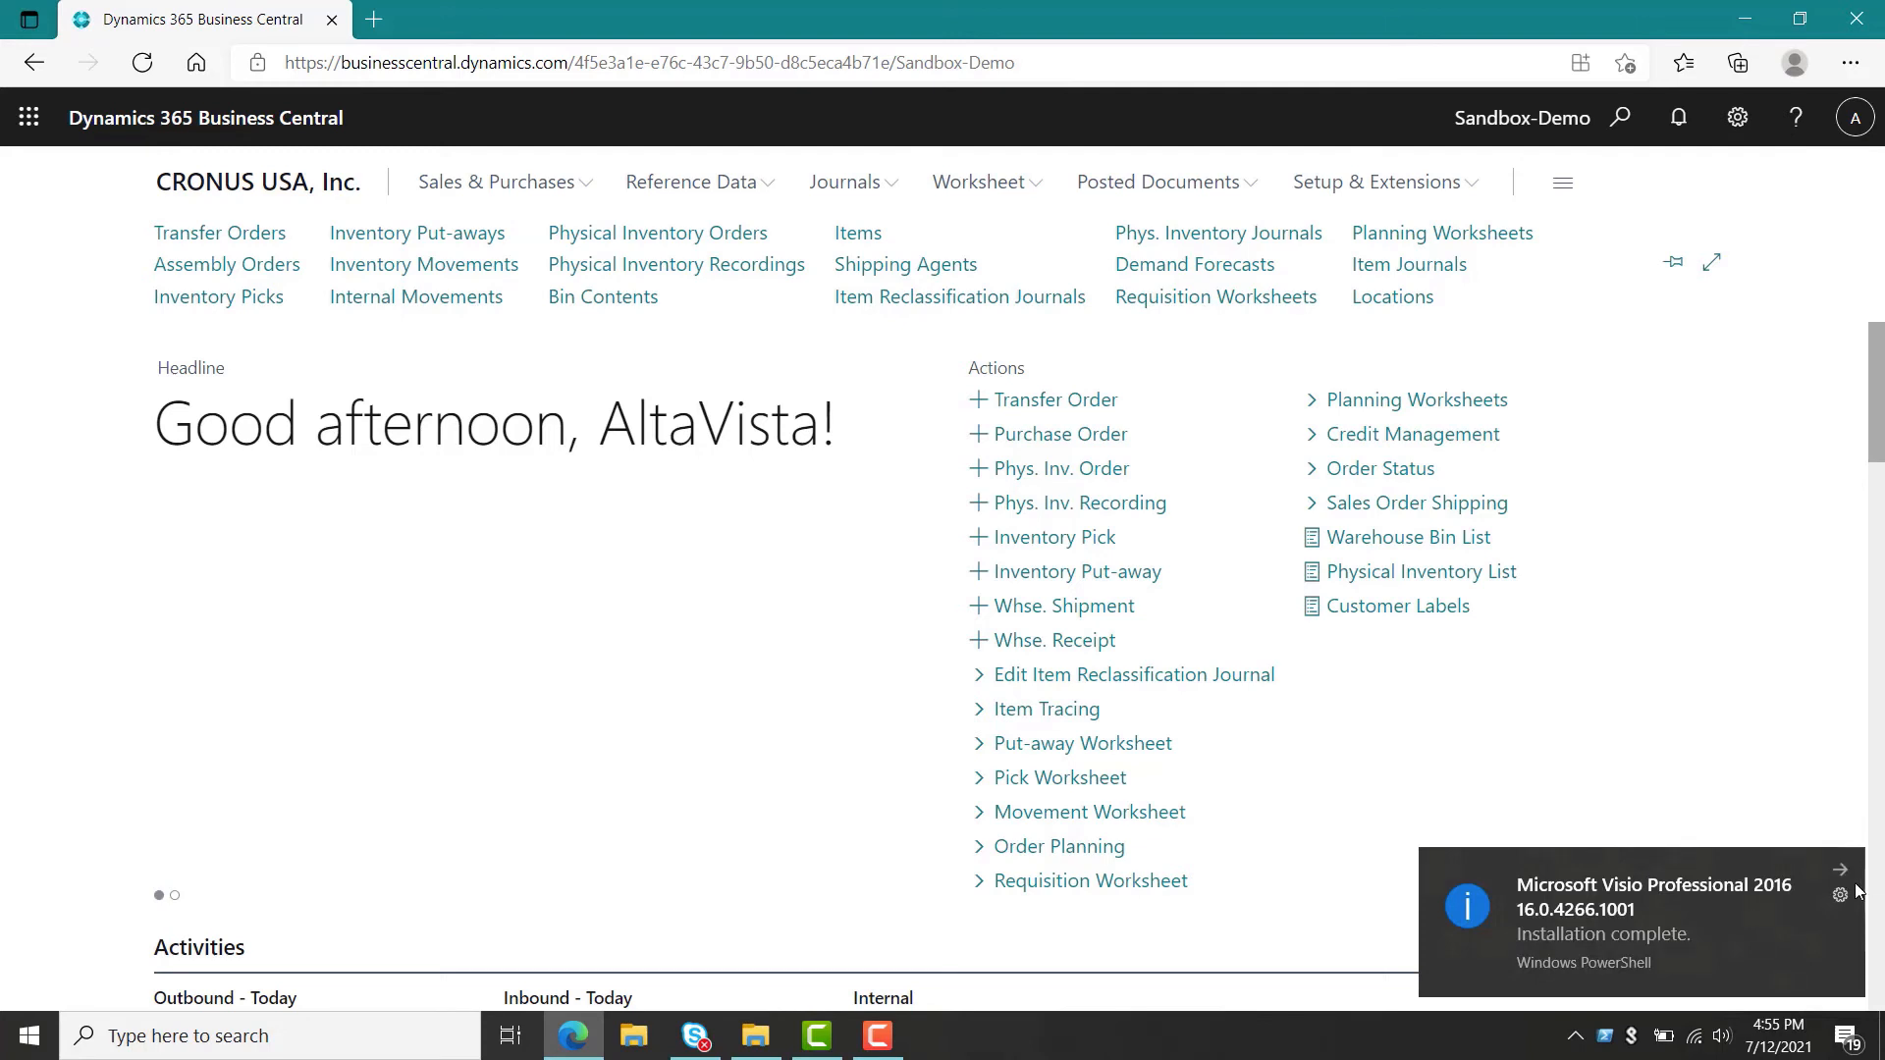
pyautogui.click(1842, 870)
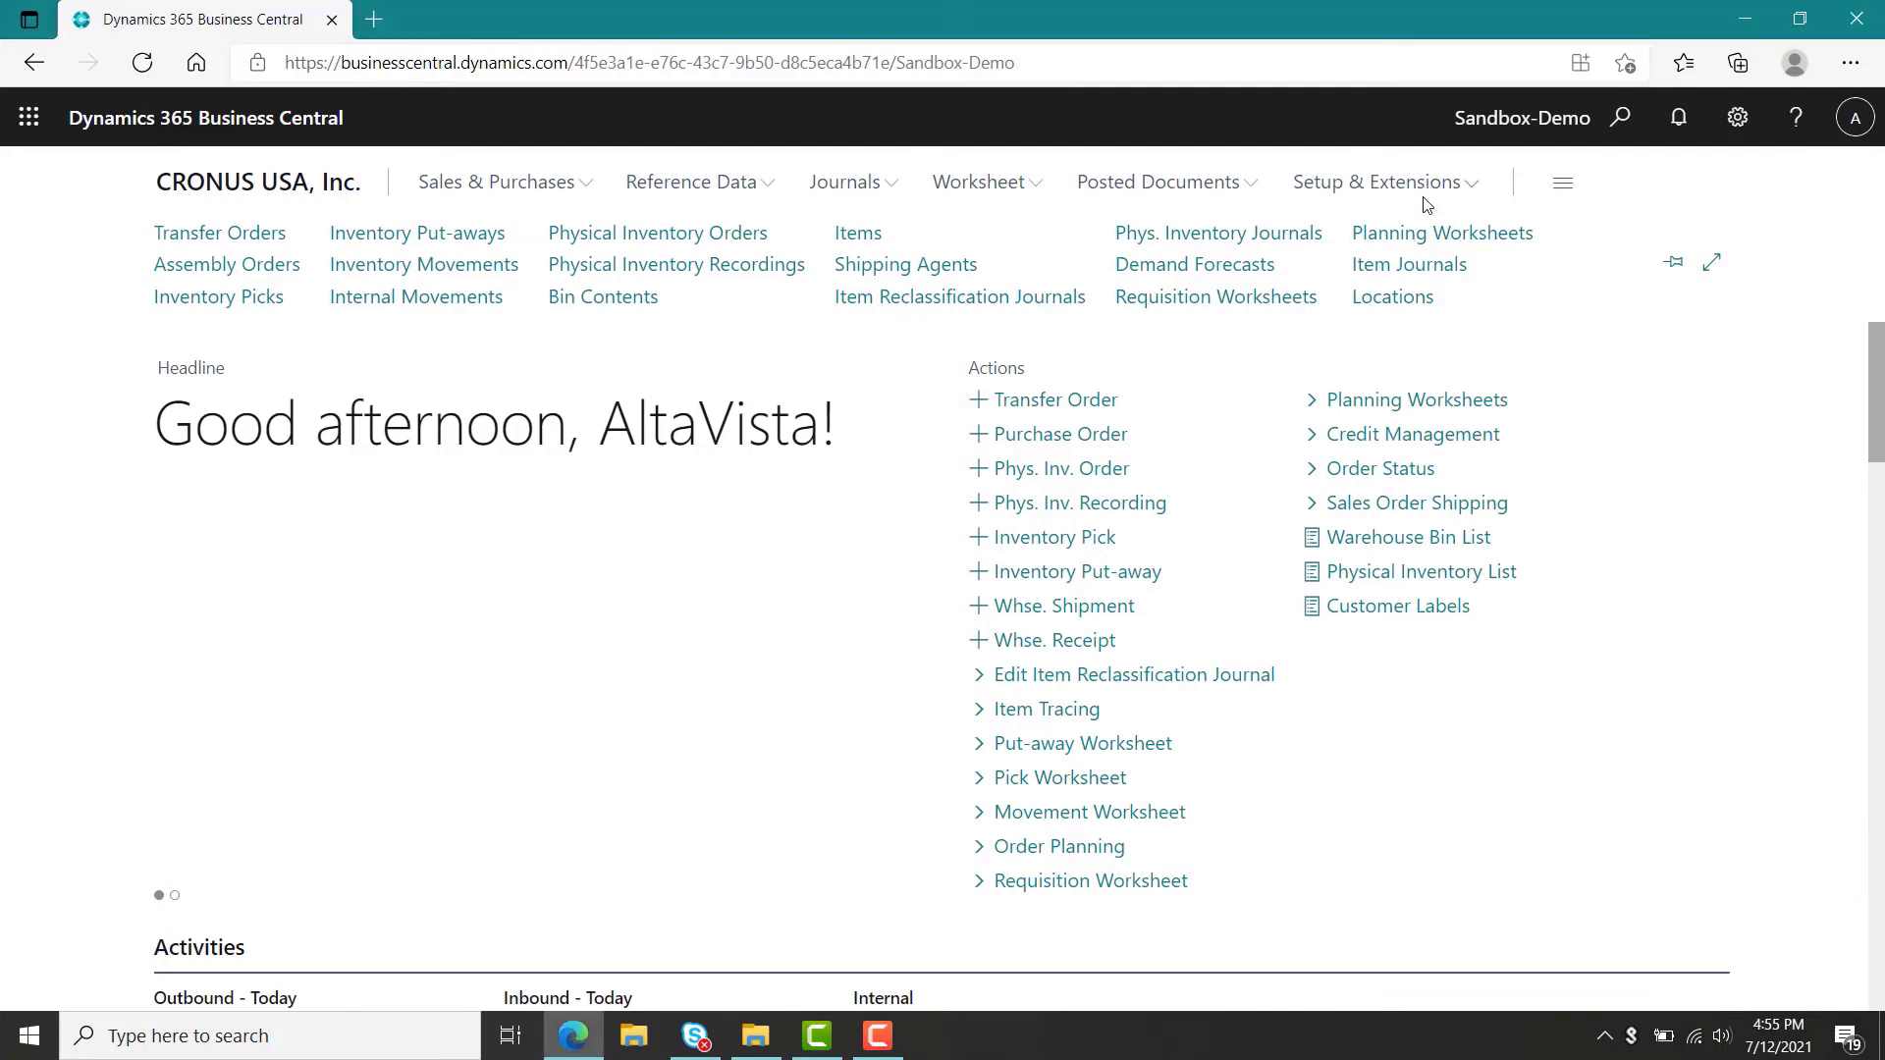
pyautogui.click(1424, 236)
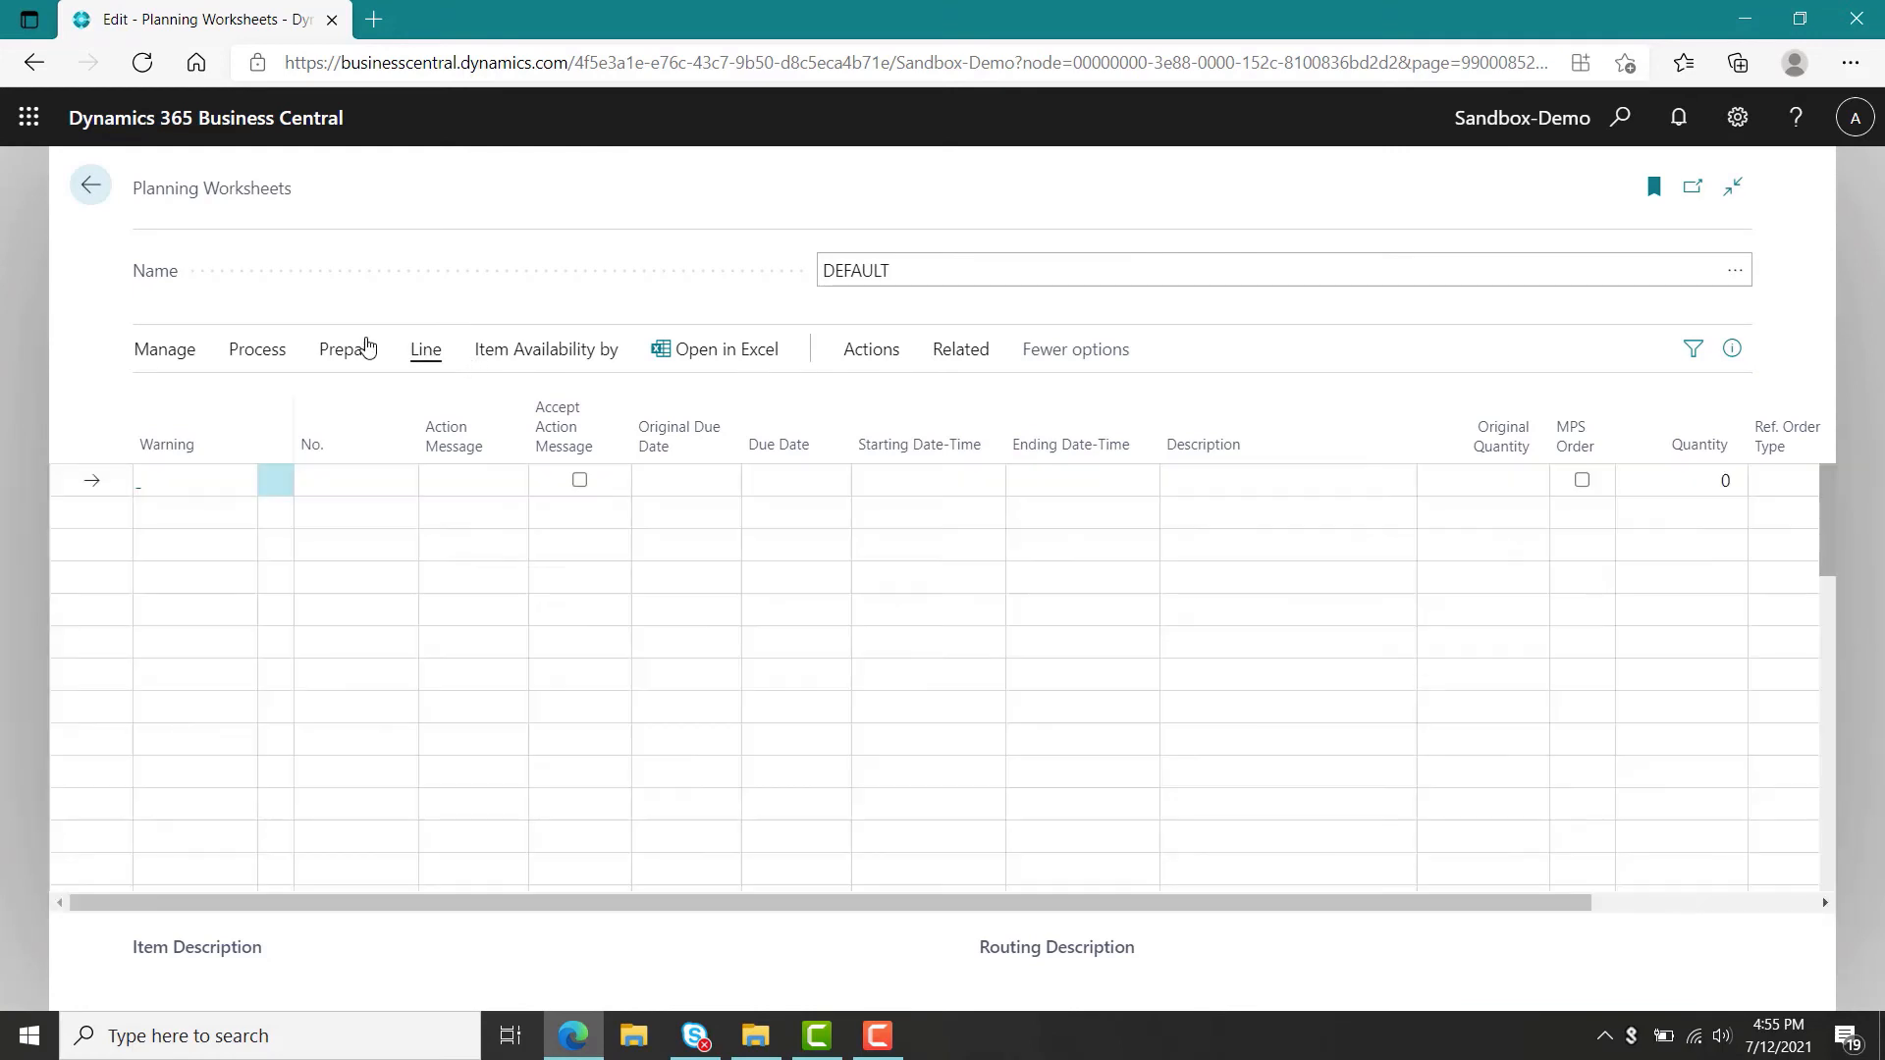
pyautogui.click(349, 353)
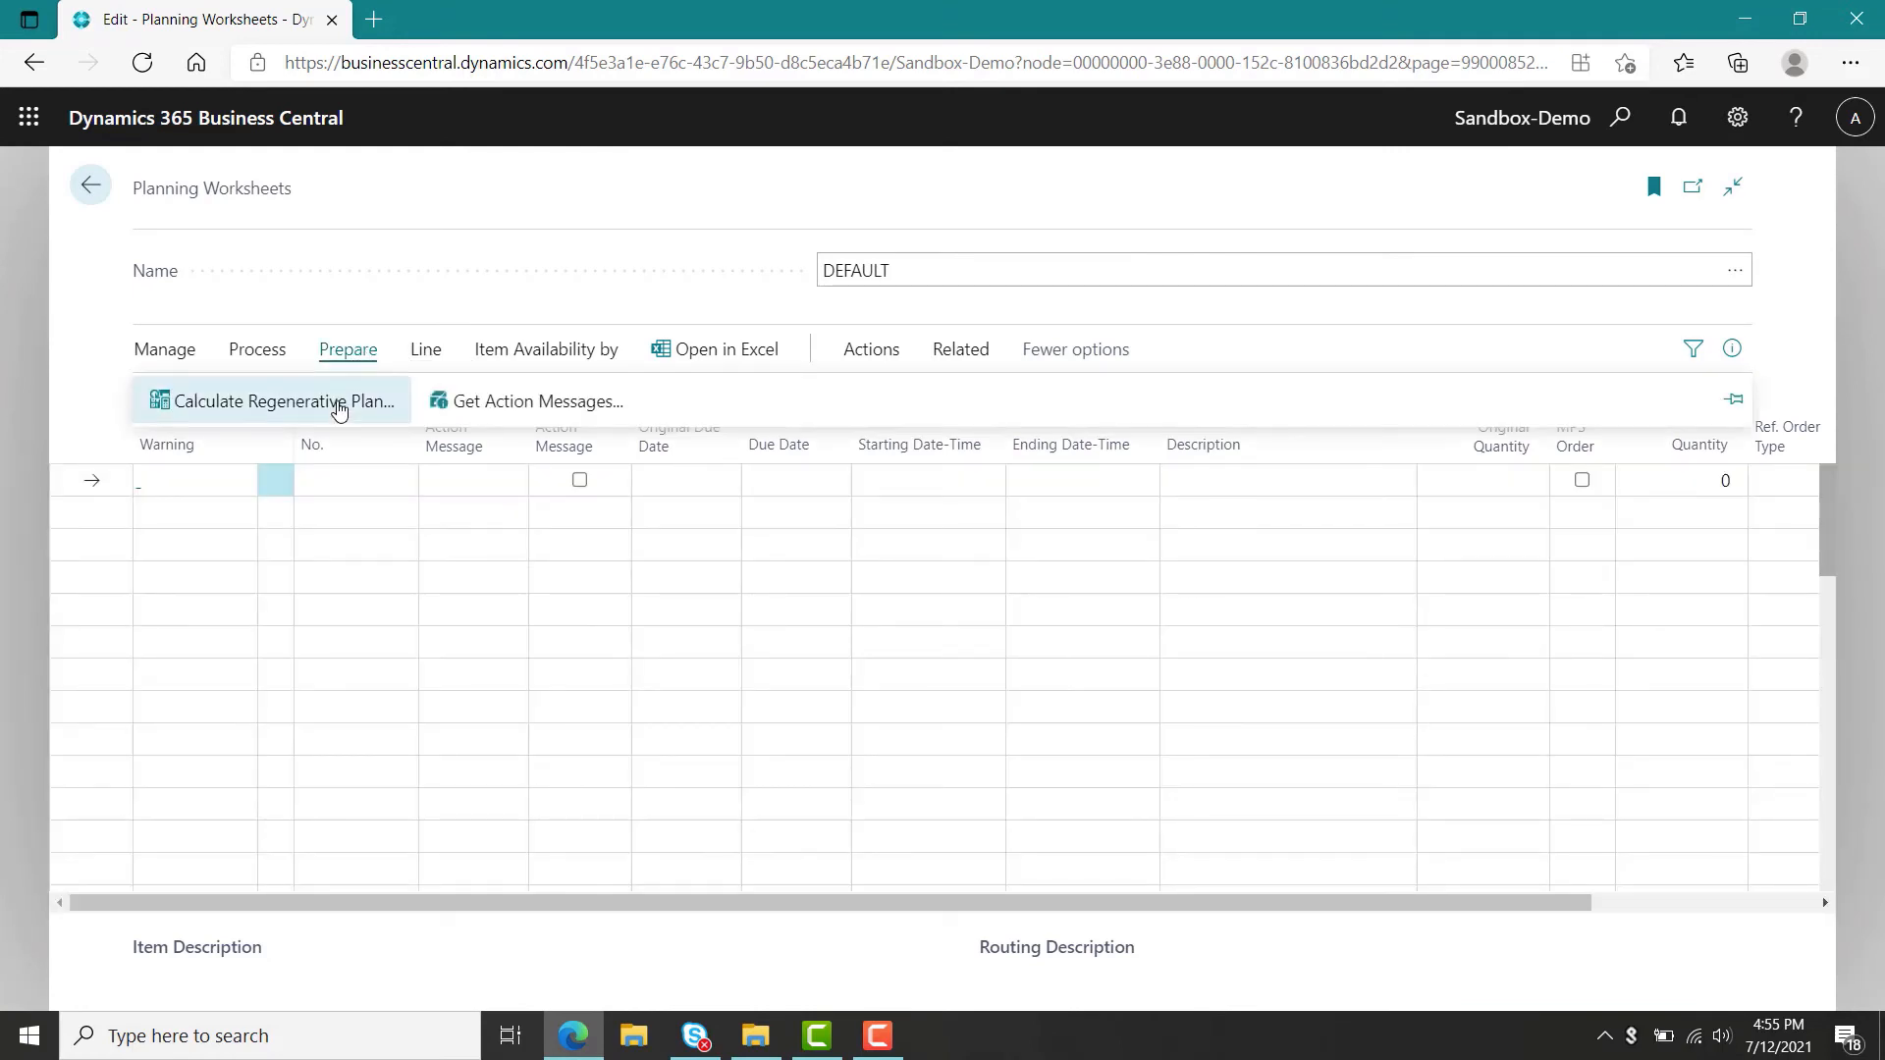
pyautogui.click(339, 403)
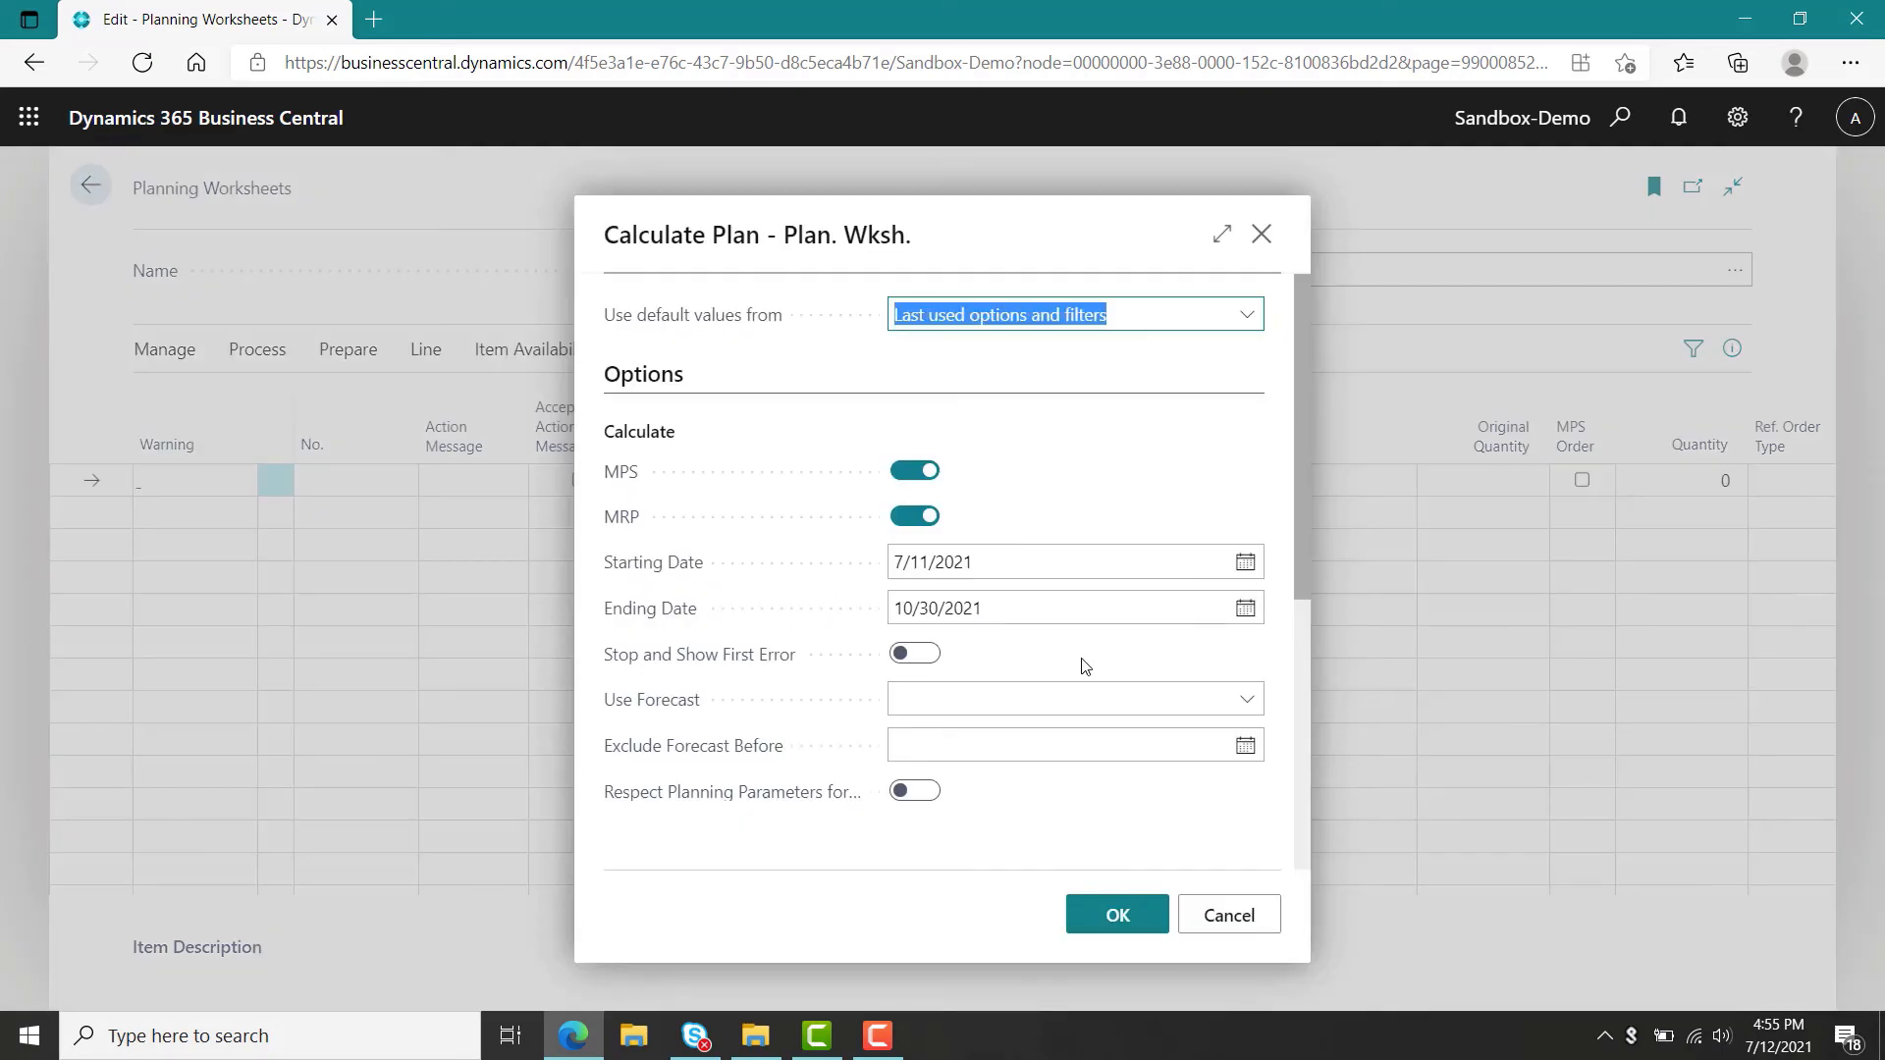
pyautogui.click(1232, 703)
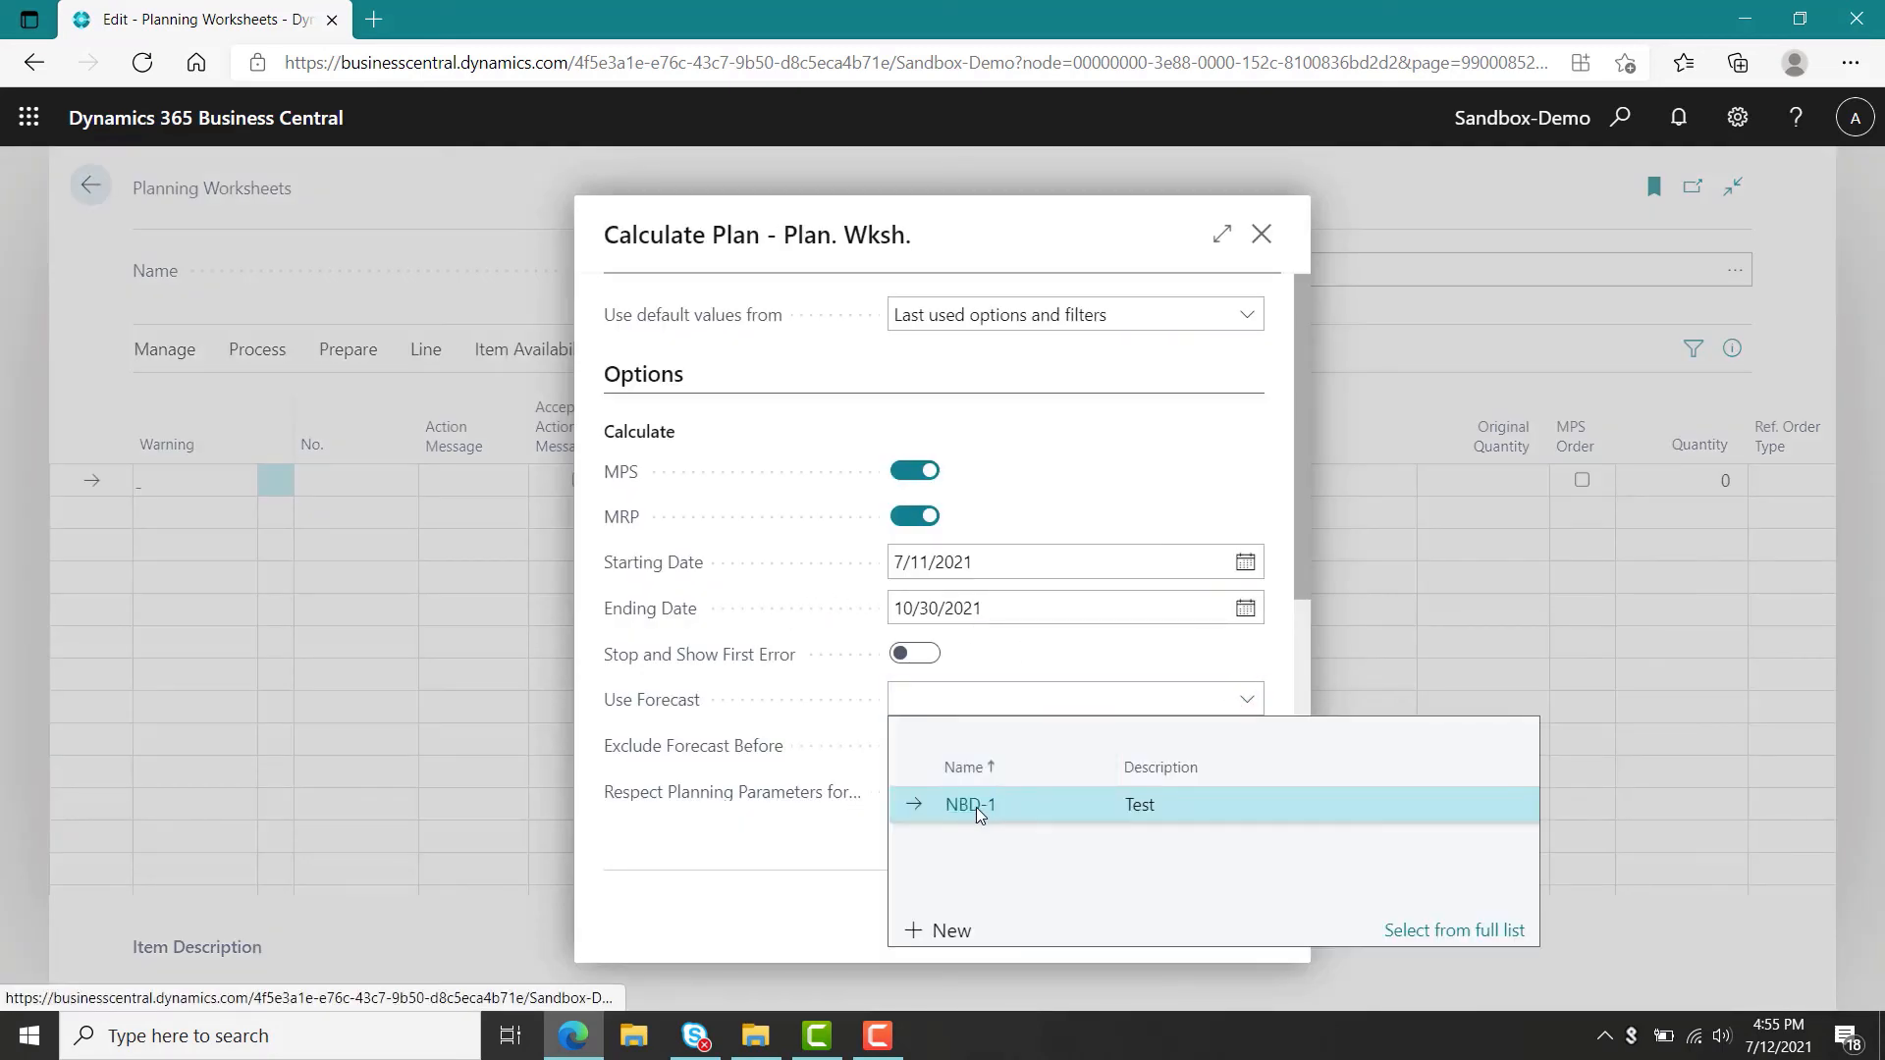
pyautogui.click(976, 807)
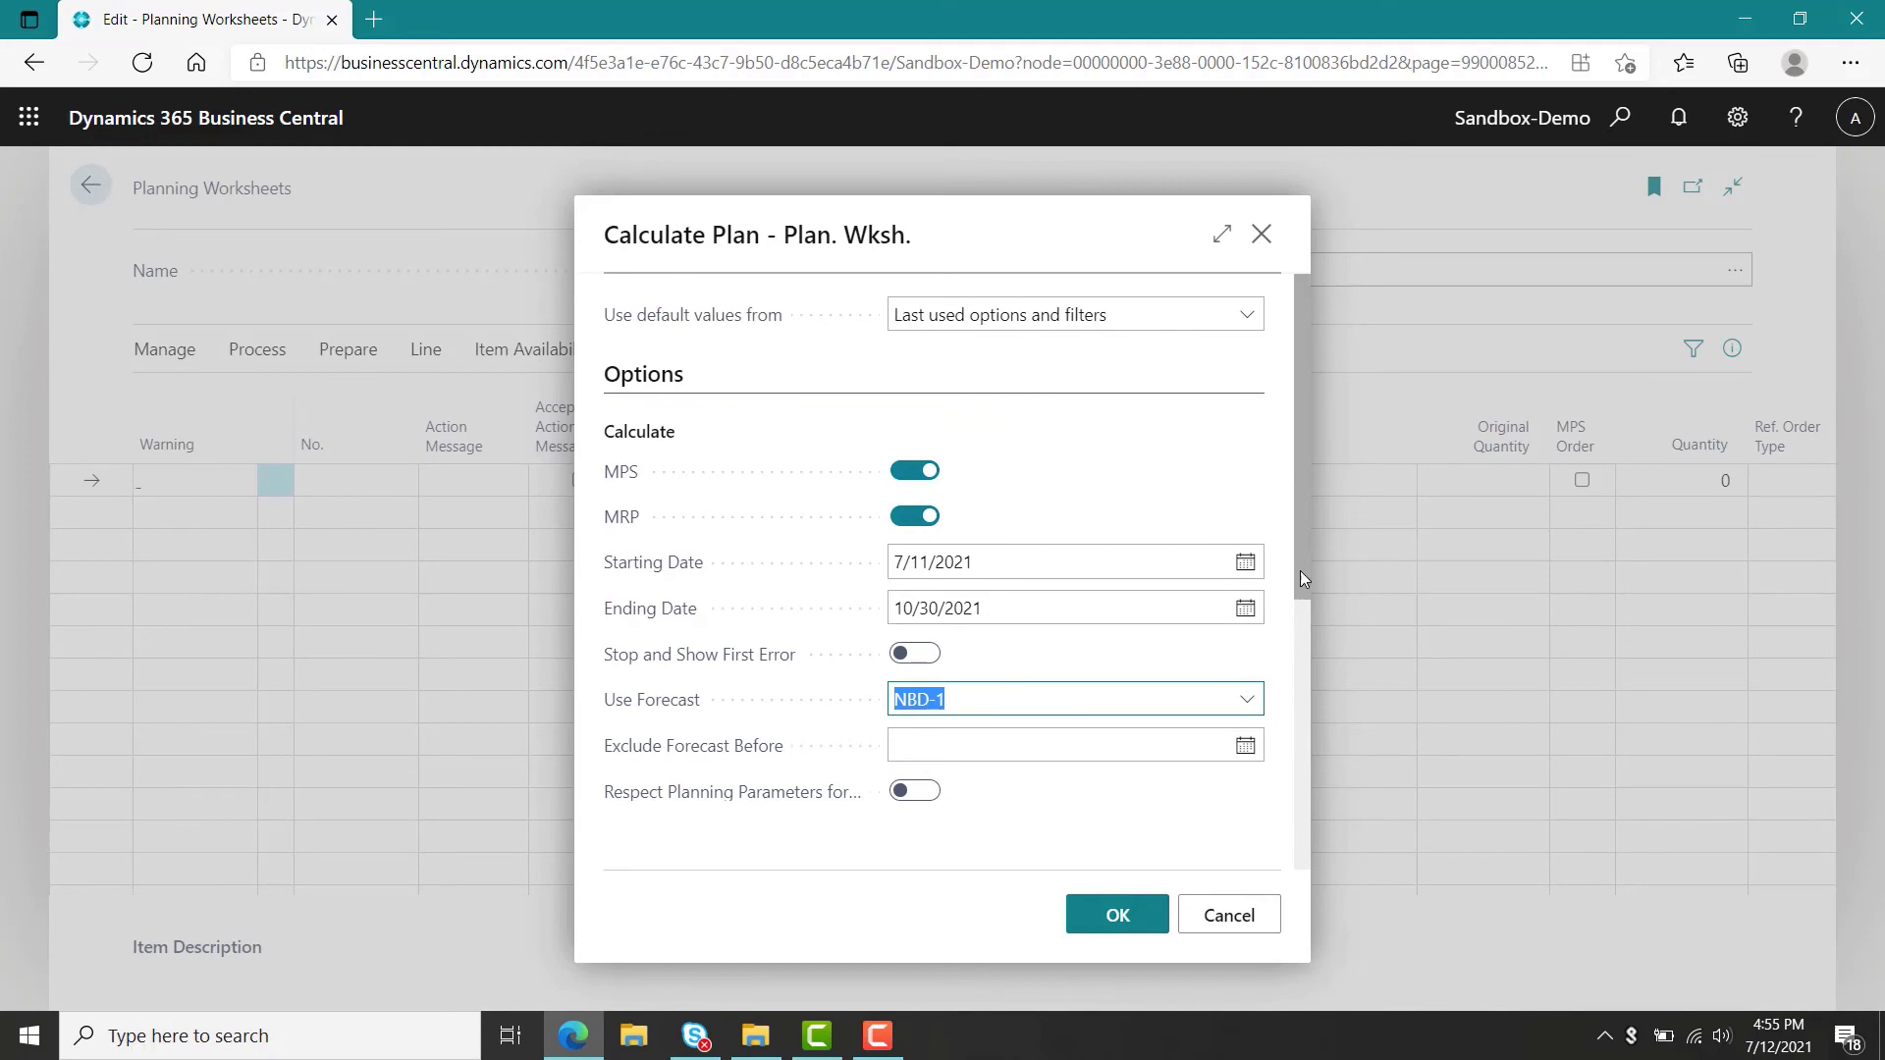
pyautogui.moveTo(1300, 575); pyautogui.dragTo(1312, 723)
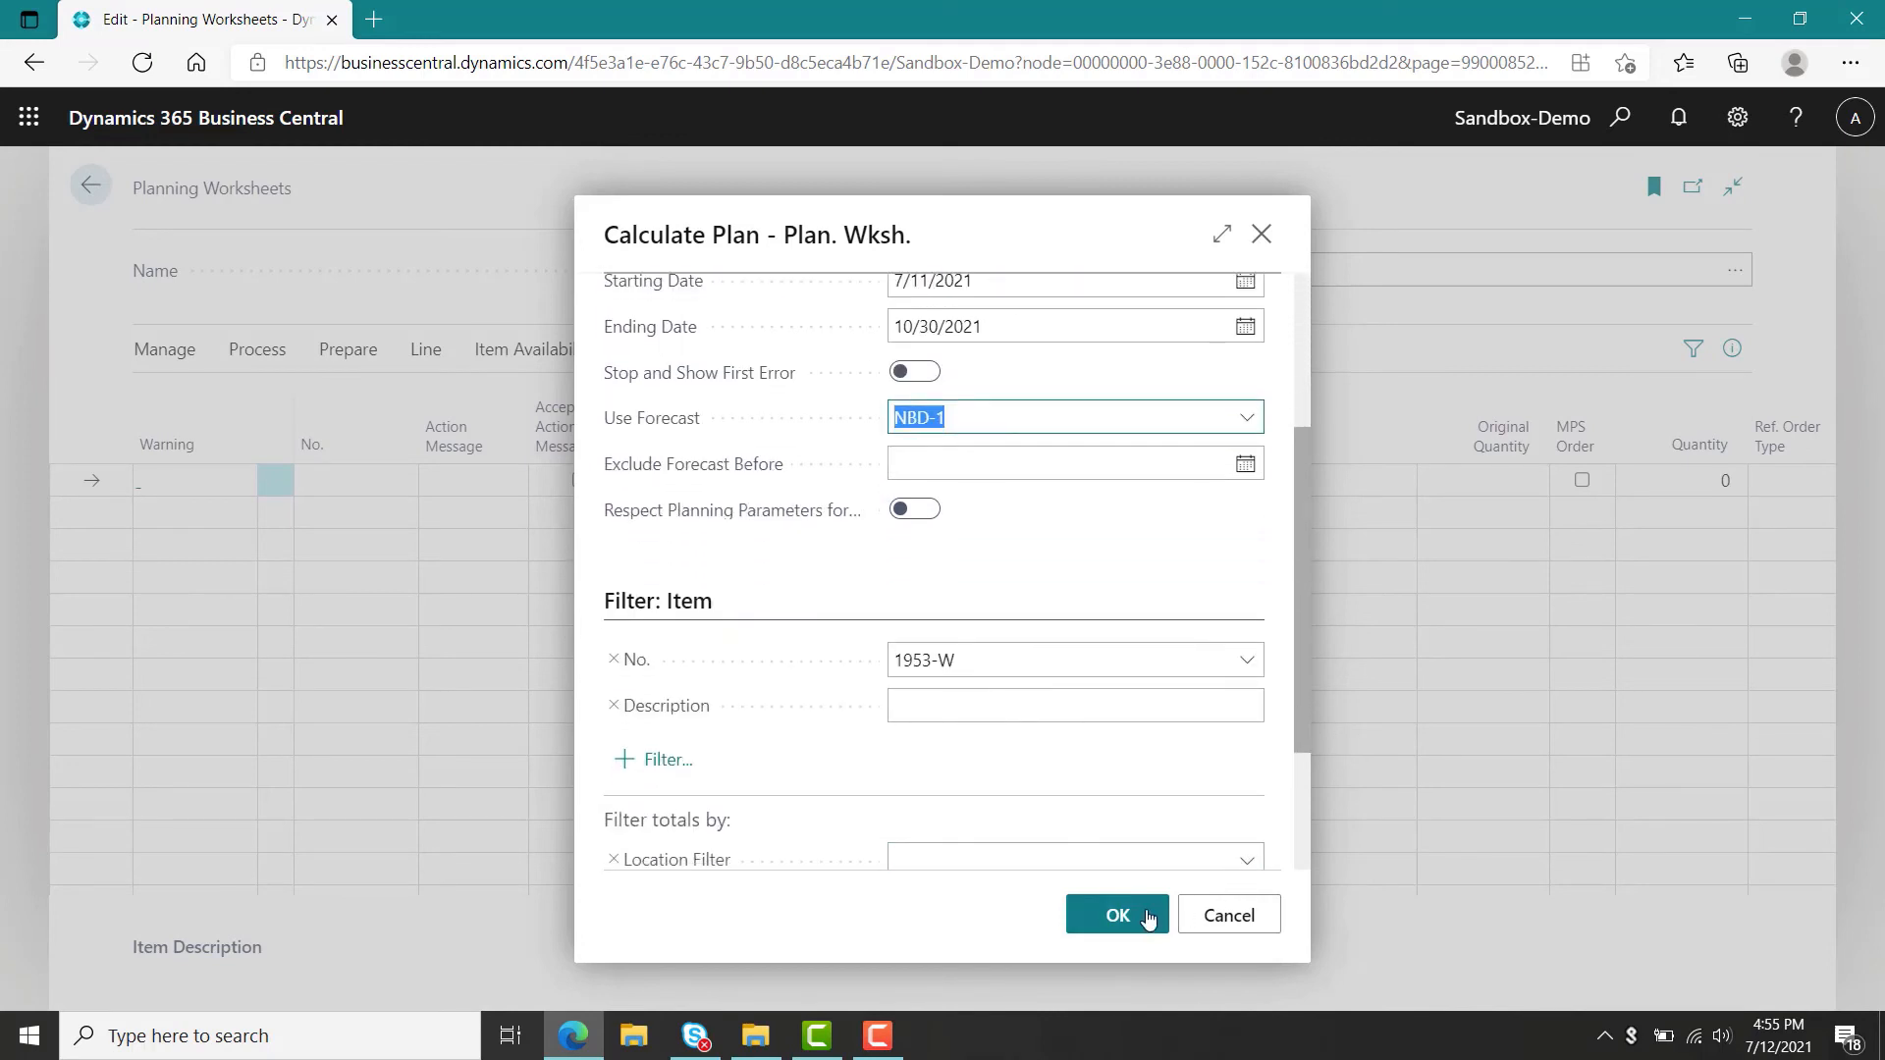
pyautogui.click(1119, 915)
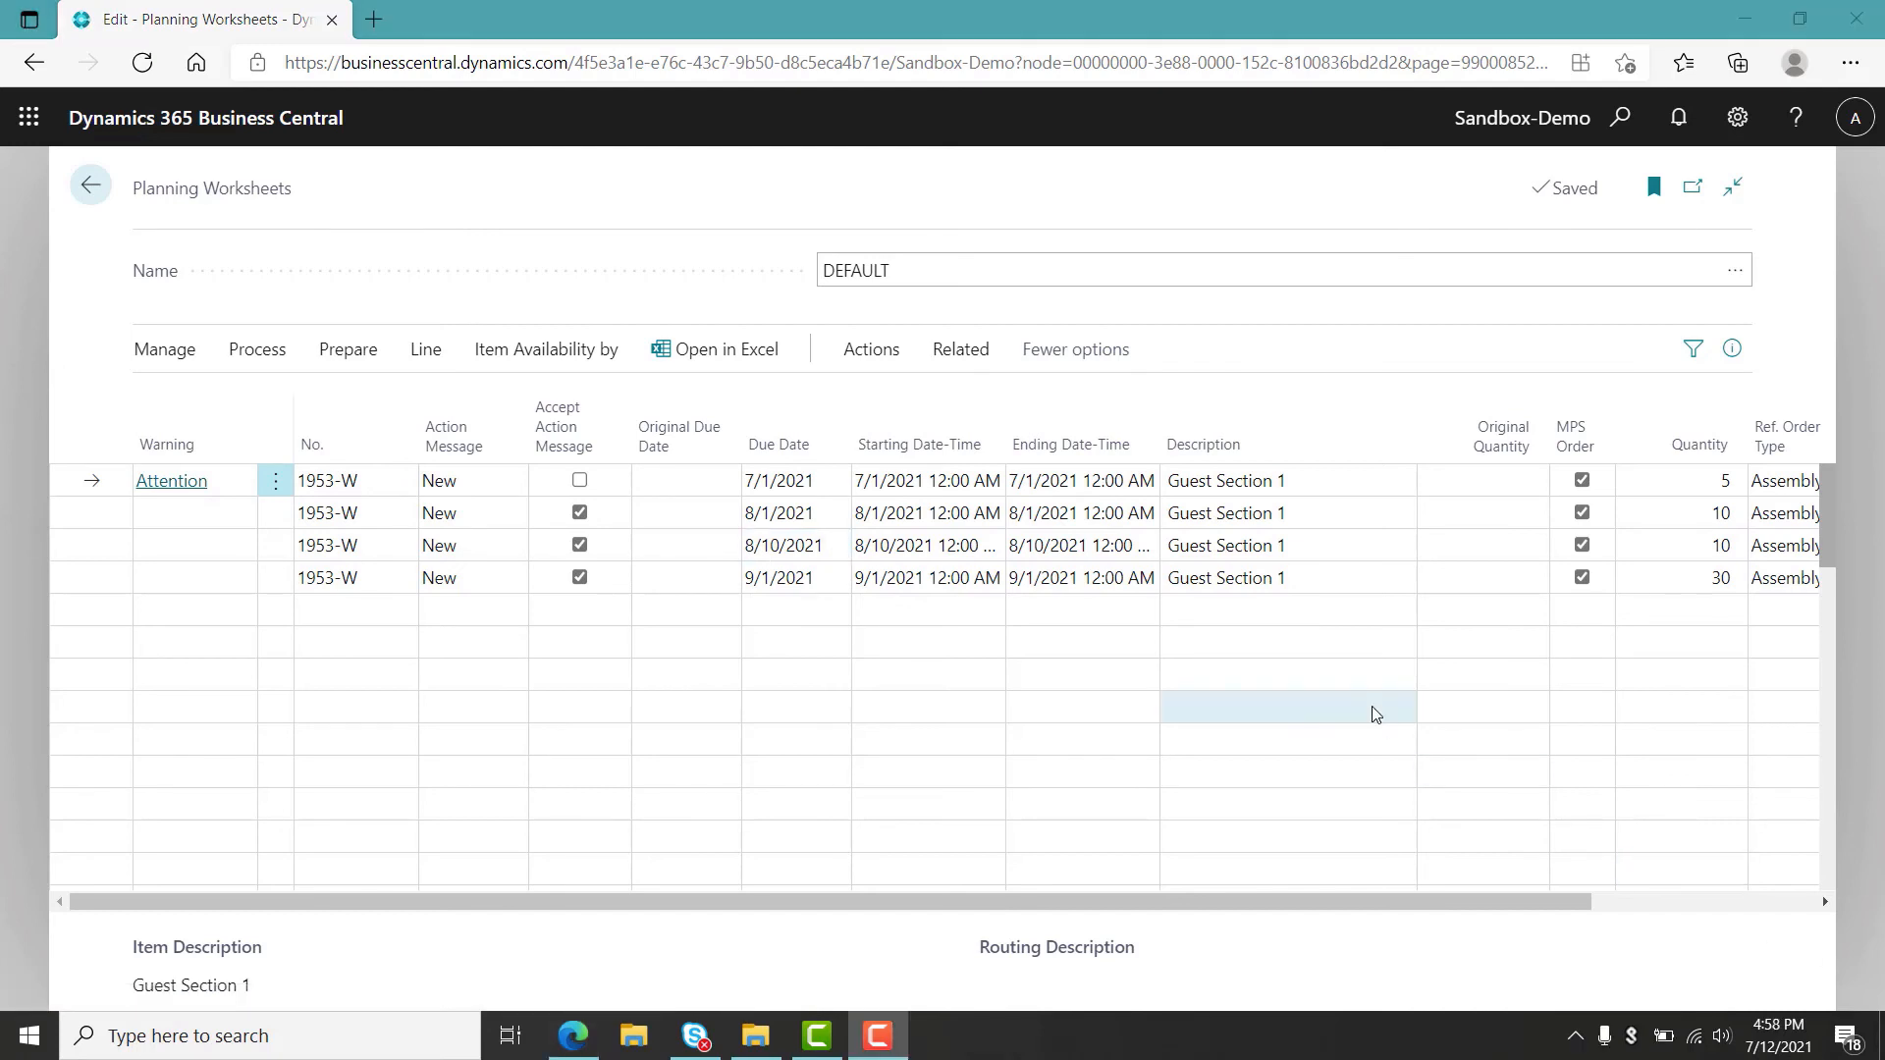
# Set the quantity of the 8/1/2021 planning line to 20.
pyautogui.click(1725, 527)
pyautogui.click(1725, 527)
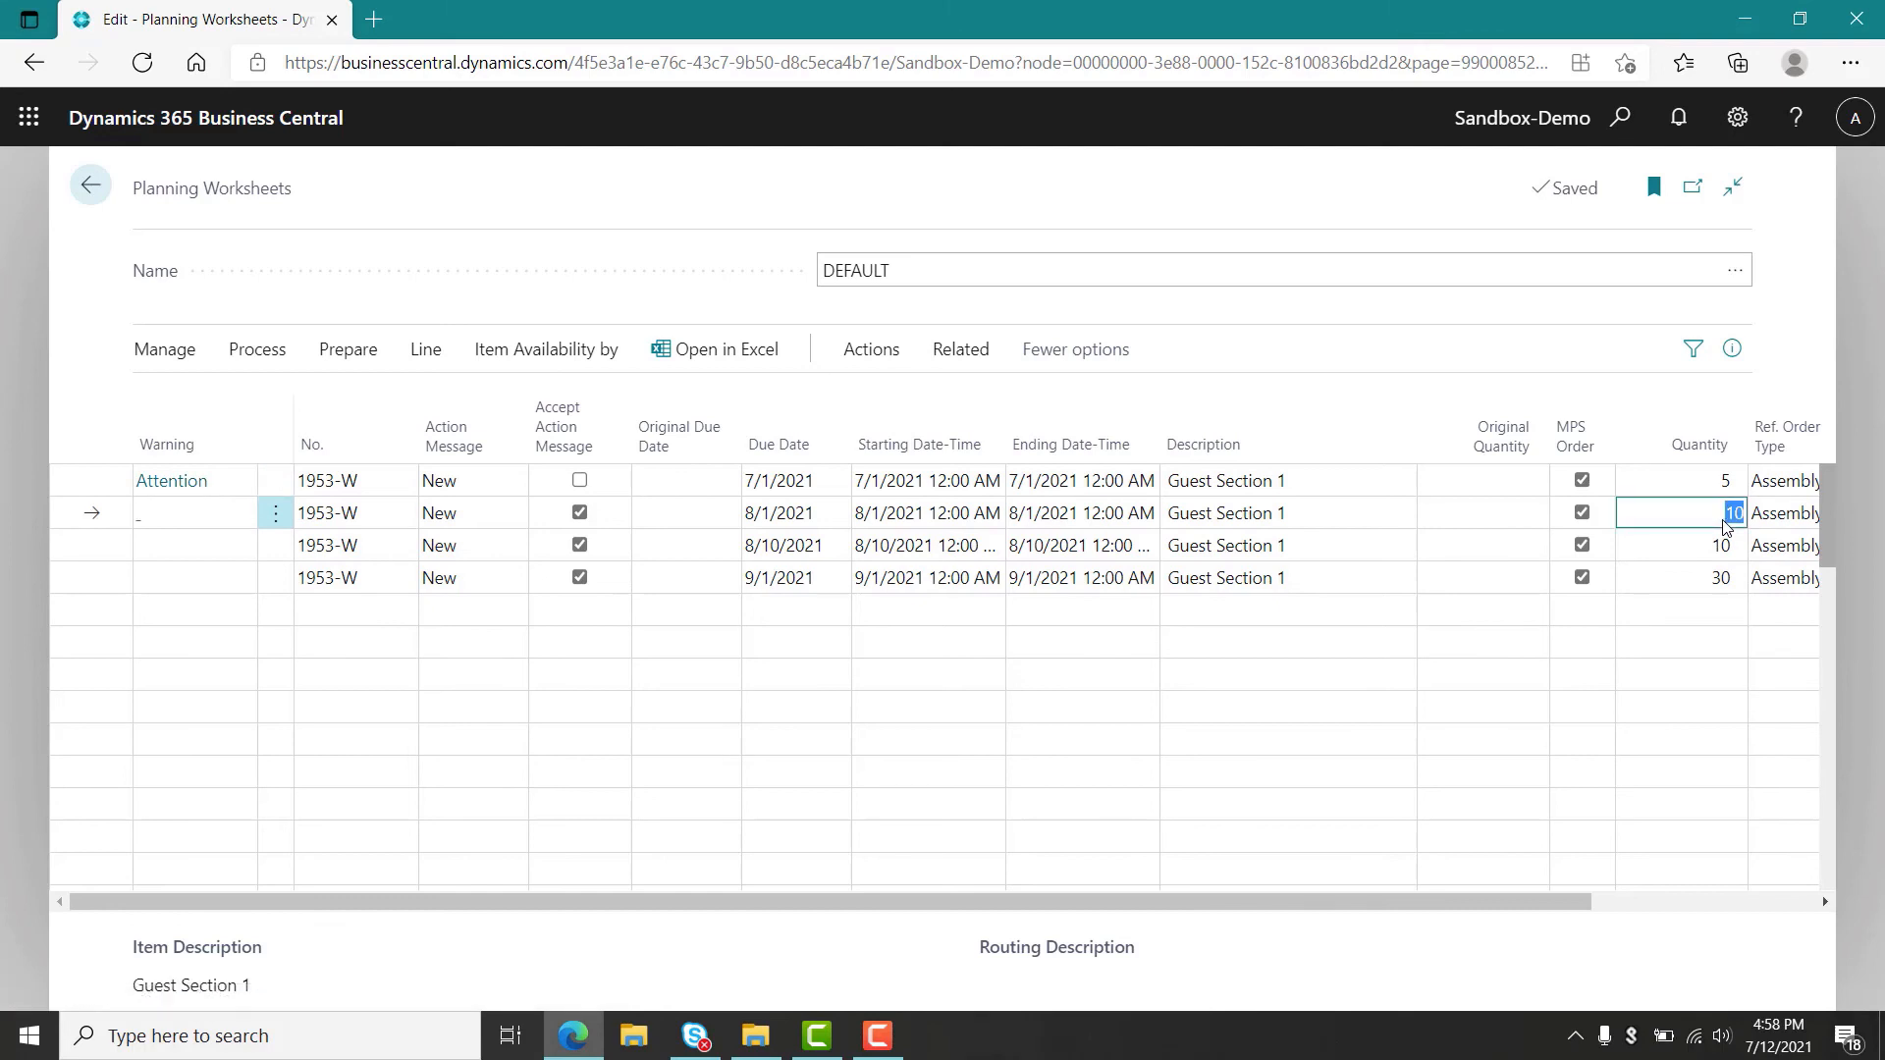
pyautogui.write('20')
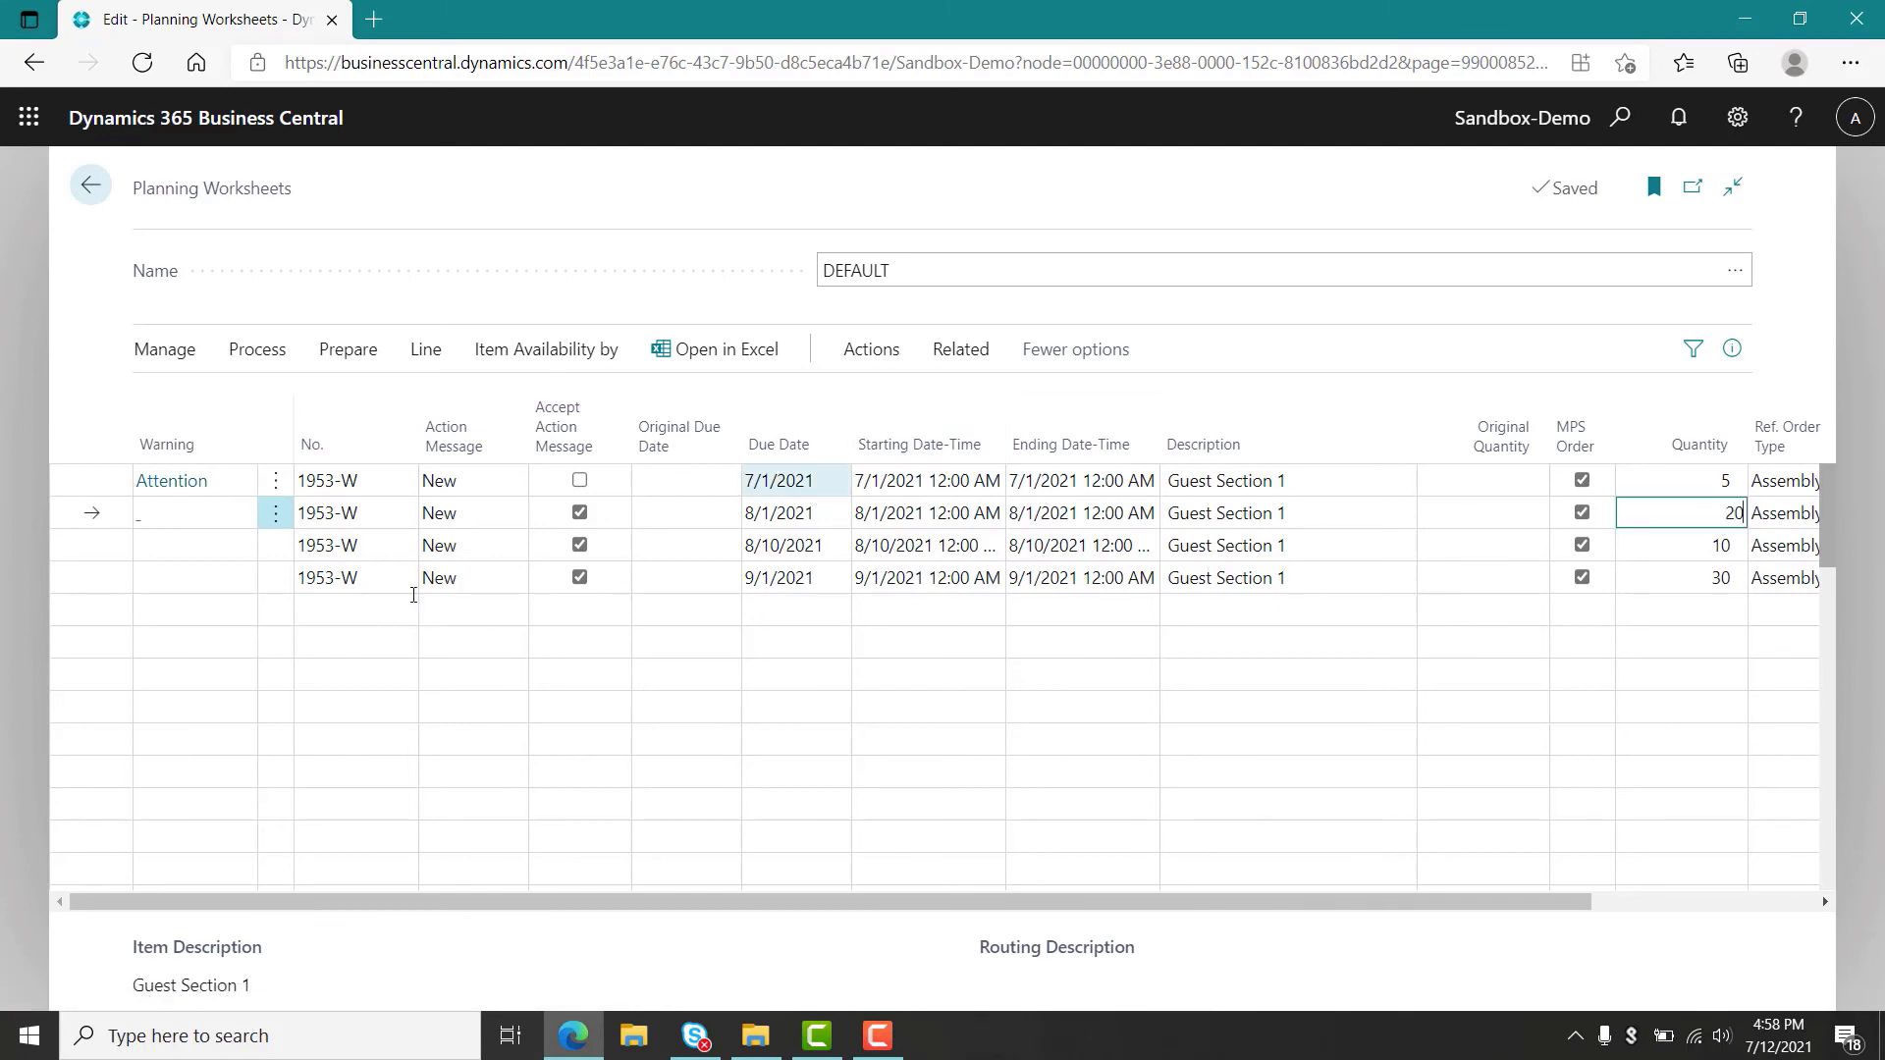
# Delete the 8/10/2021 planning line.
pyautogui.click(275, 546)
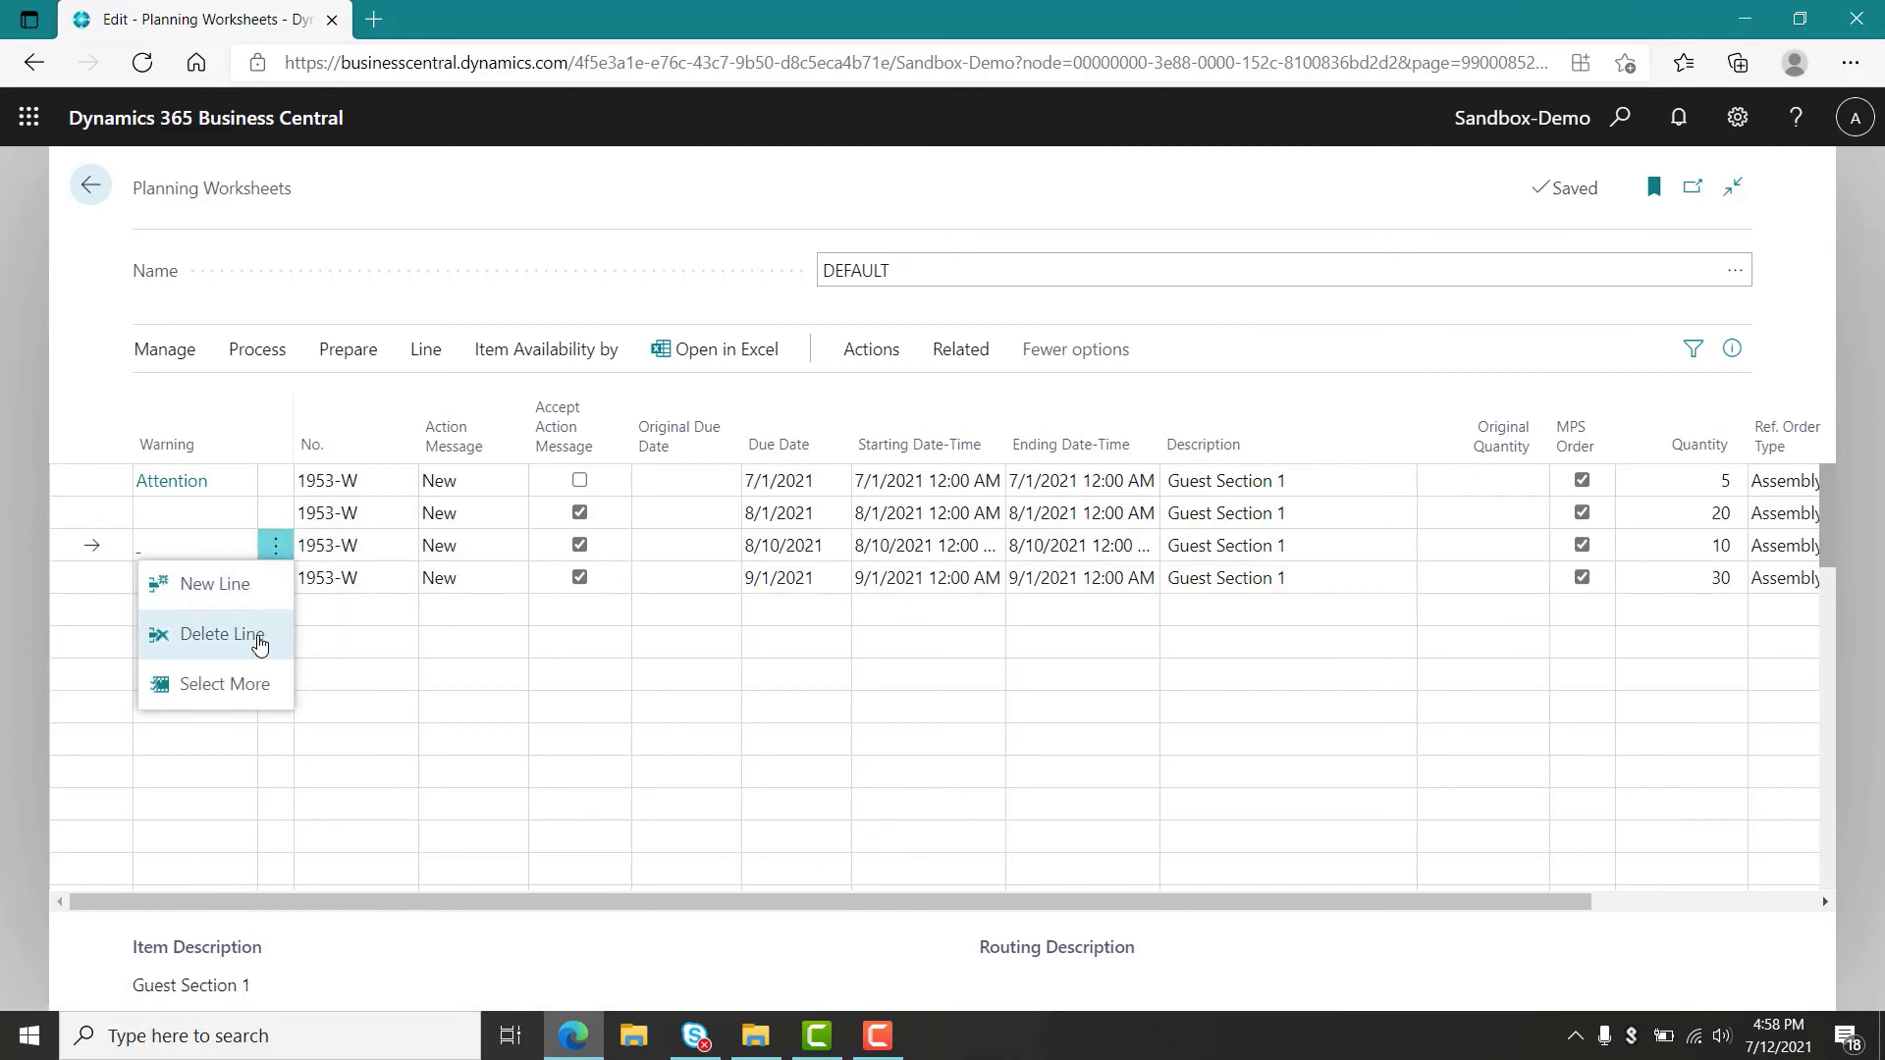
pyautogui.click(259, 639)
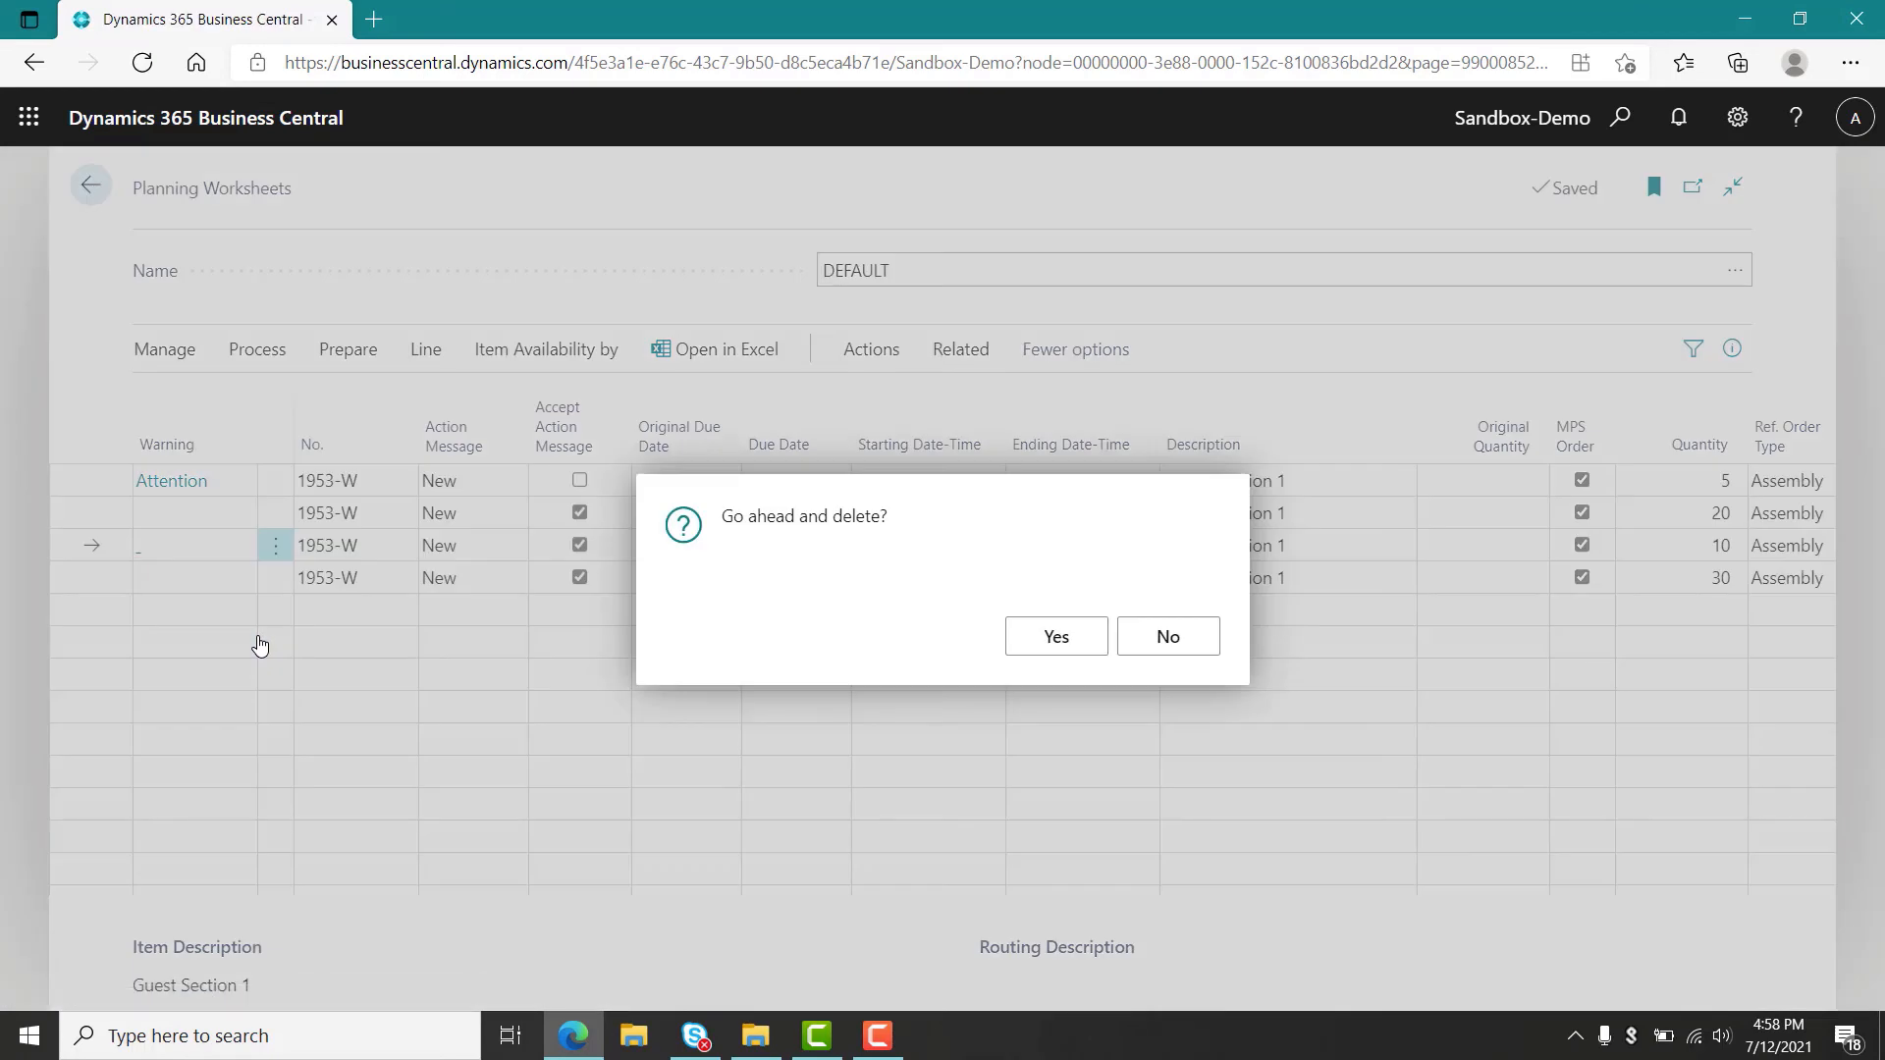
pyautogui.click(1056, 648)
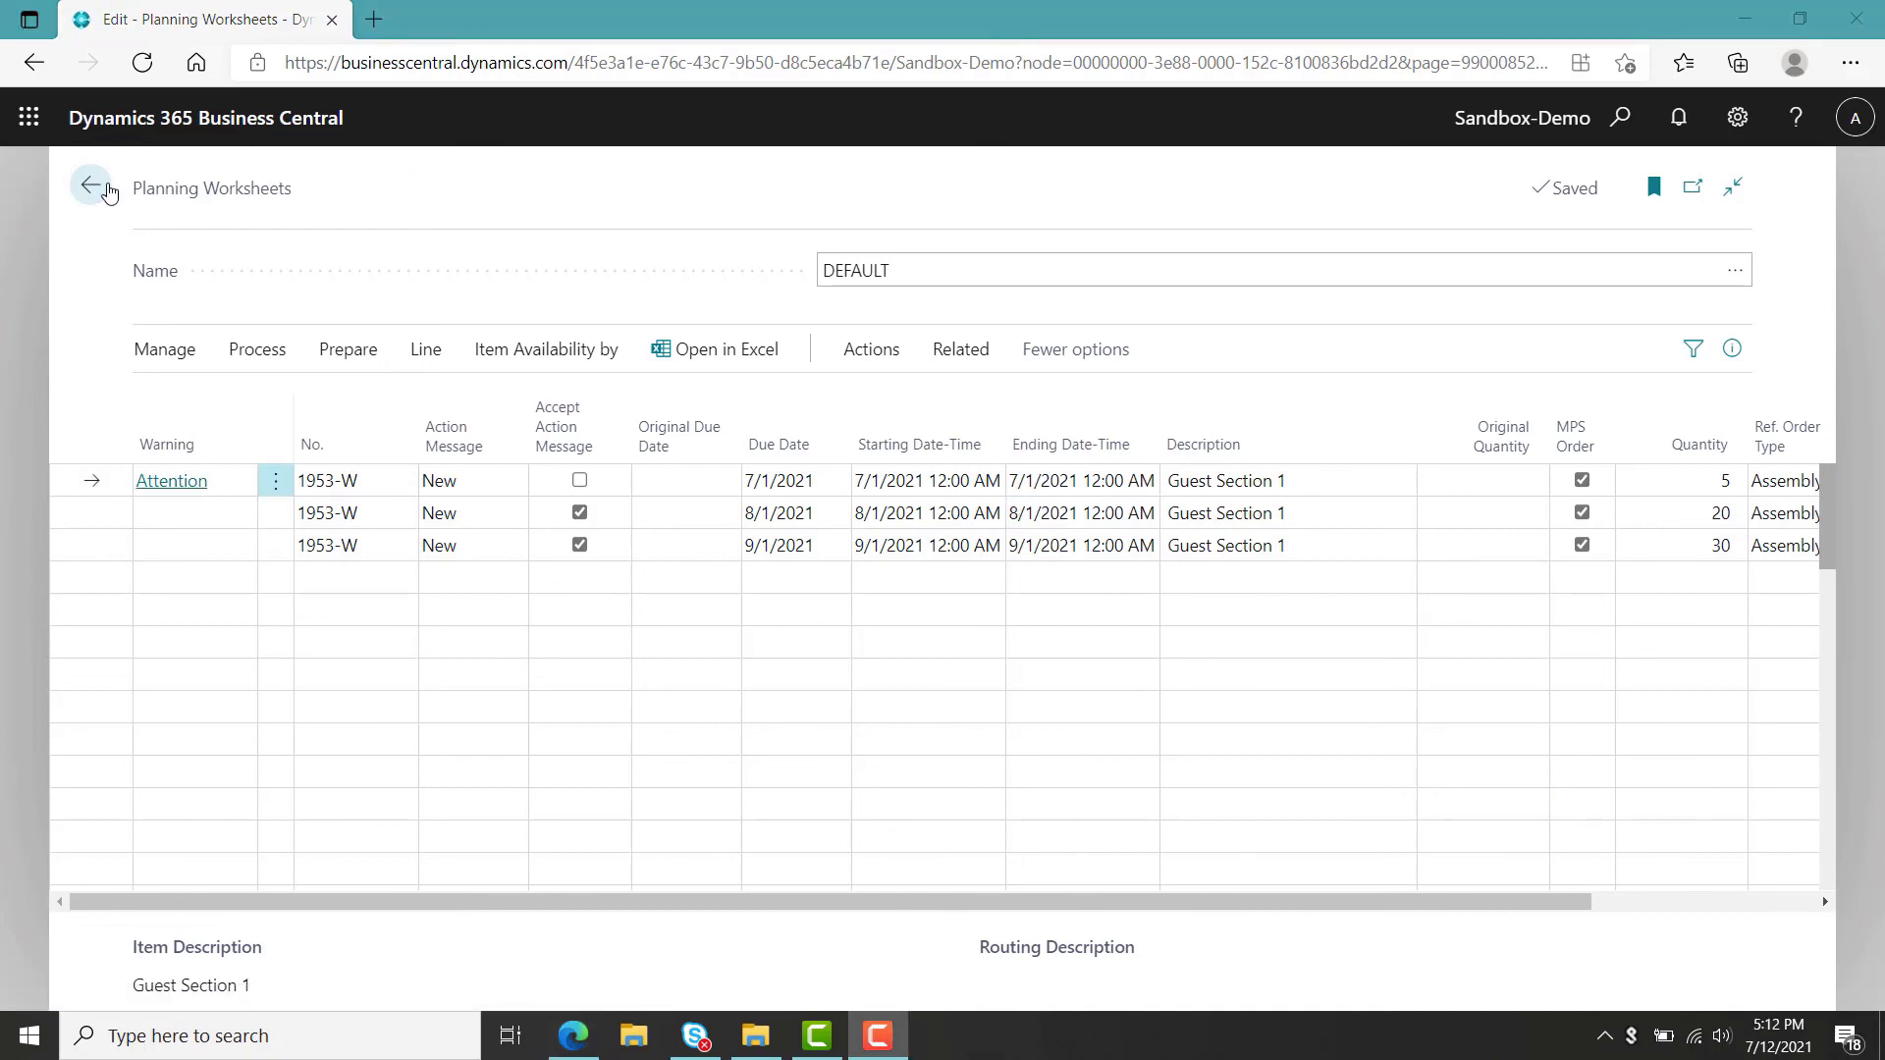
# Open Manufacturing Setup and turn off Combined MPS/MRP Calculation.
pyautogui.click(91, 186)
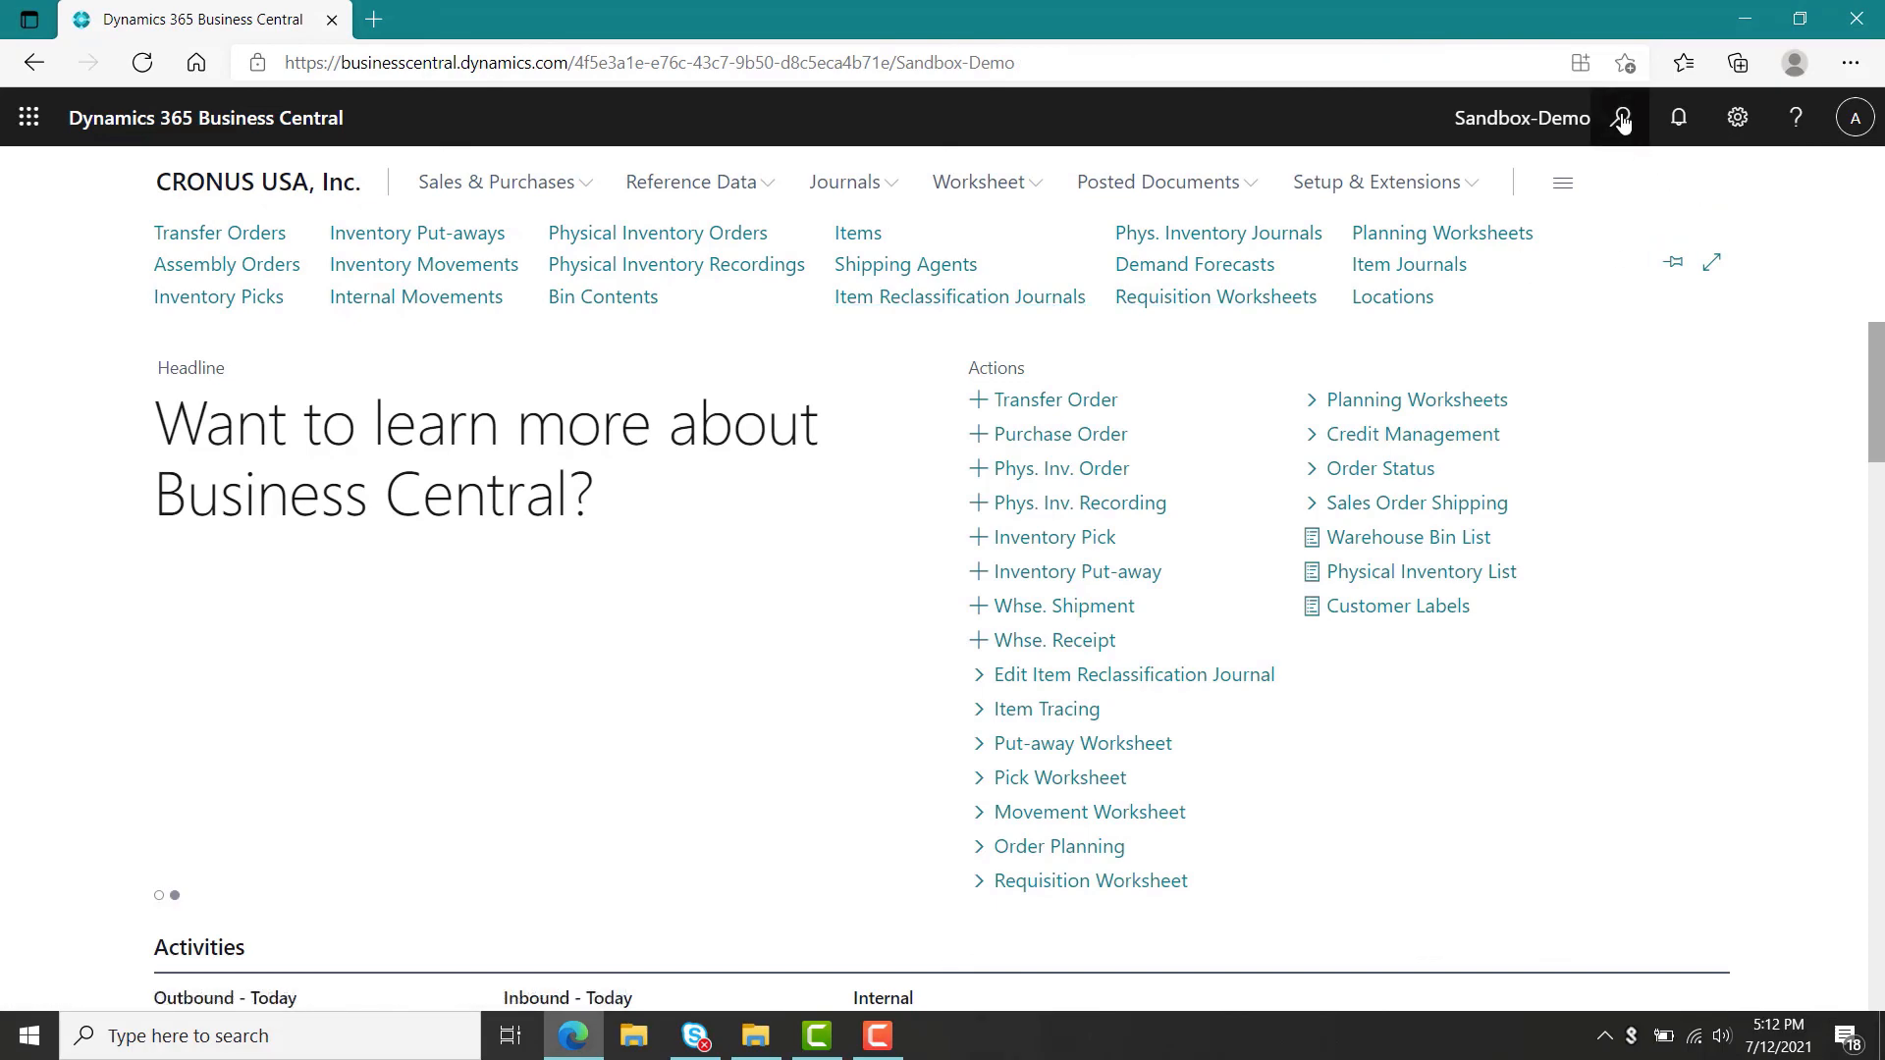
pyautogui.click(1622, 118)
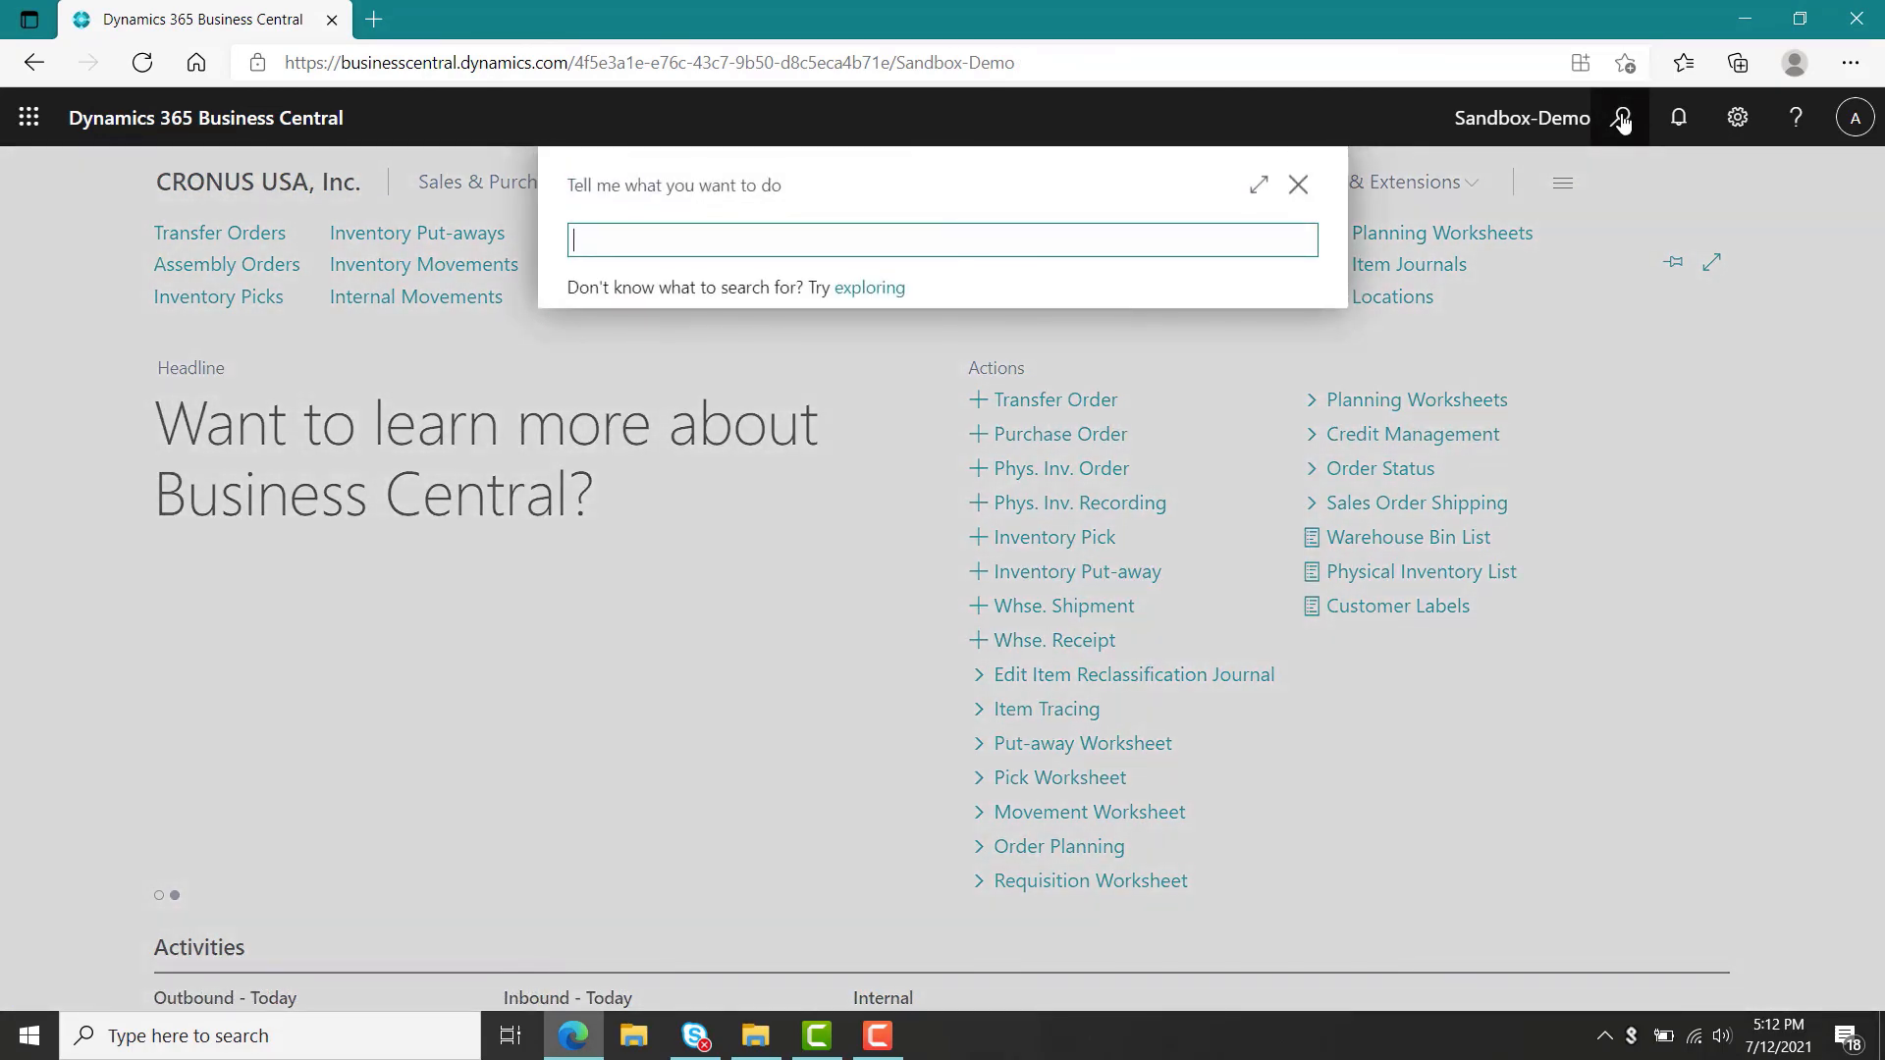
pyautogui.write('manufactur')
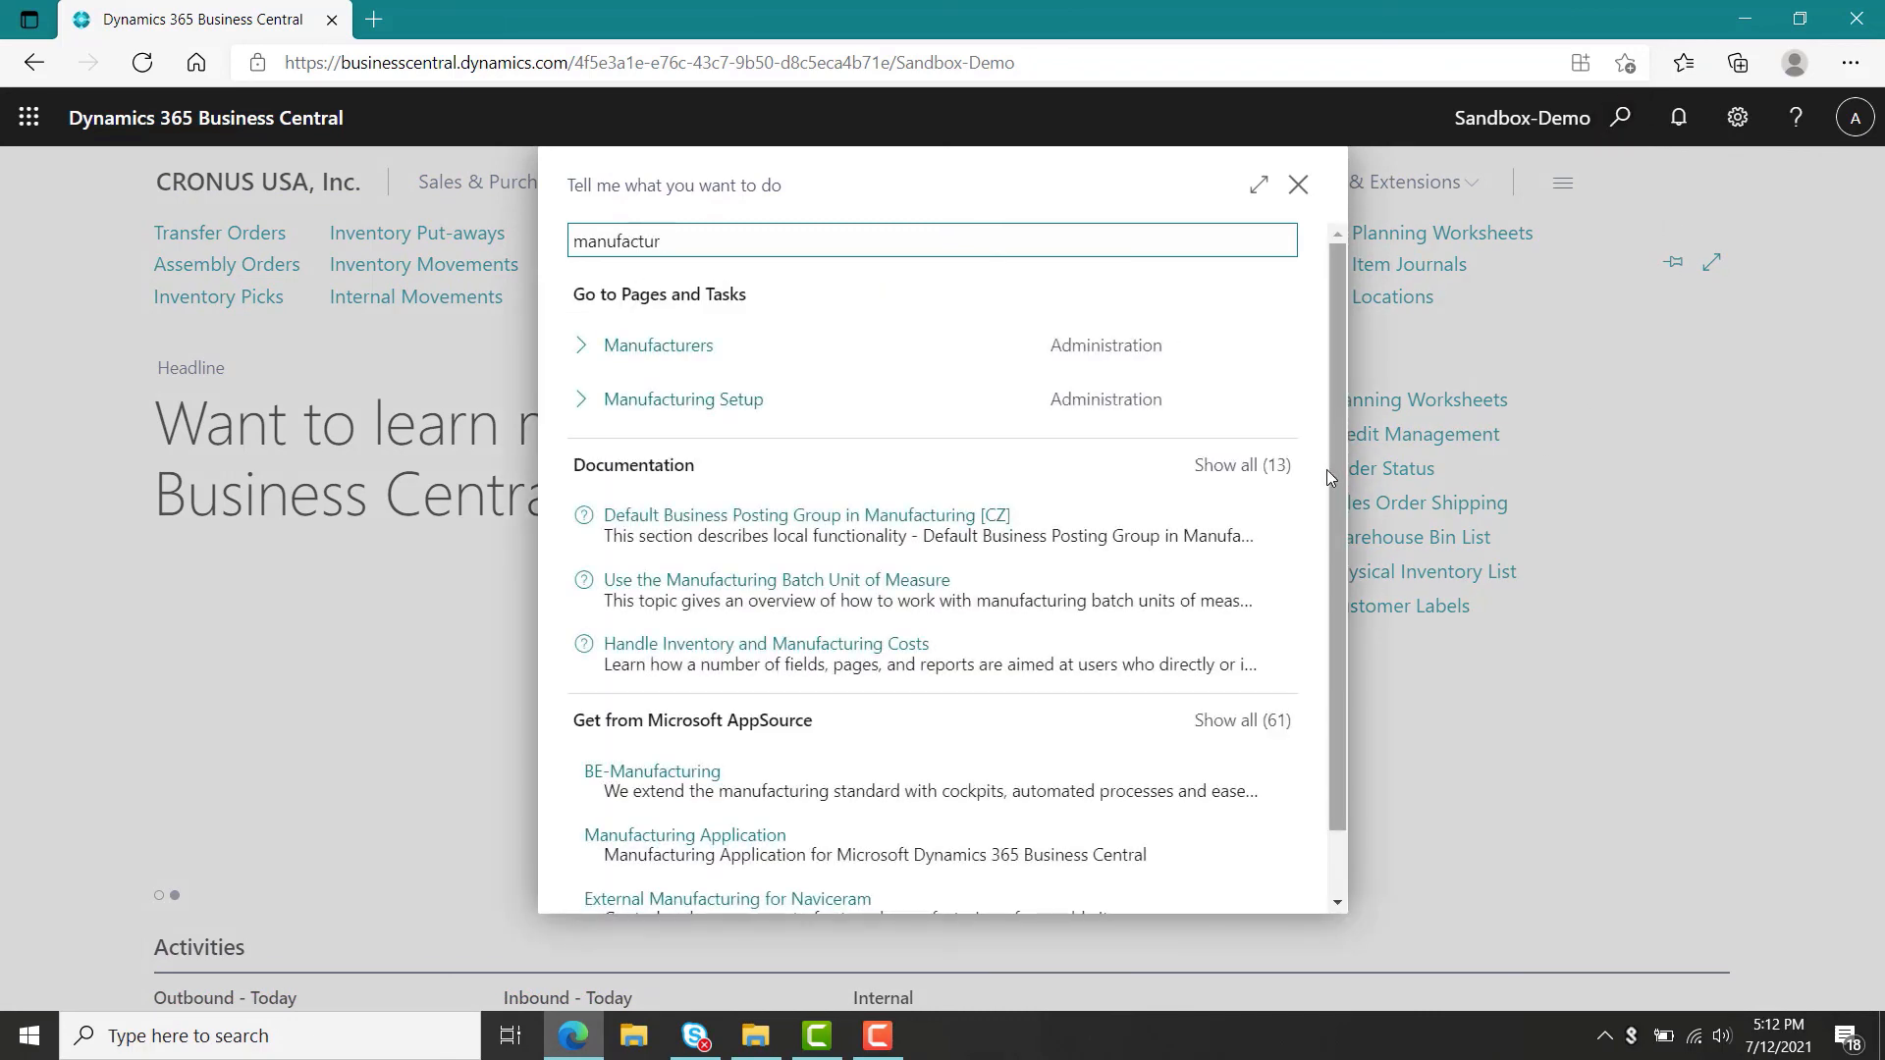
pyautogui.click(703, 412)
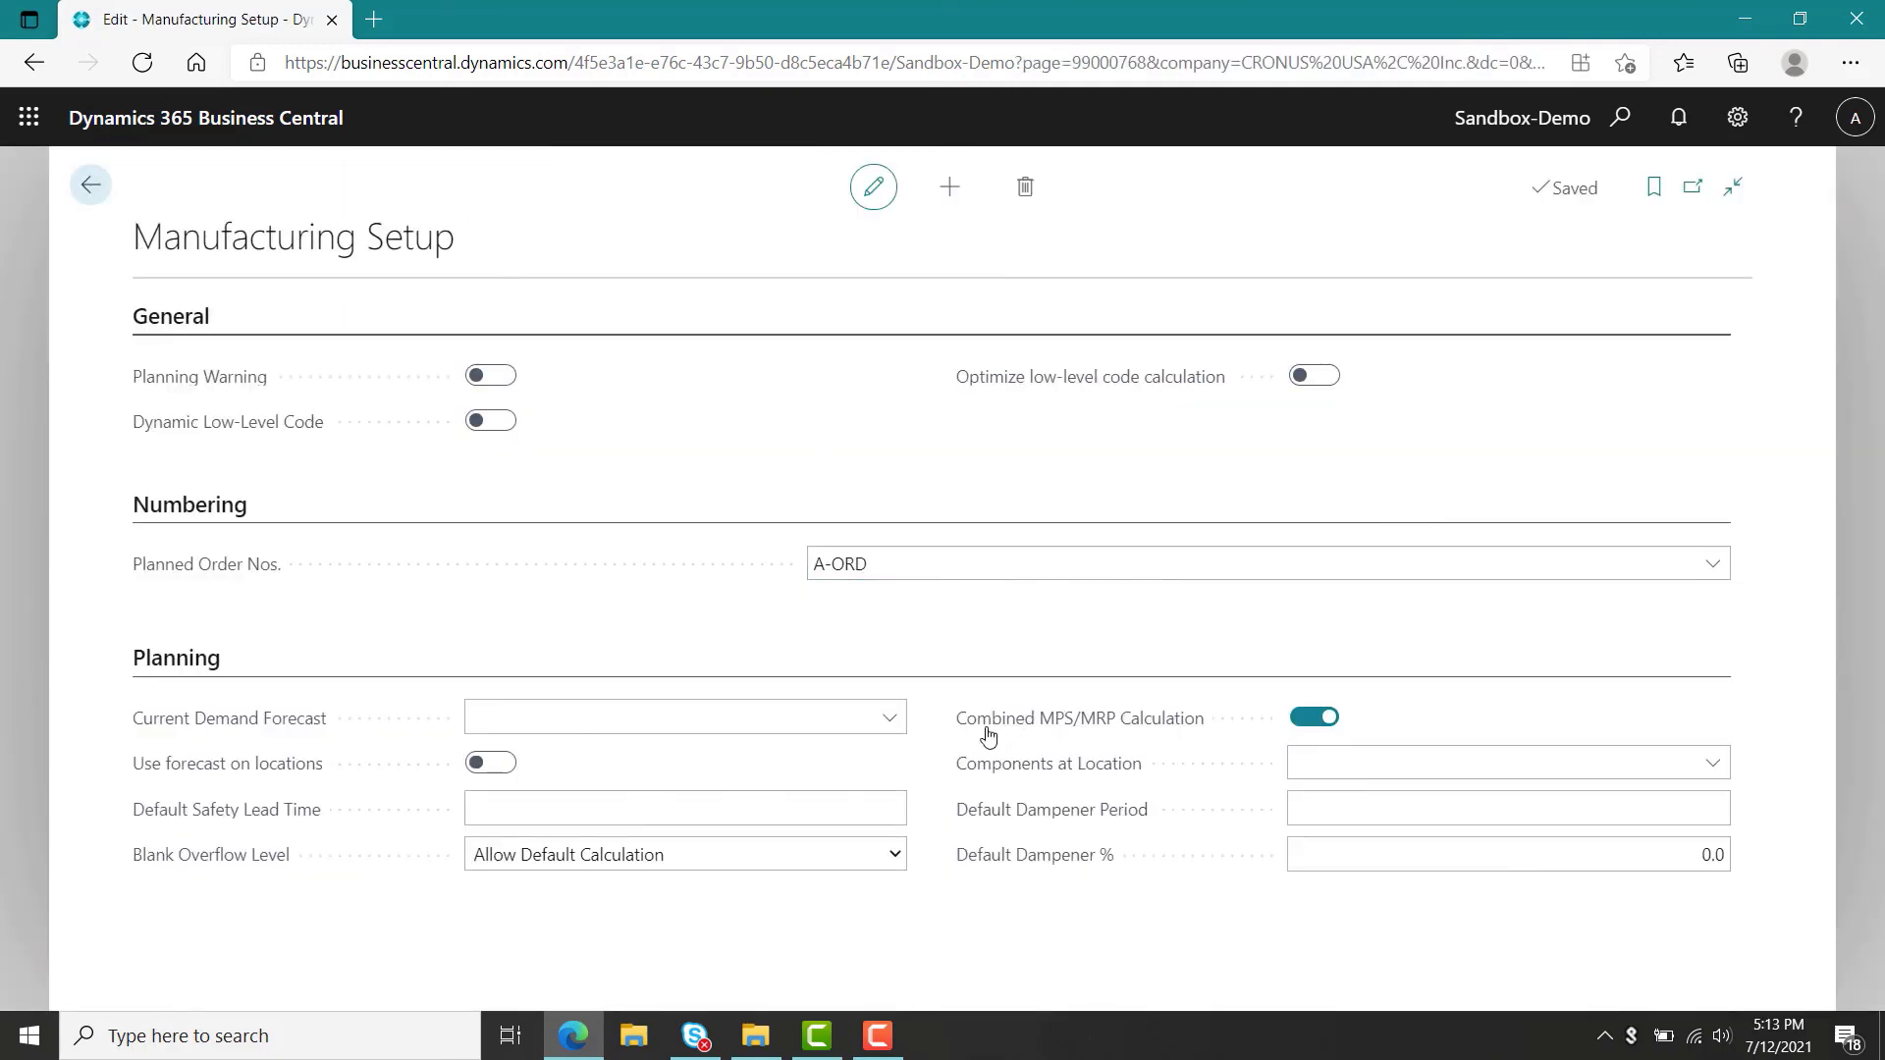
pyautogui.moveTo(1038, 724)
pyautogui.click(1314, 718)
# Set the current demand forecast to NBD-1 and leave the setup page.
pyautogui.click(889, 720)
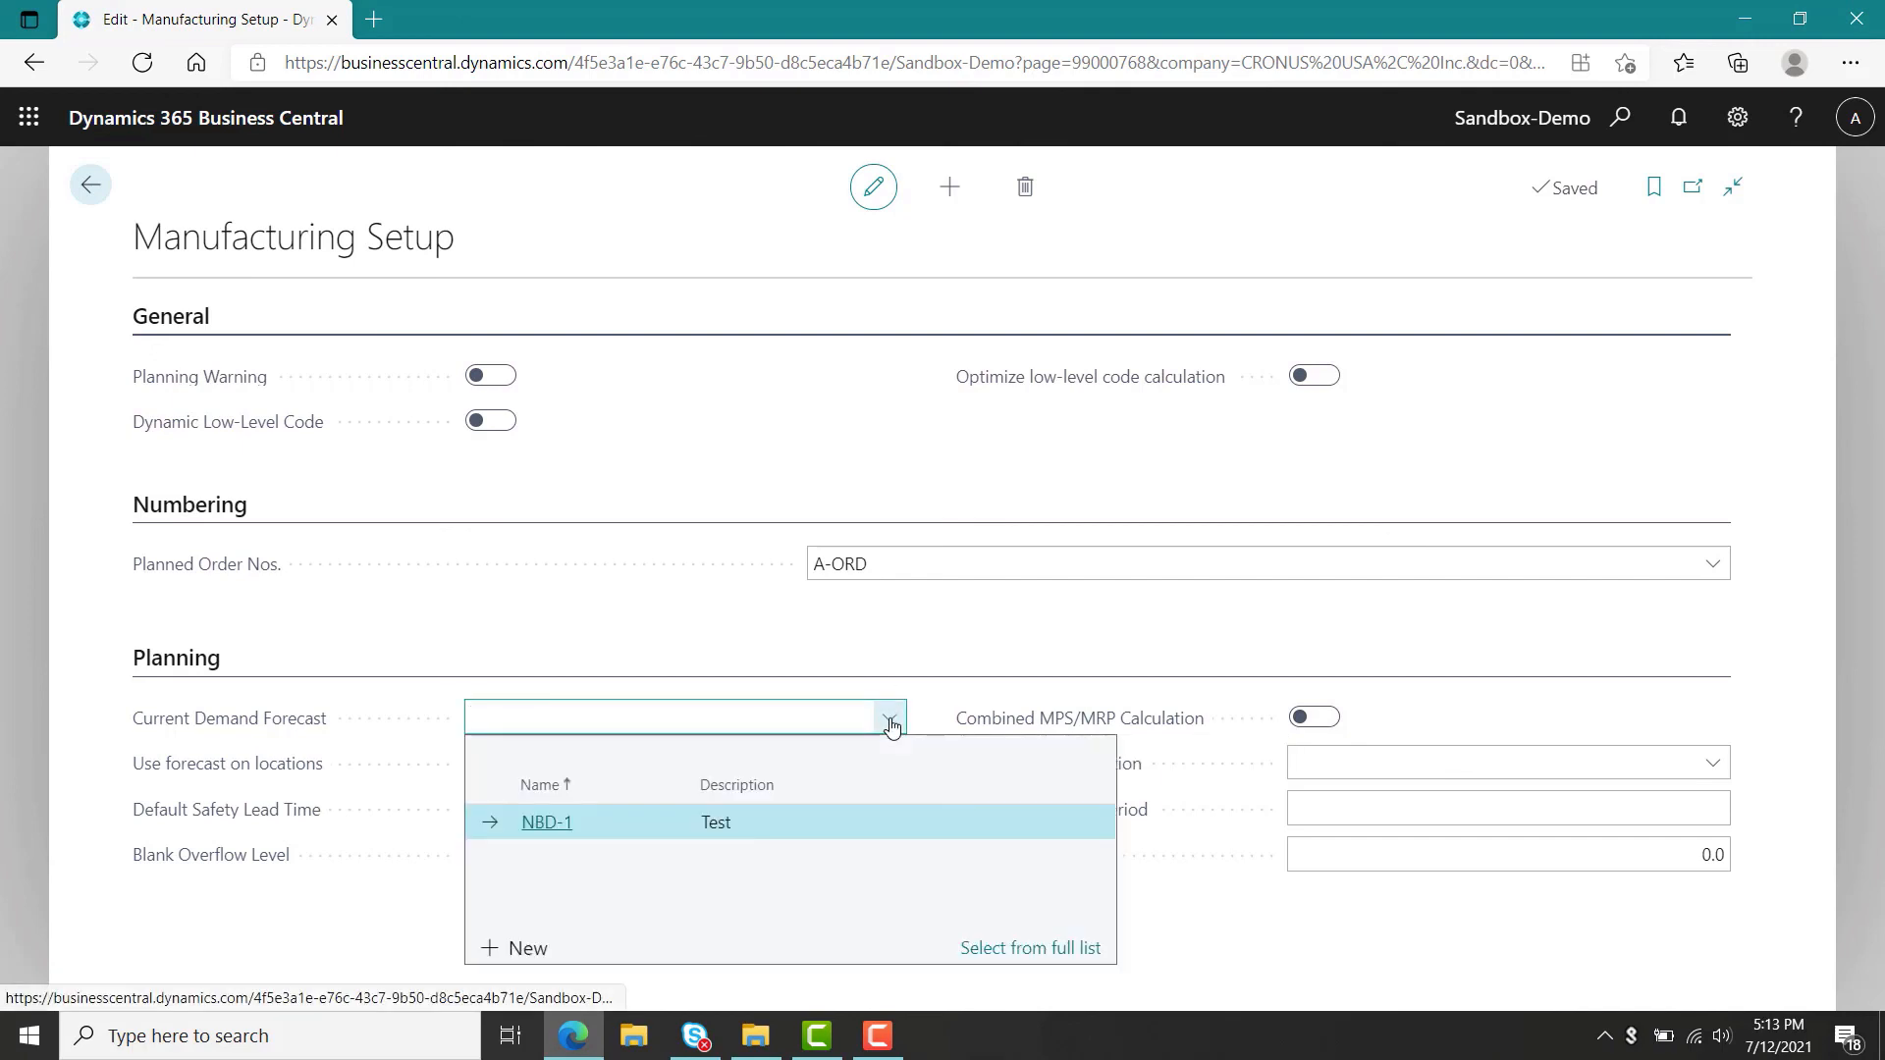
pyautogui.click(553, 820)
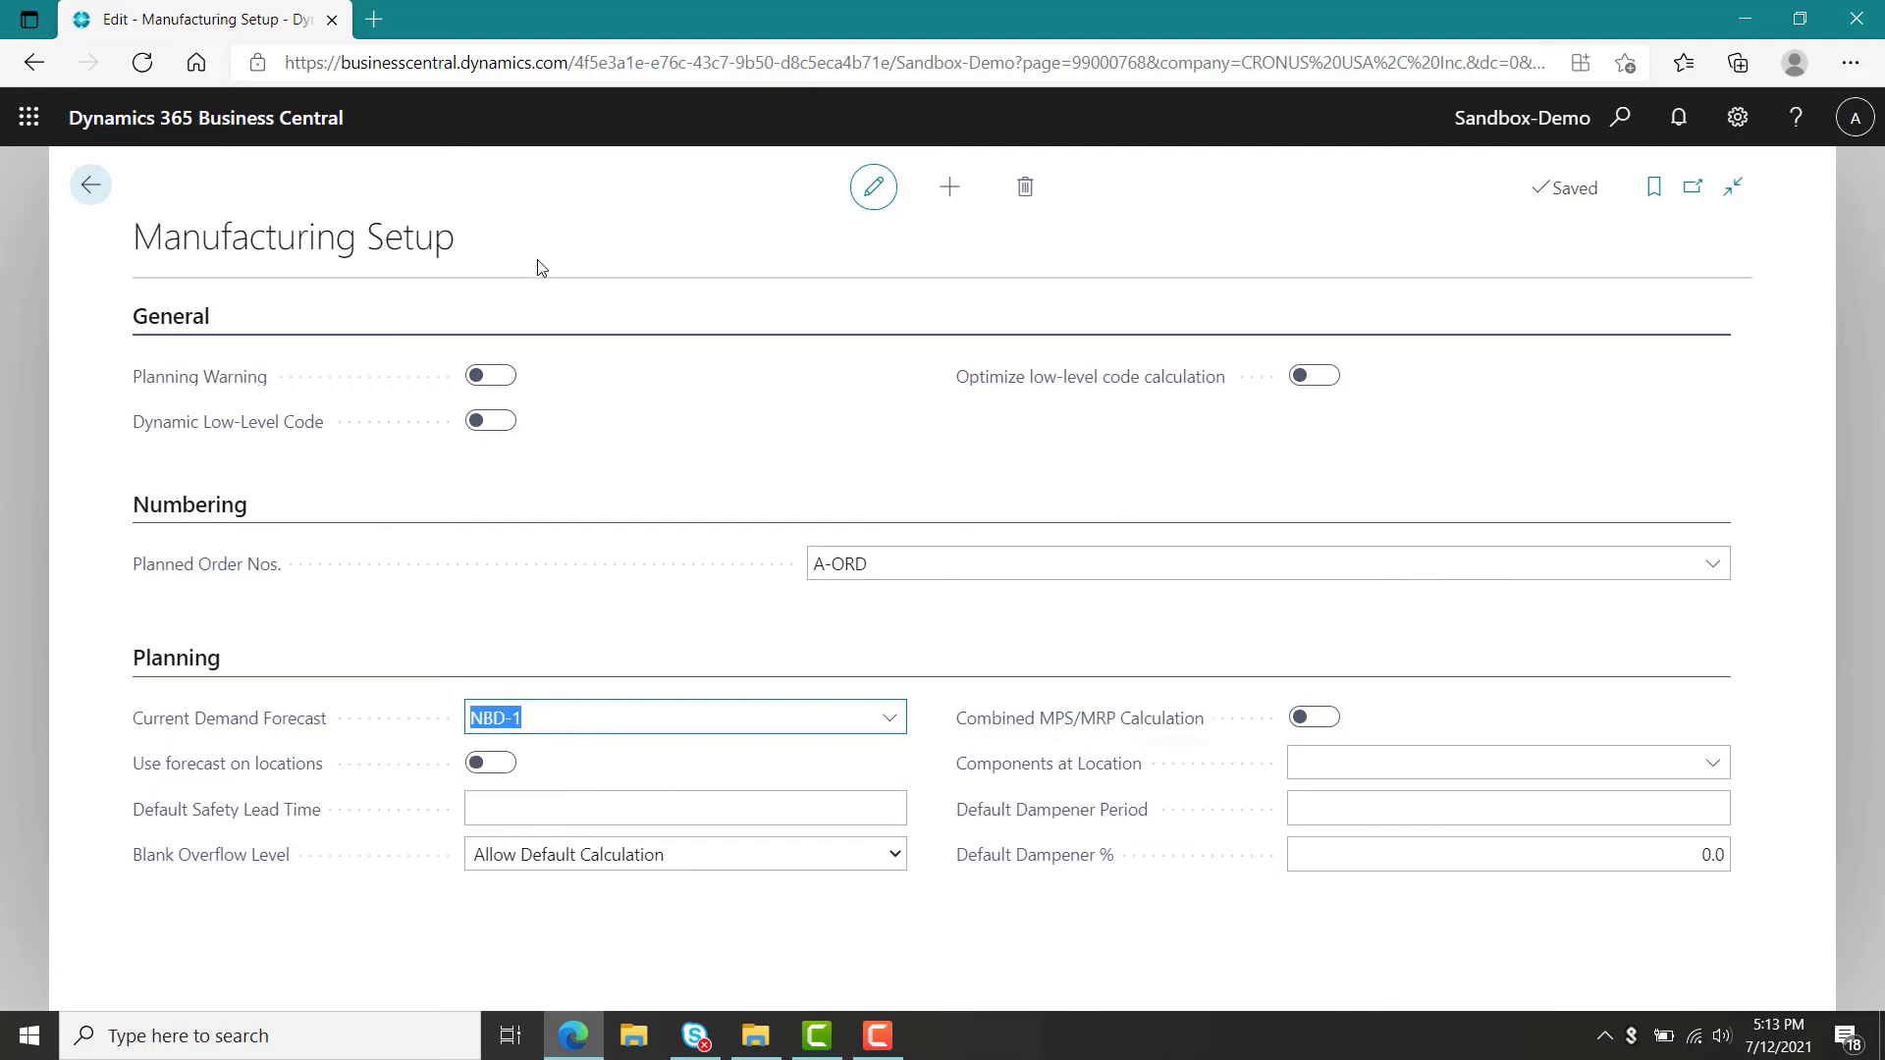
pyautogui.click(90, 185)
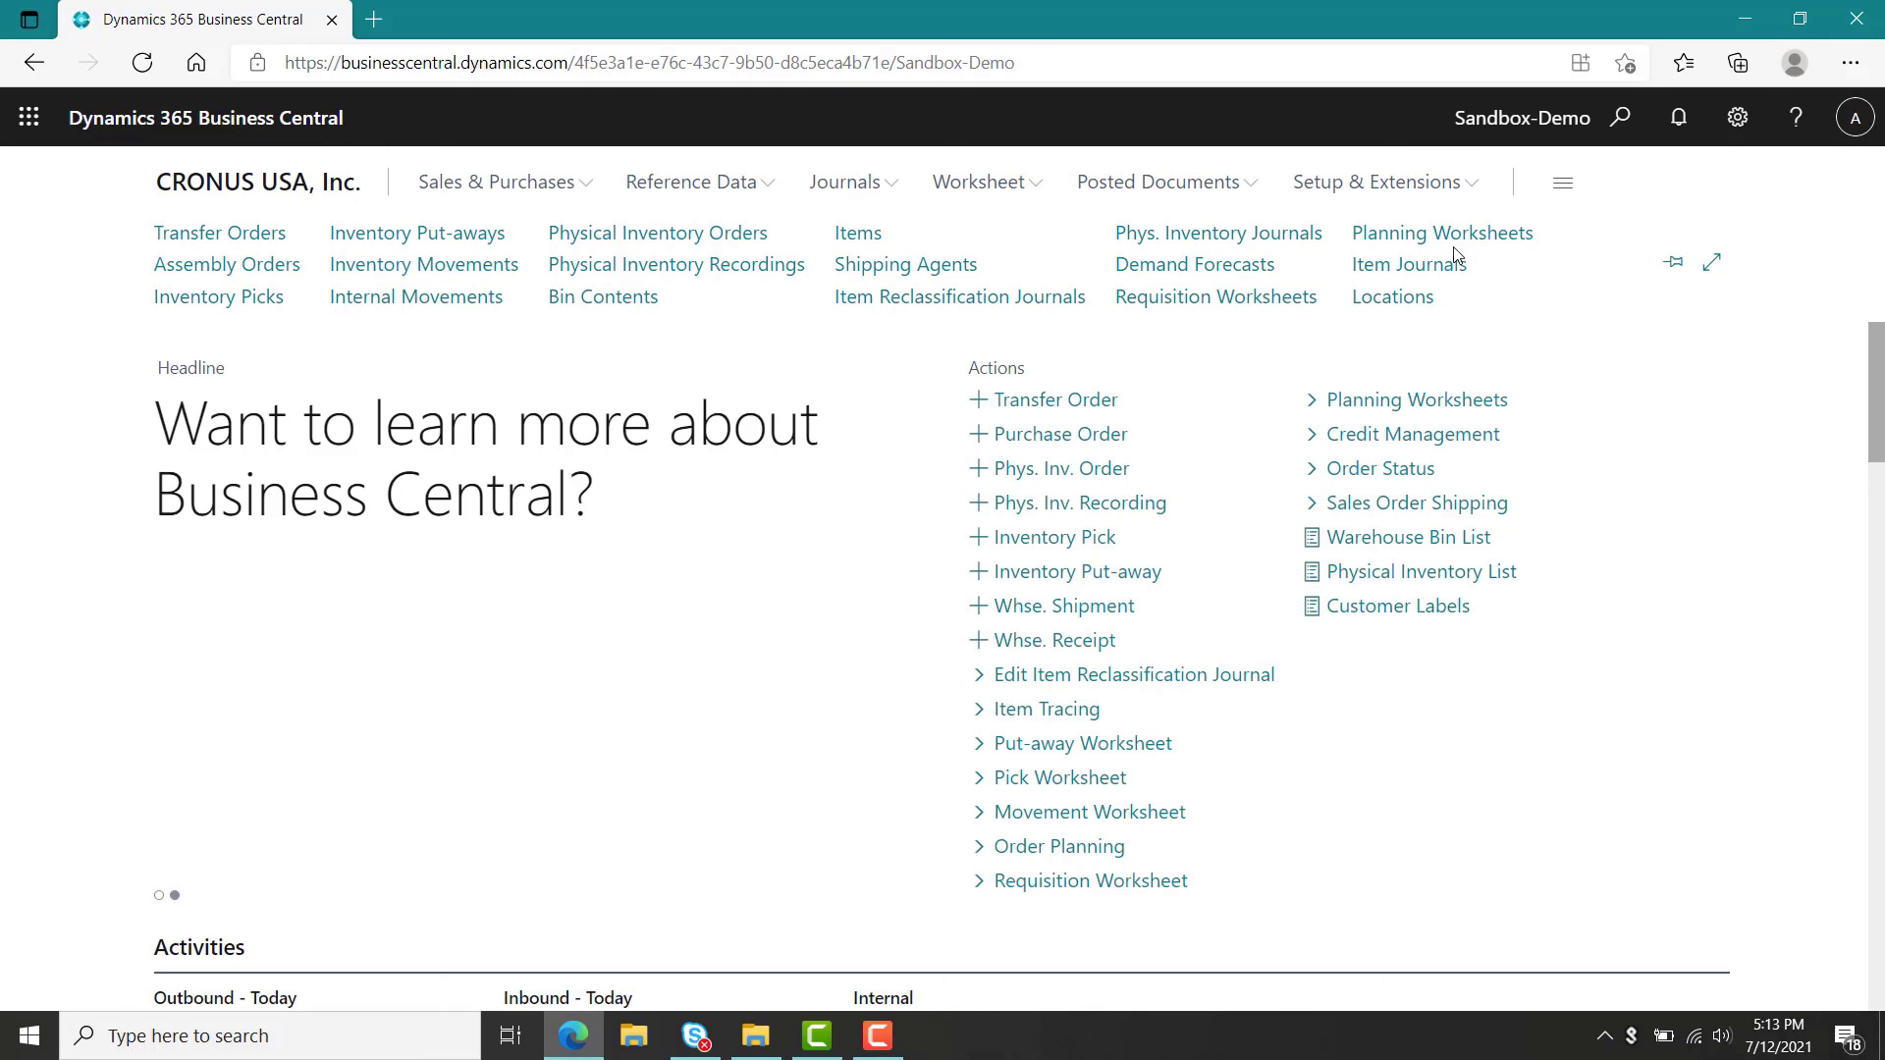
# Select all lines in the planning worksheet and delete them.
pyautogui.click(1401, 235)
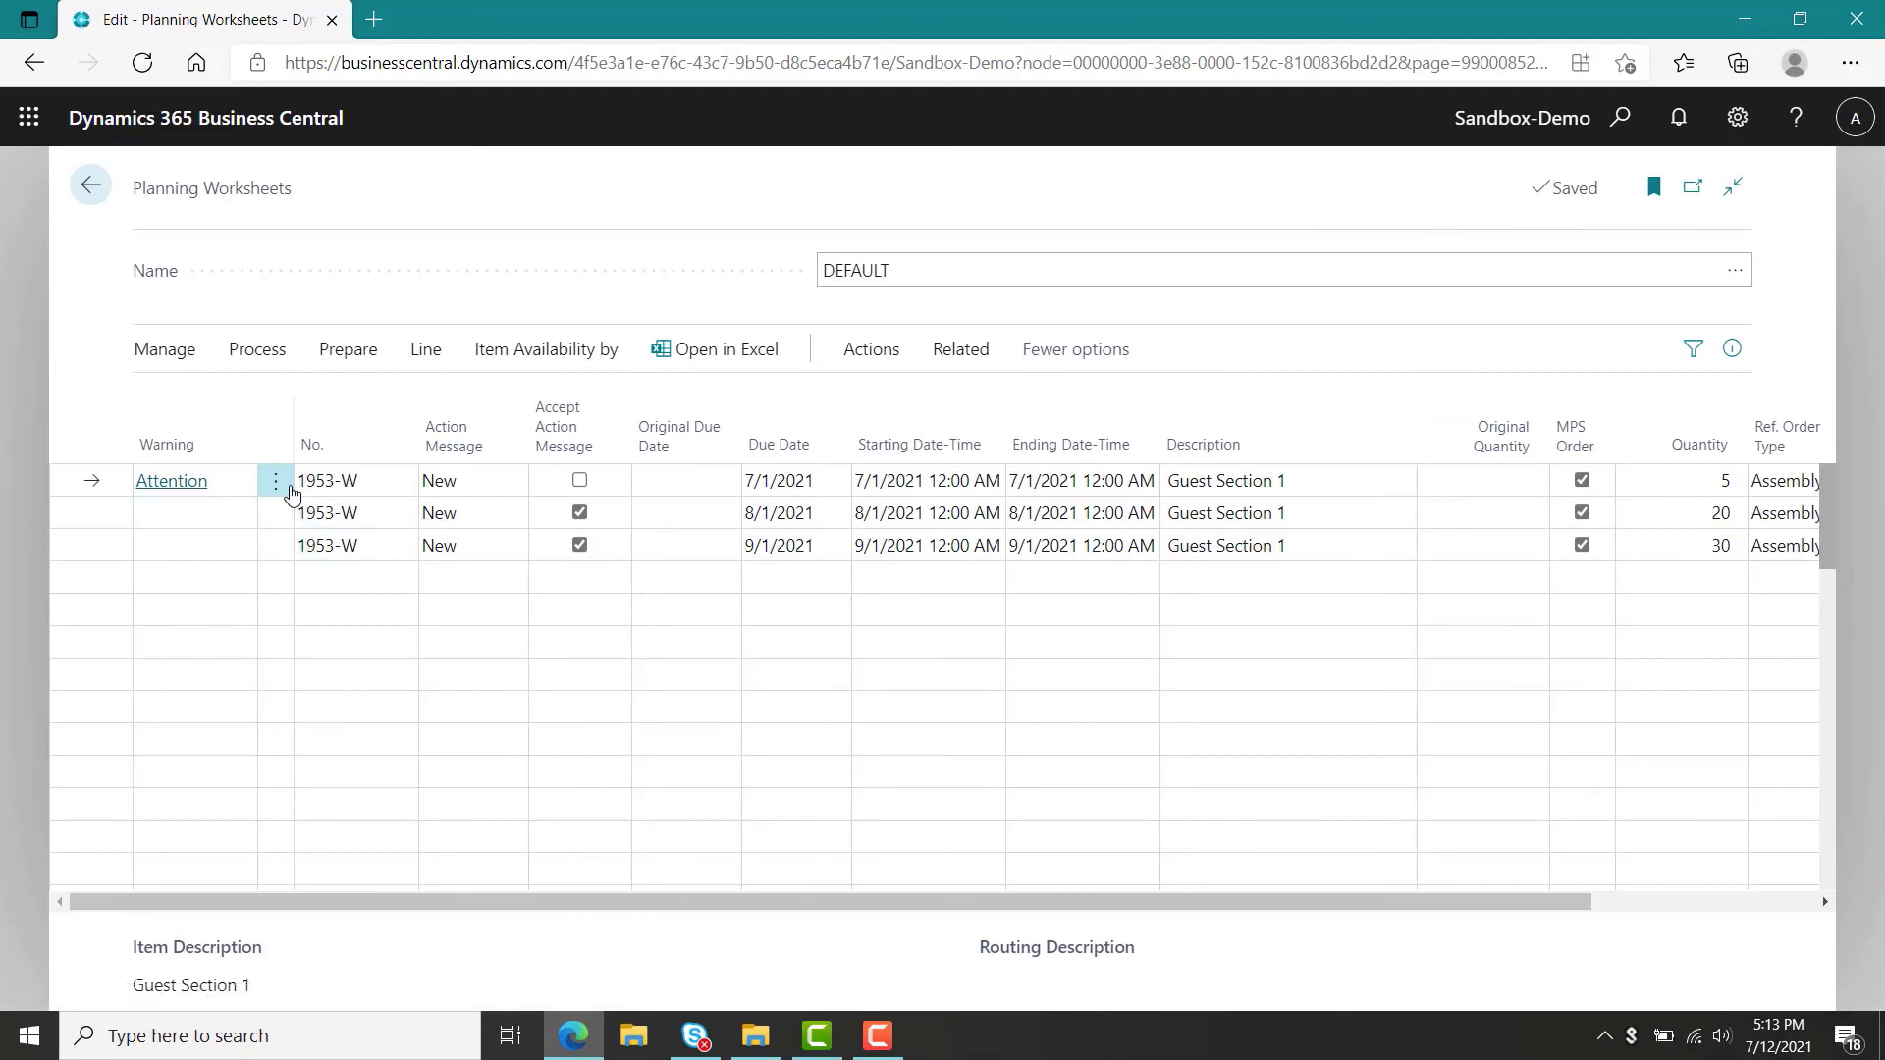
pyautogui.click(278, 484)
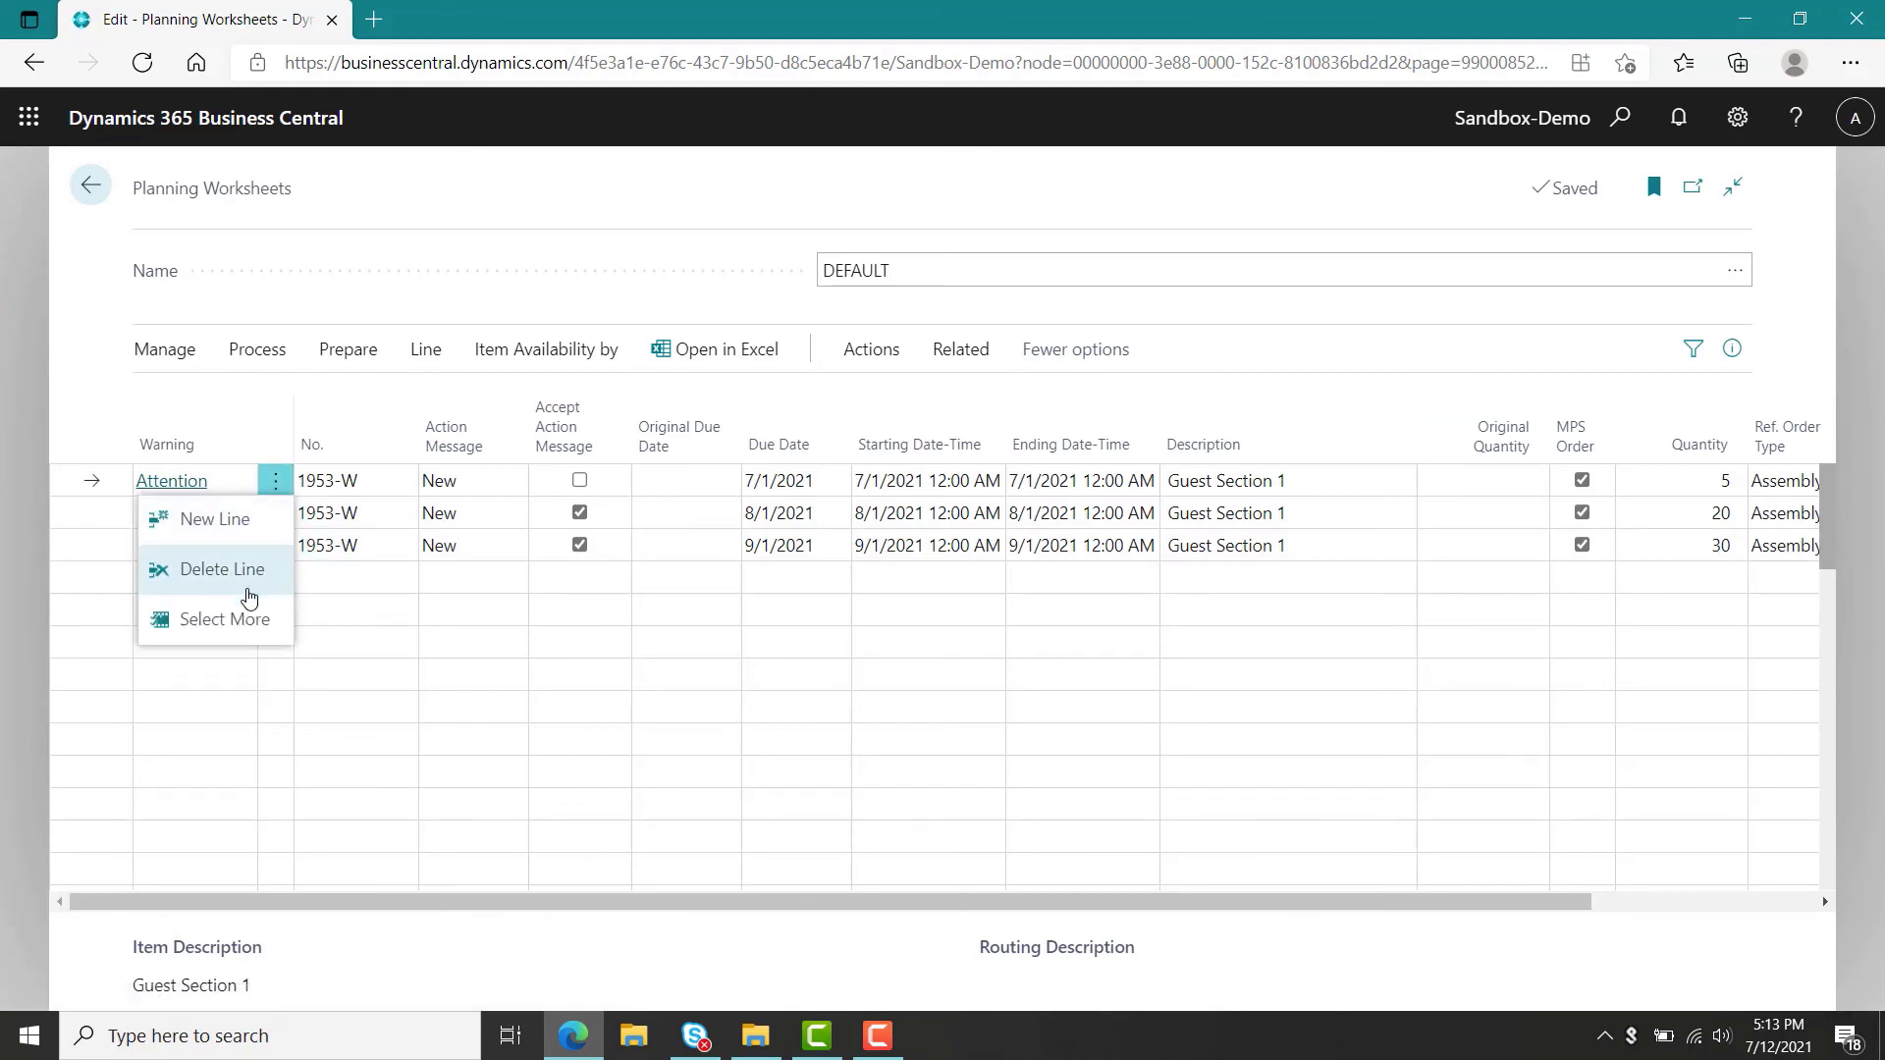
pyautogui.click(225, 619)
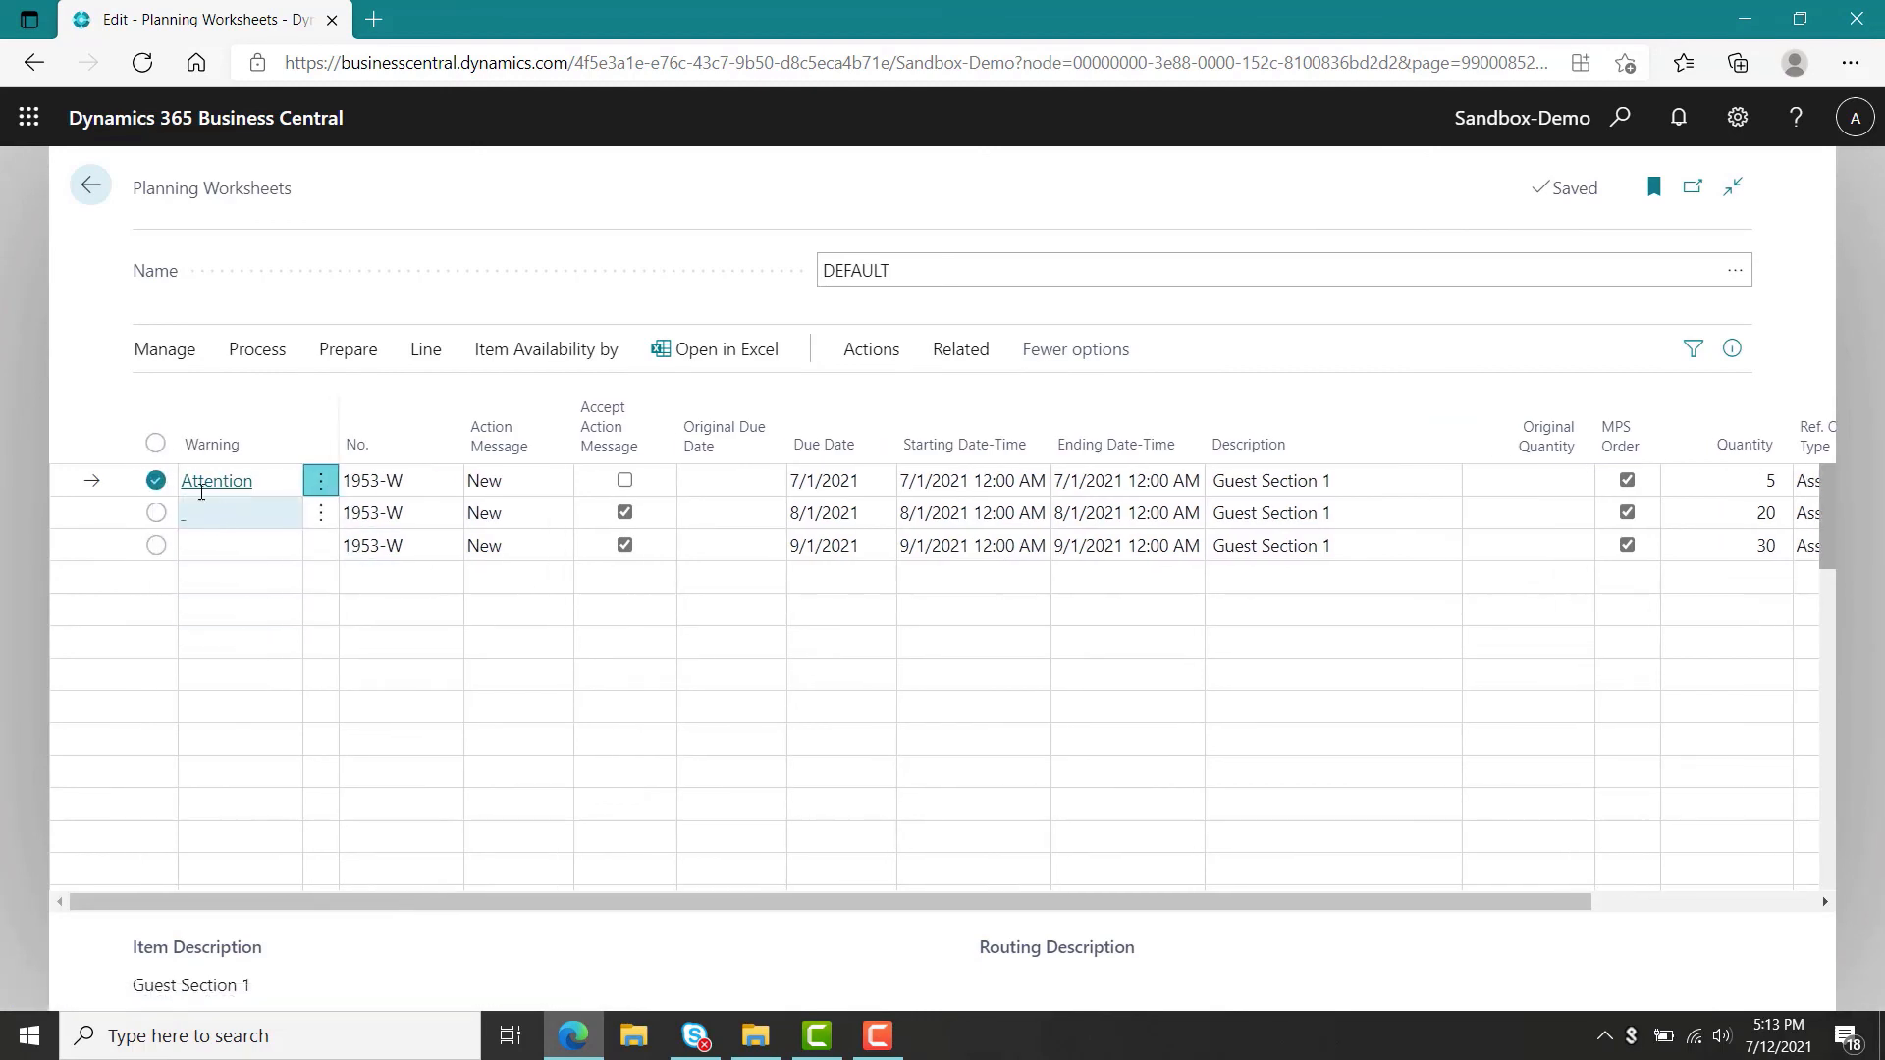
pyautogui.click(156, 445)
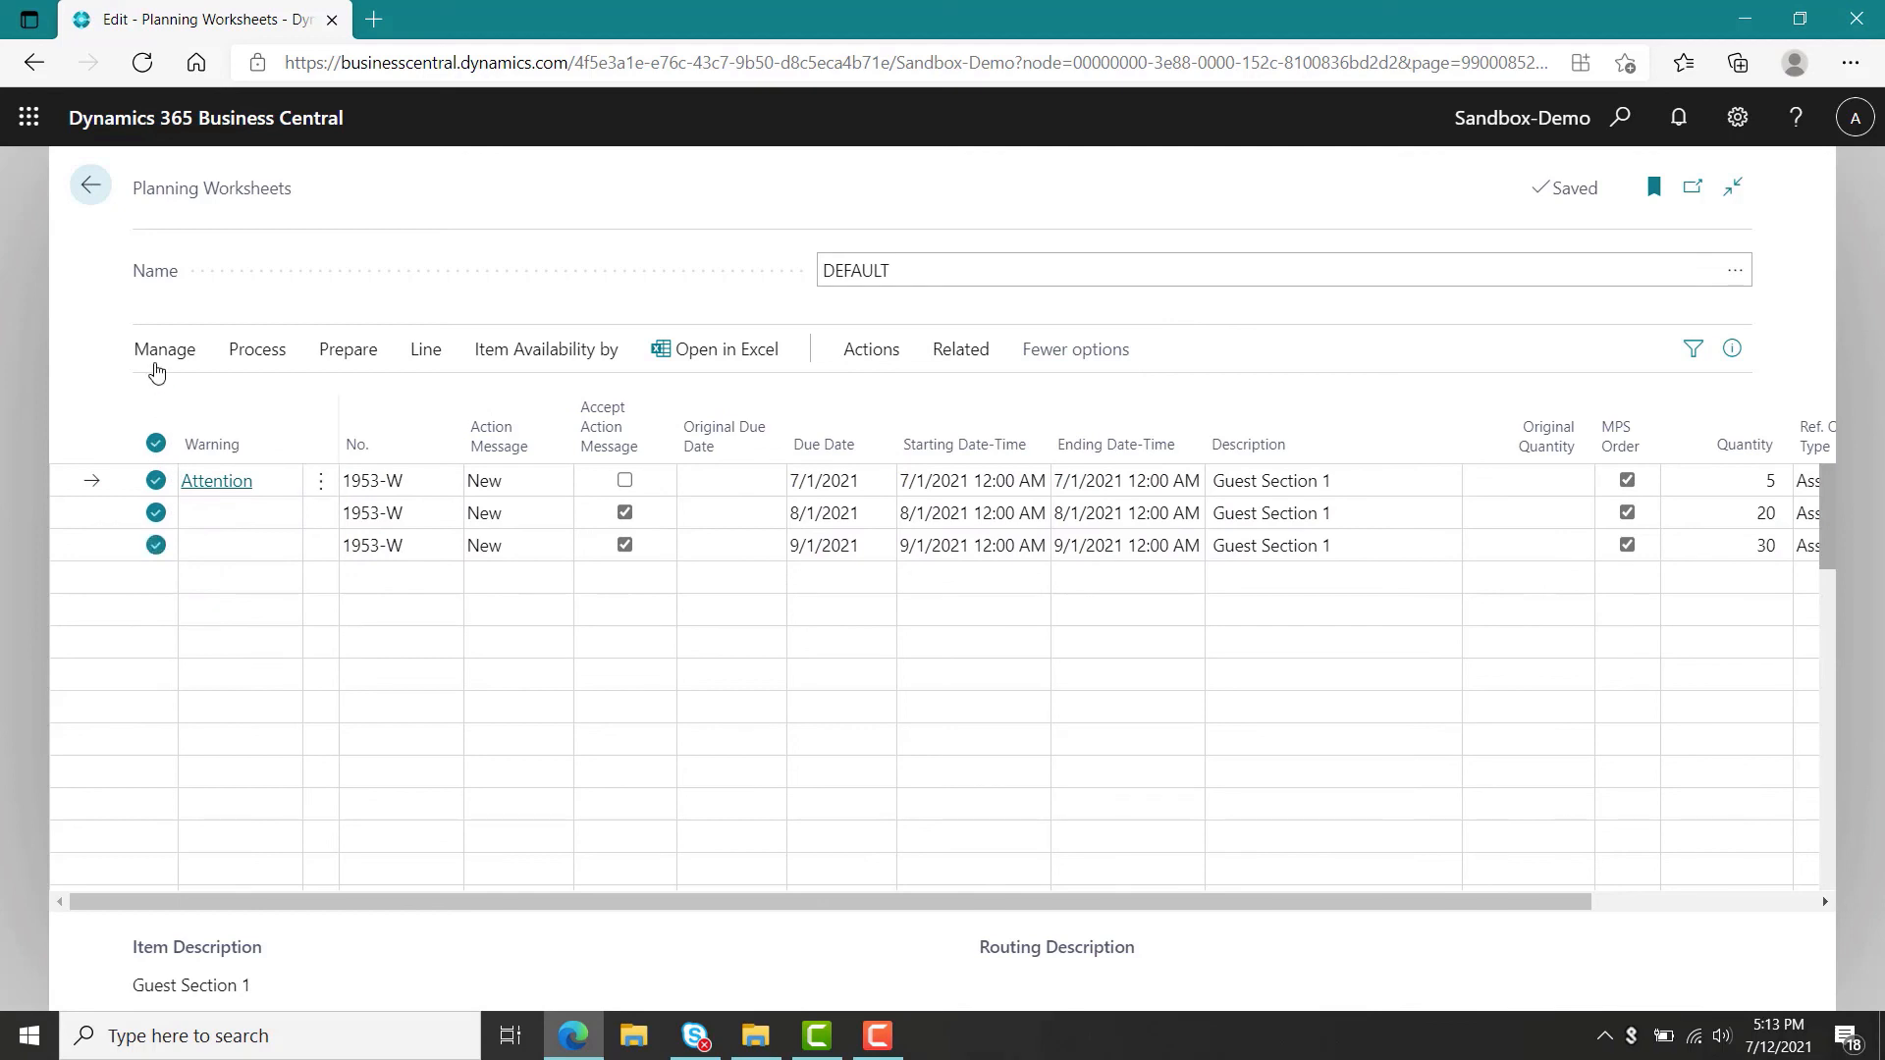
pyautogui.click(146, 355)
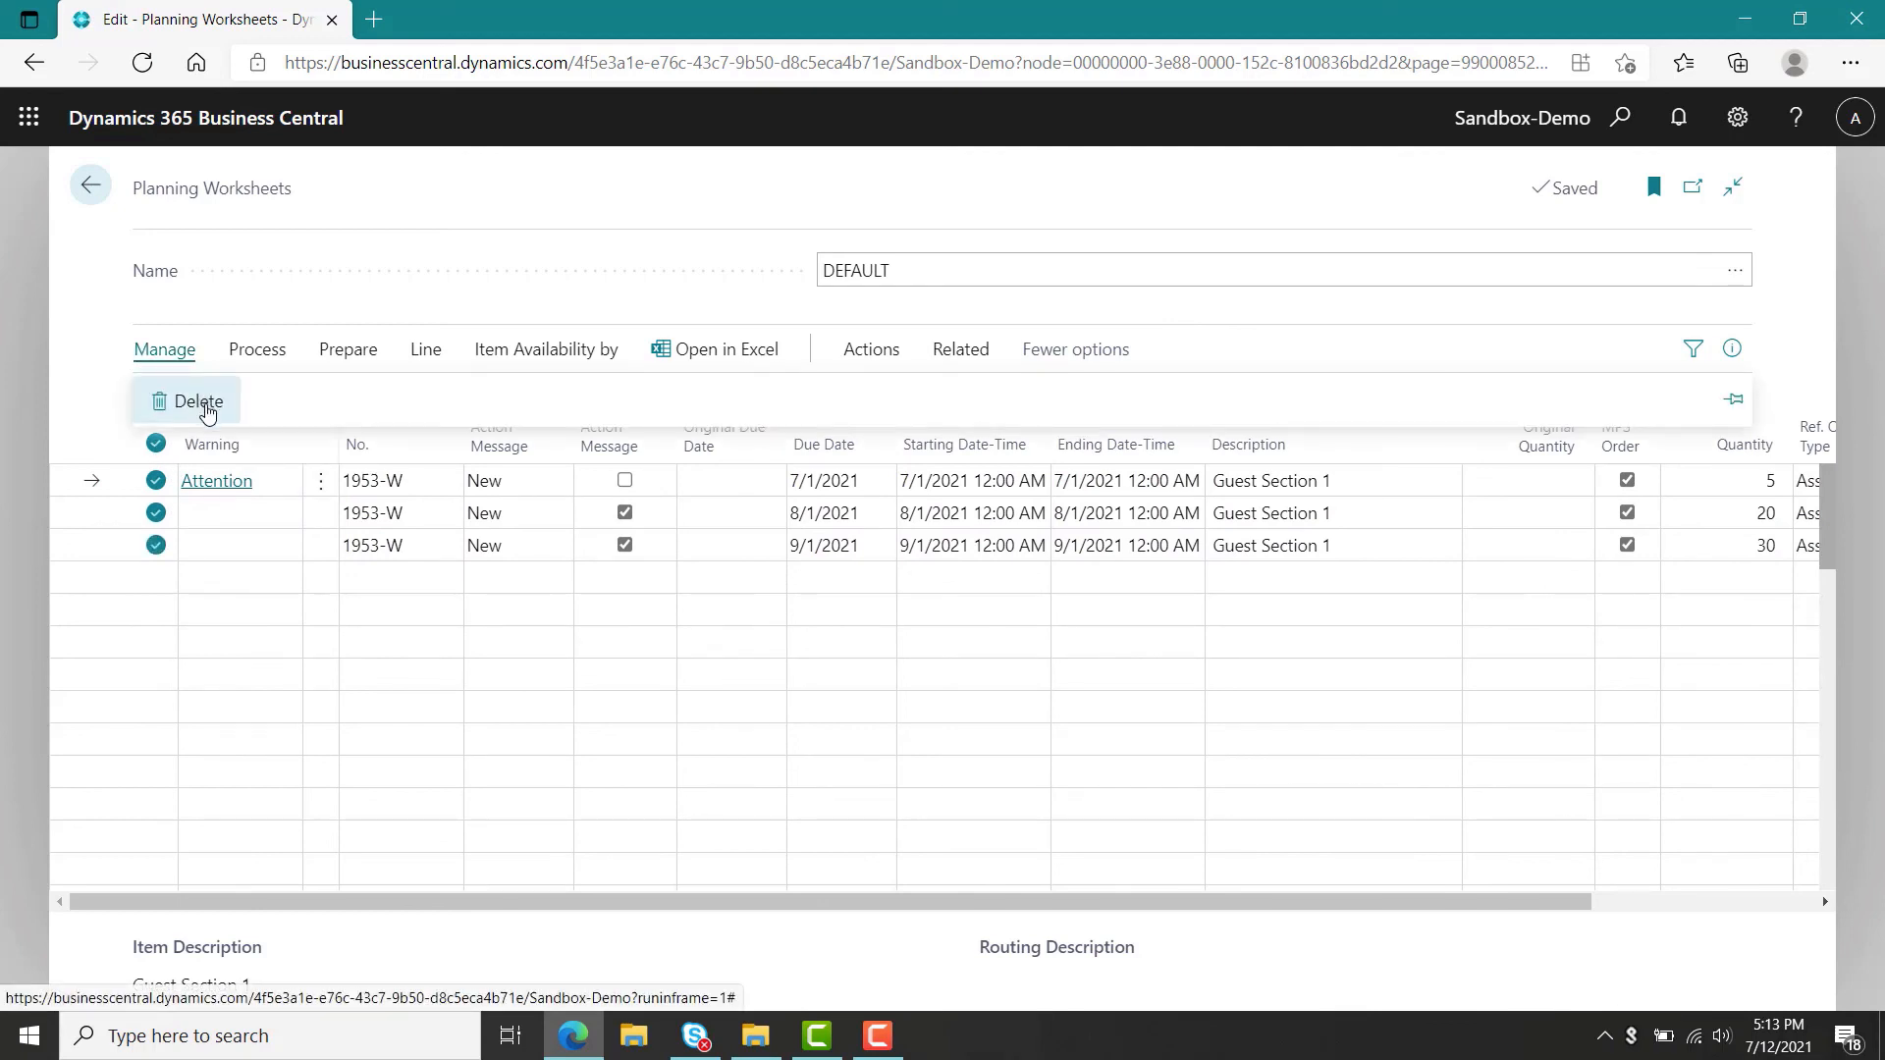
pyautogui.click(207, 411)
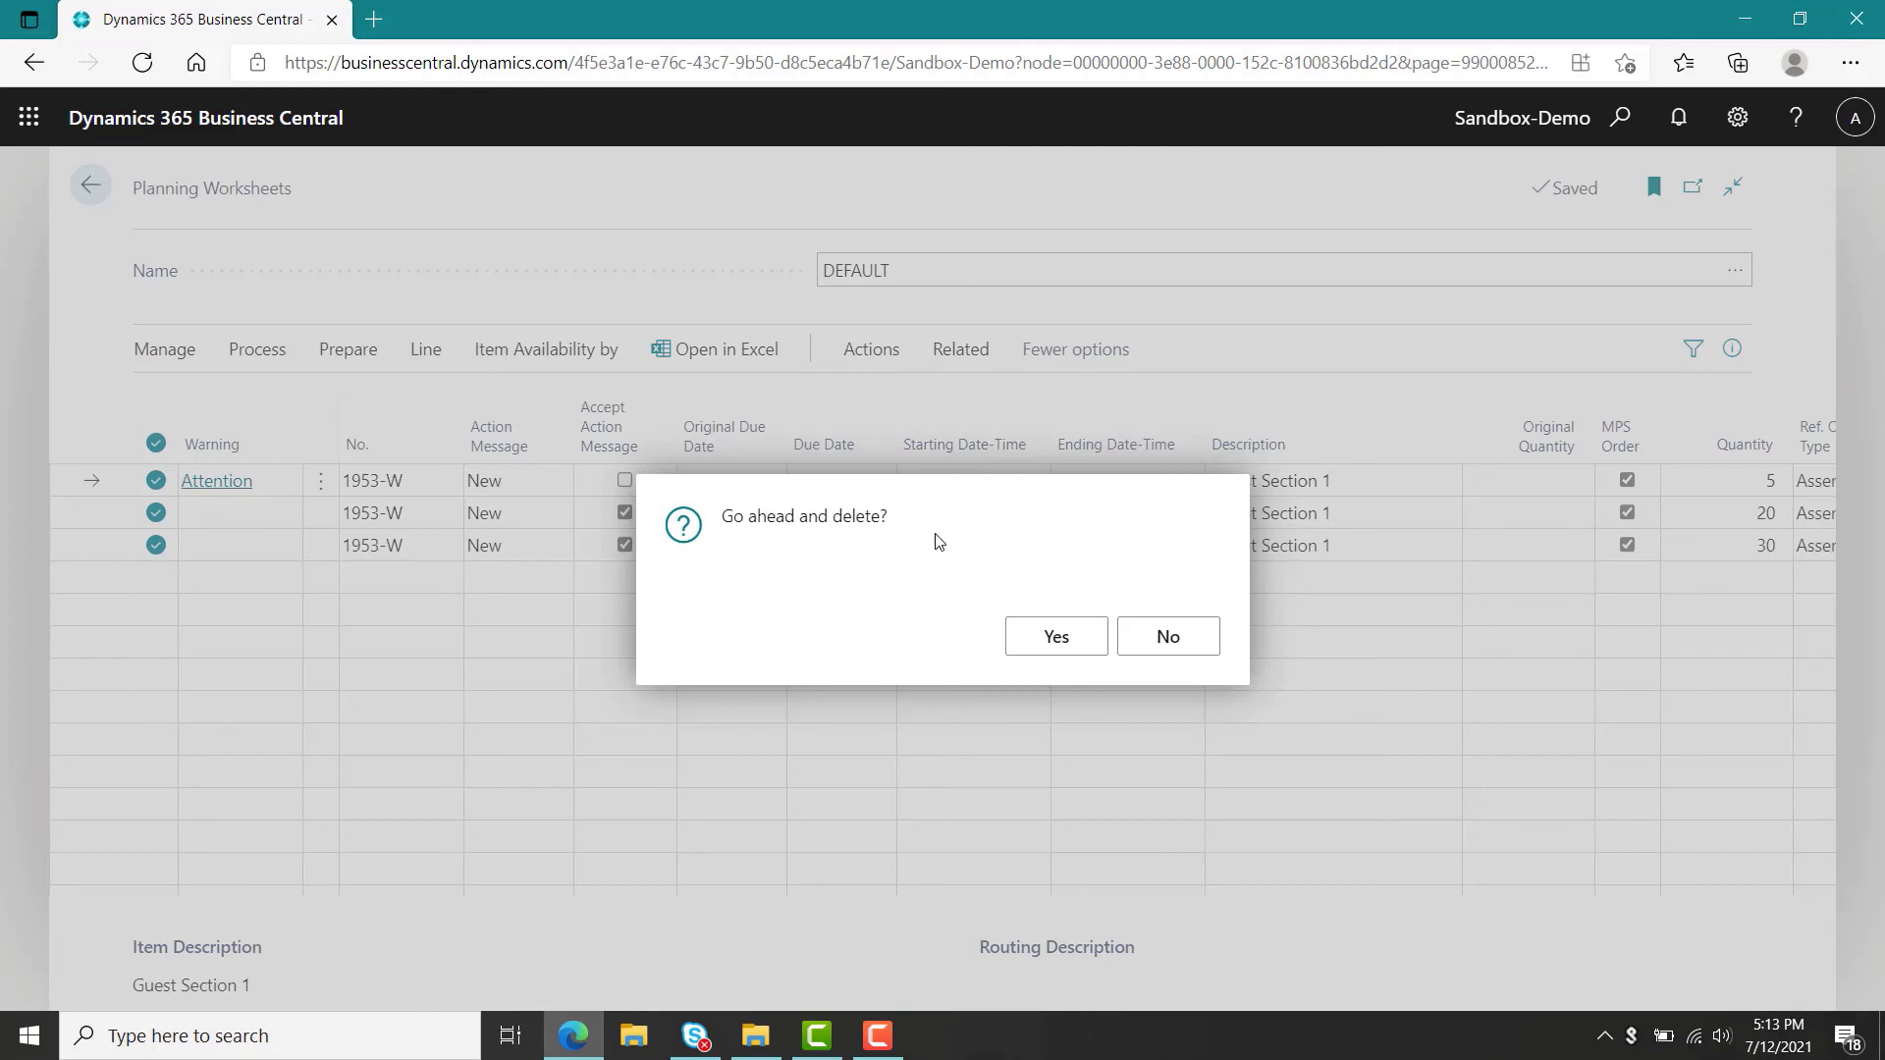
pyautogui.click(1043, 650)
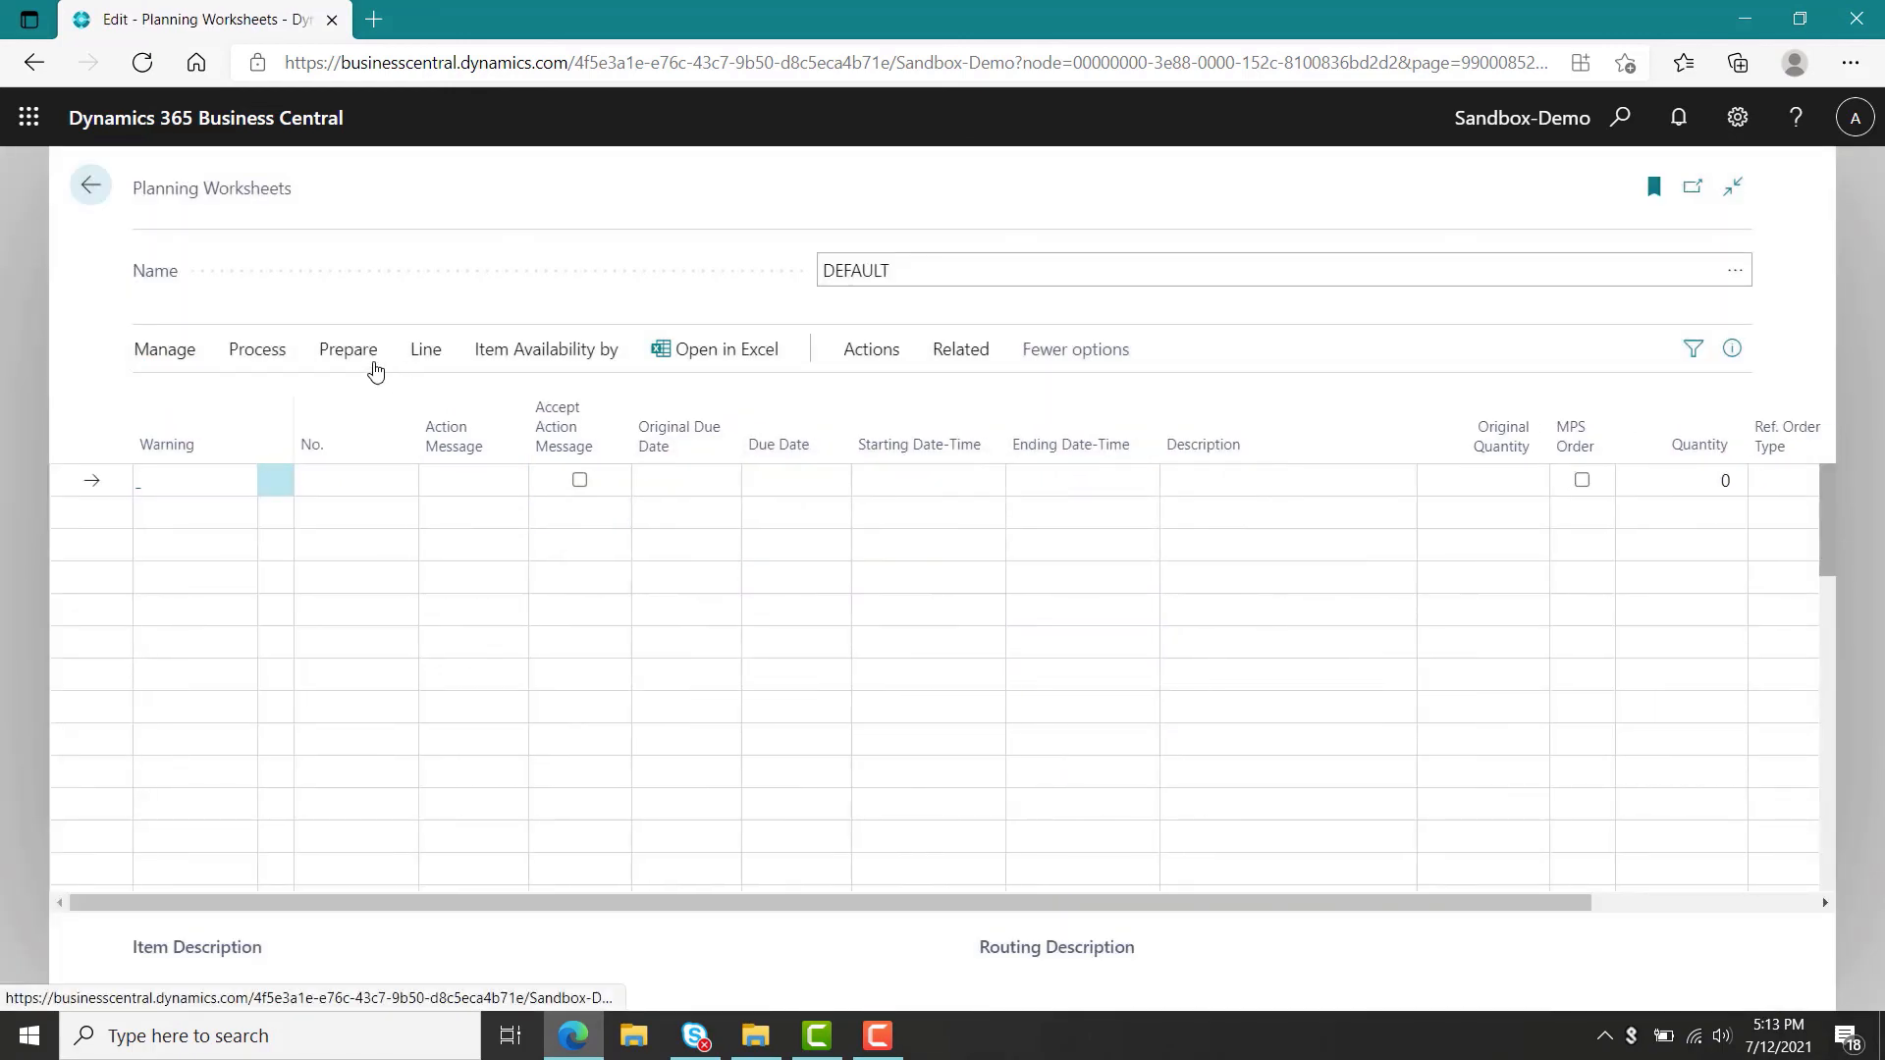
# Start a regenerative plan calculation with only MPS enabled and forecast NBD-1.
pyautogui.click(366, 353)
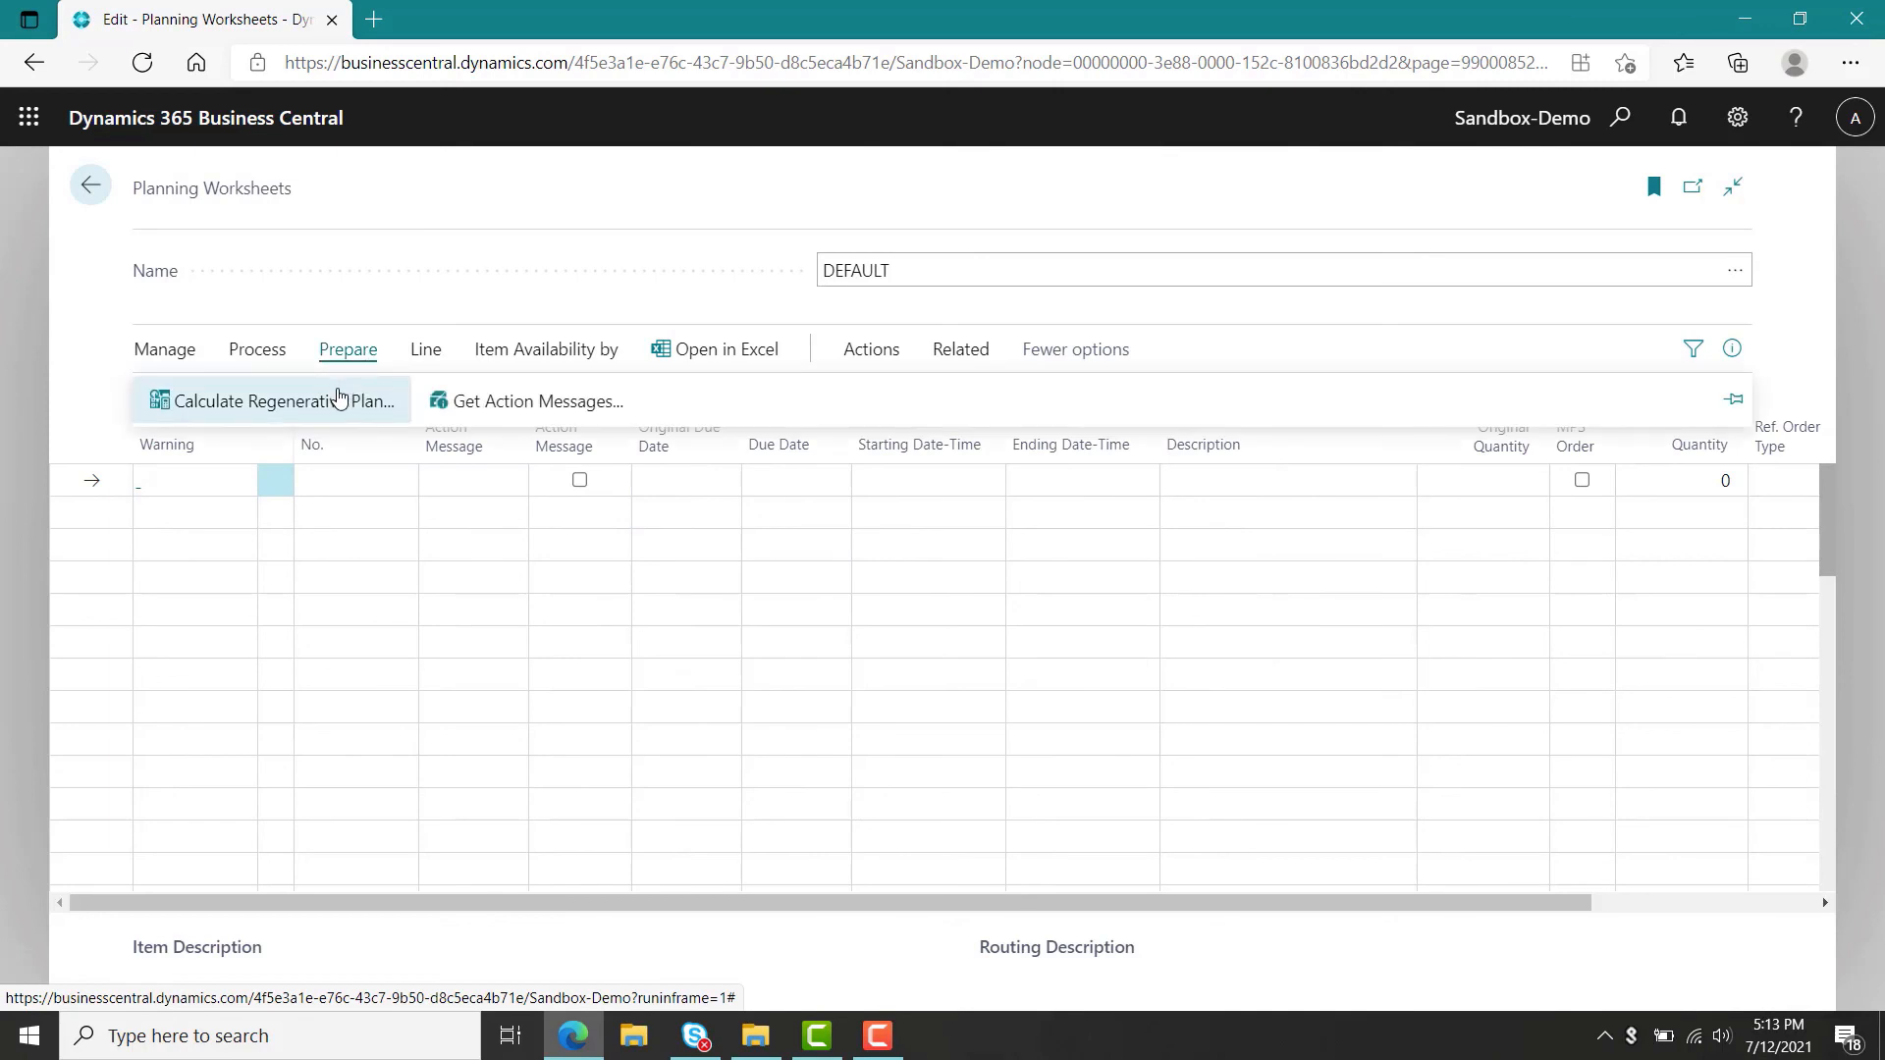
pyautogui.click(339, 401)
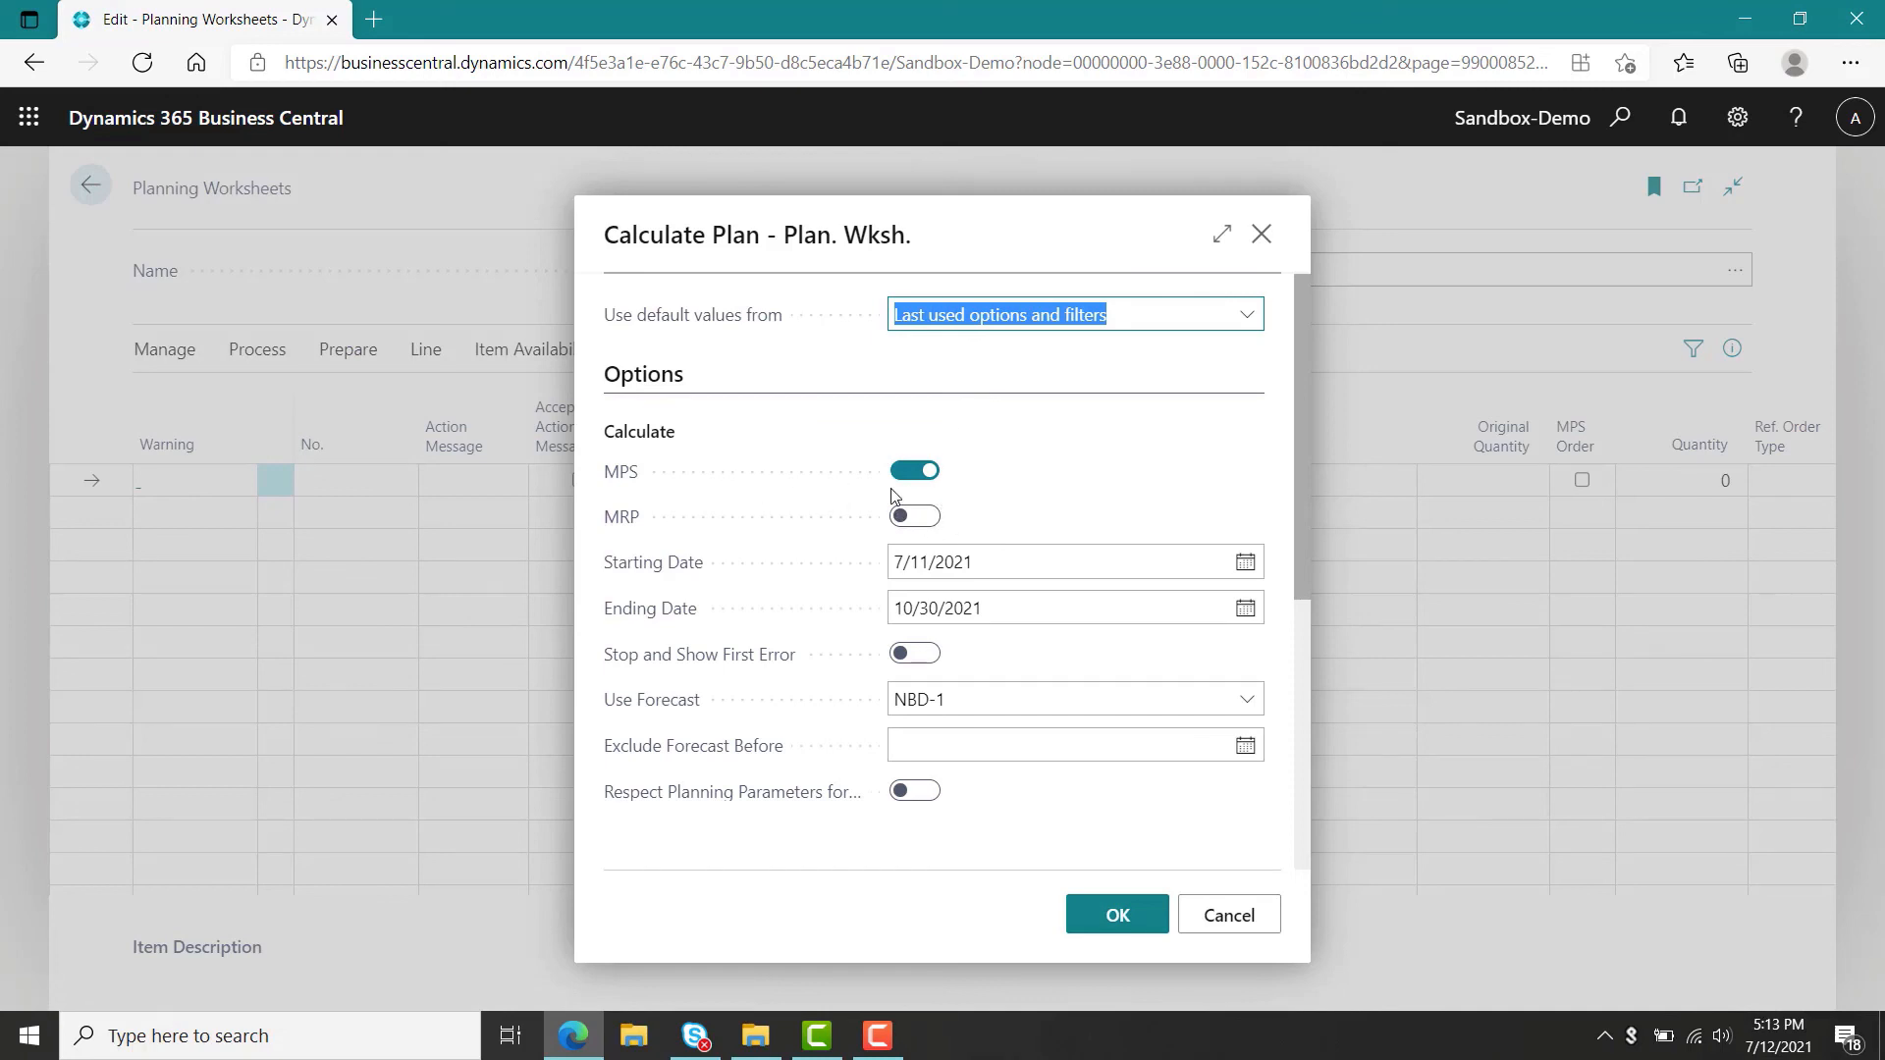
pyautogui.click(929, 518)
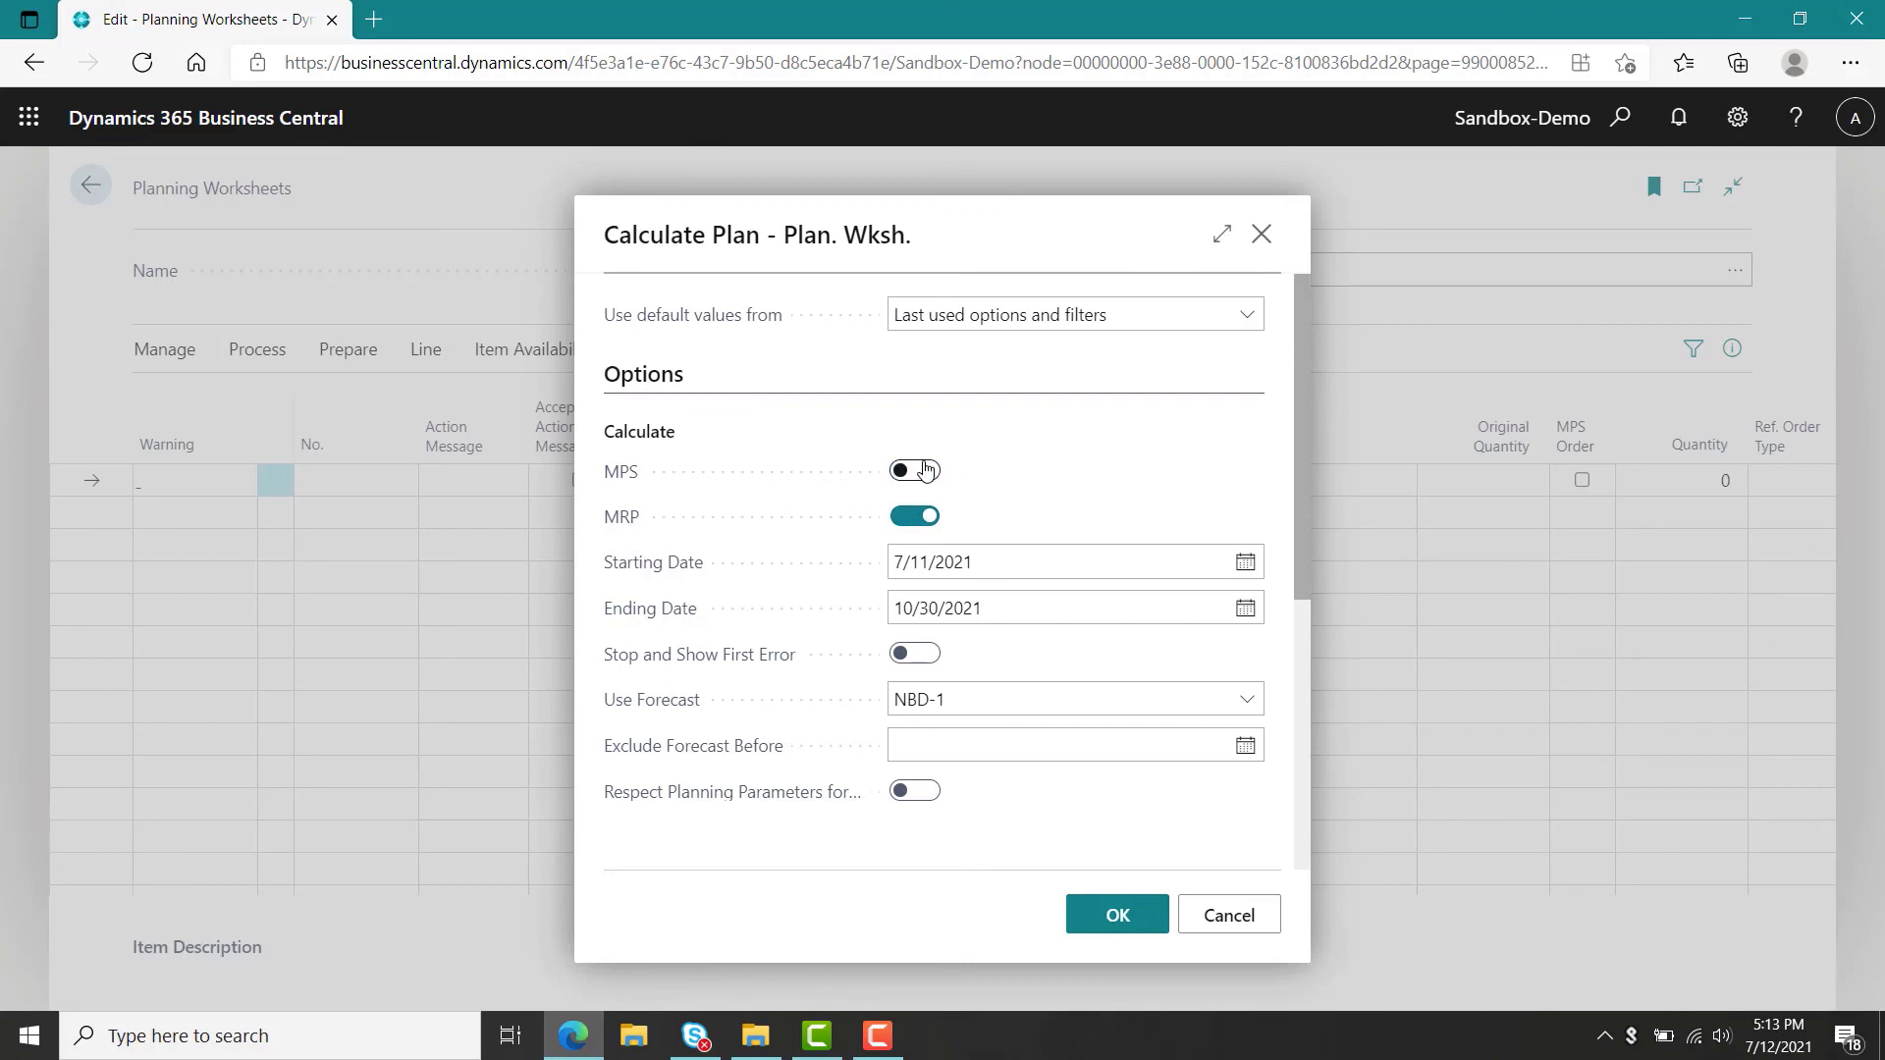
pyautogui.click(925, 473)
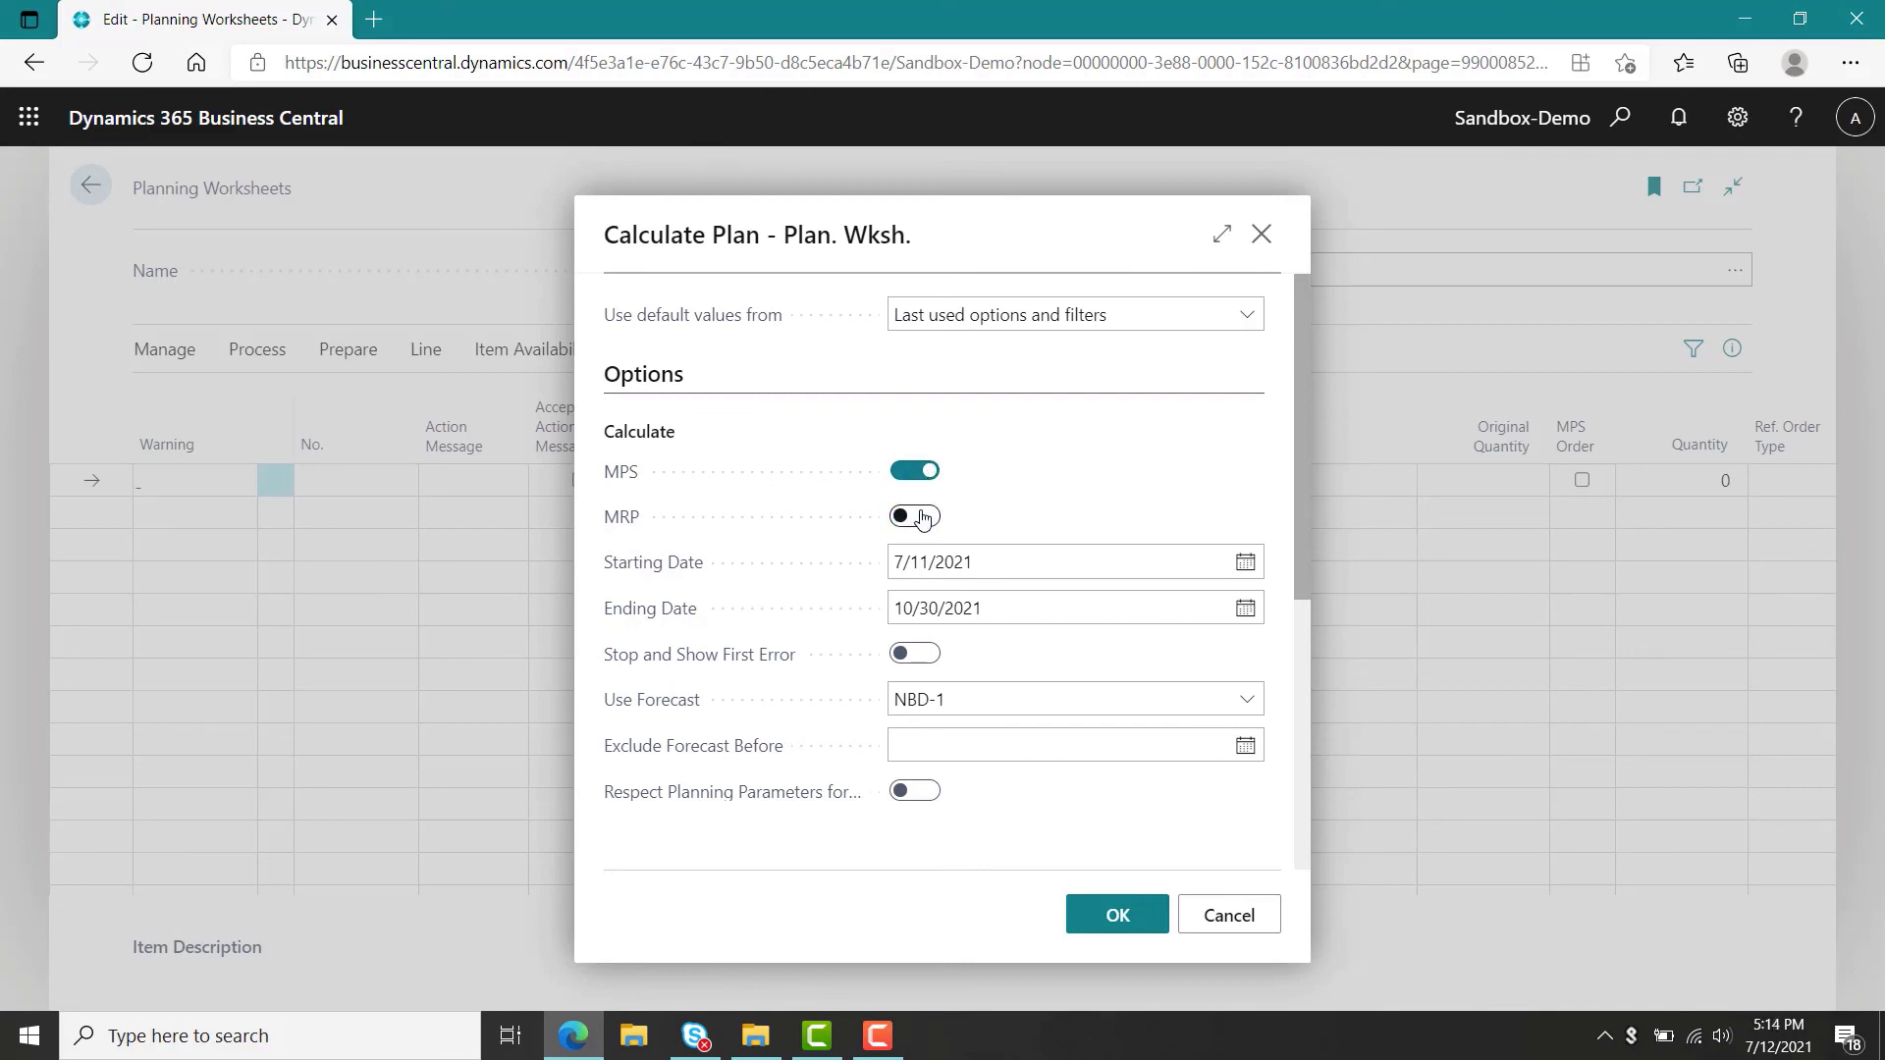
pyautogui.click(923, 518)
pyautogui.click(915, 472)
pyautogui.click(949, 698)
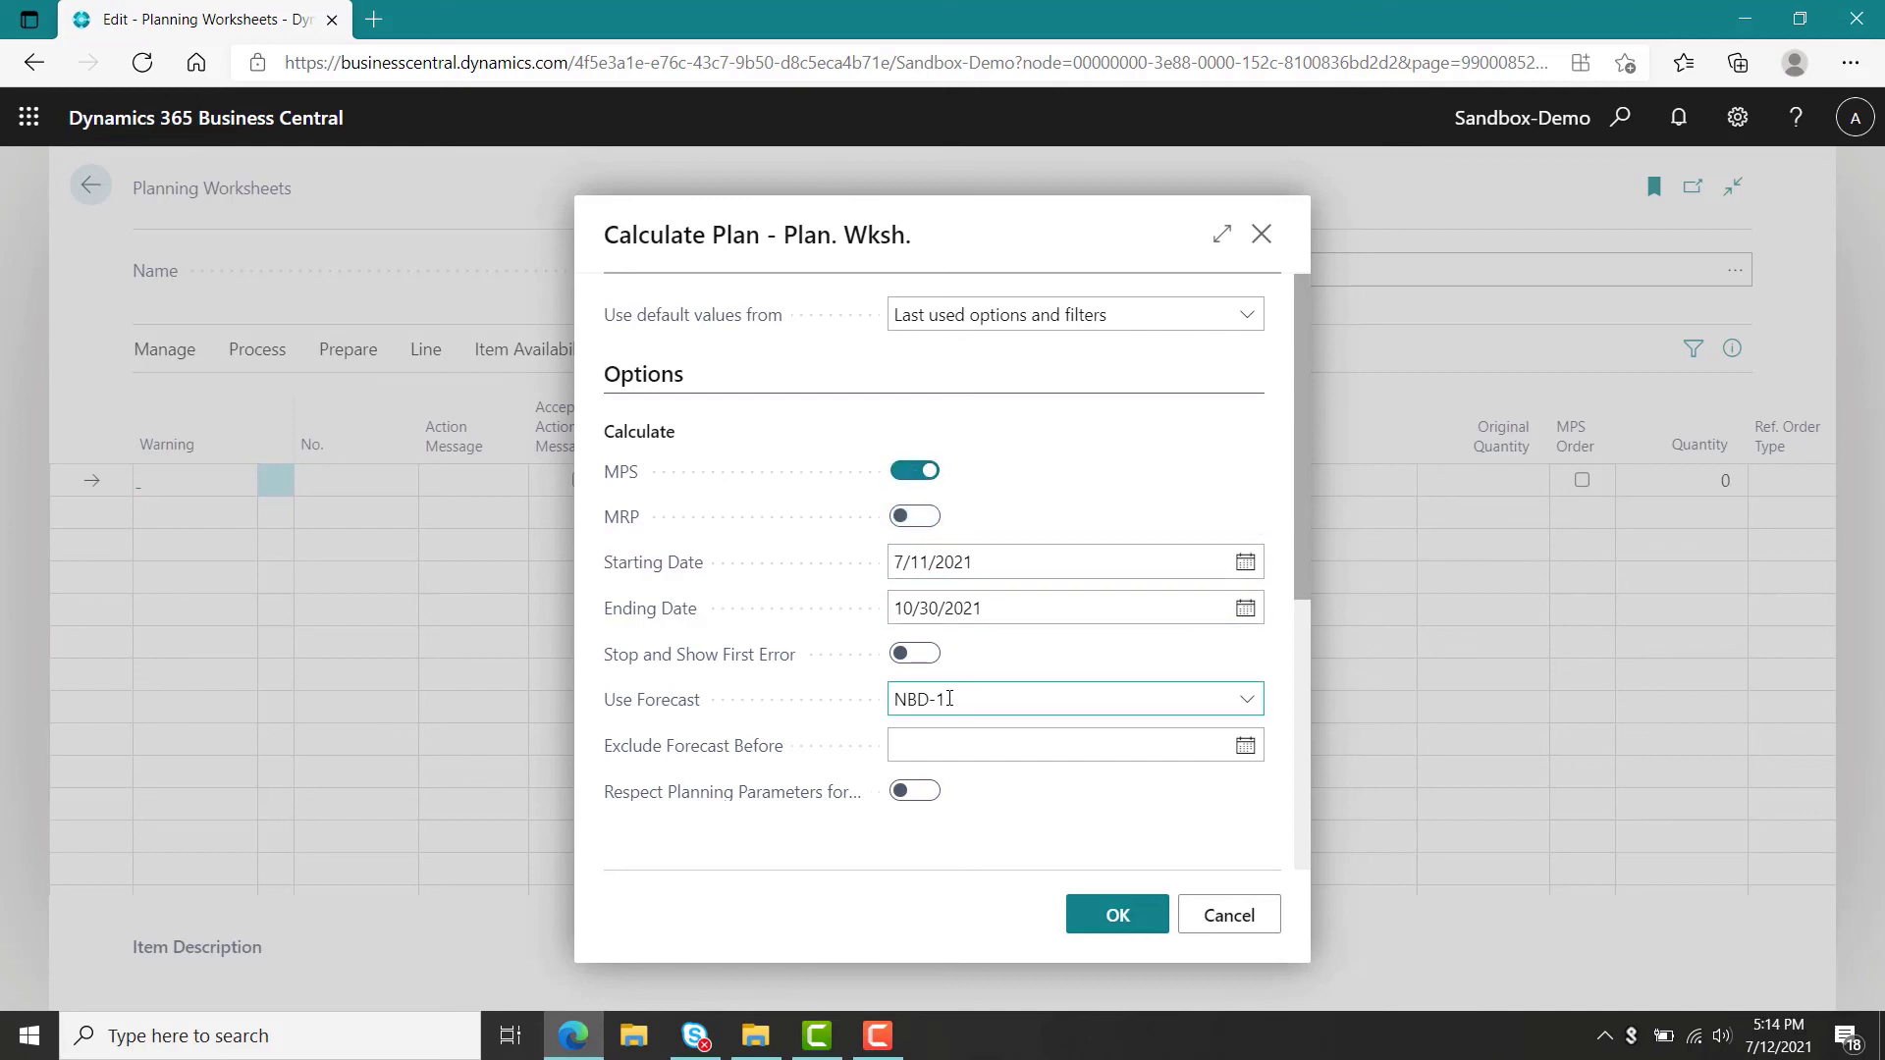